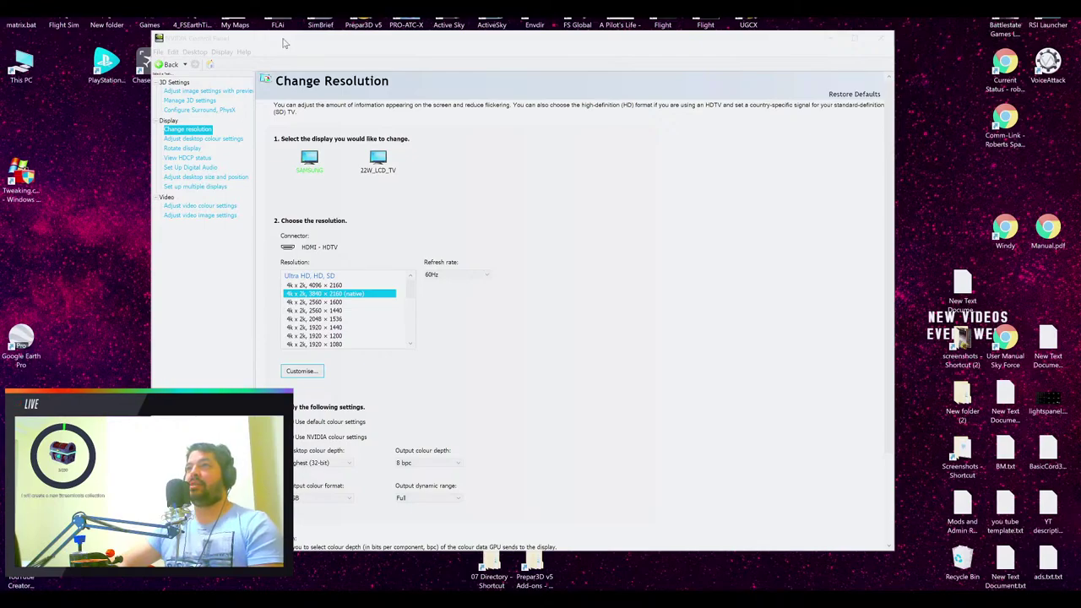
Move the NVIDIA Control Panel window across the desktop so its whole Change Resolution page can be seen
{"action": "left_click_drag", "start_coordinate": [285, 43], "coordinate": [451, 21]}
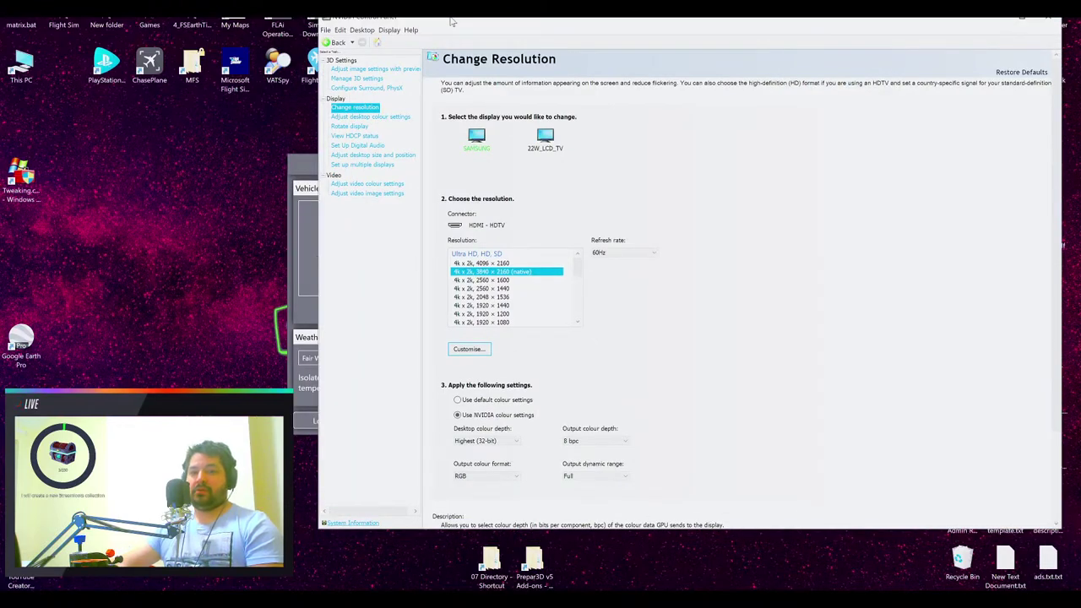
{"action": "left_click_drag", "start_coordinate": [451, 21], "coordinate": [460, 37]}
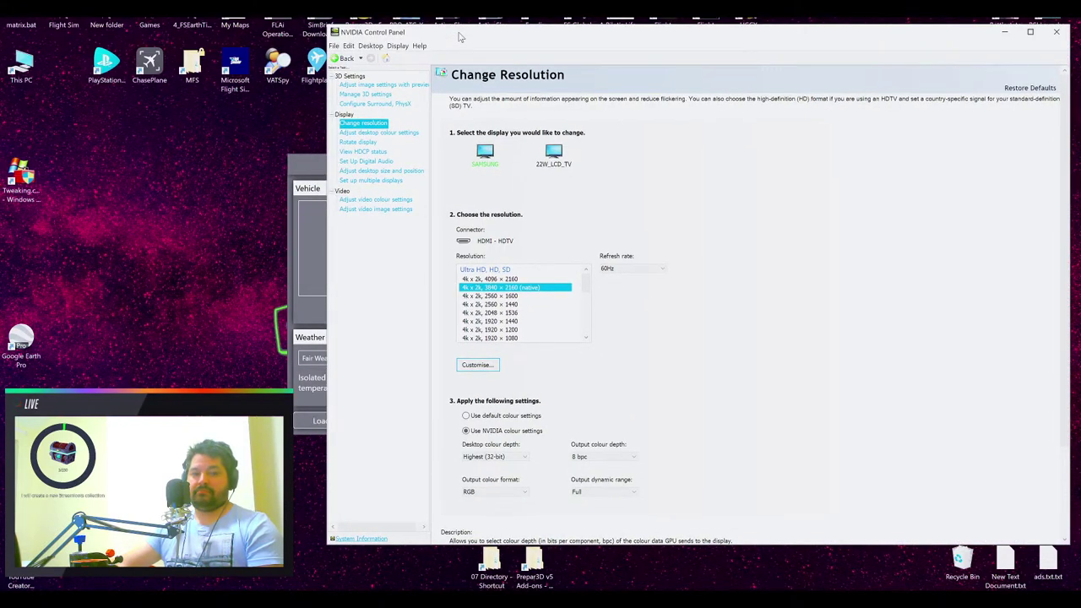
{"action": "left_click", "coordinate": [309, 170]}
{"action": "left_click", "coordinate": [596, 34]}
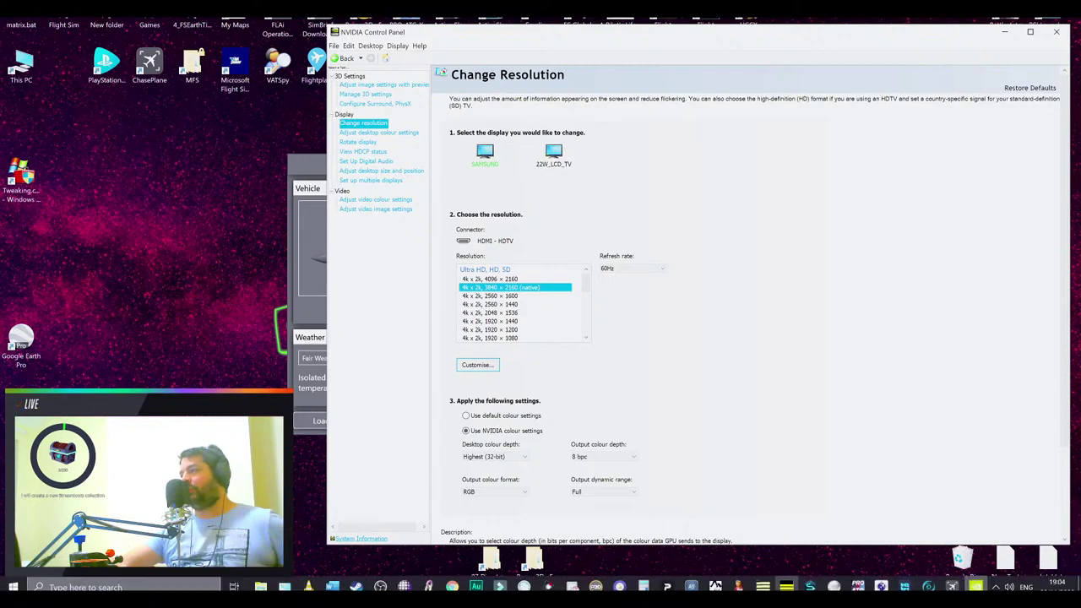
Empty the Recycle Bin from the desktop and return to the NVIDIA Control Panel
{"action": "right_click", "coordinate": [961, 559]}
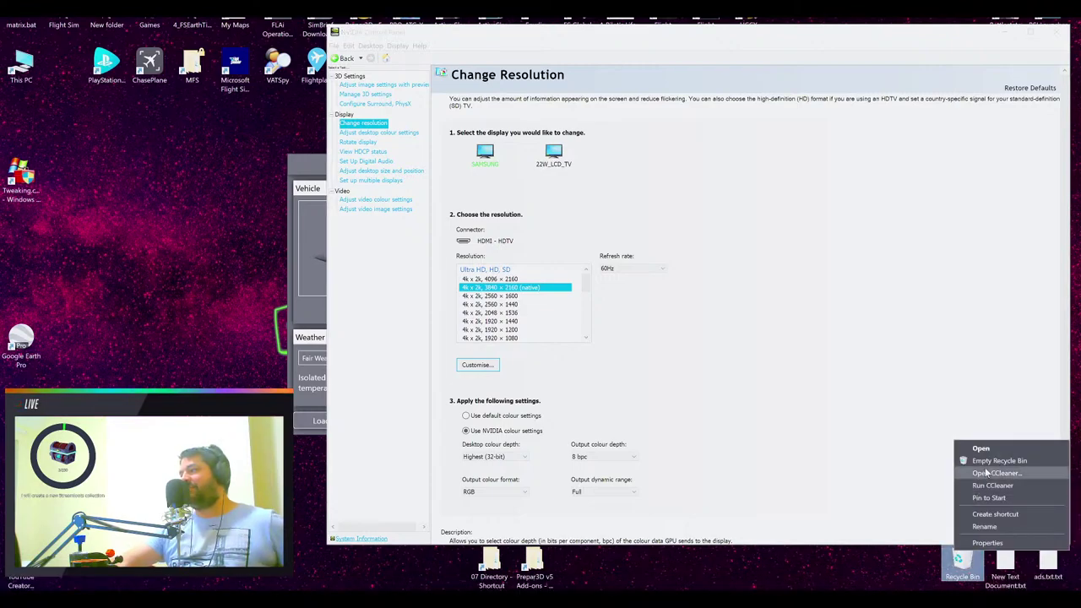
{"action": "left_click", "coordinate": [989, 461]}
{"action": "left_click", "coordinate": [580, 310]}
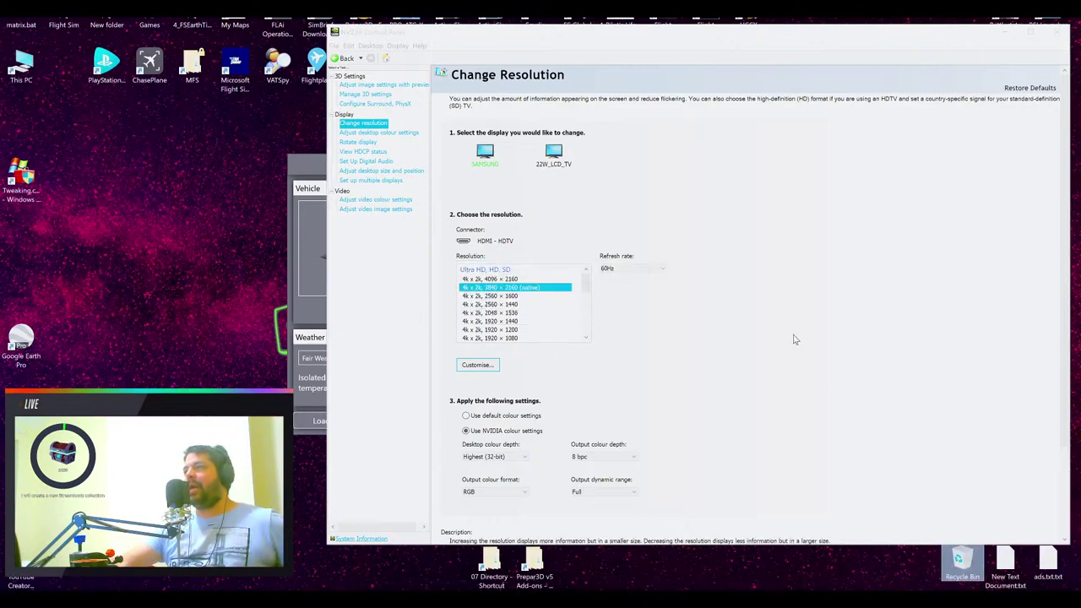
{"action": "left_click", "coordinate": [768, 49]}
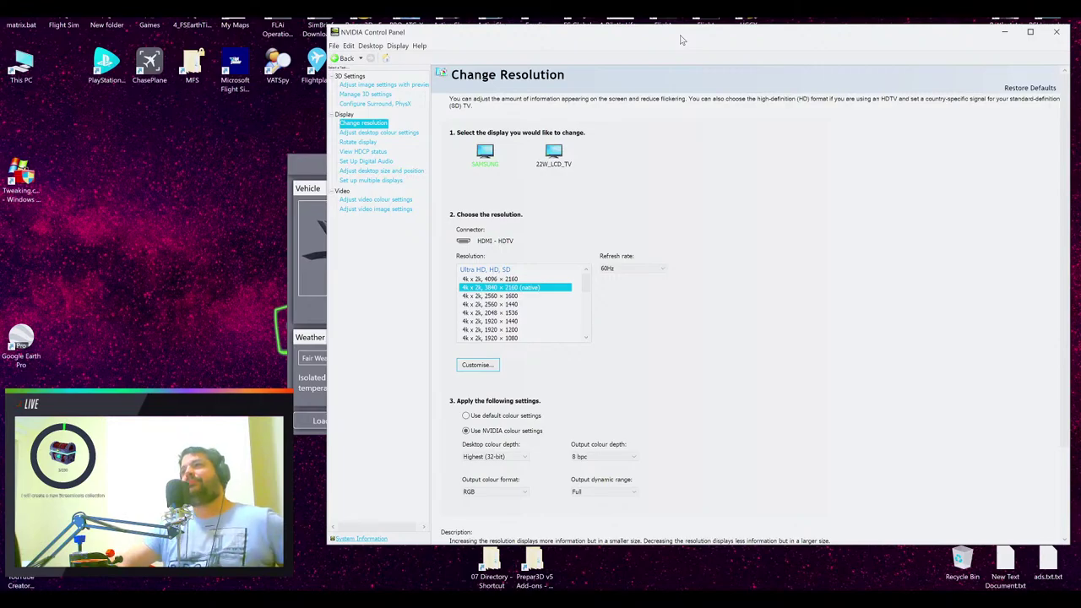
Bring the Prepar3D startup window forward to view its scenario settings, and switch back to the NVIDIA Control Panel
{"action": "left_click", "coordinate": [318, 162]}
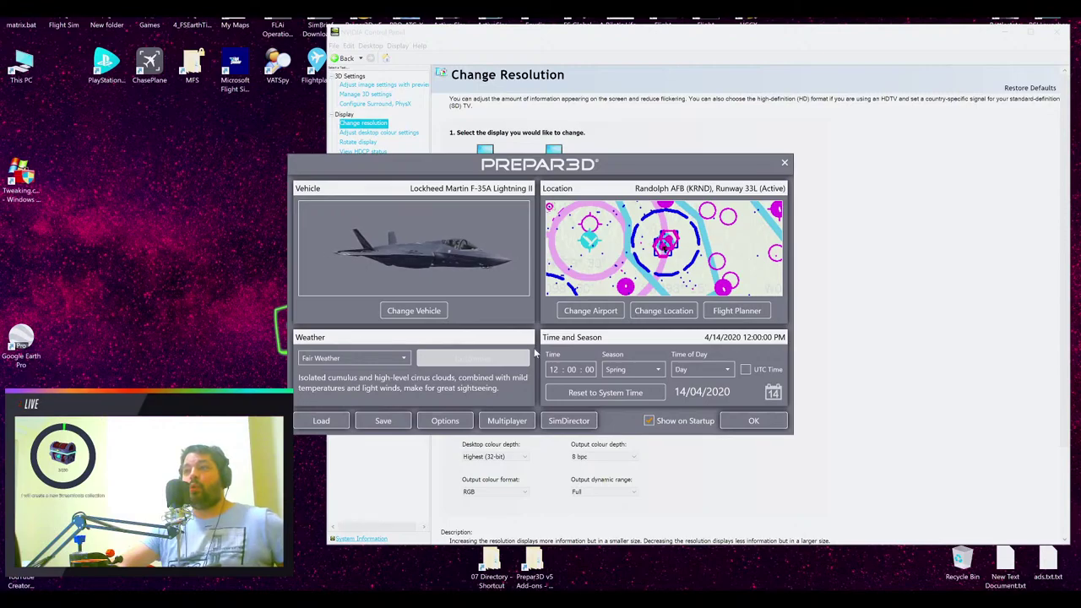
{"action": "key", "text": "alt+Tab"}
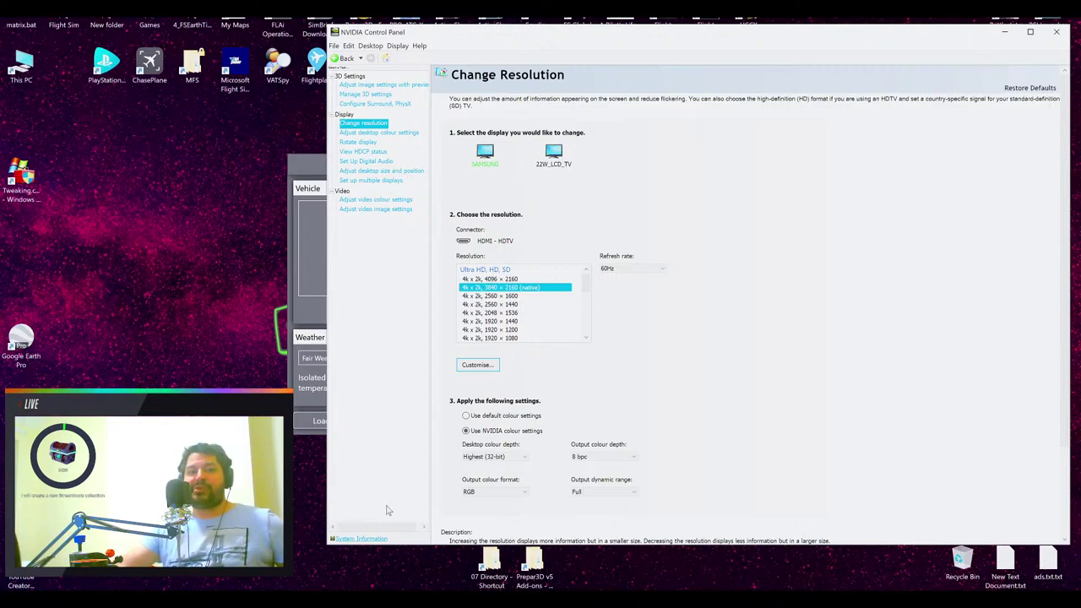
{"action": "mouse_move", "coordinate": [5, 604]}
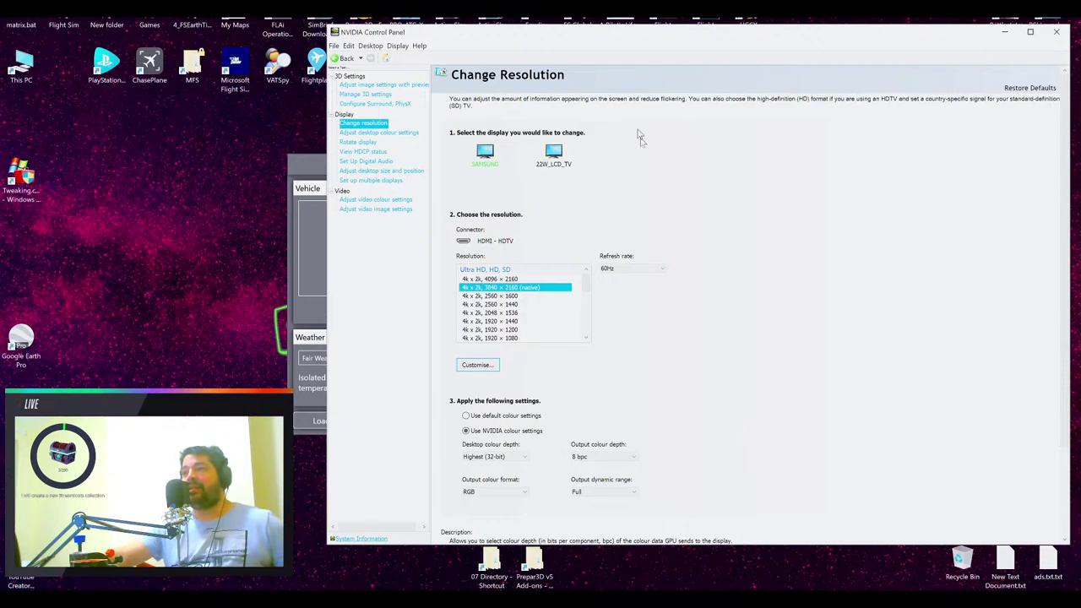
Reposition the NVIDIA Control Panel window and look over the display, resolution and colour settings on the Change Resolution page
{"action": "double_click", "coordinate": [608, 38]}
{"action": "left_click_drag", "start_coordinate": [608, 38], "coordinate": [612, 32]}
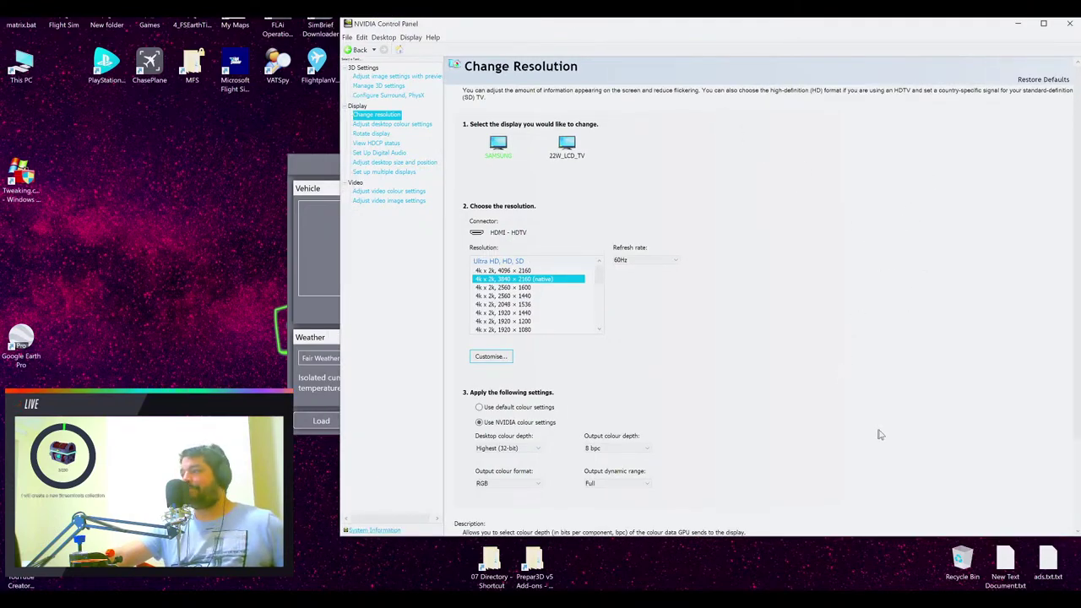
{"action": "scroll", "coordinate": [1075, 171], "scroll_direction": "down", "scroll_amount": 3}
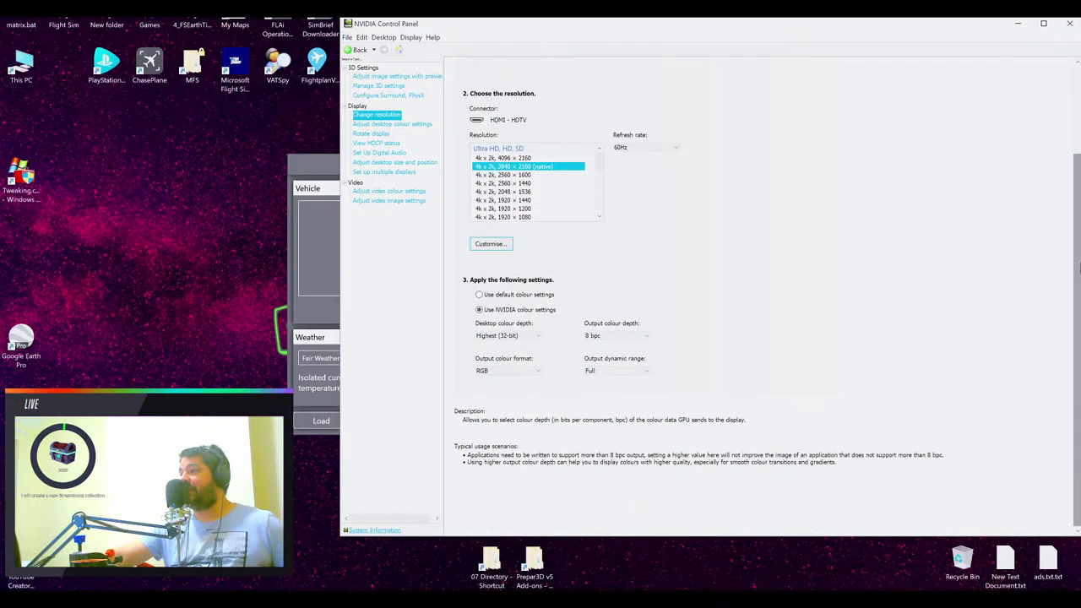
{"action": "scroll", "coordinate": [1075, 138], "scroll_direction": "up", "scroll_amount": 3}
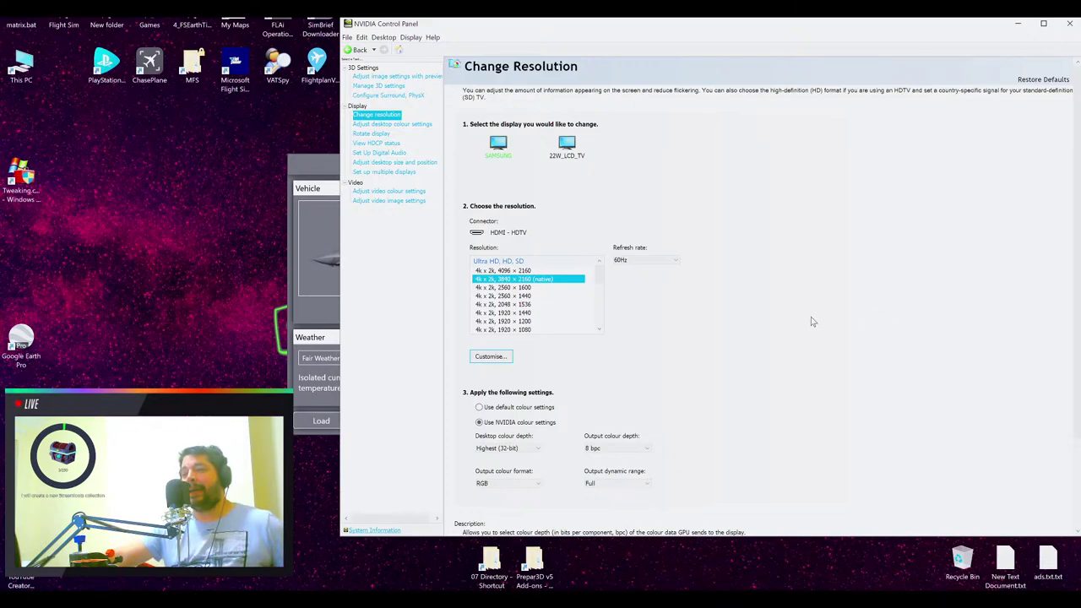
{"action": "scroll", "coordinate": [823, 448], "scroll_direction": "down", "scroll_amount": 1}
{"action": "scroll", "coordinate": [824, 448], "scroll_direction": "up", "scroll_amount": 1}
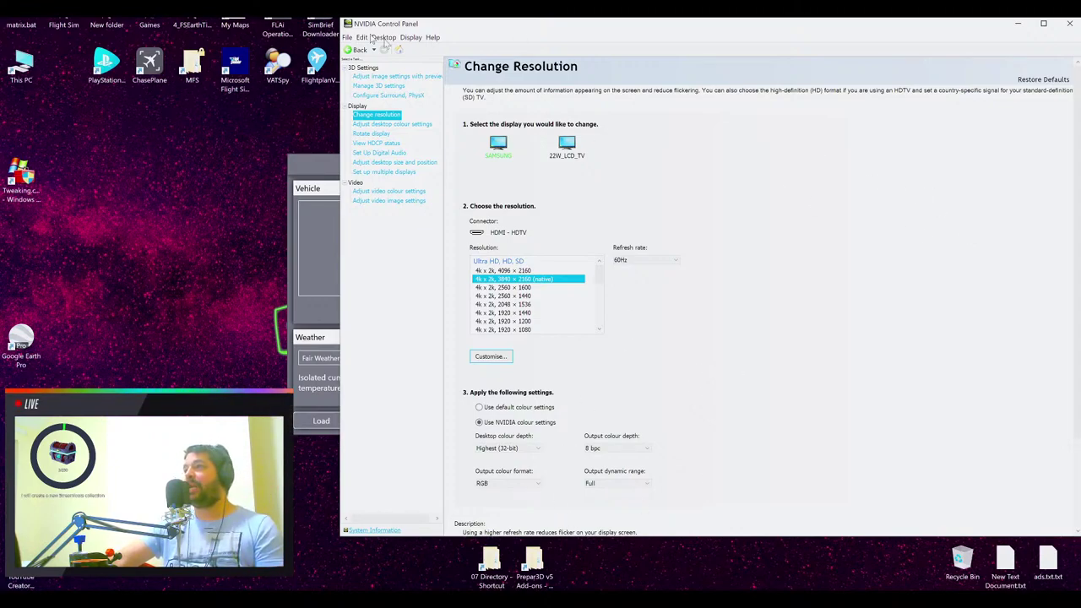
{"action": "left_click_drag", "start_coordinate": [559, 24], "coordinate": [590, 33]}
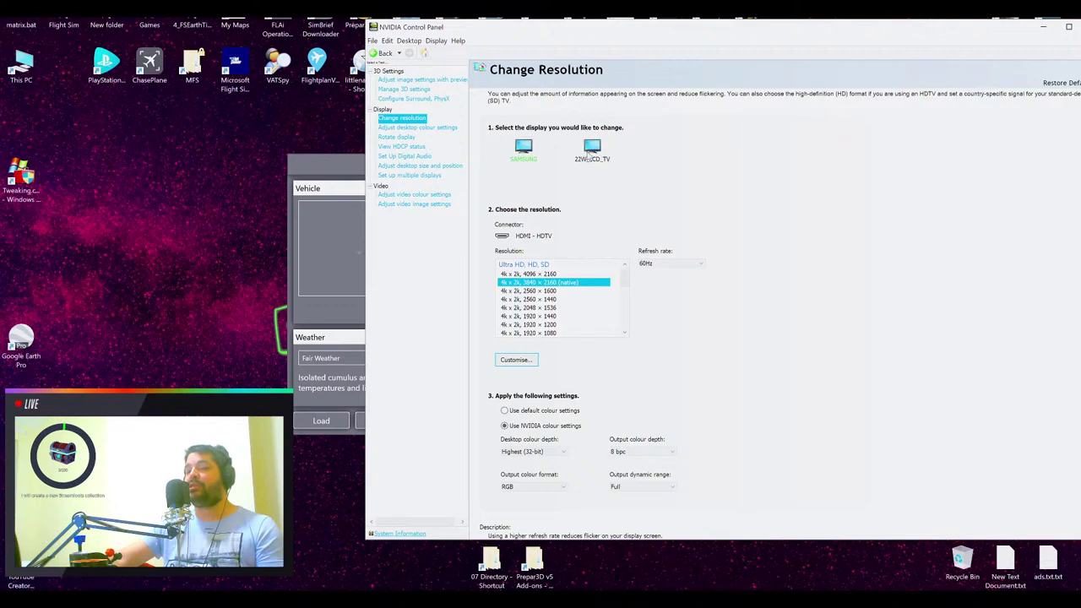
Select the 22W_LCD_TV display and choose 30Hz as its refresh rate
{"action": "left_click", "coordinate": [591, 148]}
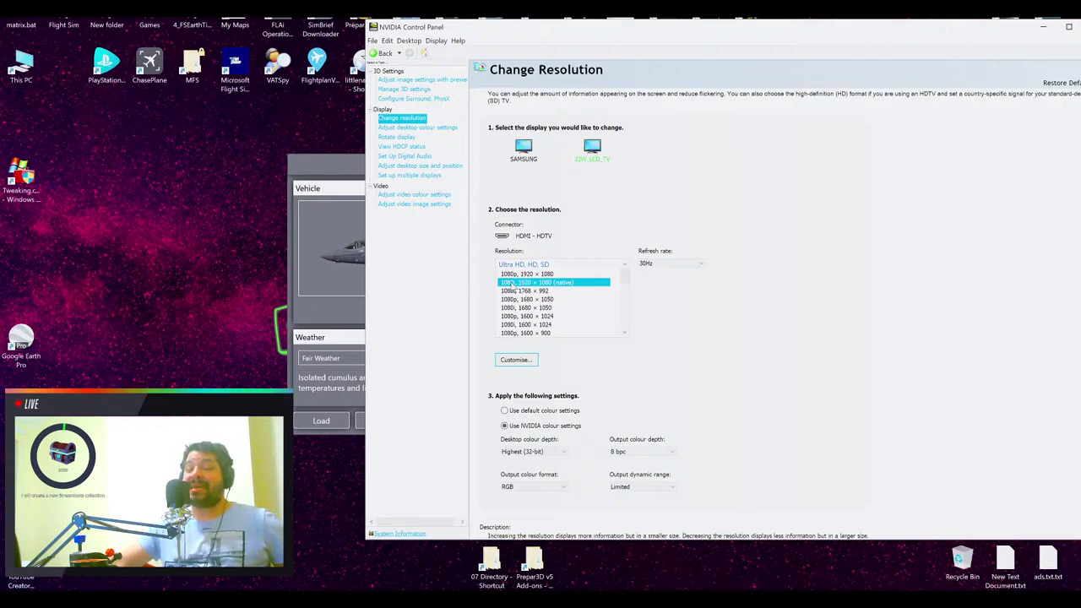
{"action": "left_click", "coordinate": [648, 265]}
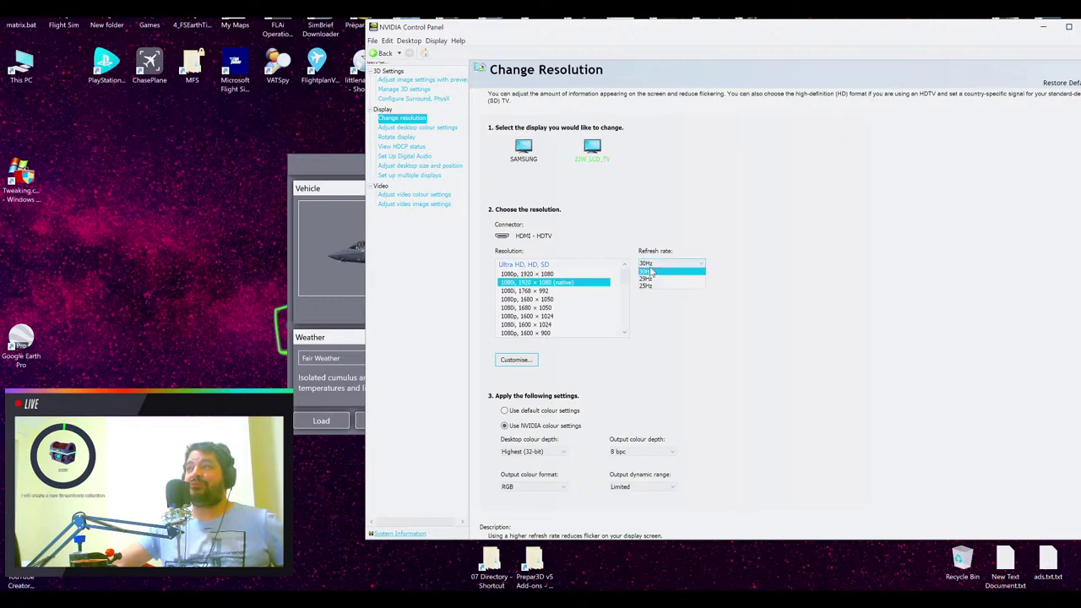
{"action": "left_click", "coordinate": [651, 271]}
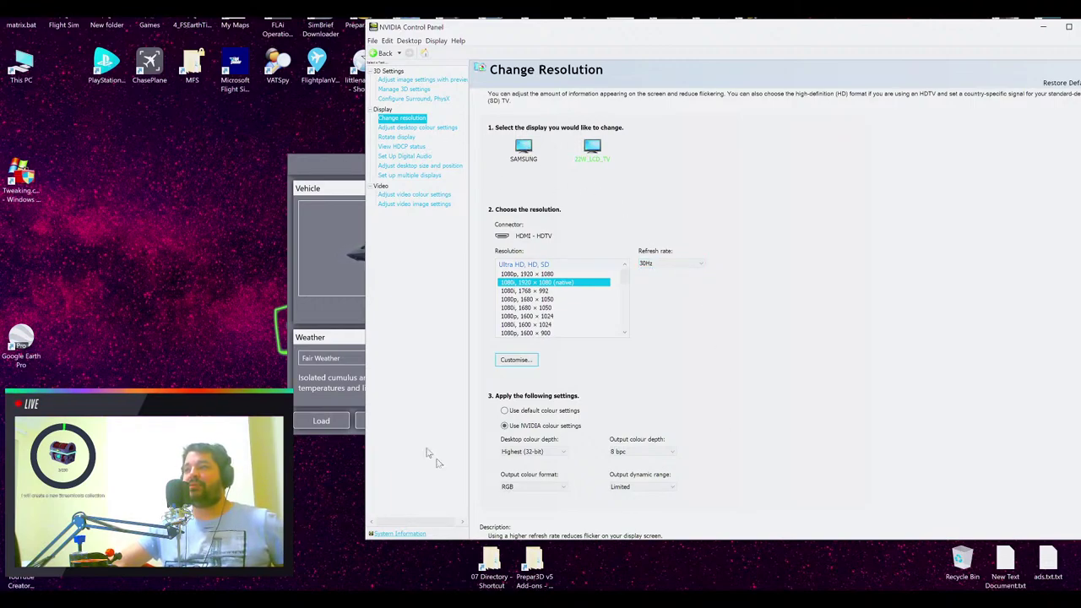
Select the SAMSUNG display and choose 60Hz as its refresh rate
{"action": "left_click", "coordinate": [533, 150]}
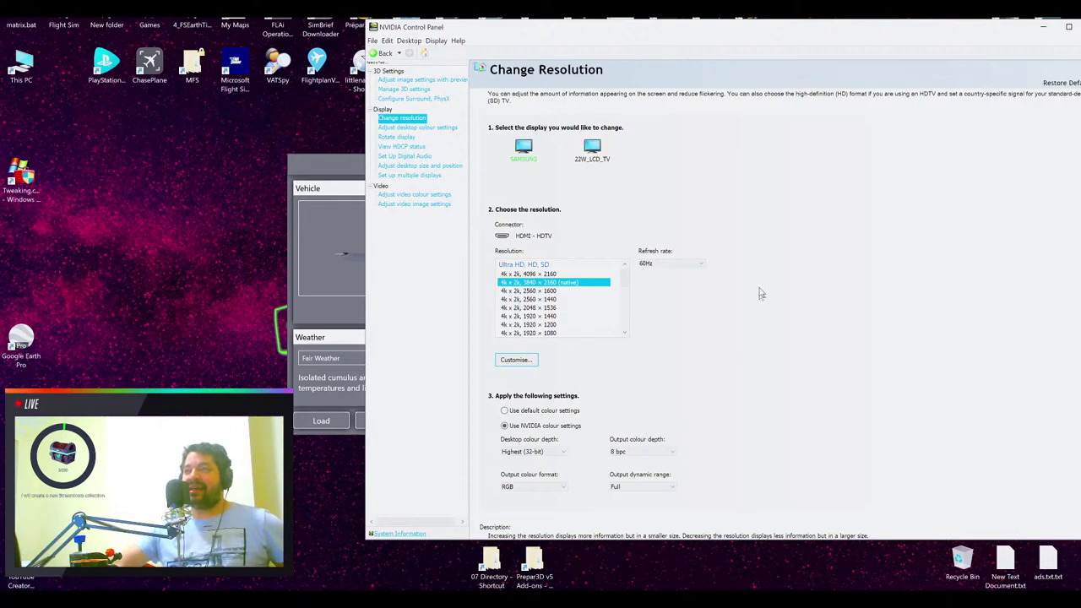
{"action": "left_click", "coordinate": [679, 270]}
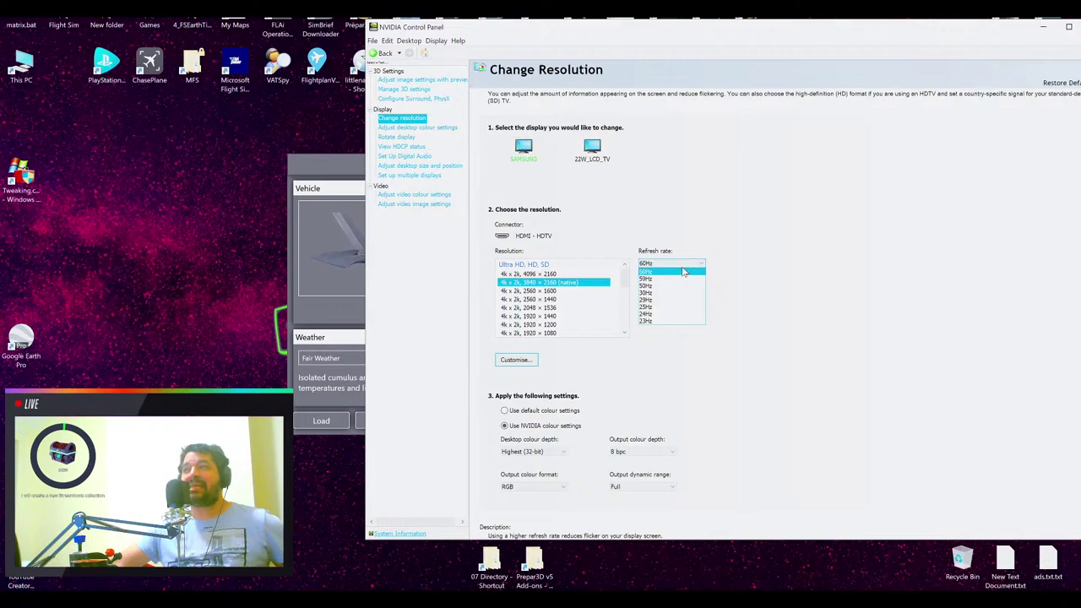
{"action": "left_click", "coordinate": [684, 270]}
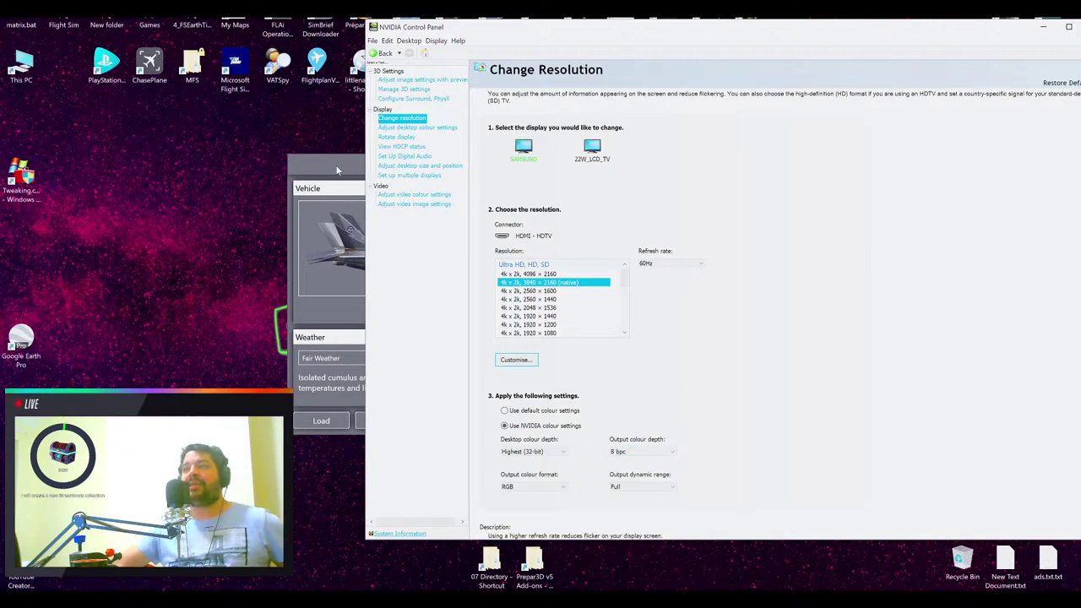
Compare the resolution and refresh rate settings of the 22W_LCD_TV and SAMSUNG displays, ending on SAMSUNG
{"action": "left_click", "coordinate": [600, 159]}
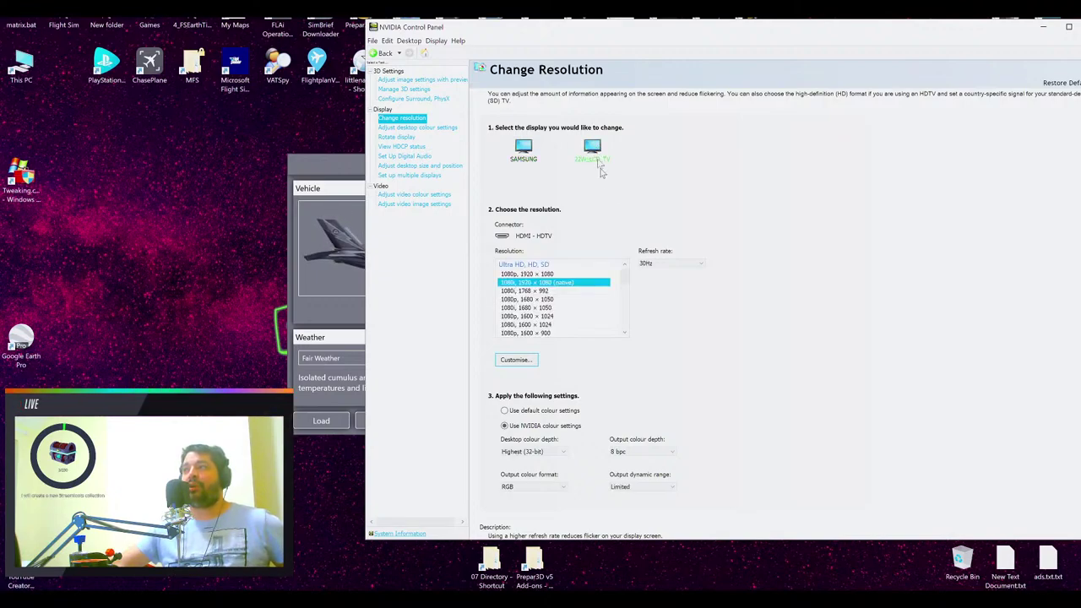
{"action": "left_click", "coordinate": [524, 146]}
{"action": "left_click", "coordinate": [671, 263]}
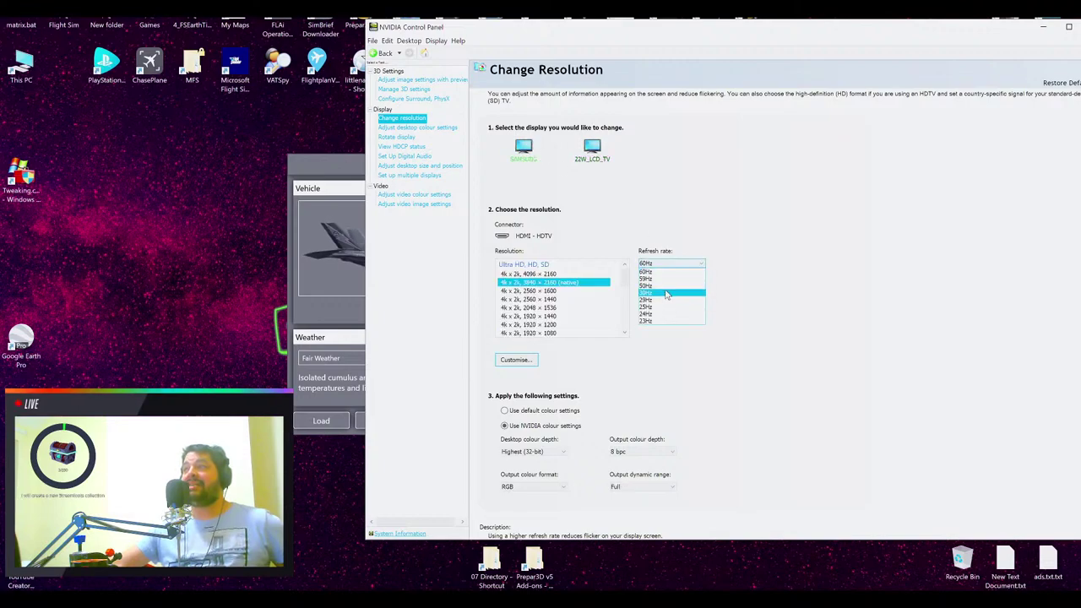
{"action": "left_click", "coordinate": [666, 294]}
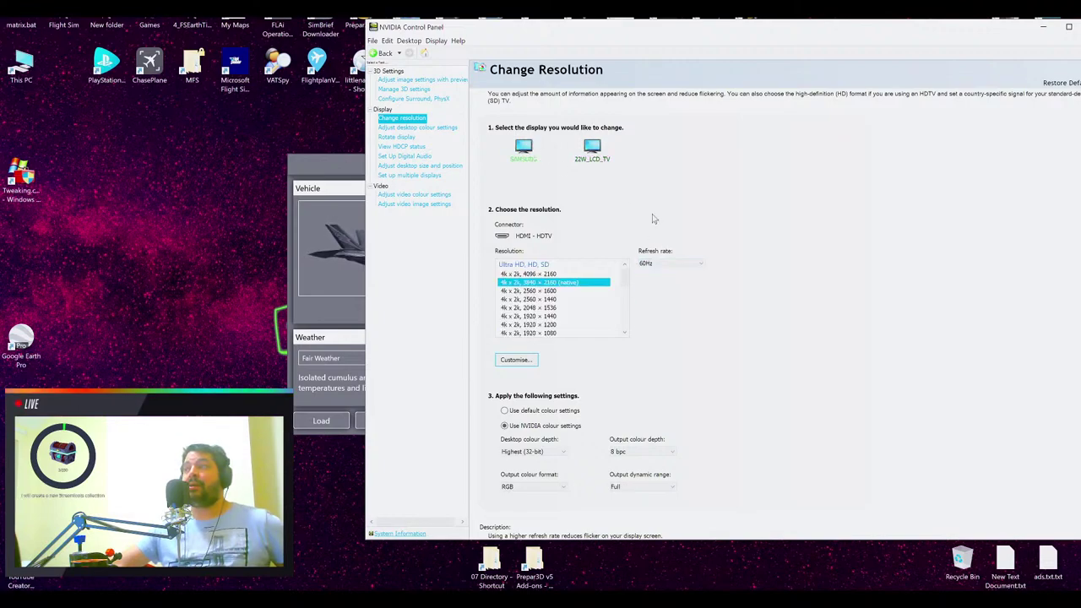
{"action": "left_click", "coordinate": [594, 152]}
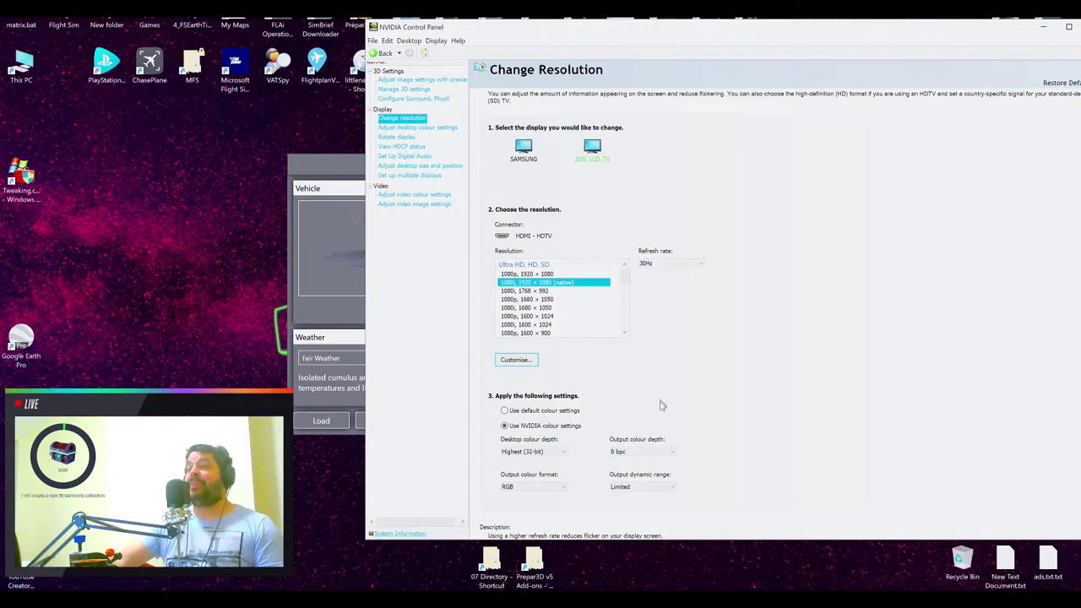
{"action": "left_click", "coordinate": [523, 150]}
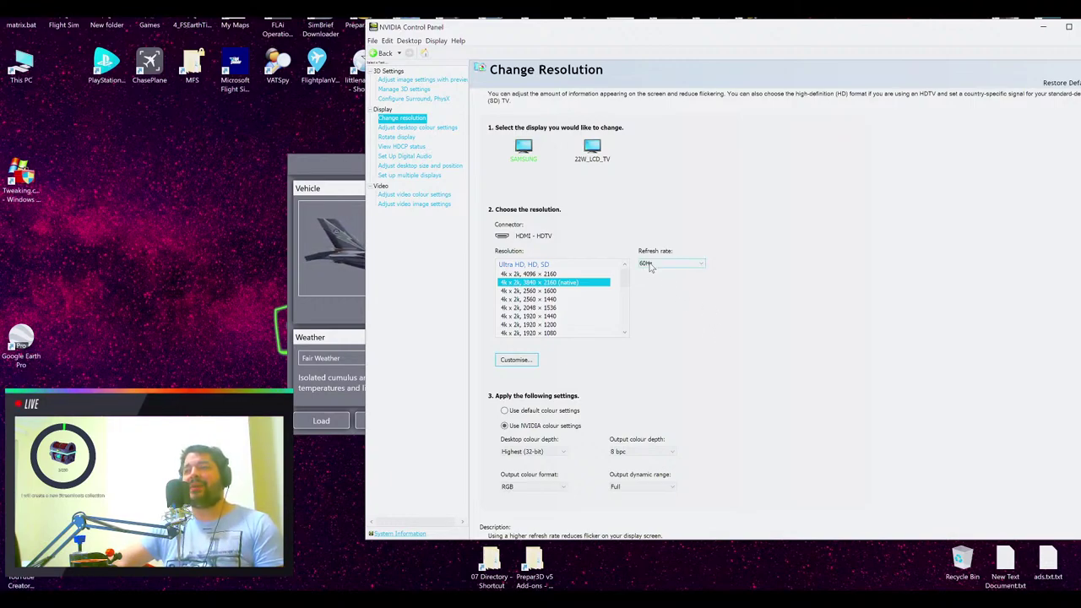
Examine the output colour depth and desktop colour depth options available for the SAMSUNG display
{"action": "left_click", "coordinate": [619, 453]}
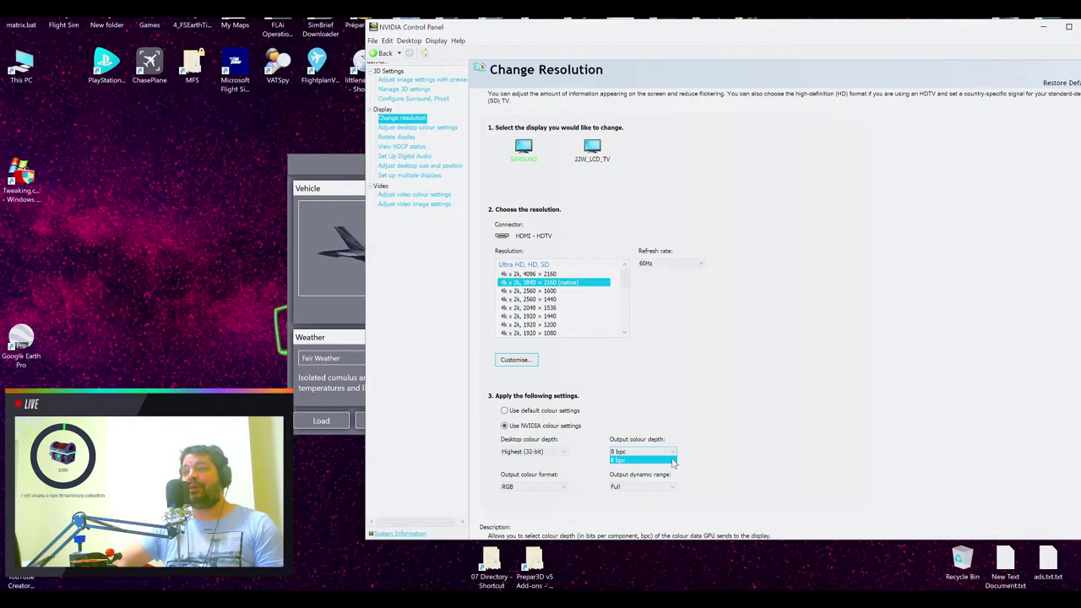
{"action": "left_click", "coordinate": [636, 374]}
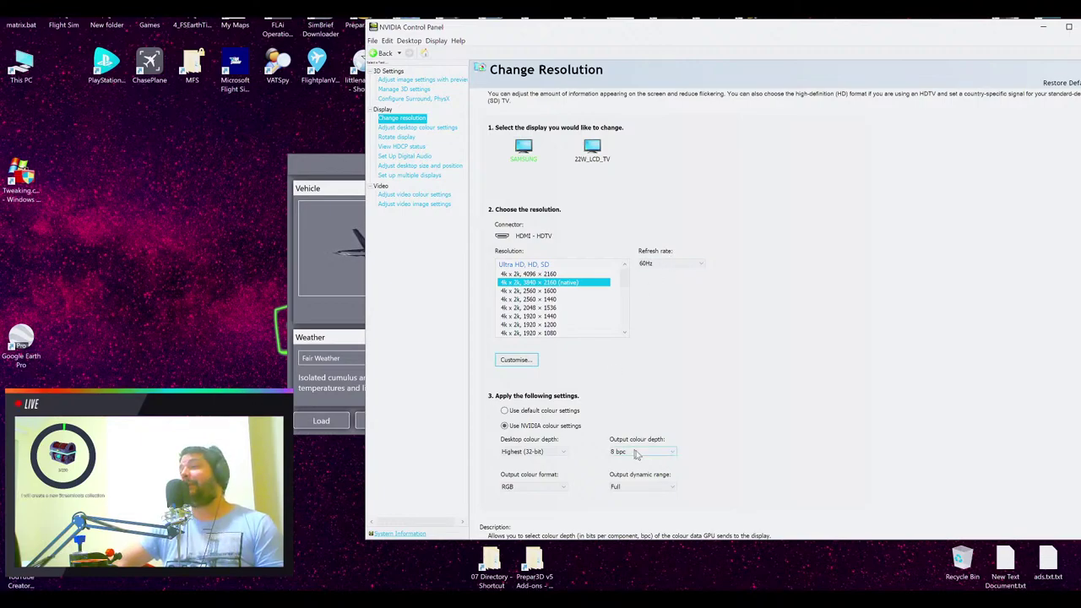
{"action": "scroll", "coordinate": [774, 430], "scroll_direction": "down", "scroll_amount": 3}
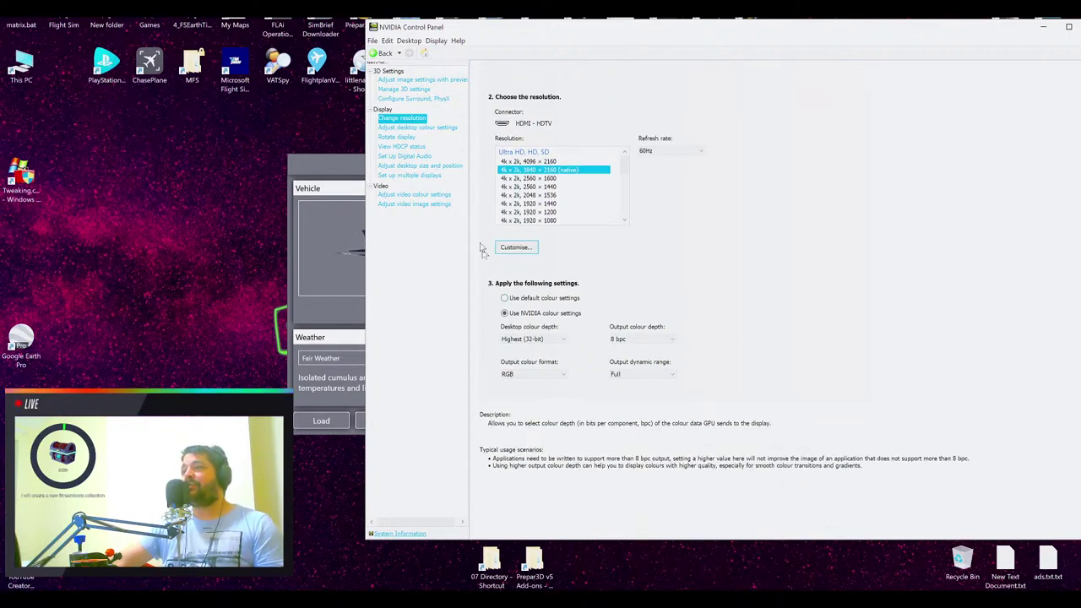
{"action": "scroll", "coordinate": [676, 473], "scroll_direction": "up", "scroll_amount": 2}
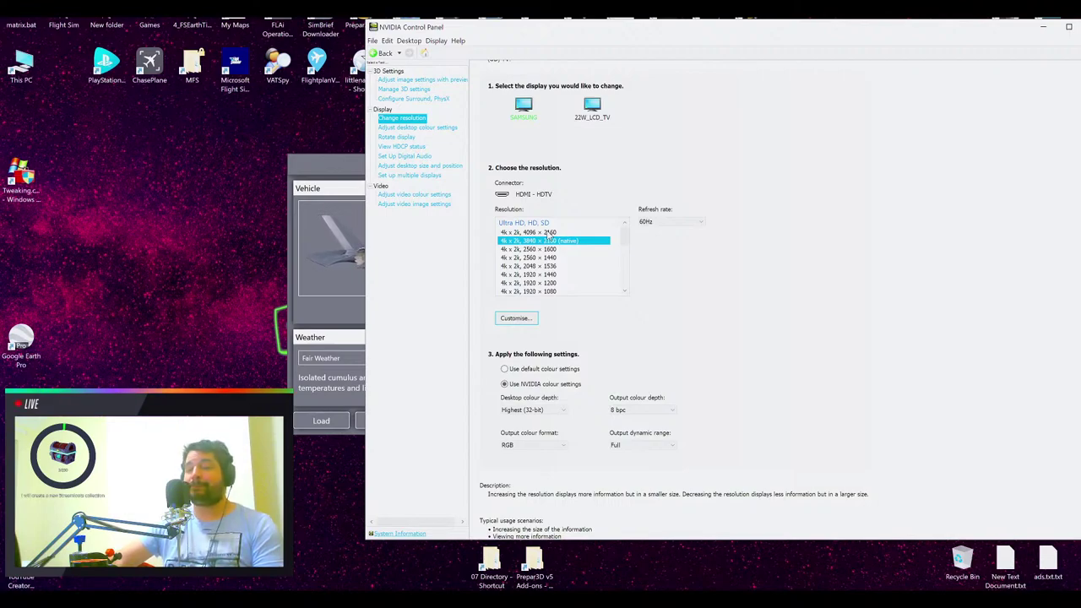
{"action": "scroll", "coordinate": [740, 463], "scroll_direction": "down", "scroll_amount": 2}
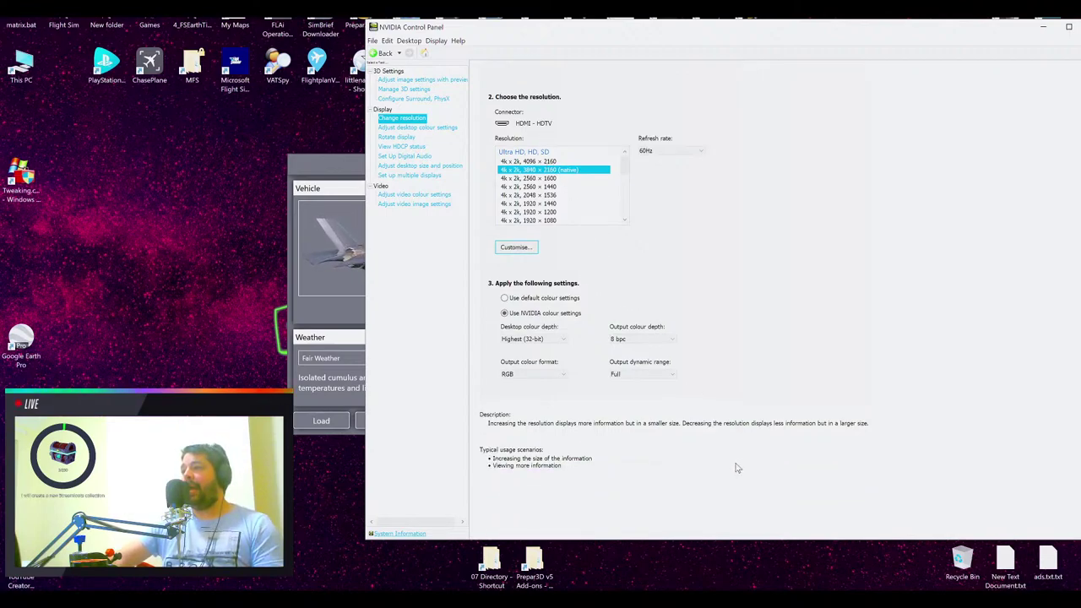
{"action": "left_click", "coordinate": [545, 338]}
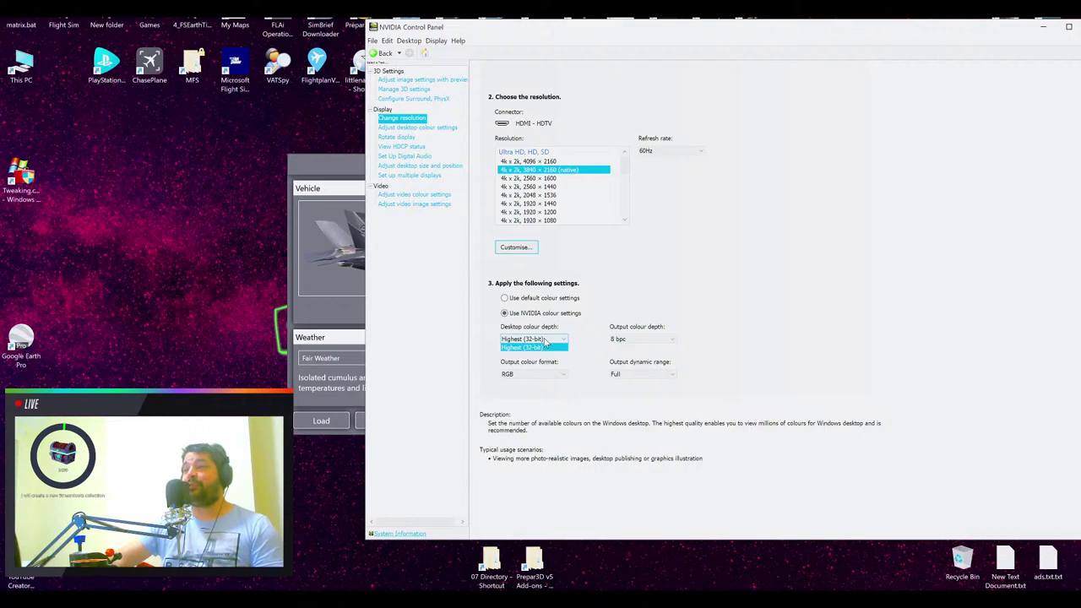
{"action": "left_click", "coordinate": [546, 342]}
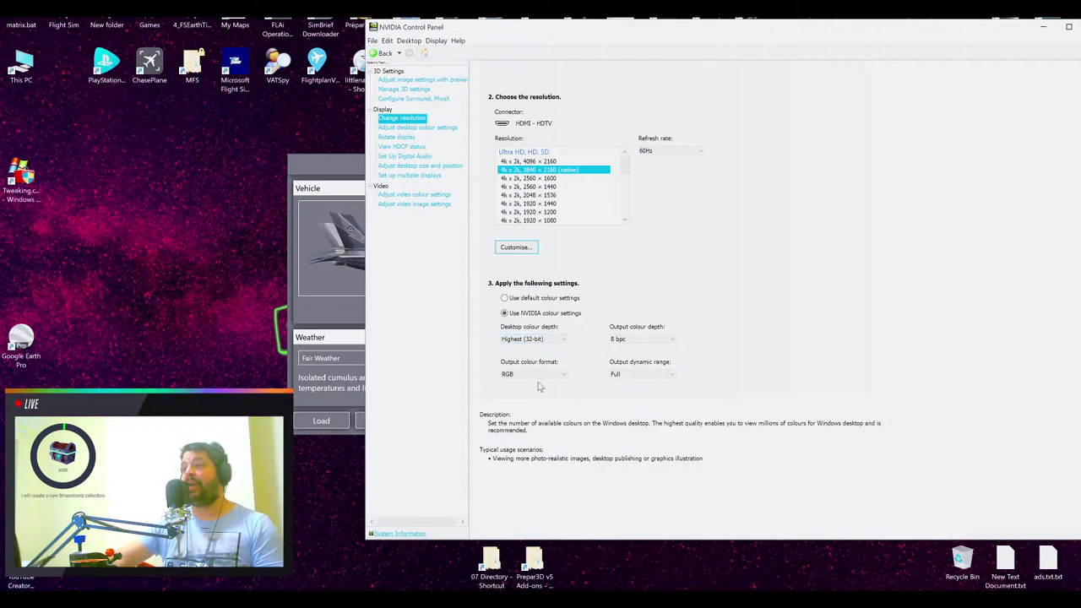
Examine the output colour format and output dynamic range options available for the SAMSUNG display
{"action": "left_click", "coordinate": [543, 376]}
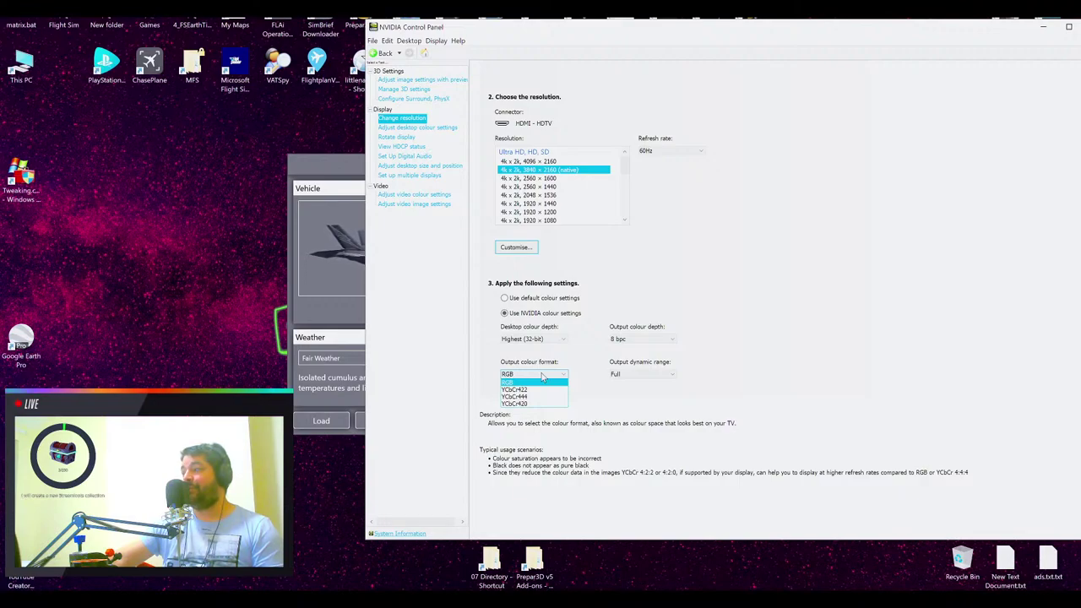
{"action": "left_click", "coordinate": [660, 380]}
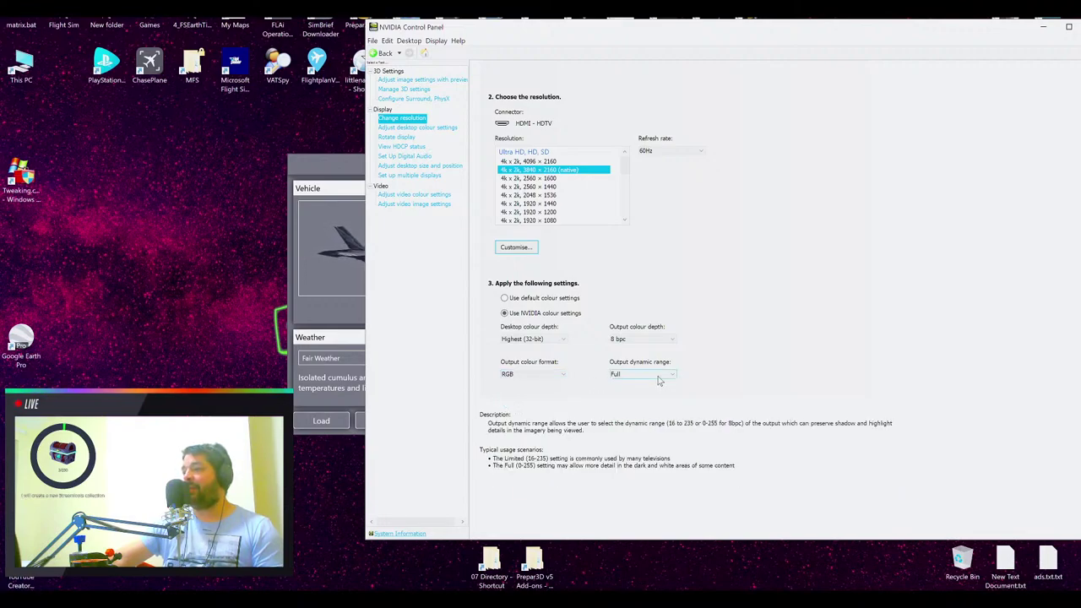
{"action": "left_click", "coordinate": [659, 380]}
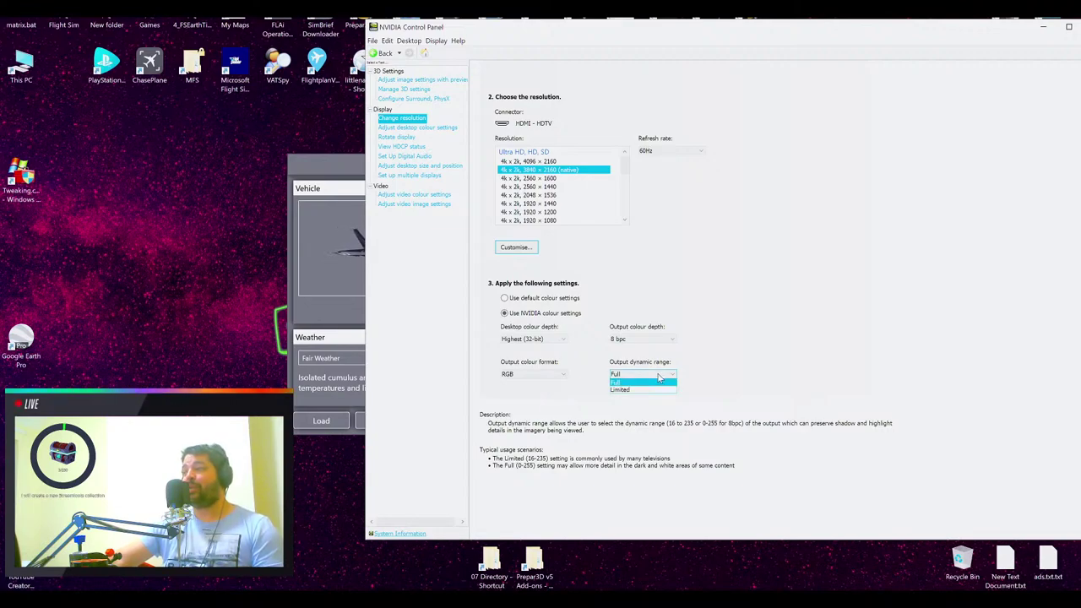
{"action": "left_click", "coordinate": [686, 351]}
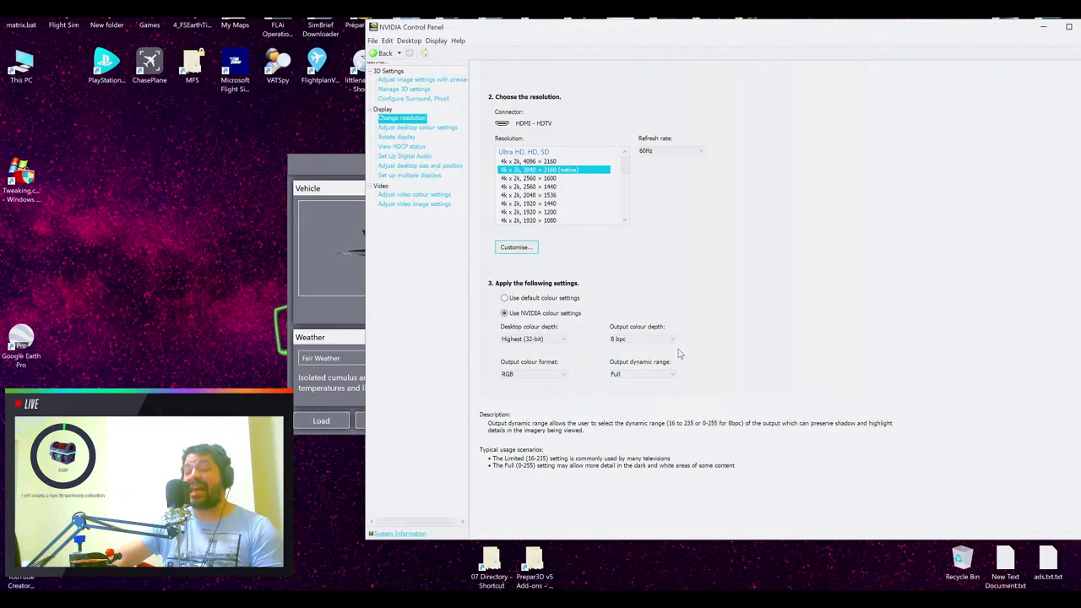
{"action": "left_click", "coordinate": [665, 376]}
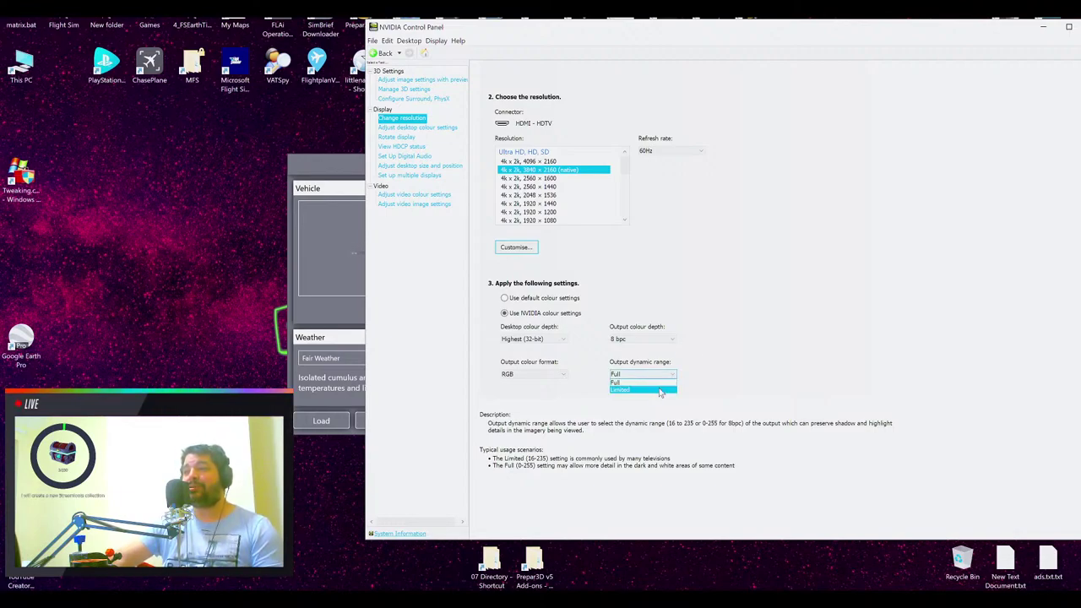
{"action": "left_click", "coordinate": [767, 428]}
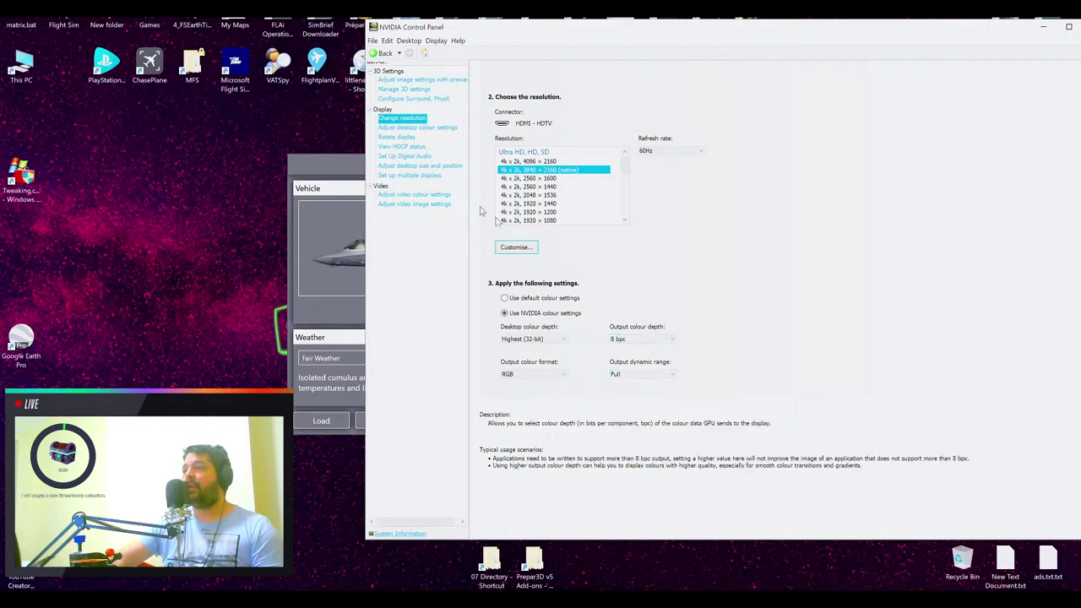
In the video image settings for the SAMSUNG display, set edge enhancement to use the NVIDIA setting
{"action": "left_click", "coordinate": [414, 205]}
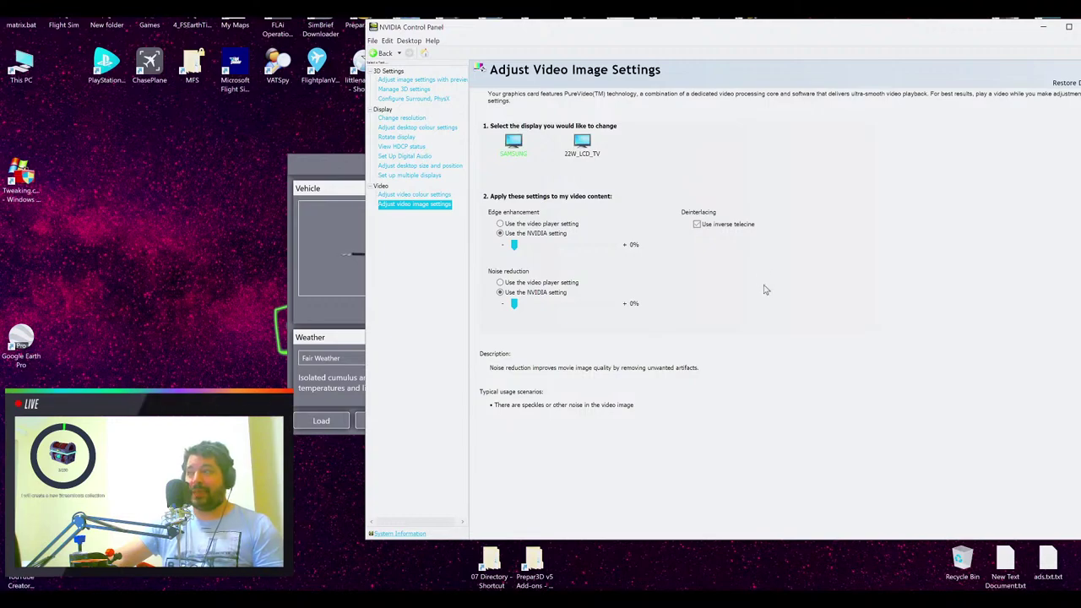
{"action": "left_click", "coordinate": [518, 224]}
{"action": "left_click", "coordinate": [520, 234]}
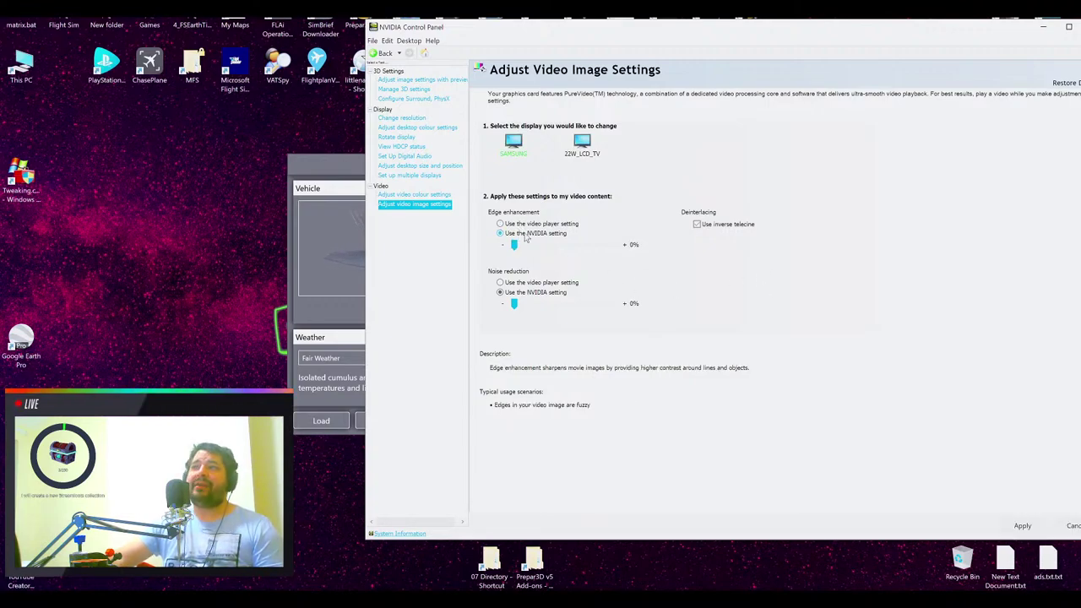
Review the SAMSUNG display's video colour settings, covering the advanced dynamic range, gamma and colour values
{"action": "left_click", "coordinate": [422, 195]}
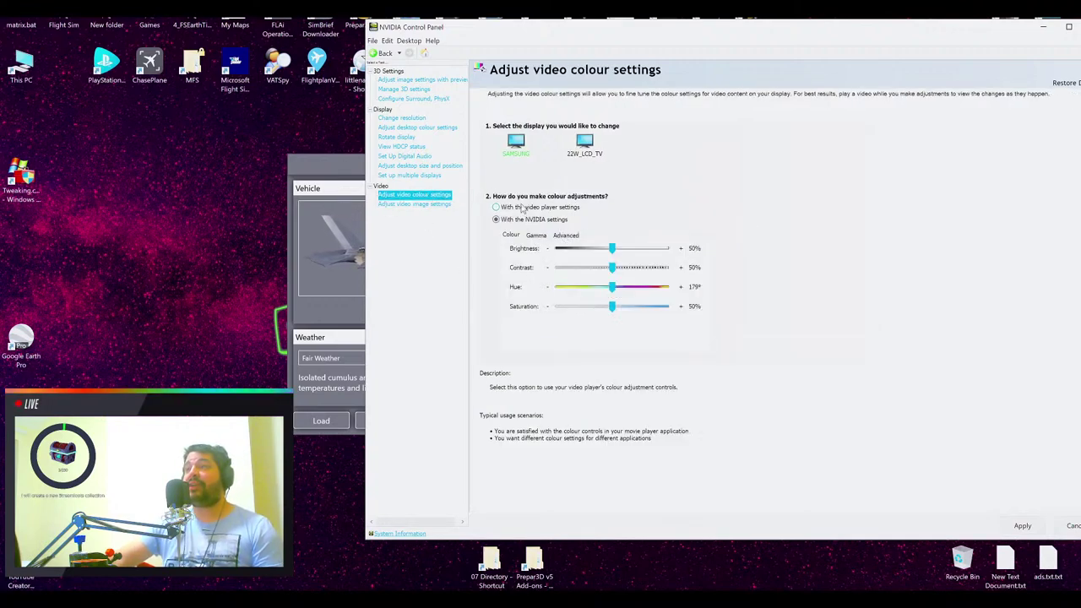
{"action": "left_click", "coordinate": [566, 236]}
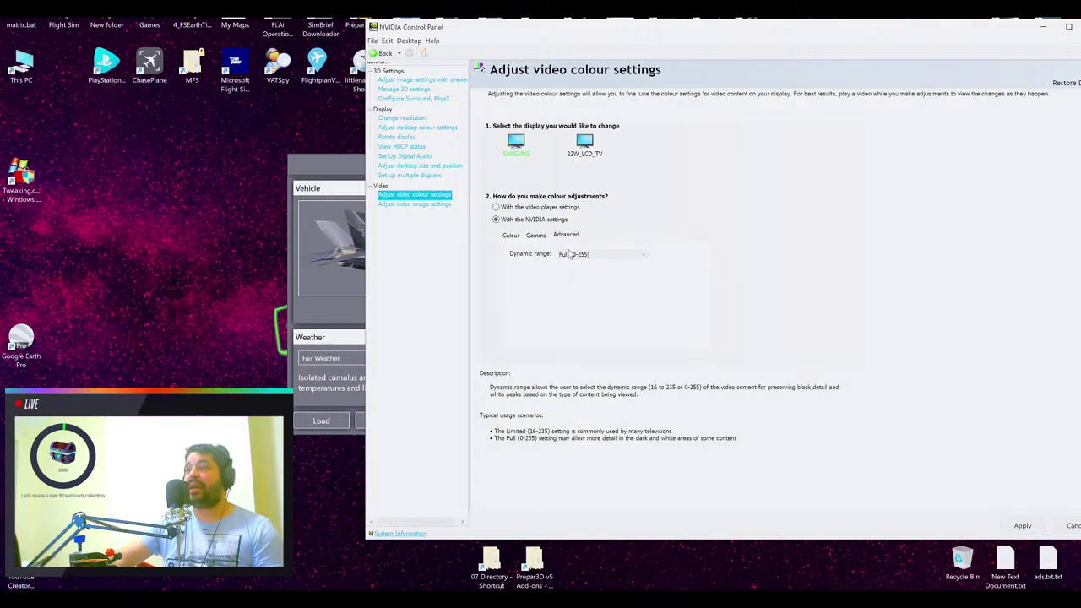
{"action": "left_click", "coordinate": [533, 236]}
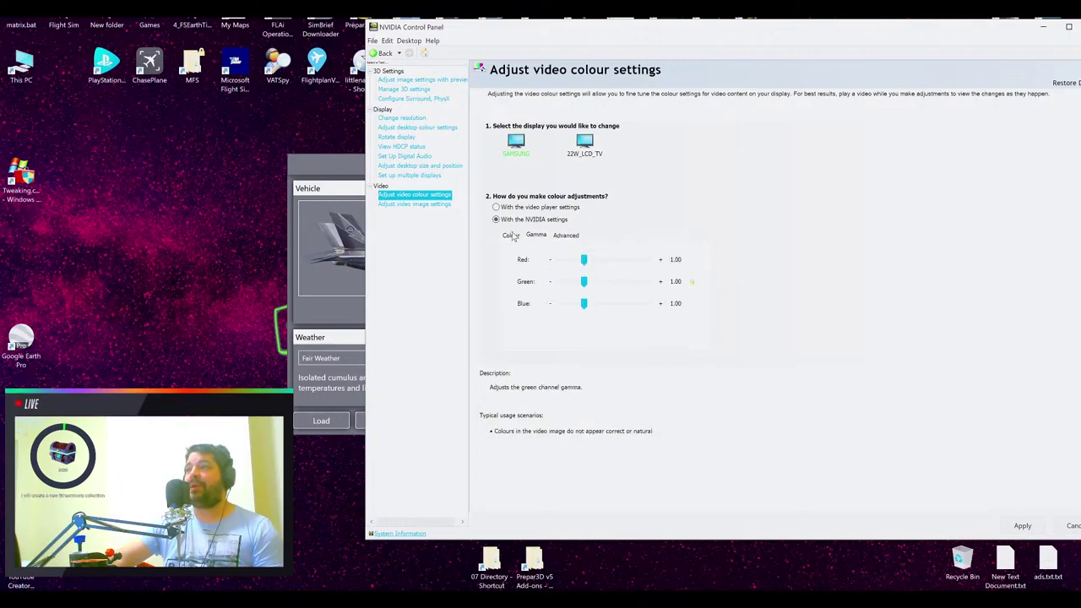
{"action": "left_click", "coordinate": [510, 235]}
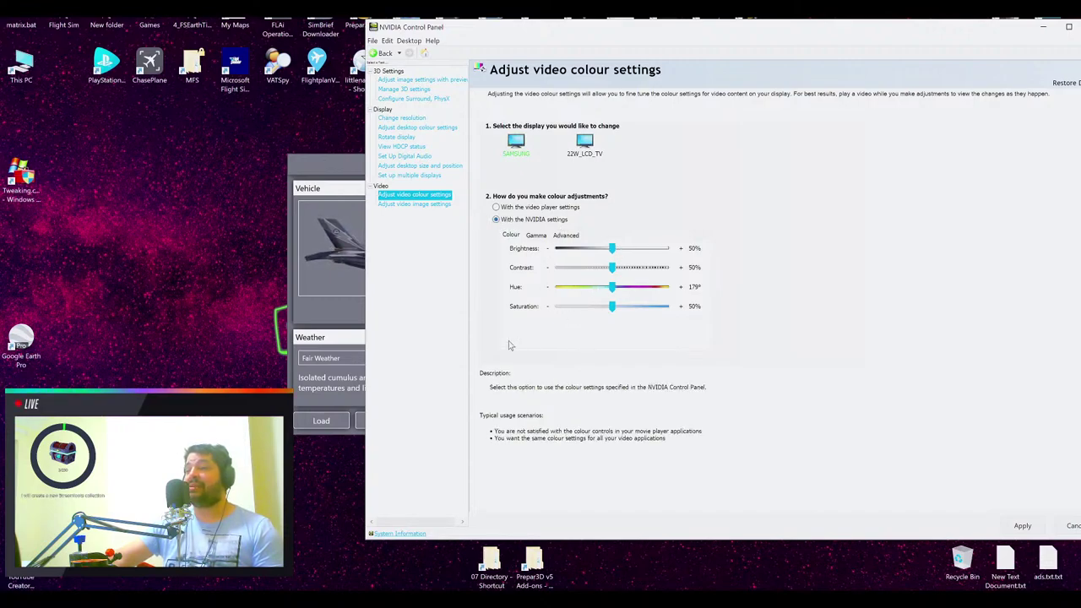
Apply the pending video changes and place display 2 against the left side of display 1 in the multiple-display layout
{"action": "left_click", "coordinate": [410, 175]}
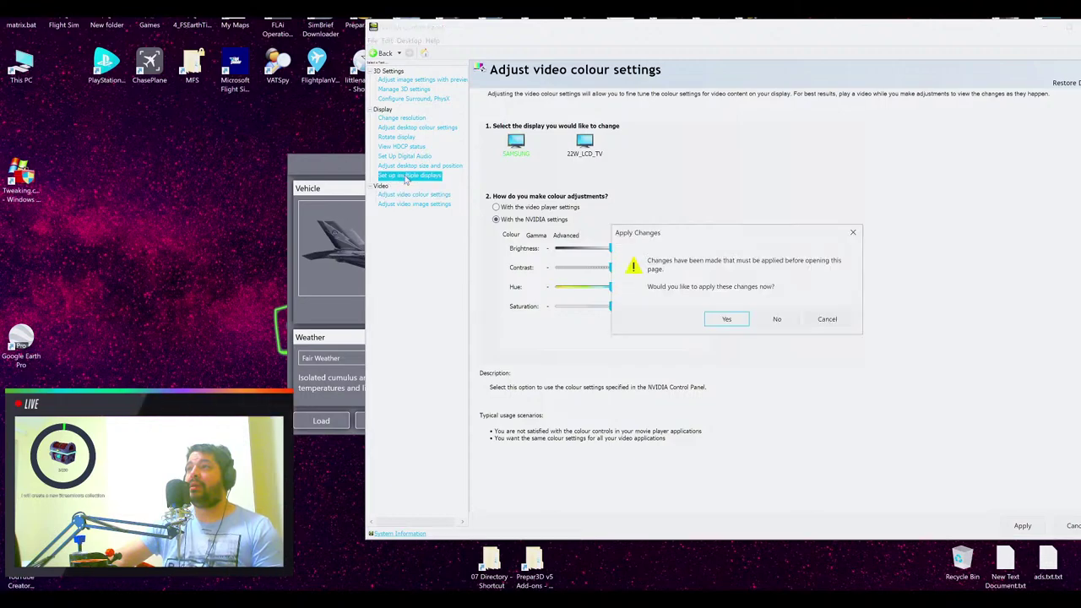
{"action": "left_click", "coordinate": [724, 319]}
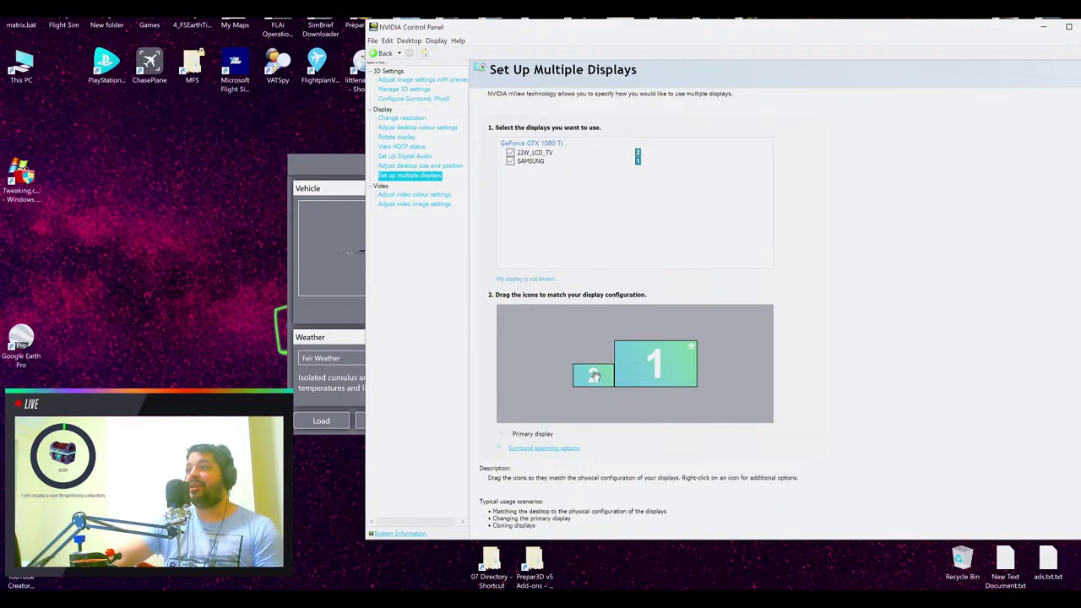
{"action": "mouse_move", "coordinate": [597, 374]}
{"action": "left_mouse_down"}
{"action": "mouse_move", "coordinate": [707, 328]}
{"action": "mouse_move", "coordinate": [727, 370]}
{"action": "mouse_move", "coordinate": [596, 377]}
{"action": "left_mouse_up"}
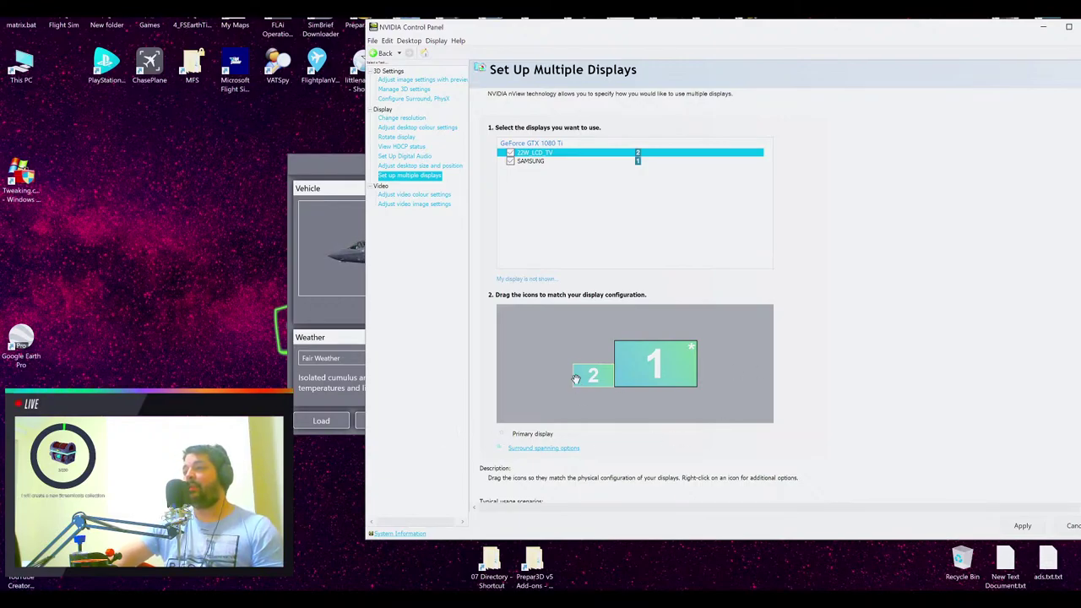
{"action": "scroll", "coordinate": [905, 437], "scroll_direction": "down", "scroll_amount": 1}
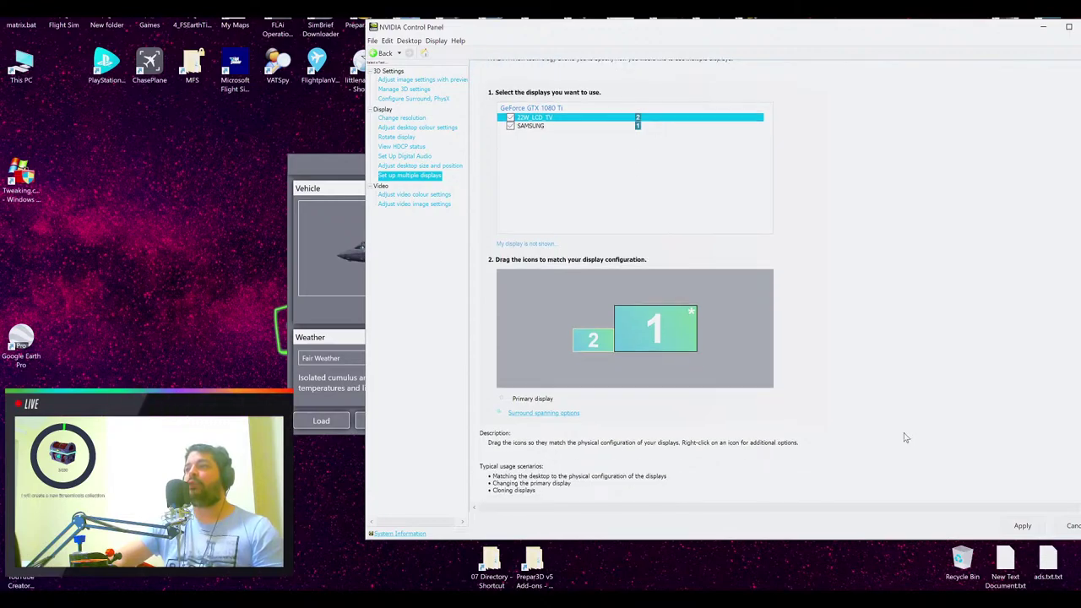
{"action": "scroll", "coordinate": [905, 438], "scroll_direction": "up", "scroll_amount": 1}
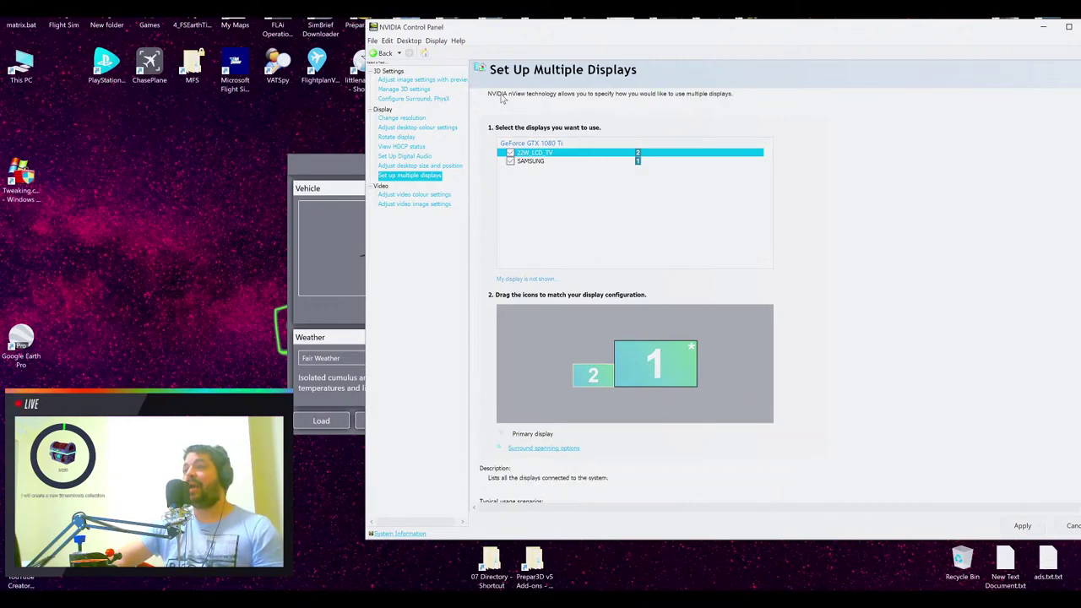
Apply the display arrangement and keep the new desktop configuration while going to the digital audio setup
{"action": "left_click", "coordinate": [421, 163]}
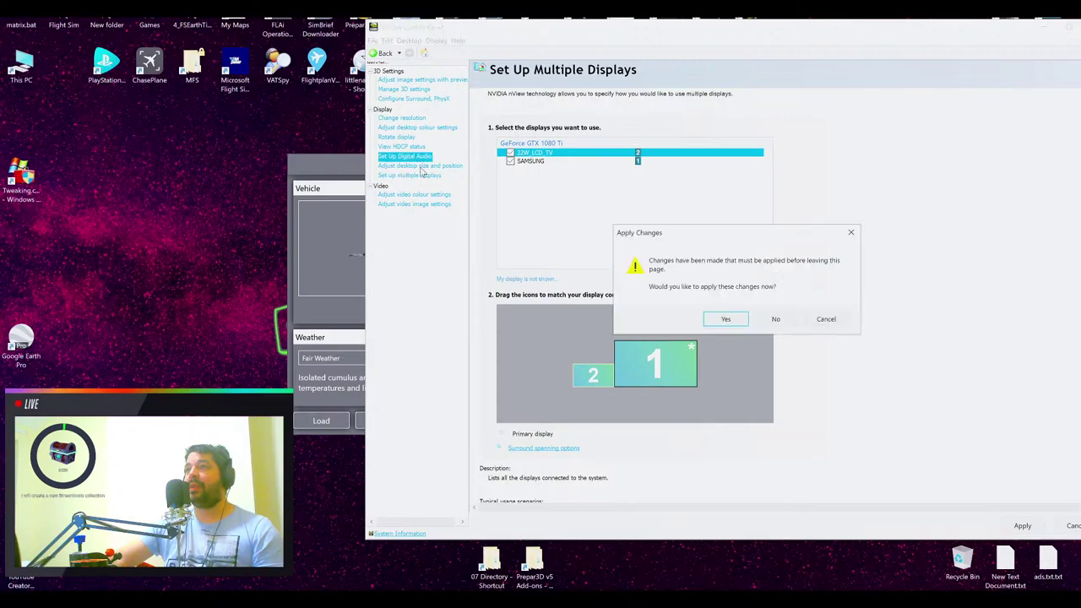
{"action": "left_click", "coordinate": [719, 316]}
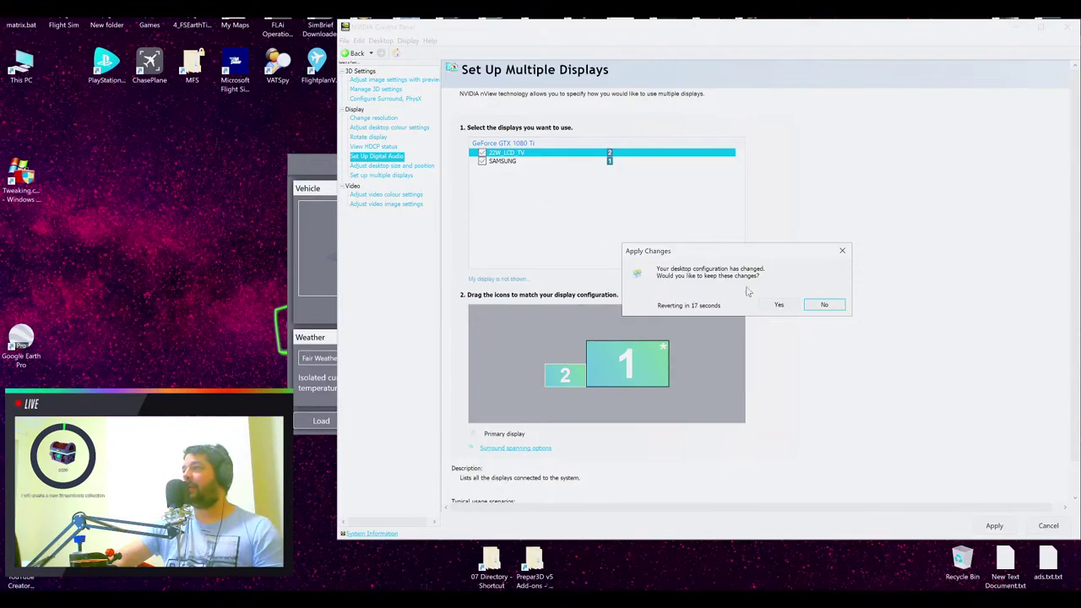
{"action": "left_click", "coordinate": [778, 304]}
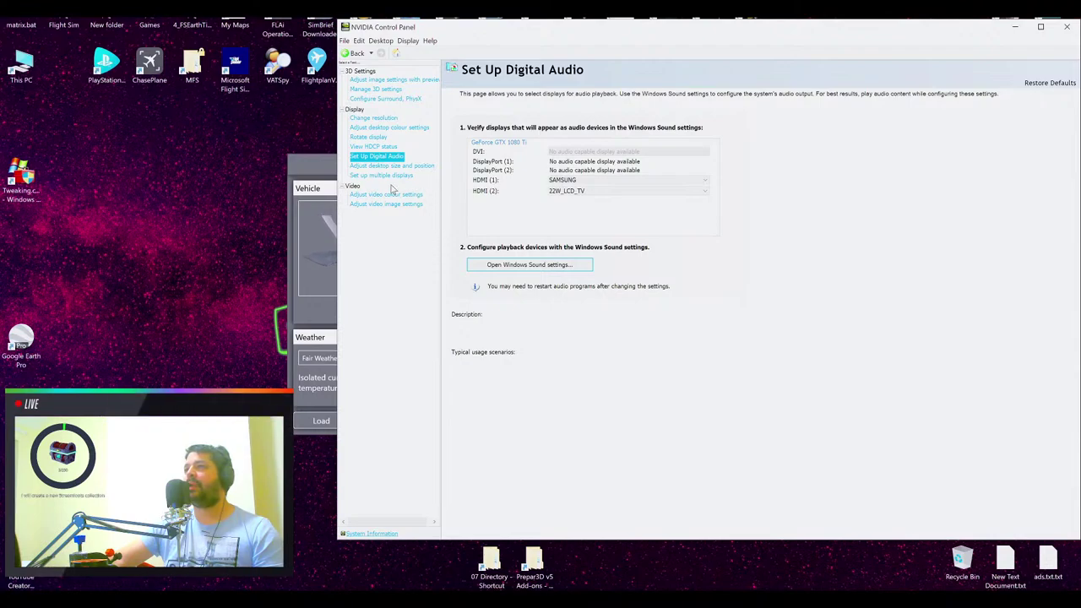
Check the advanced video colour settings and compare the desktop size and position settings of SAMSUNG and 22W_LCD_TV, ending on SAMSUNG
{"action": "left_click", "coordinate": [387, 195]}
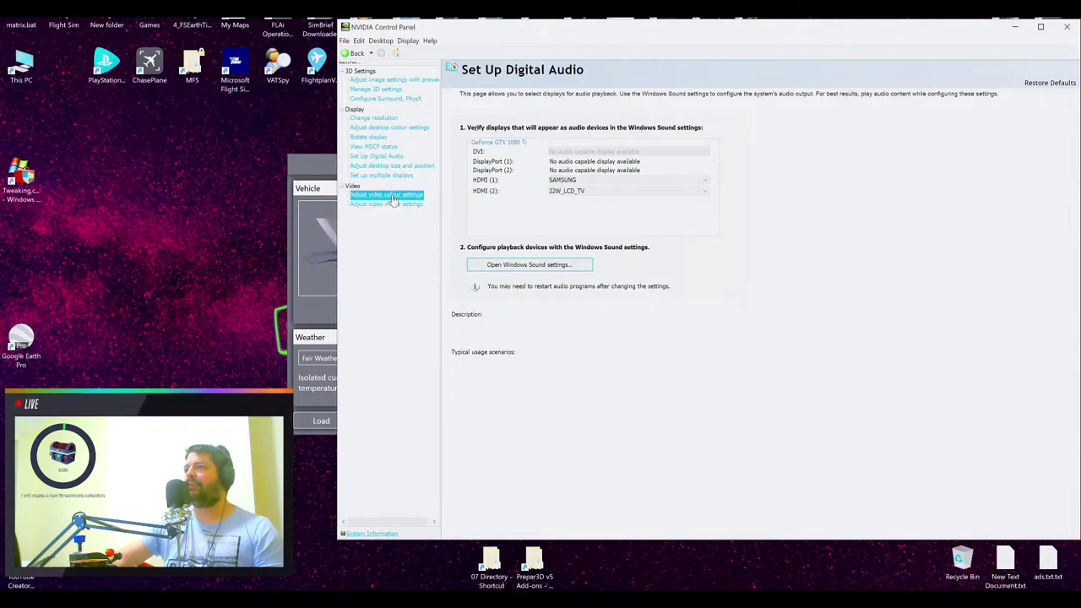
{"action": "left_click", "coordinate": [540, 237]}
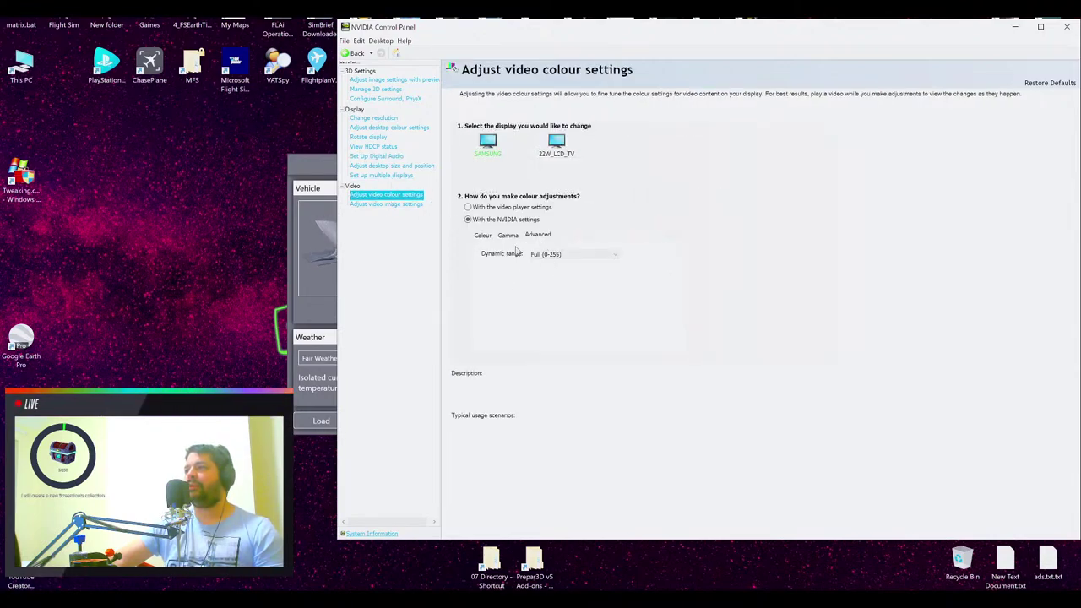
{"action": "left_click", "coordinate": [392, 166]}
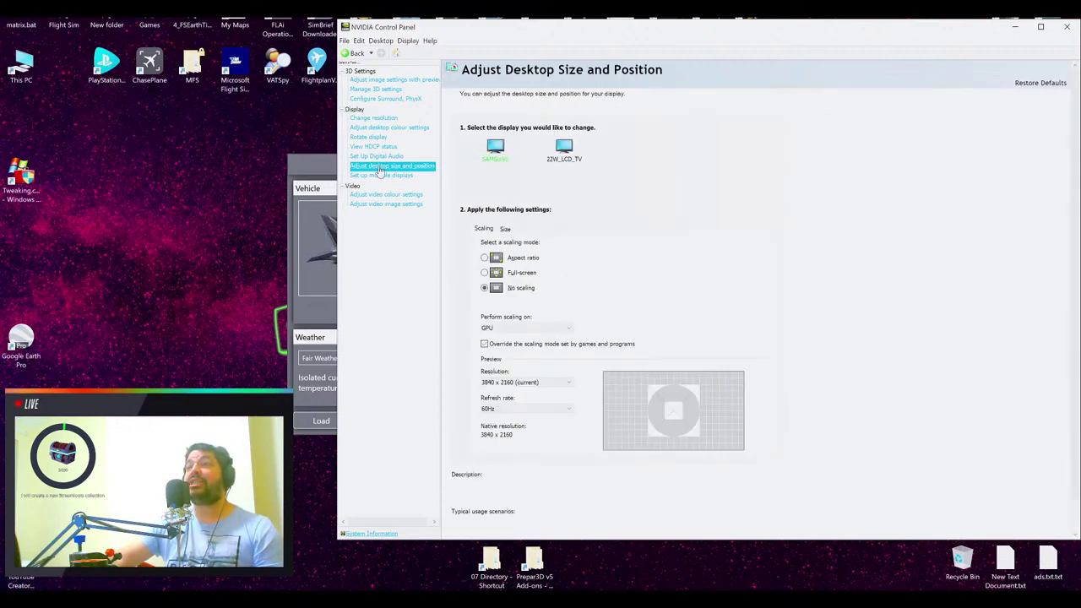
{"action": "left_click", "coordinate": [557, 164]}
{"action": "left_click", "coordinate": [495, 160]}
{"action": "left_click", "coordinate": [551, 159]}
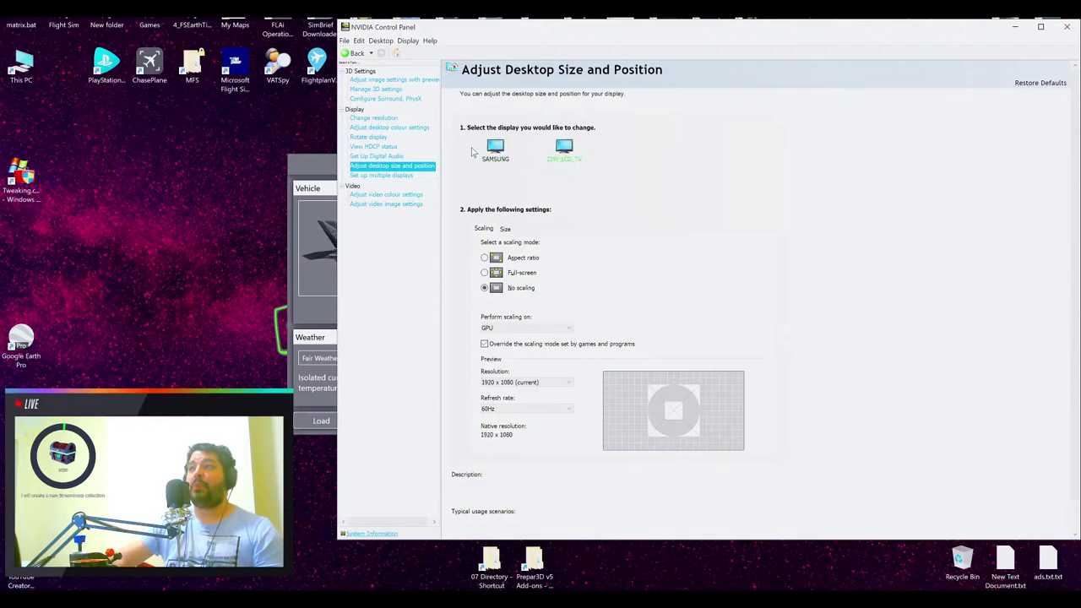
{"action": "left_click", "coordinate": [580, 158]}
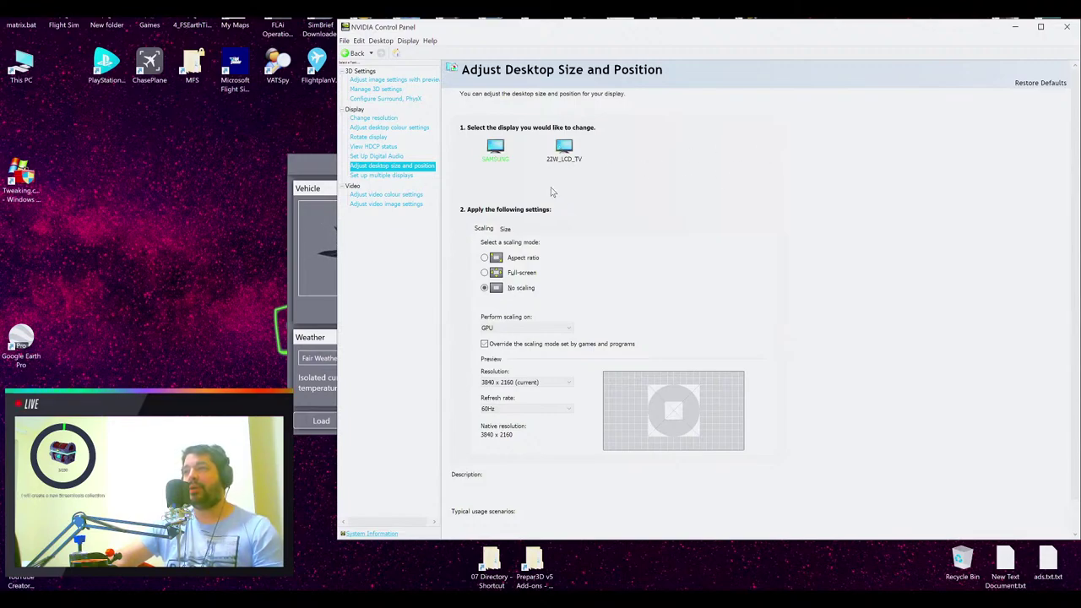
Examine the SAMSUNG display's scaling mode, the GPU and Display choices for performing scaling, and the override option for games and programs
{"action": "left_click", "coordinate": [488, 328]}
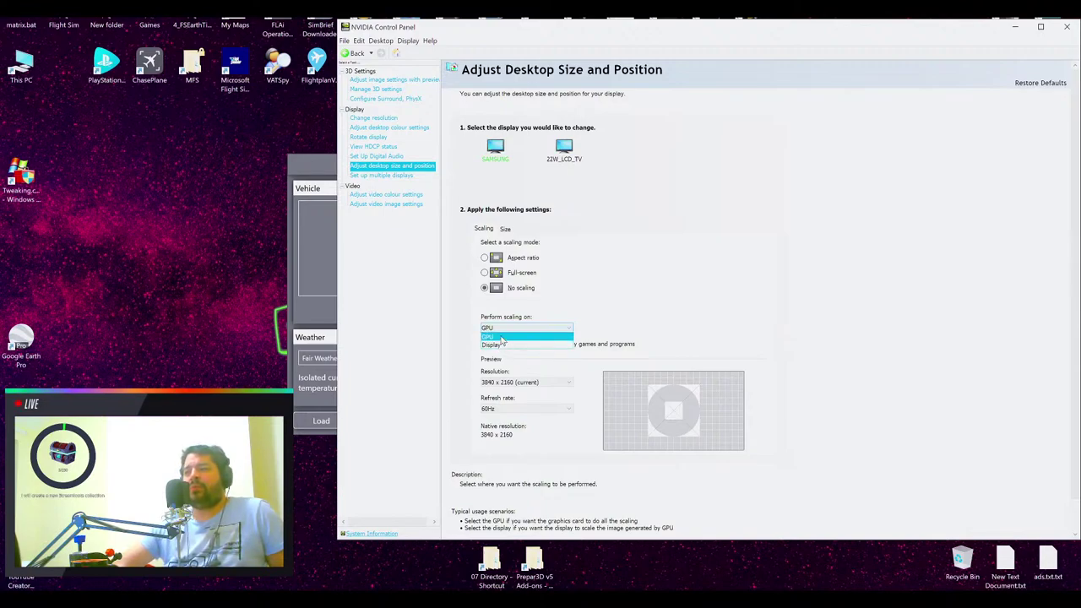
{"action": "left_click", "coordinate": [562, 302]}
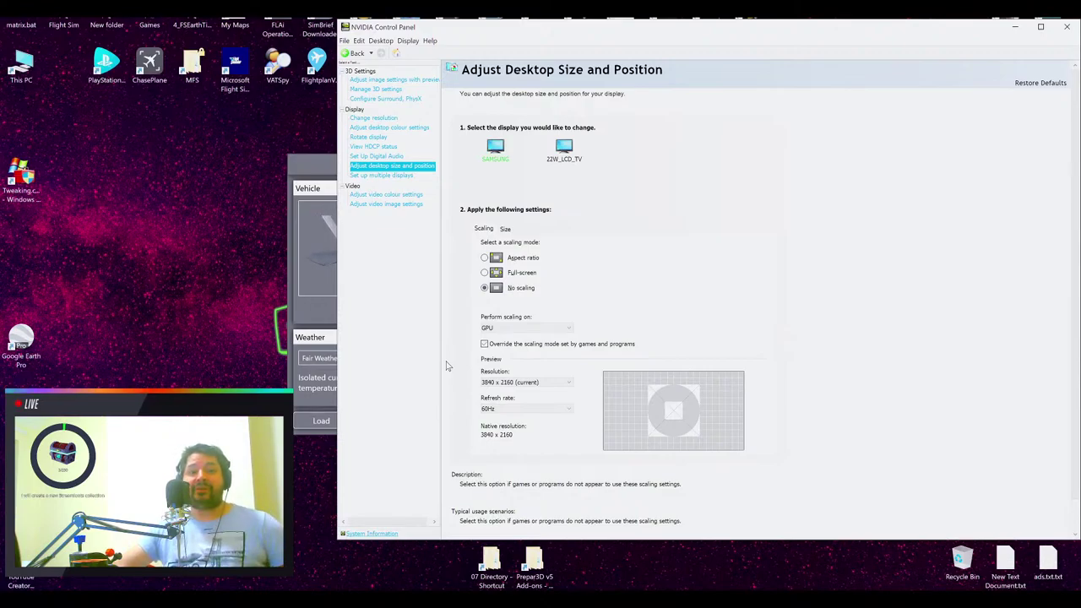
{"action": "left_click", "coordinate": [497, 328]}
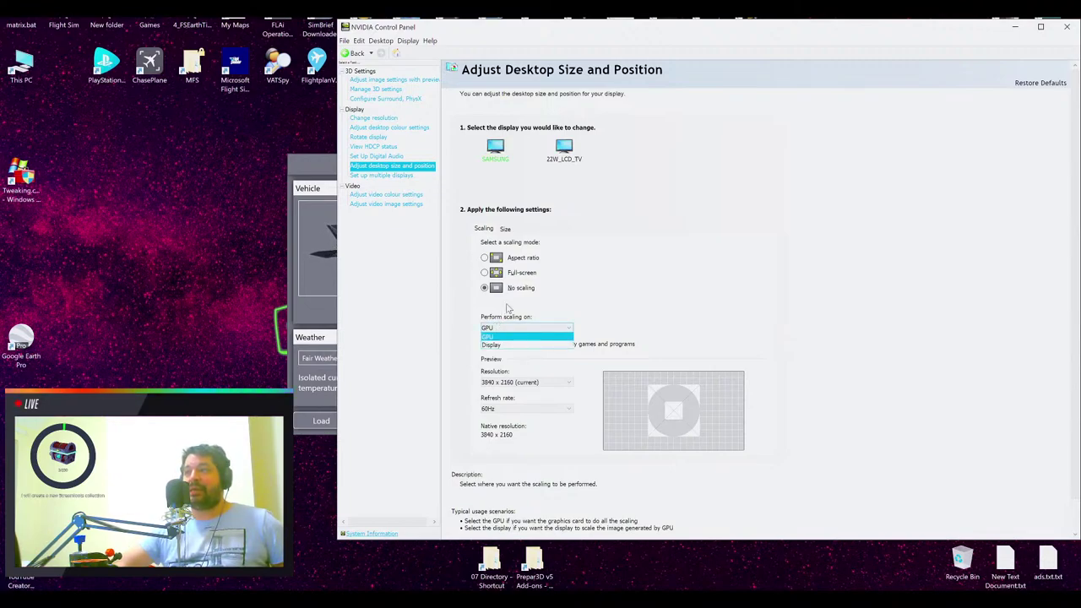
{"action": "left_click", "coordinate": [508, 309]}
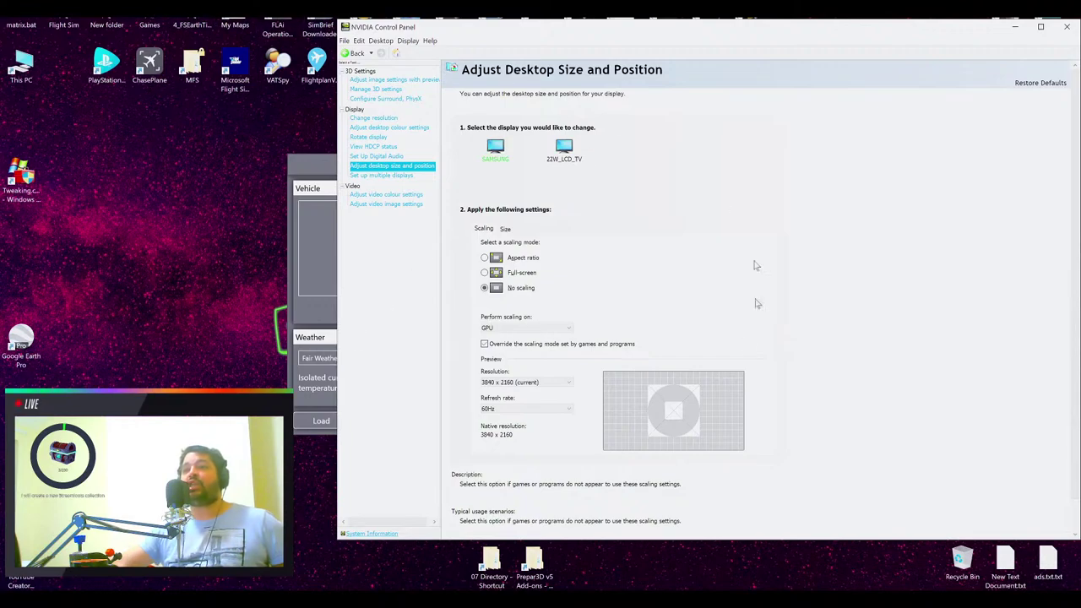
{"action": "mouse_move", "coordinate": [562, 285]}
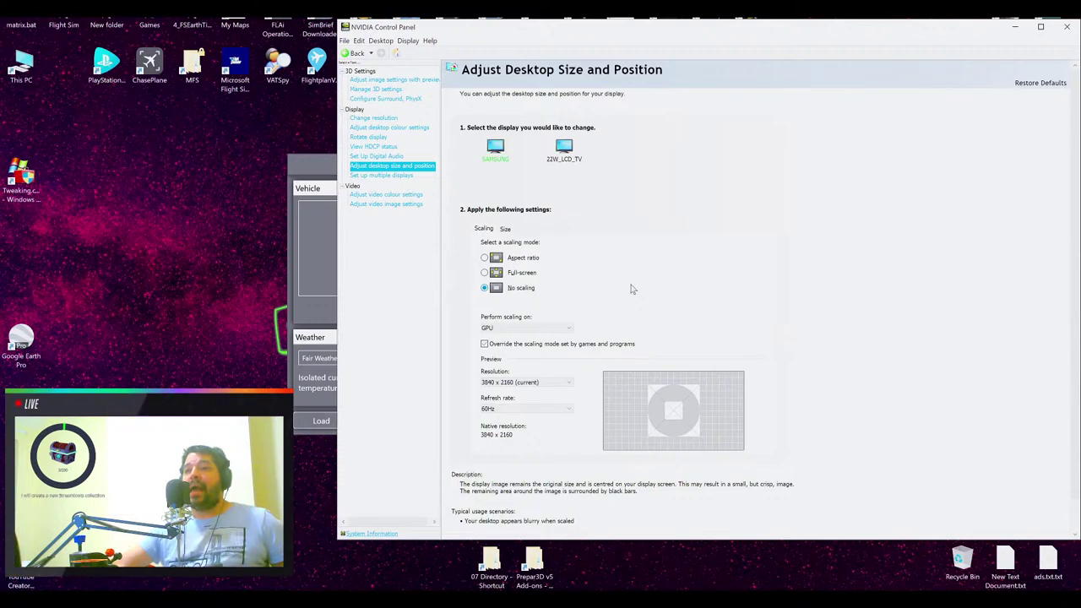
{"action": "mouse_move", "coordinate": [975, 586]}
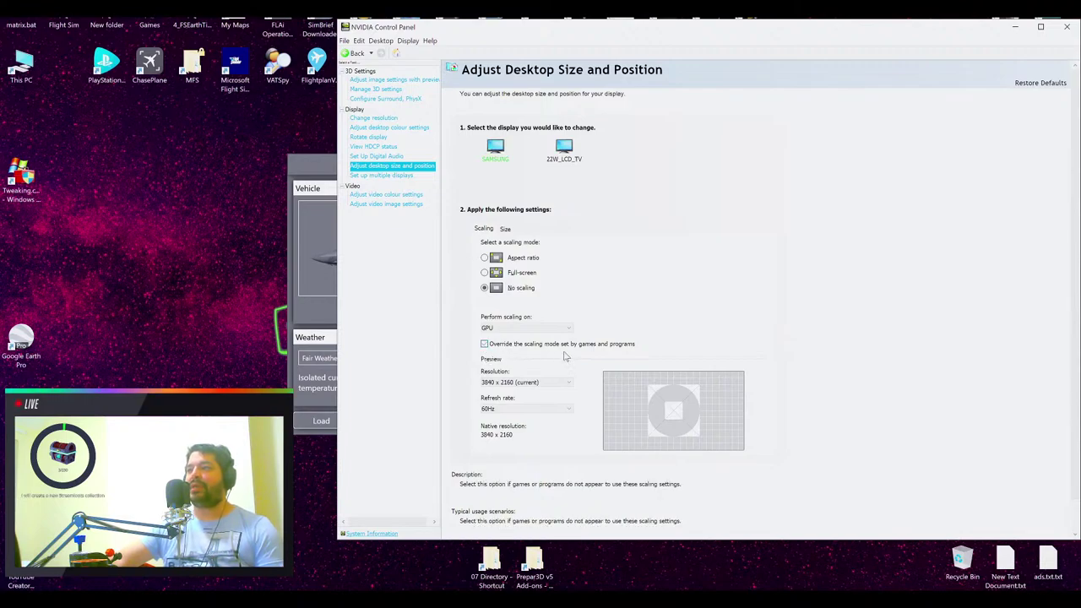
{"action": "left_click", "coordinate": [608, 348]}
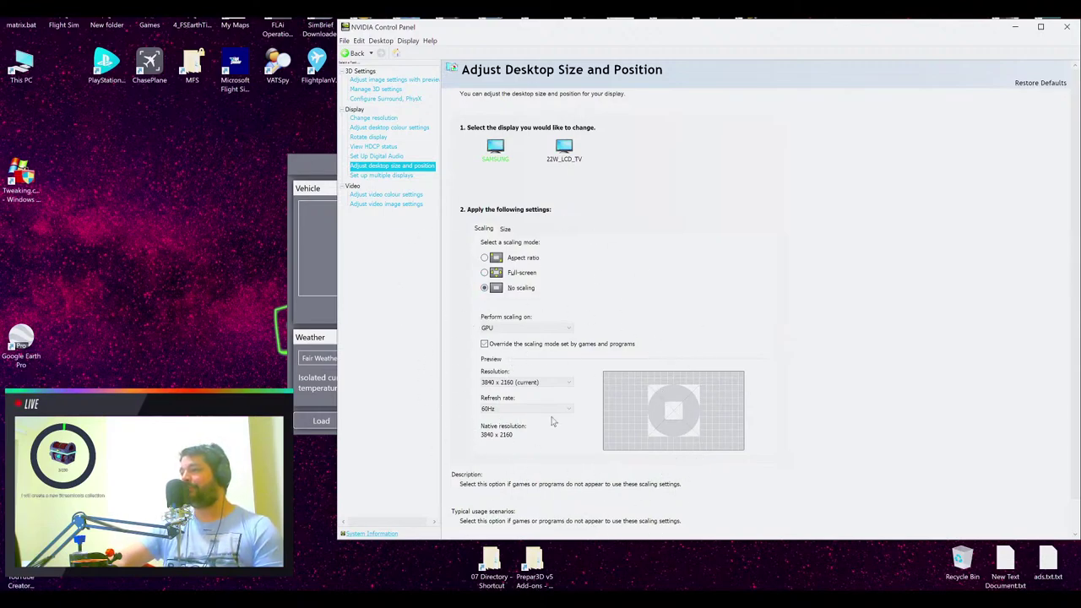
Choose 60Hz as the scaling preview's refresh rate for the SAMSUNG display
{"action": "left_click", "coordinate": [491, 409]}
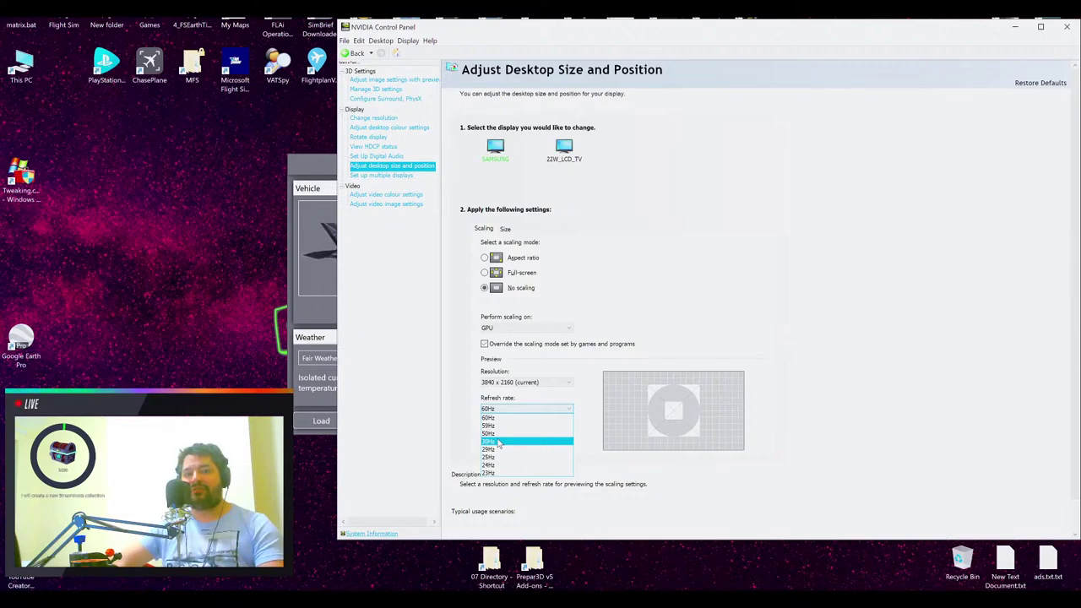
{"action": "left_click", "coordinate": [504, 417]}
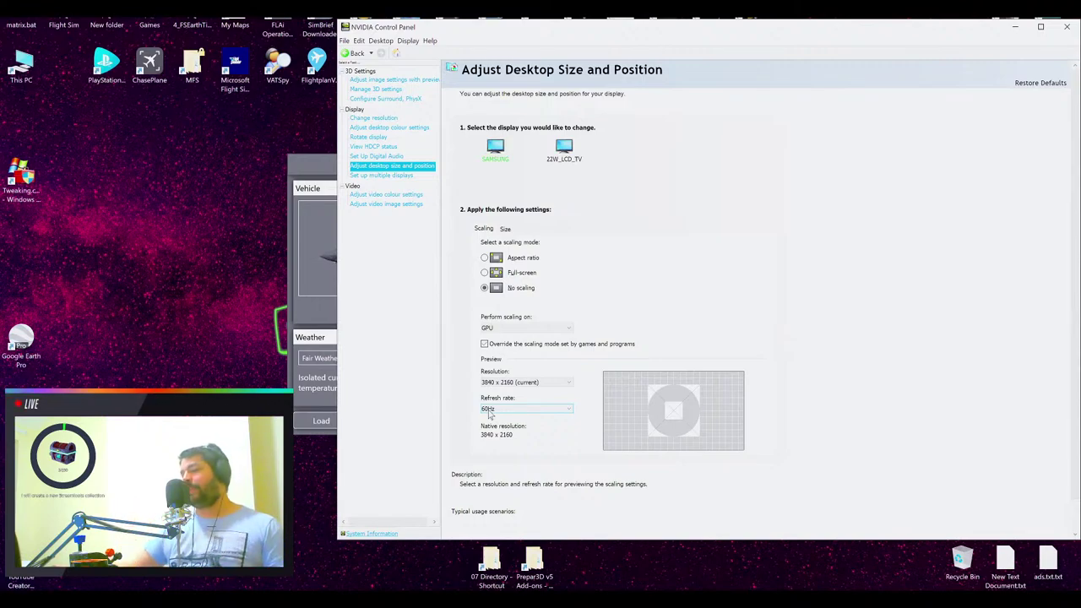
{"action": "scroll", "coordinate": [577, 485], "scroll_direction": "down", "scroll_amount": 1}
{"action": "scroll", "coordinate": [577, 485], "scroll_direction": "up", "scroll_amount": 1}
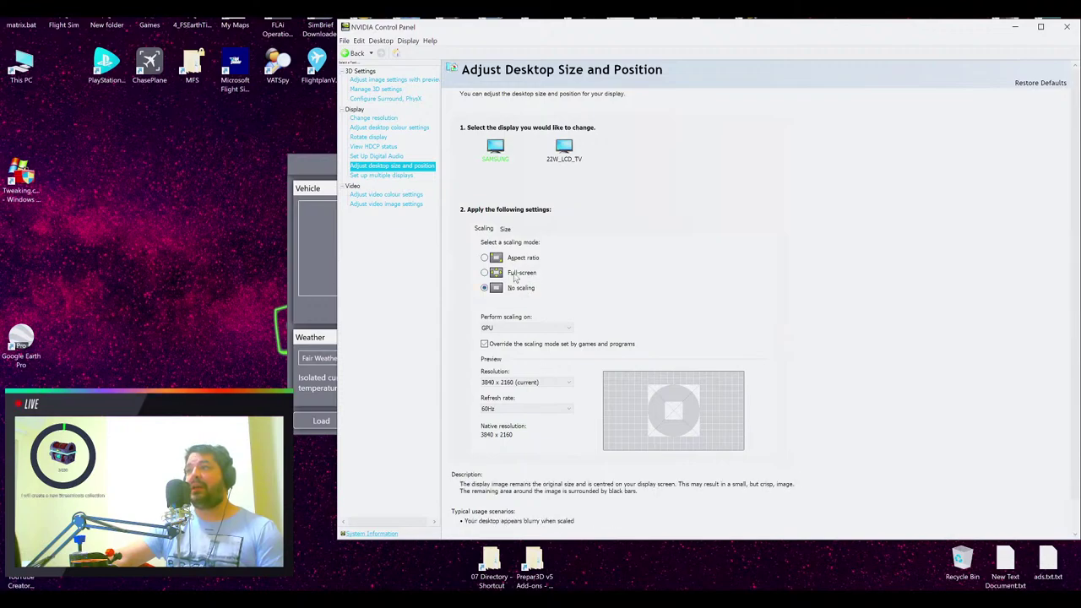
Compare the scaling modes and preview settings of the SAMSUNG and 22W_LCD_TV displays, ending on SAMSUNG
{"action": "mouse_move", "coordinate": [512, 275]}
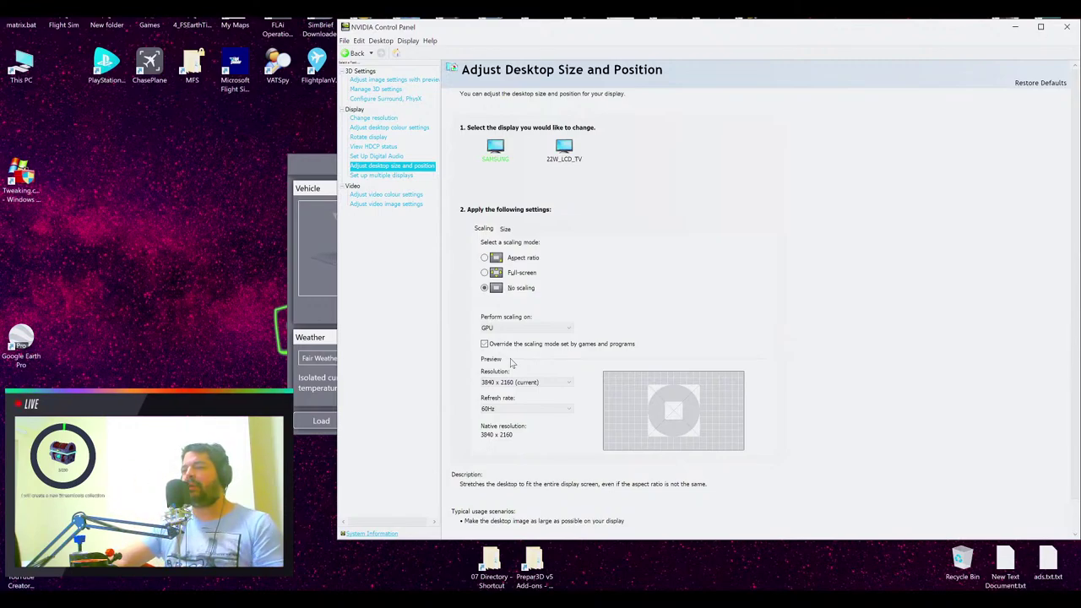
{"action": "left_click", "coordinate": [575, 157]}
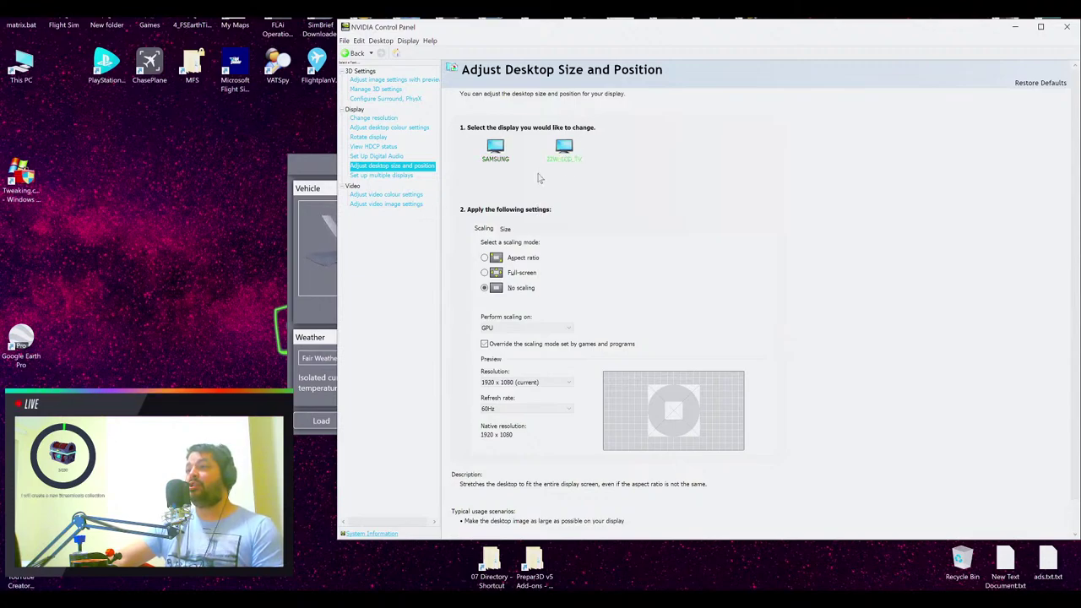
{"action": "left_click", "coordinate": [495, 150]}
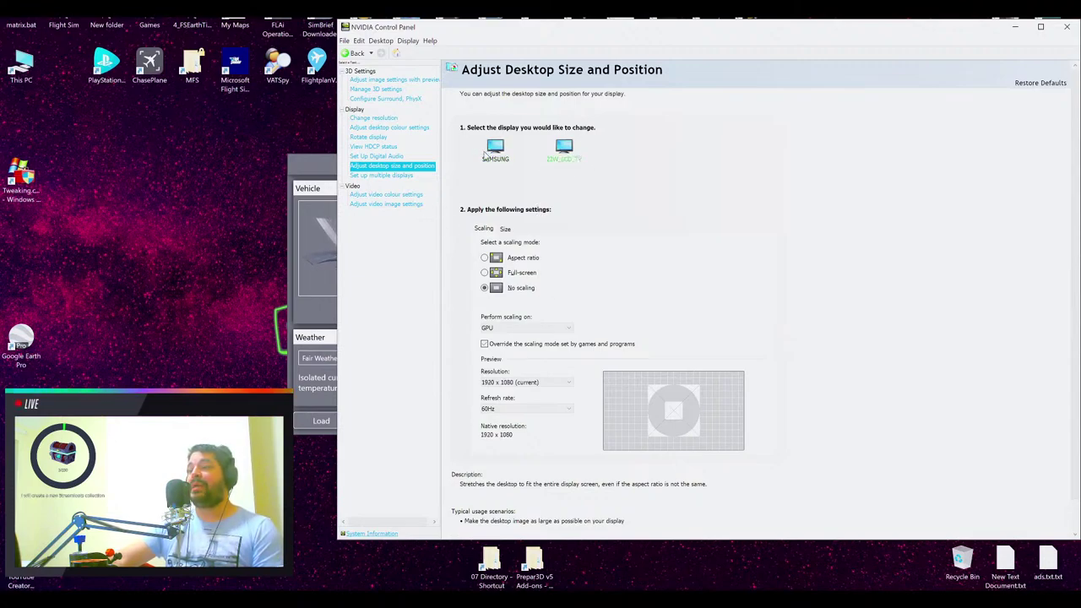
{"action": "left_click", "coordinate": [486, 152]}
{"action": "left_click", "coordinate": [564, 150]}
{"action": "left_click", "coordinate": [494, 152]}
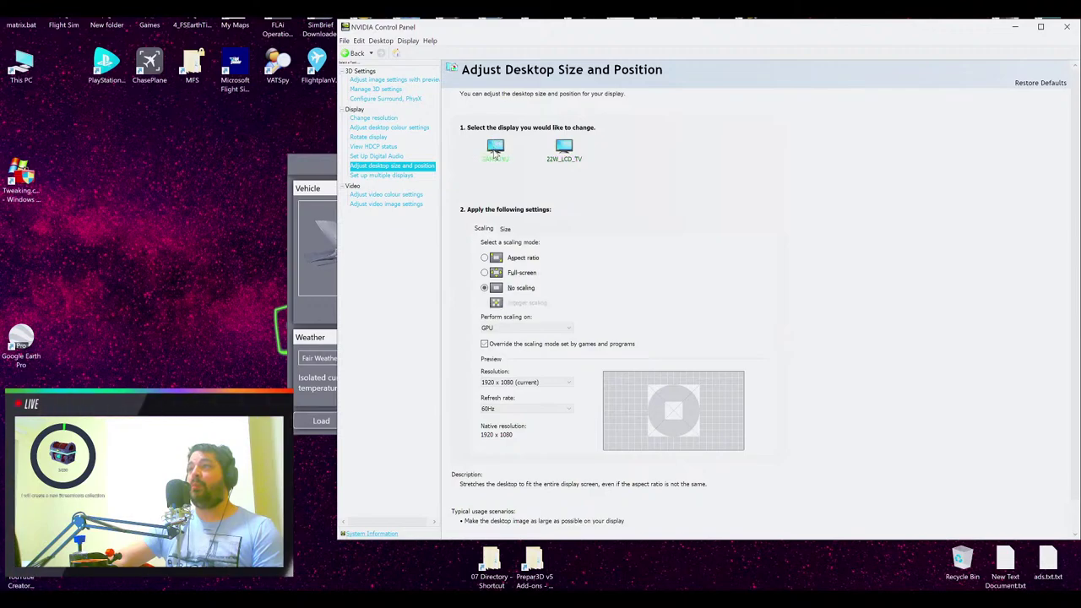
Turn off digital audio on HDMI (1) for SAMSUNG and on HDMI (2) for 22W_LCD_TV
{"action": "left_click", "coordinate": [376, 156]}
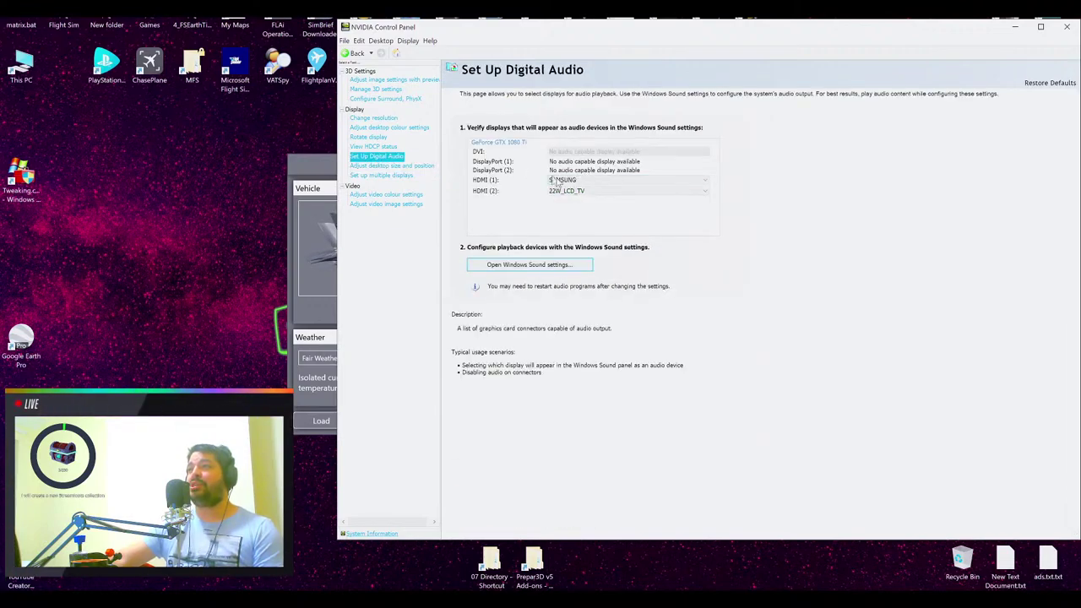
{"action": "left_click", "coordinate": [556, 181]}
{"action": "left_click", "coordinate": [564, 194]}
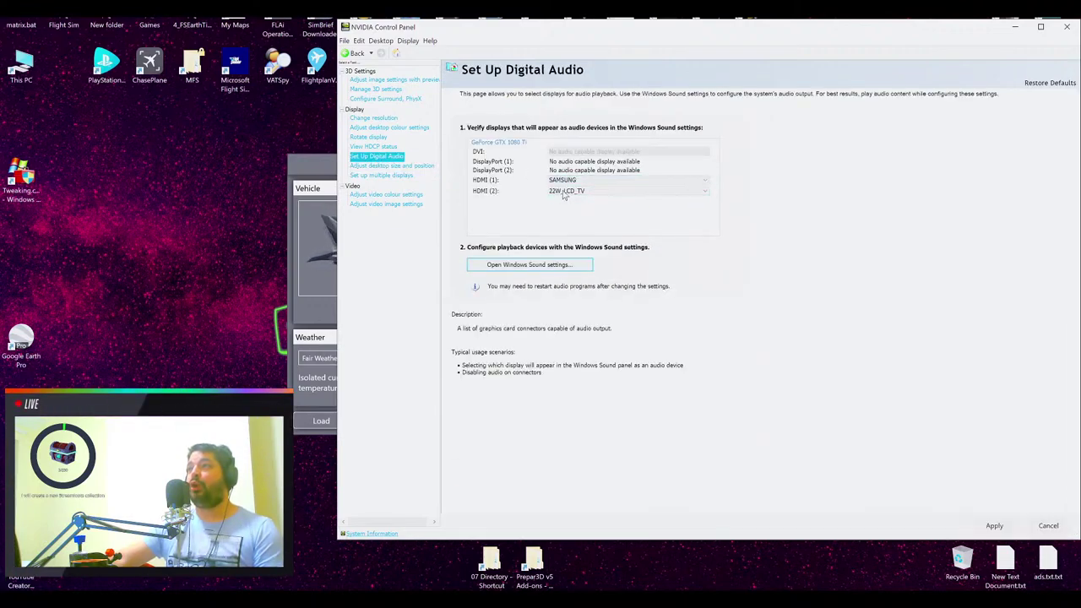
{"action": "left_click", "coordinate": [563, 193]}
{"action": "left_click", "coordinate": [557, 206]}
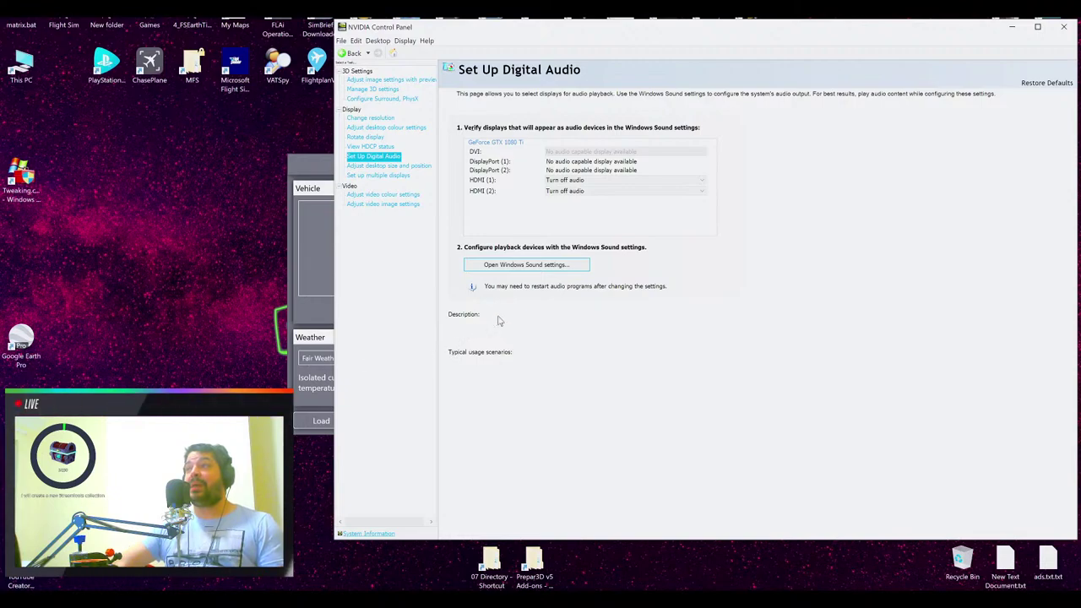
Check the SAMSUNG display's HDCP status and its rotation orientation
{"action": "mouse_move", "coordinate": [471, 199]}
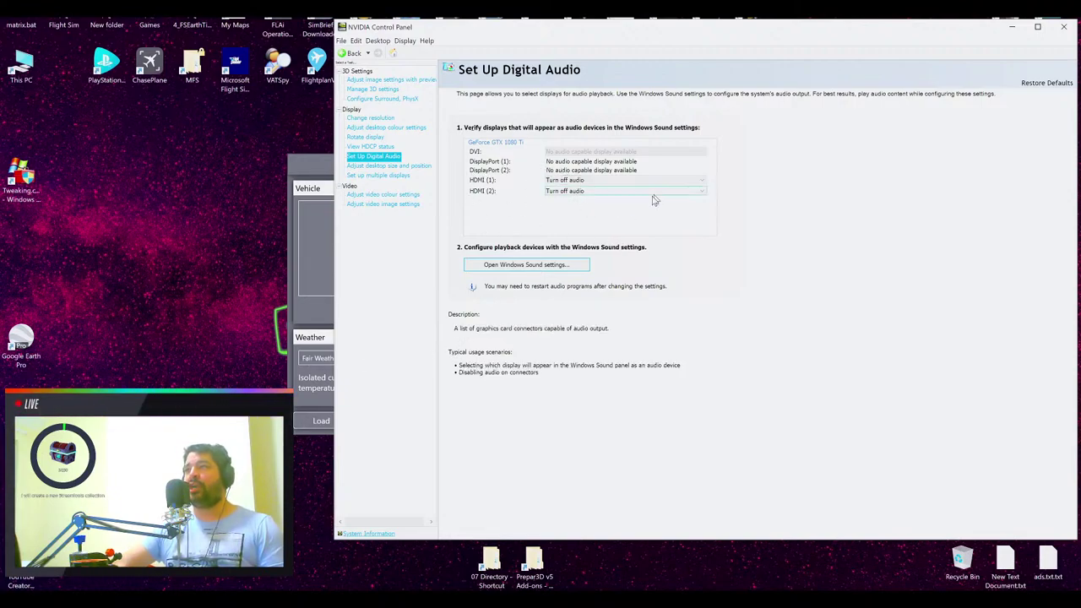
{"action": "left_click", "coordinate": [372, 146]}
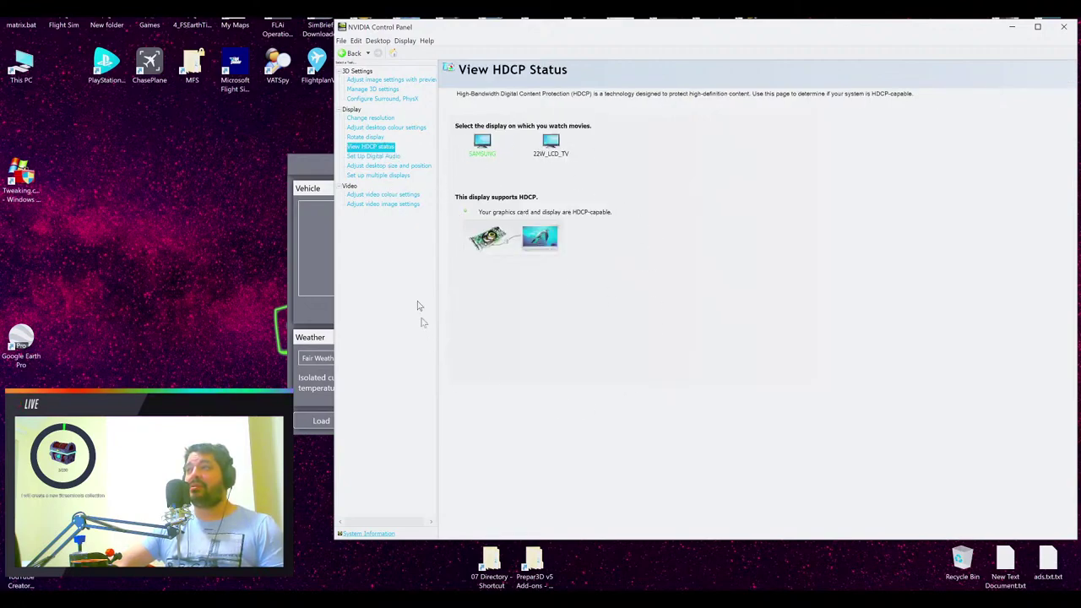
{"action": "left_click", "coordinate": [365, 137]}
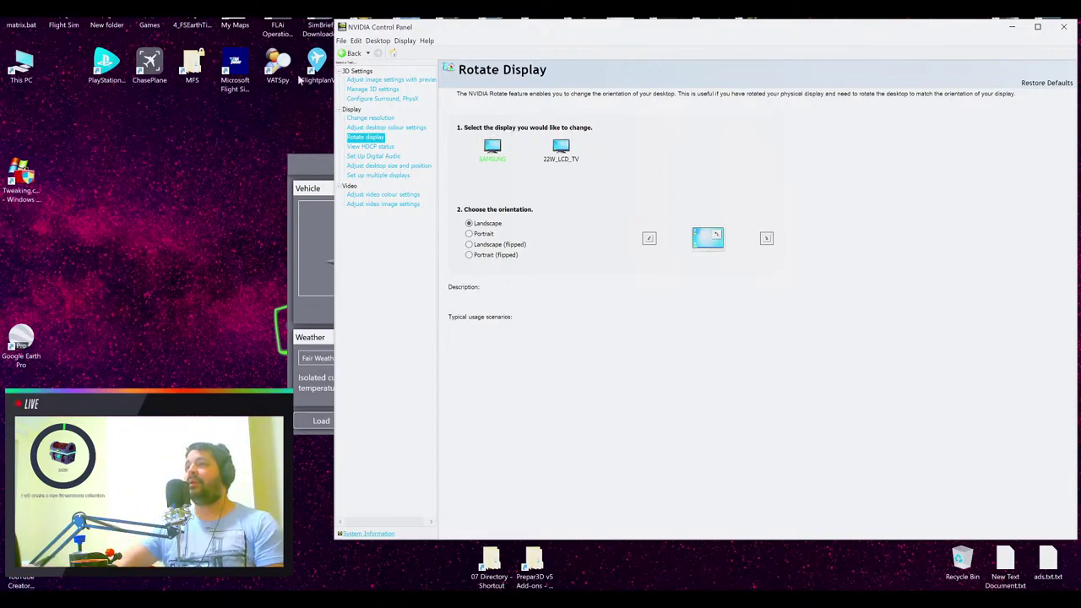
Compare the desktop colour and resolution settings of SAMSUNG and 22W_LCD_TV, including the content types that can be reported to 22W_LCD_TV
{"action": "left_click", "coordinate": [377, 128]}
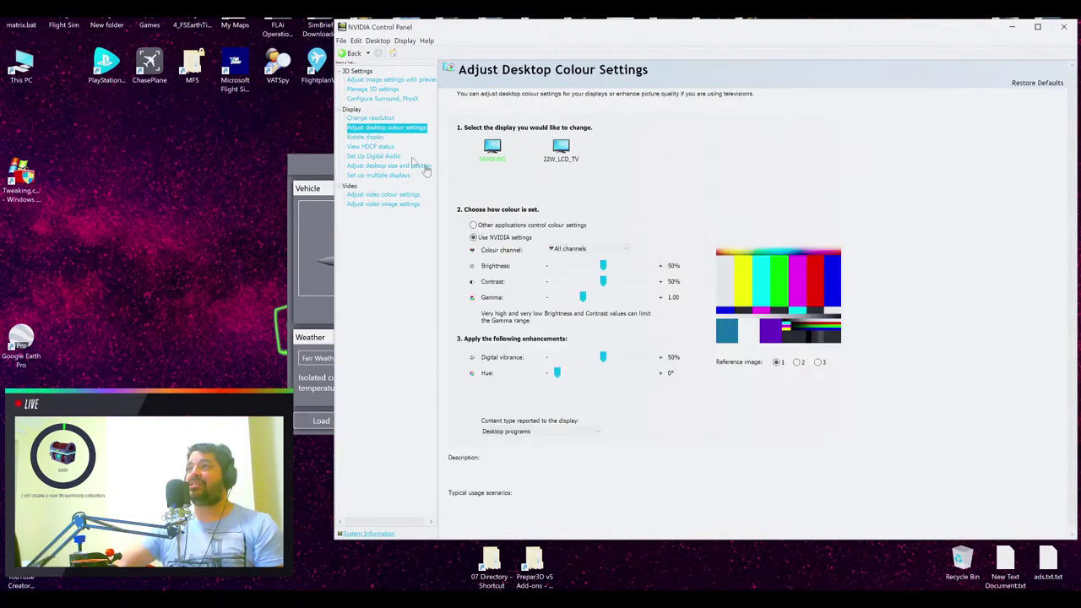
{"action": "left_click", "coordinate": [562, 152]}
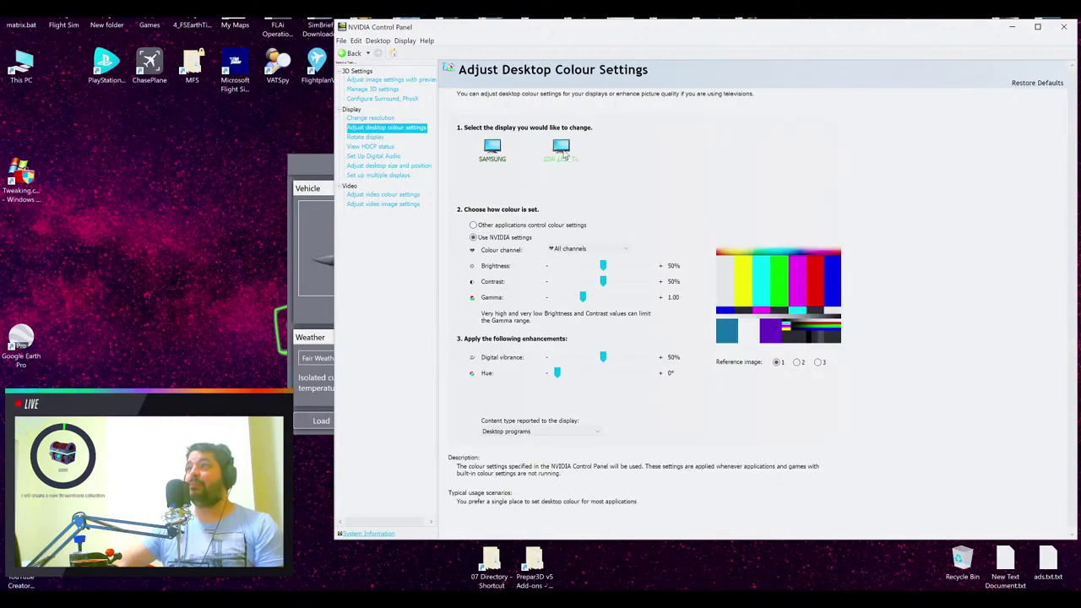
{"action": "left_click", "coordinate": [482, 152]}
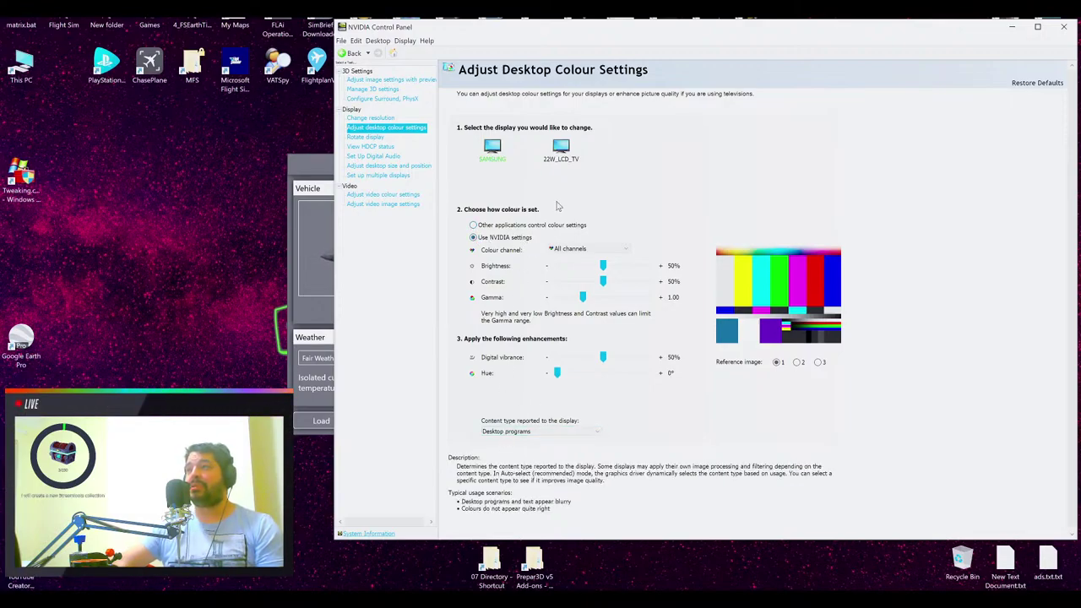
{"action": "left_click", "coordinate": [557, 164]}
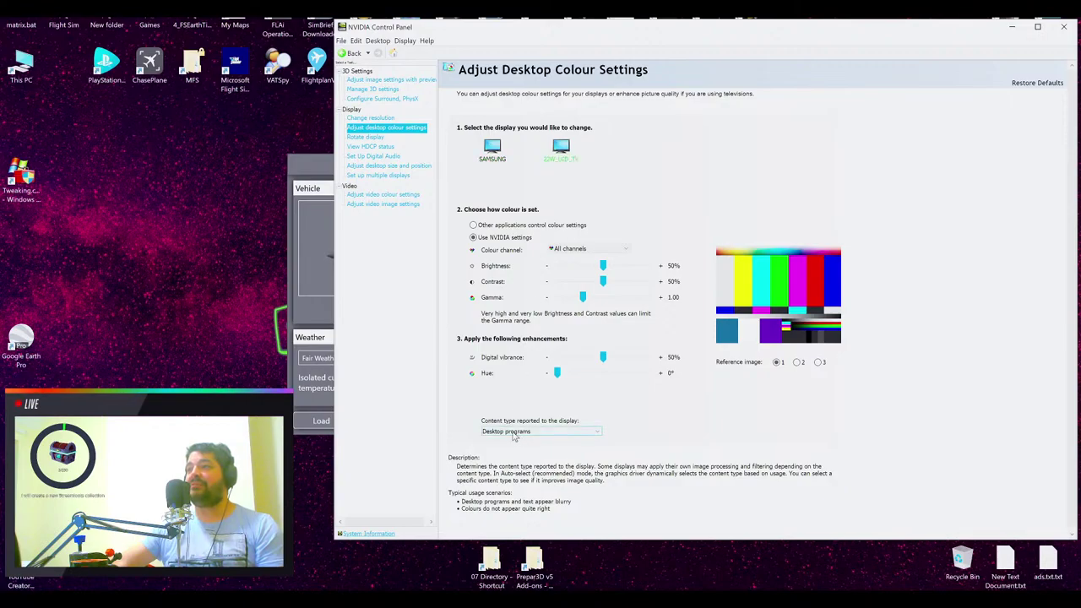
{"action": "left_click", "coordinate": [539, 433]}
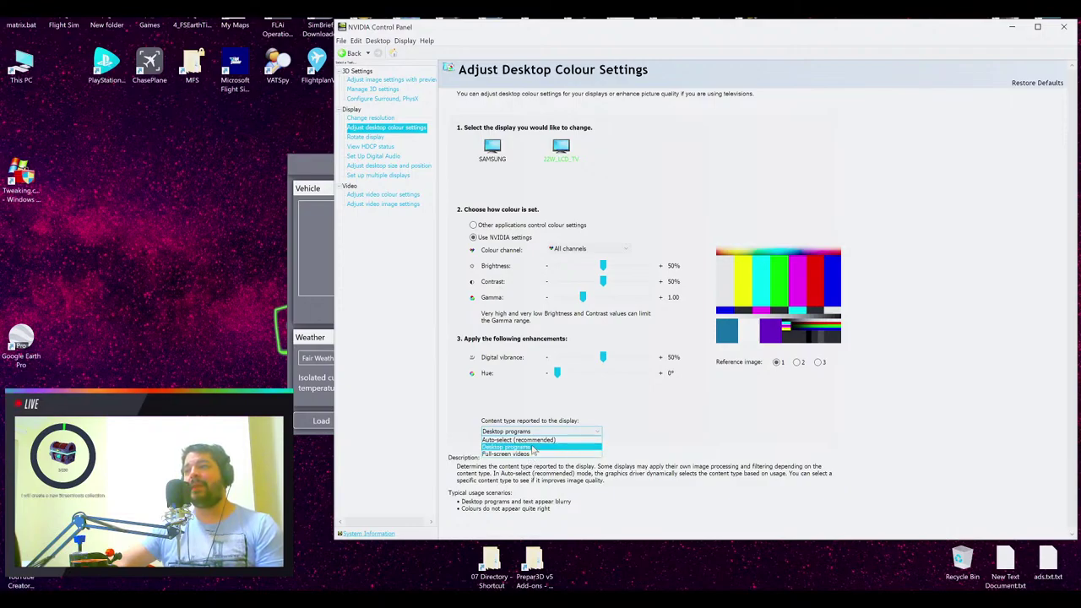
{"action": "left_click", "coordinate": [528, 406]}
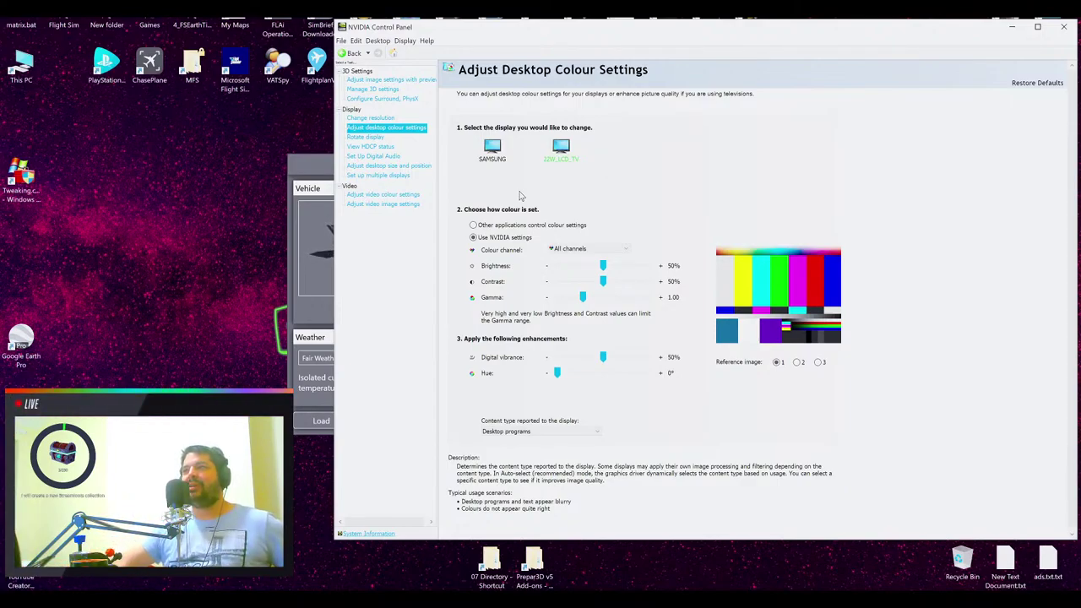
{"action": "left_click", "coordinate": [380, 118]}
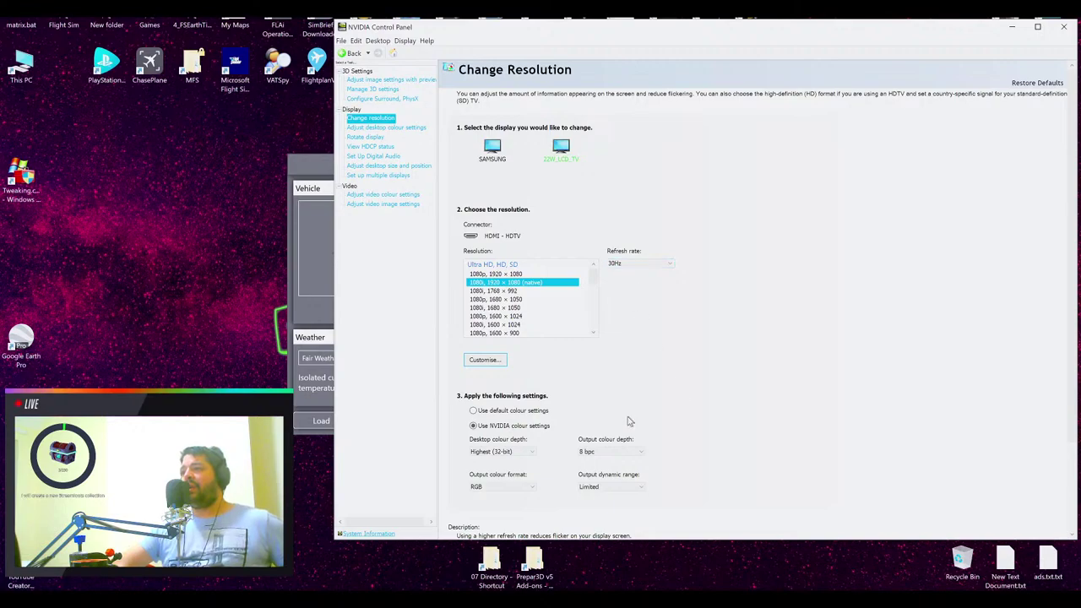
{"action": "left_click", "coordinate": [482, 152]}
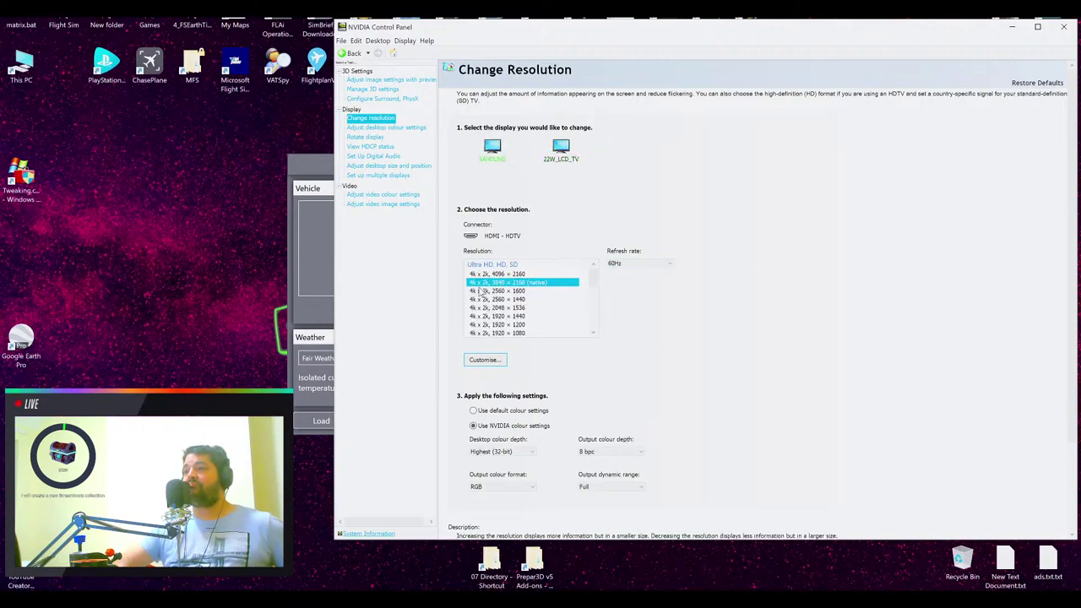
Examine the PhysX processor choices and the options for adjusting image settings with preview
{"action": "left_click", "coordinate": [400, 99]}
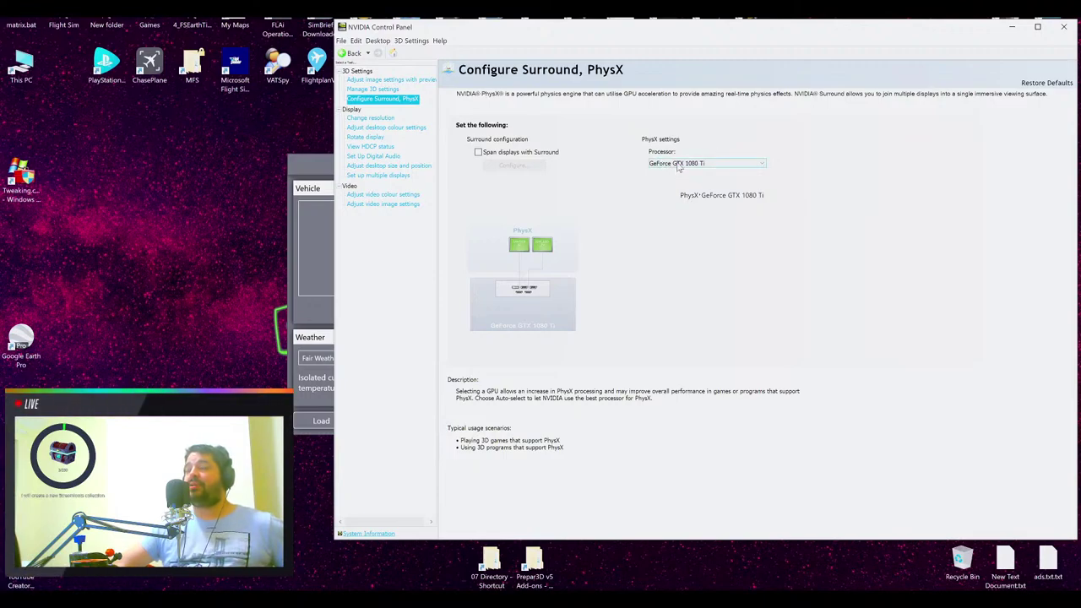
{"action": "left_click", "coordinate": [678, 165]}
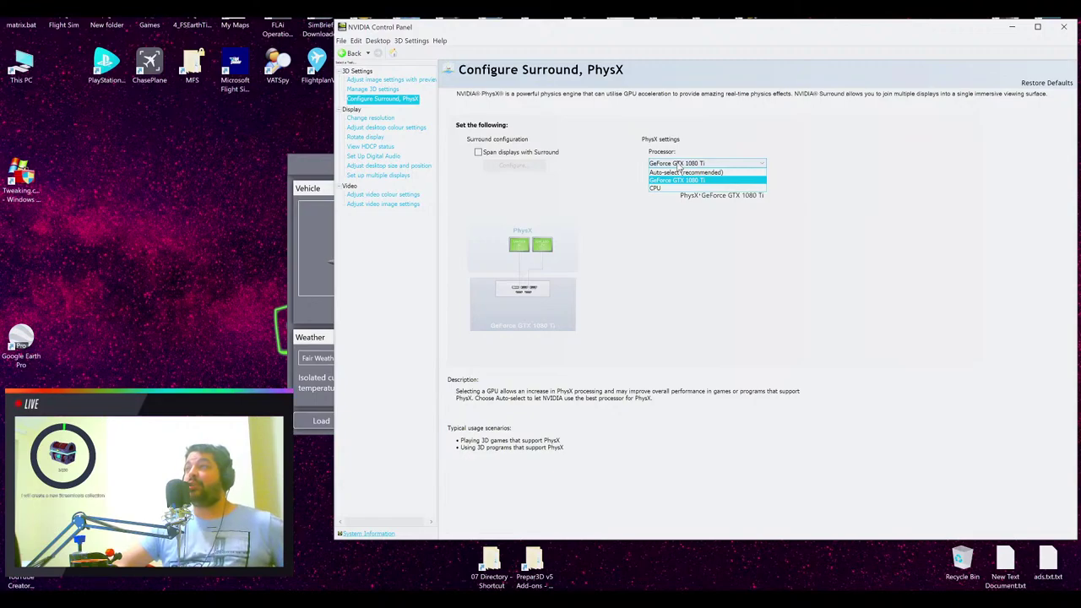
{"action": "left_click", "coordinate": [678, 166]}
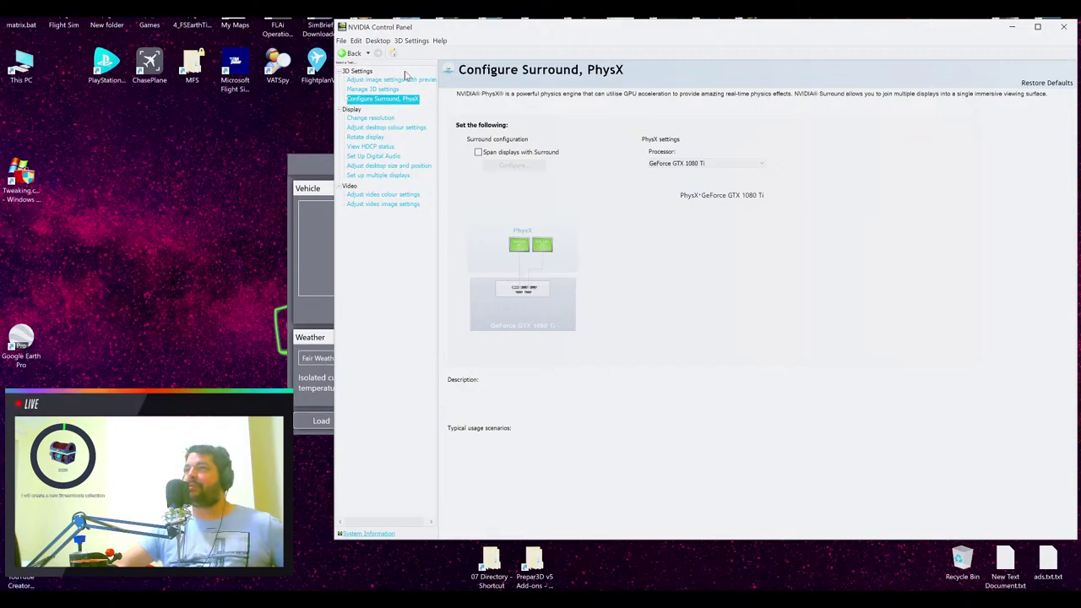
{"action": "left_click", "coordinate": [393, 79]}
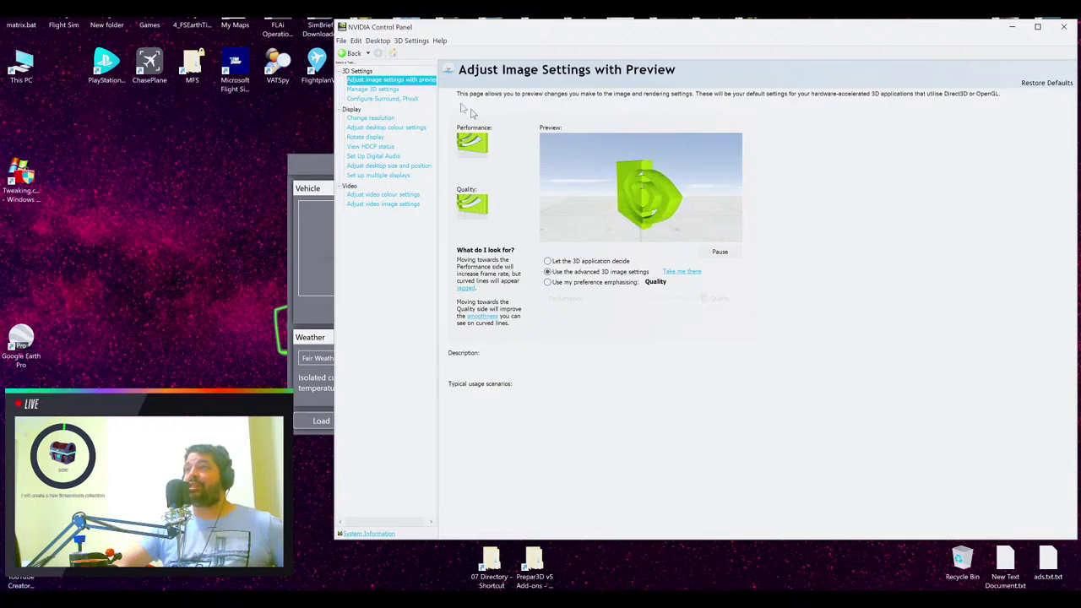
{"action": "mouse_move", "coordinate": [650, 285]}
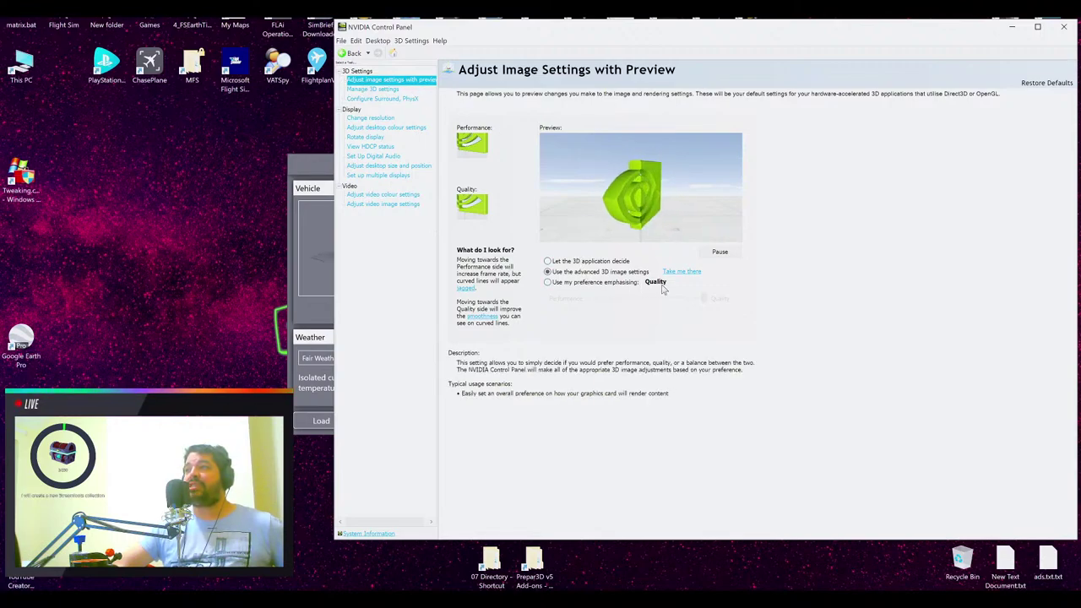
Turn on image sharpening in the Prepar3D program's 3D settings, with sharpen 0.20 and ignore film grain 0.09
{"action": "left_click", "coordinate": [391, 89]}
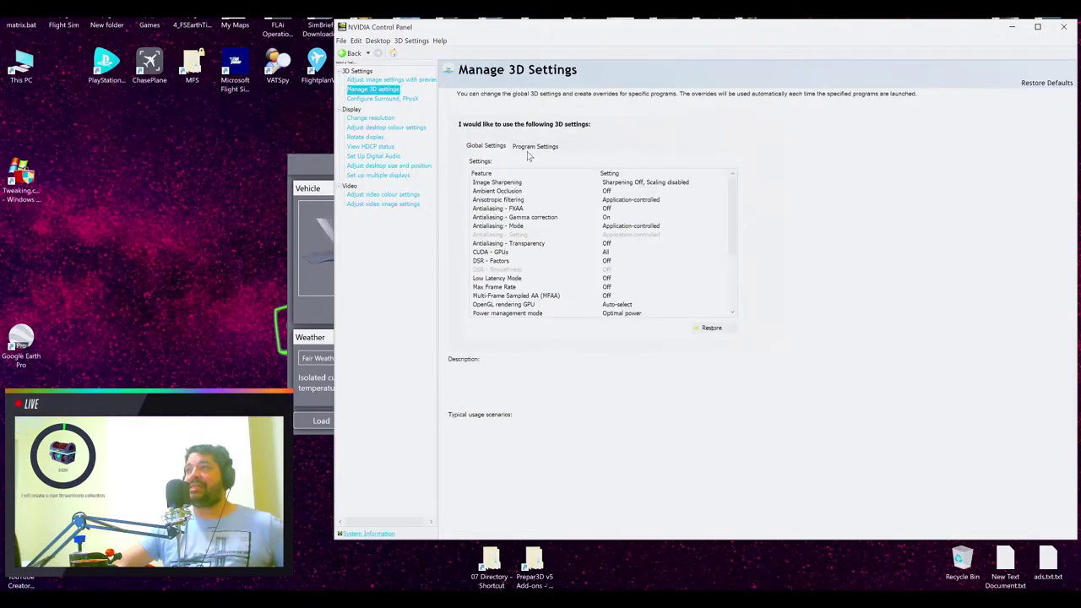
{"action": "left_click", "coordinate": [528, 145]}
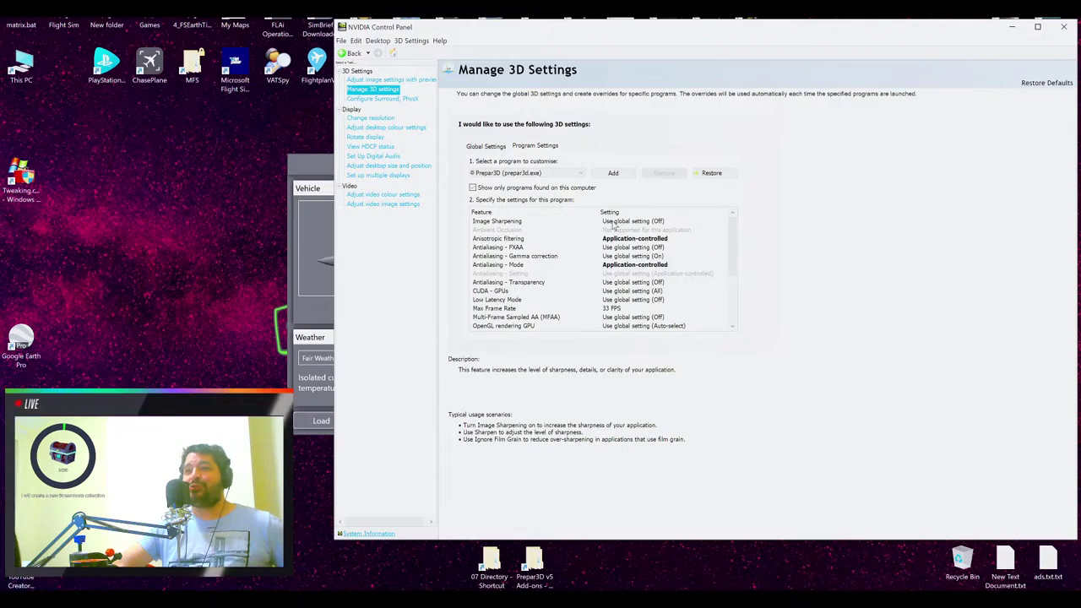
{"action": "left_click", "coordinate": [614, 222]}
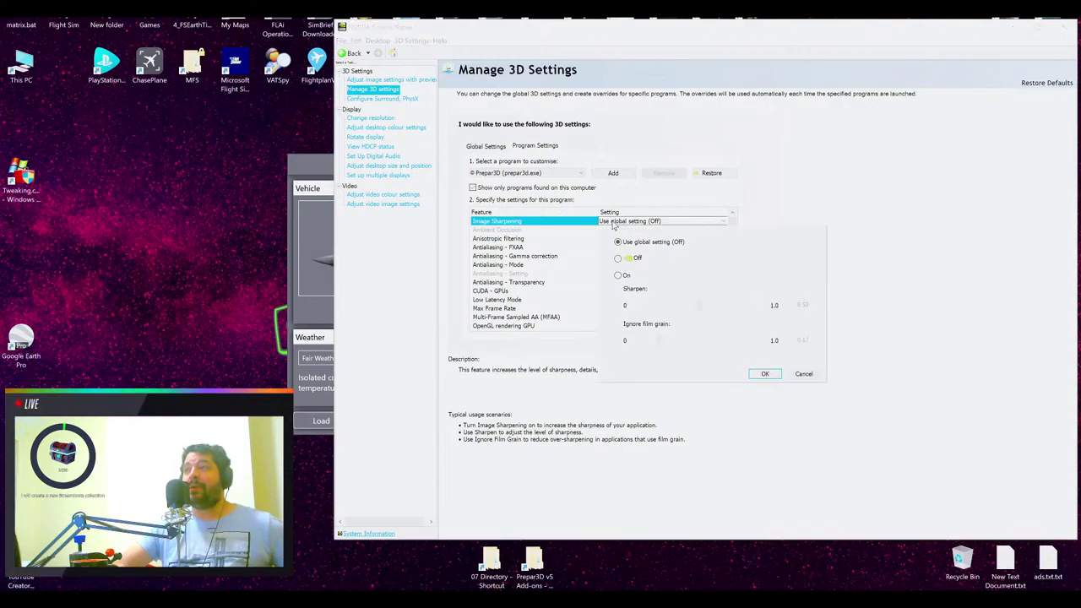
{"action": "left_click", "coordinate": [617, 275]}
{"action": "left_click_drag", "start_coordinate": [699, 309], "coordinate": [665, 324]}
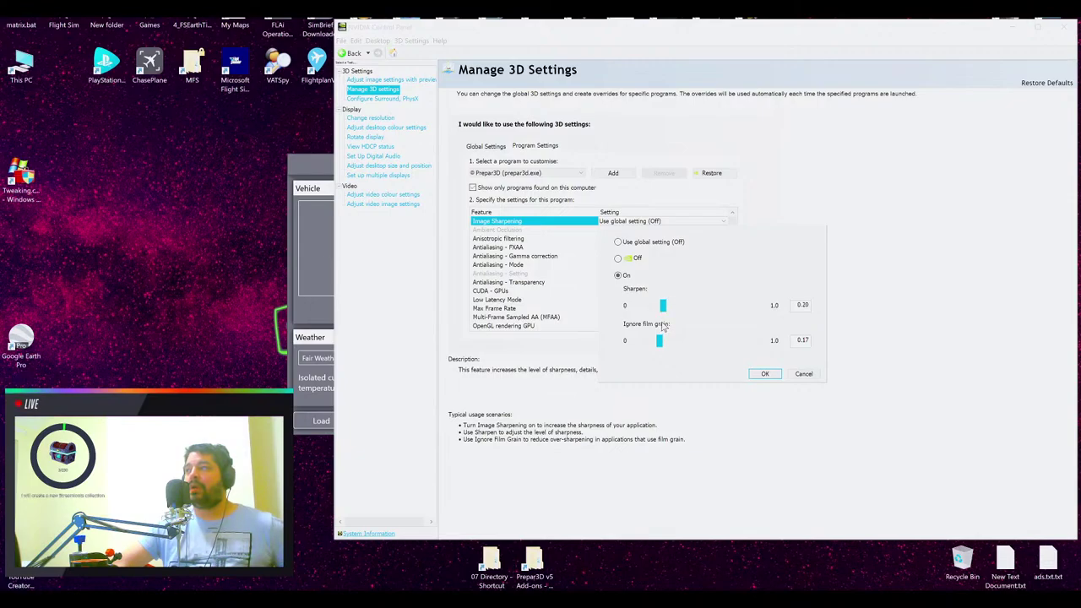
{"action": "left_click_drag", "start_coordinate": [660, 340], "coordinate": [658, 349]}
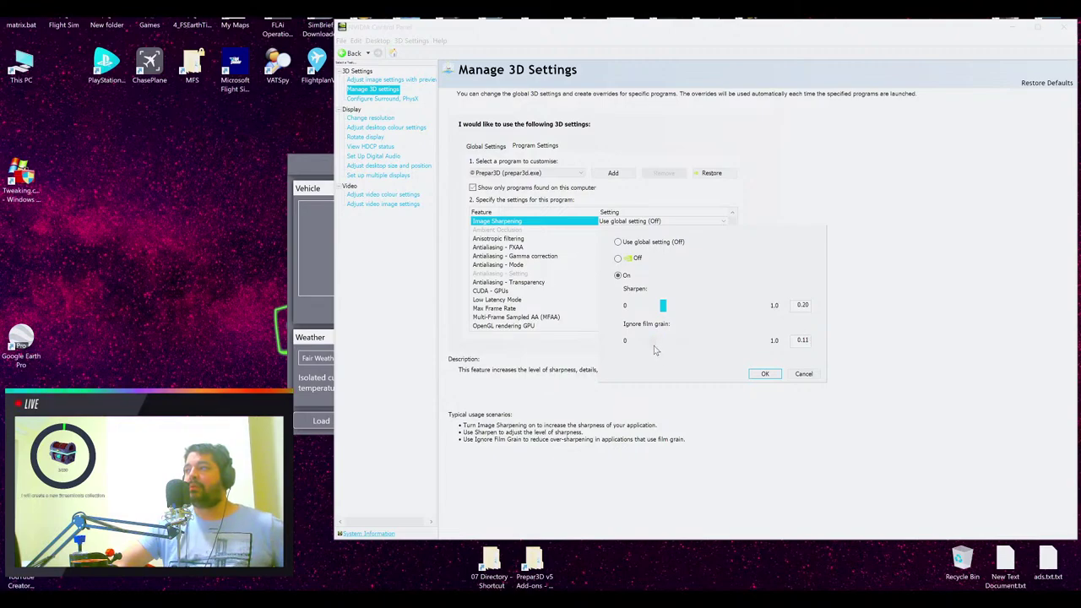
{"action": "left_click_drag", "start_coordinate": [653, 349], "coordinate": [652, 349]}
{"action": "left_click", "coordinate": [764, 373]}
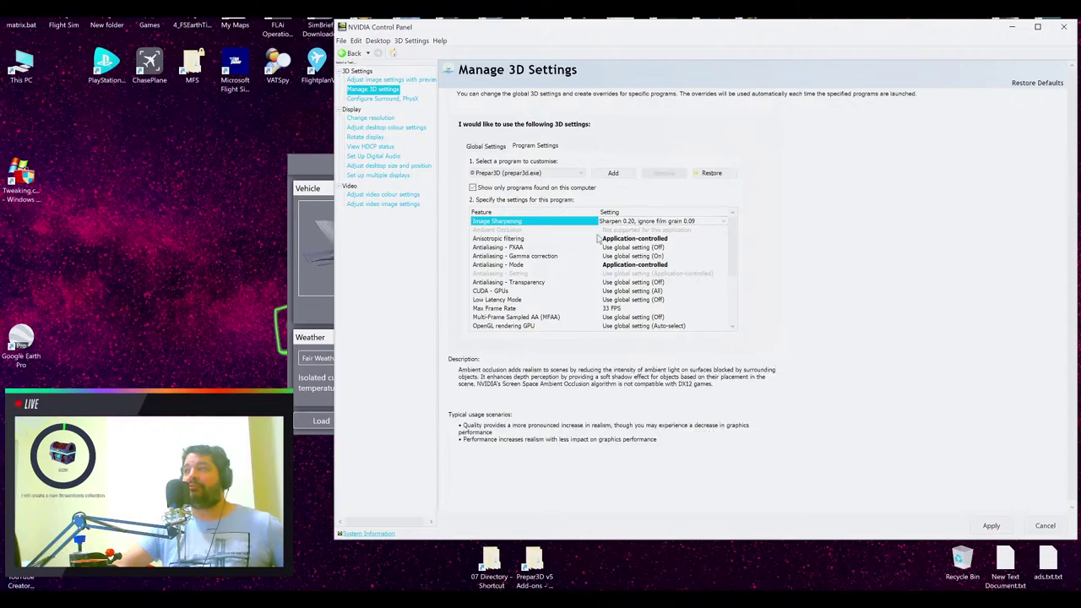
Review Prepar3D's anisotropic filtering and choose Application-controlled as its antialiasing mode
{"action": "left_click", "coordinate": [489, 241]}
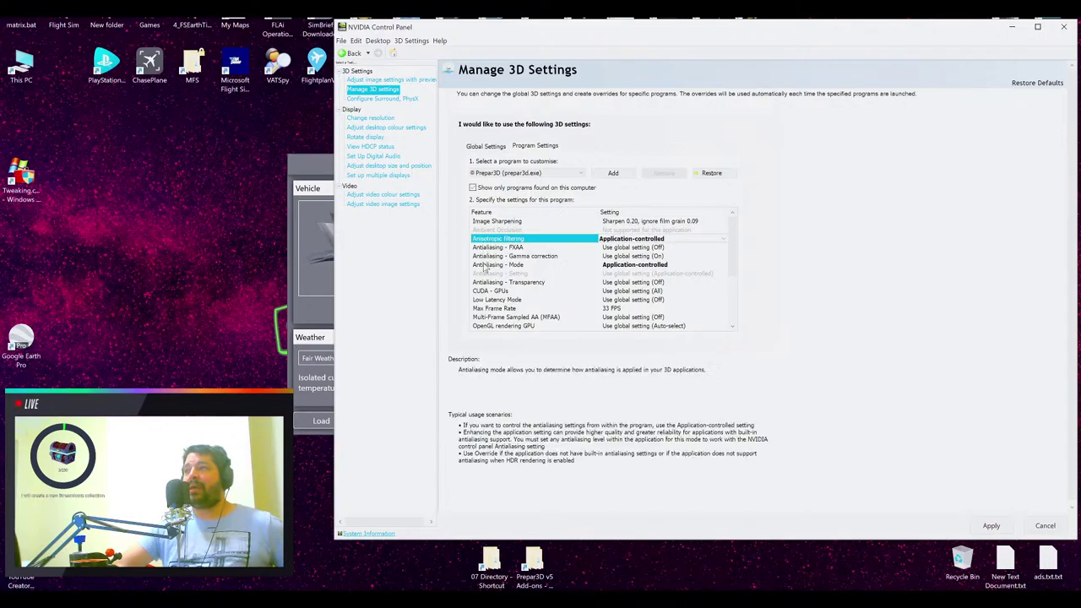
{"action": "left_click", "coordinate": [484, 266]}
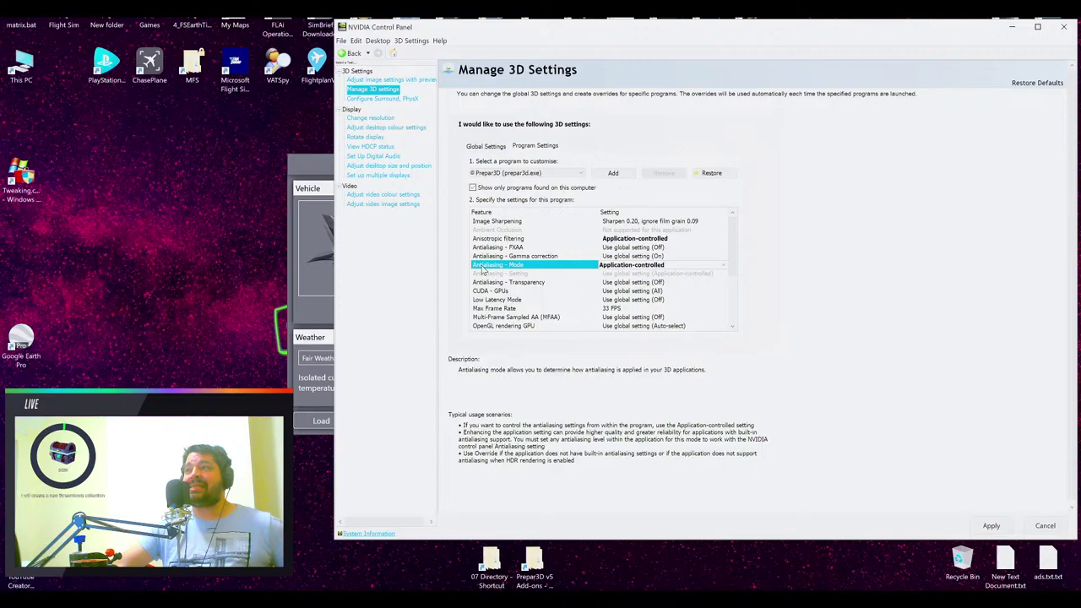
{"action": "left_click", "coordinate": [652, 266]}
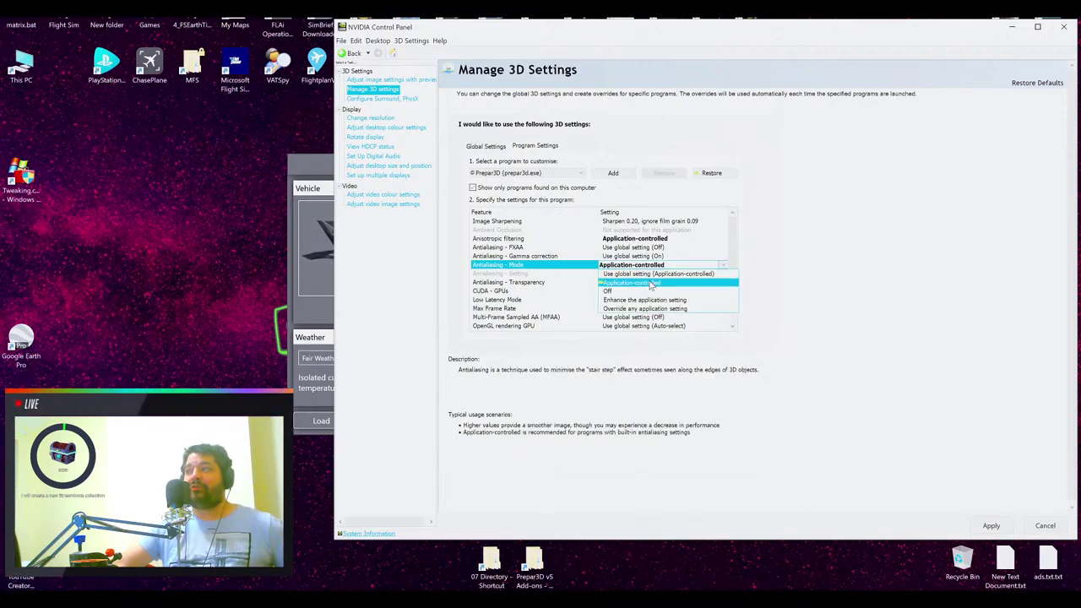
{"action": "left_click", "coordinate": [655, 282]}
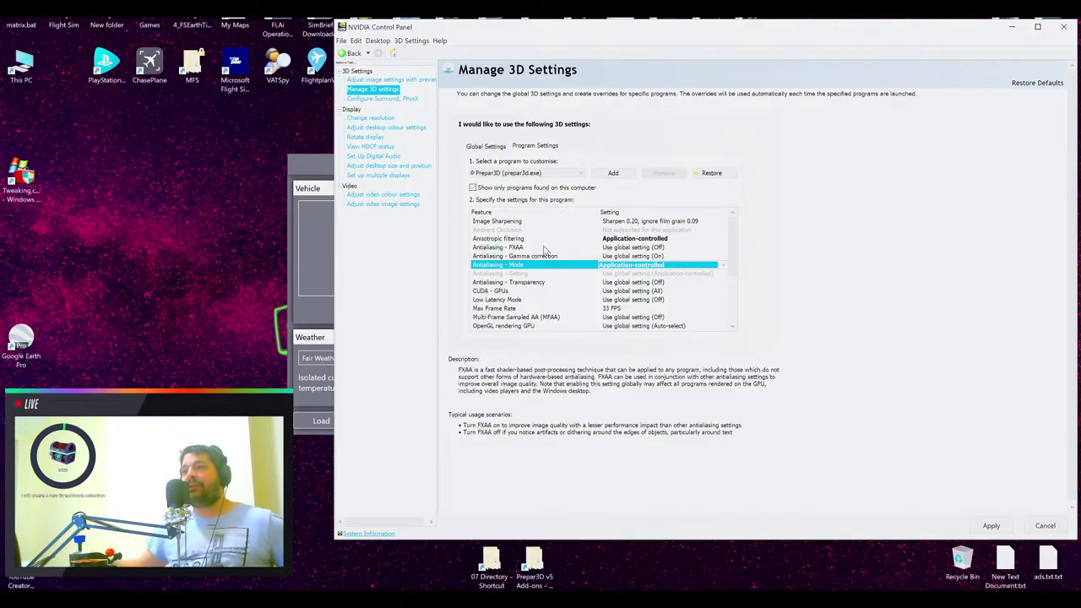
Compare Prepar3D's display options for image and texture quality with the anisotropic filtering and antialiasing mode set in NVIDIA Control Panel
{"action": "left_click", "coordinate": [331, 165]}
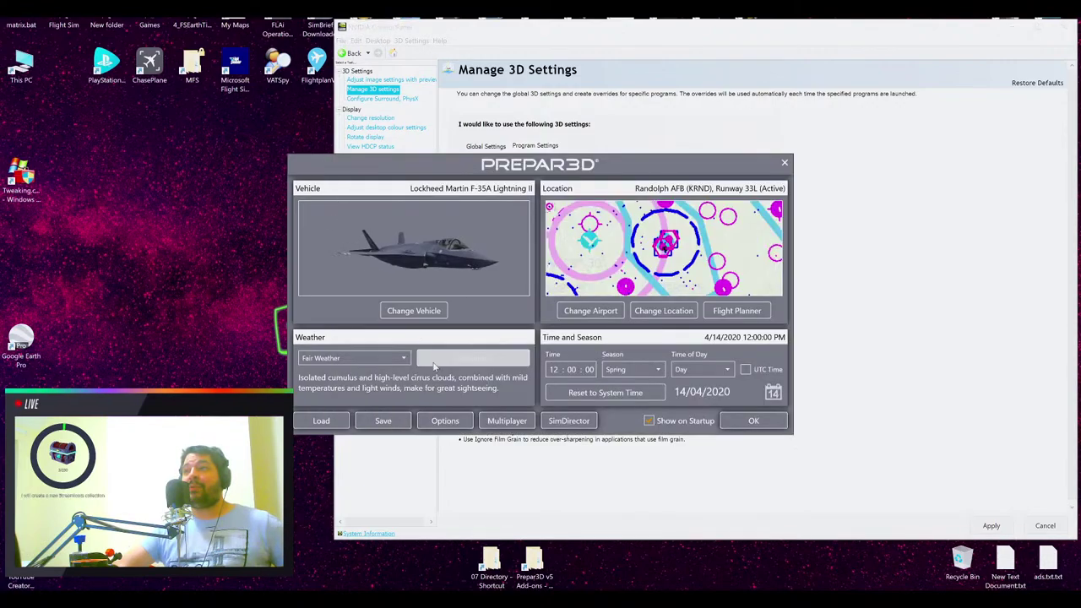
{"action": "left_click", "coordinate": [446, 421]}
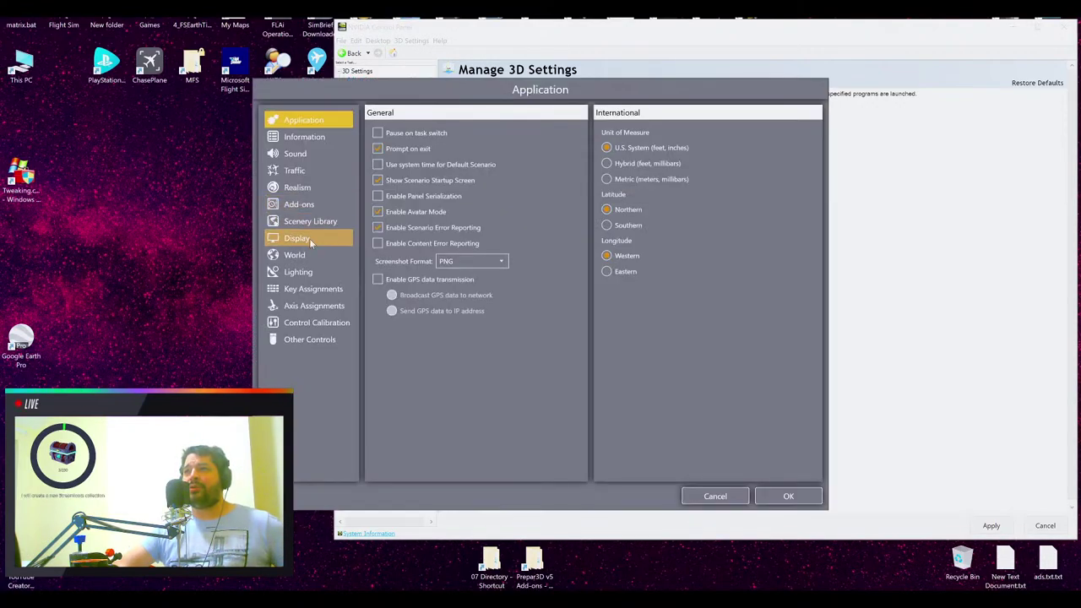
{"action": "left_click", "coordinate": [309, 238]}
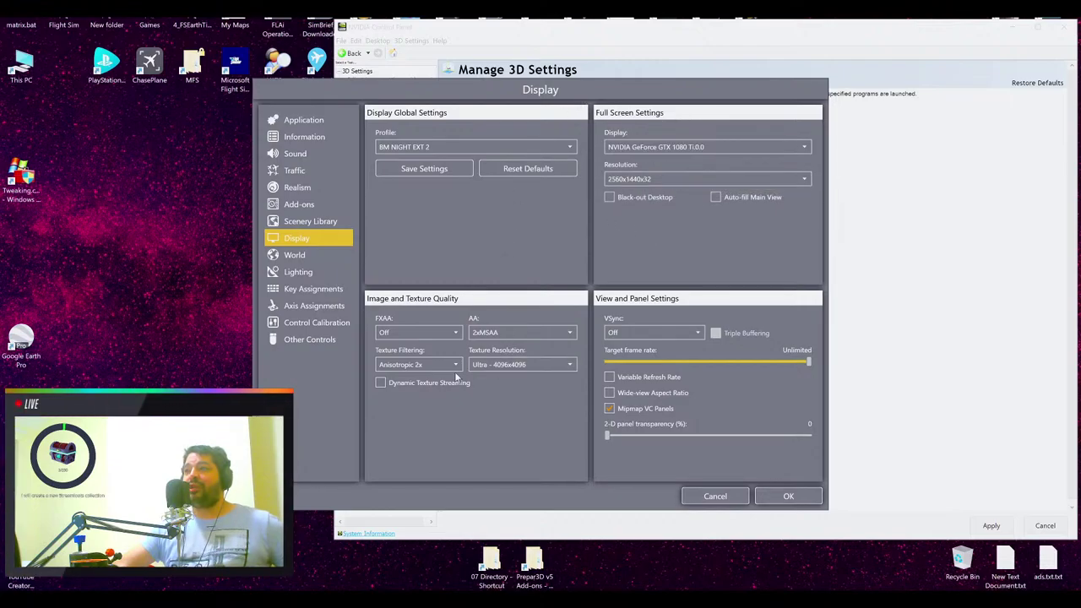
{"action": "key", "text": "alt+Tab"}
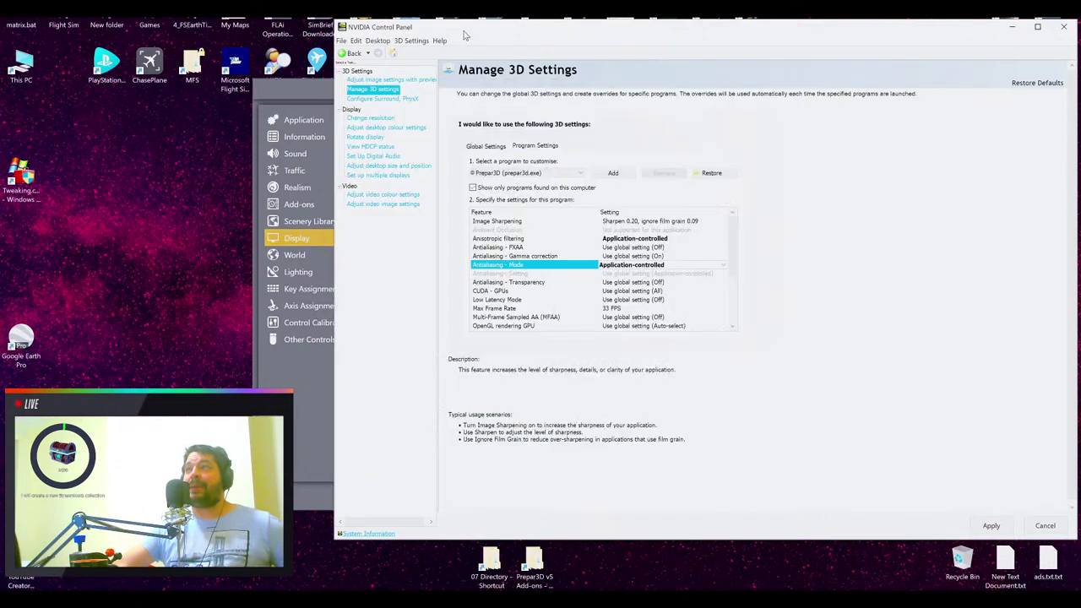
{"action": "left_click", "coordinate": [558, 239]}
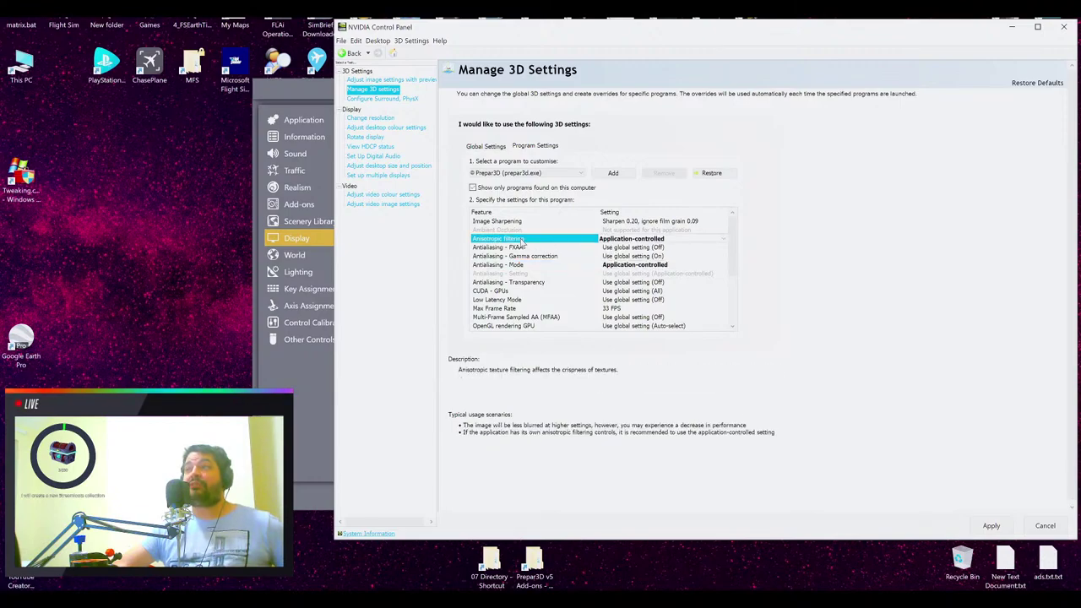
{"action": "left_click", "coordinate": [504, 266]}
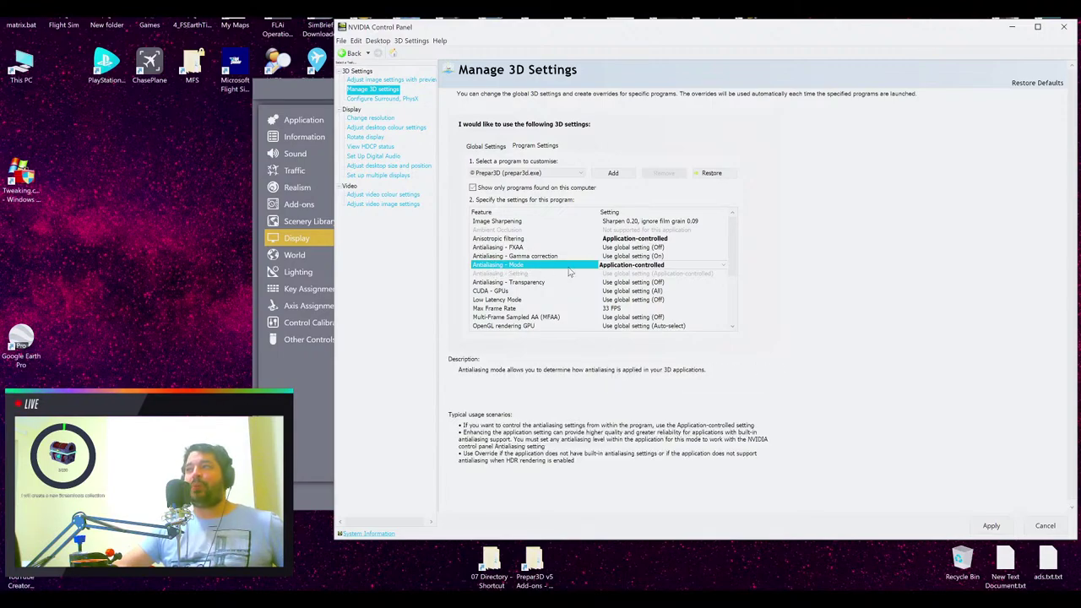
{"action": "left_click", "coordinate": [332, 392]}
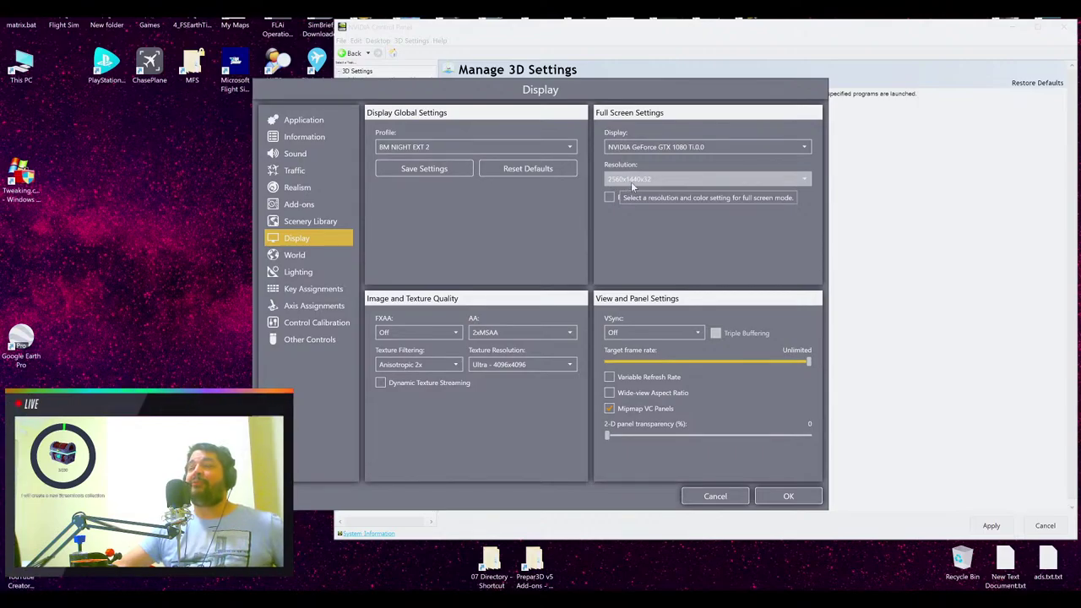
{"action": "left_click", "coordinate": [525, 31]}
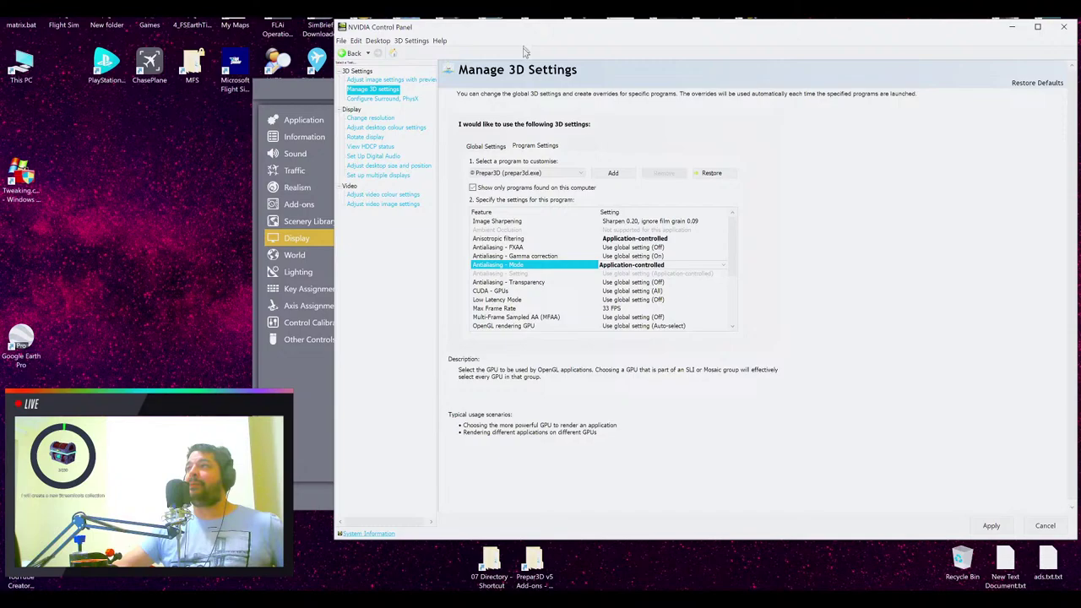
Review the transparency antialiasing choices for Prepar3D and keep Use global setting (Off)
{"action": "left_click", "coordinate": [535, 282]}
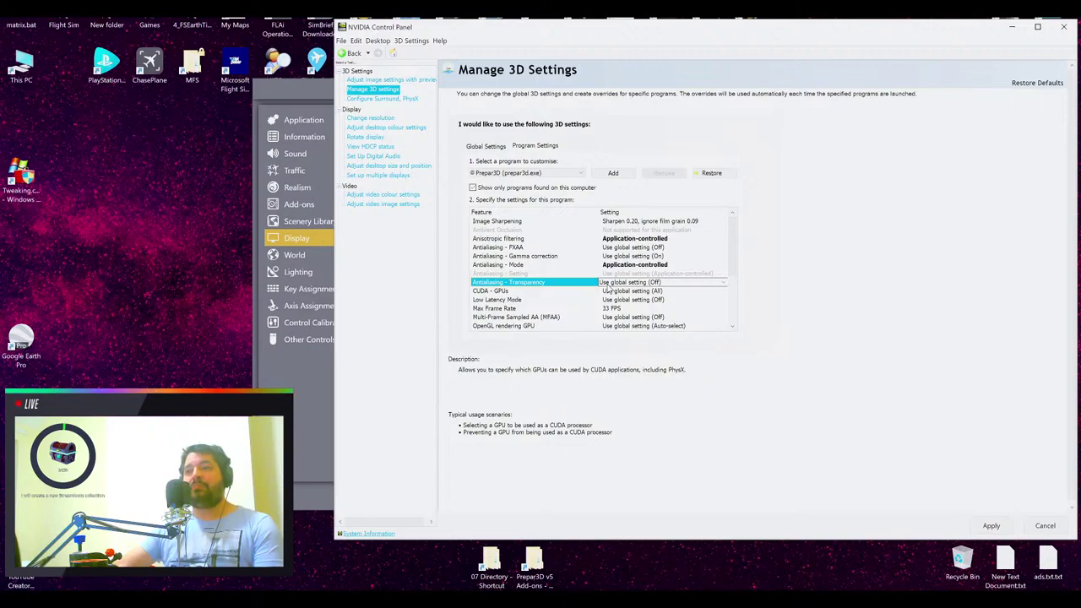
{"action": "left_click", "coordinate": [608, 287]}
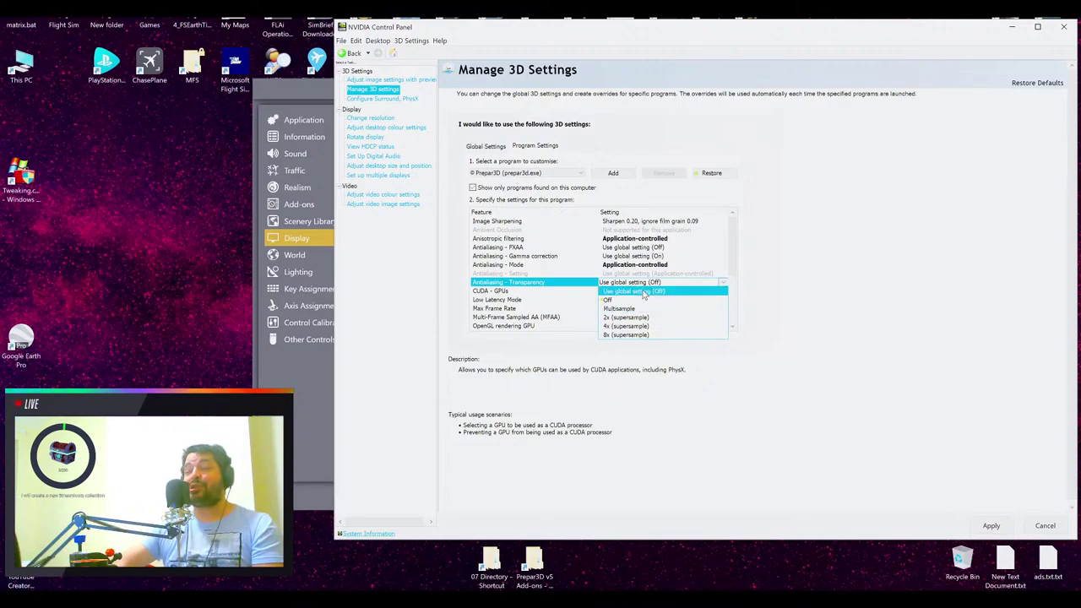
{"action": "left_click", "coordinate": [644, 292]}
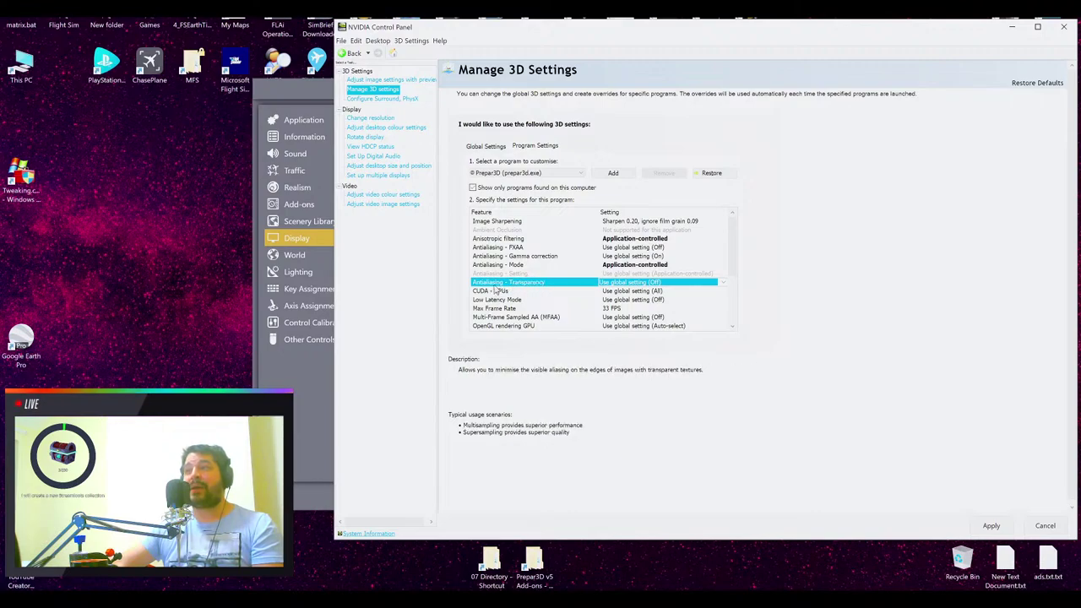
{"action": "left_click", "coordinate": [642, 284]}
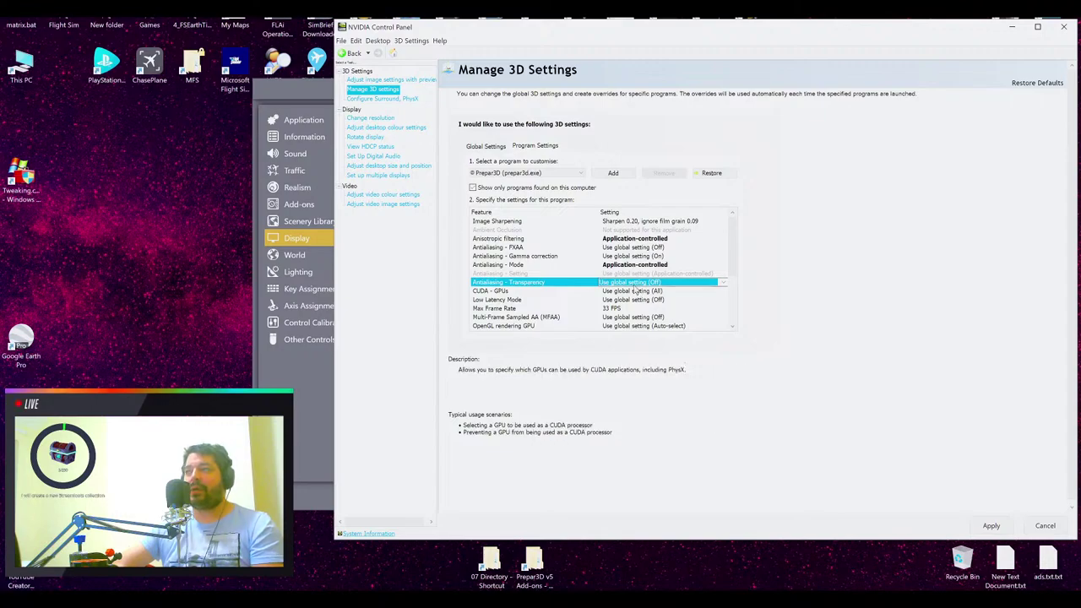
Assign the GeForce GTX 1080 Ti as Prepar3D's CUDA GPU instead of using the global setting
{"action": "left_click", "coordinate": [574, 291]}
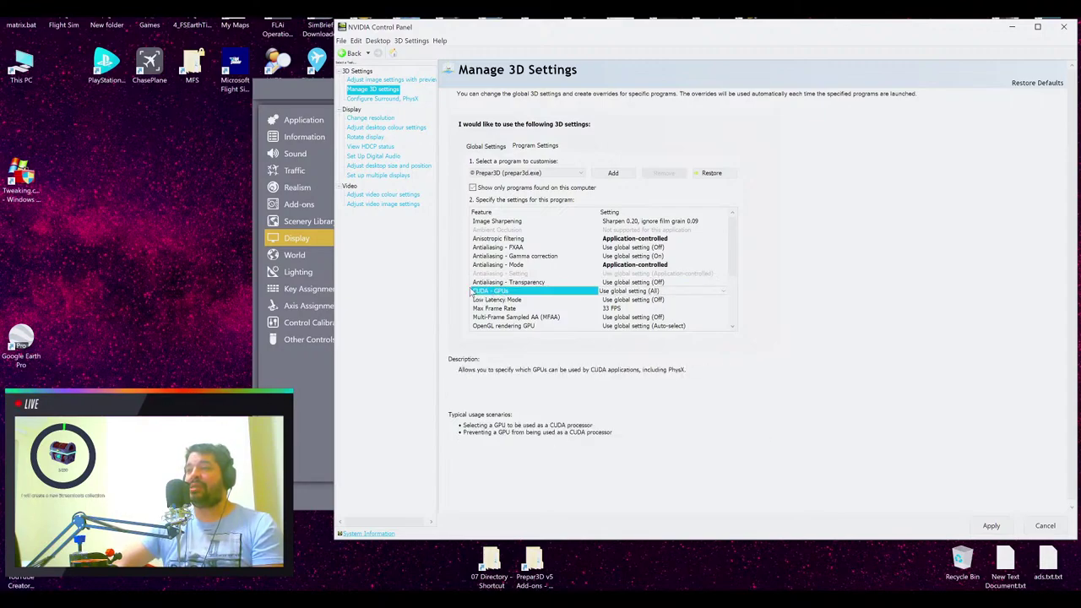
{"action": "left_click", "coordinate": [642, 291]}
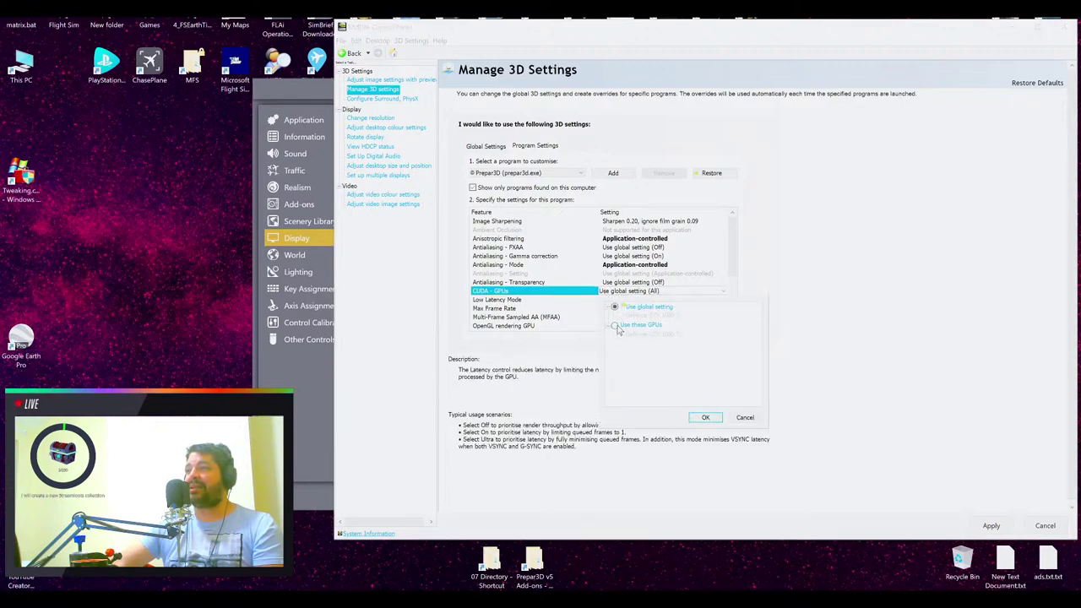
{"action": "left_click", "coordinate": [616, 326]}
{"action": "left_click", "coordinate": [621, 335]}
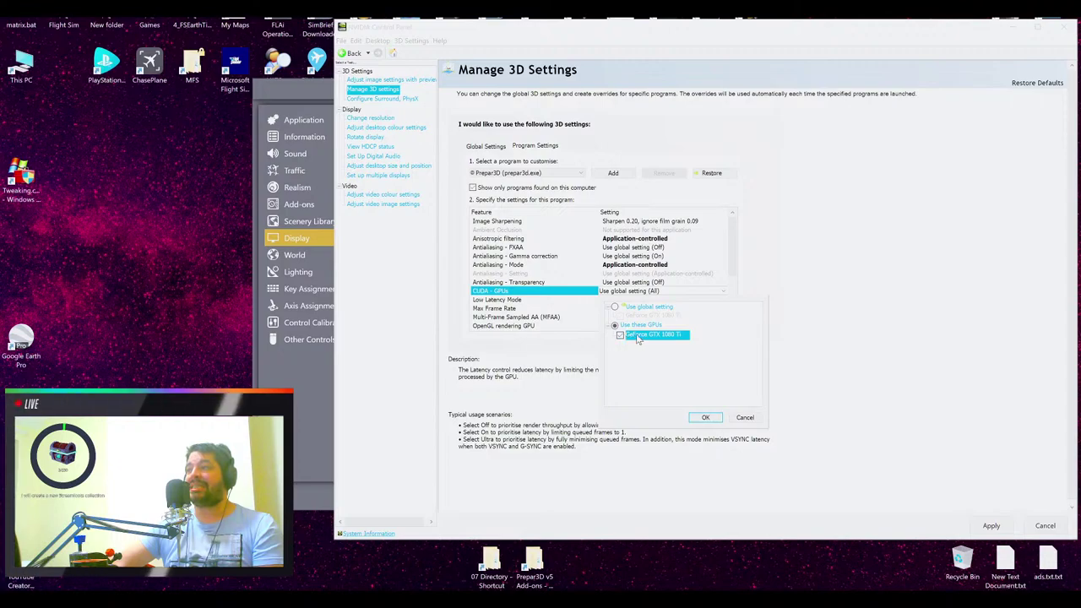
{"action": "left_click", "coordinate": [706, 417]}
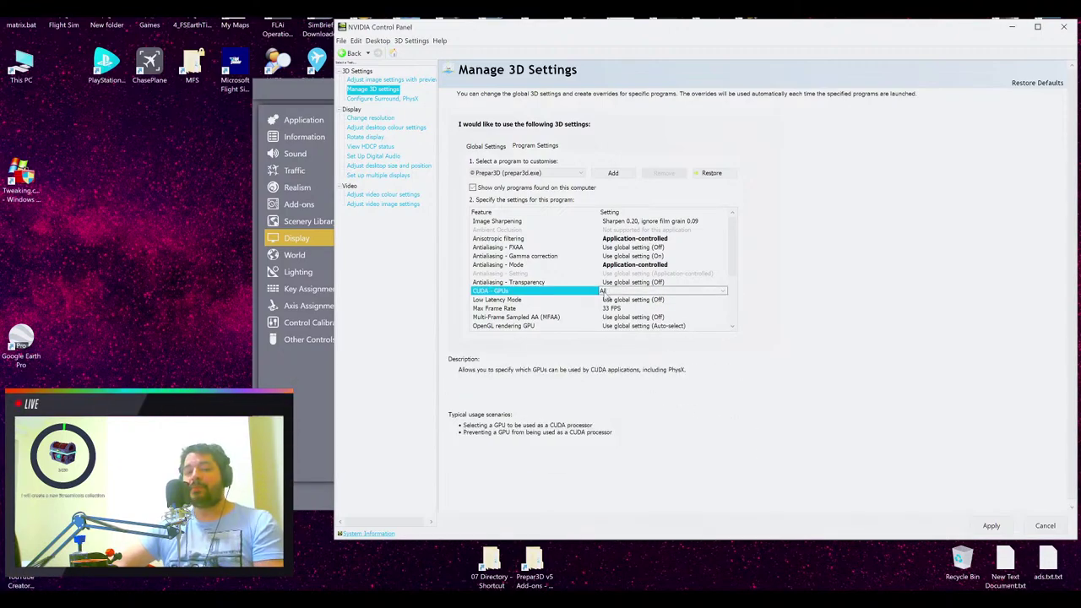
Examine Prepar3D's low latency mode choices, its max frame rate and the multi-frame sampled AA setting
{"action": "left_click", "coordinate": [506, 301]}
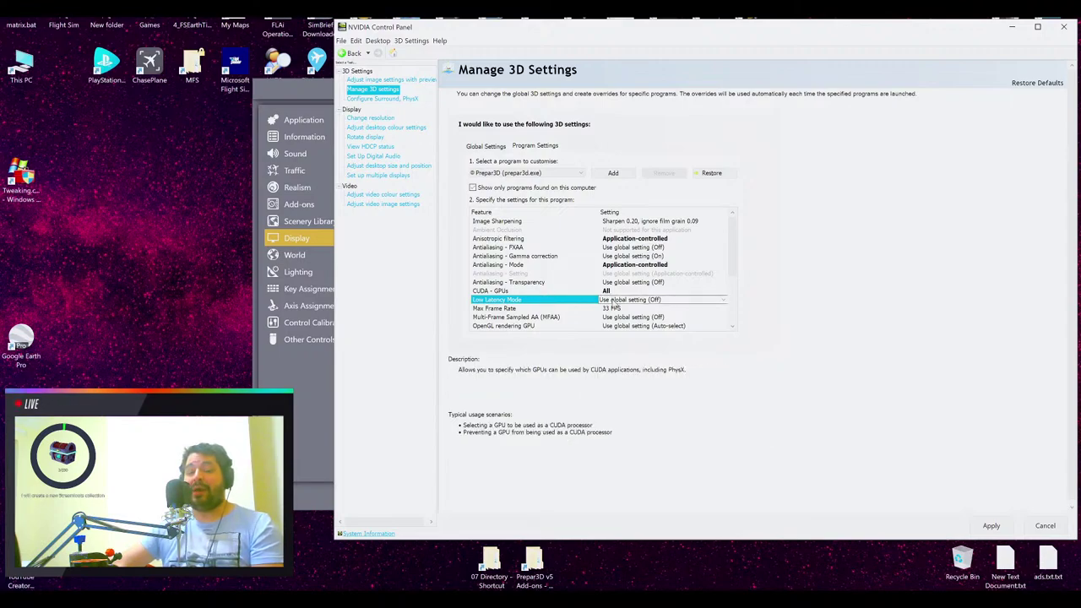
{"action": "left_click", "coordinate": [615, 301]}
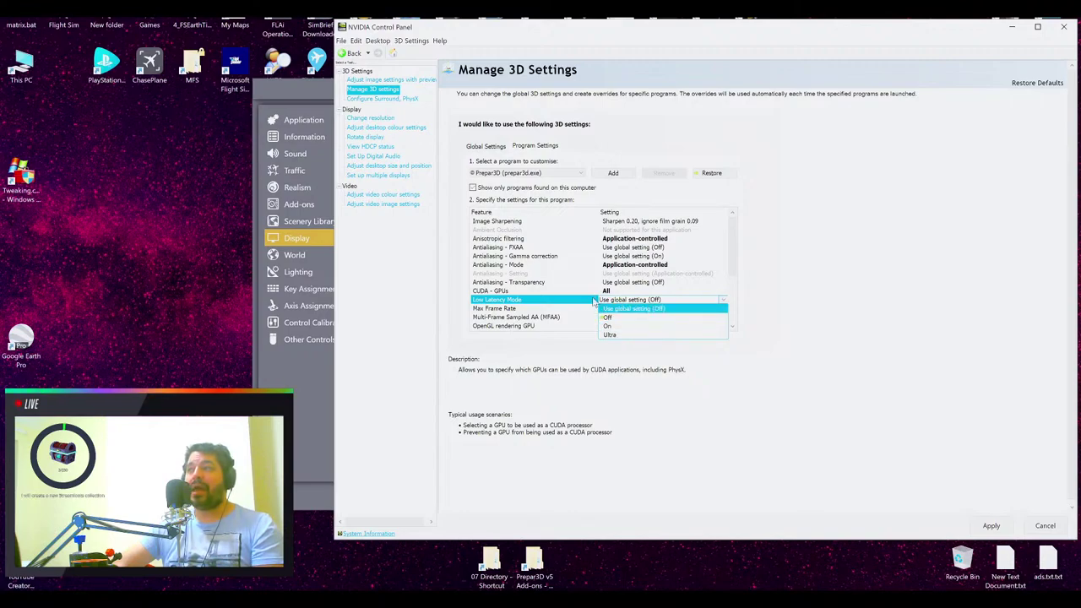
{"action": "left_click", "coordinate": [593, 301]}
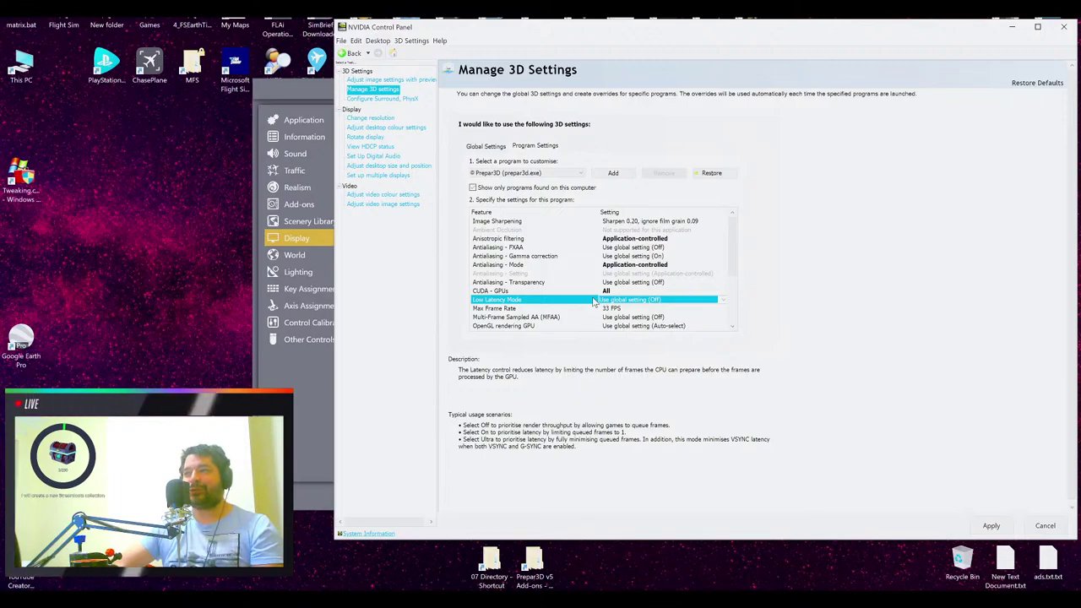
{"action": "mouse_move", "coordinate": [520, 311]}
{"action": "left_click", "coordinate": [486, 311]}
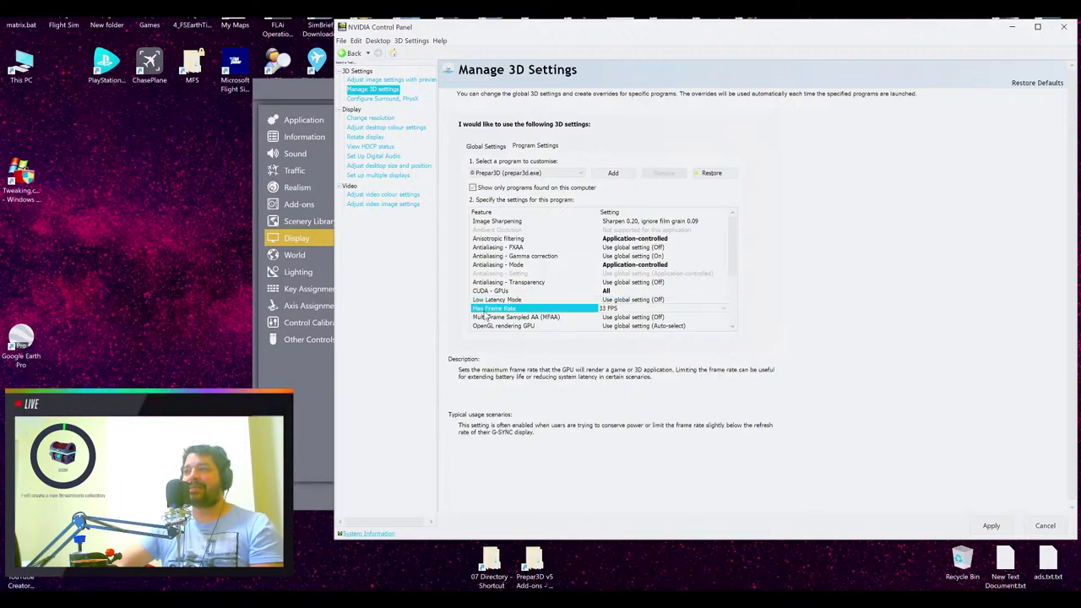
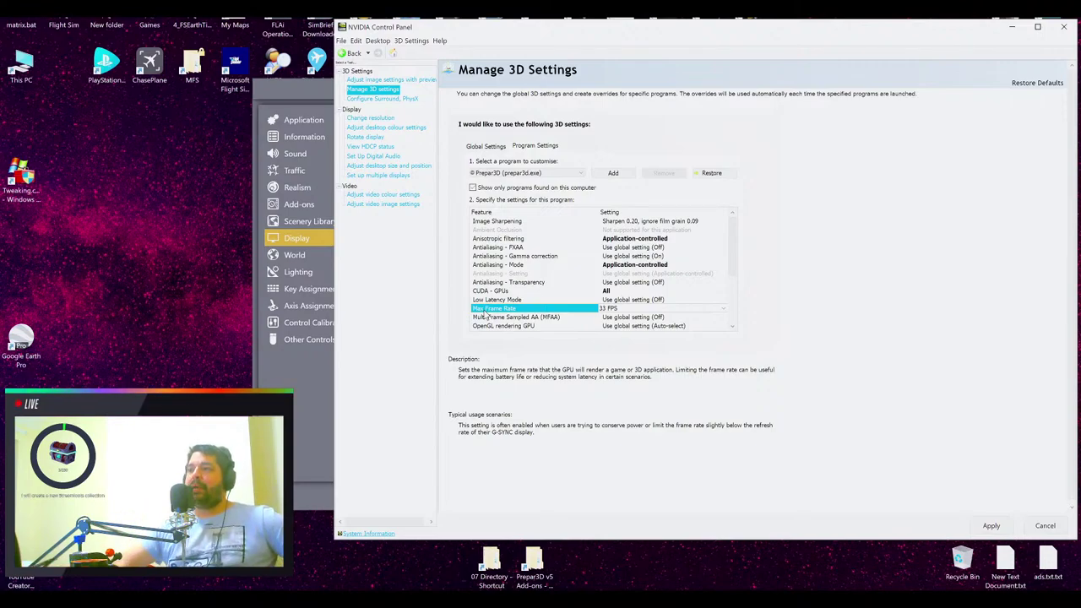
{"action": "mouse_move", "coordinate": [476, 317]}
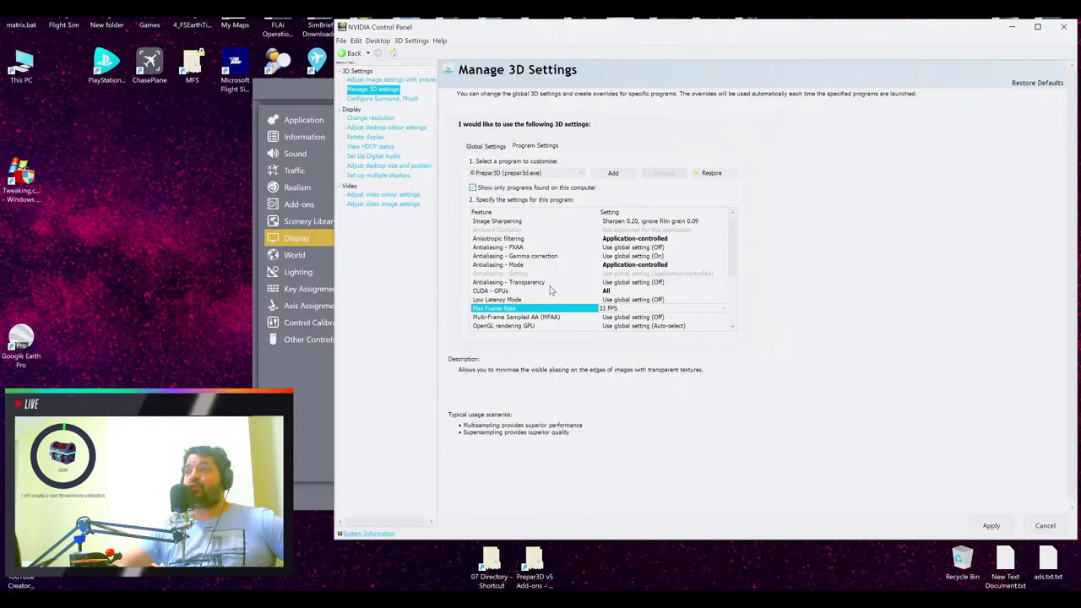
{"action": "mouse_move", "coordinate": [516, 312]}
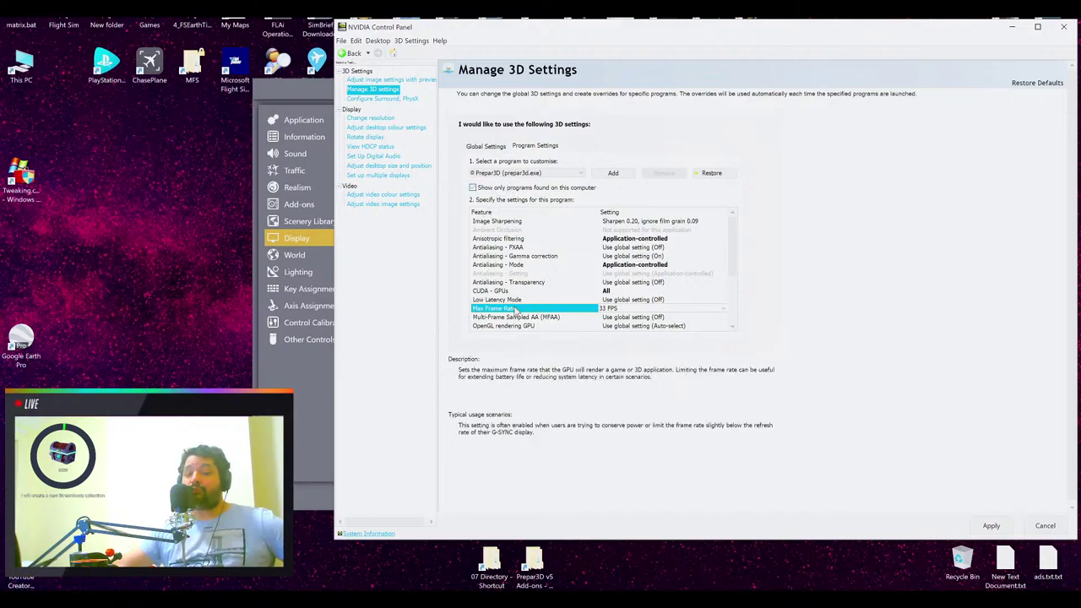
{"action": "mouse_move", "coordinate": [605, 314]}
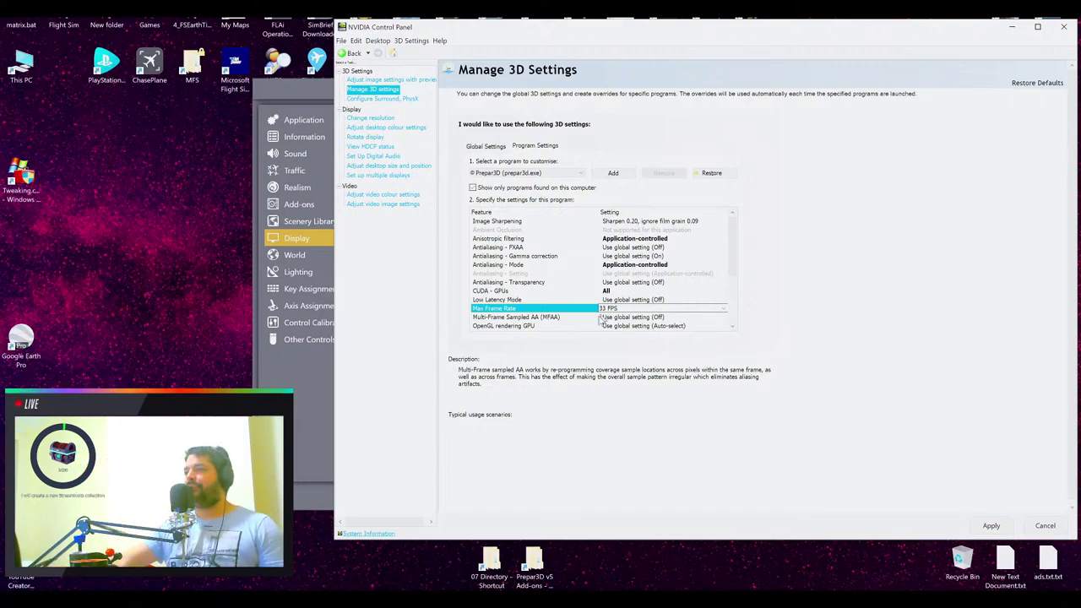
{"action": "left_click", "coordinate": [478, 318]}
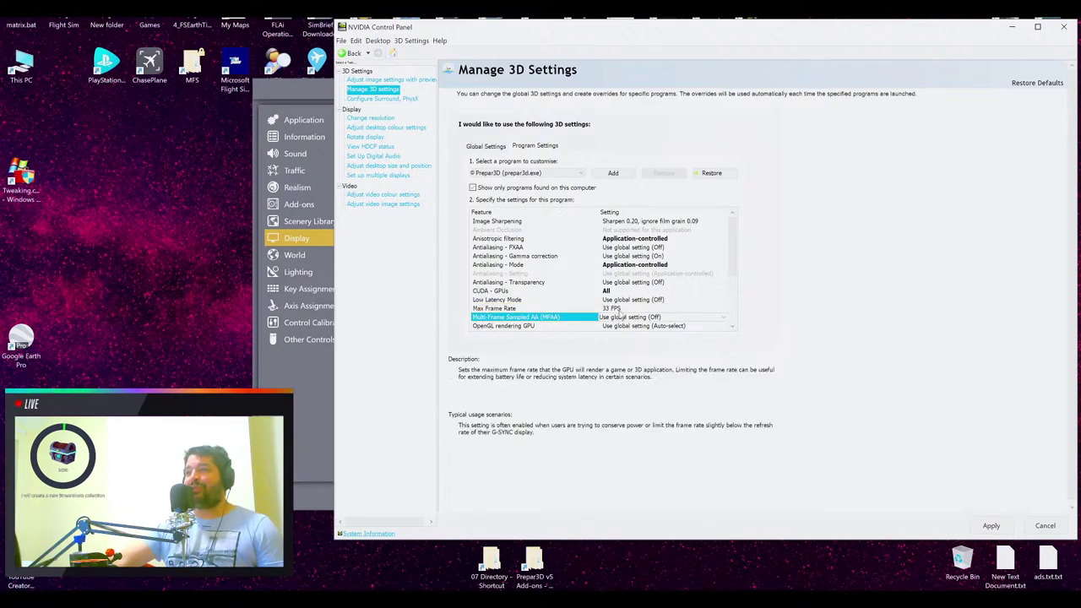
Set Prepar3D's OpenGL rendering GPU to GeForce GTX 1080 Ti
{"action": "scroll", "coordinate": [546, 288], "scroll_direction": "down", "scroll_amount": 2}
{"action": "left_click", "coordinate": [507, 273]}
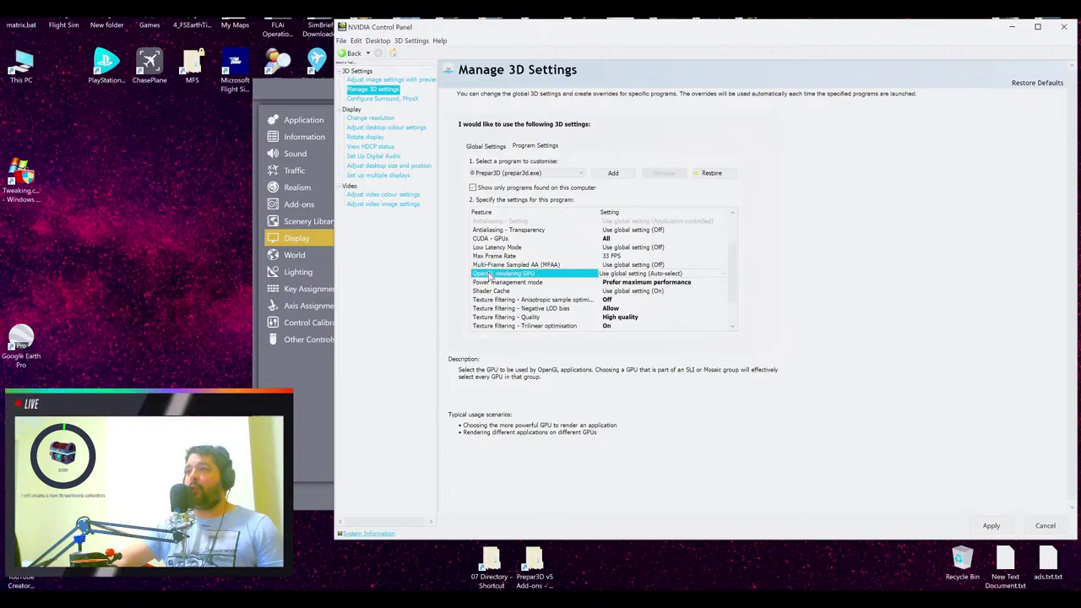
{"action": "left_click", "coordinate": [603, 274]}
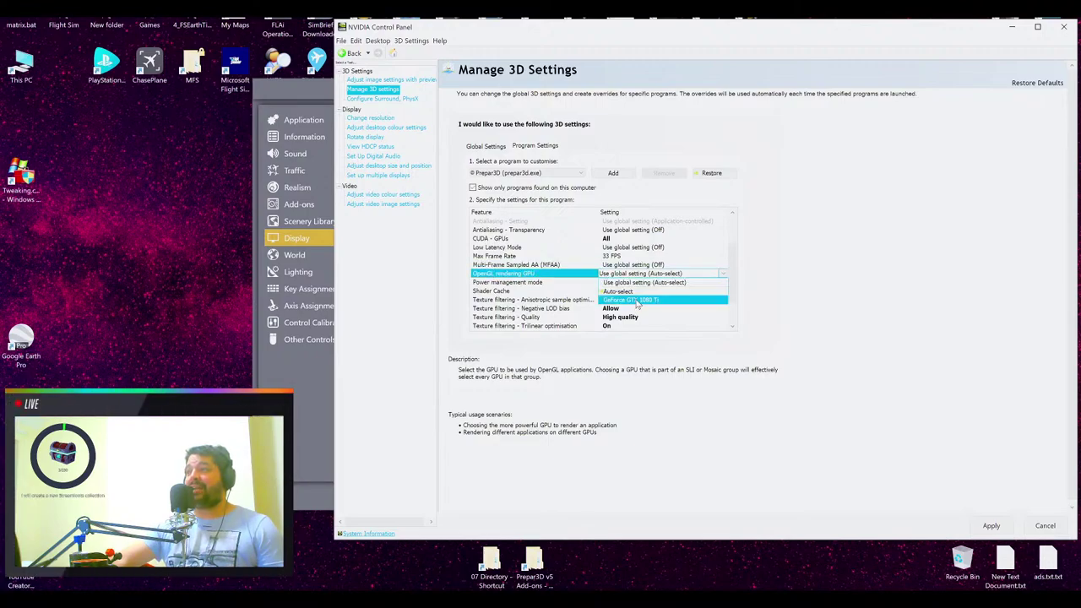
{"action": "left_click", "coordinate": [637, 301]}
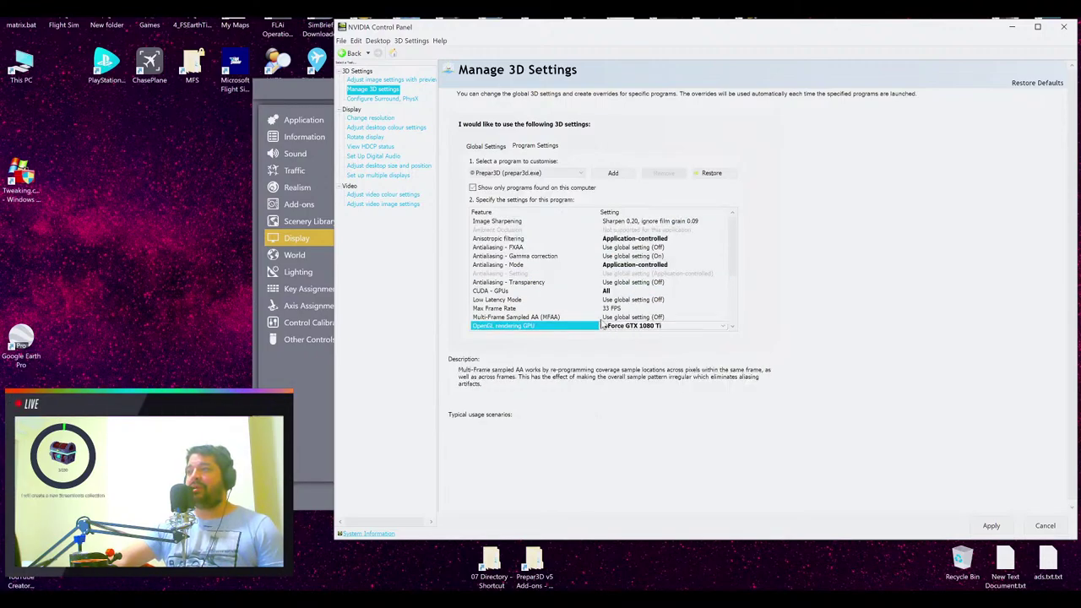
Review the power management mode choices for Prepar3D and choose Prefer maximum performance
{"action": "scroll", "coordinate": [732, 279], "scroll_direction": "down", "scroll_amount": 4}
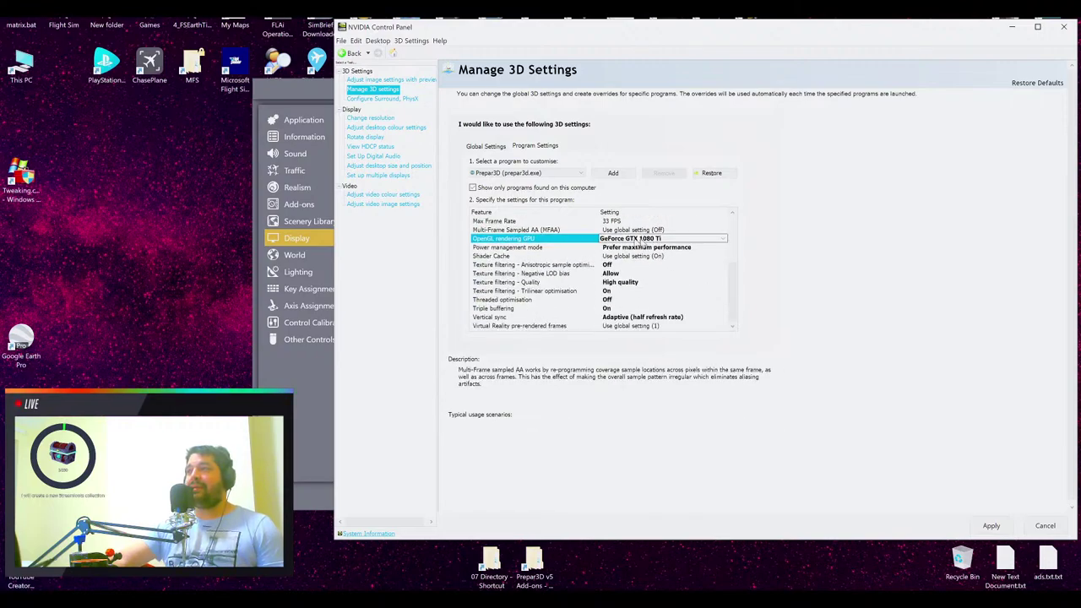
{"action": "left_click", "coordinate": [565, 249]}
{"action": "left_click", "coordinate": [609, 250]}
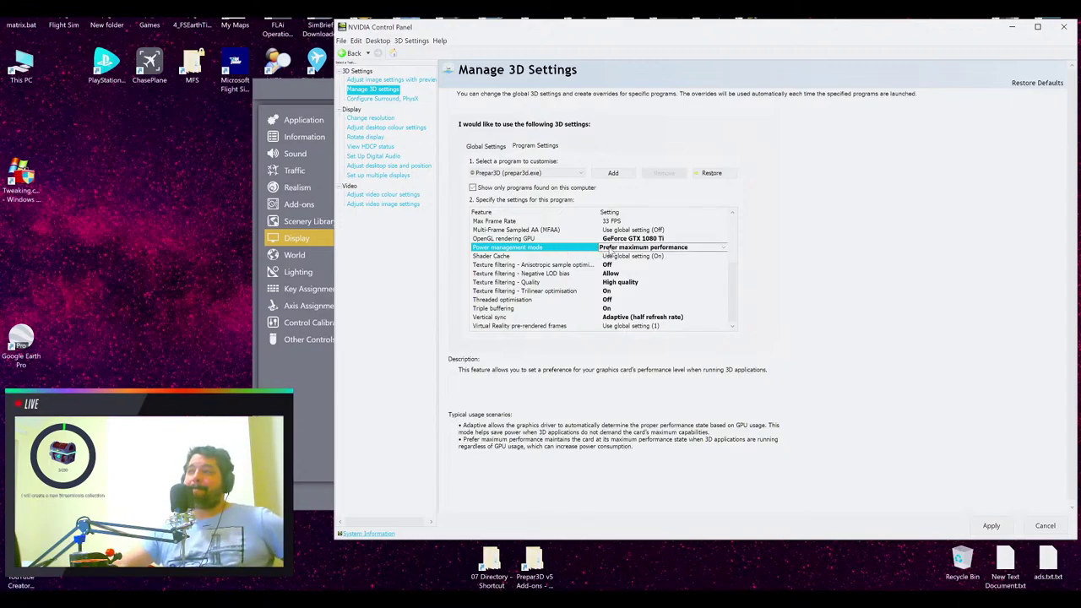
{"action": "left_click", "coordinate": [610, 250]}
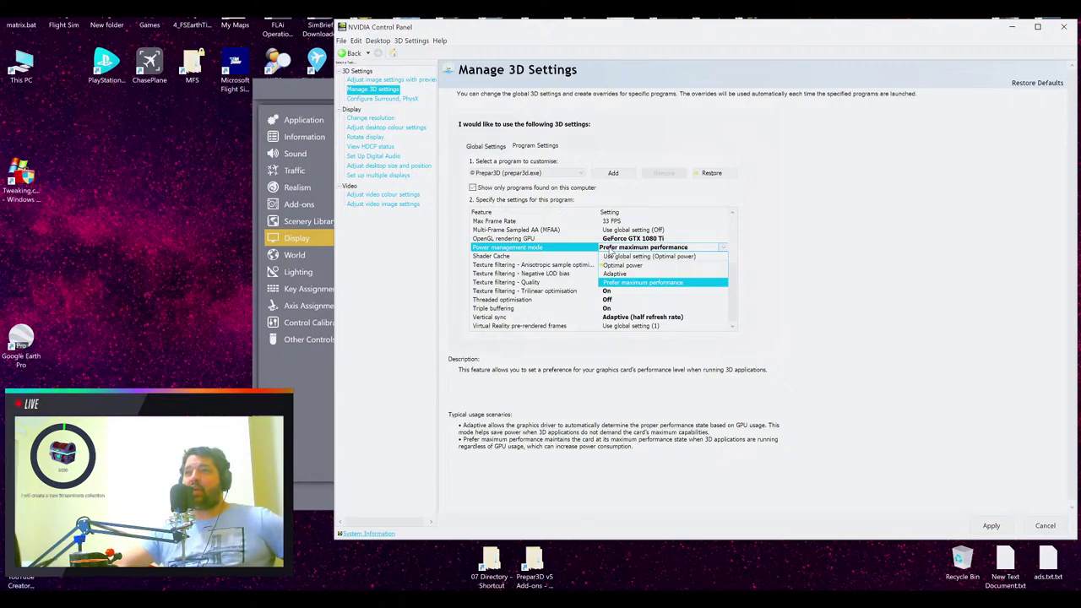
{"action": "left_click", "coordinate": [629, 282]}
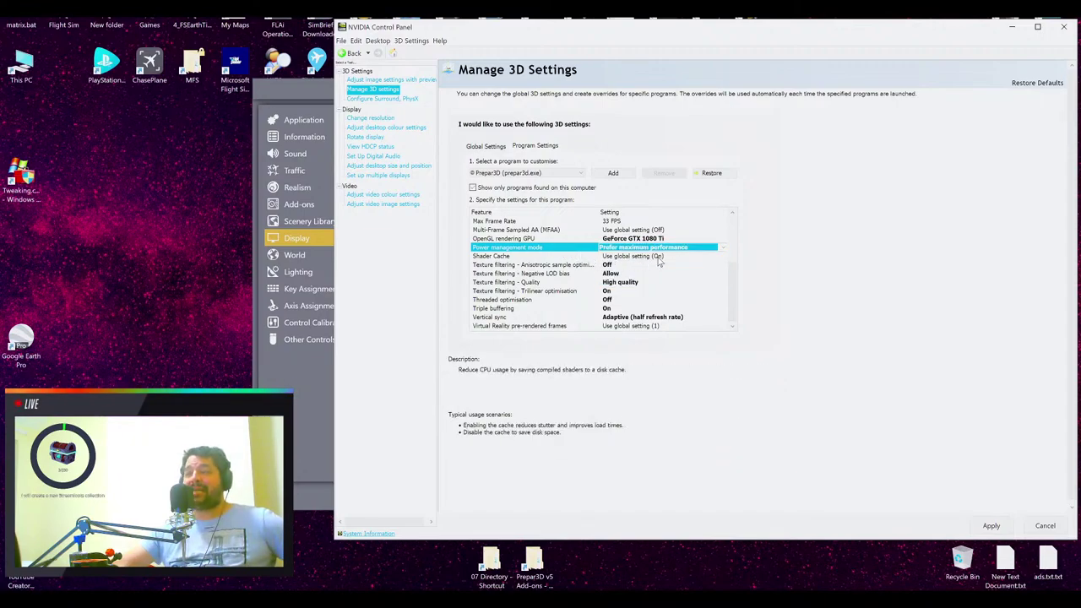
Check Prepar3D's shader cache setting, look at the computer's drives in This PC, and return to NVIDIA Control Panel
{"action": "left_click", "coordinate": [499, 256]}
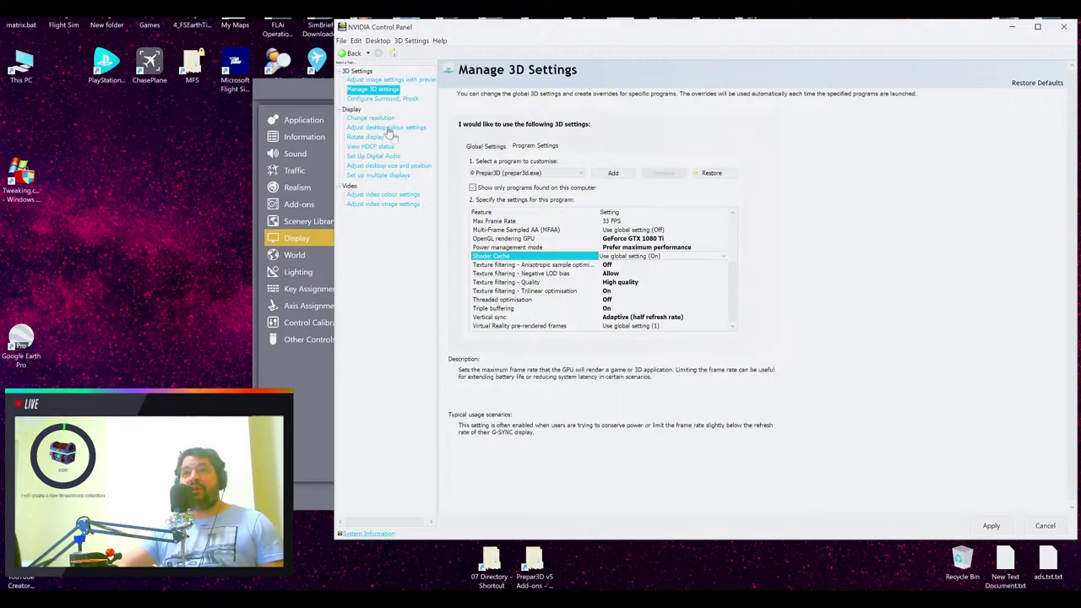
{"action": "double_click", "coordinate": [25, 65]}
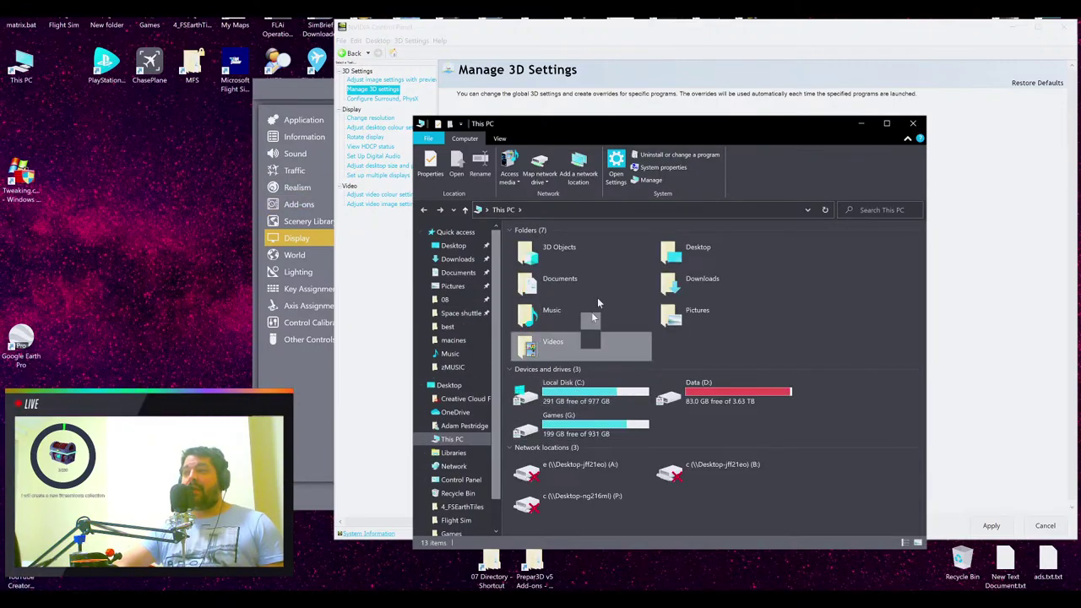
{"action": "left_click", "coordinate": [602, 54]}
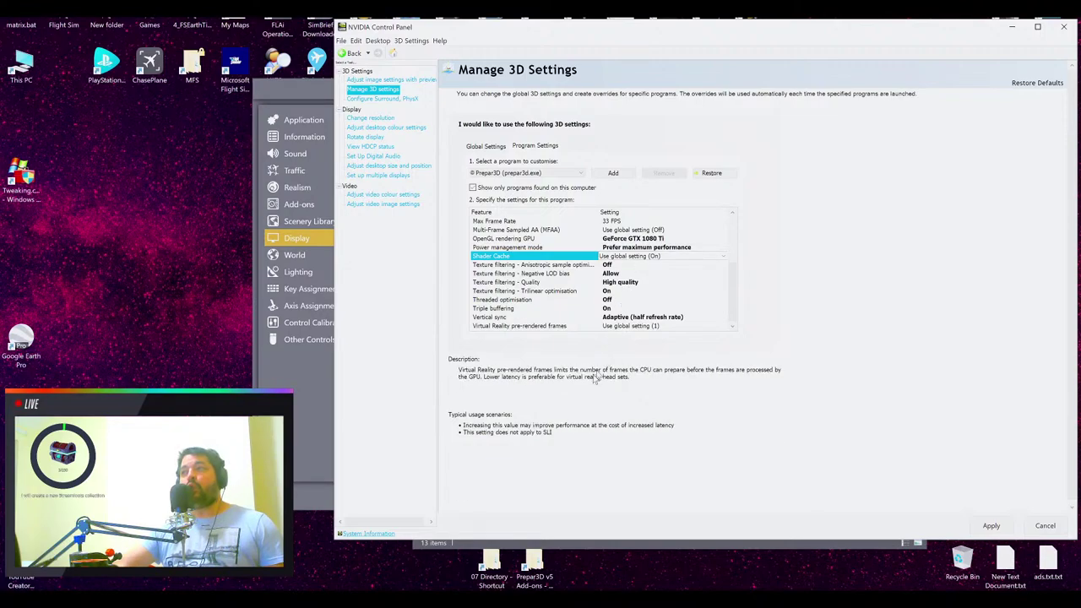
Bring up the This PC window to view the drives' free space, minimise it, and select Prepar3D's Shader Cache setting again
{"action": "mouse_move", "coordinate": [503, 593]}
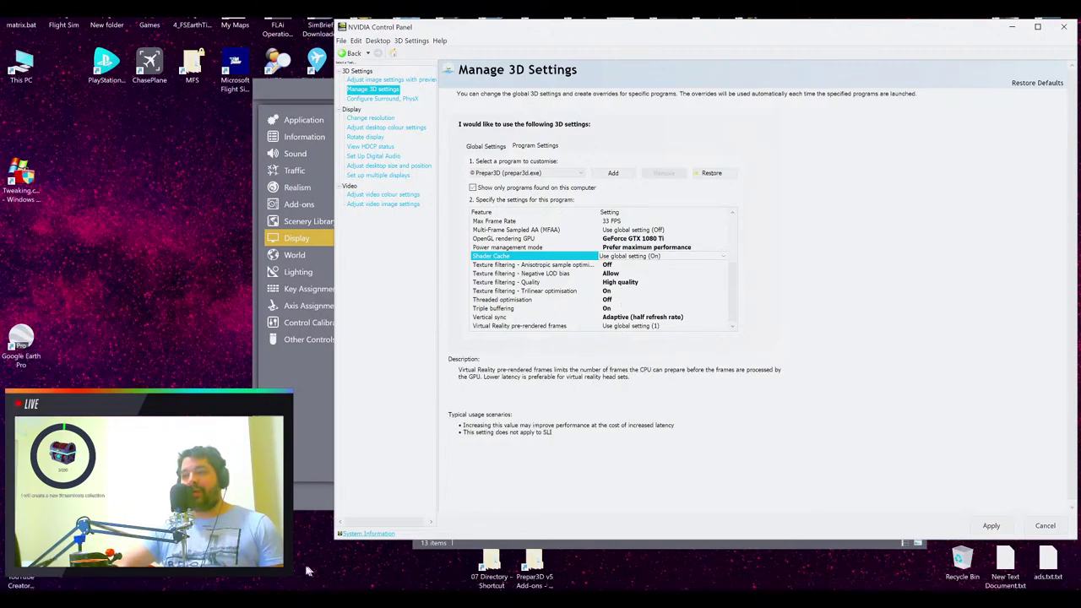
{"action": "mouse_move", "coordinate": [380, 586]}
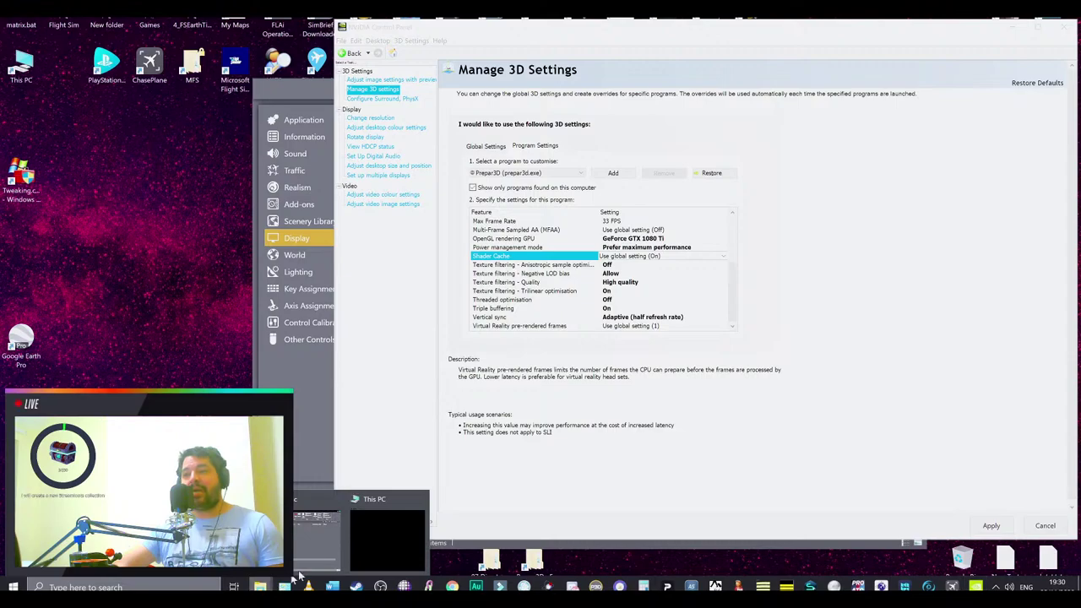
{"action": "left_click", "coordinate": [403, 547]}
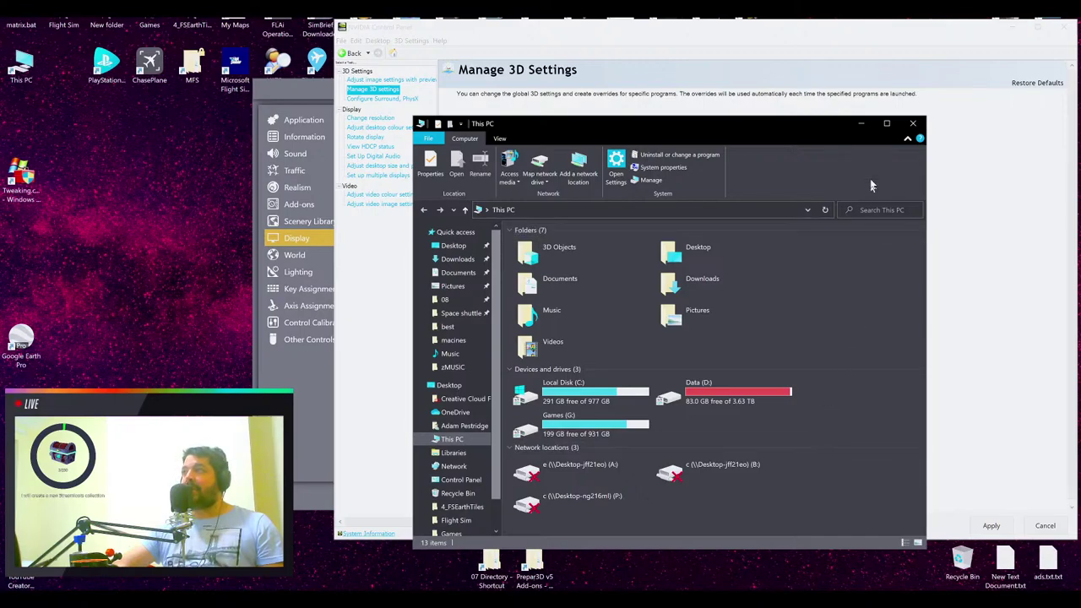
{"action": "left_click", "coordinate": [863, 125]}
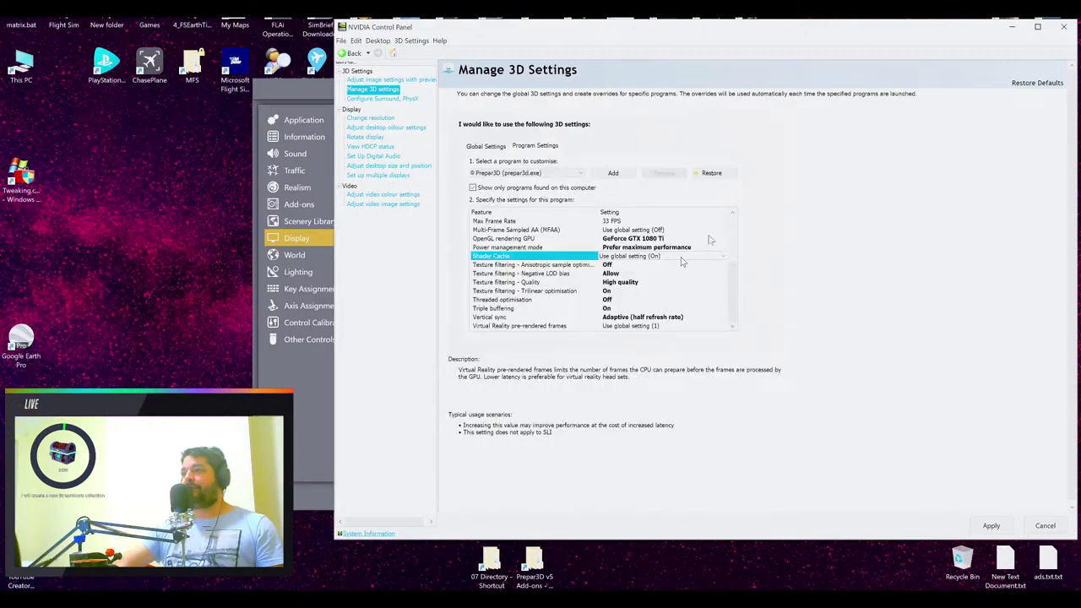
{"action": "left_click", "coordinate": [490, 256]}
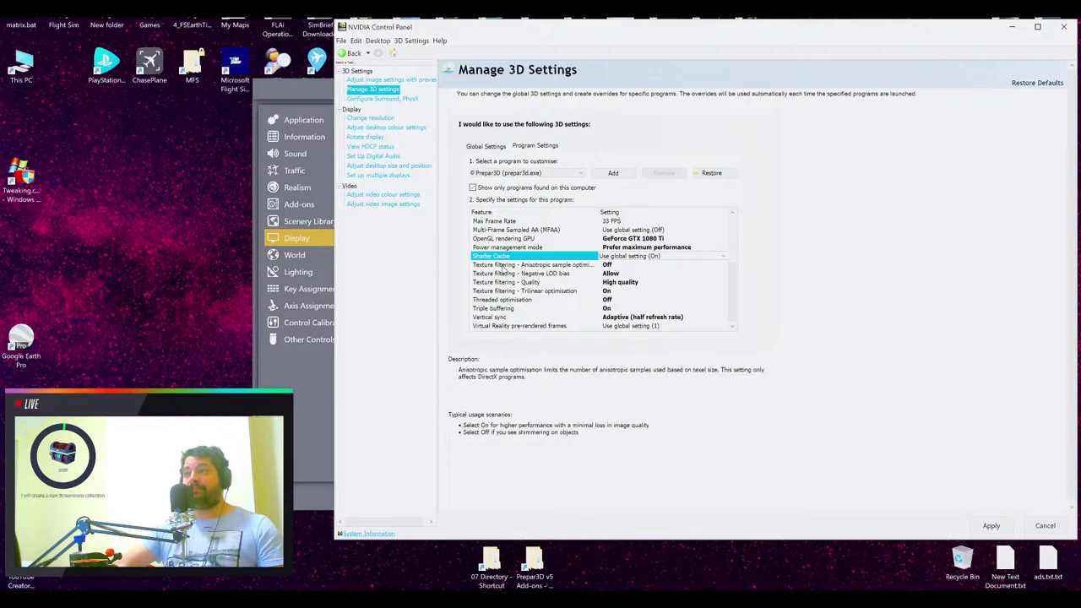
Examine Prepar3D's texture filtering settings: anisotropic sample optimisation, the quality choices, trilinear optimisation and negative LOD bias
{"action": "left_click", "coordinate": [501, 267]}
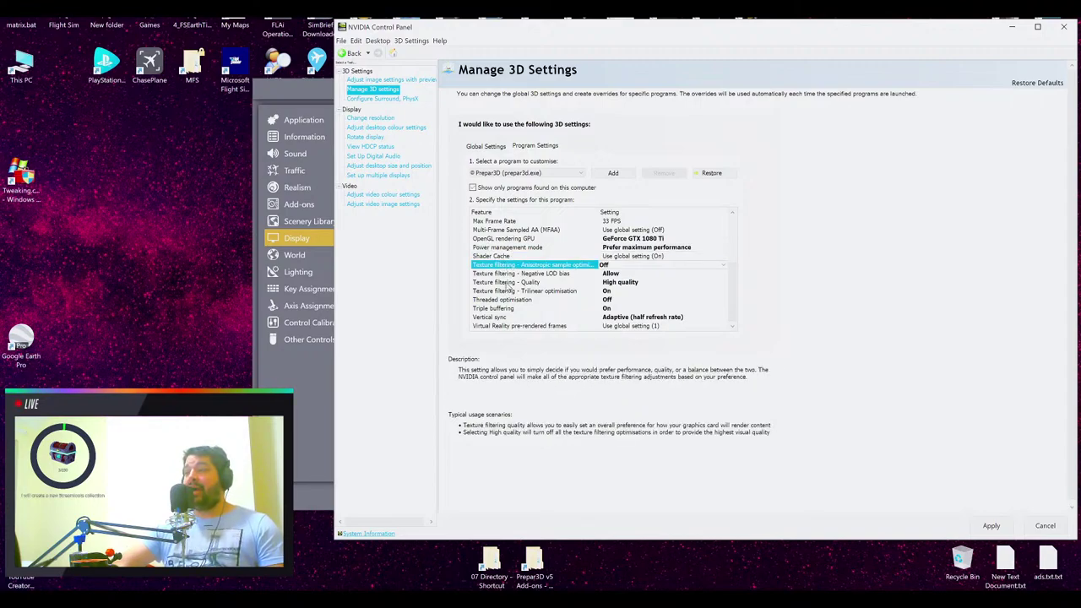
{"action": "left_click", "coordinate": [507, 284]}
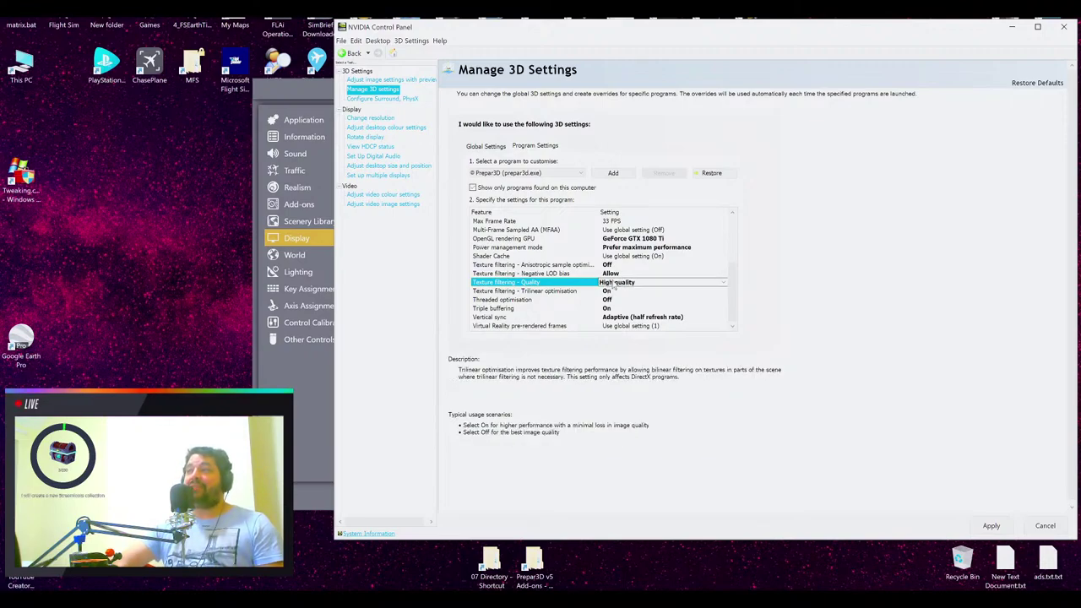
{"action": "left_click", "coordinate": [616, 283]}
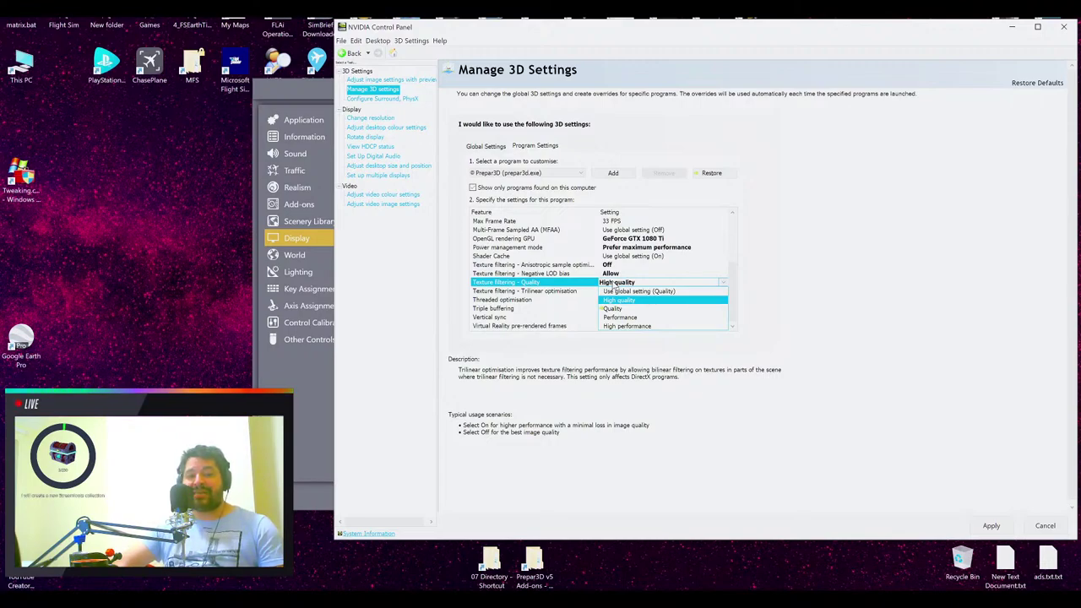
{"action": "left_click", "coordinate": [549, 286]}
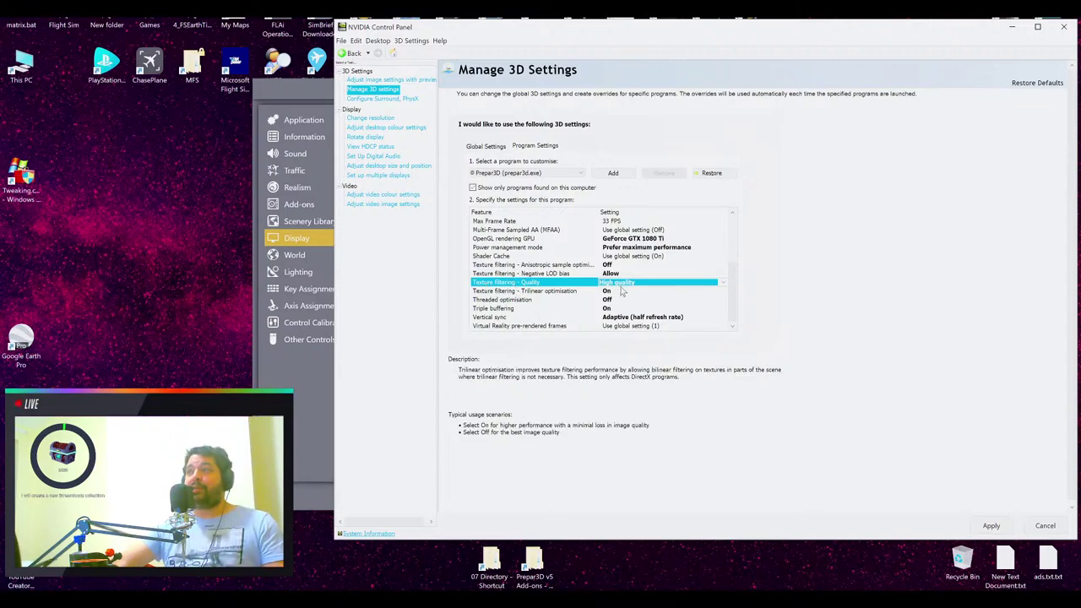
{"action": "left_click", "coordinate": [499, 293]}
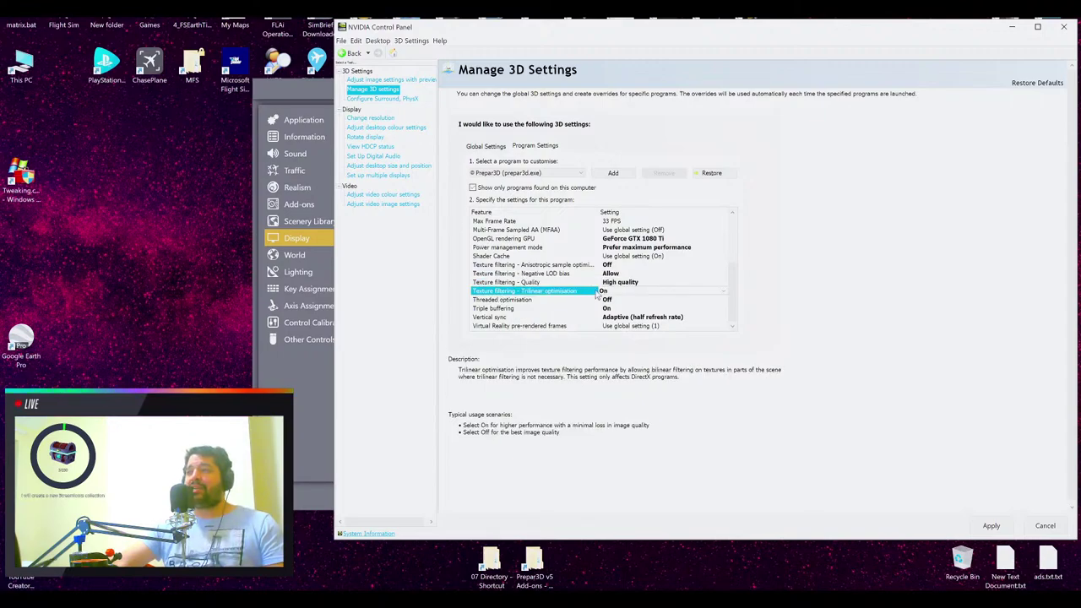
{"action": "left_click", "coordinate": [602, 292]}
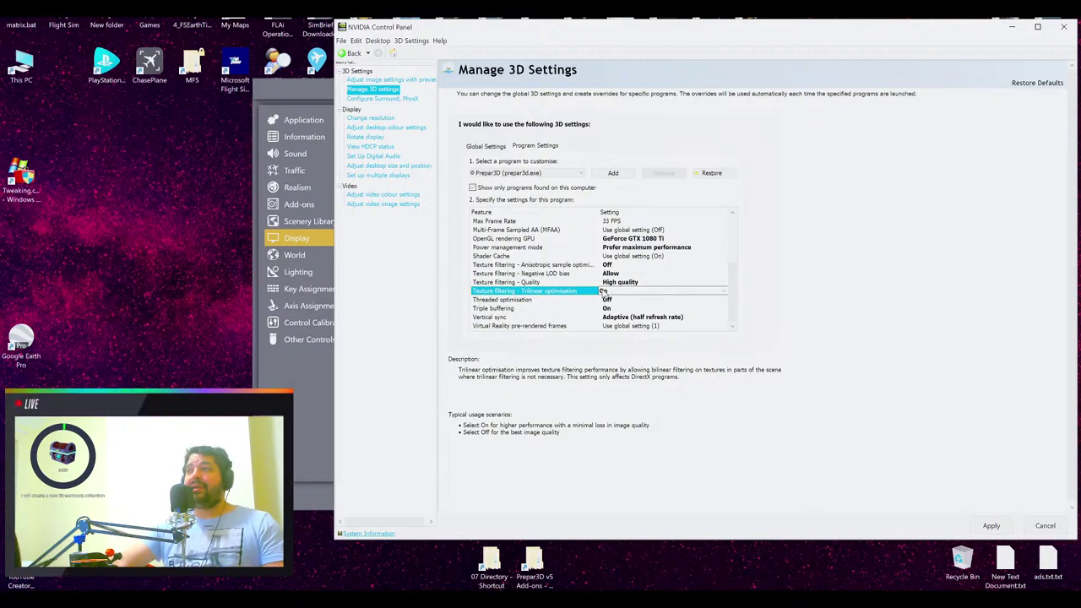
{"action": "left_click", "coordinate": [562, 275]}
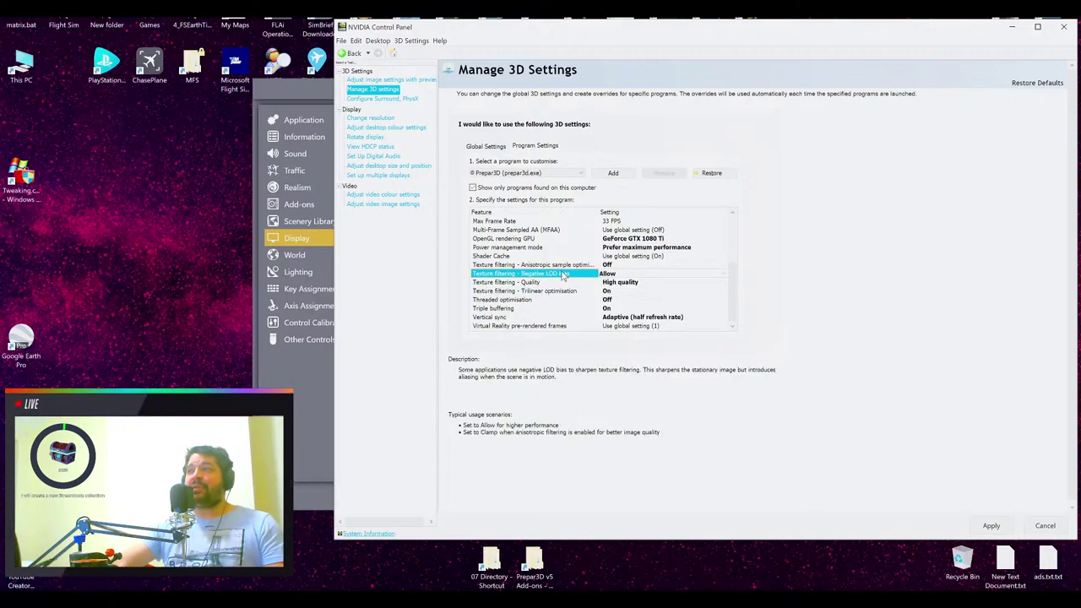
{"action": "left_click", "coordinate": [611, 274]}
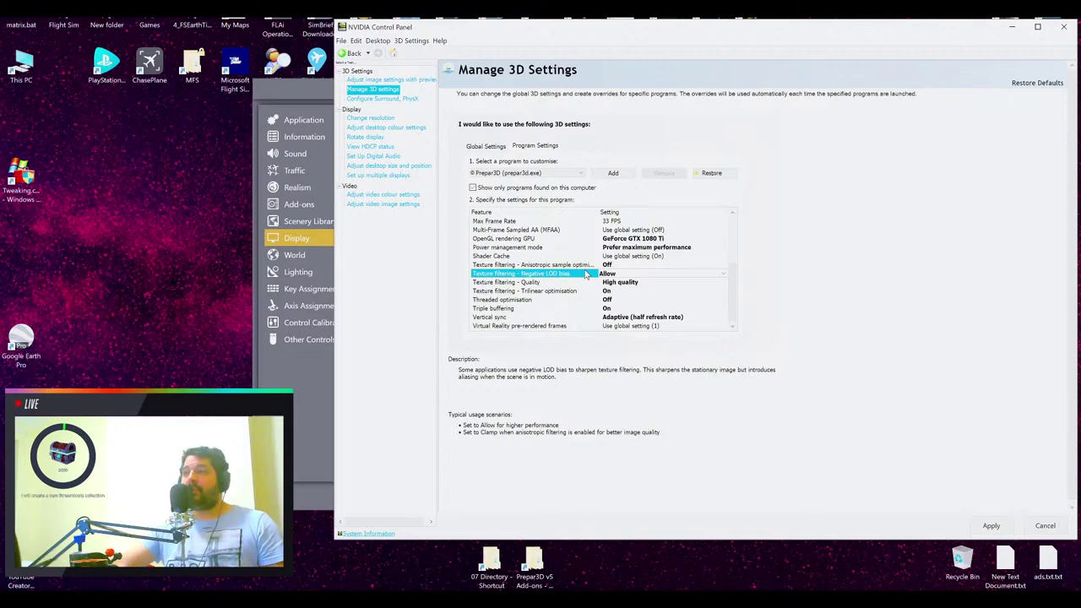
Select Prepar3D's threaded optimisation setting, then switch to Process Lasso and find the Prepar3D.exe entries among all processes
{"action": "left_click", "coordinate": [520, 300]}
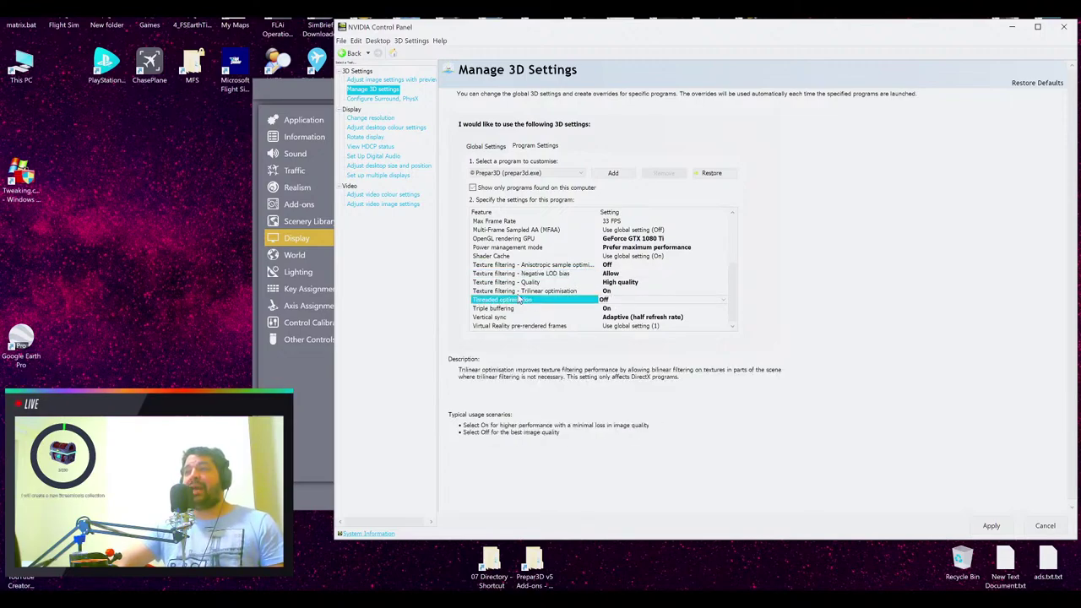
{"action": "left_click", "coordinate": [995, 587]}
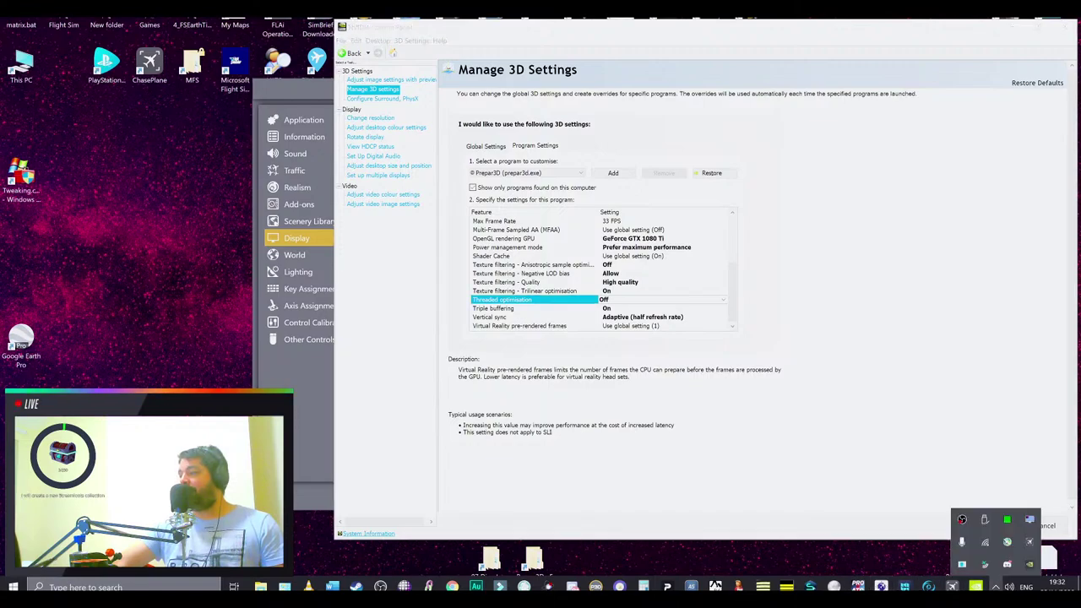
{"action": "left_click", "coordinate": [1007, 520]}
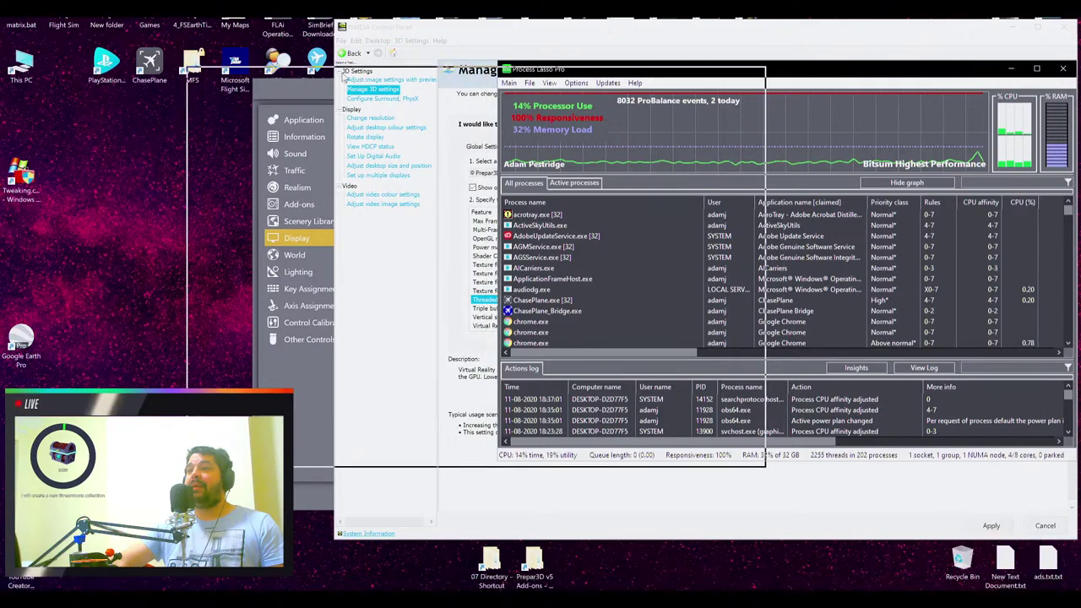
{"action": "left_click_drag", "start_coordinate": [652, 71], "coordinate": [333, 80]}
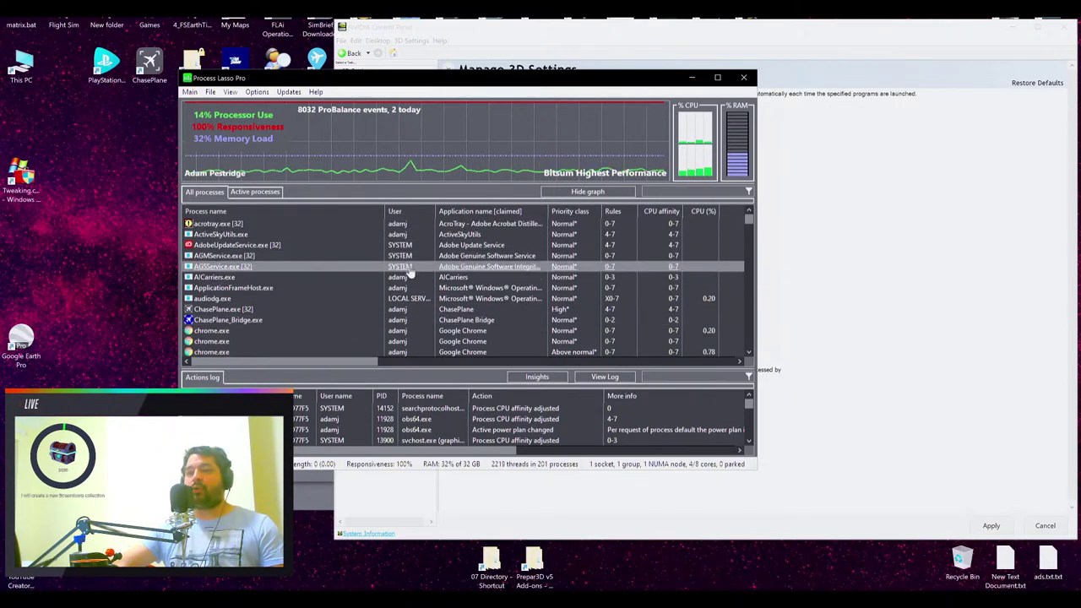
{"action": "scroll", "coordinate": [410, 296], "scroll_direction": "down", "scroll_amount": 4}
{"action": "scroll", "coordinate": [409, 295], "scroll_direction": "down", "scroll_amount": 4}
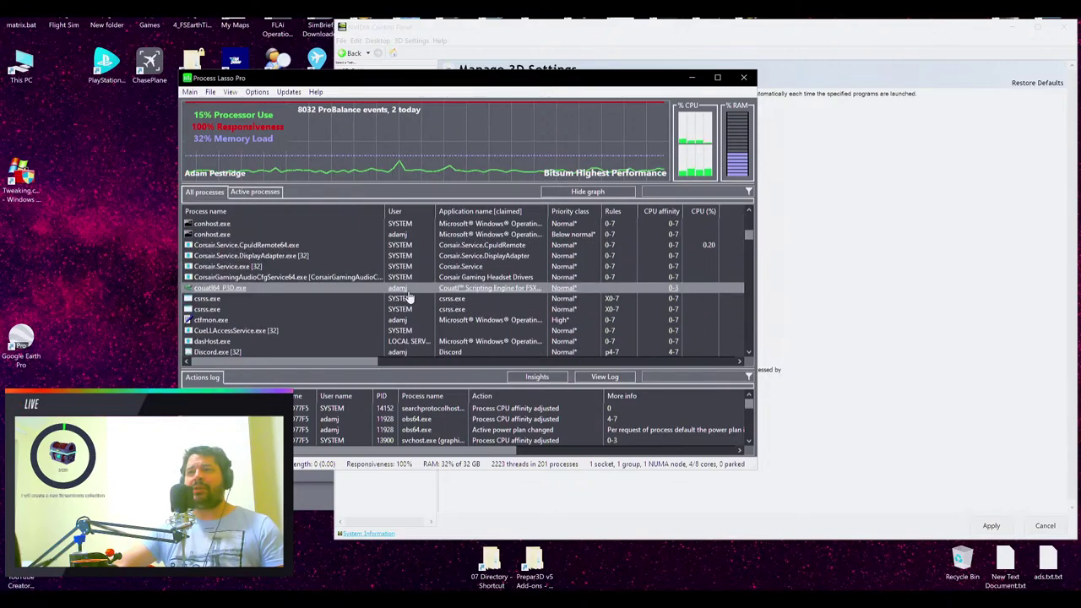
{"action": "scroll", "coordinate": [409, 298], "scroll_direction": "down", "scroll_amount": 10}
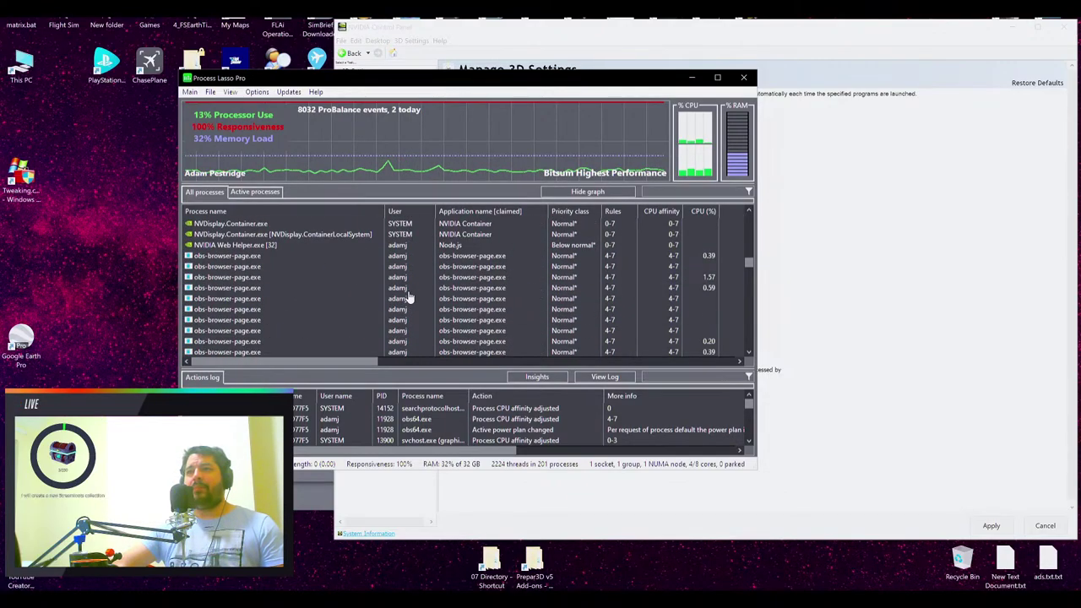
{"action": "left_click", "coordinate": [255, 192]}
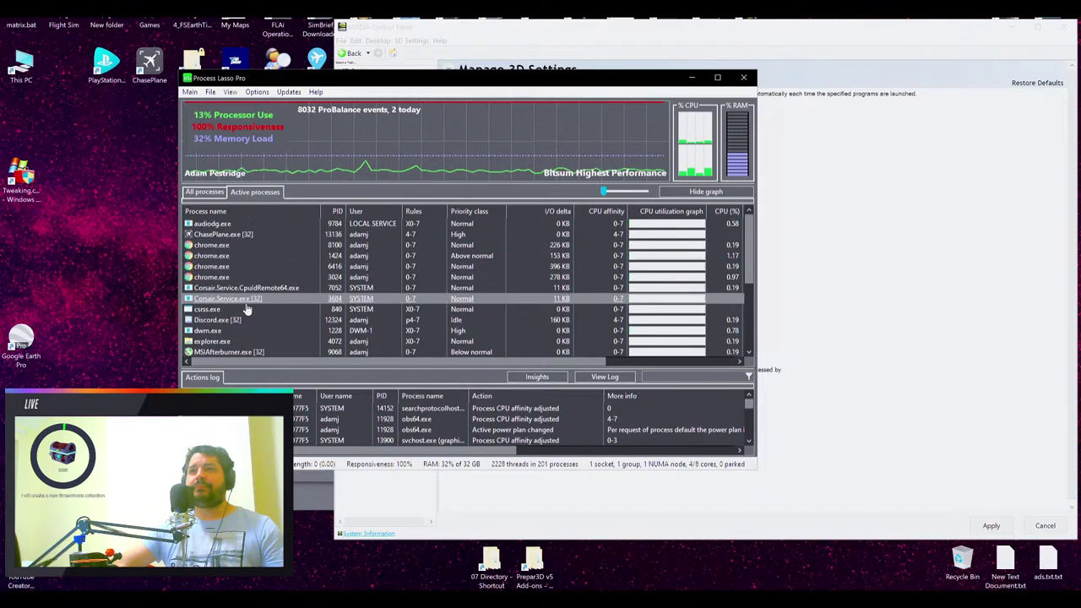
{"action": "left_click", "coordinate": [205, 192]}
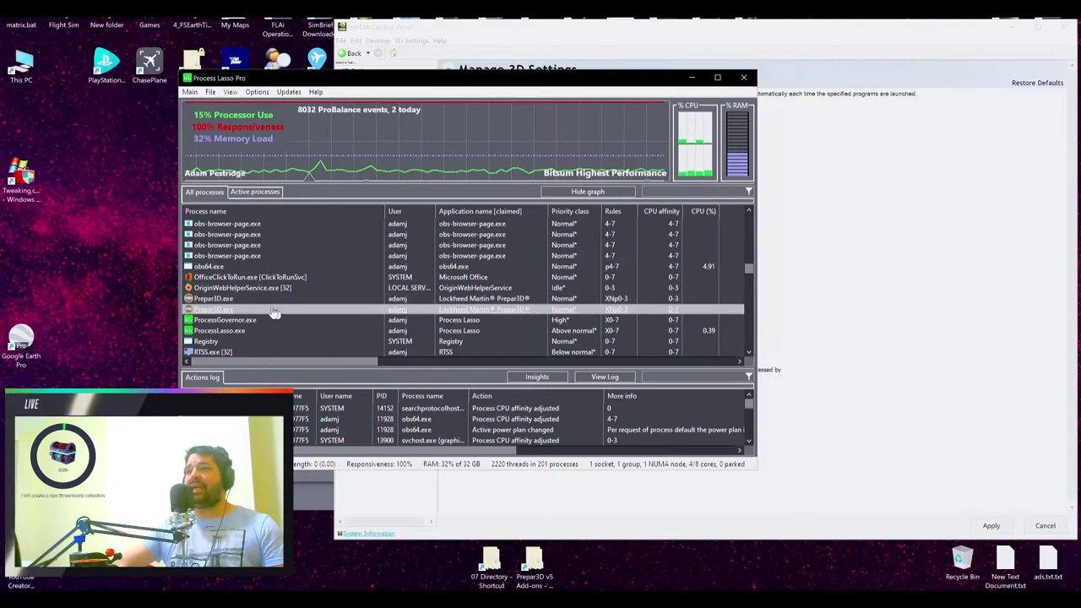
View the current CPU affinity selection for Prepar3D.exe and close it without making changes
{"action": "right_click", "coordinate": [270, 309]}
{"action": "mouse_move", "coordinate": [355, 326]}
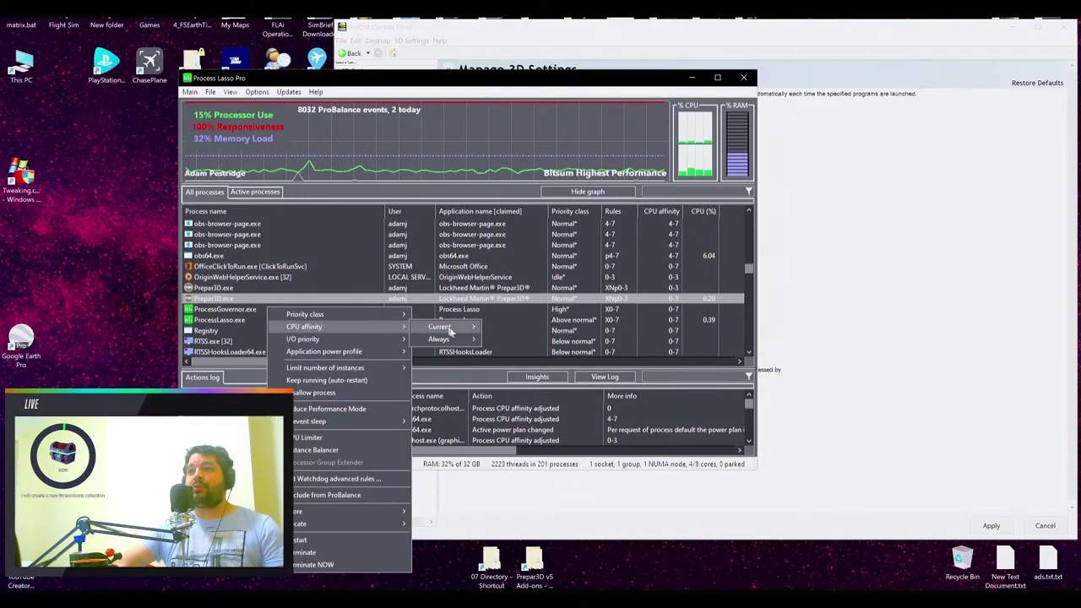
{"action": "mouse_move", "coordinate": [450, 330]}
{"action": "left_click", "coordinate": [521, 341]}
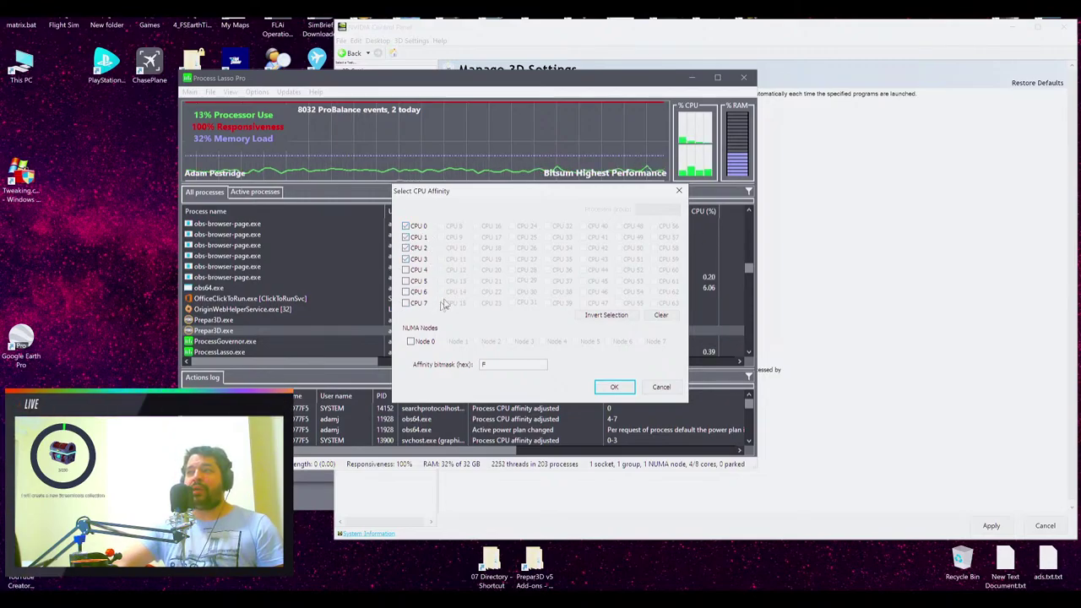
{"action": "left_click", "coordinate": [662, 388]}
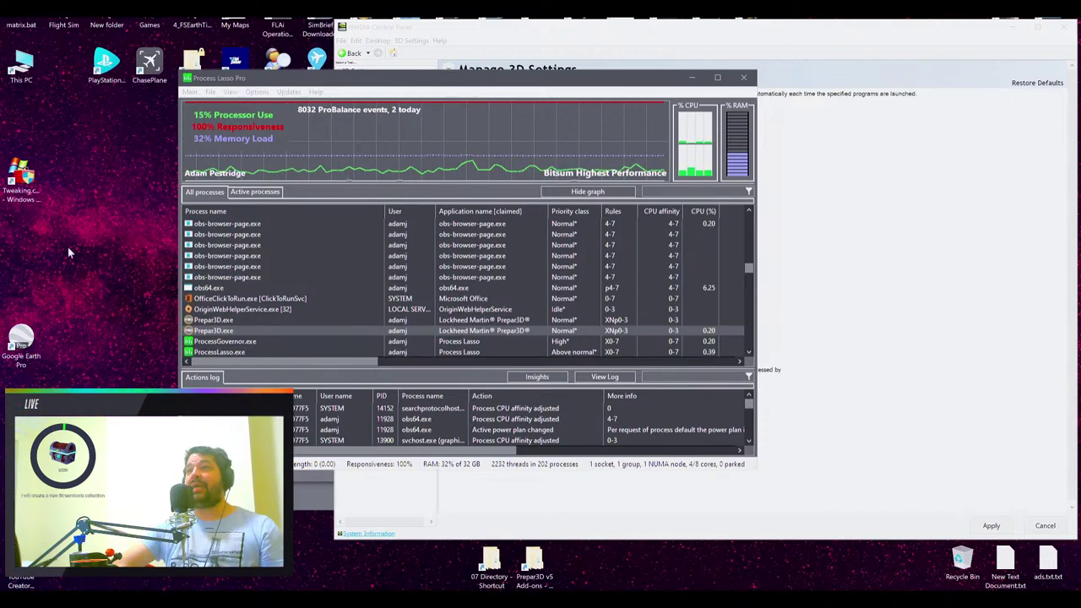
Reposition the Process Lasso window and inspect the Prepar3D.exe process entries and their options without changing anything
{"action": "left_click_drag", "start_coordinate": [207, 107], "coordinate": [194, 117]}
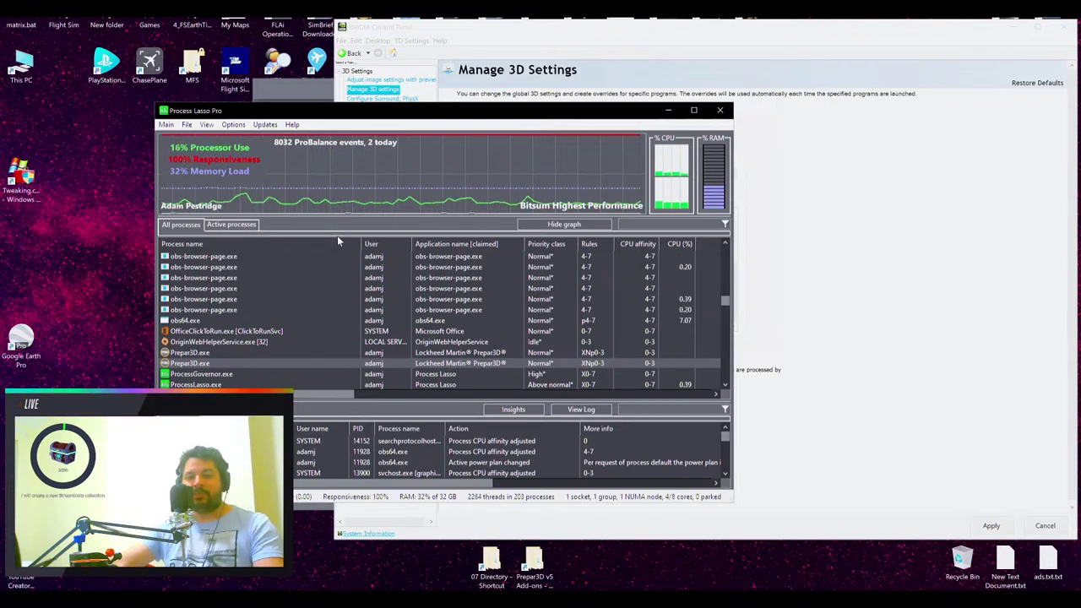
{"action": "right_click", "coordinate": [339, 256]}
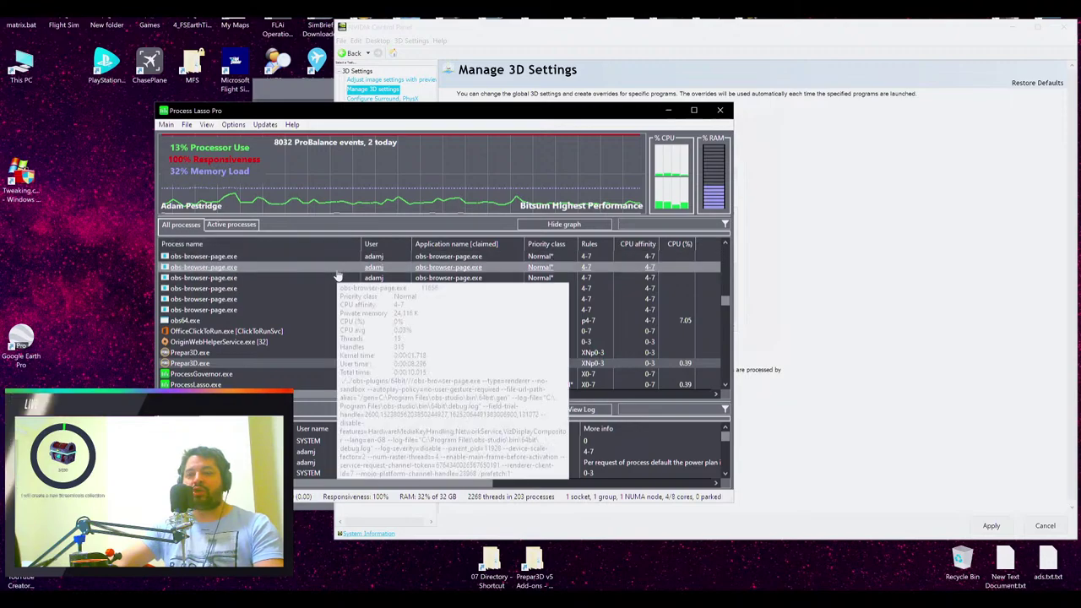
{"action": "left_click", "coordinate": [507, 318]}
{"action": "left_click", "coordinate": [434, 354]}
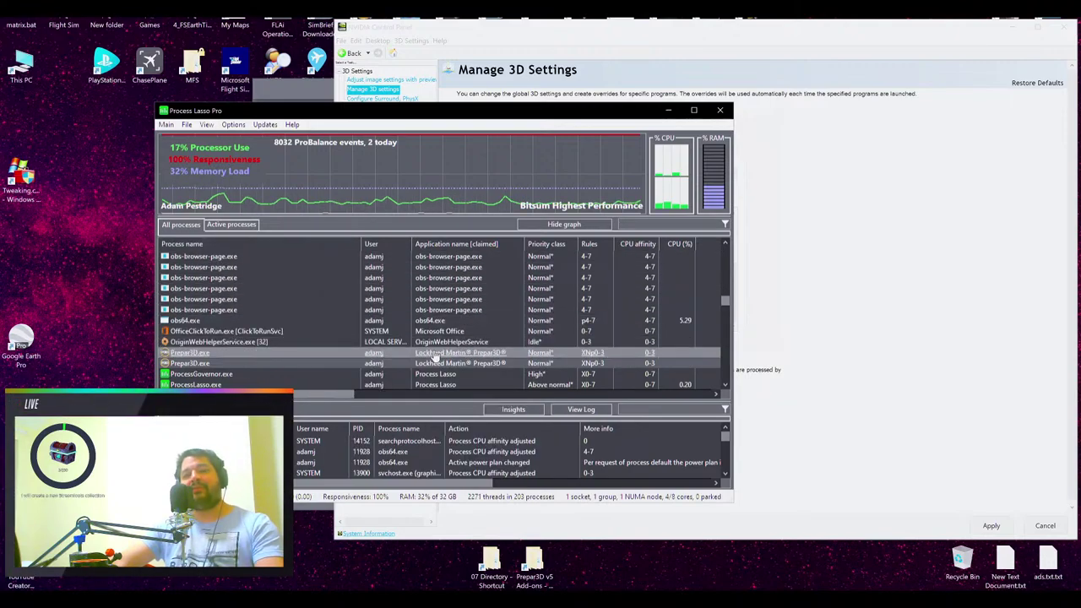
{"action": "right_click", "coordinate": [253, 353]}
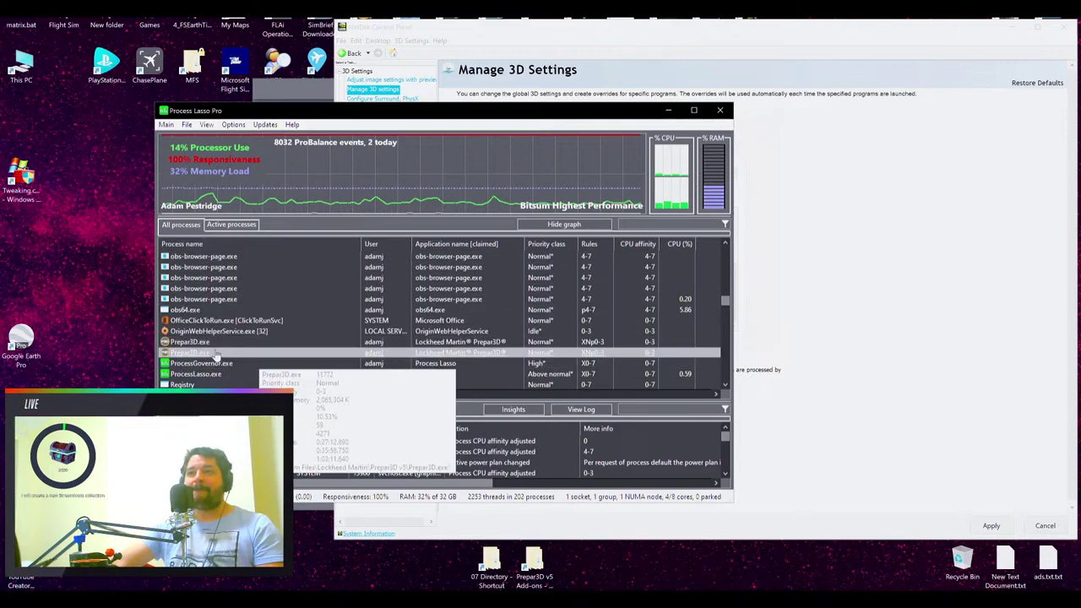
{"action": "key", "text": "Escape"}
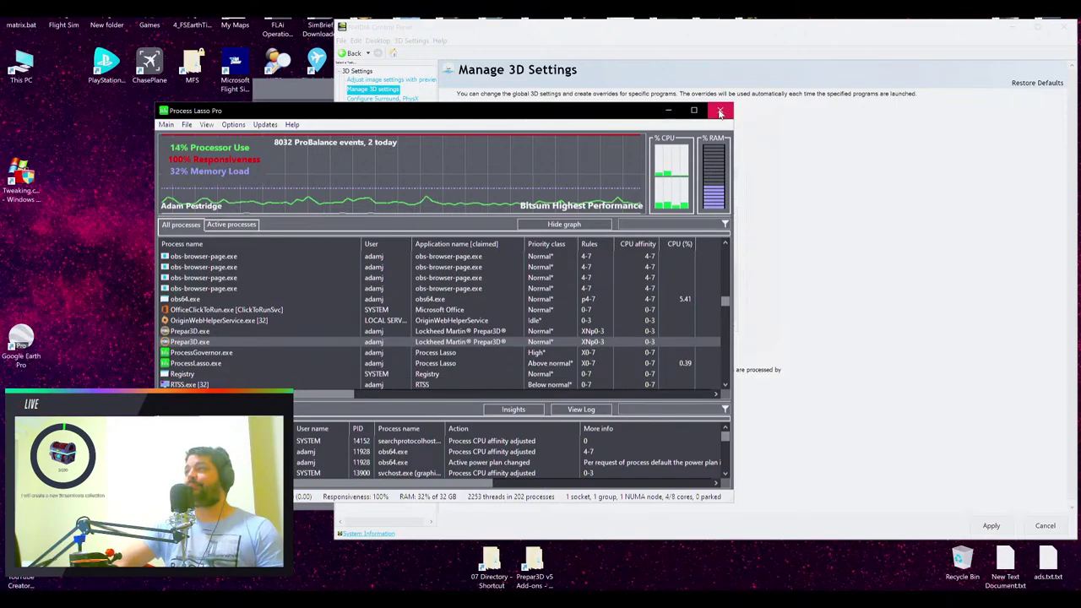
{"action": "left_click_drag", "start_coordinate": [440, 119], "coordinate": [421, 121]}
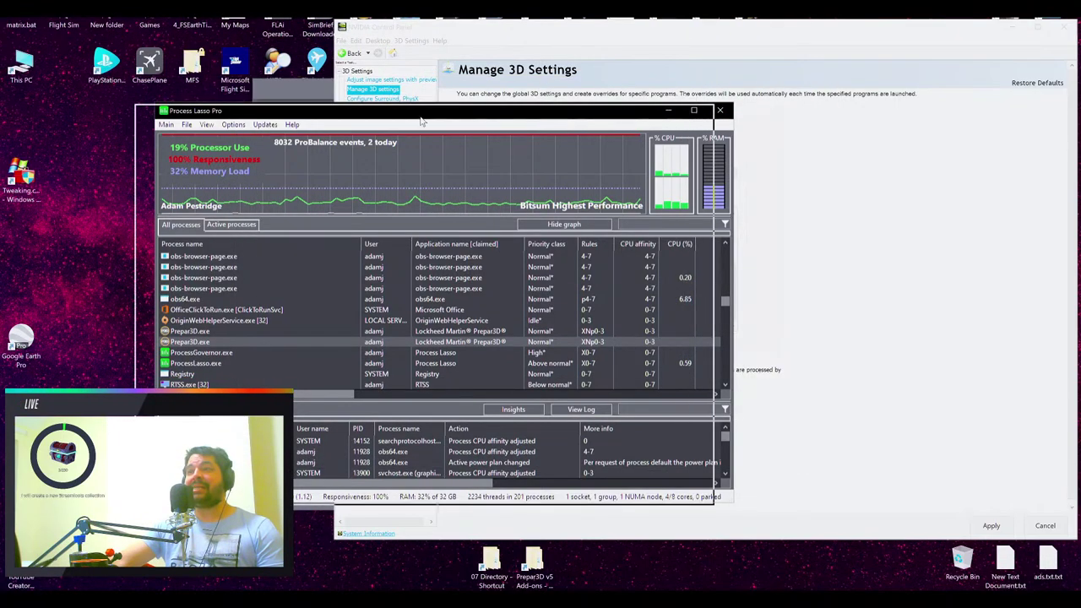
Return to NVIDIA Control Panel, minimise Process Lasso, and examine Prepar3D's threaded optimisation, triple buffering and vertical sync settings
{"action": "left_click", "coordinate": [527, 34]}
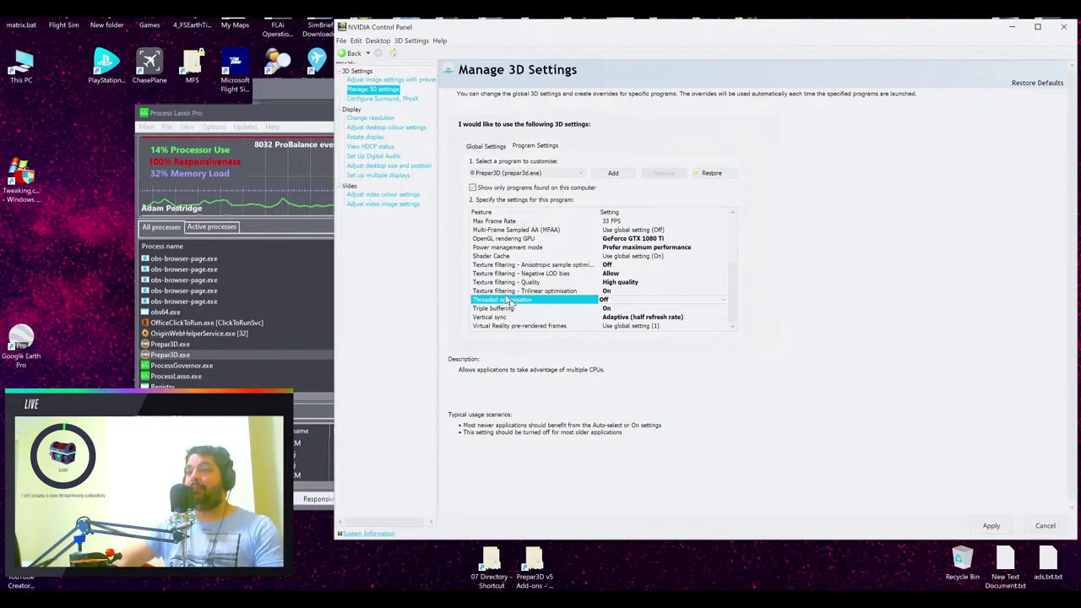
{"action": "left_click", "coordinate": [327, 127]}
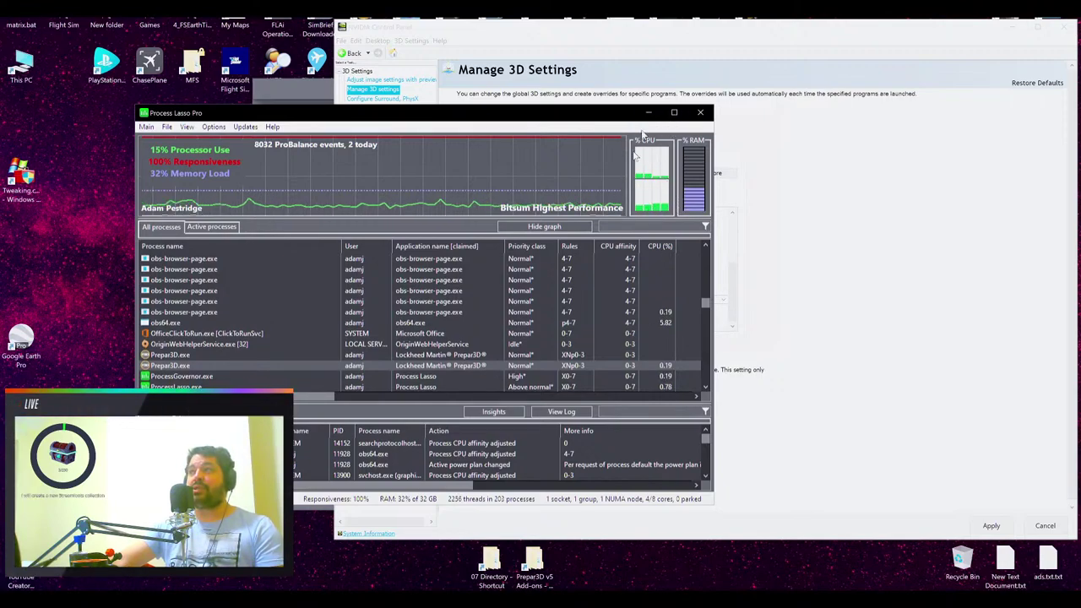
{"action": "left_click", "coordinate": [648, 112]}
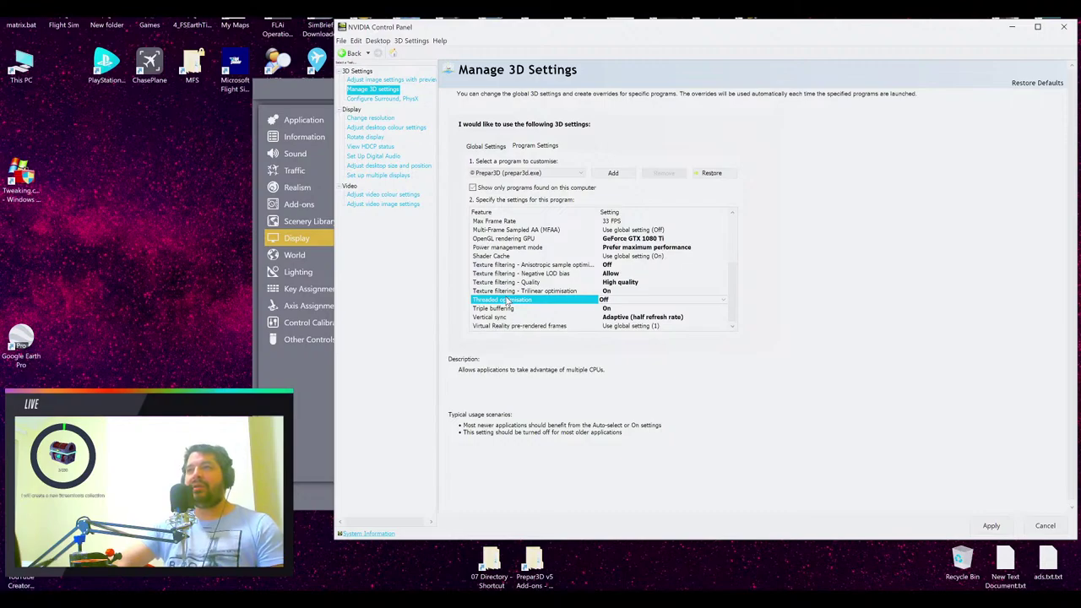
{"action": "left_click", "coordinate": [498, 309]}
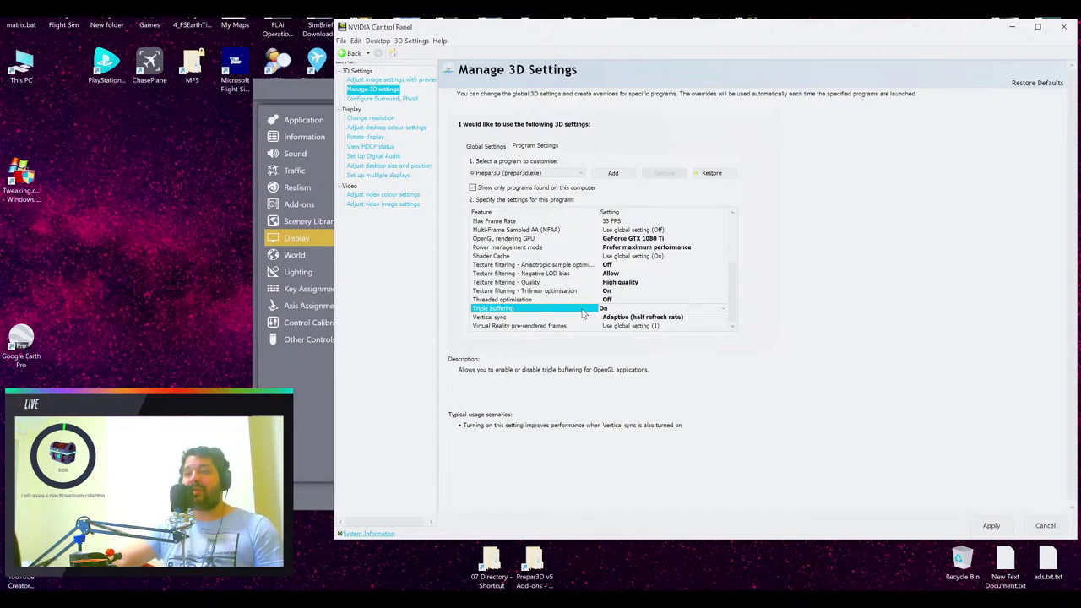
{"action": "left_click", "coordinate": [498, 318]}
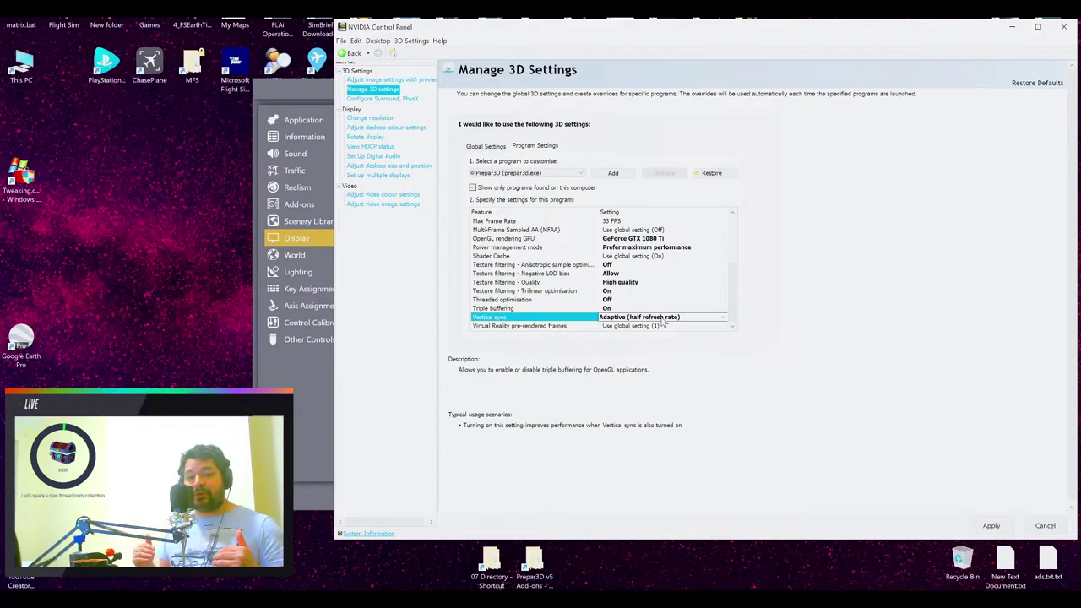
Review Prepar3D's triple buffering, vertical sync and maximum frame rate, then apply the program settings and keep the changes
{"action": "mouse_move", "coordinate": [668, 328]}
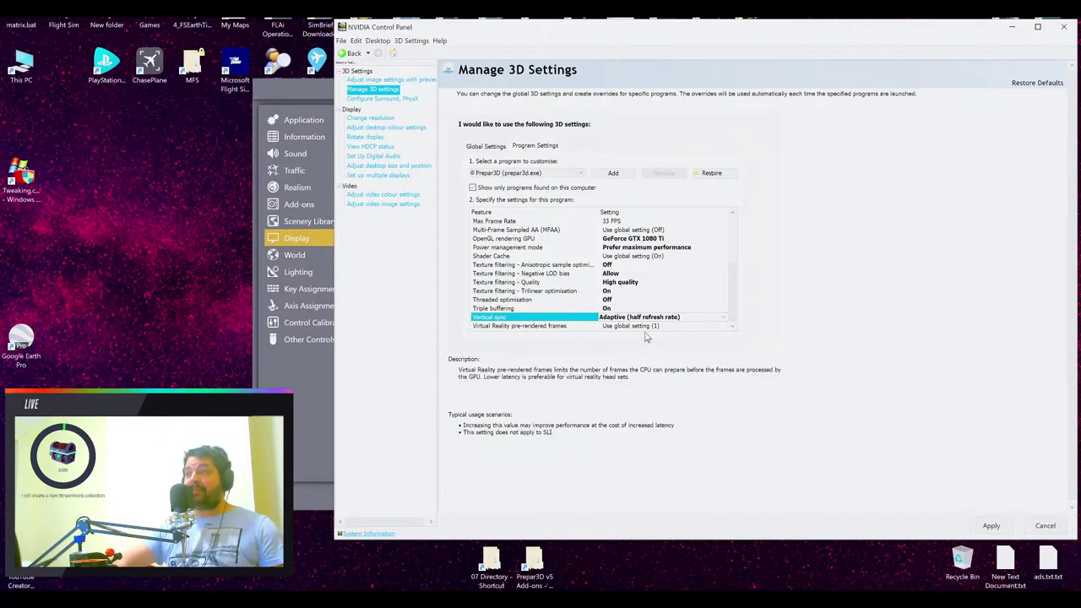
{"action": "mouse_move", "coordinate": [475, 311]}
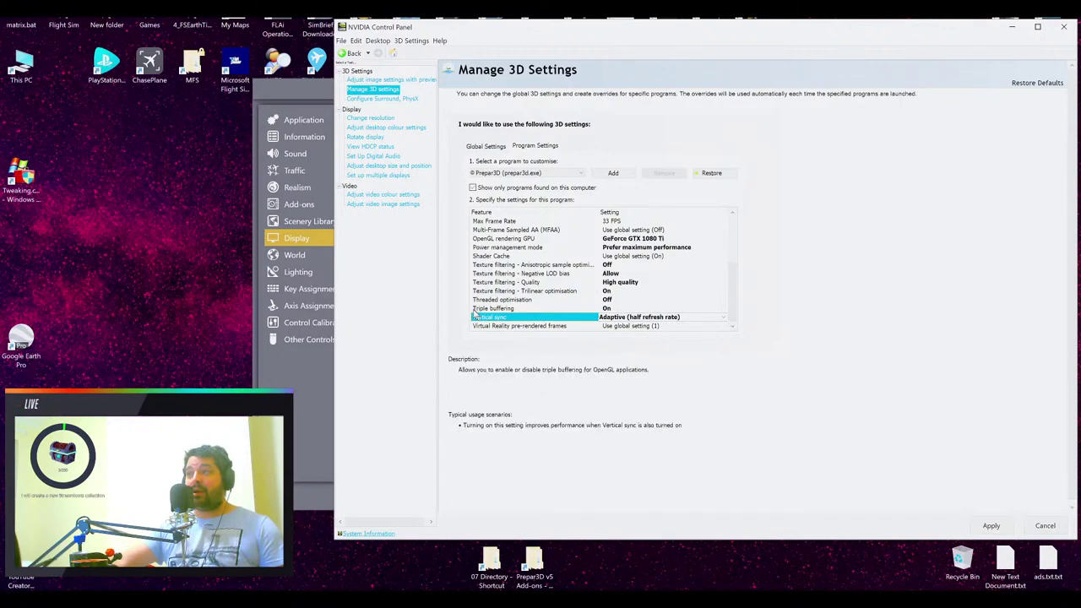
{"action": "scroll", "coordinate": [516, 287], "scroll_direction": "up", "scroll_amount": 3}
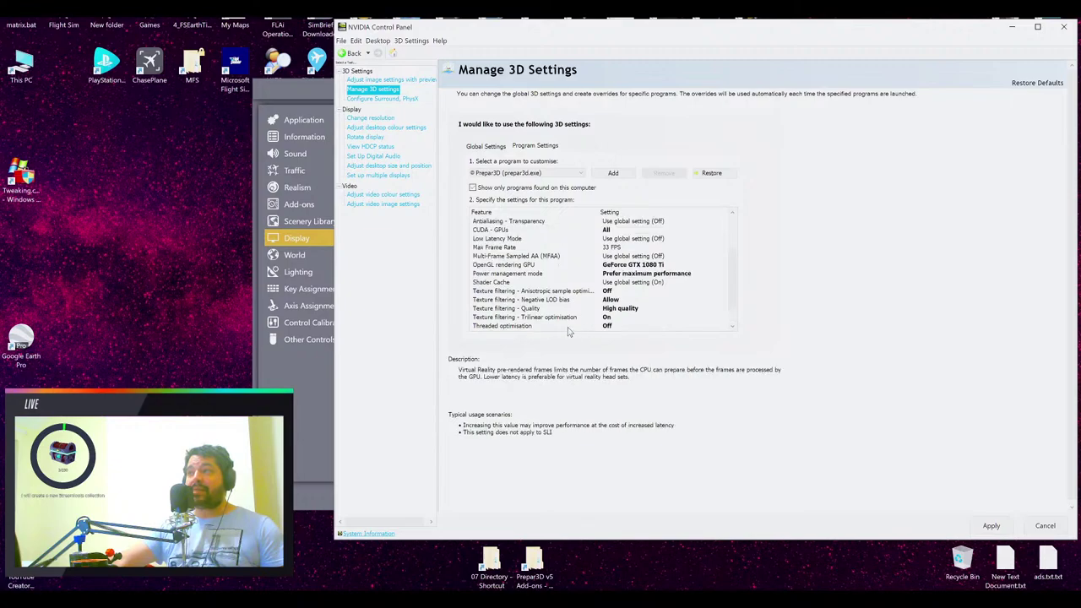
{"action": "mouse_move", "coordinate": [608, 311]}
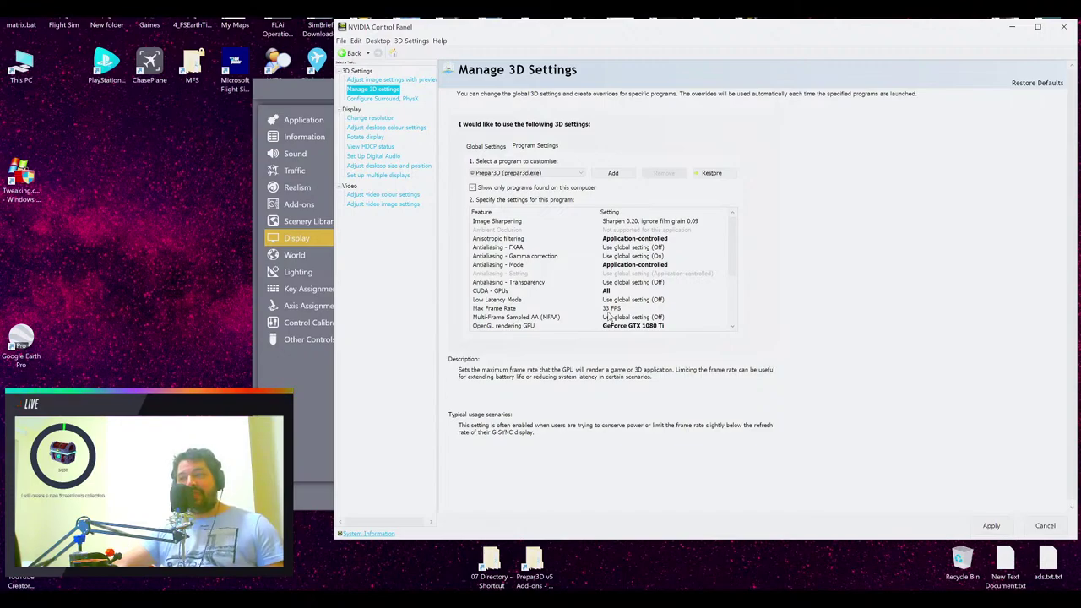
{"action": "key", "text": "v"}
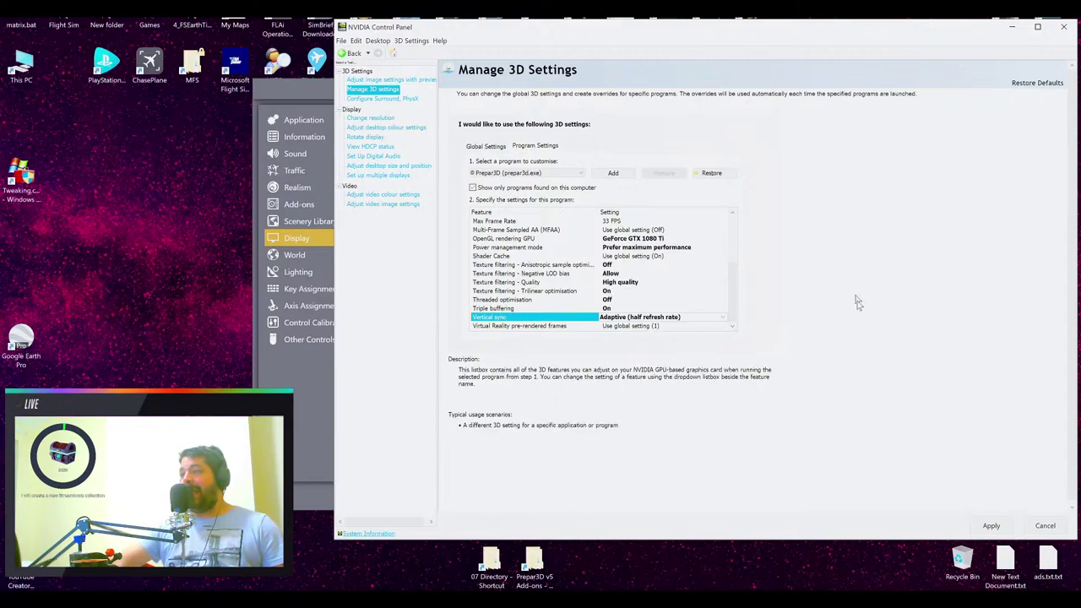
{"action": "left_click", "coordinate": [992, 526]}
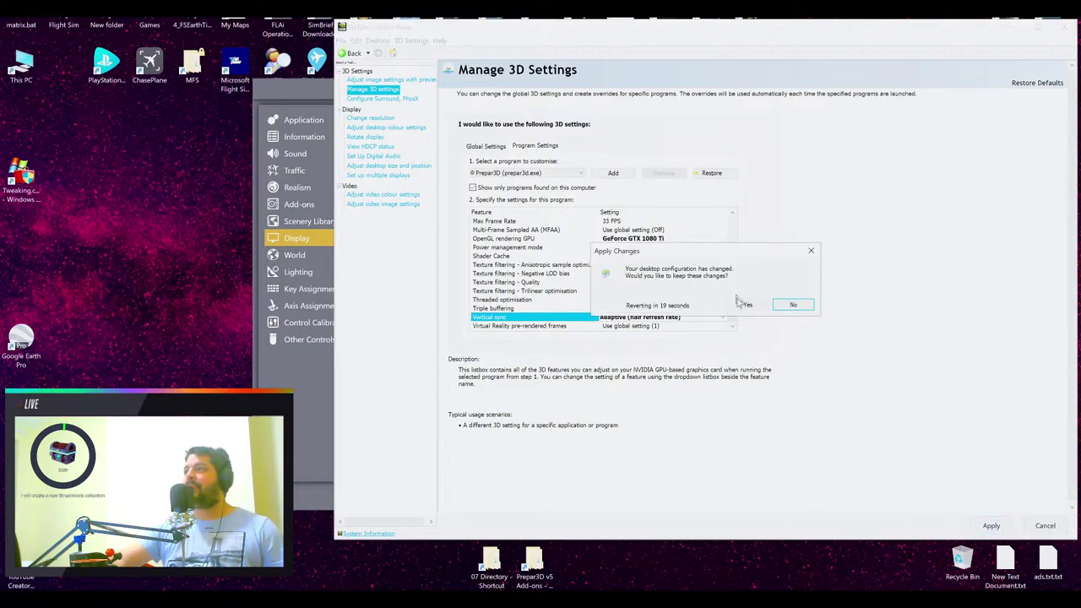
{"action": "left_click", "coordinate": [747, 305]}
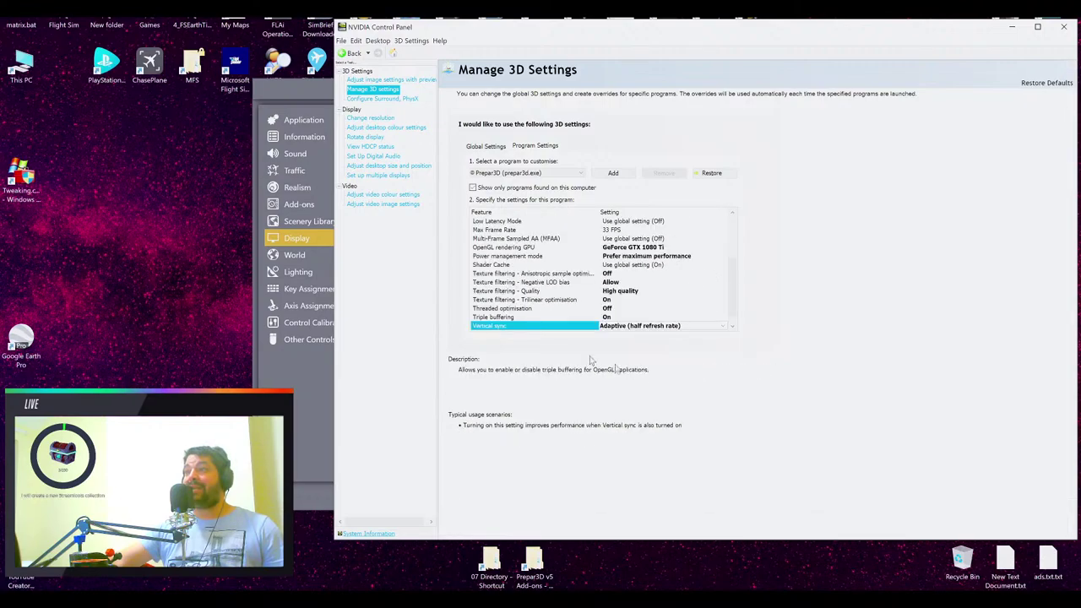
View the global 3D settings, then return to Prepar3D's program settings and look through the whole feature list
{"action": "mouse_move", "coordinate": [491, 191]}
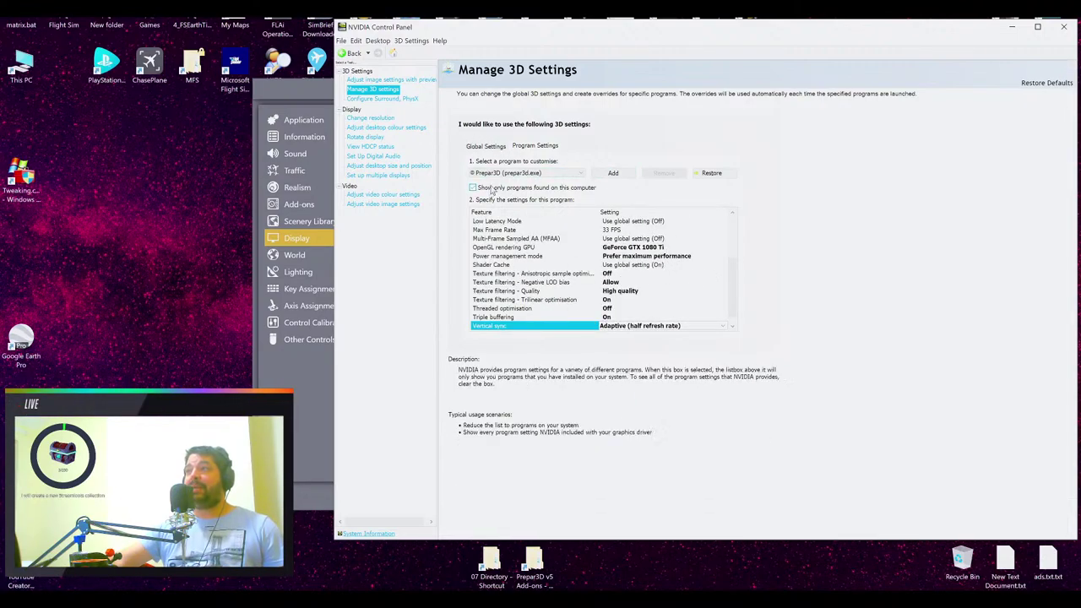
{"action": "left_click", "coordinate": [493, 147]}
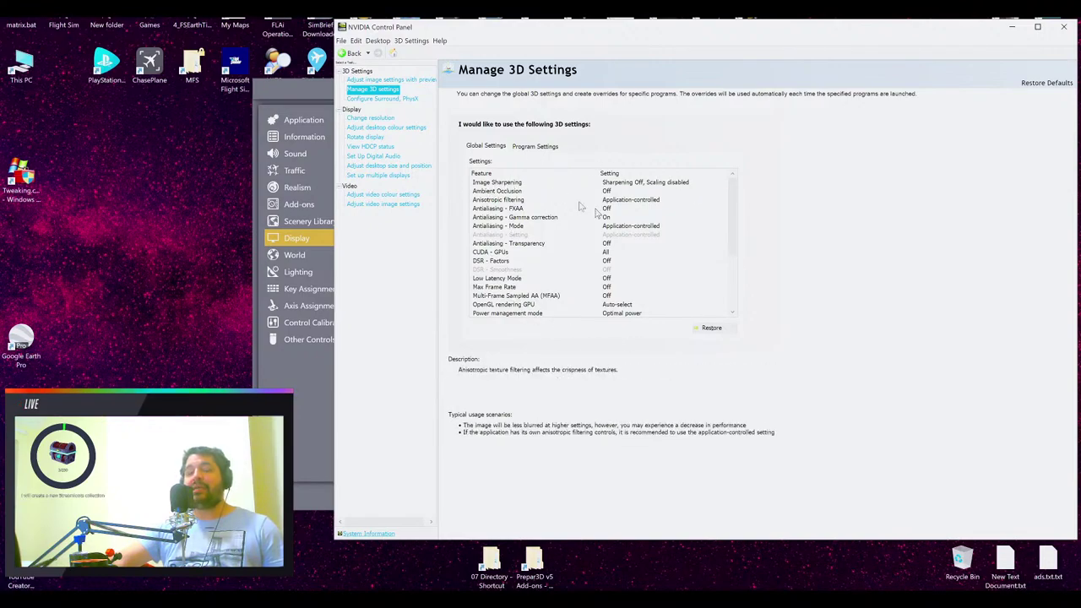
{"action": "left_click", "coordinate": [524, 146]}
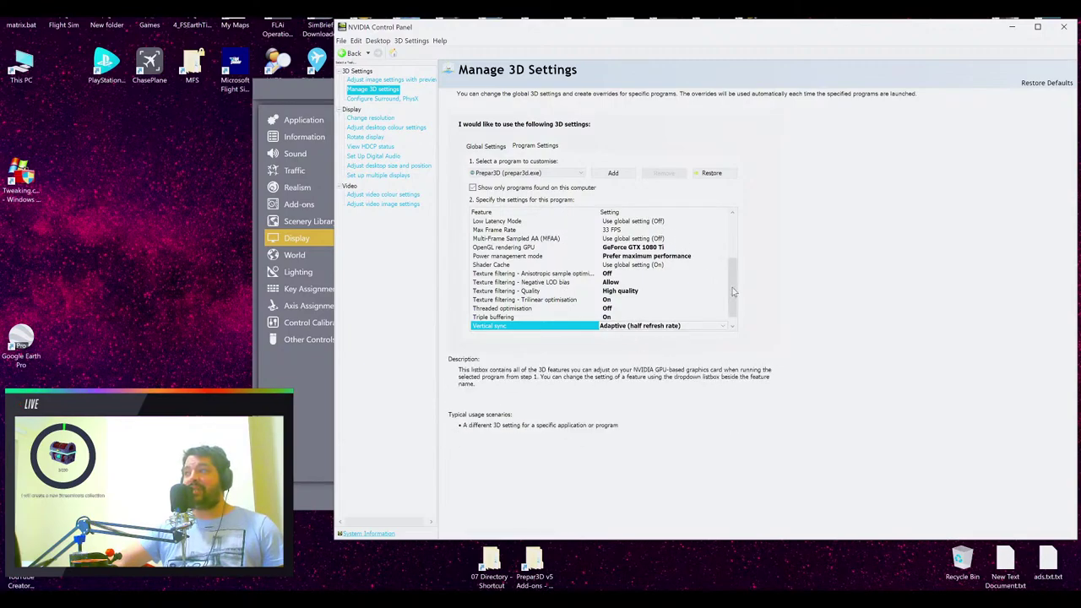
{"action": "scroll", "coordinate": [733, 279], "scroll_direction": "up", "scroll_amount": 2}
{"action": "scroll", "coordinate": [735, 270], "scroll_direction": "up", "scroll_amount": 2}
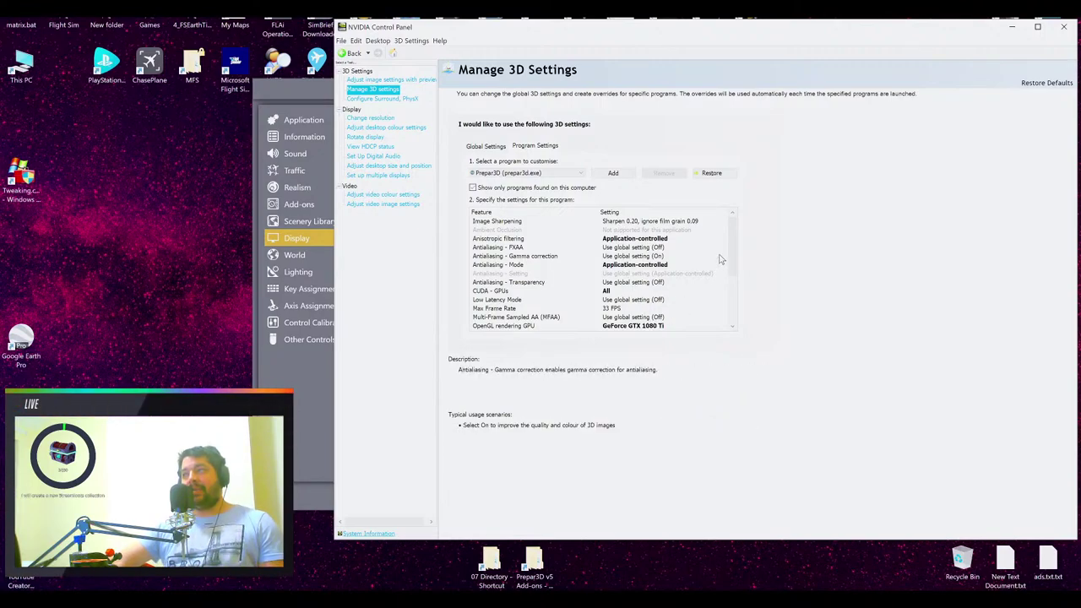
{"action": "left_click_drag", "start_coordinate": [733, 275], "coordinate": [736, 348]}
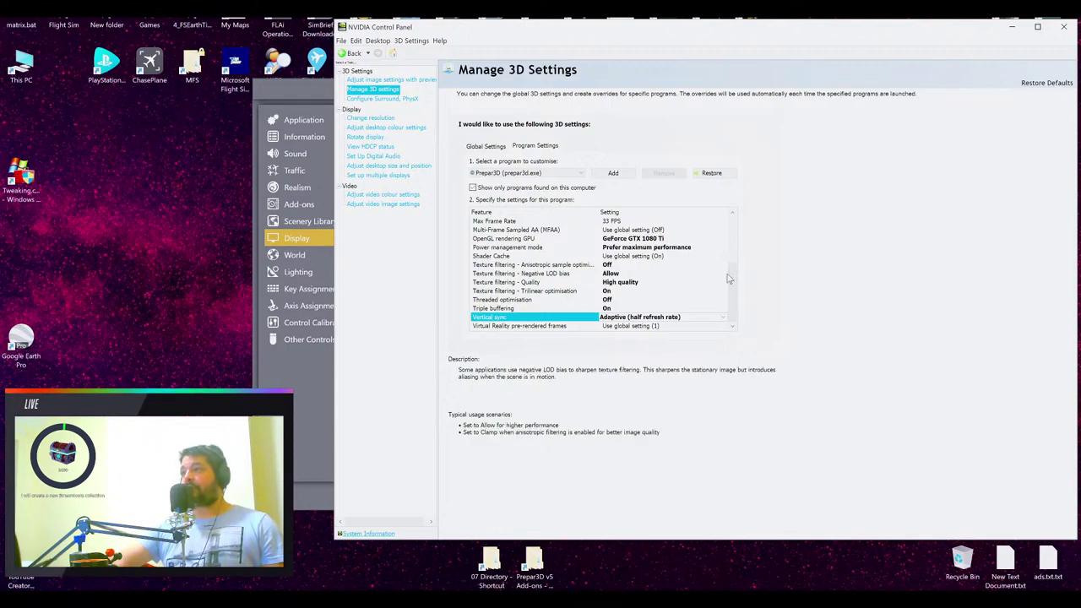
Show the Adjust Image Settings with Preview page, reposition the window, and enable the developer settings and disable them again
{"action": "left_click", "coordinate": [393, 79]}
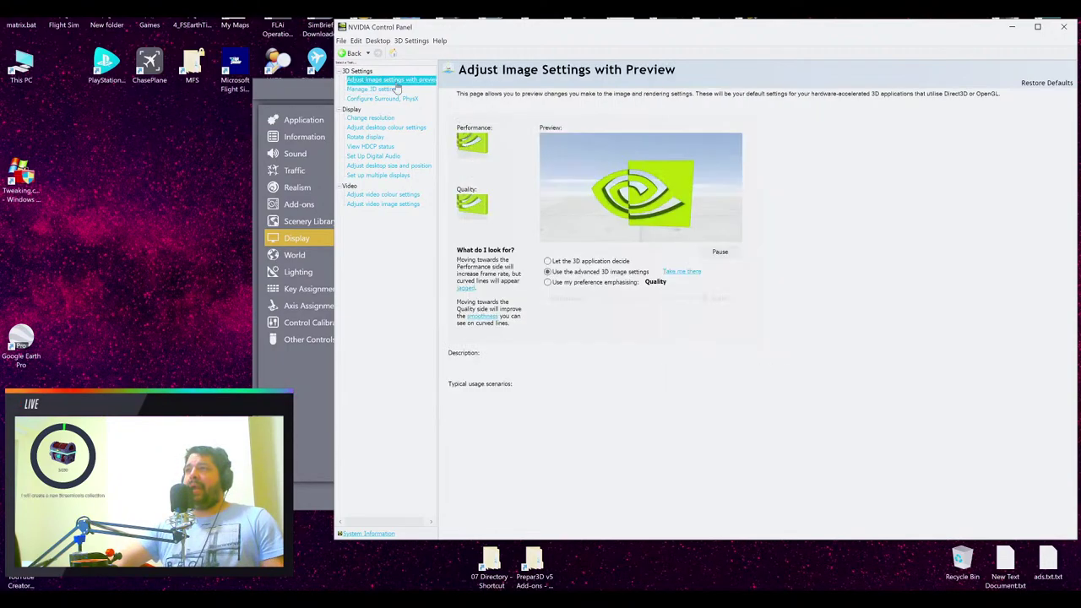
{"action": "left_click_drag", "start_coordinate": [413, 30], "coordinate": [350, 42]}
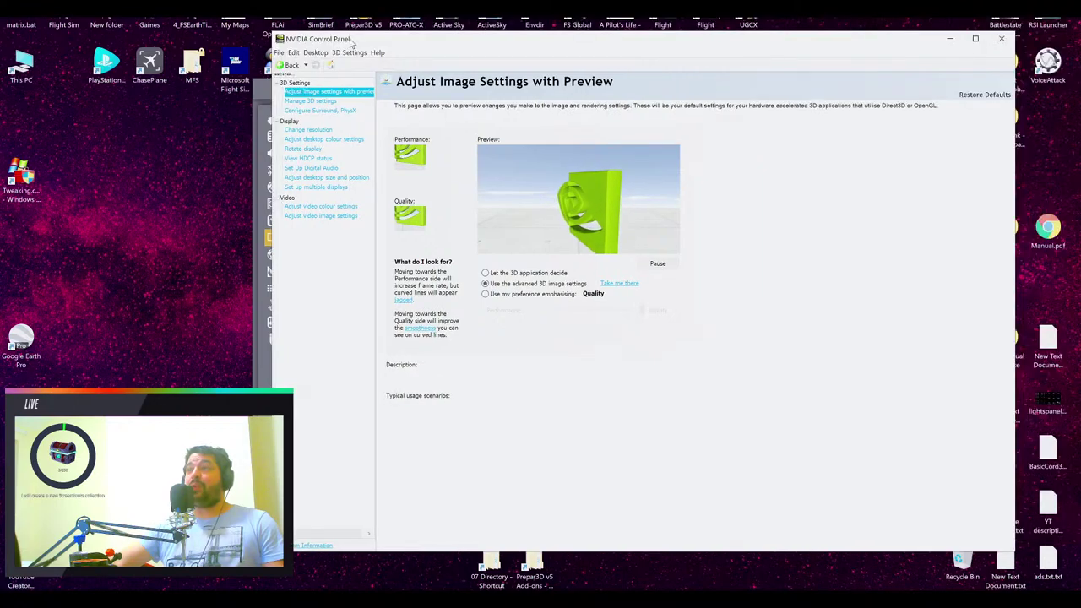
{"action": "left_click", "coordinate": [321, 53]}
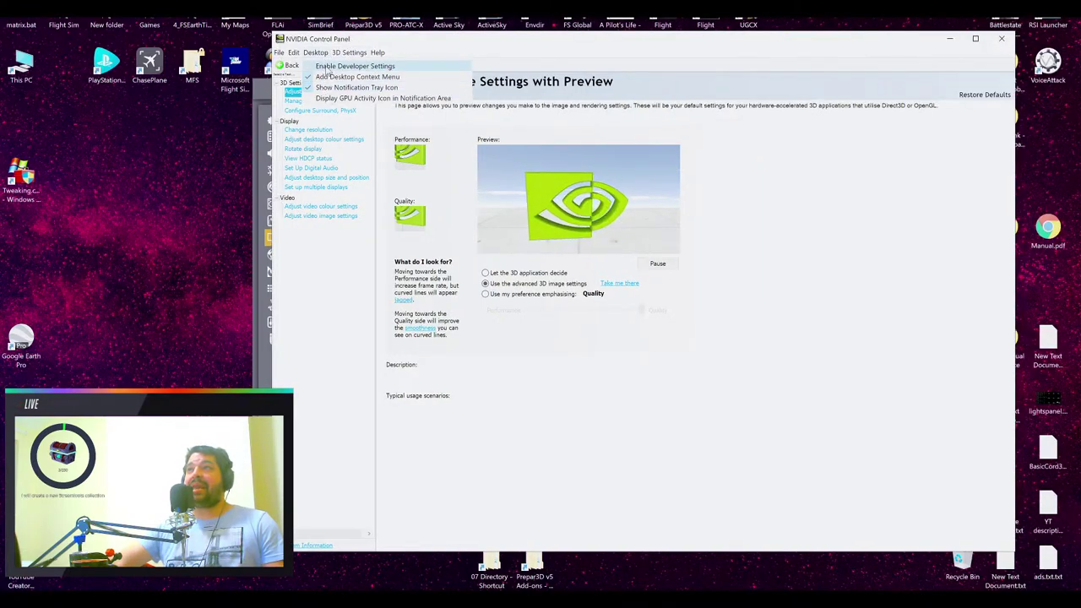
{"action": "left_click", "coordinate": [326, 67]}
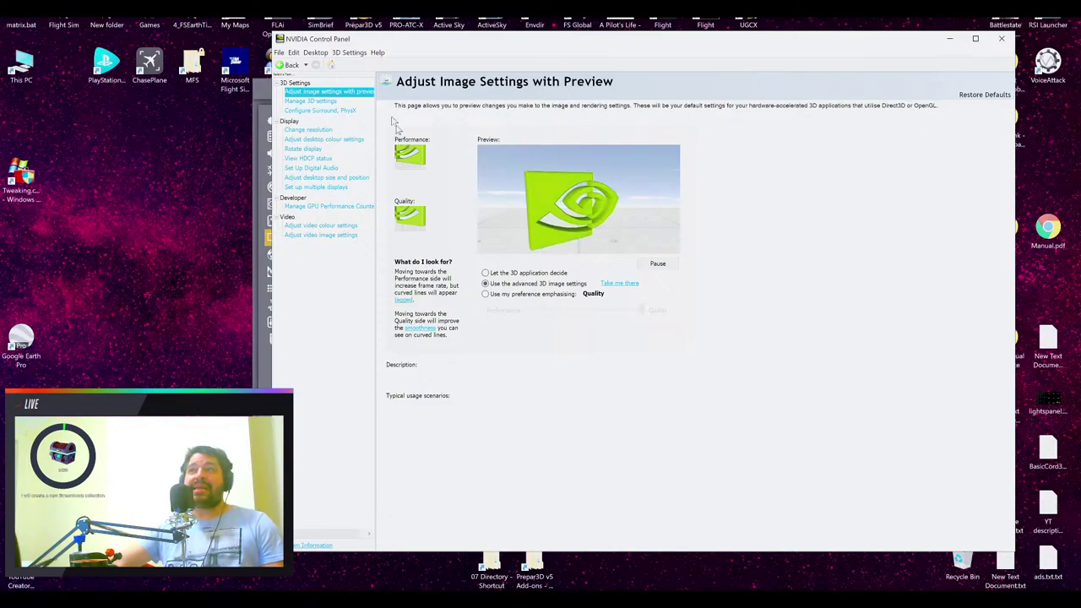
{"action": "left_click", "coordinate": [346, 53]}
{"action": "left_click", "coordinate": [331, 70]}
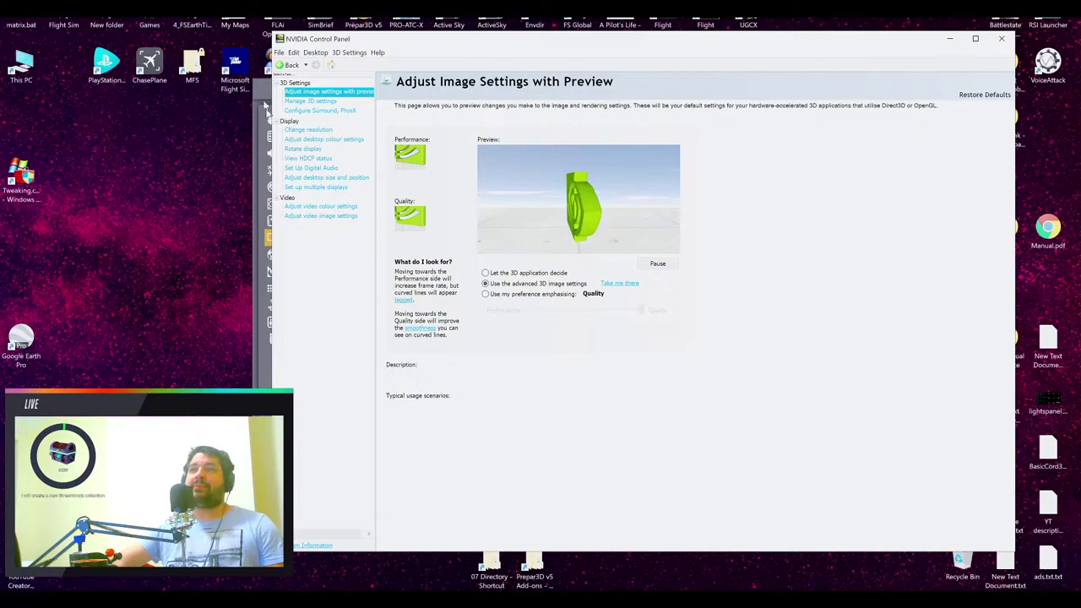
{"action": "left_click", "coordinate": [292, 53]}
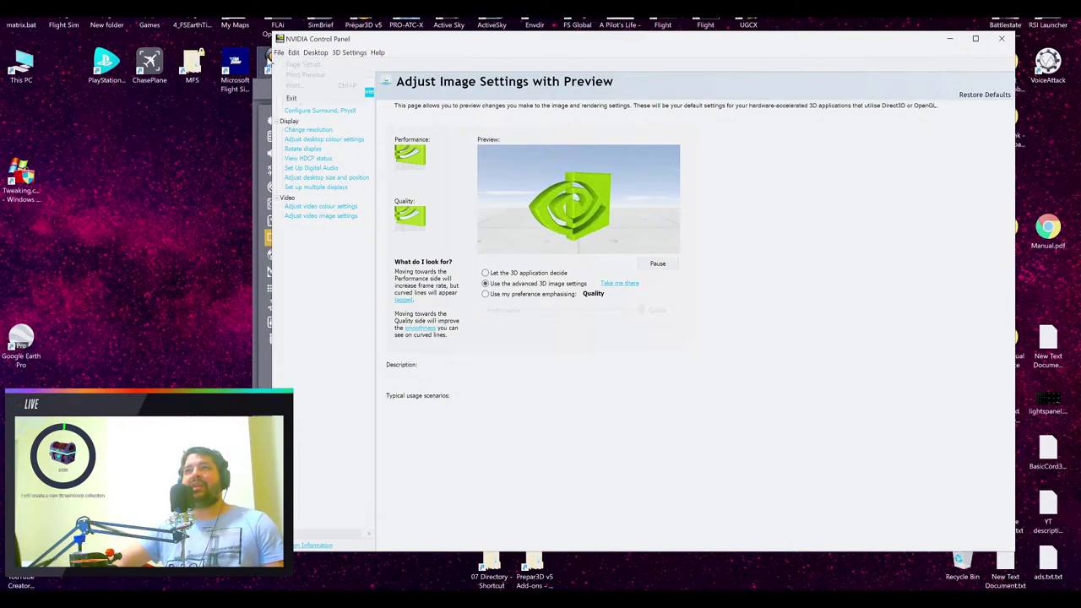
{"action": "left_click", "coordinate": [338, 54]}
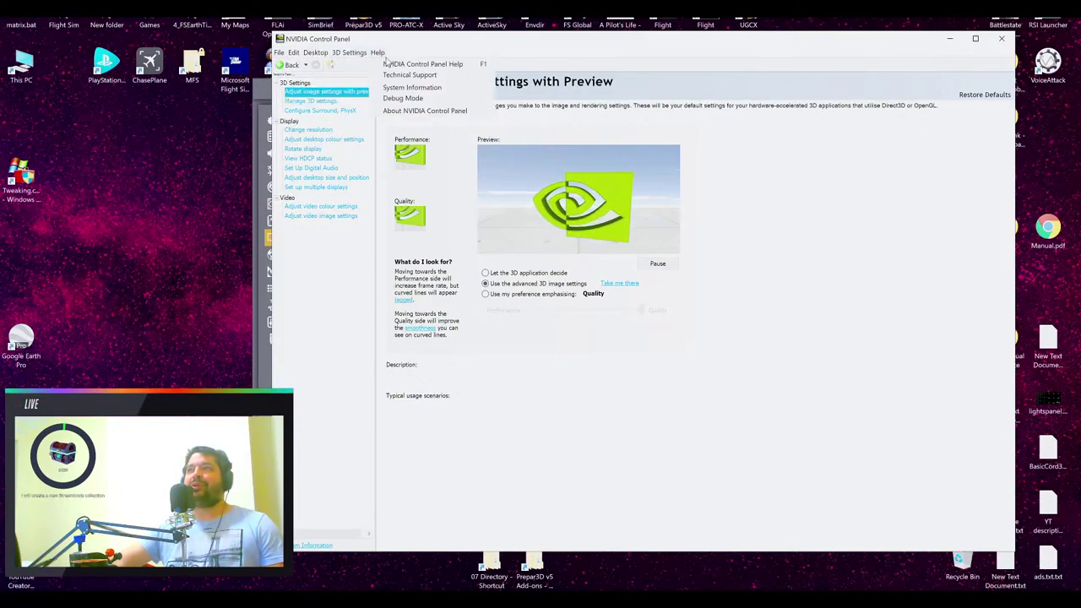
{"action": "left_click", "coordinate": [522, 52]}
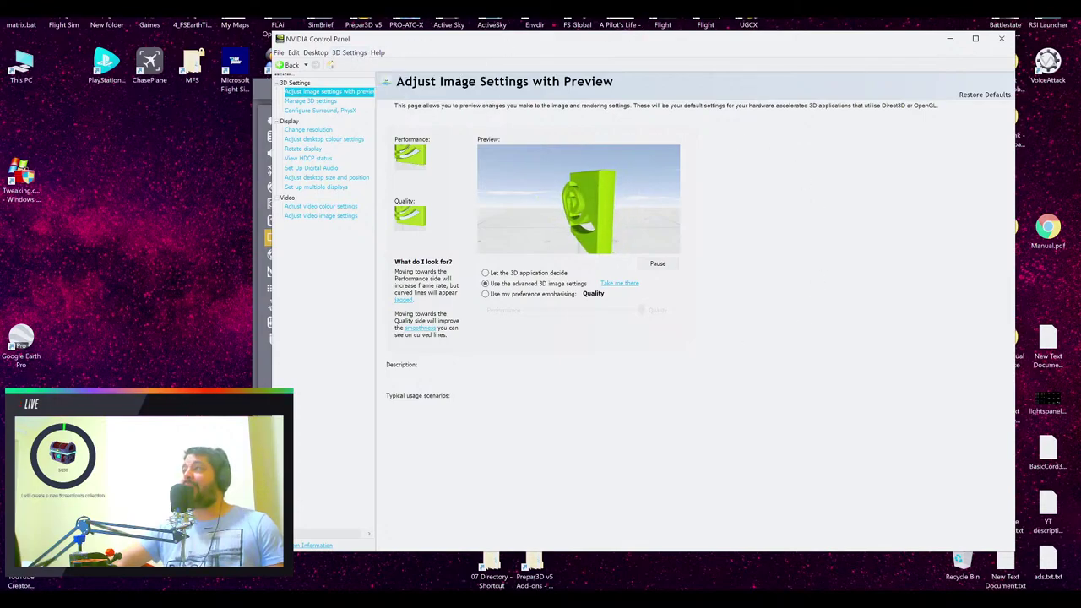
Close NVIDIA Control Panel and show the Application page of Prepar3D's settings
{"action": "left_click", "coordinate": [1002, 38]}
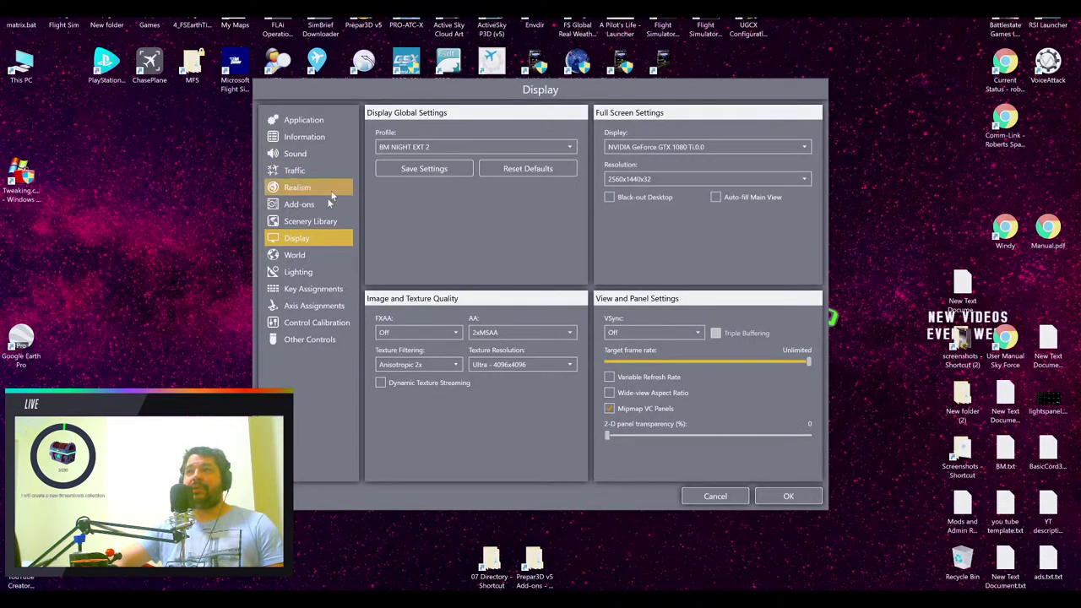
{"action": "left_click", "coordinate": [327, 136]}
{"action": "left_click", "coordinate": [330, 124]}
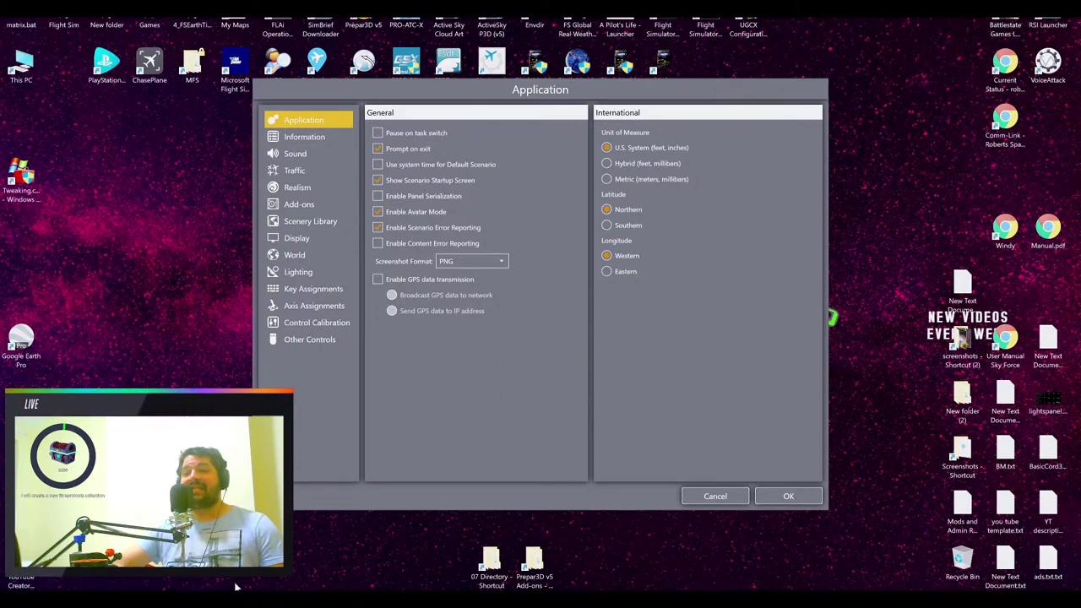
Switch to File Explorer and open Prepar3D.cfg from the Lockheed Martin Prepar3D v5 folder in the code editor
{"action": "mouse_move", "coordinate": [236, 601]}
{"action": "mouse_move", "coordinate": [260, 587]}
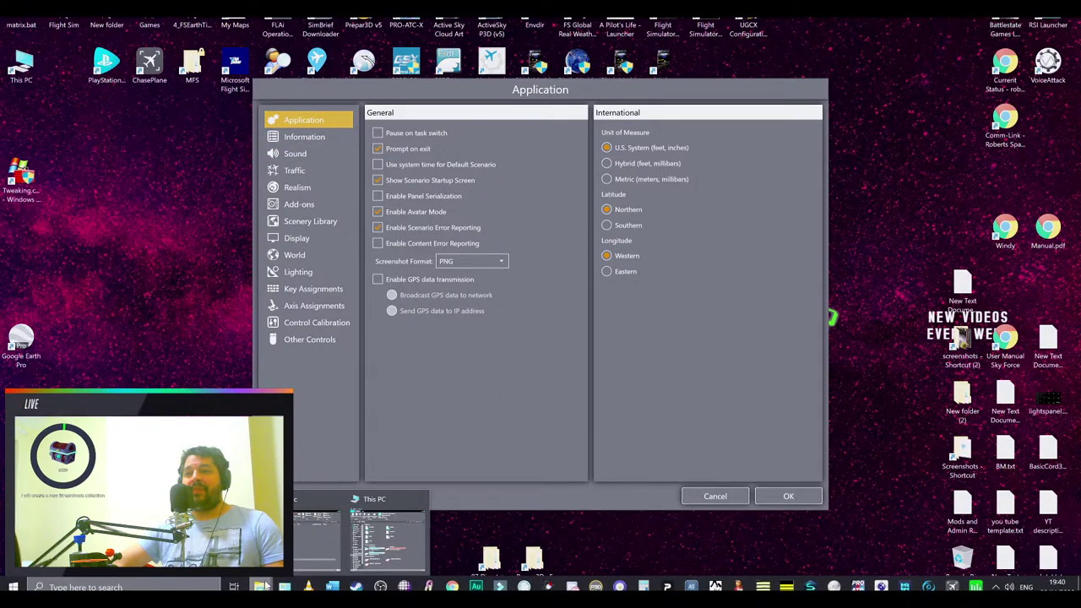
{"action": "left_click", "coordinate": [389, 536]}
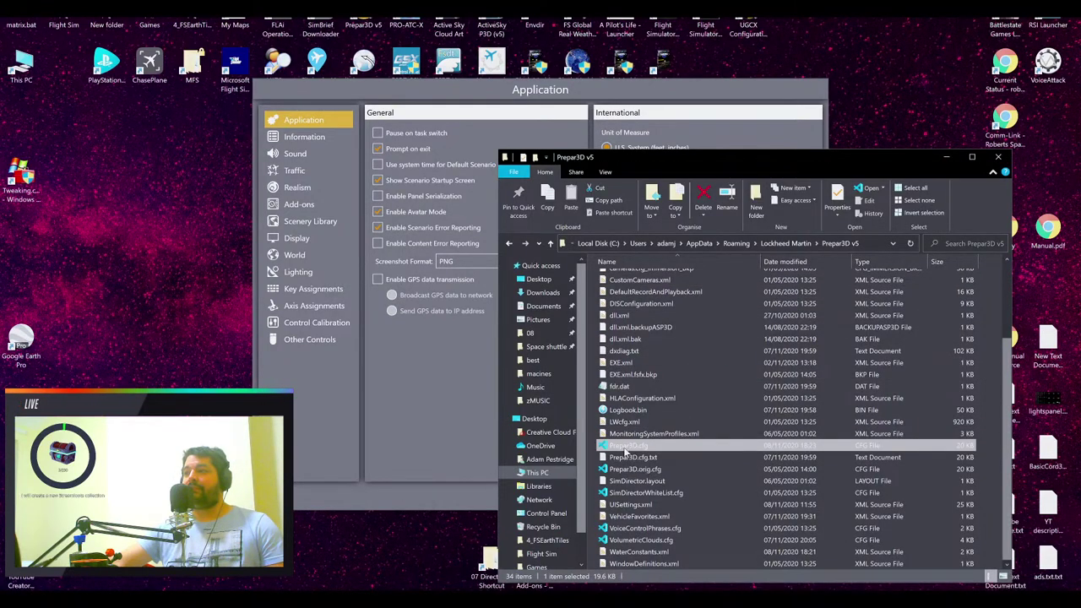
{"action": "double_click", "coordinate": [624, 448]}
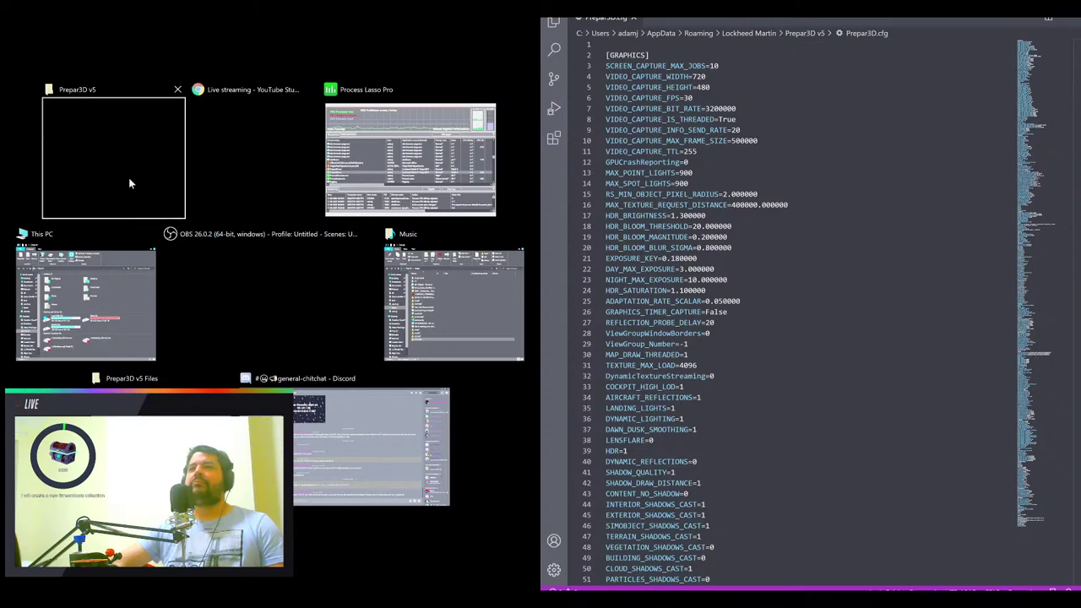
Bring up the This PC window beside the editor and browse to P3D\Prepar3D Add-ons\files on the Data (D:) drive
{"action": "left_click", "coordinate": [116, 311]}
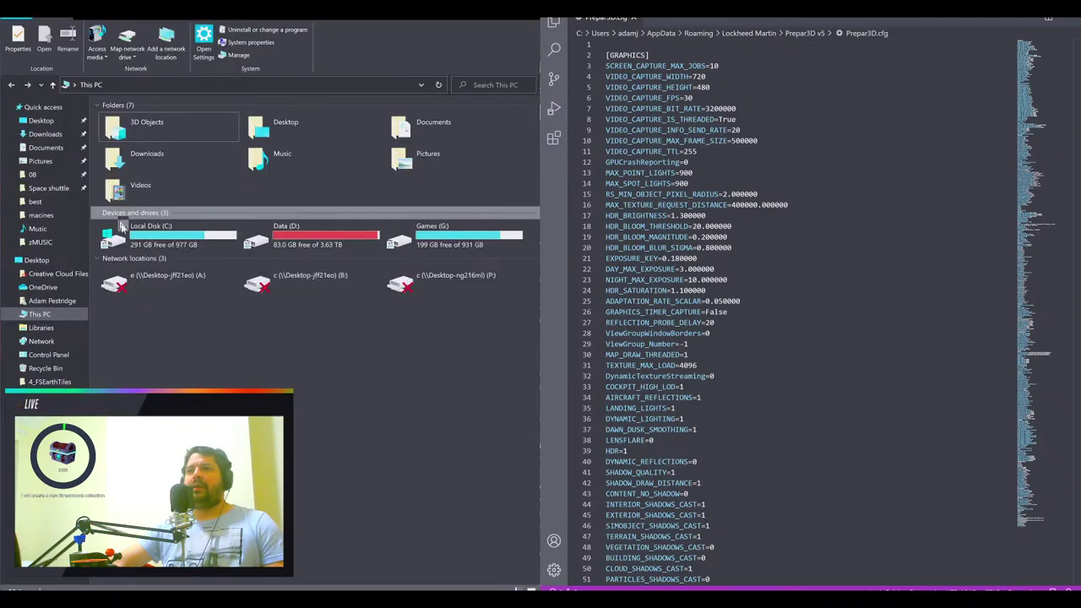
{"action": "key", "text": "super+Right"}
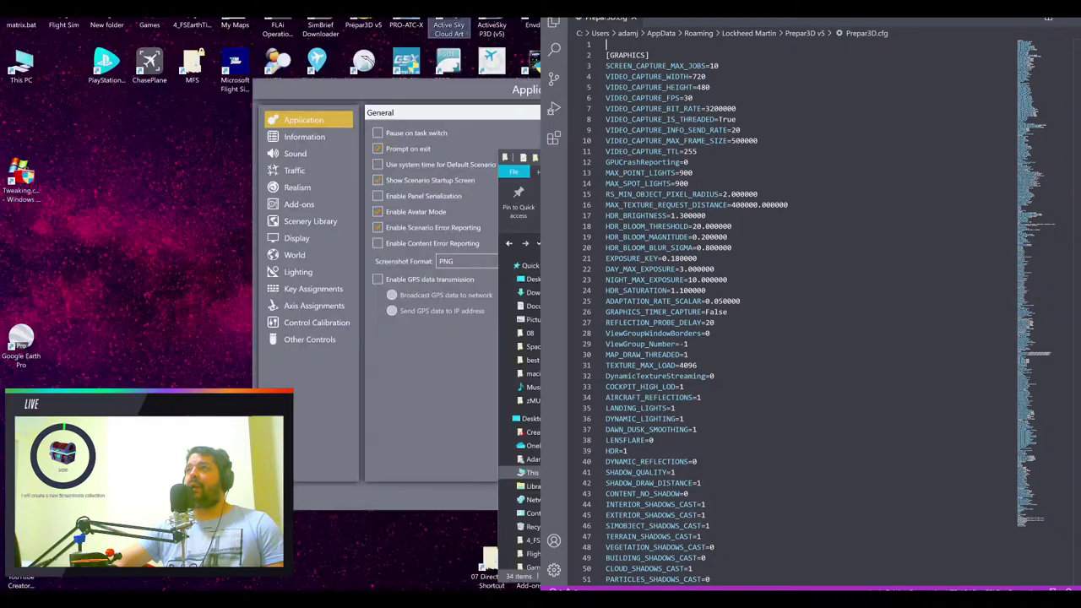
{"action": "mouse_move", "coordinate": [355, 587]}
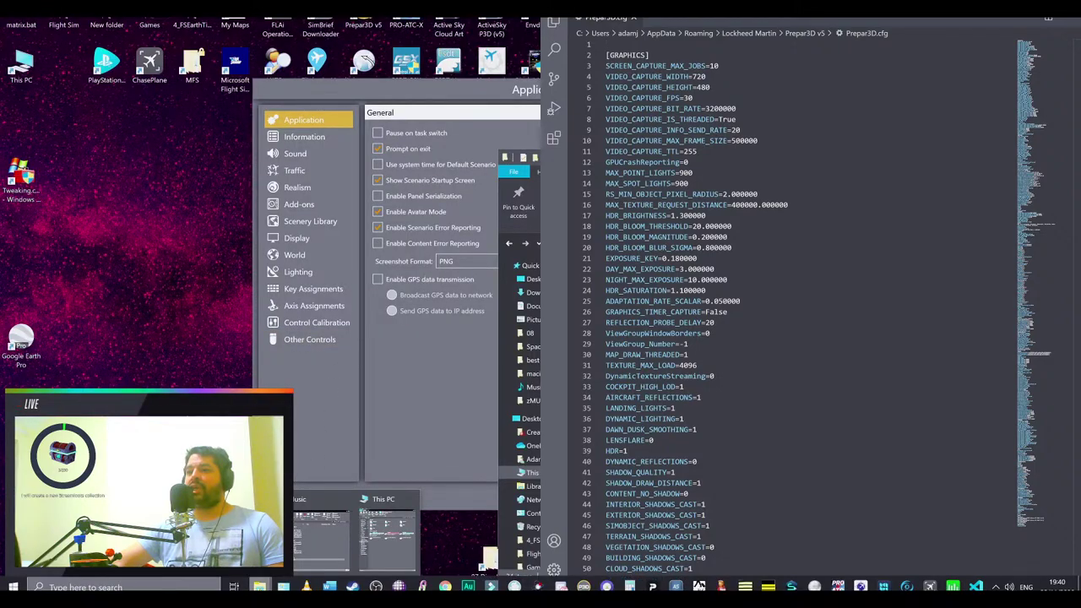
{"action": "left_click", "coordinate": [381, 553]}
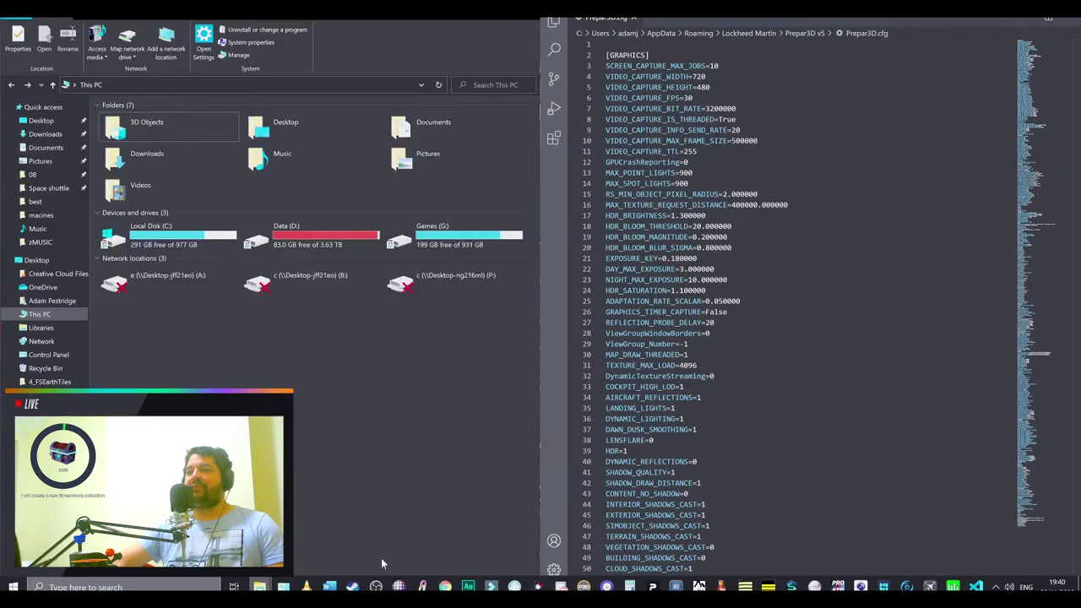
{"action": "double_click", "coordinate": [345, 228]}
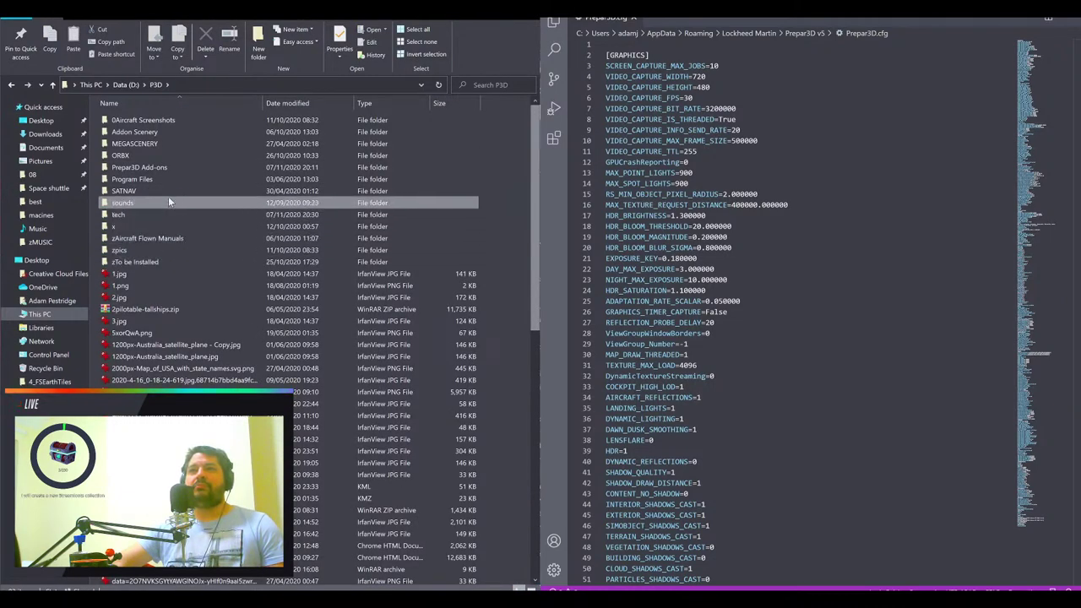
{"action": "double_click", "coordinate": [180, 167]}
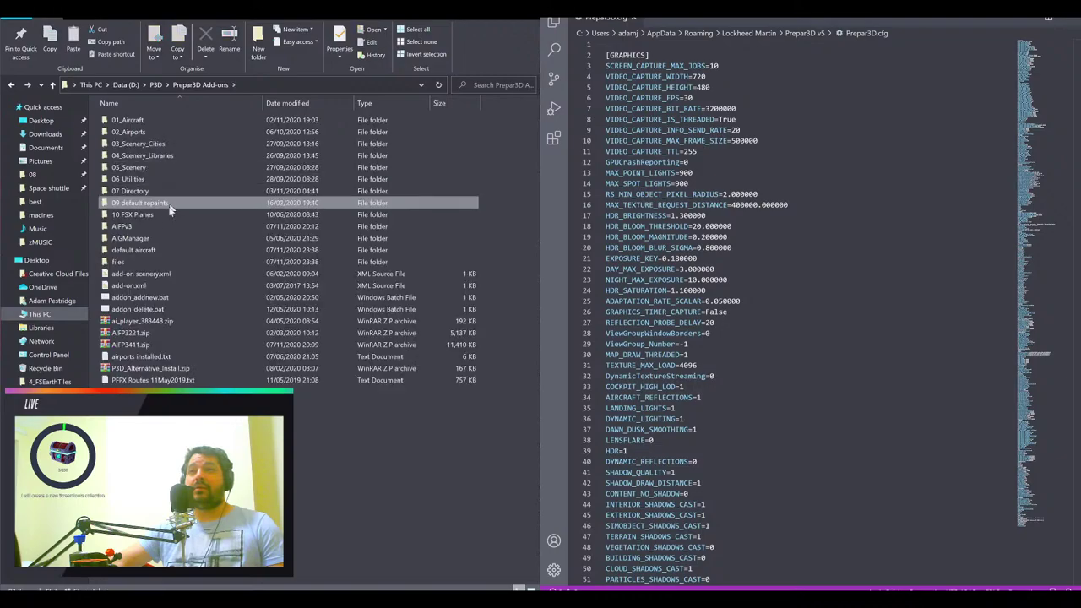
{"action": "double_click", "coordinate": [169, 262]}
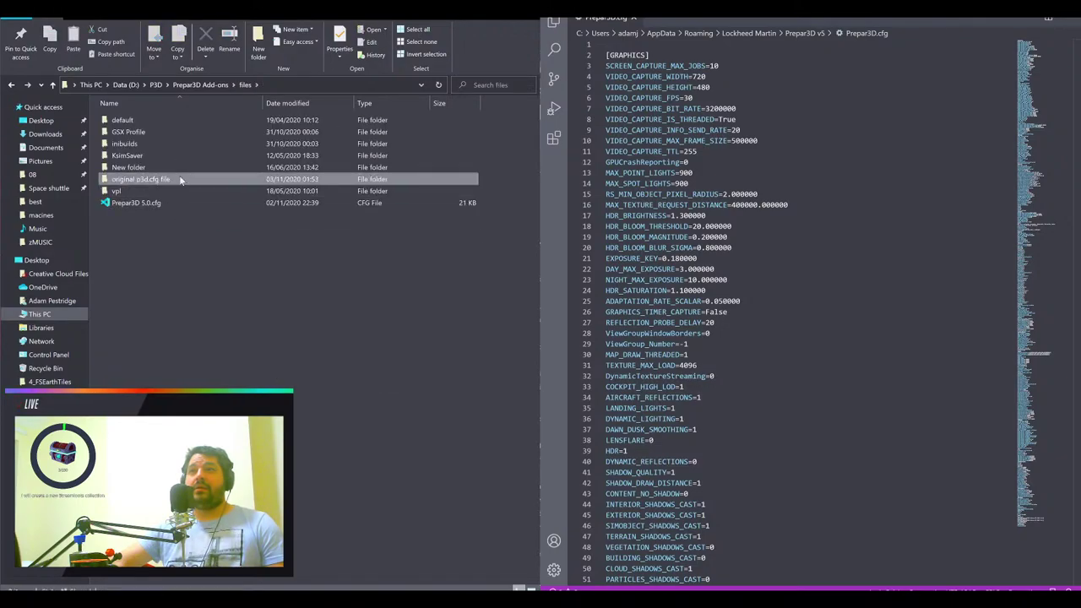
Open Prepar3D.cfg from the original p3d.cfg file folder in the editor, clear away Explorer, and switch back to the Prepar3D v5 copy
{"action": "double_click", "coordinate": [179, 179]}
{"action": "left_click", "coordinate": [178, 120]}
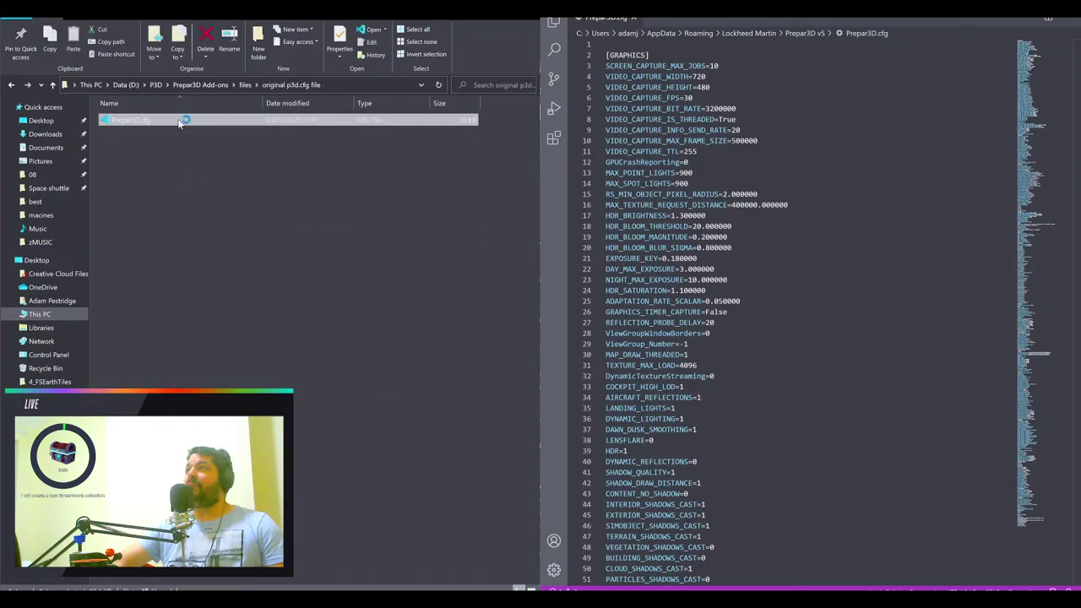
{"action": "key", "text": "super+Down"}
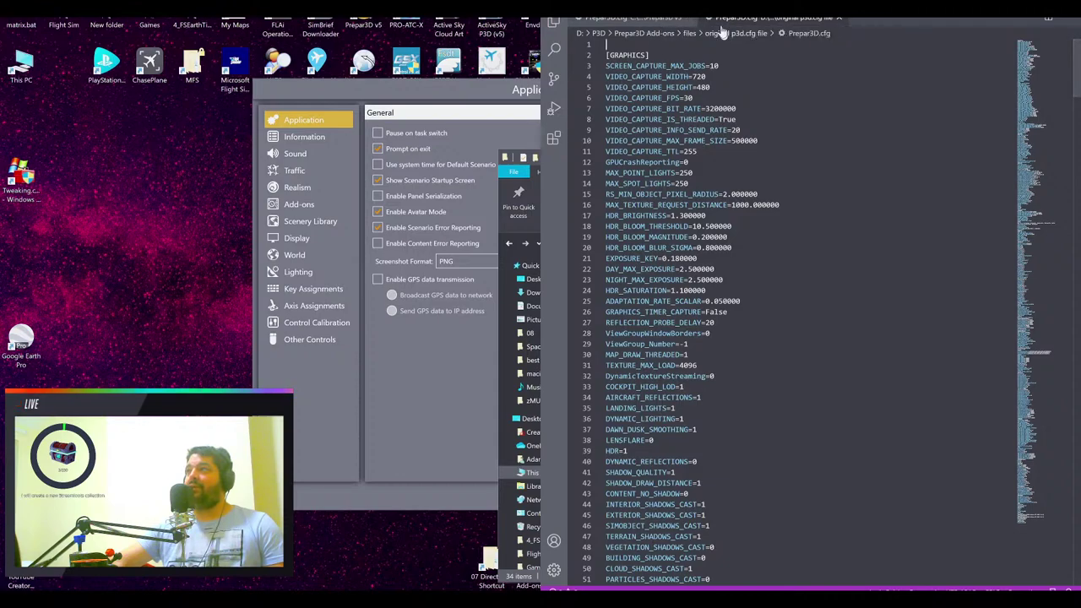
{"action": "left_click", "coordinate": [639, 18]}
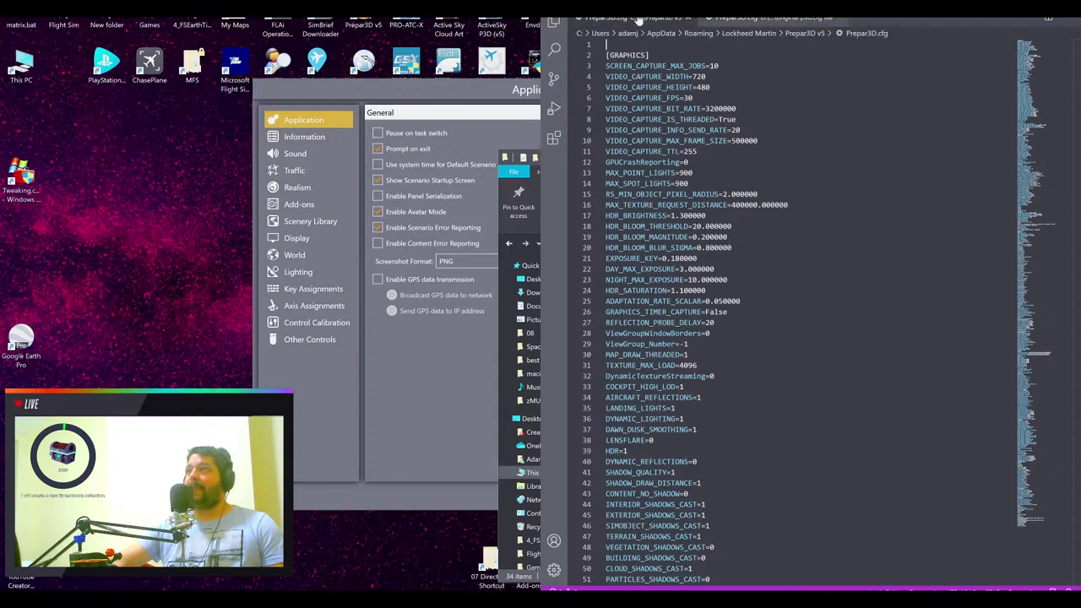
Close the original Prepar3D.cfg in the code editor and reopen it from the original p3d.cfg file folder in Notepad
{"action": "left_click", "coordinate": [802, 23]}
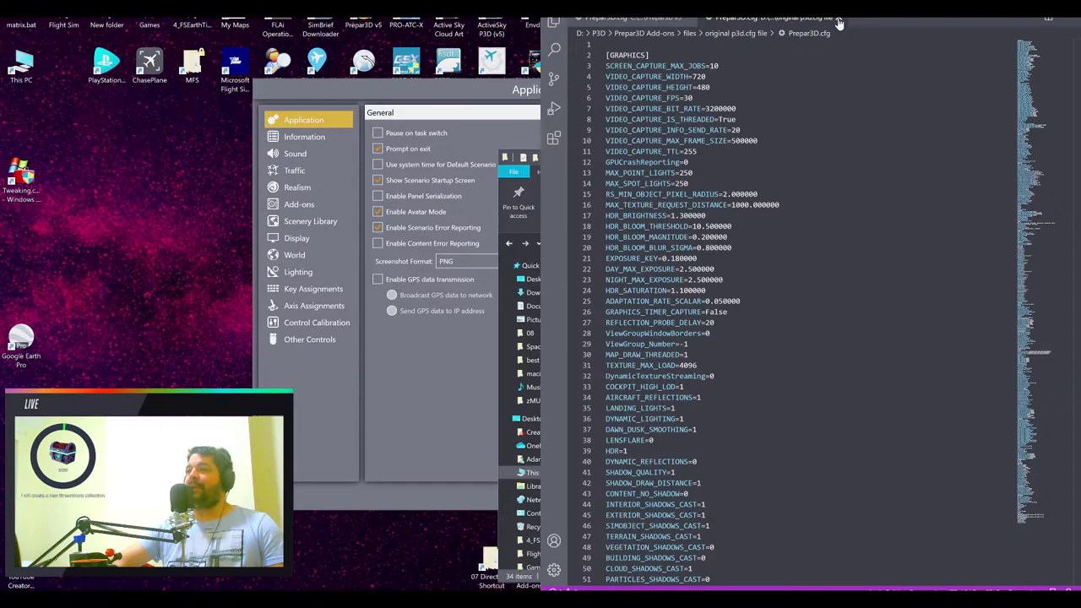
{"action": "left_click", "coordinate": [839, 24]}
{"action": "mouse_move", "coordinate": [260, 586]}
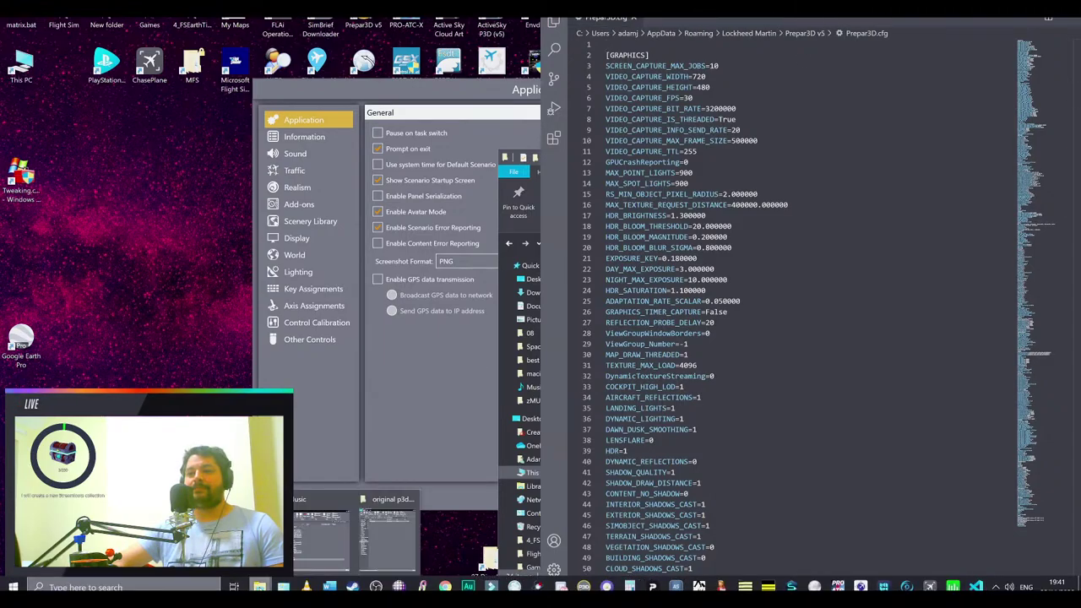
{"action": "left_click", "coordinate": [390, 538]}
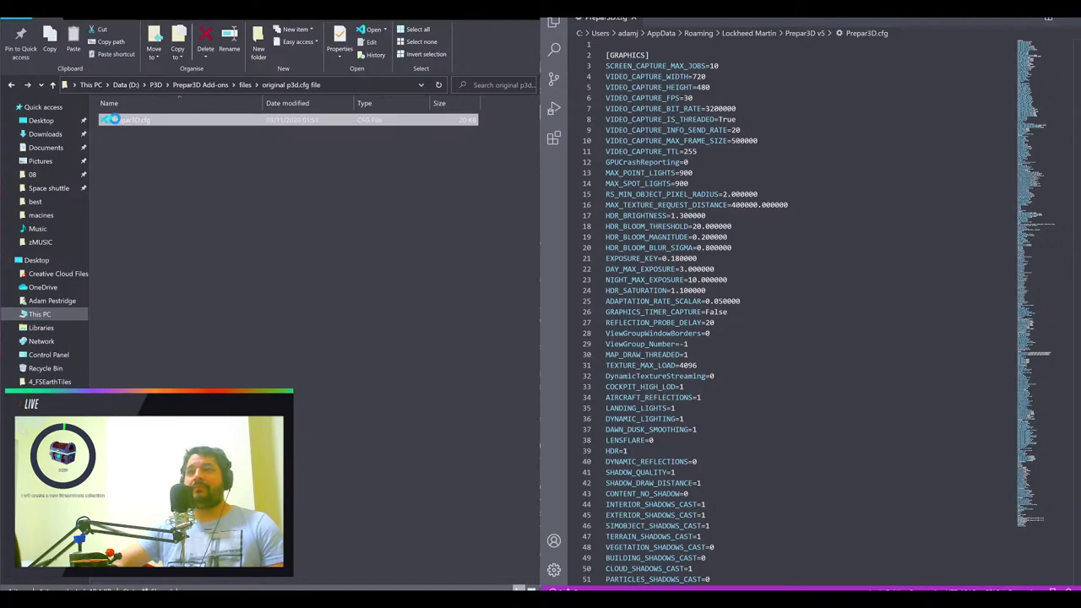
{"action": "right_click", "coordinate": [114, 119]}
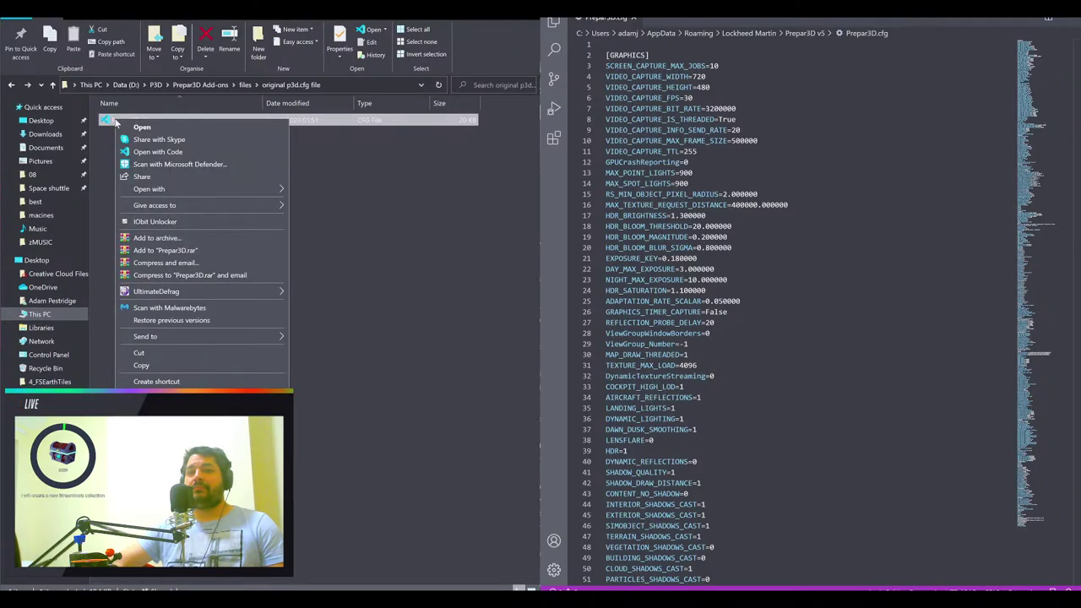
{"action": "mouse_move", "coordinate": [272, 193]}
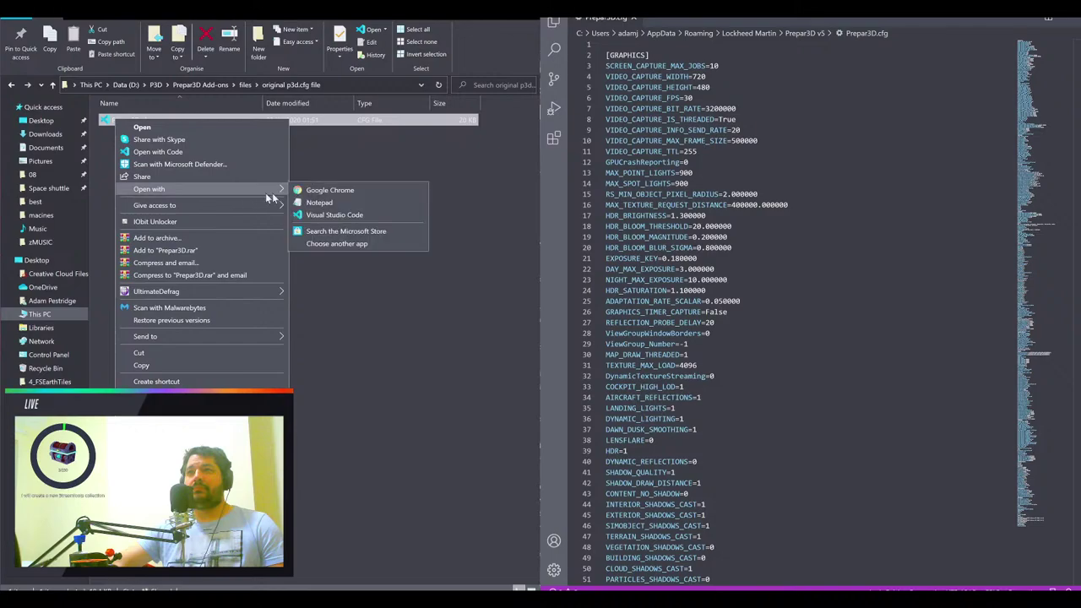
{"action": "left_click", "coordinate": [338, 201]}
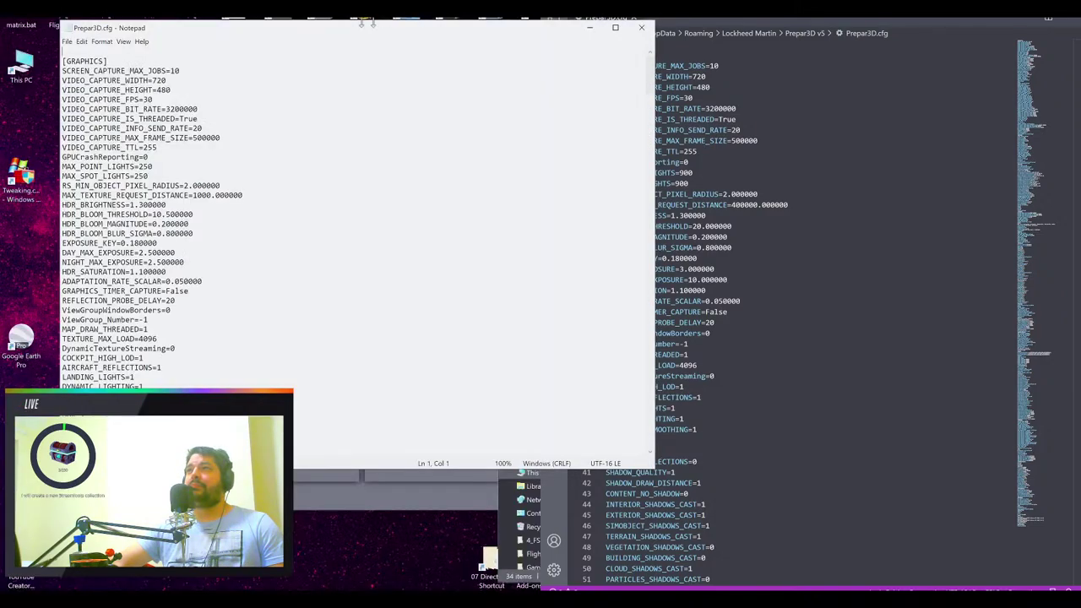
Place the original file's Notepad window beside the code editor and highlight its lines from [GRAPHICS] through VIDEO_CAPTURE_TTL
{"action": "left_click_drag", "start_coordinate": [391, 43], "coordinate": [391, 43]}
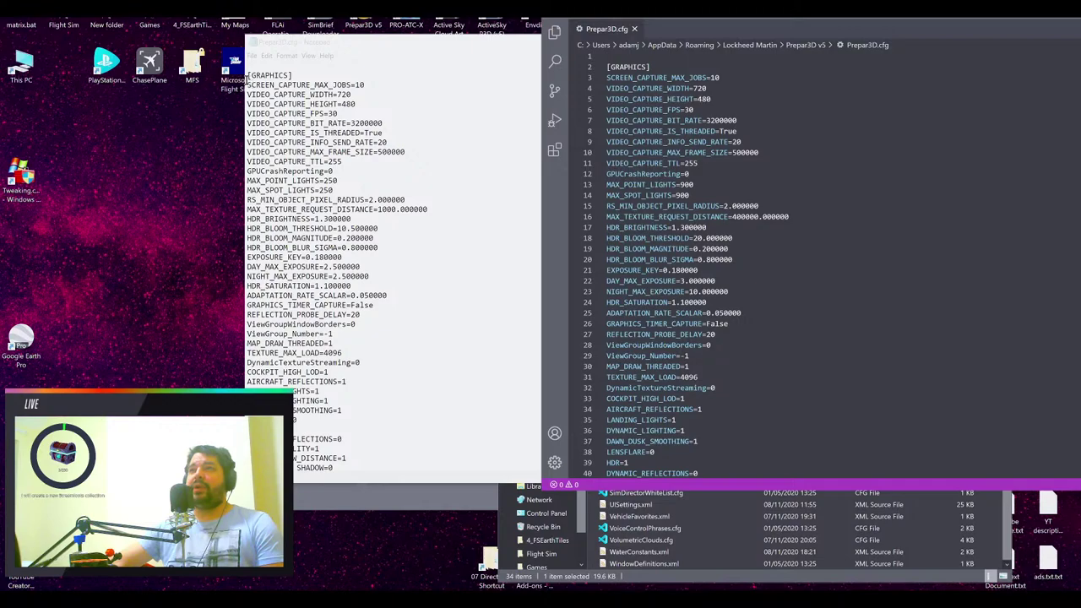
{"action": "left_click_drag", "start_coordinate": [249, 76], "coordinate": [362, 163]}
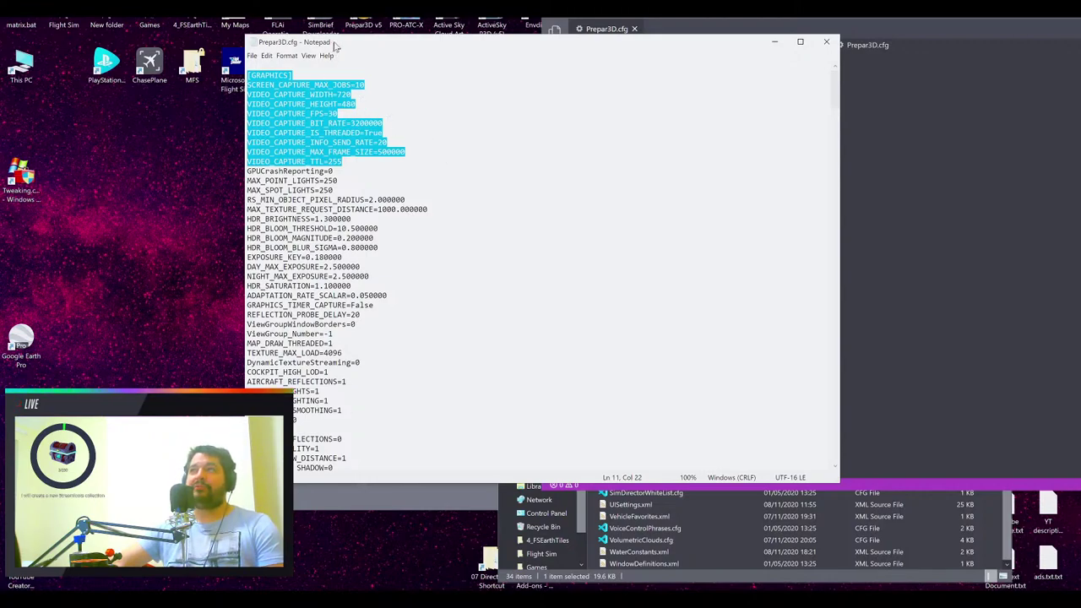
{"action": "left_click_drag", "start_coordinate": [333, 43], "coordinate": [433, 41]}
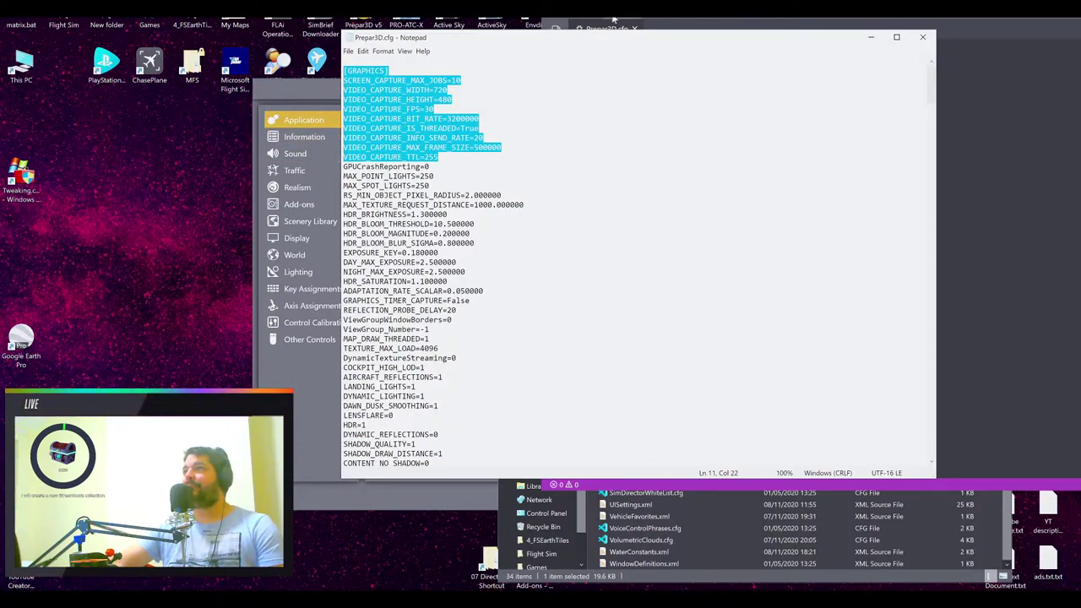
{"action": "left_click", "coordinate": [777, 27]}
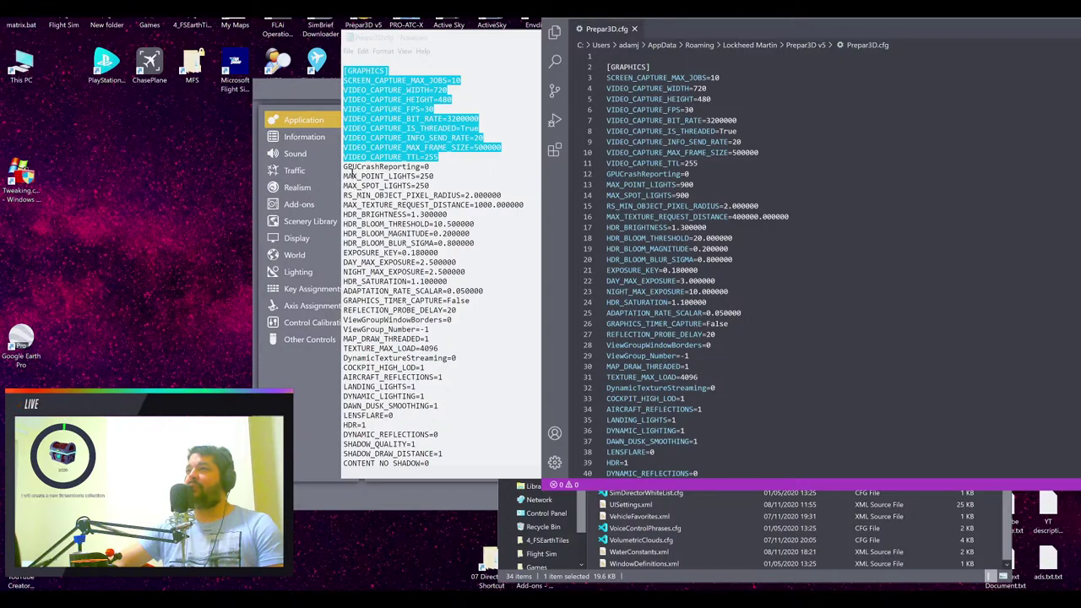
Compare MAX_POINT_LIGHTS, MAX_SPOT_LIGHTS and MAX_TEXTURE_REQUEST_DISTANCE between the original and tweaked files by highlighting them in both
{"action": "left_click", "coordinate": [346, 175]}
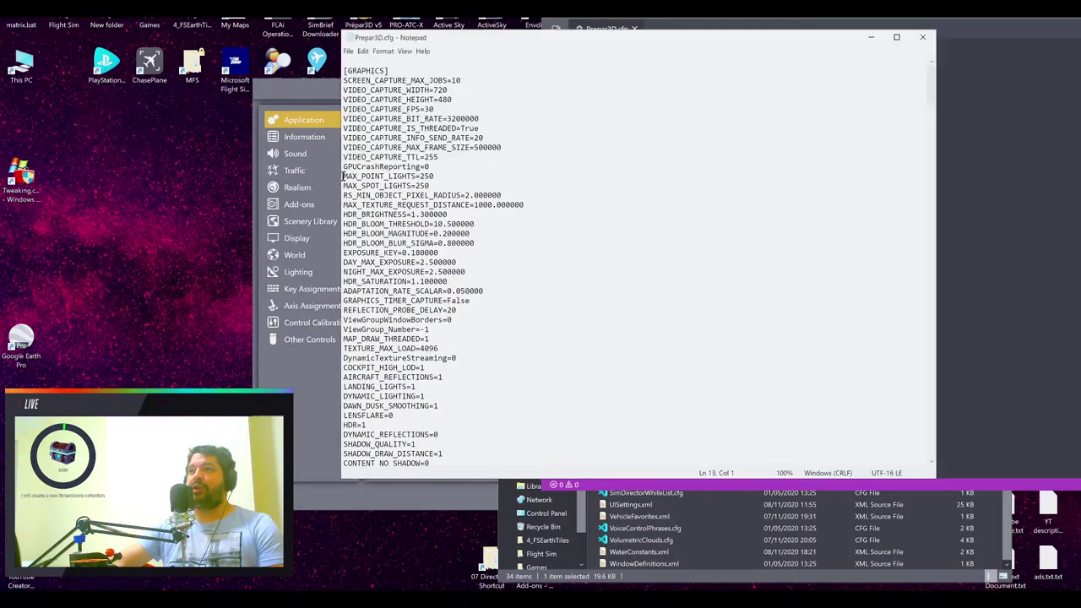
{"action": "left_click_drag", "start_coordinate": [347, 176], "coordinate": [455, 186]}
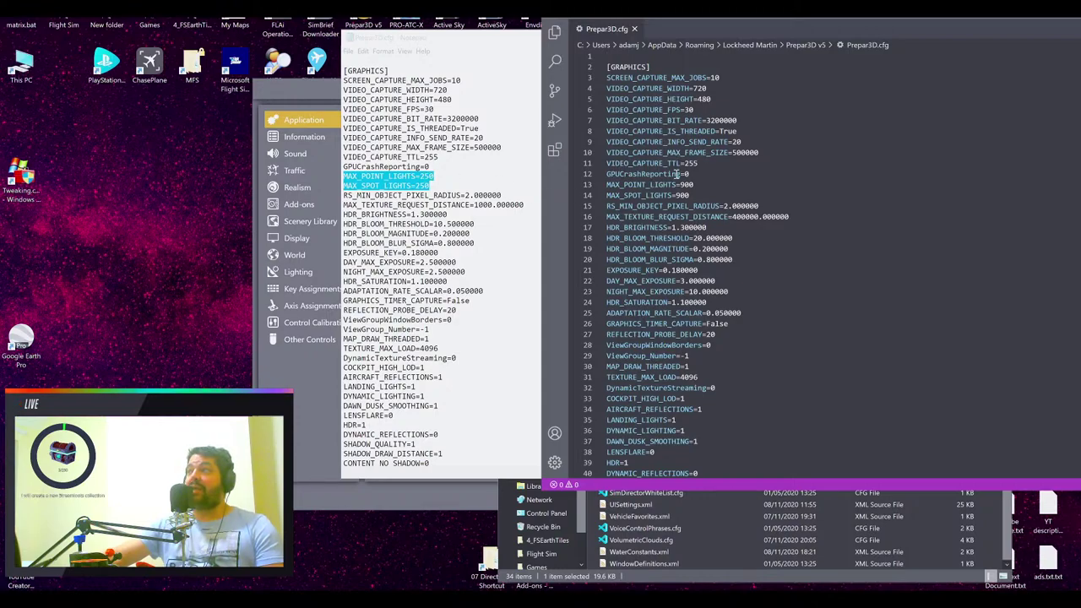
{"action": "left_click_drag", "start_coordinate": [691, 195], "coordinate": [598, 189]}
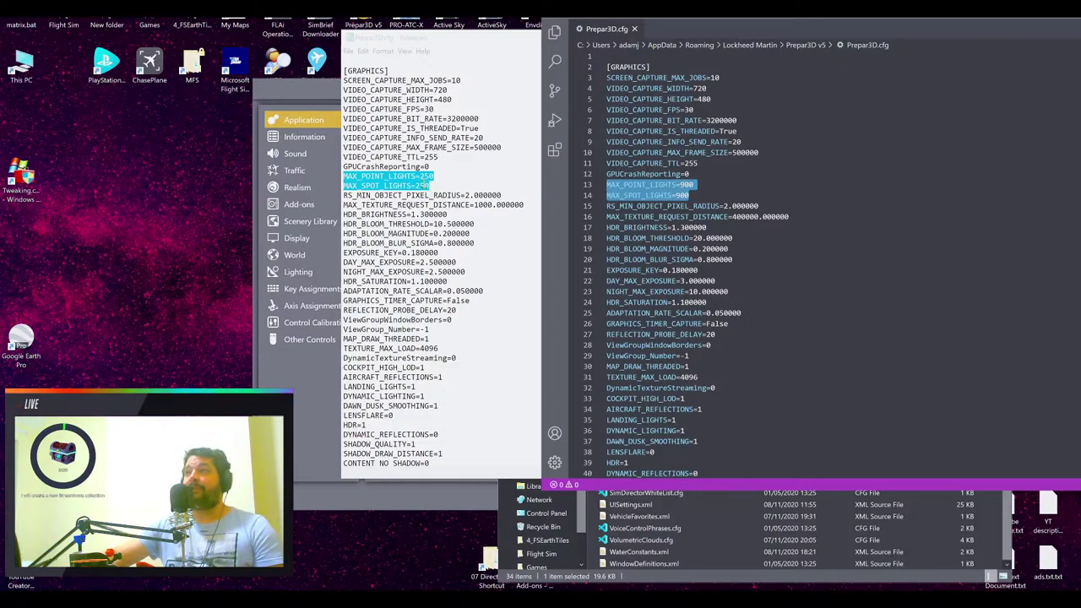
{"action": "left_click", "coordinate": [348, 205]}
{"action": "left_click_drag", "start_coordinate": [348, 205], "coordinate": [530, 203]}
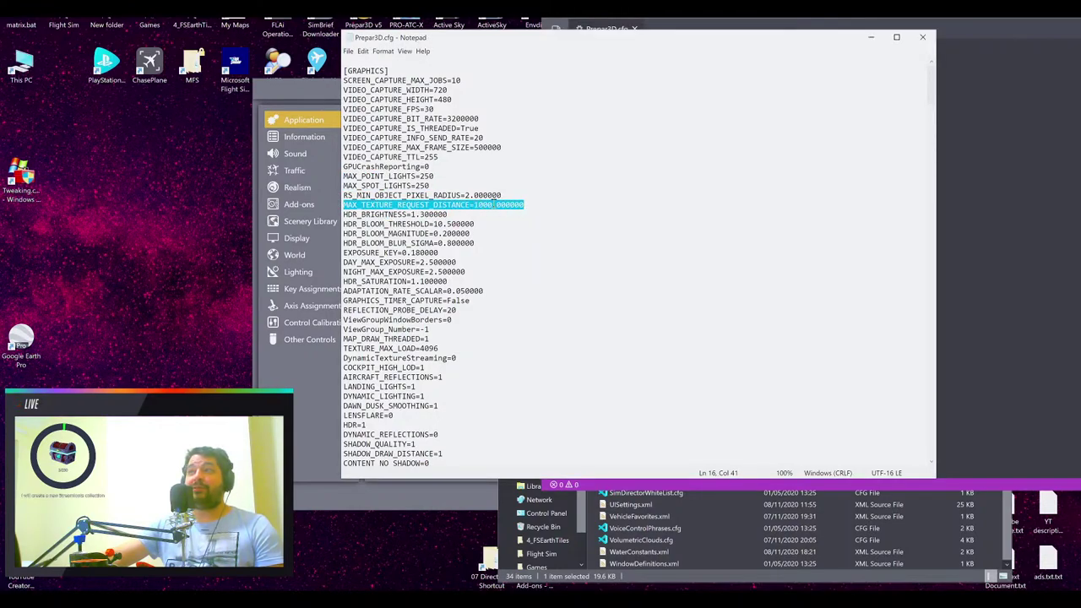
{"action": "left_click", "coordinate": [862, 19]}
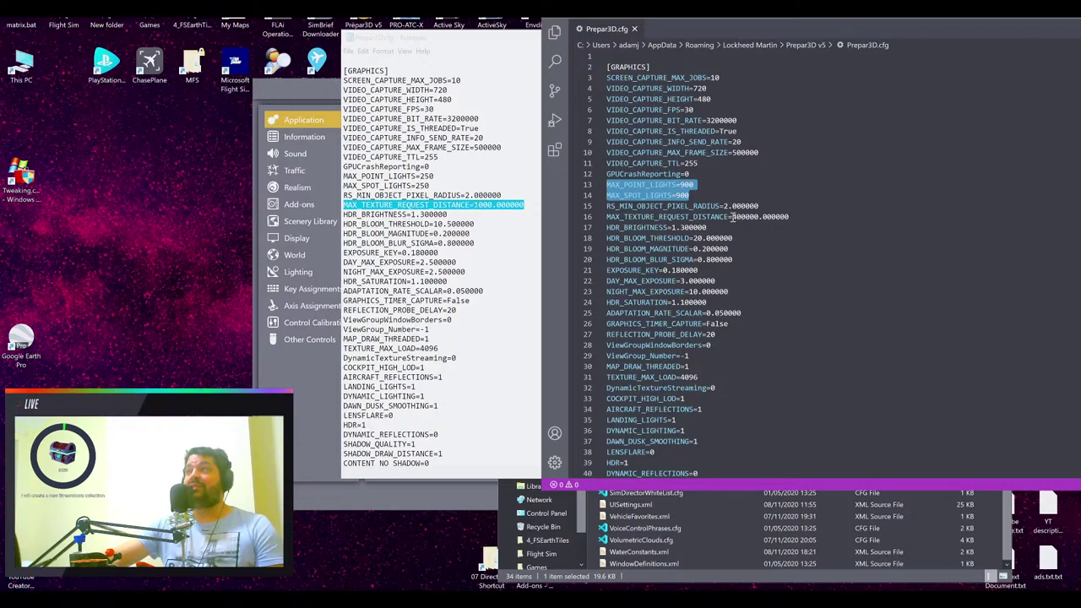
{"action": "left_click_drag", "start_coordinate": [732, 217], "coordinate": [759, 219]}
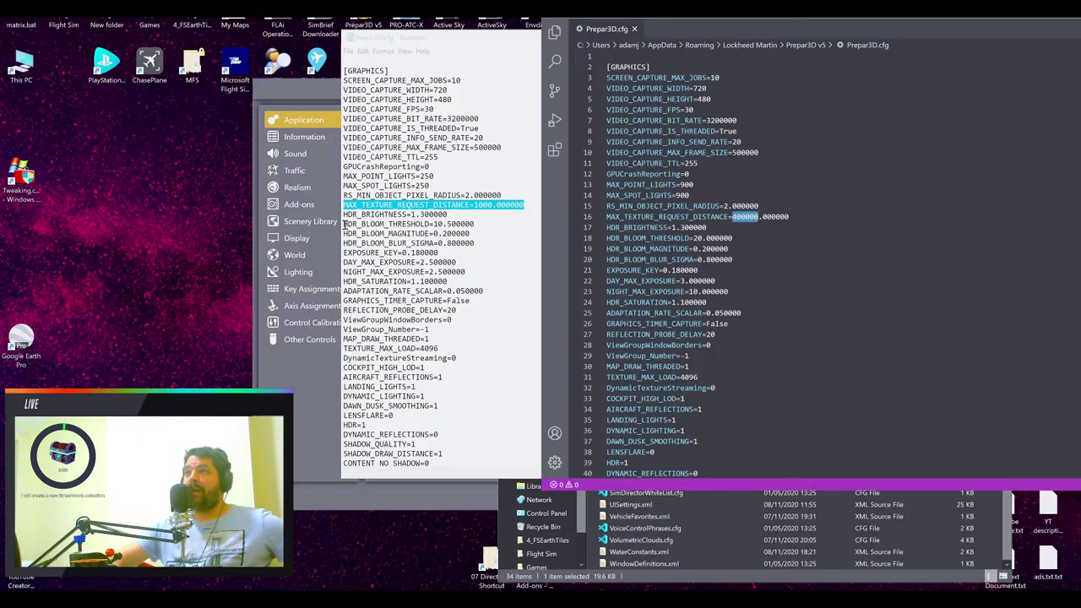
Compare the HDR_BLOOM entries and the day and night MAX_EXPOSURE values between the original and tweaked files
{"action": "left_click", "coordinate": [344, 224]}
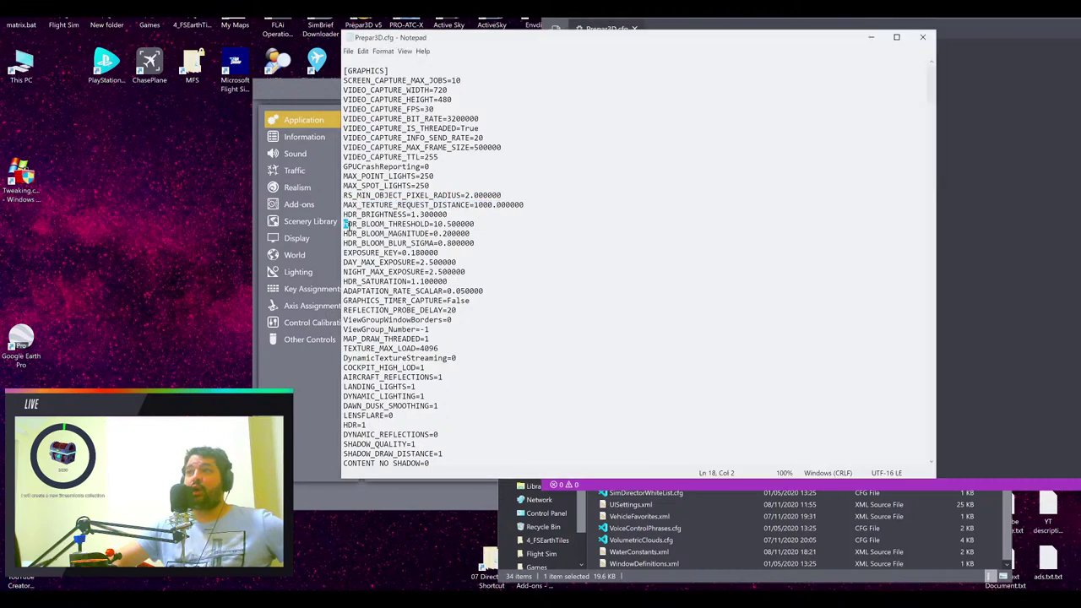
{"action": "left_click_drag", "start_coordinate": [345, 224], "coordinate": [493, 244]}
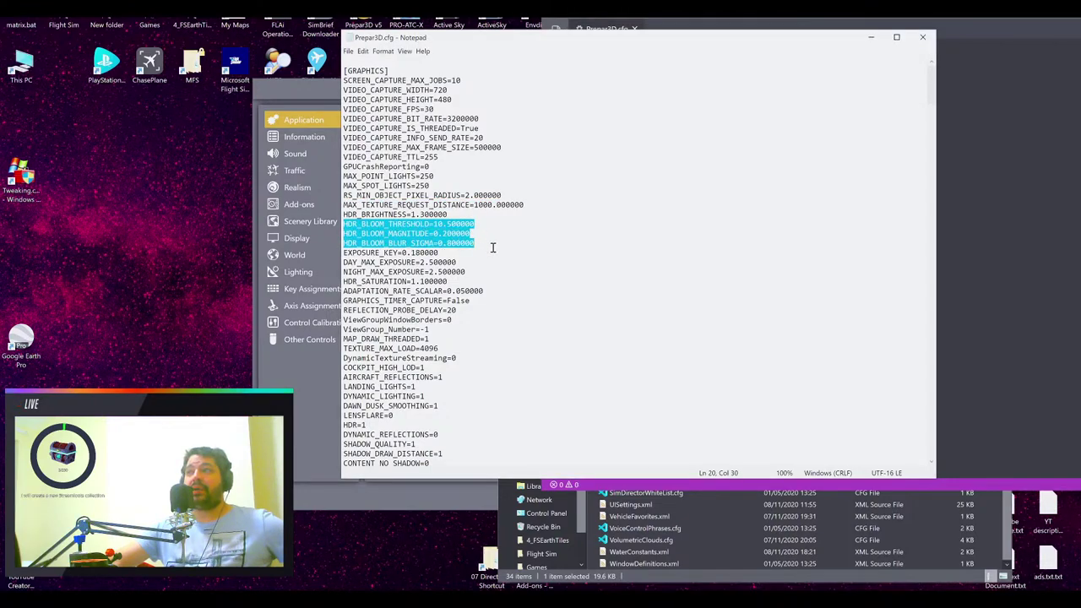
{"action": "left_click", "coordinate": [836, 18]}
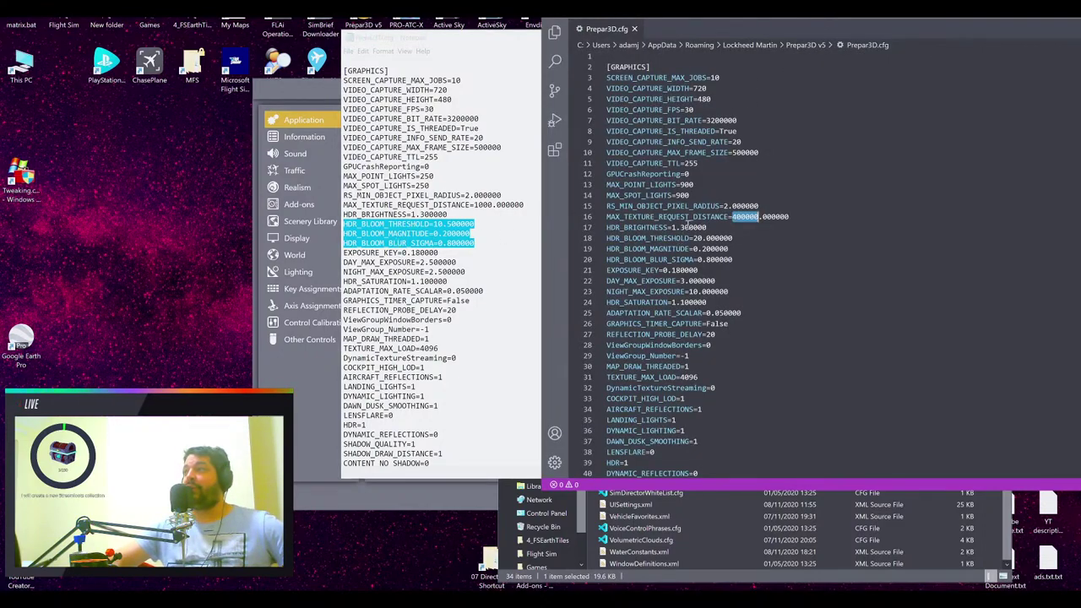
{"action": "left_click_drag", "start_coordinate": [694, 238], "coordinate": [730, 250]}
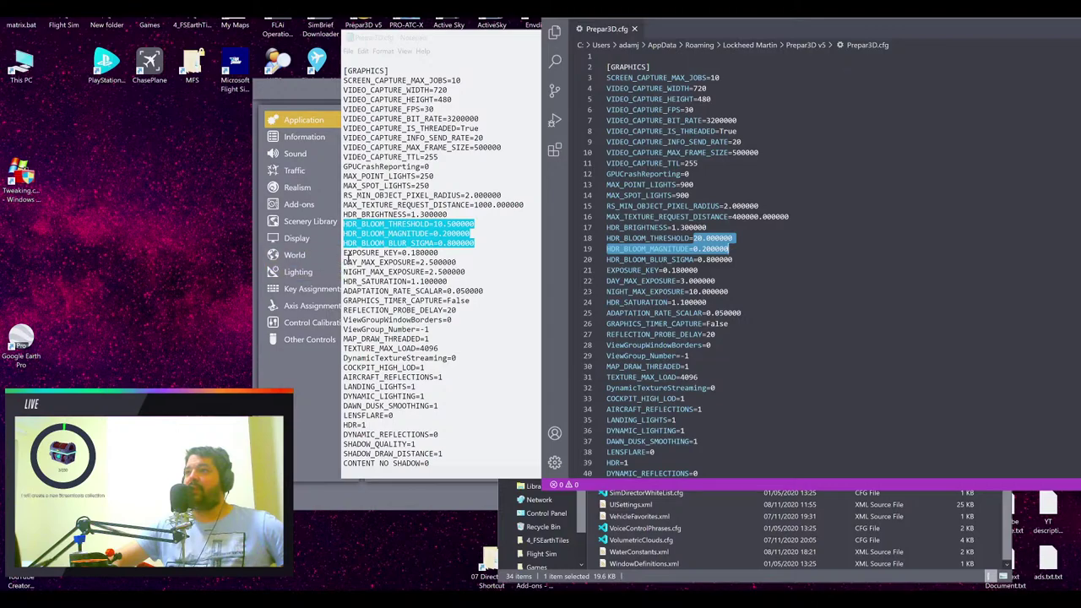
{"action": "left_click_drag", "start_coordinate": [345, 263], "coordinate": [485, 273]}
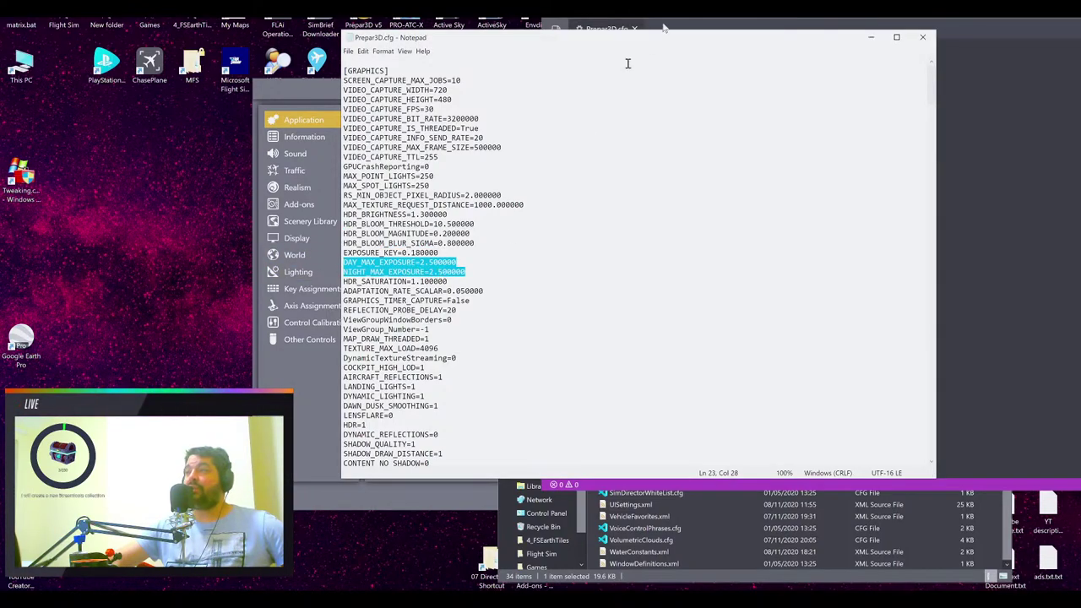
{"action": "left_click", "coordinate": [830, 23]}
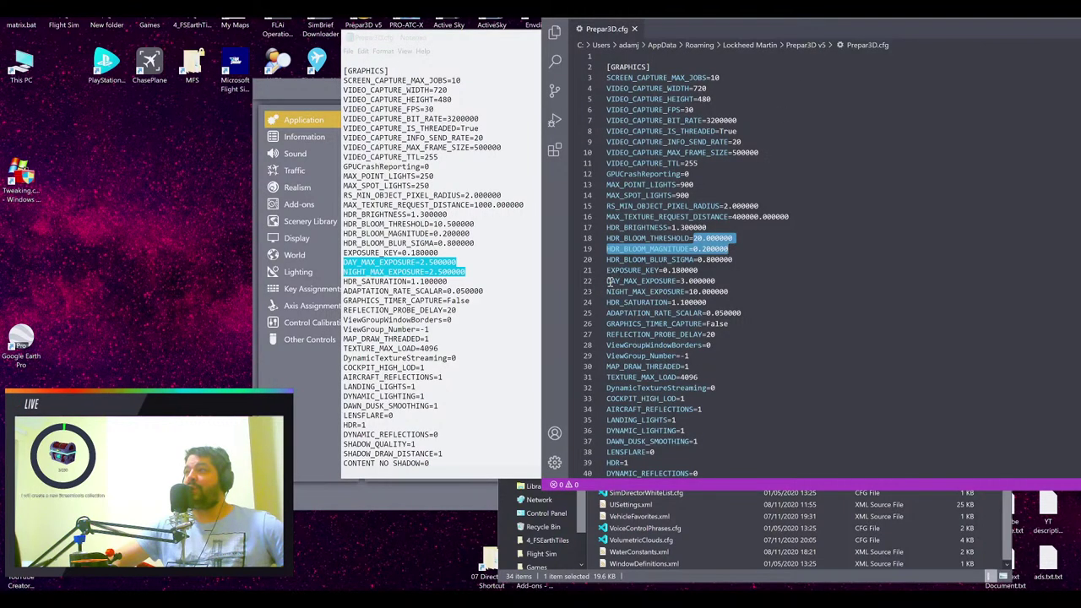
{"action": "mouse_move", "coordinate": [606, 279]}
{"action": "left_mouse_down"}
{"action": "mouse_move", "coordinate": [727, 281]}
{"action": "mouse_move", "coordinate": [604, 290]}
{"action": "left_mouse_up"}
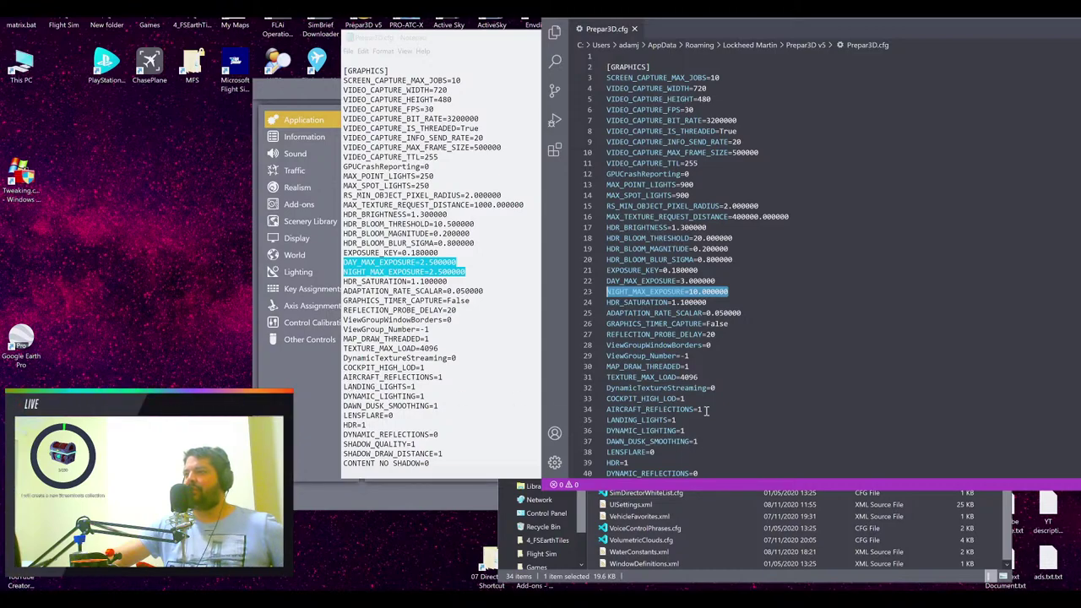
Set HDR to 0 in the original file in Notepad, restore it to 1, and highlight the HDR line
{"action": "scroll", "coordinate": [701, 405], "scroll_direction": "down", "scroll_amount": 5}
{"action": "scroll", "coordinate": [373, 295], "scroll_direction": "down", "scroll_amount": 3}
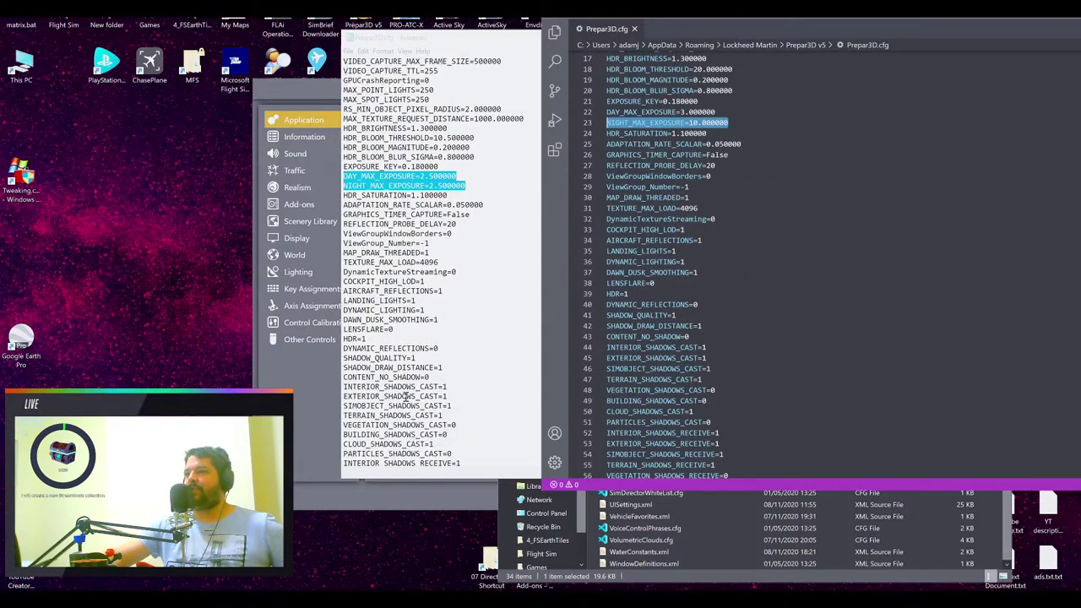
{"action": "left_click", "coordinate": [378, 338]}
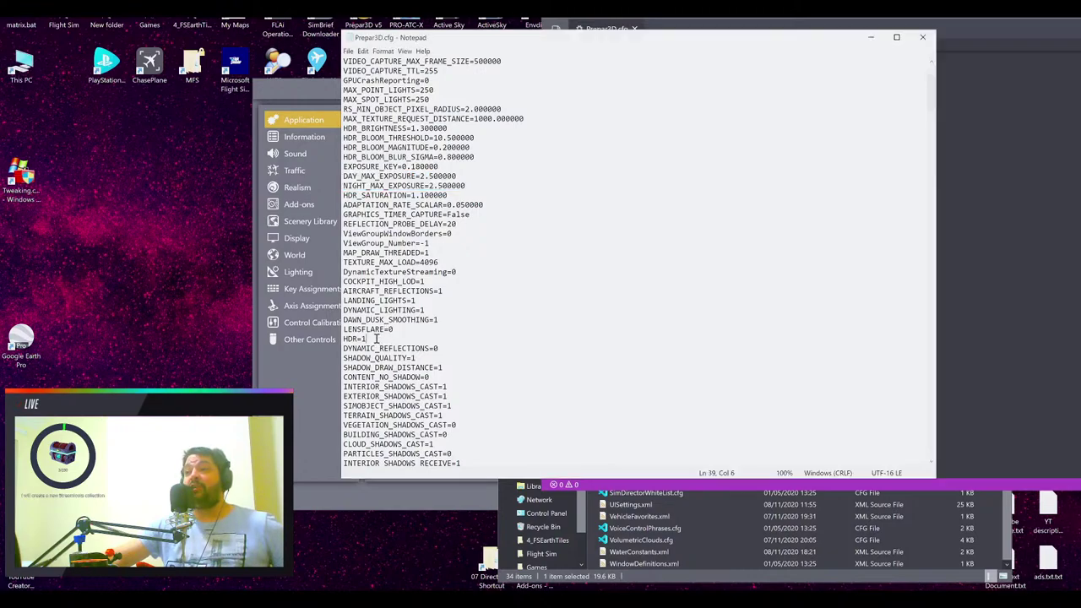
{"action": "left_click_drag", "start_coordinate": [371, 338], "coordinate": [340, 338]}
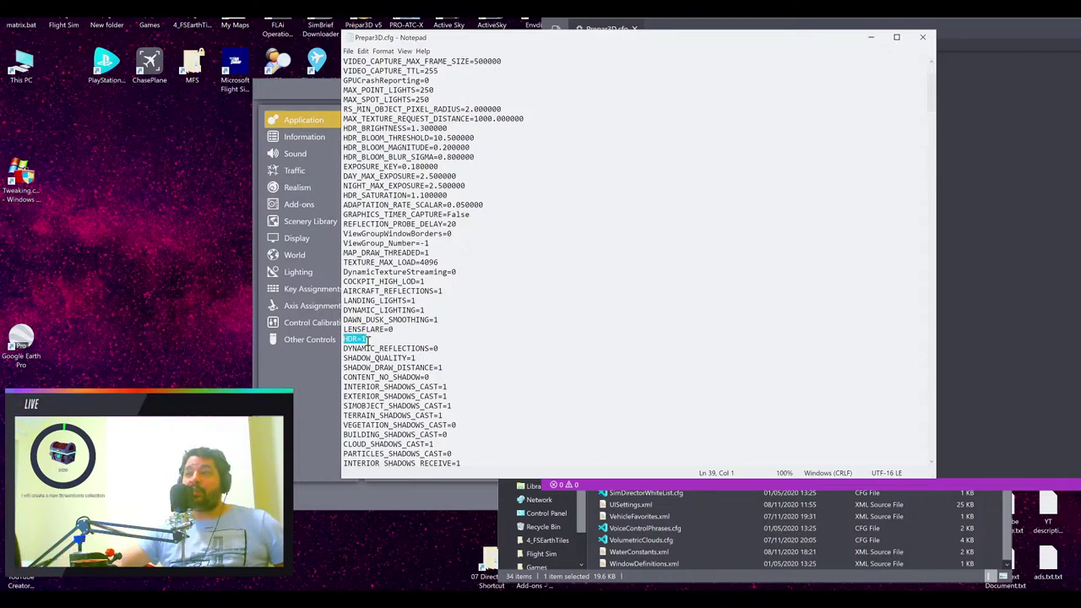
{"action": "left_click_drag", "start_coordinate": [368, 339], "coordinate": [363, 338]}
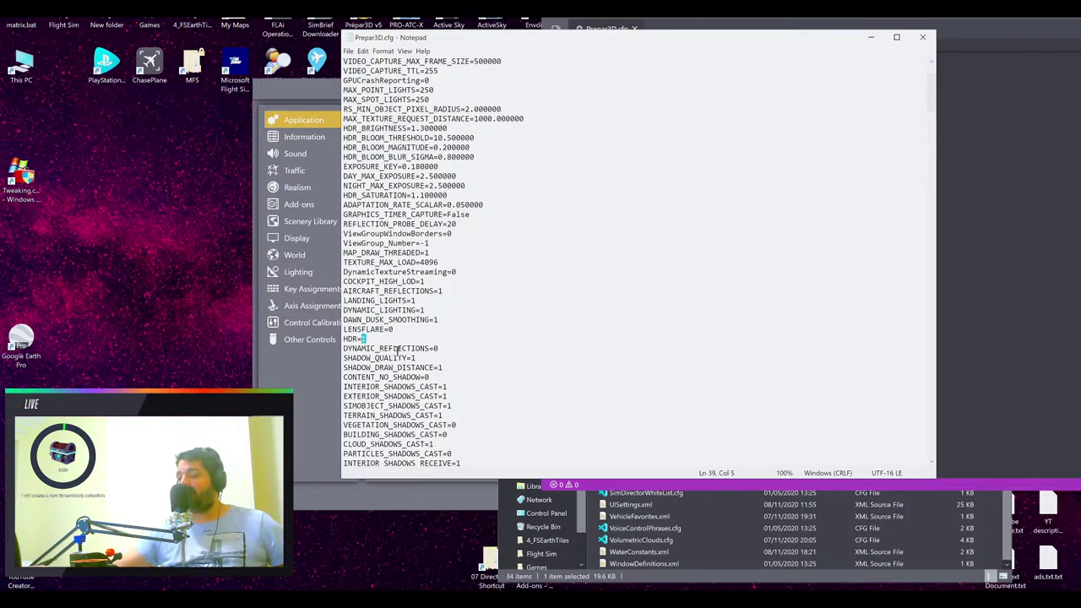
{"action": "type", "text": "0"}
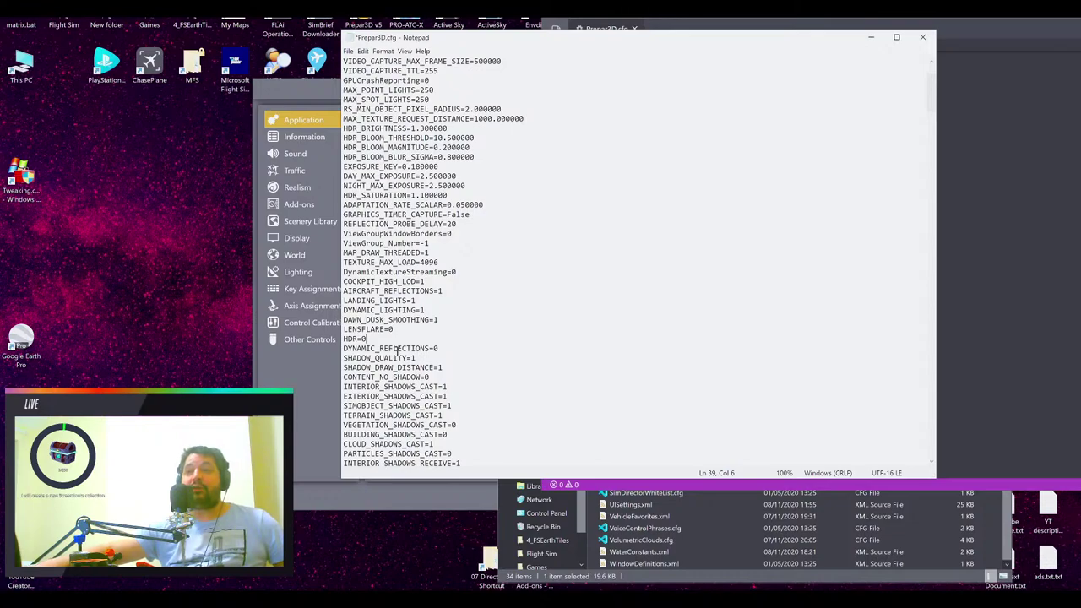
{"action": "key", "text": "BackSpace"}
{"action": "type", "text": "1"}
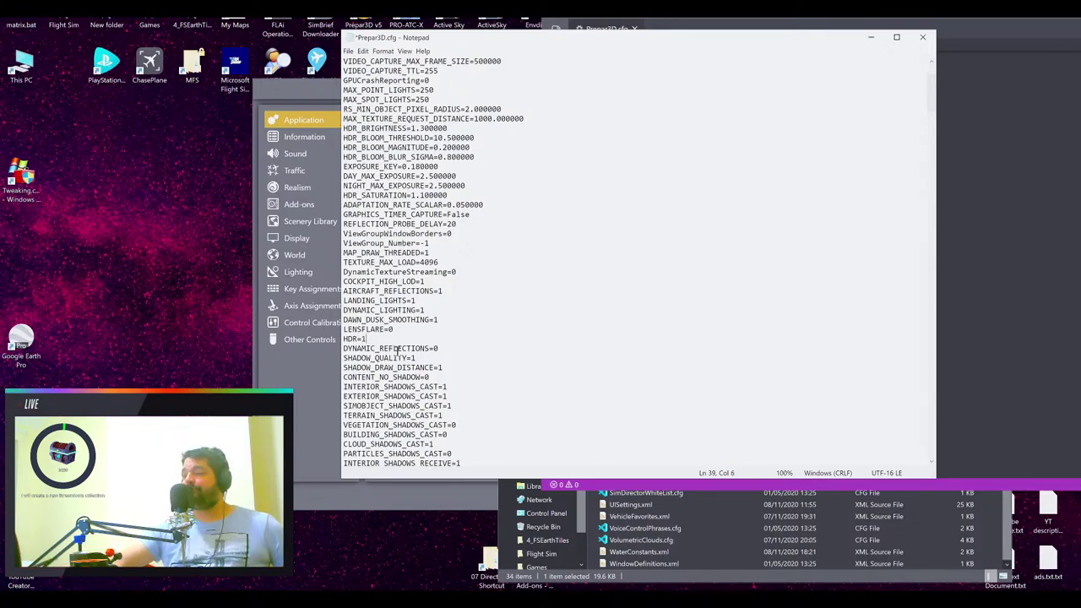
{"action": "left_click_drag", "start_coordinate": [370, 340], "coordinate": [338, 341]}
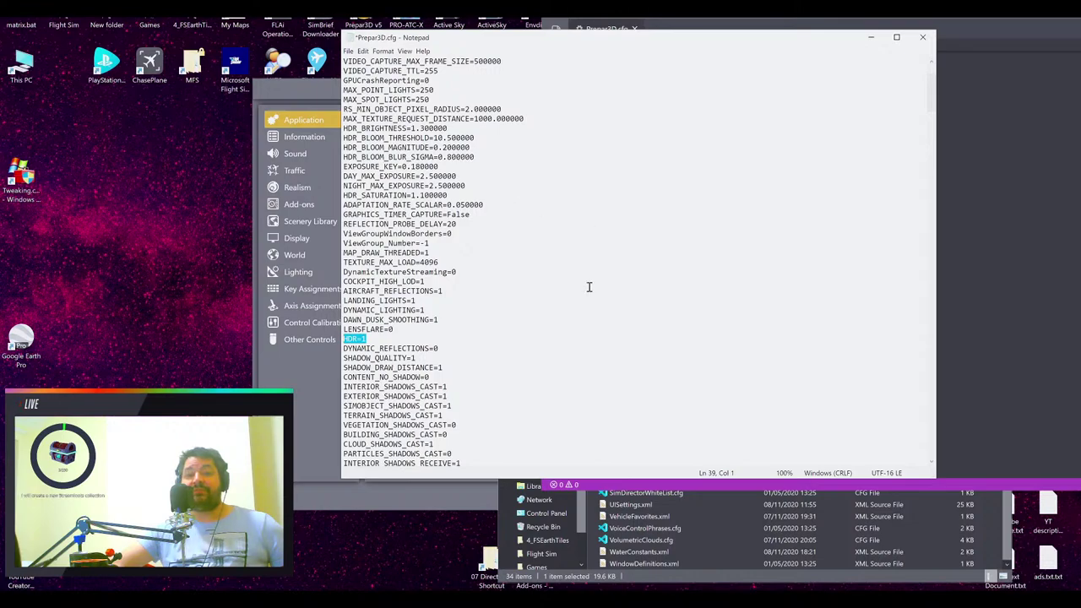
Highlight DYNAMIC_REFLECTIONS through BUILDING_SHADOWS_RECEIVE in the original file and the four SHADOW_LOG_PARTITION lines in the tweaked file to compare the shadow settings
{"action": "left_click", "coordinate": [811, 19]}
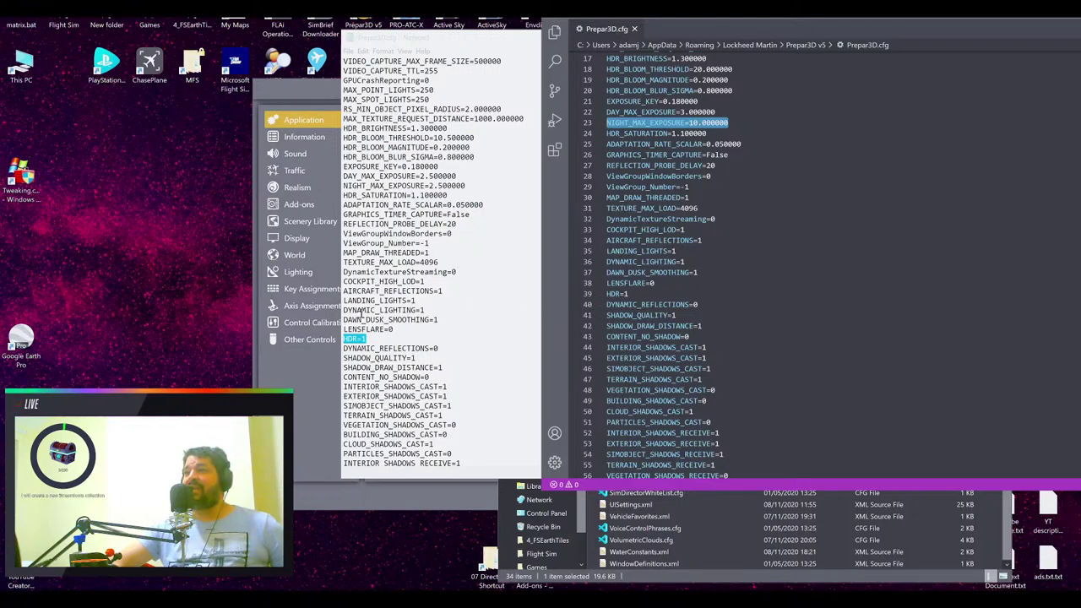
{"action": "scroll", "coordinate": [343, 325], "scroll_direction": "down", "scroll_amount": 3}
{"action": "left_click_drag", "start_coordinate": [343, 262], "coordinate": [503, 429]}
{"action": "scroll", "coordinate": [503, 430], "scroll_direction": "down", "scroll_amount": 4}
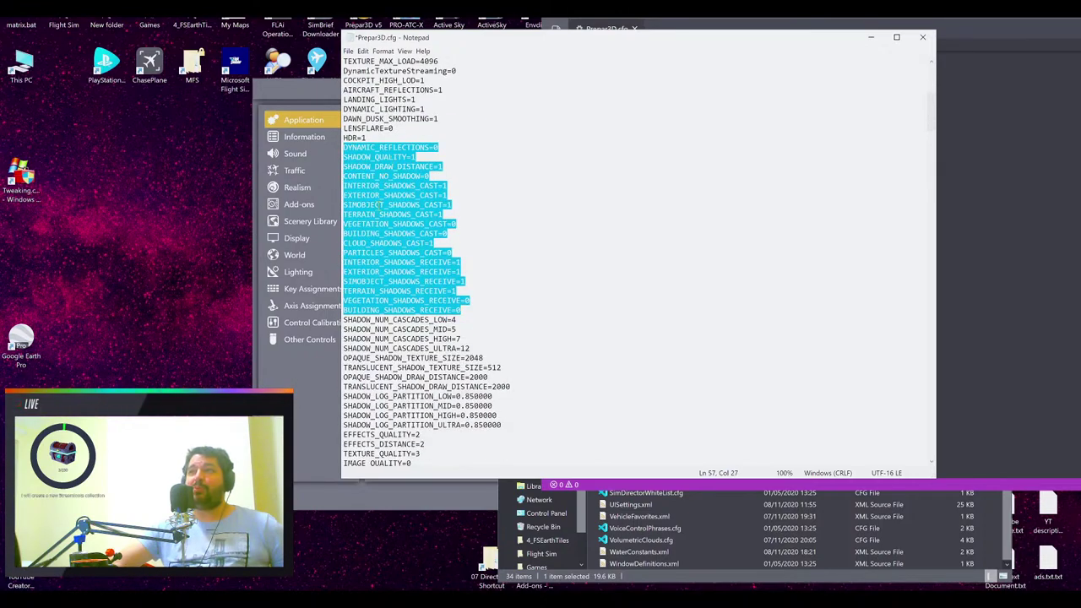
{"action": "left_click", "coordinate": [997, 18]}
{"action": "scroll", "coordinate": [723, 334], "scroll_direction": "down", "scroll_amount": 5}
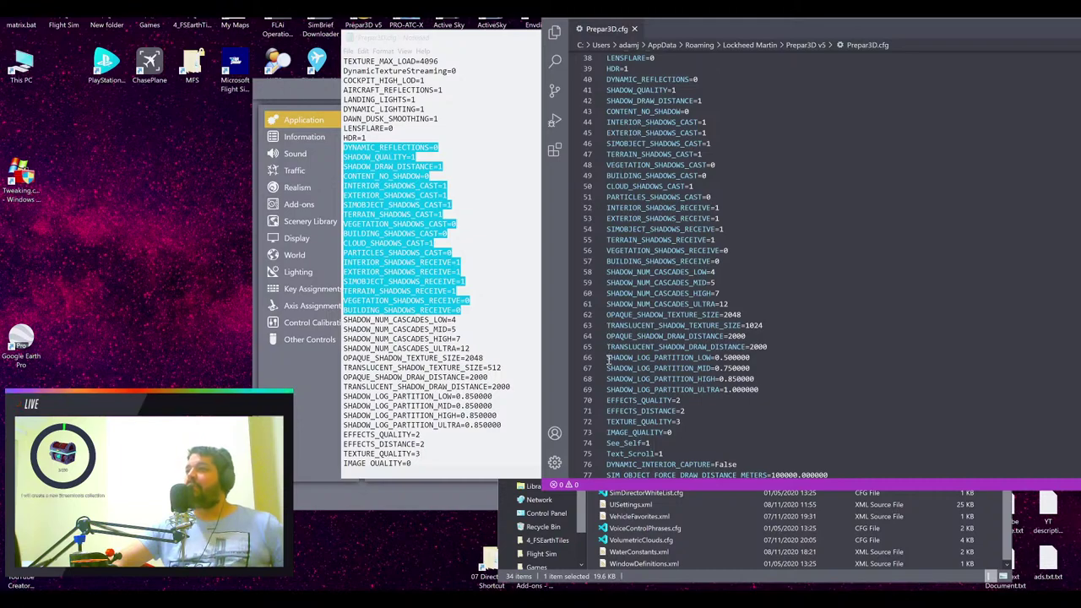
{"action": "left_click_drag", "start_coordinate": [607, 357], "coordinate": [779, 391]}
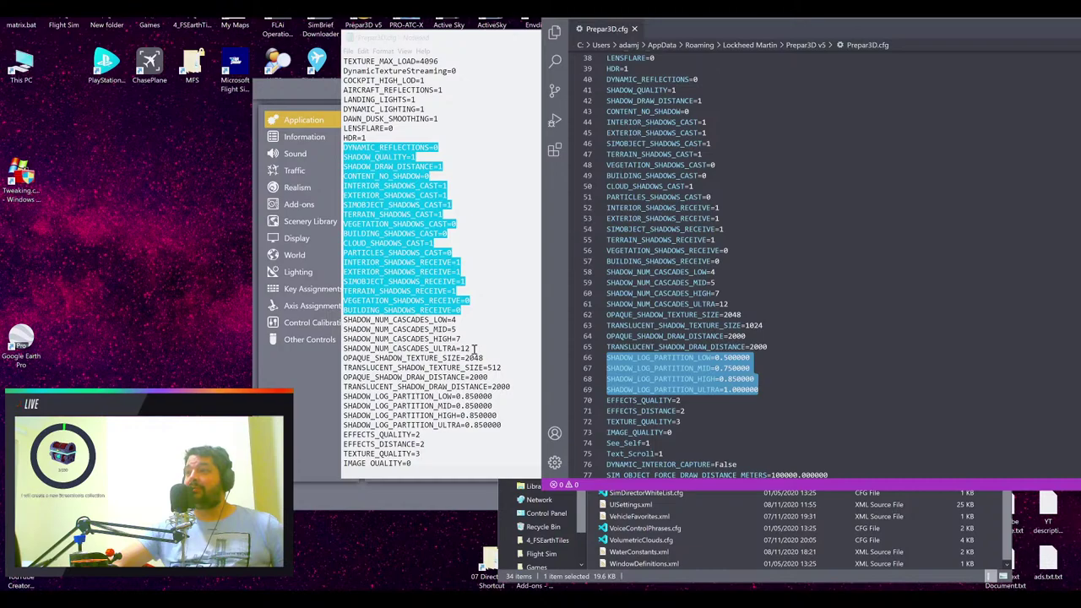
{"action": "scroll", "coordinate": [477, 403], "scroll_direction": "down", "scroll_amount": 1}
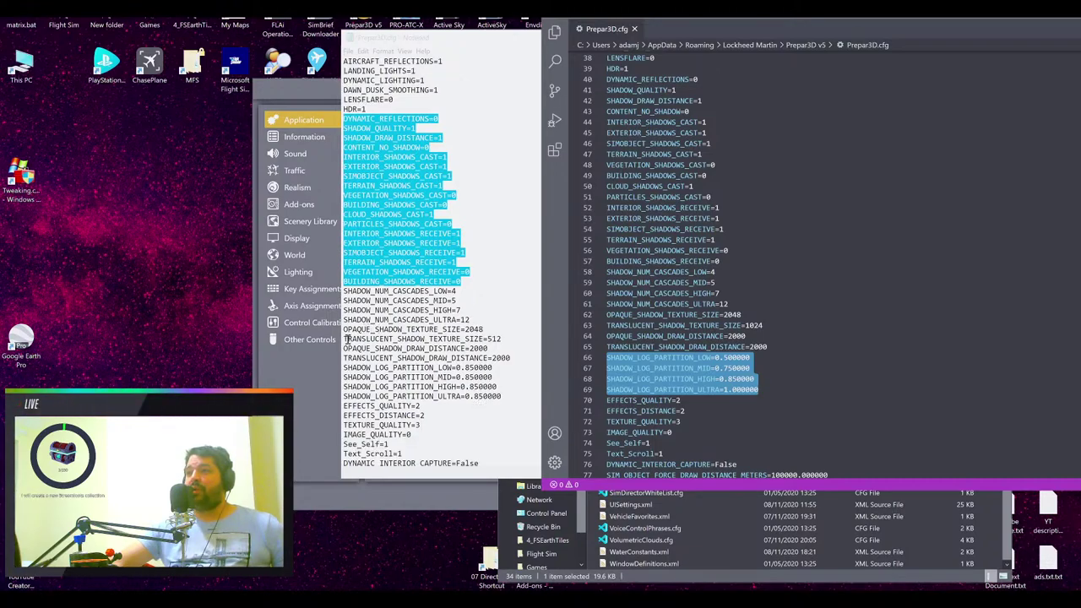
Highlight TRANSLUCENT_SHADOW_TEXTURE_SIZE and the four SHADOW_LOG_PARTITION lines in the original file to compare them with the tweaked file
{"action": "left_click_drag", "start_coordinate": [344, 340], "coordinate": [507, 337]}
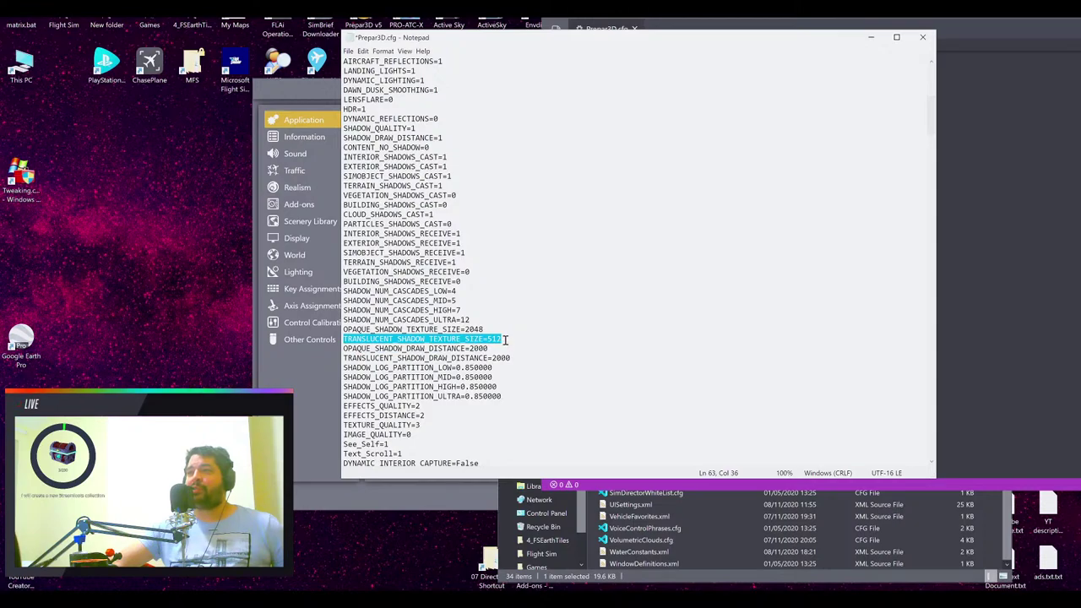
{"action": "key", "text": "alt+Tab"}
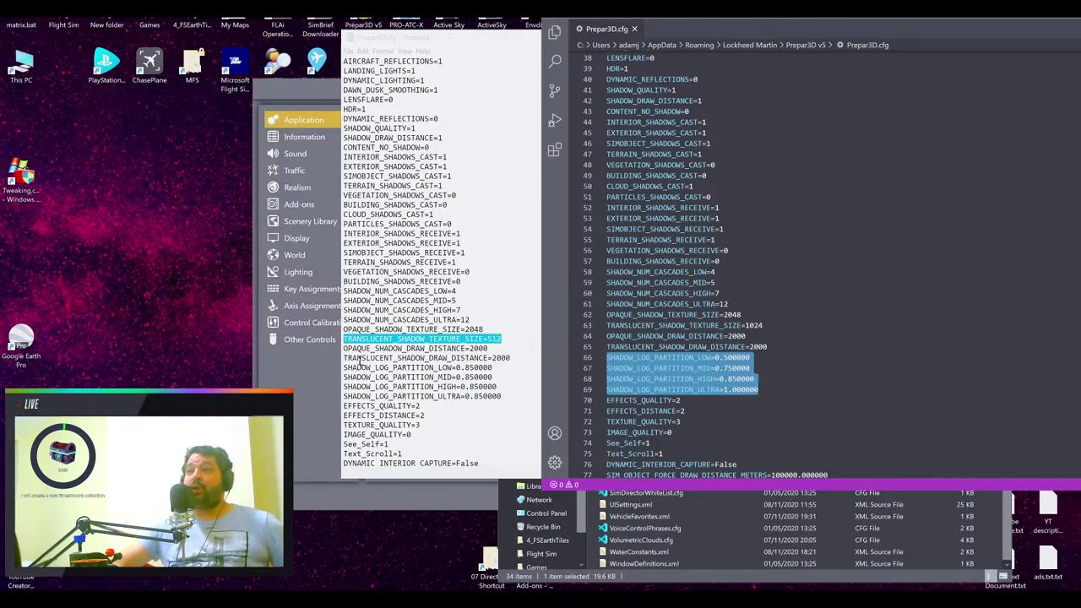
{"action": "left_click_drag", "start_coordinate": [343, 368], "coordinate": [527, 396]}
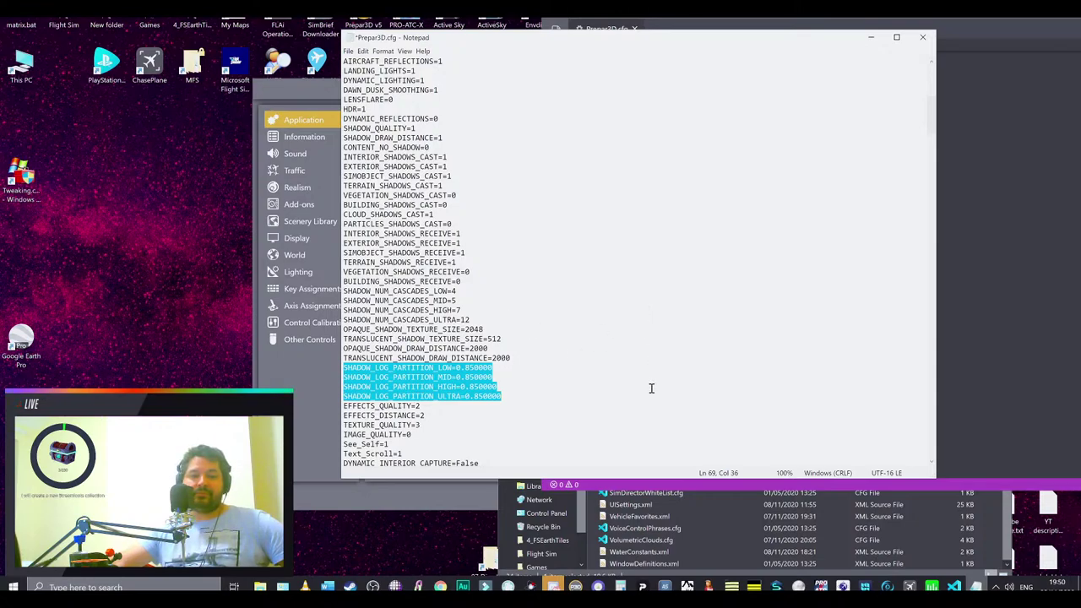
{"action": "scroll", "coordinate": [651, 388], "scroll_direction": "down", "scroll_amount": 2}
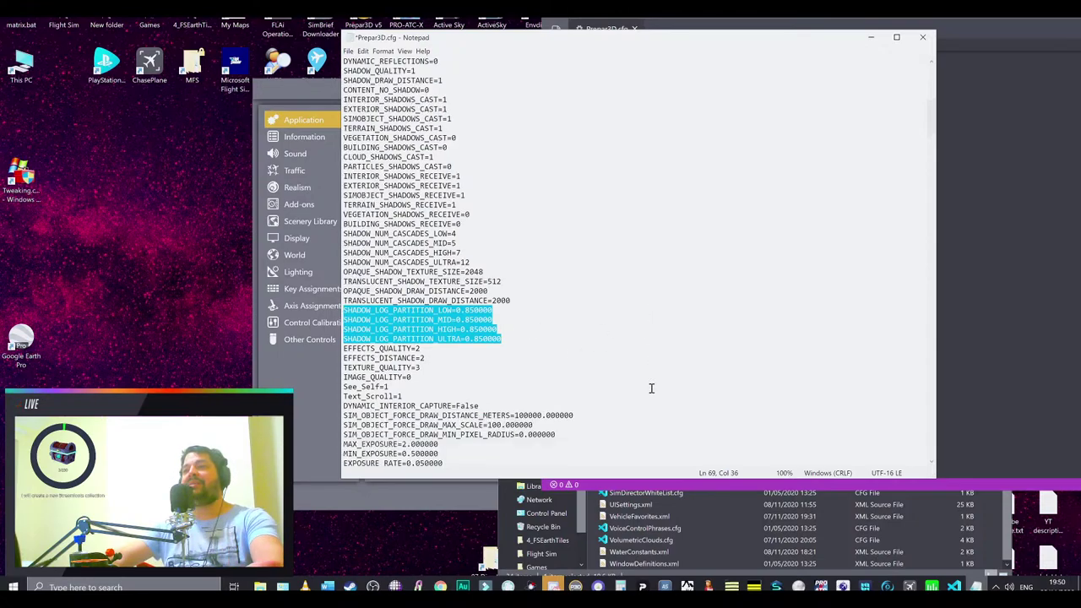
{"action": "scroll", "coordinate": [651, 388], "scroll_direction": "down", "scroll_amount": 1}
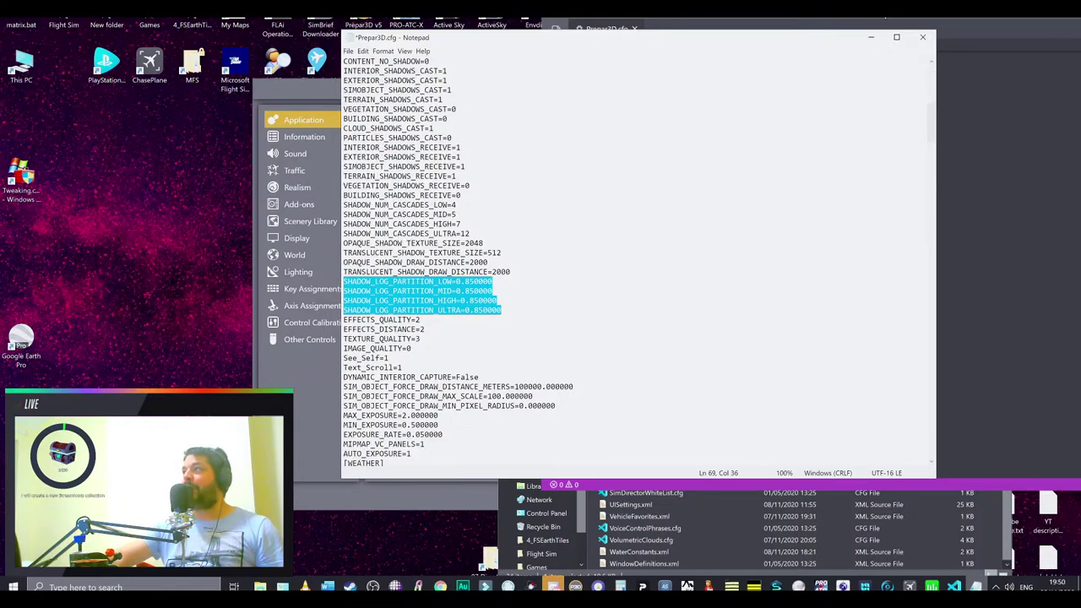
{"action": "left_click", "coordinate": [941, 23]}
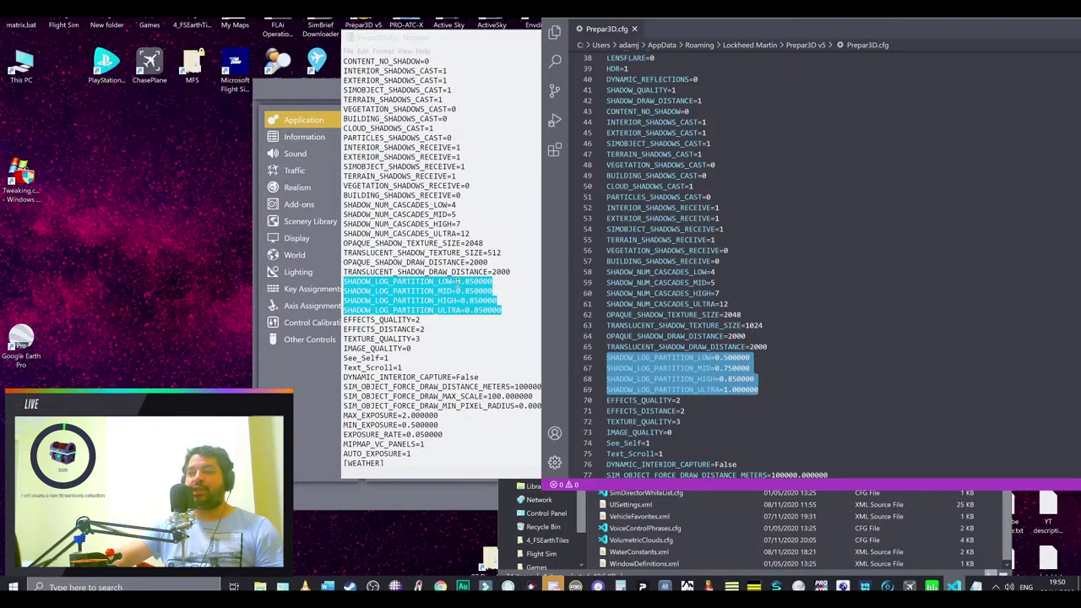
Move the original file's Notepad window farther away from the tweaked file and highlight the SHADOW_LOG_PARTITION_LOW value in the tweaked file
{"action": "left_click", "coordinate": [495, 37]}
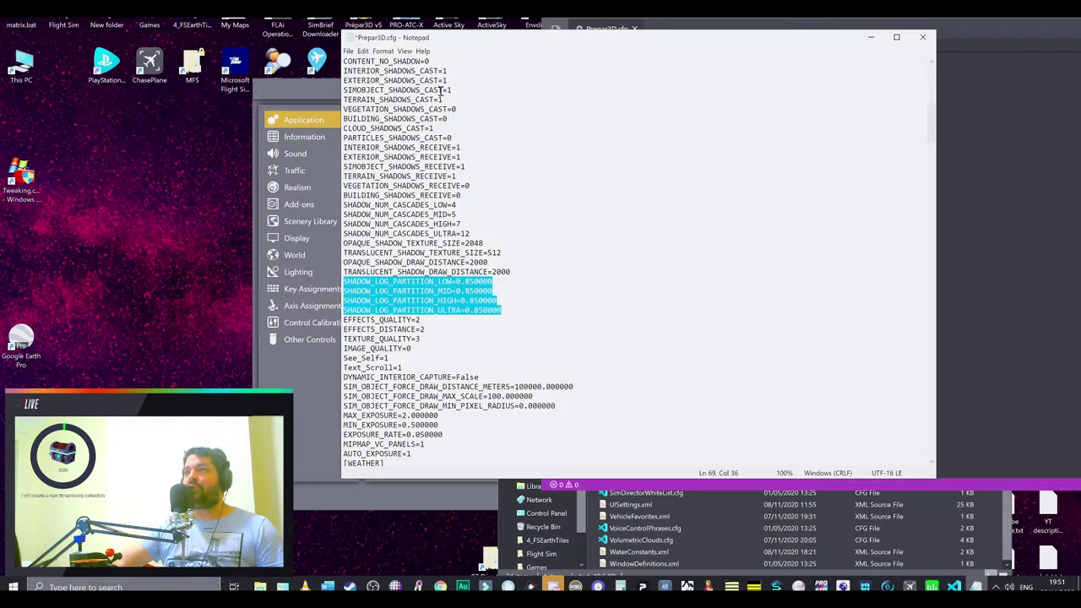
{"action": "left_click_drag", "start_coordinate": [471, 37], "coordinate": [351, 42]}
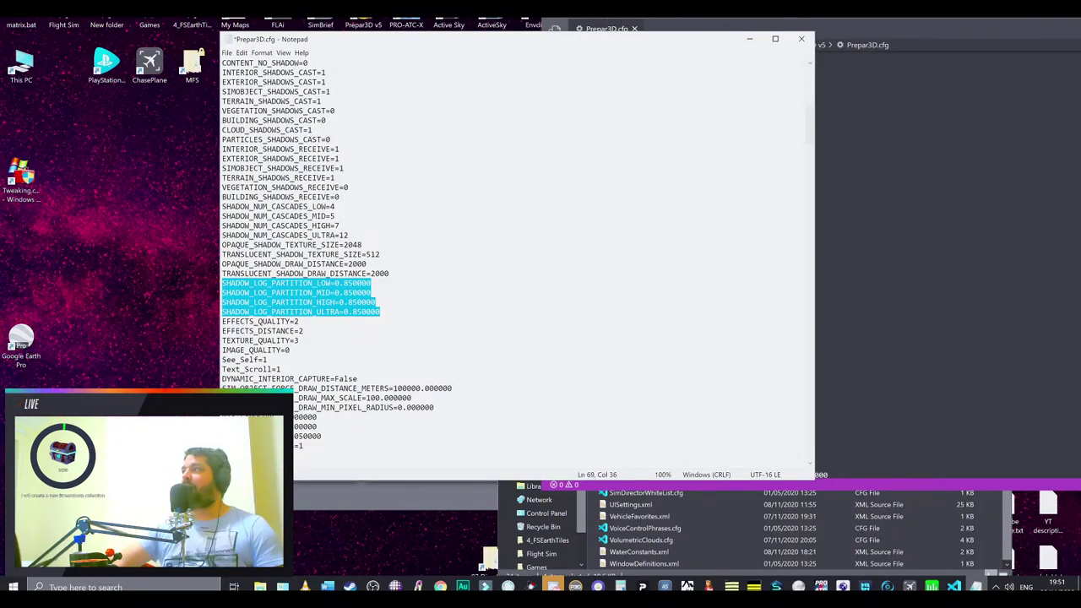
{"action": "left_click", "coordinate": [604, 29]}
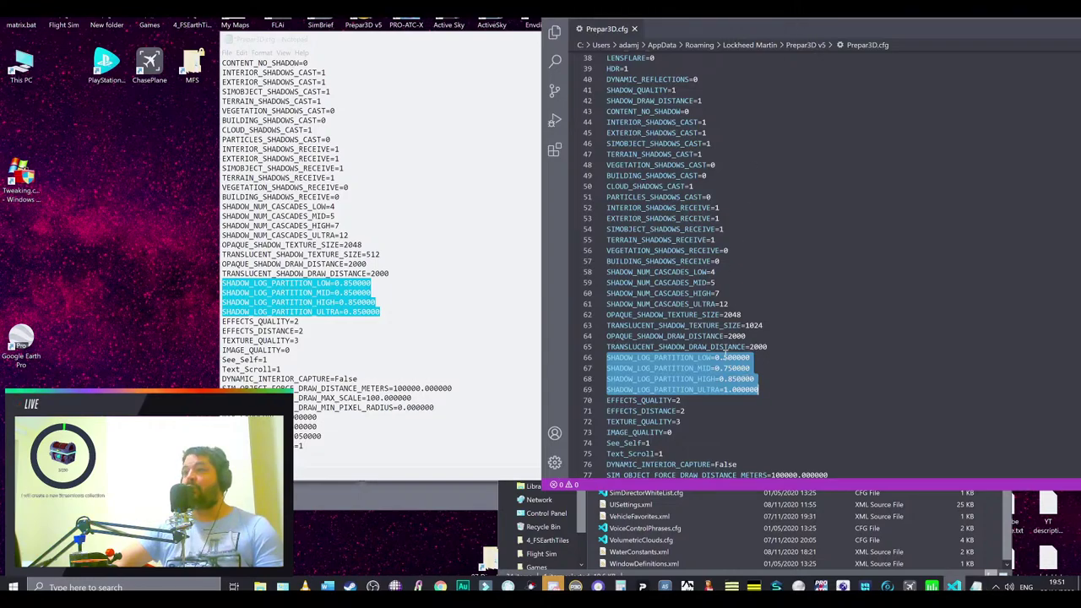
{"action": "mouse_move", "coordinate": [715, 357]}
{"action": "left_mouse_down"}
{"action": "mouse_move", "coordinate": [759, 357]}
{"action": "mouse_move", "coordinate": [747, 371]}
{"action": "mouse_move", "coordinate": [726, 346]}
{"action": "mouse_move", "coordinate": [716, 357]}
{"action": "left_mouse_up"}
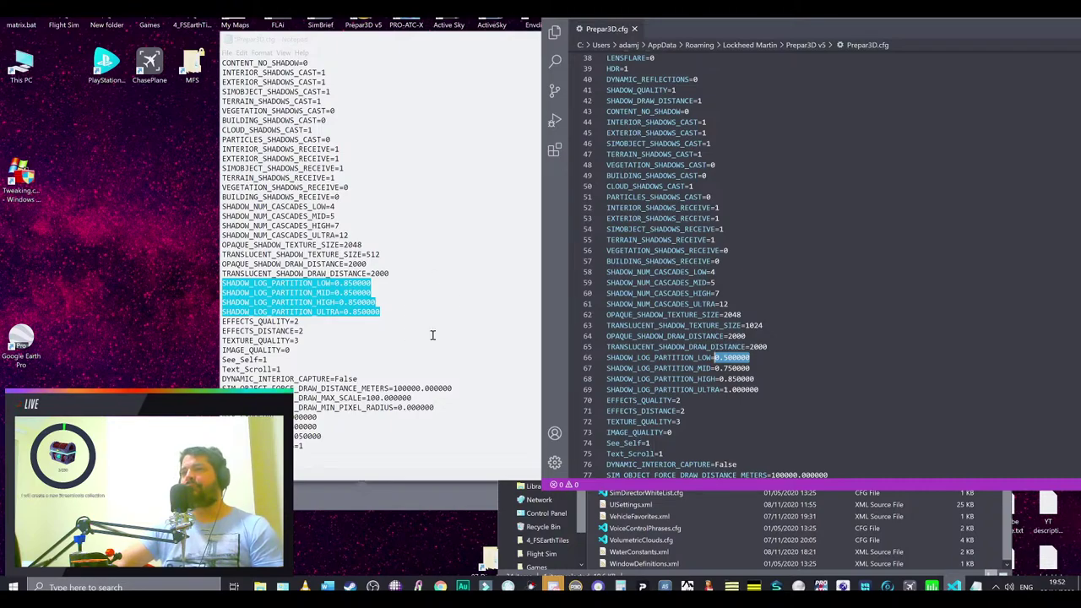
Highlight EFFECTS_QUALITY through Text_Scroll in the original file and compare these lines with the tweaked file
{"action": "scroll", "coordinate": [354, 311], "scroll_direction": "down", "scroll_amount": 3}
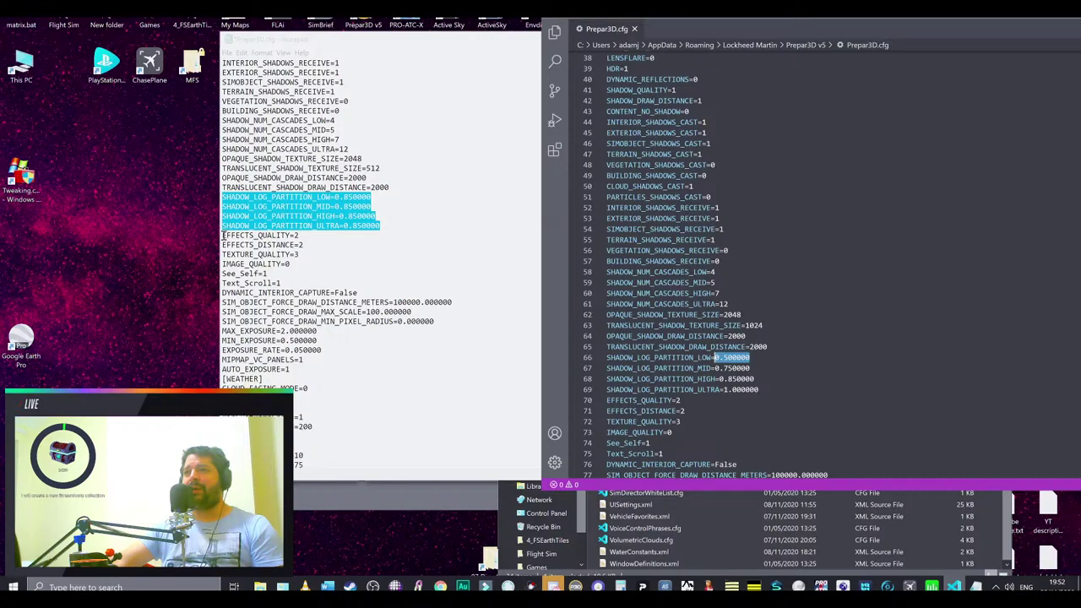
{"action": "left_click_drag", "start_coordinate": [223, 237], "coordinate": [288, 284]}
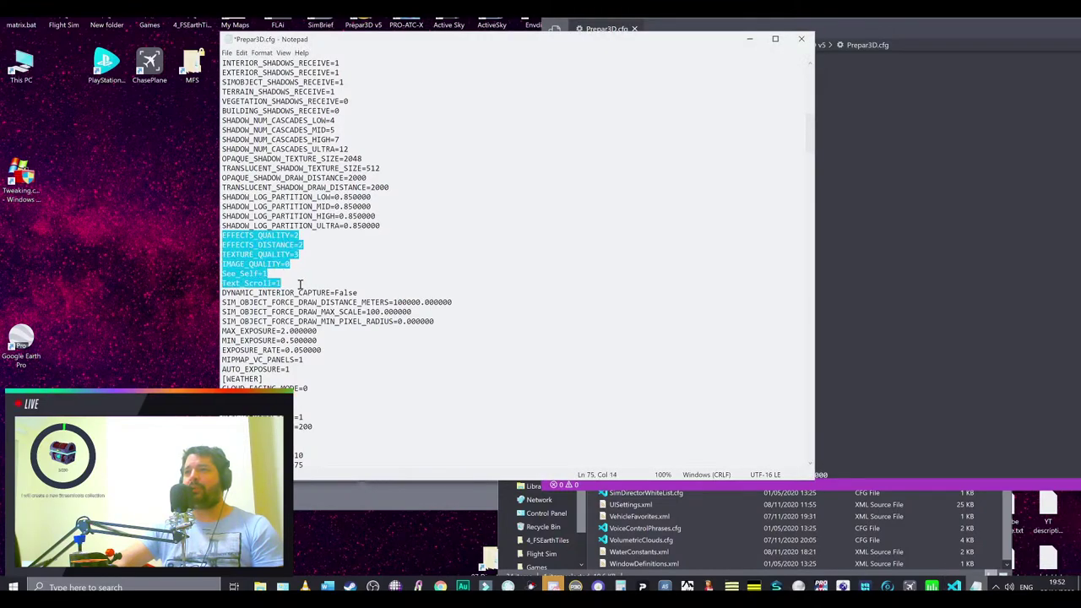
{"action": "left_click", "coordinate": [832, 31]}
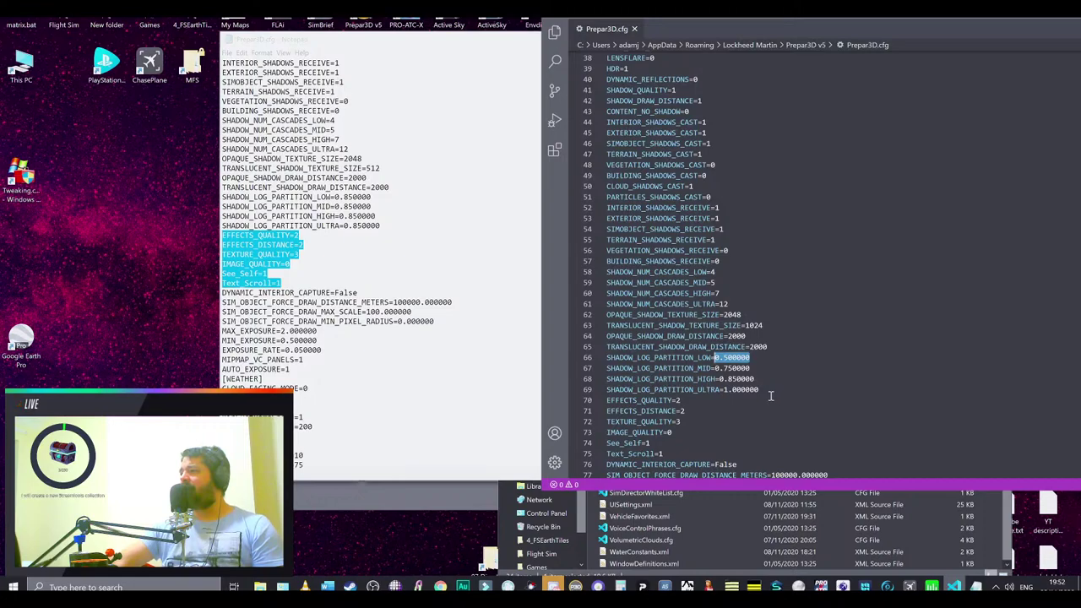
{"action": "scroll", "coordinate": [771, 395], "scroll_direction": "down", "scroll_amount": 3}
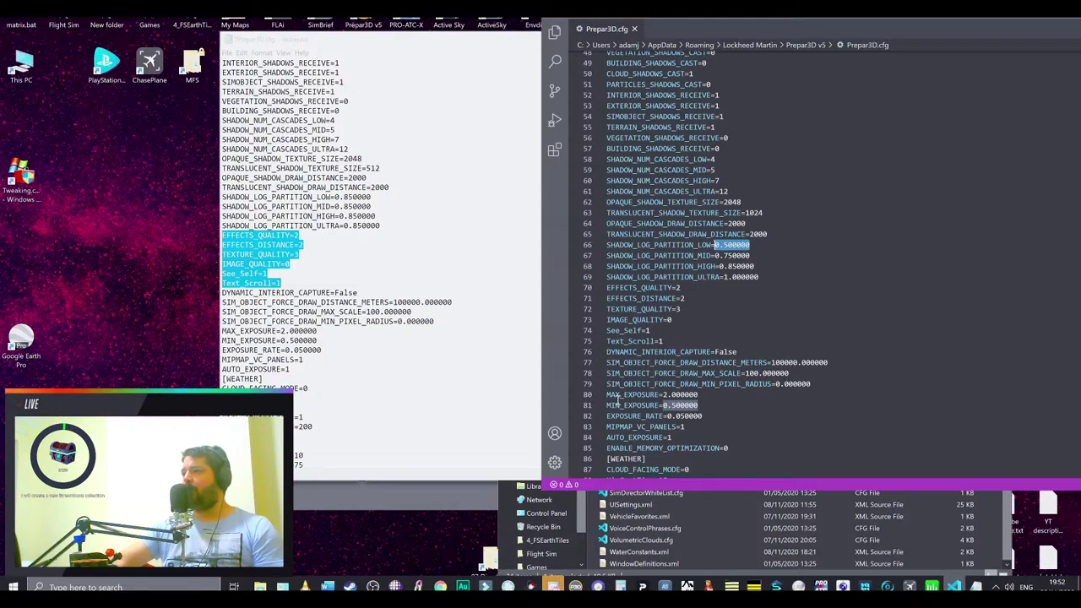
Highlight the ENABLE_MEMORY_OPTIMIZATION line in the tweaked file and check the original file's exposure lines for a matching entry
{"action": "scroll", "coordinate": [611, 391], "scroll_direction": "down", "scroll_amount": 4}
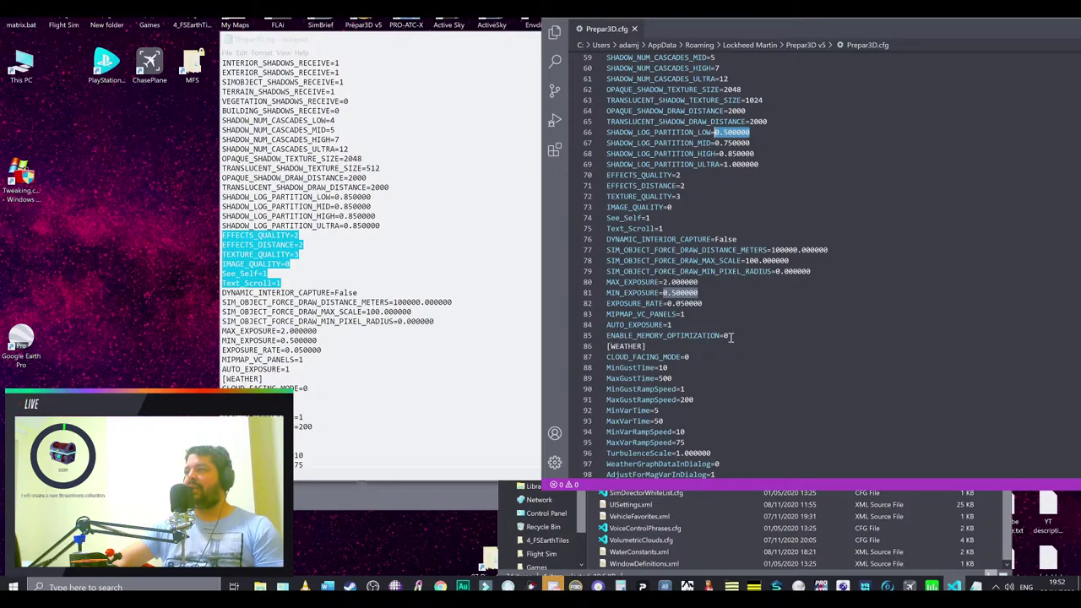
{"action": "left_click_drag", "start_coordinate": [728, 335], "coordinate": [617, 335]}
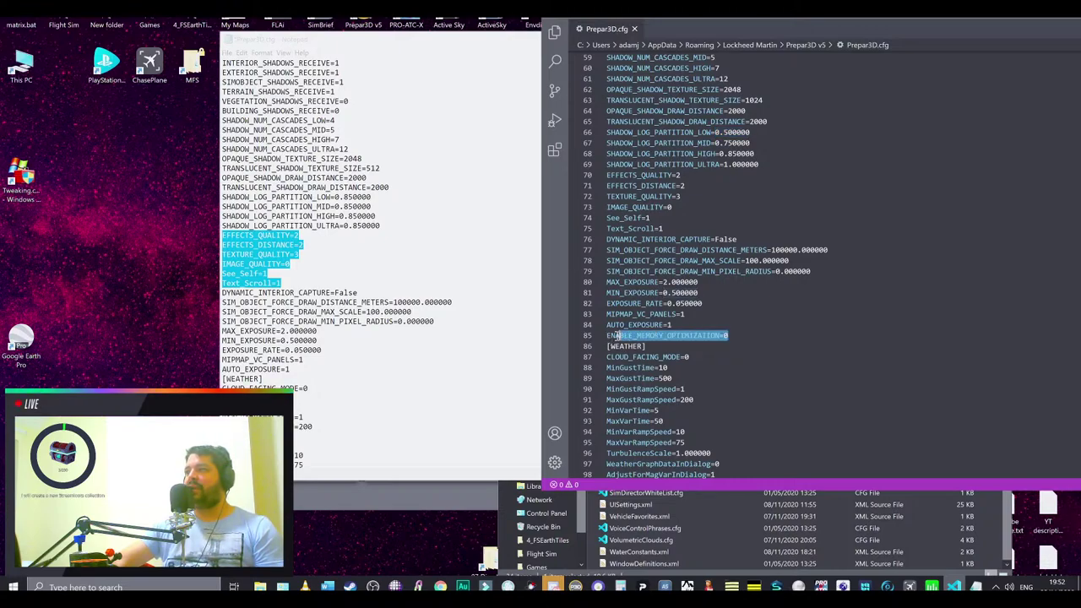
{"action": "left_click", "coordinate": [320, 341]}
{"action": "left_click", "coordinate": [832, 41]}
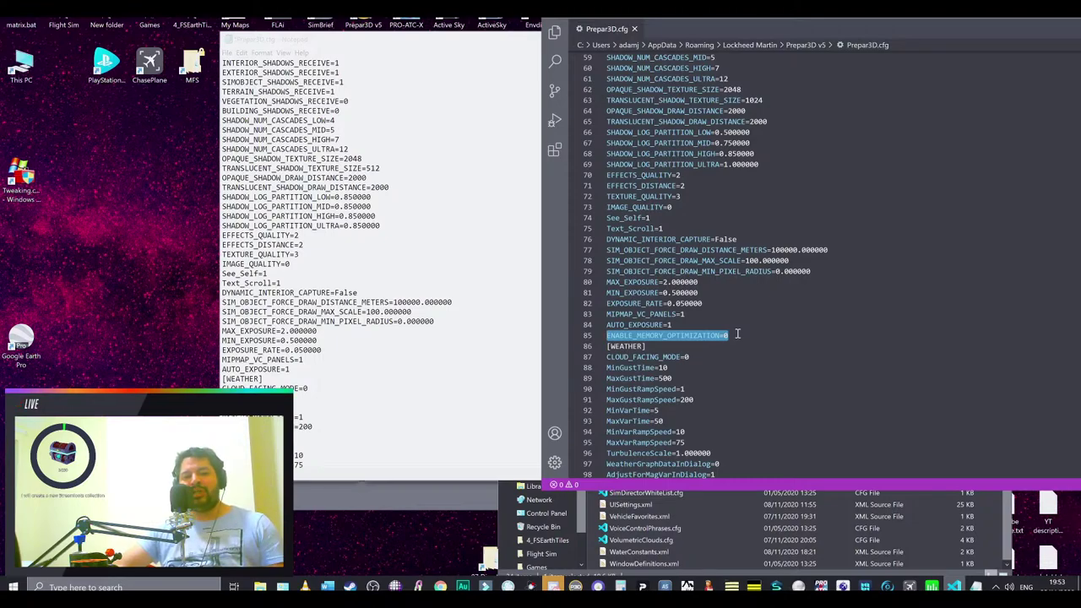
{"action": "left_click", "coordinate": [737, 334]}
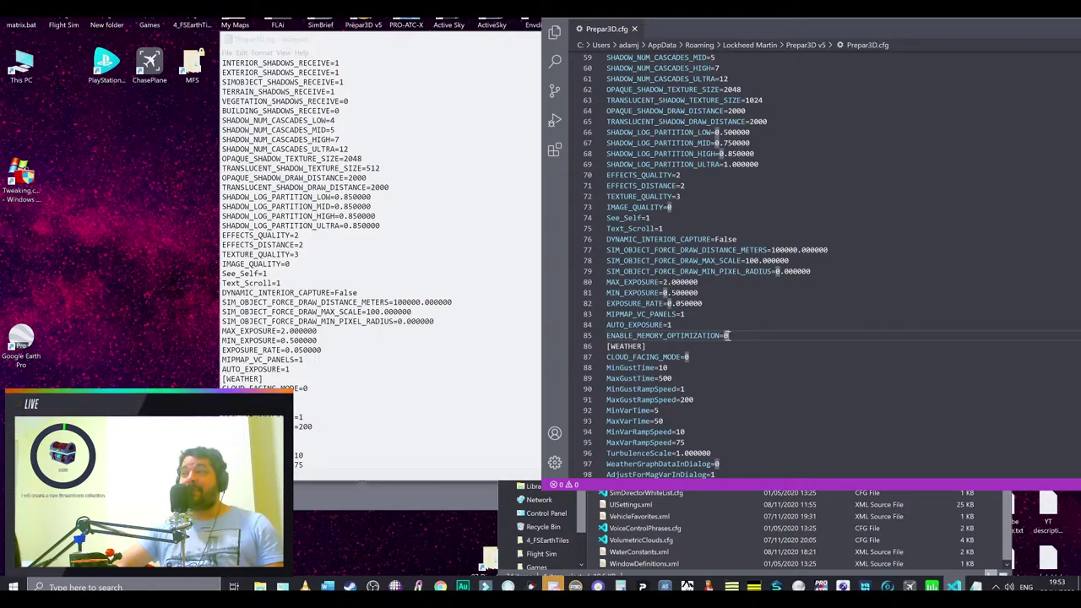
{"action": "left_click_drag", "start_coordinate": [728, 335], "coordinate": [607, 338]}
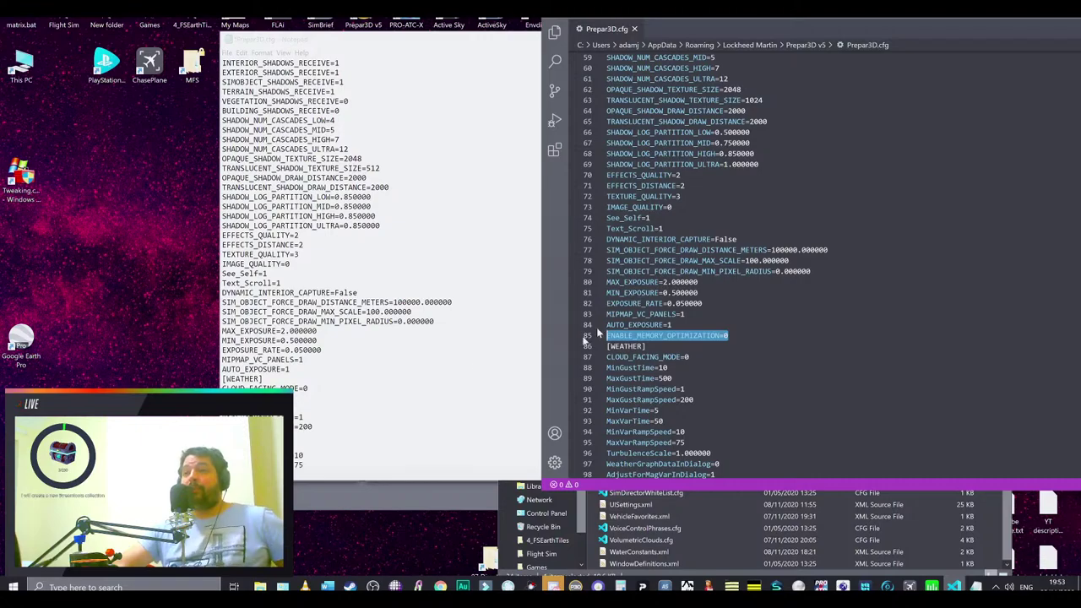
Compare the WEATHER sections of both files and highlight the TextureMaxLoad line under DISPLAY in each
{"action": "scroll", "coordinate": [352, 344], "scroll_direction": "down", "scroll_amount": 4}
{"action": "scroll", "coordinate": [707, 344], "scroll_direction": "down", "scroll_amount": 4}
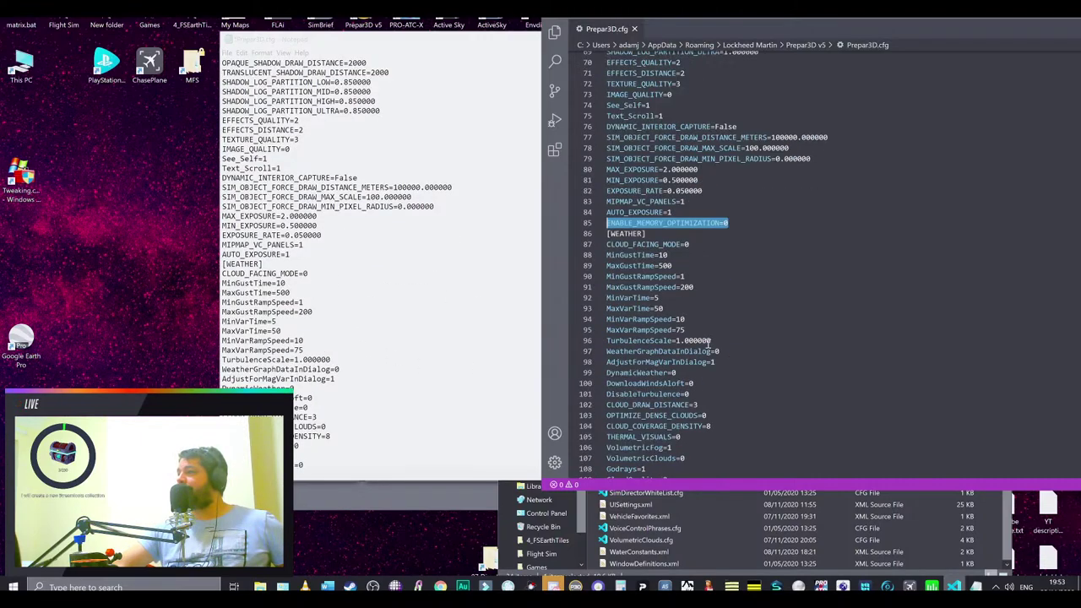
{"action": "scroll", "coordinate": [358, 292], "scroll_direction": "down", "scroll_amount": 2}
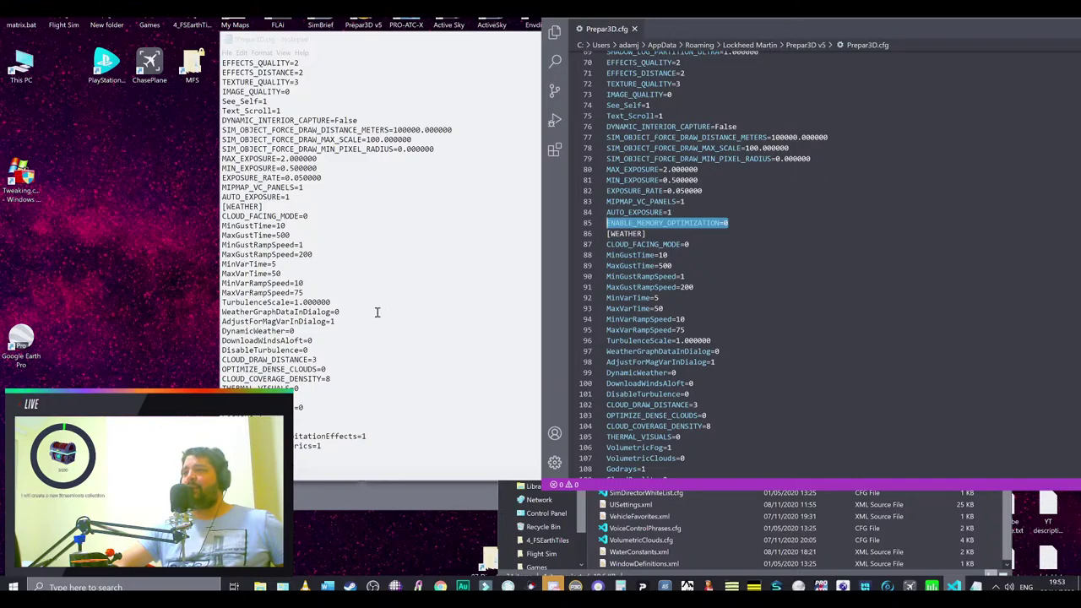
{"action": "scroll", "coordinate": [369, 318], "scroll_direction": "down", "scroll_amount": 3}
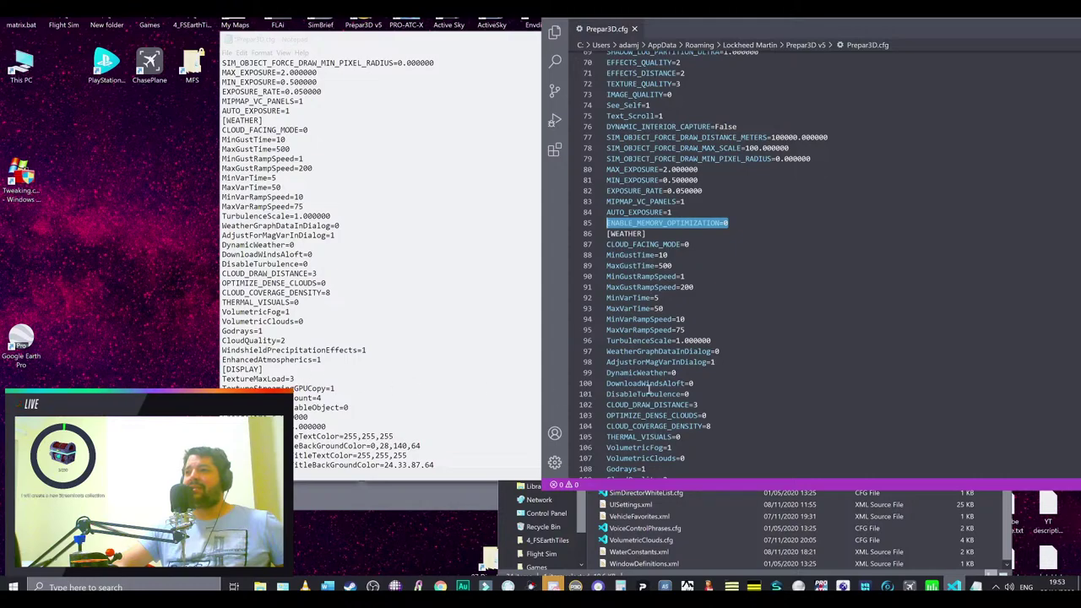
{"action": "scroll", "coordinate": [649, 390], "scroll_direction": "down", "scroll_amount": 7}
{"action": "scroll", "coordinate": [287, 296], "scroll_direction": "down", "scroll_amount": 1}
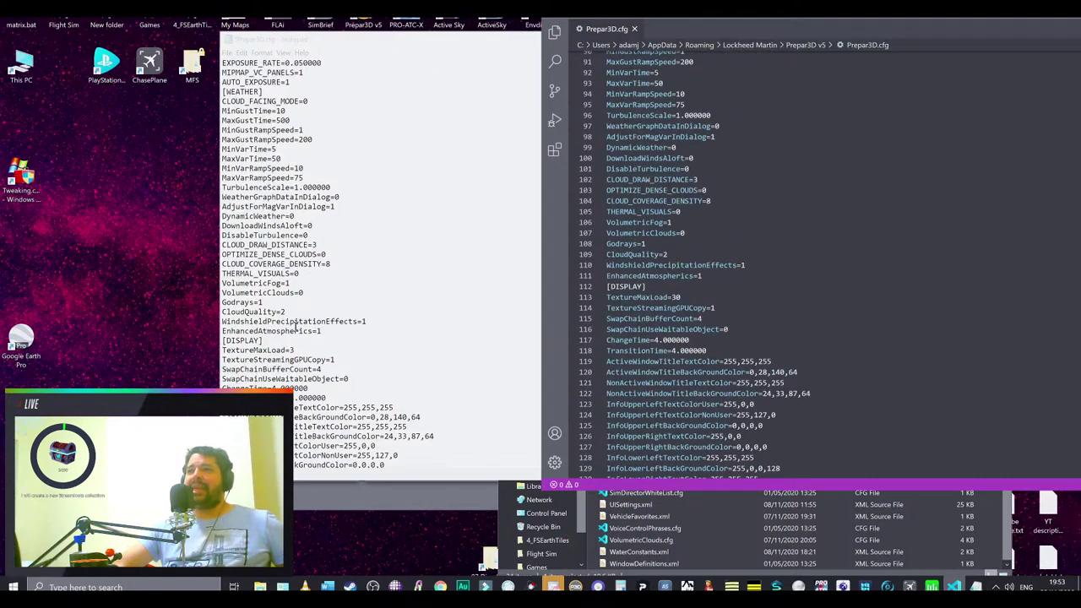
{"action": "scroll", "coordinate": [292, 329], "scroll_direction": "down", "scroll_amount": 1}
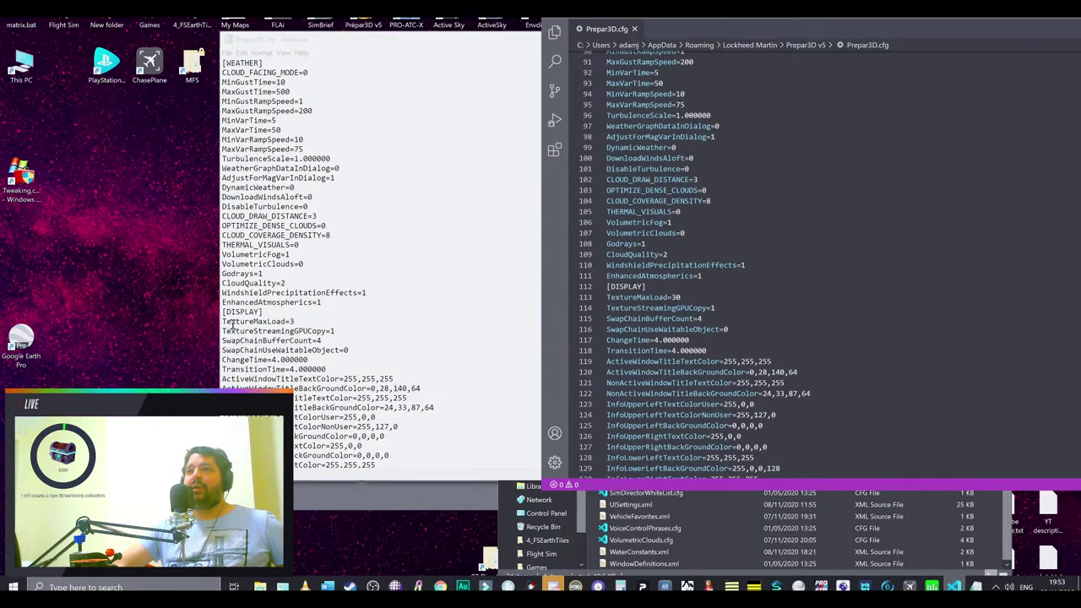
{"action": "left_click_drag", "start_coordinate": [223, 321], "coordinate": [295, 322]}
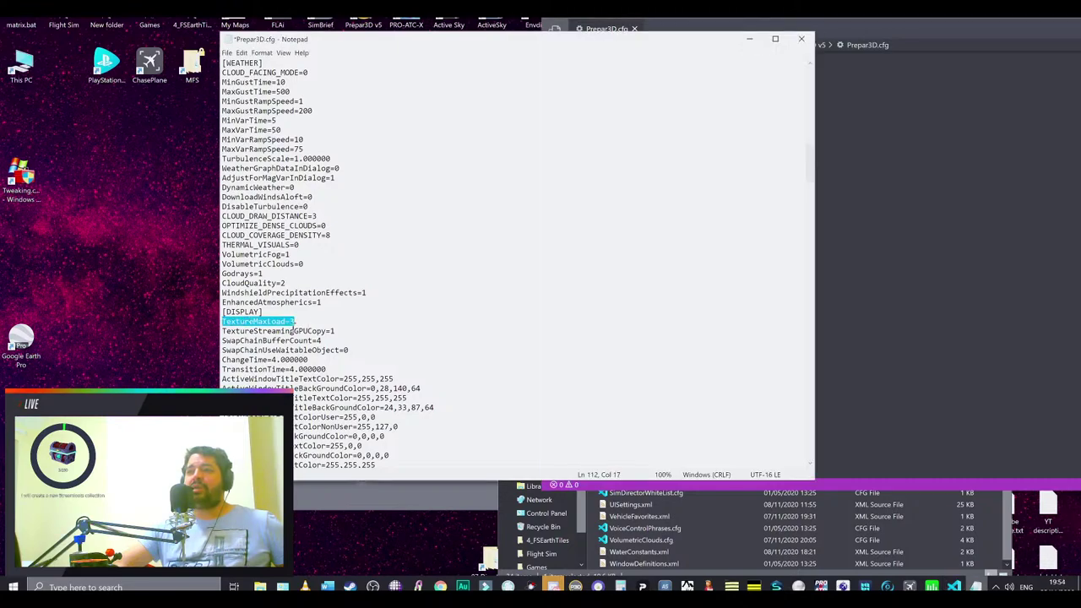
{"action": "left_click", "coordinate": [881, 27]}
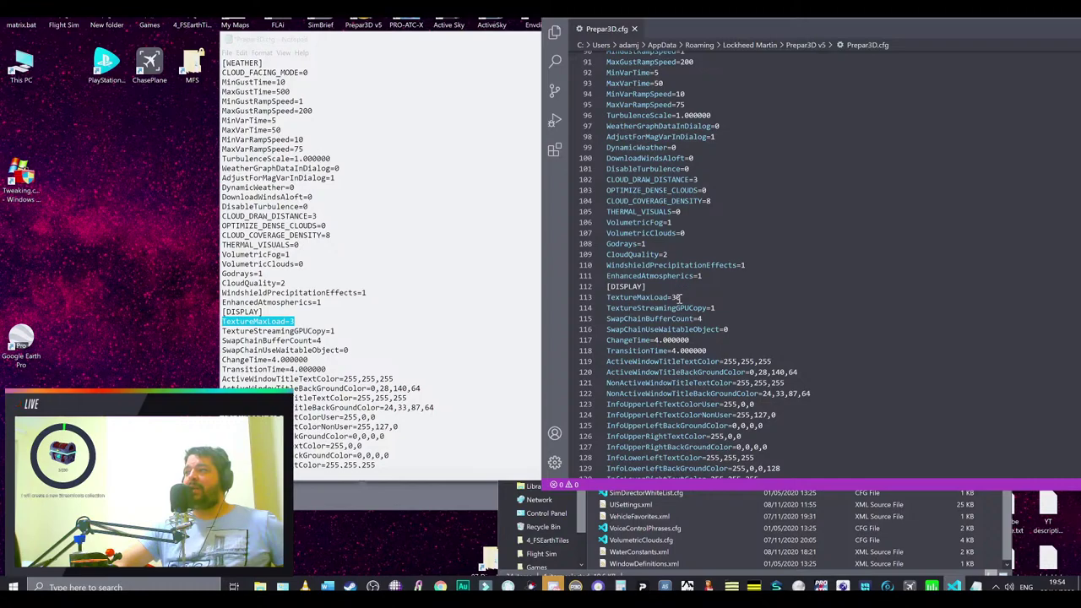
{"action": "left_click_drag", "start_coordinate": [681, 297], "coordinate": [606, 300]}
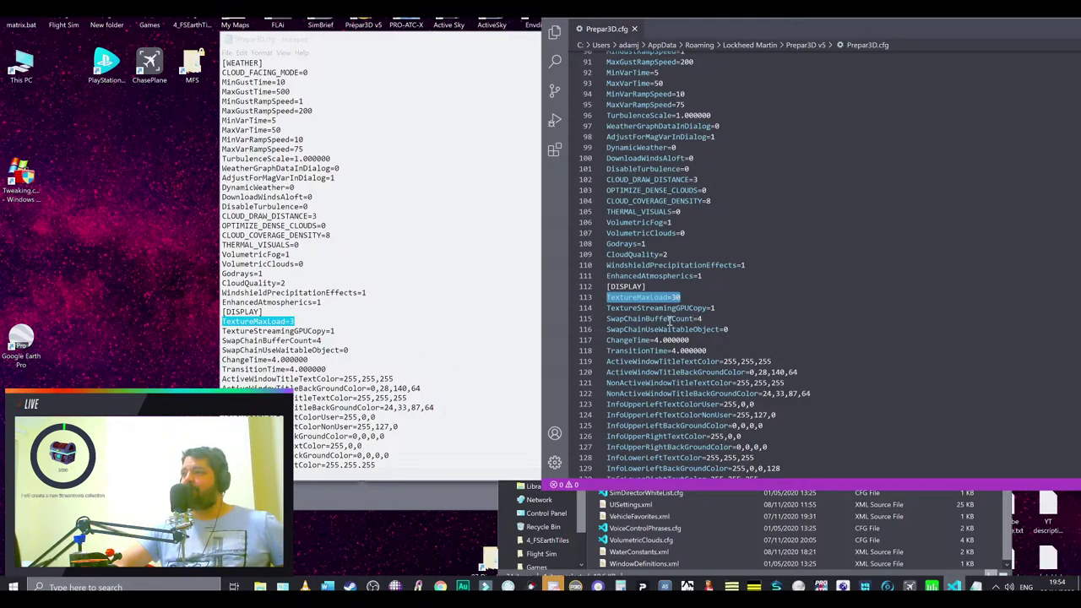
Compare the DISPLAY entries down to TEXTURE_BANDWIDTH_MULT and highlight that line in both the original and tweaked files
{"action": "scroll", "coordinate": [350, 361], "scroll_direction": "down", "scroll_amount": 3}
{"action": "scroll", "coordinate": [350, 361], "scroll_direction": "down", "scroll_amount": 3}
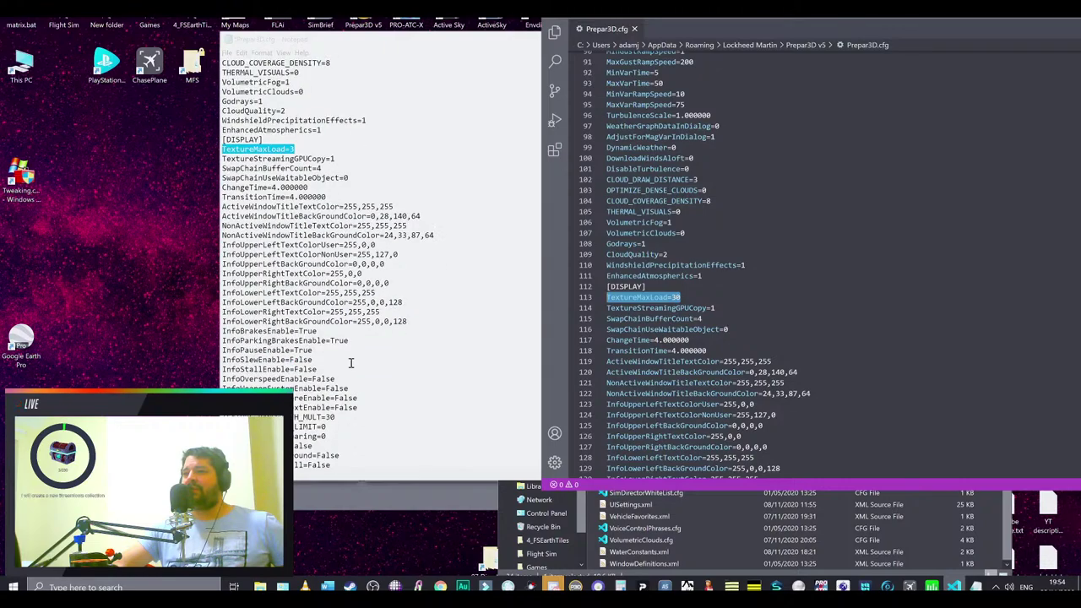
{"action": "scroll", "coordinate": [364, 365], "scroll_direction": "down", "scroll_amount": 2}
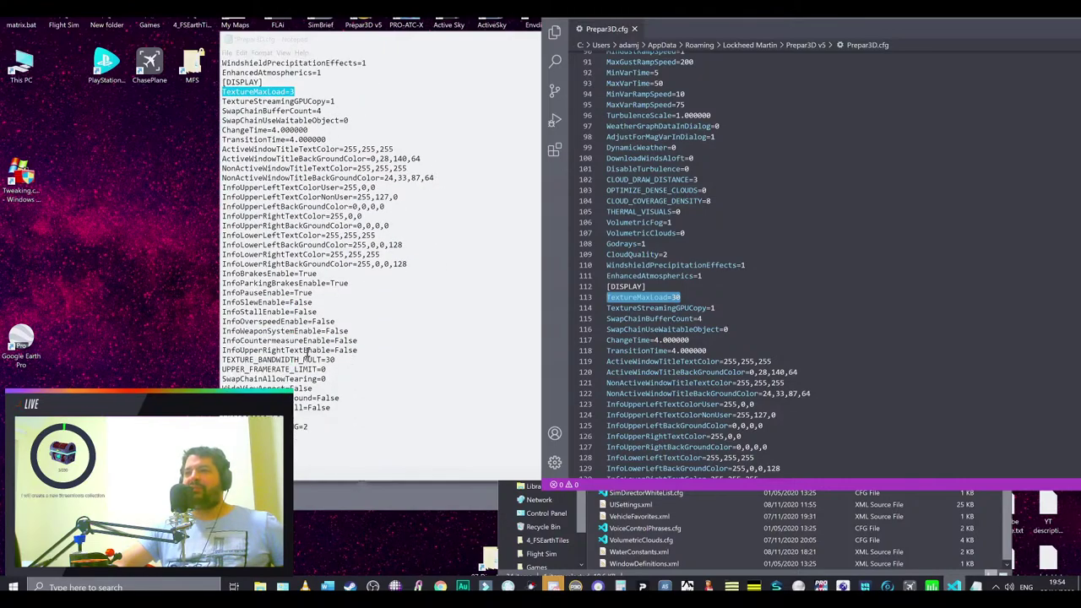
{"action": "scroll", "coordinate": [599, 378], "scroll_direction": "down", "scroll_amount": 5}
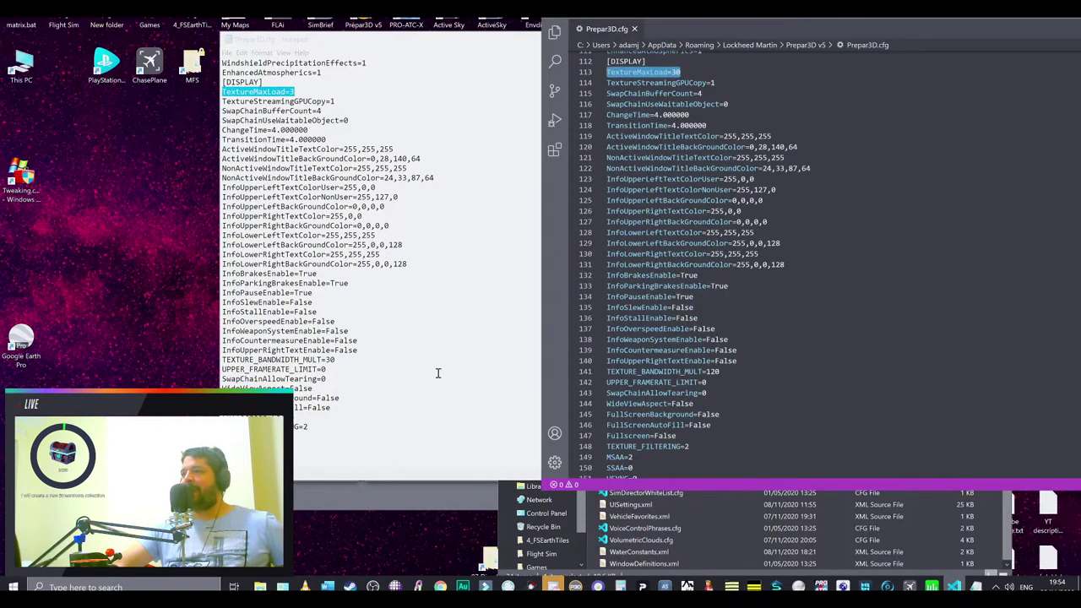
{"action": "left_click", "coordinate": [352, 359]}
{"action": "key", "text": "shift+Home"}
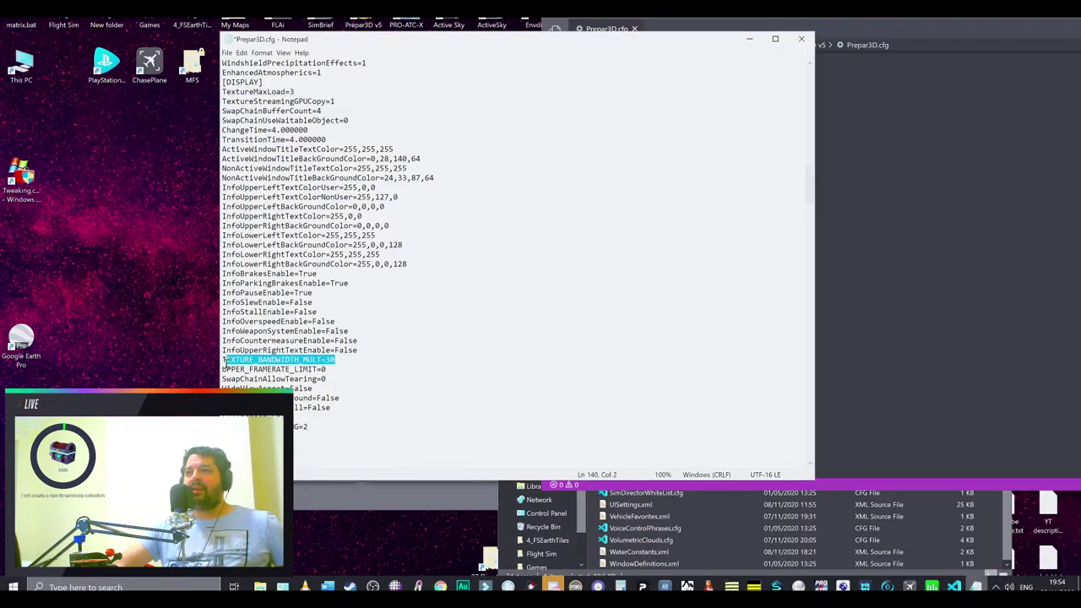
{"action": "left_click", "coordinate": [782, 22]}
{"action": "left_click_drag", "start_coordinate": [720, 372], "coordinate": [605, 372]}
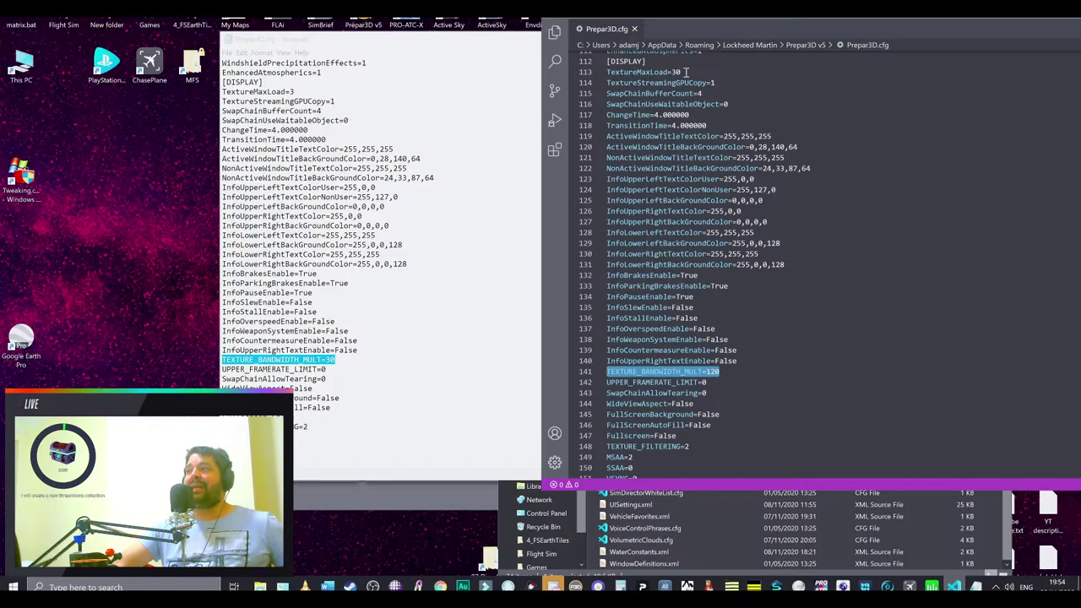
{"action": "double_click", "coordinate": [724, 372]}
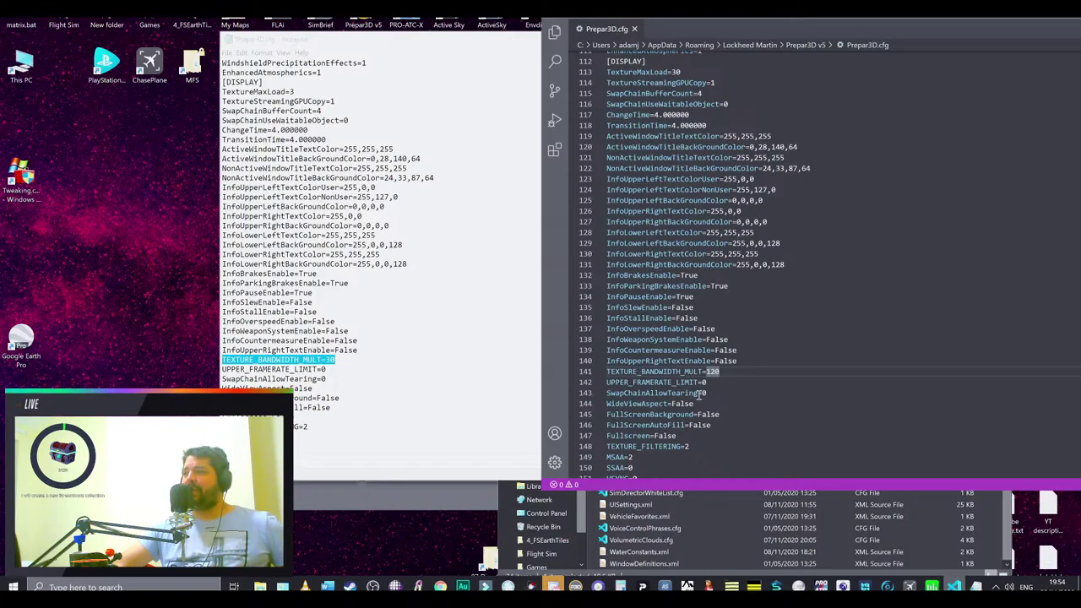
Compare the remaining DISPLAY entries in both files and highlight AUTOGEN_DRAW_DISTANCE through SCENERY_DRAW_DISTANCE under SCENERY in the original file
{"action": "scroll", "coordinate": [372, 403], "scroll_direction": "down", "scroll_amount": 2}
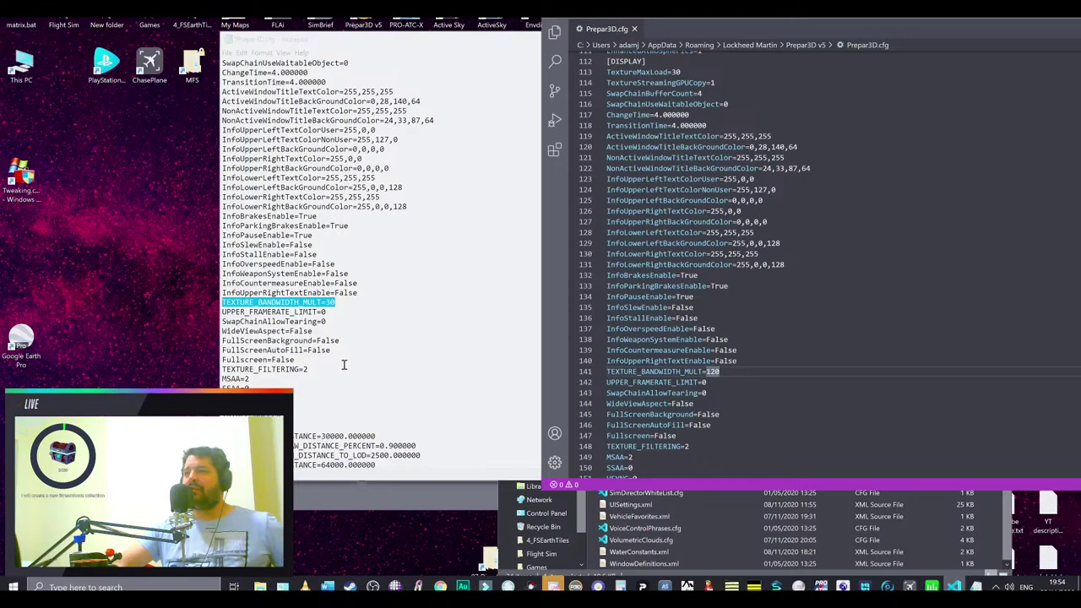
{"action": "scroll", "coordinate": [364, 377], "scroll_direction": "down", "scroll_amount": 4}
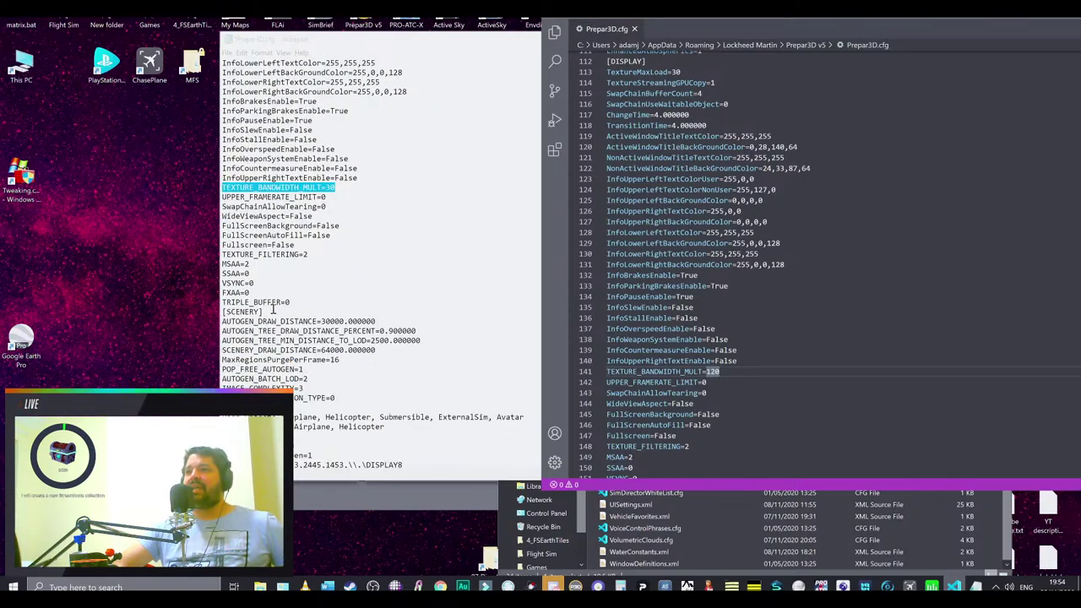
{"action": "scroll", "coordinate": [644, 409], "scroll_direction": "down", "scroll_amount": 7}
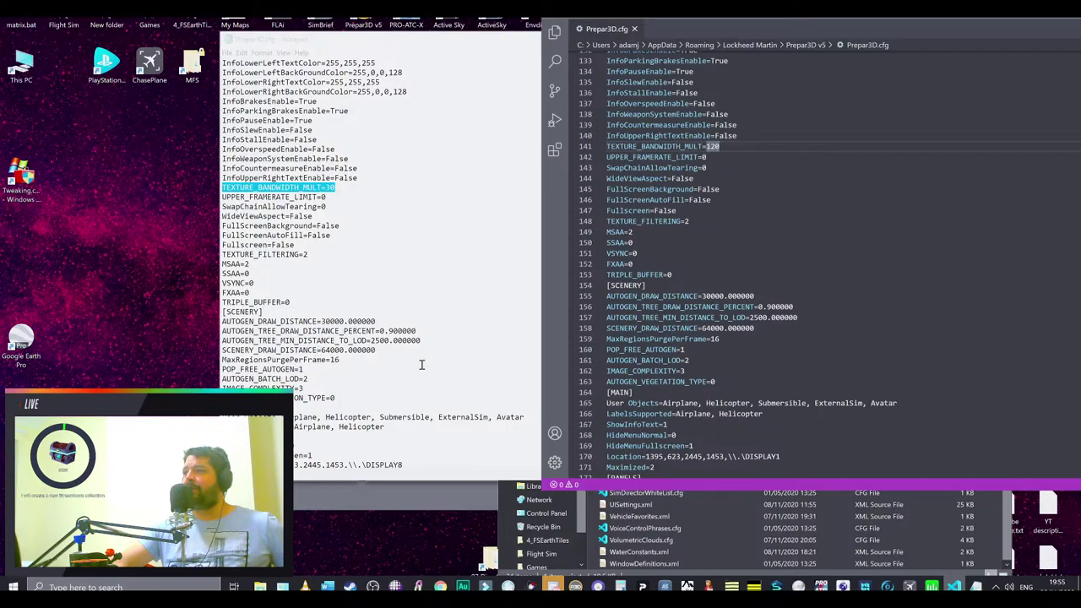
{"action": "left_click_drag", "start_coordinate": [376, 349], "coordinate": [224, 327]}
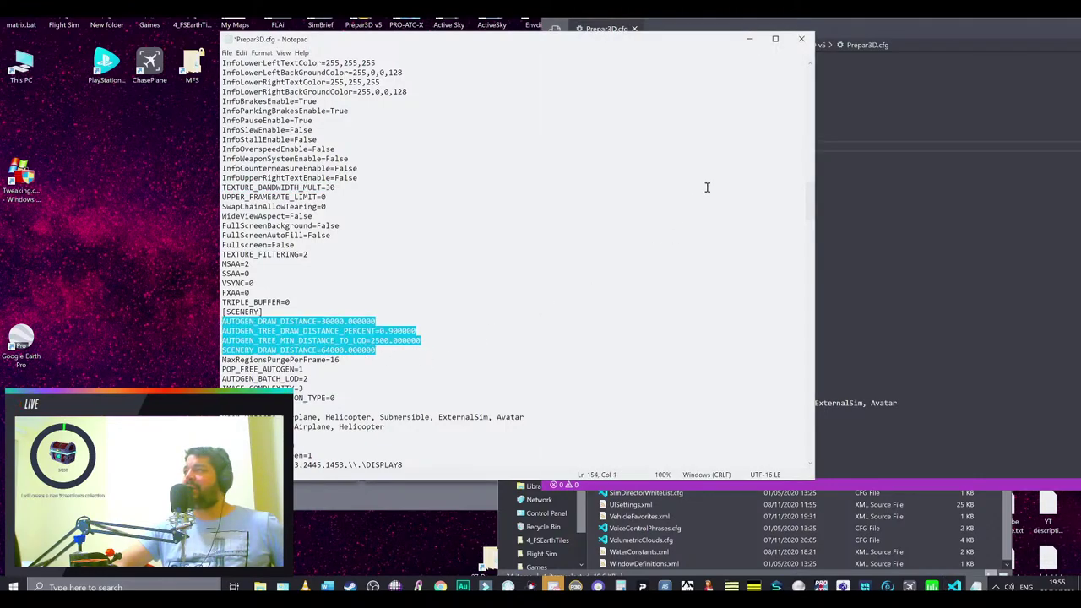
{"action": "left_click", "coordinate": [811, 22]}
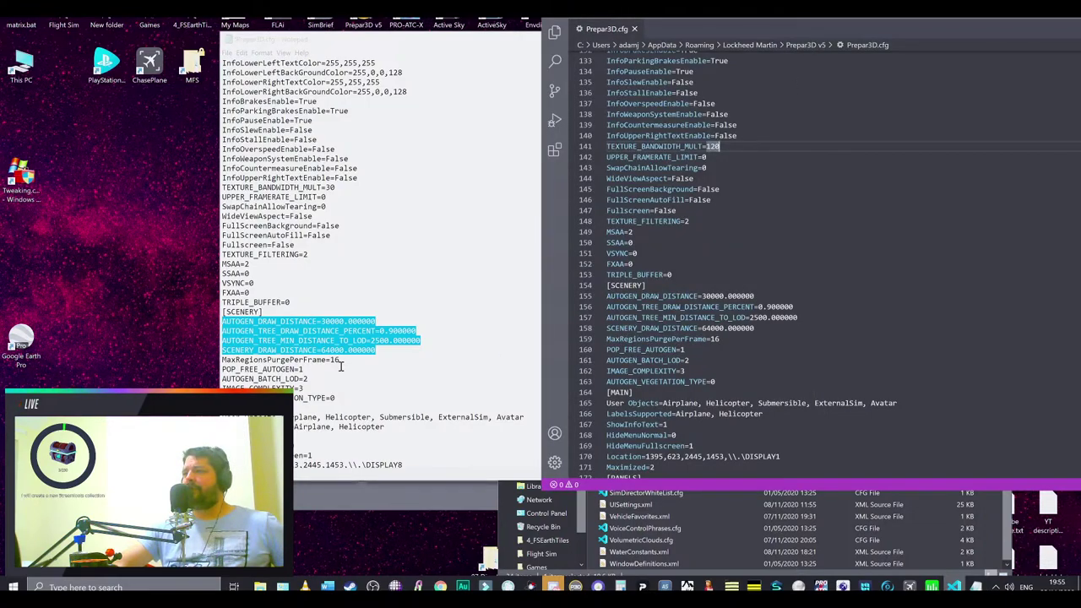
Compare the rest of the SCENERY section and the MAIN and PANELS sections between the original and tweaked files
{"action": "scroll", "coordinate": [341, 409], "scroll_direction": "down", "scroll_amount": 3}
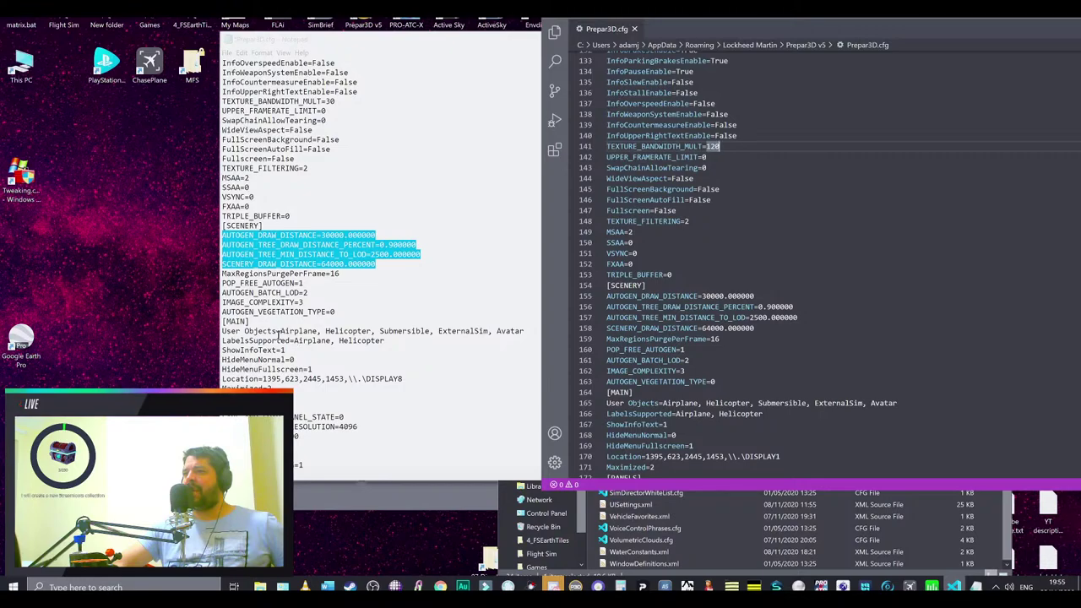
{"action": "scroll", "coordinate": [280, 337], "scroll_direction": "down", "scroll_amount": 2}
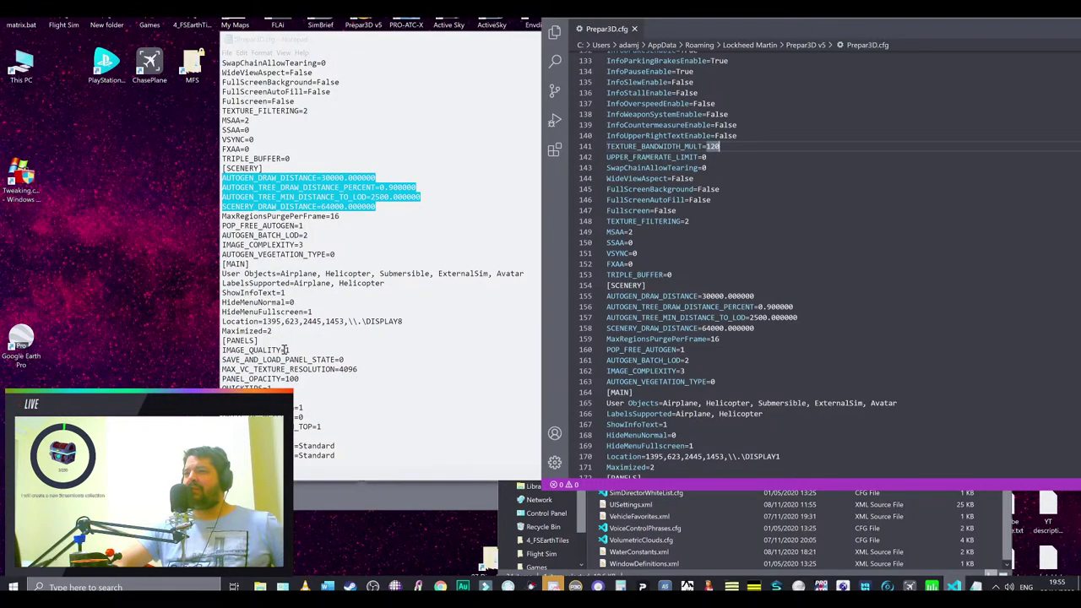
{"action": "scroll", "coordinate": [648, 385], "scroll_direction": "down", "scroll_amount": 10}
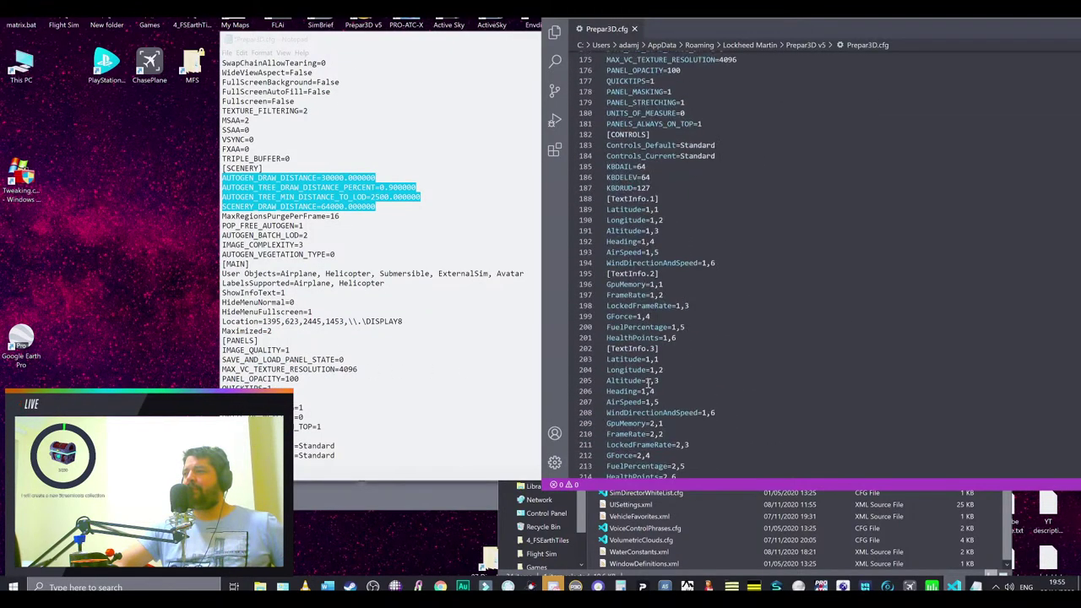
{"action": "scroll", "coordinate": [261, 329], "scroll_direction": "down", "scroll_amount": 3}
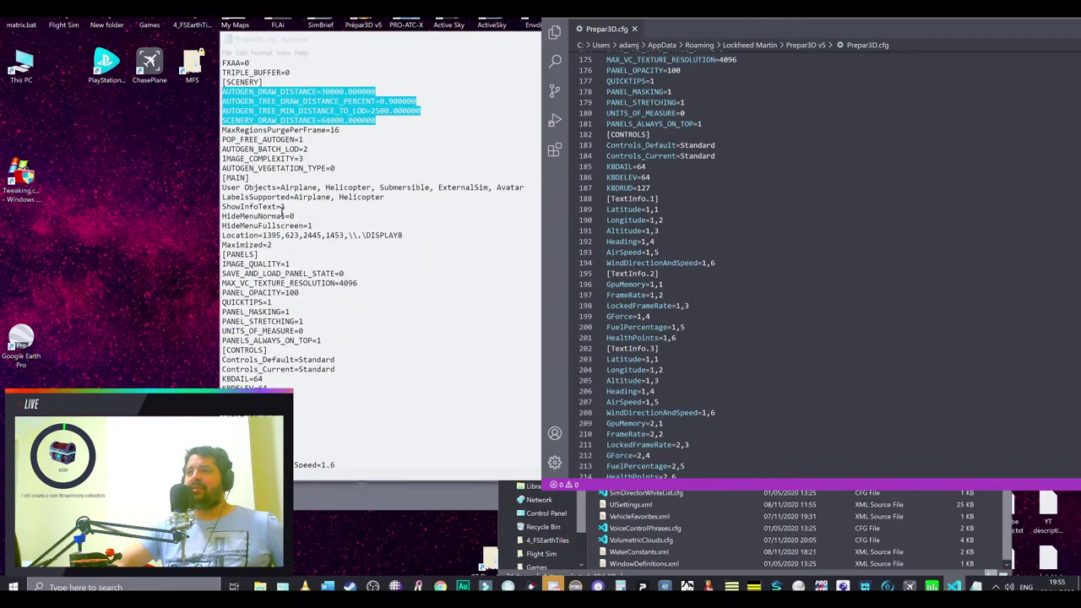
{"action": "scroll", "coordinate": [629, 390], "scroll_direction": "up", "scroll_amount": 9}
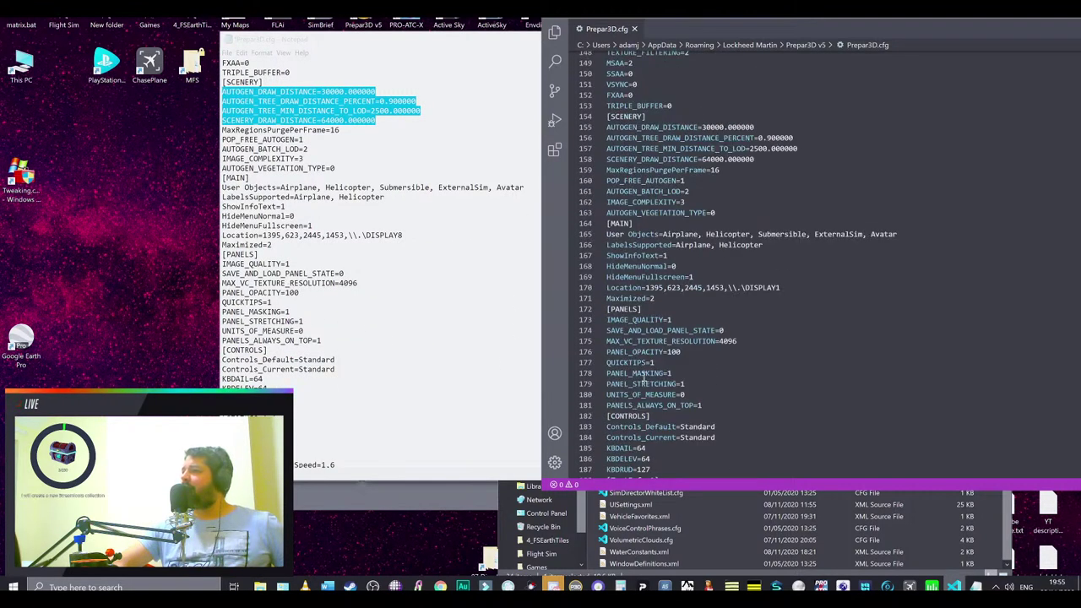
Read the original file from CONTROLS down to USERINTERFACE and highlight its SHOW_SCENARIO_WINDOW line
{"action": "scroll", "coordinate": [353, 367], "scroll_direction": "down", "scroll_amount": 8}
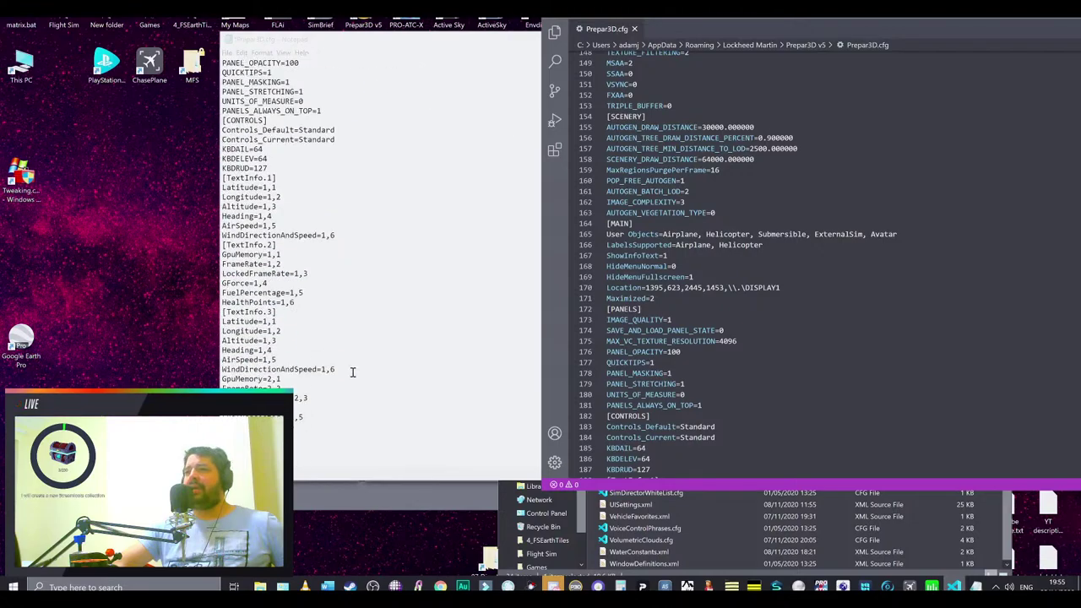
{"action": "scroll", "coordinate": [353, 372], "scroll_direction": "down", "scroll_amount": 11}
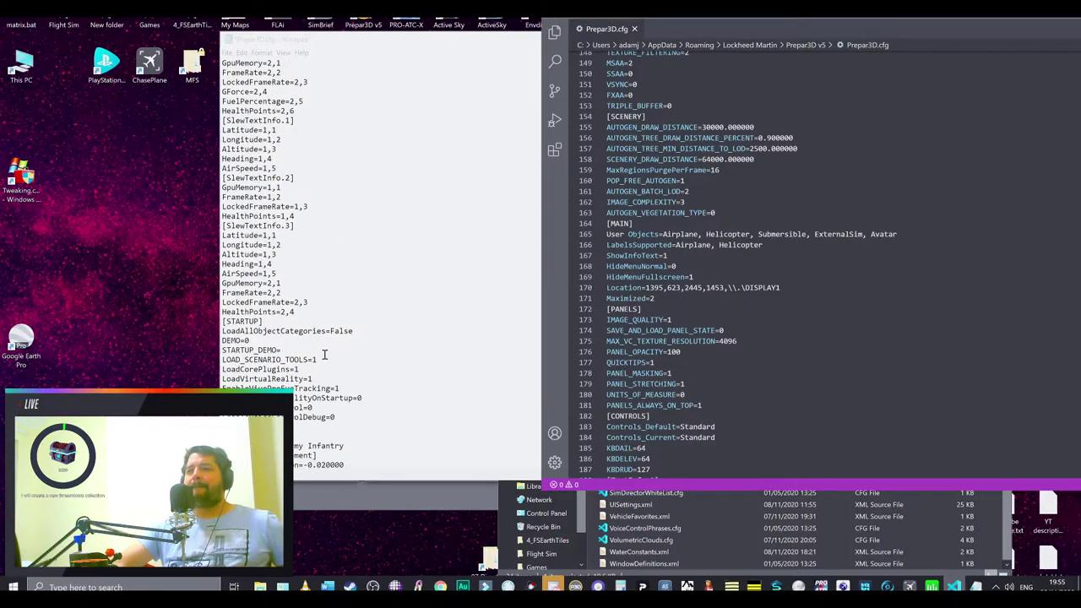
{"action": "scroll", "coordinate": [334, 407], "scroll_direction": "down", "scroll_amount": 6}
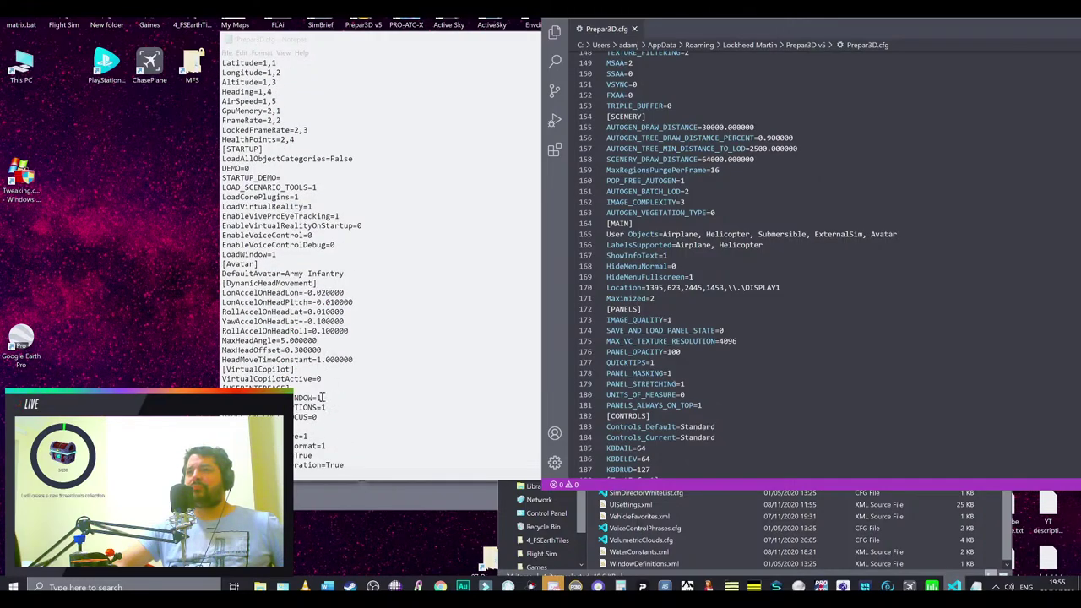
{"action": "left_click", "coordinate": [327, 395]}
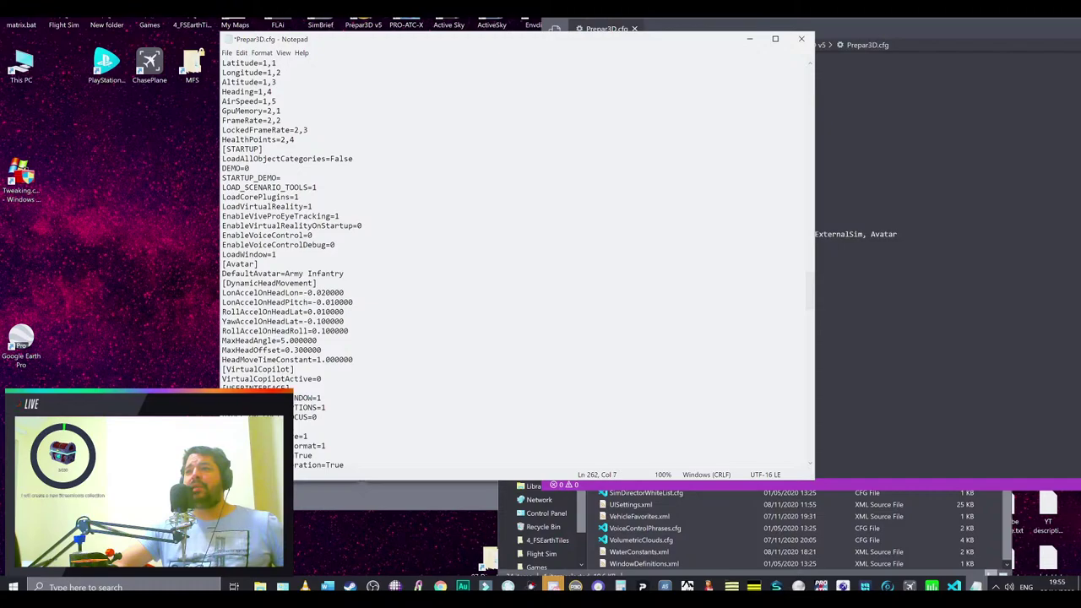
{"action": "left_click", "coordinate": [374, 395]}
{"action": "key", "text": "shift+Up"}
{"action": "key", "text": "shift+Home"}
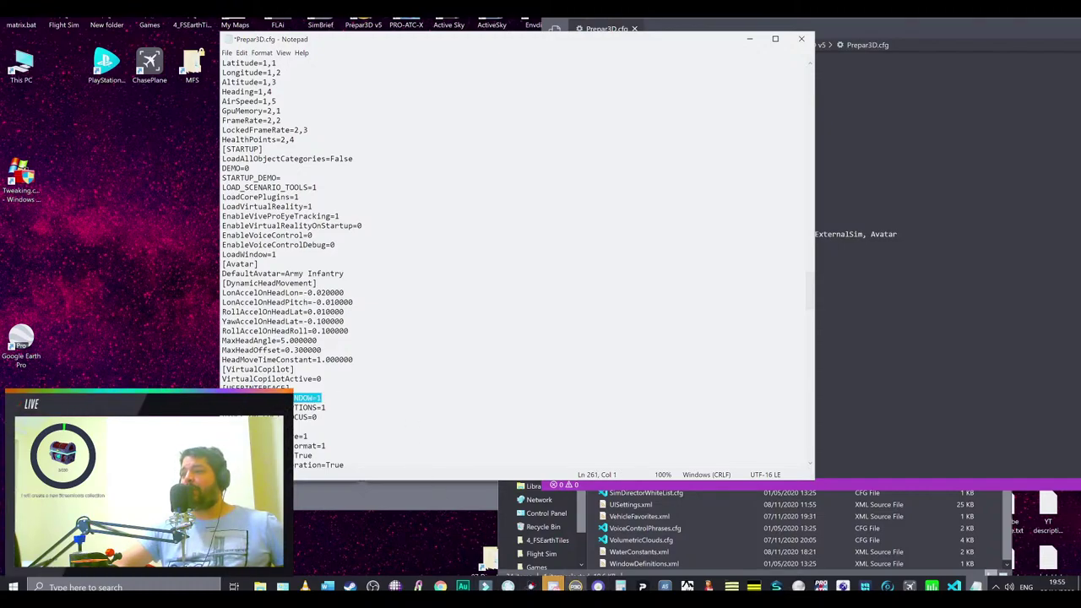
Switch to Prepar3D, cancel the options dialog and examine the scenario startup screen, then return to the original file
{"action": "left_click", "coordinate": [576, 586]}
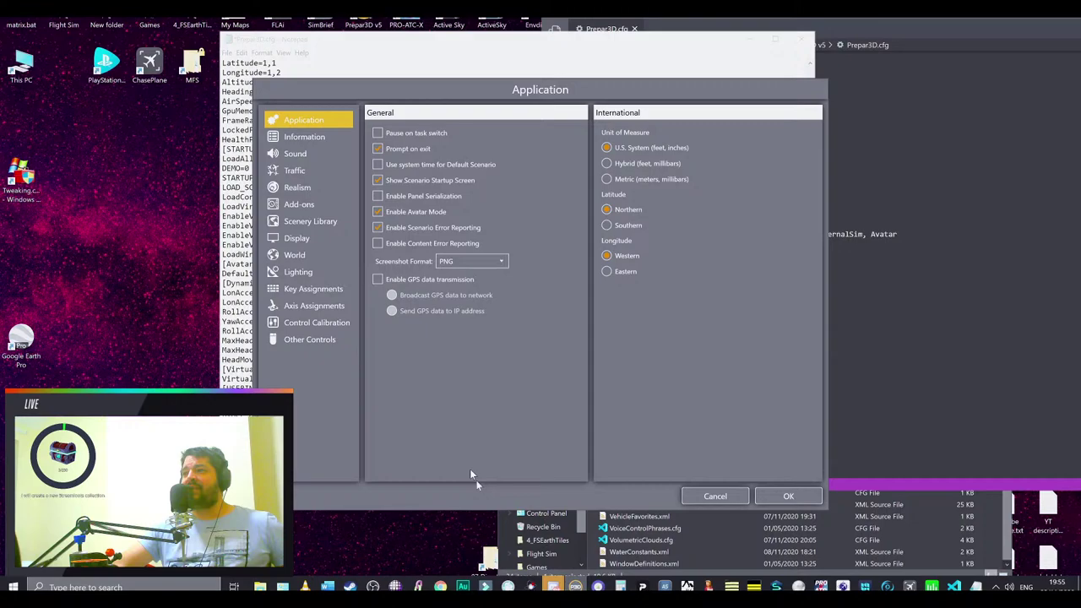
{"action": "left_click", "coordinate": [715, 495]}
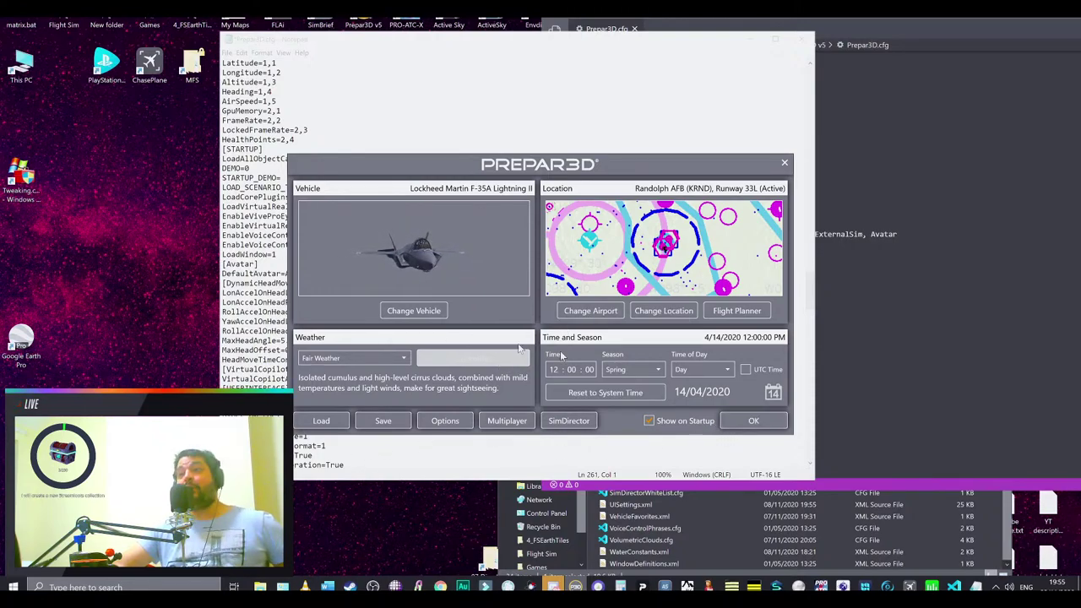
{"action": "left_click", "coordinate": [340, 42]}
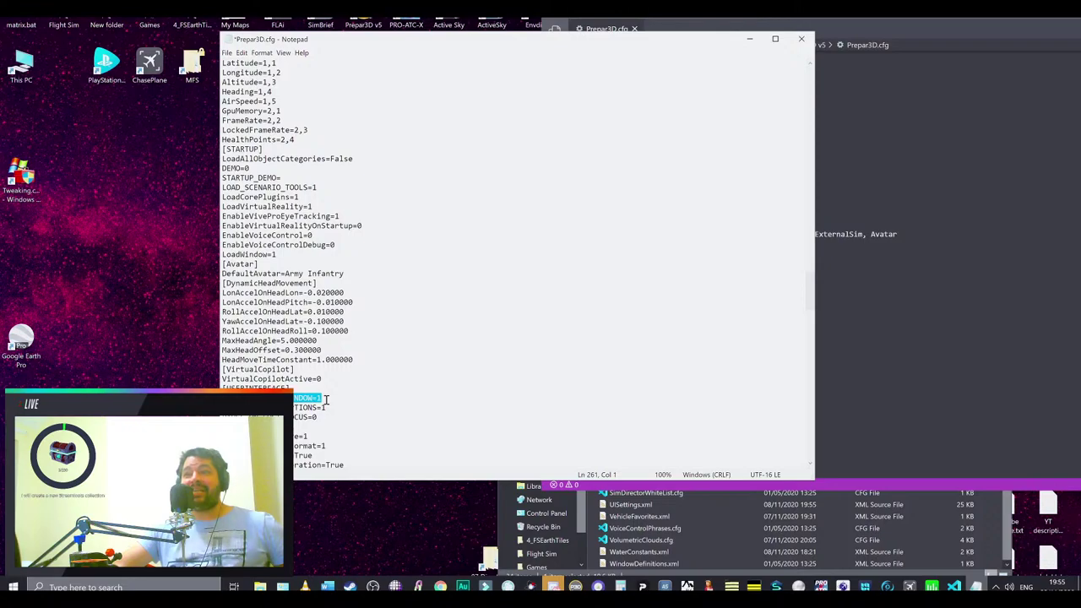
{"action": "key", "text": "alt+Tab"}
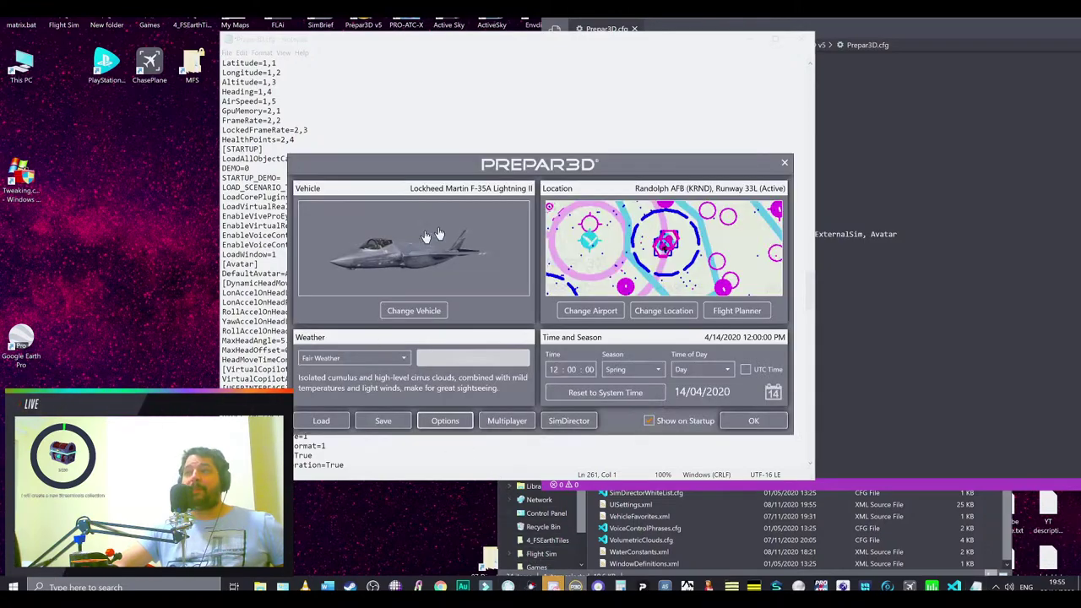
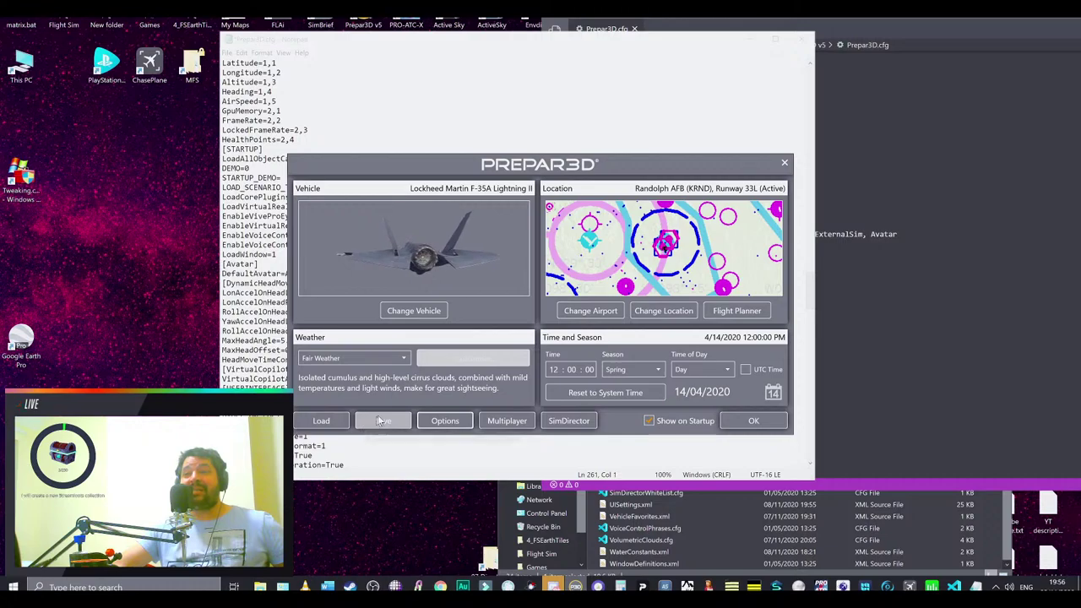
{"action": "left_click", "coordinate": [381, 46]}
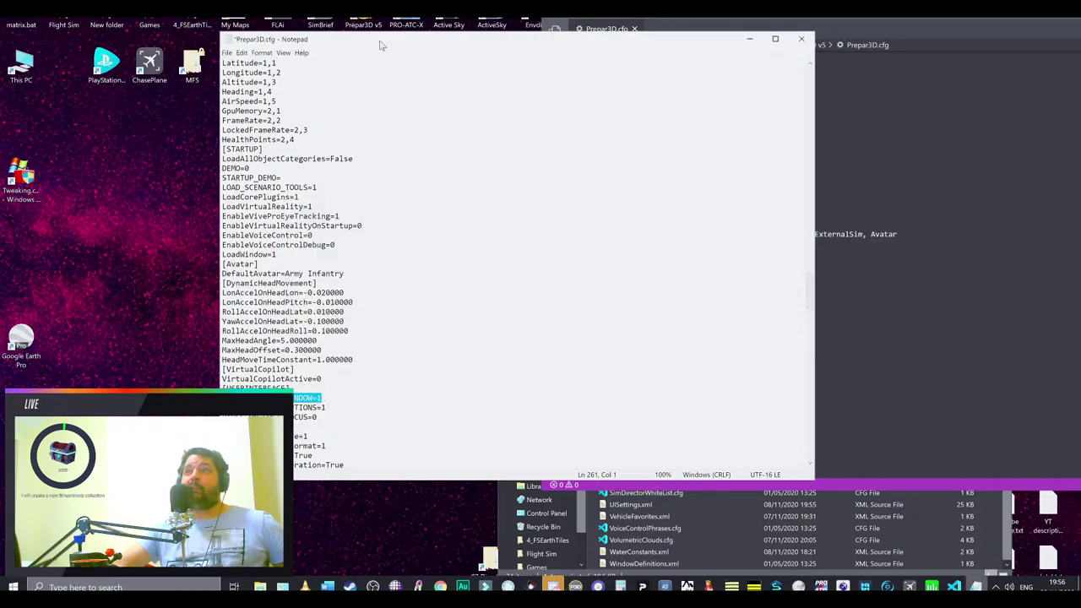
Move the original file's window further from the tweaked file and compare the USERINTERFACE sections of both
{"action": "left_click_drag", "start_coordinate": [381, 46], "coordinate": [288, 40]}
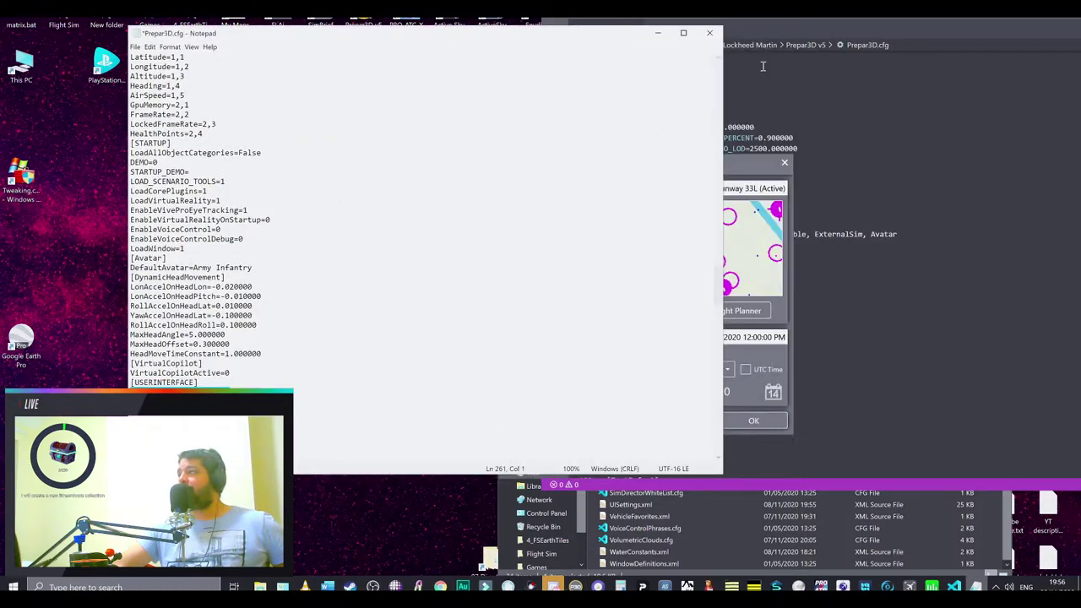
{"action": "left_click", "coordinate": [786, 18]}
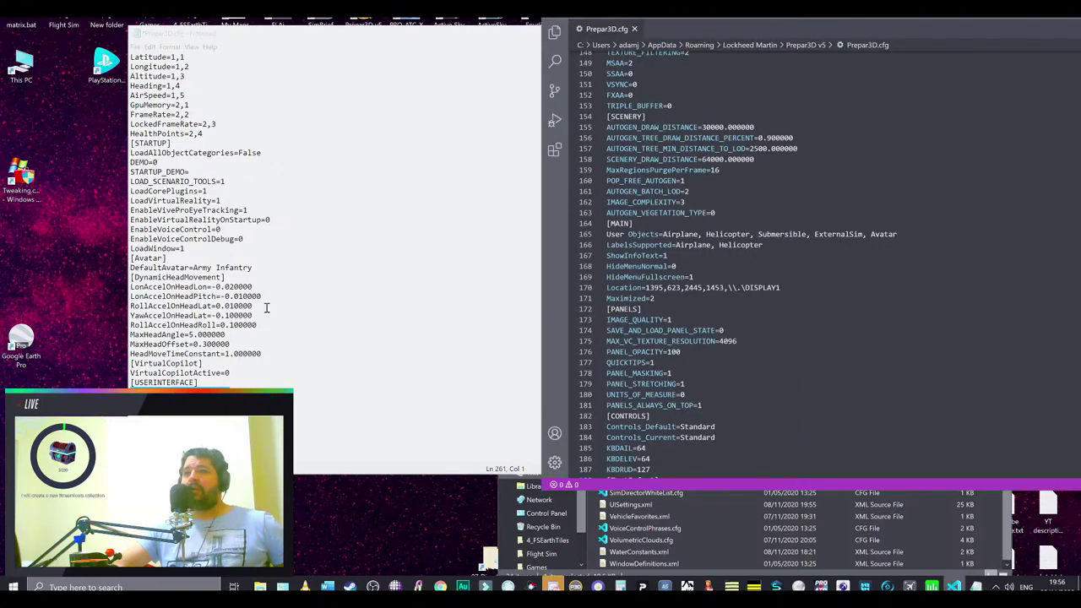
{"action": "scroll", "coordinate": [266, 308], "scroll_direction": "down", "scroll_amount": 4}
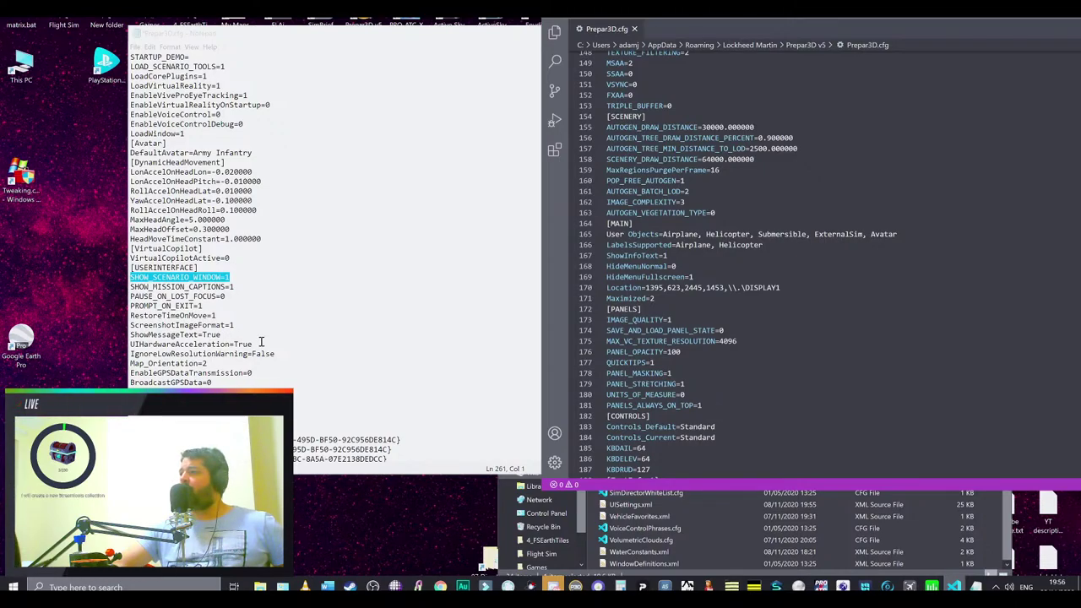
{"action": "scroll", "coordinate": [630, 366], "scroll_direction": "down", "scroll_amount": 5}
{"action": "scroll", "coordinate": [630, 366], "scroll_direction": "down", "scroll_amount": 20}
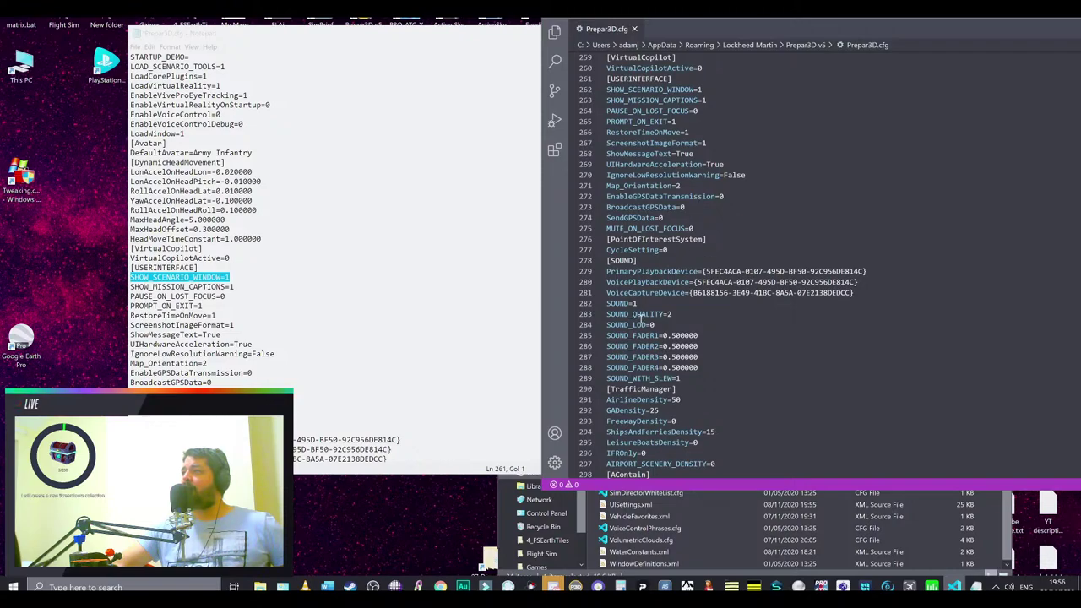
Compare the SOUND and TrafficManager sections in the tweaked and original files
{"action": "scroll", "coordinate": [641, 319], "scroll_direction": "down", "scroll_amount": 3}
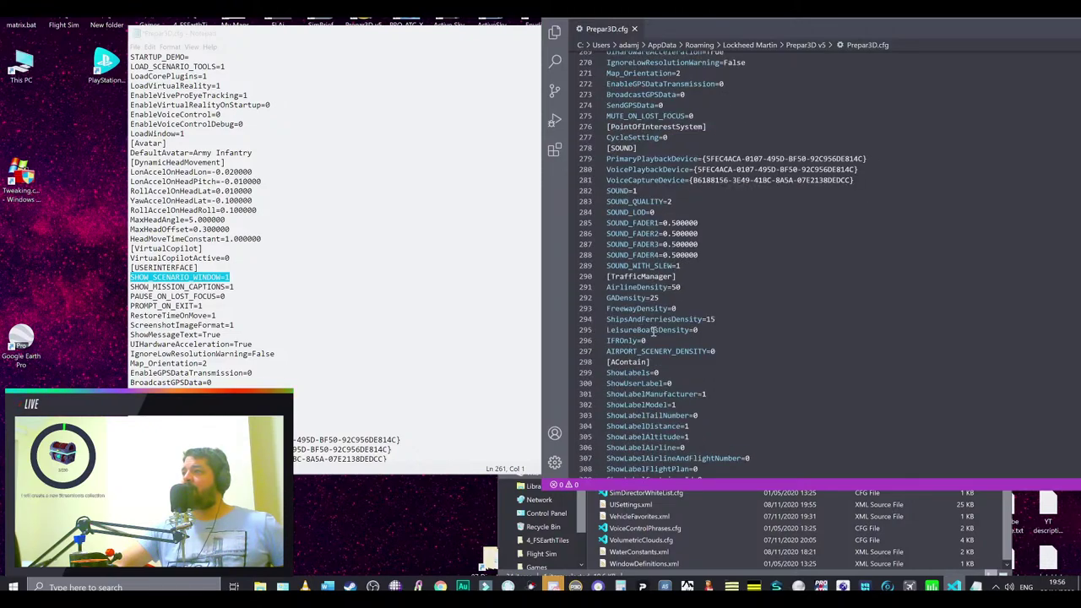
{"action": "scroll", "coordinate": [653, 329], "scroll_direction": "down", "scroll_amount": 3}
{"action": "scroll", "coordinate": [317, 371], "scroll_direction": "down", "scroll_amount": 3}
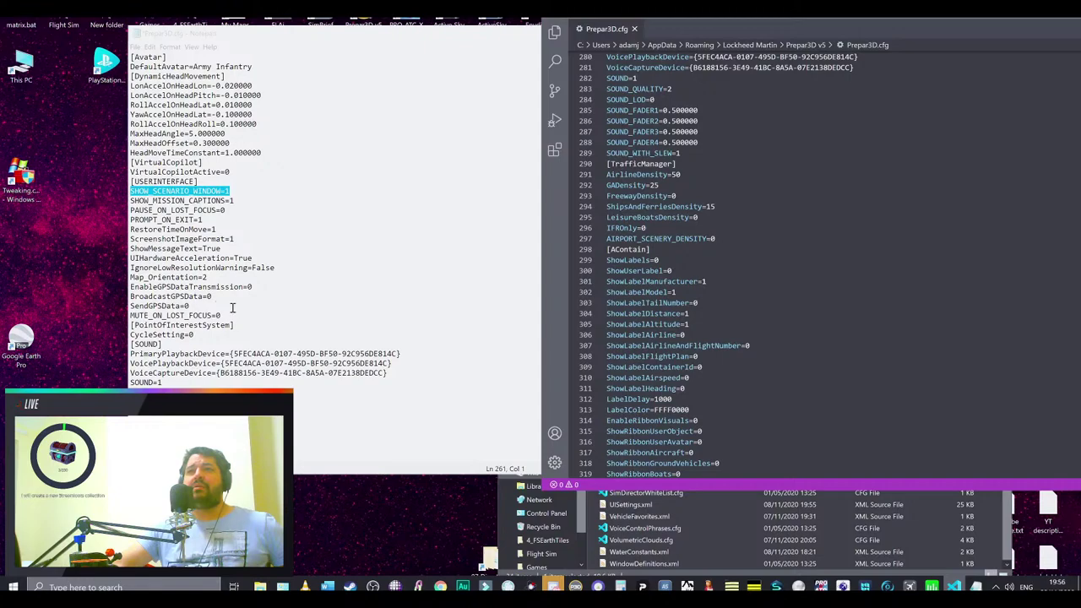
{"action": "scroll", "coordinate": [252, 386], "scroll_direction": "down", "scroll_amount": 3}
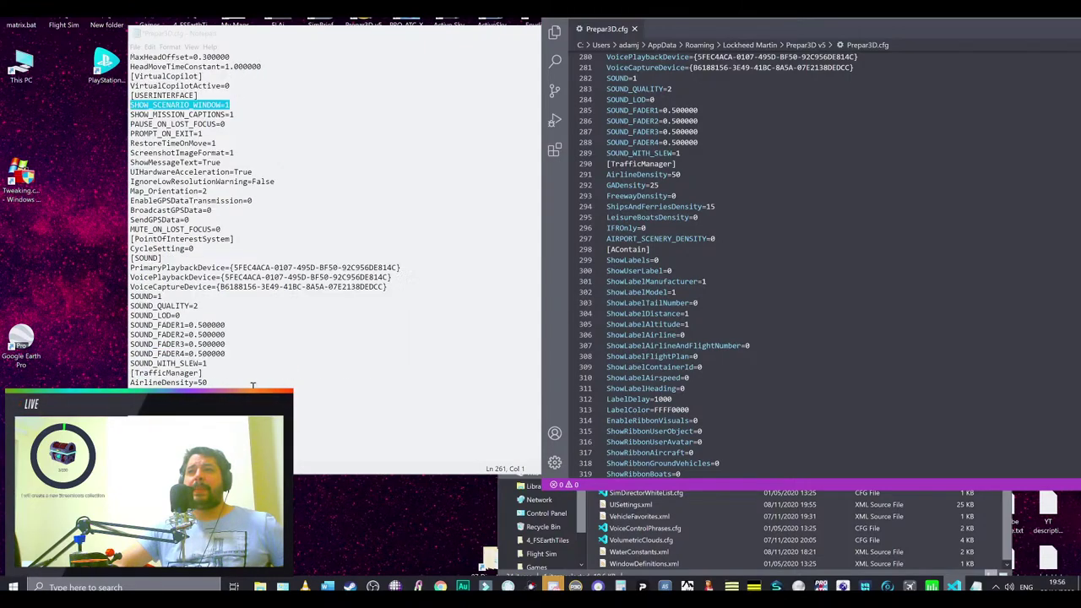
{"action": "scroll", "coordinate": [253, 386], "scroll_direction": "down", "scroll_amount": 4}
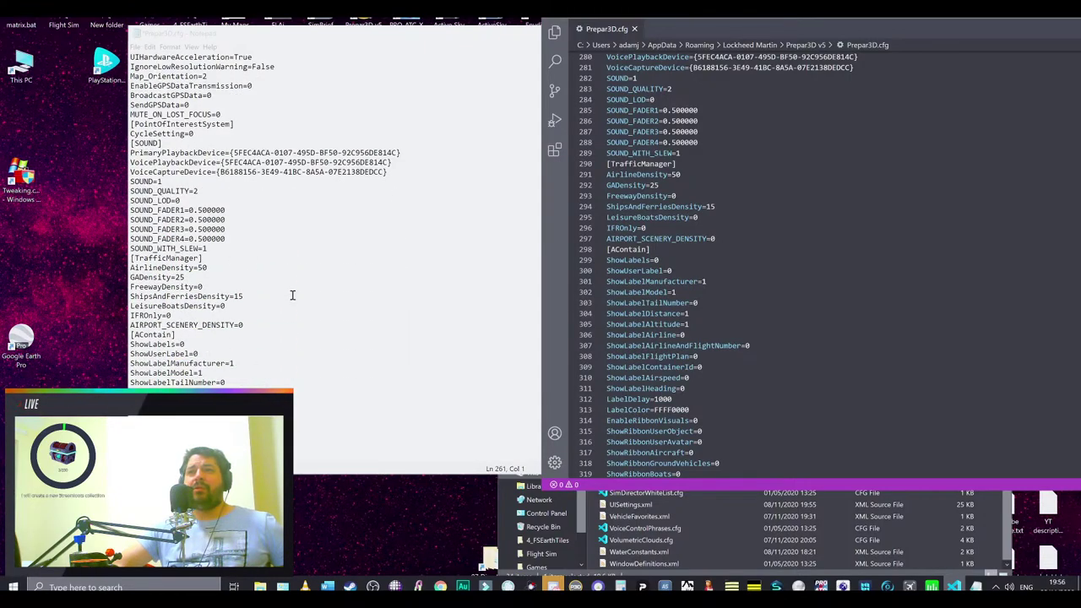
Compare the TERRAIN sections of both files, highlighting the original's LOD_RADIUS line and placing the cursor at its end
{"action": "scroll", "coordinate": [165, 283], "scroll_direction": "down", "scroll_amount": 17}
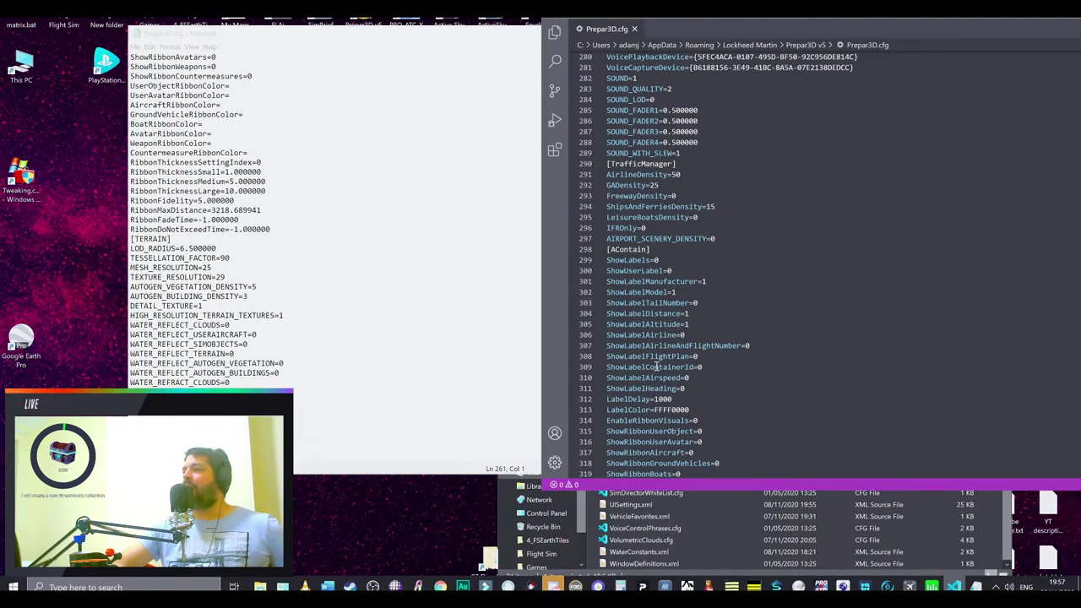
{"action": "scroll", "coordinate": [666, 367], "scroll_direction": "down", "scroll_amount": 19}
{"action": "scroll", "coordinate": [655, 321], "scroll_direction": "up", "scroll_amount": 7}
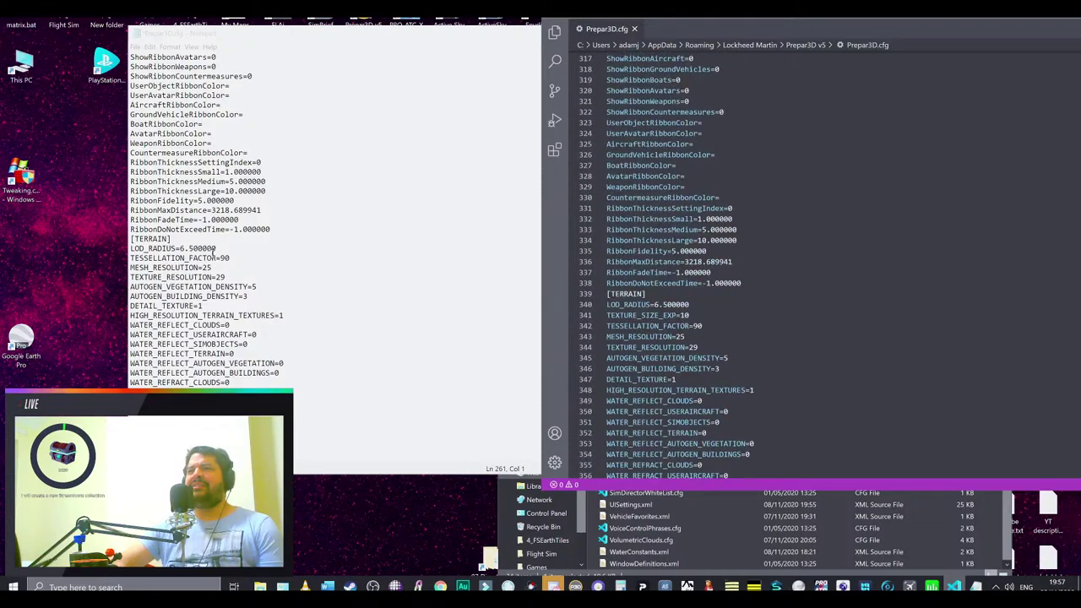
{"action": "left_click_drag", "start_coordinate": [219, 245], "coordinate": [124, 246]}
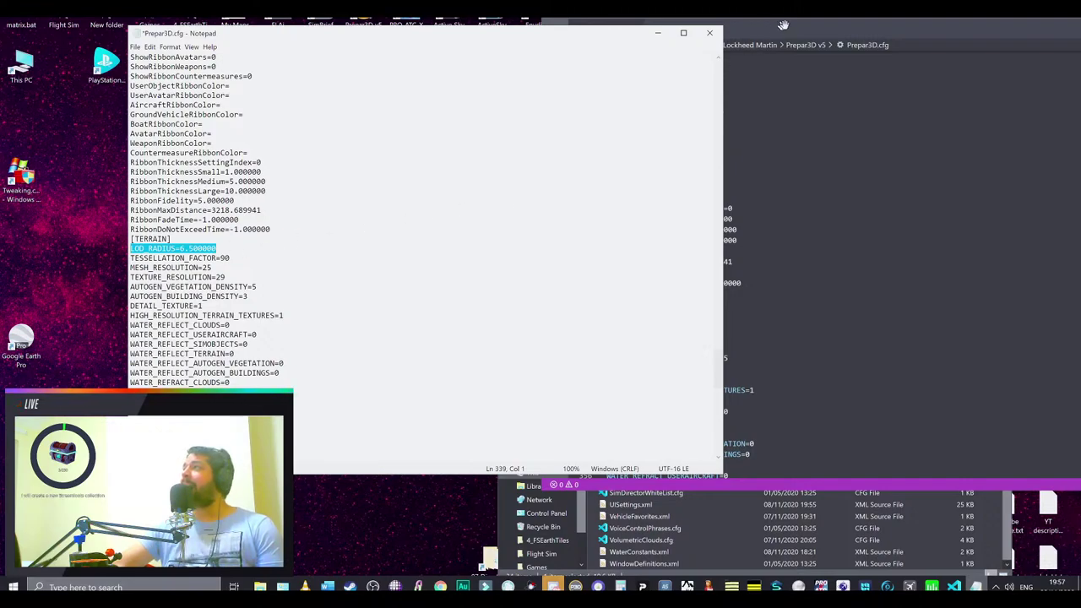
{"action": "left_click", "coordinate": [954, 587]}
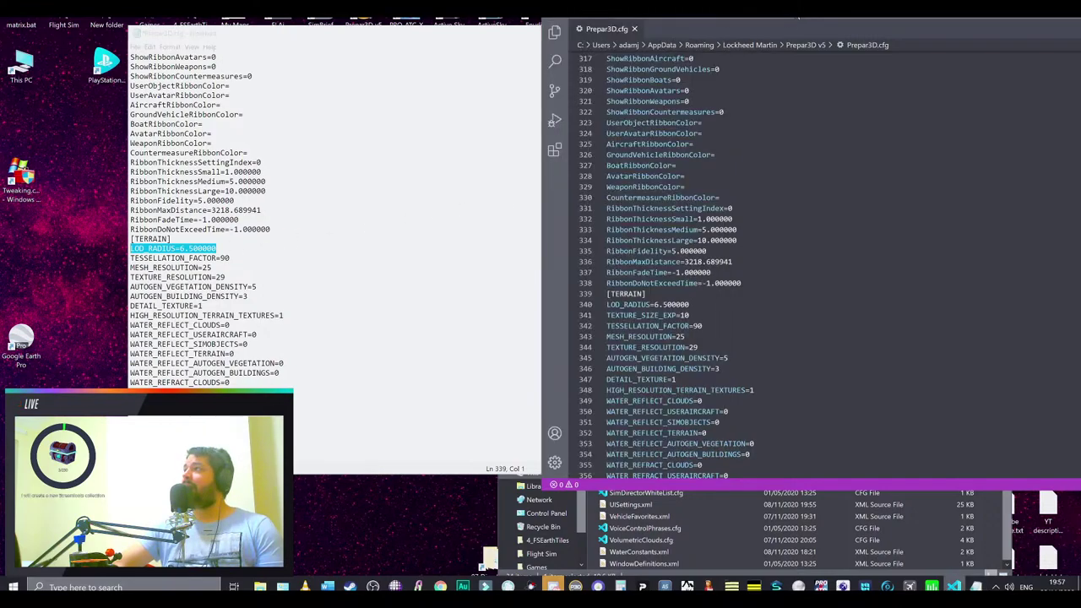
{"action": "scroll", "coordinate": [668, 292], "scroll_direction": "down", "scroll_amount": 5}
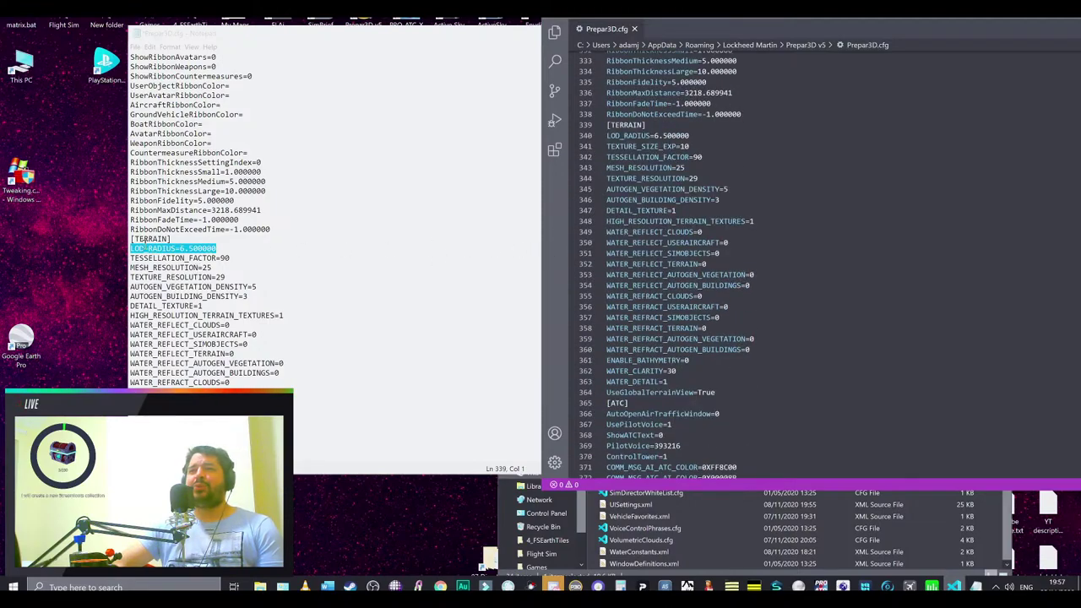
{"action": "left_click", "coordinate": [218, 247]}
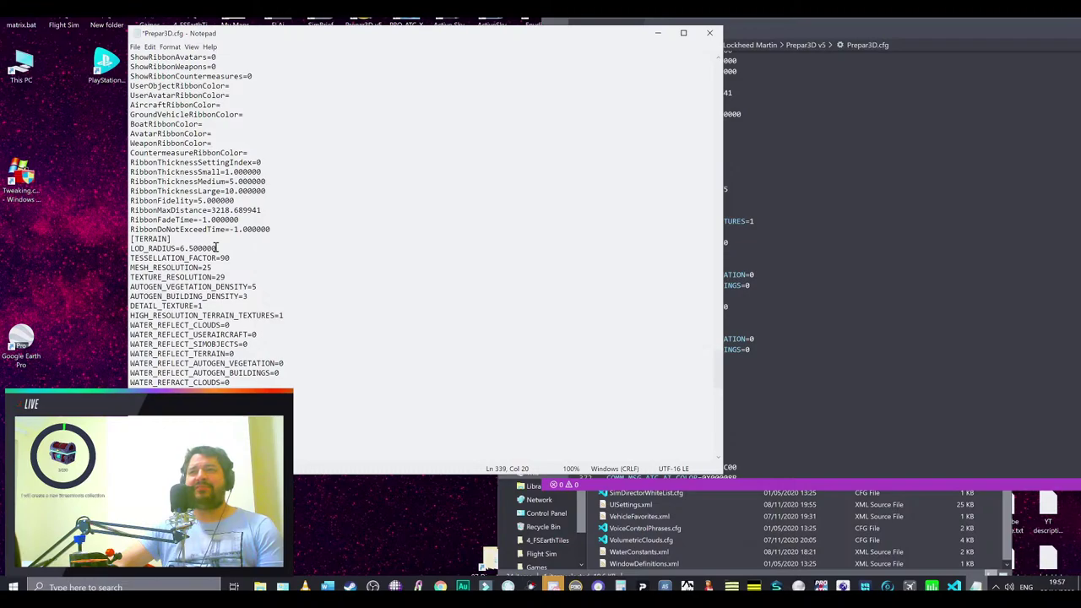
Highlight the original file's LOD_RADIUS line and compare its TERRAIN section with the tweaked file's
{"action": "left_click_drag", "start_coordinate": [218, 247], "coordinate": [125, 248]}
{"action": "left_click", "coordinate": [218, 247]}
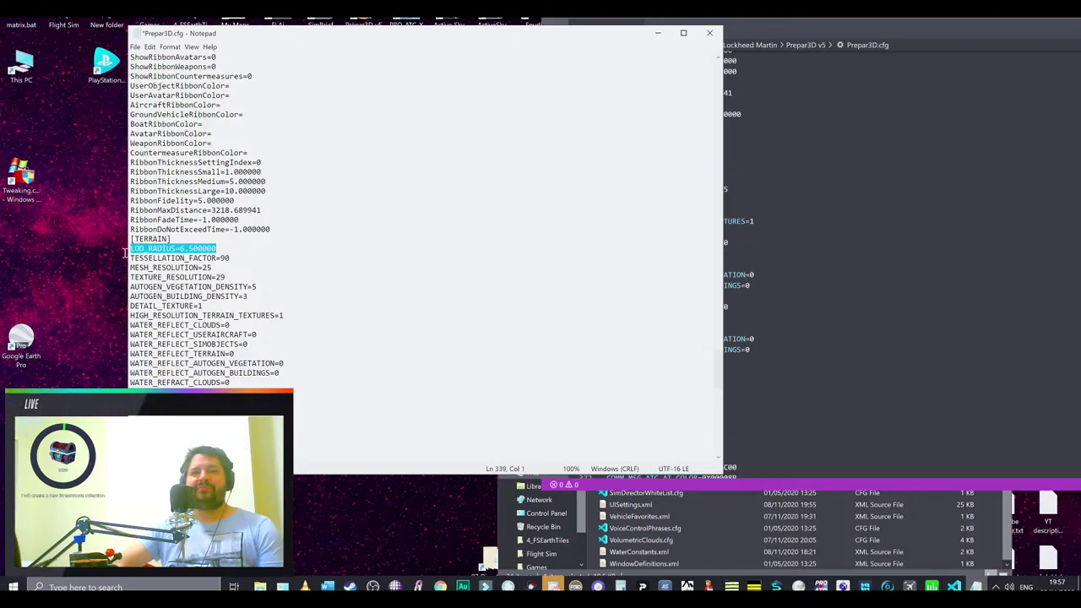
{"action": "left_click", "coordinate": [840, 18]}
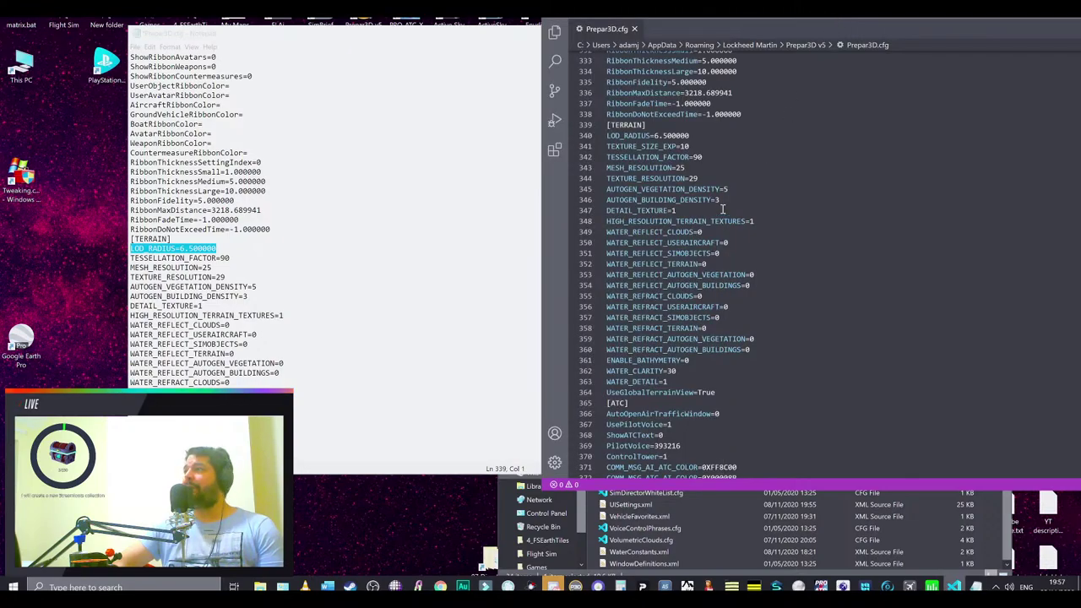
{"action": "scroll", "coordinate": [674, 187], "scroll_direction": "up", "scroll_amount": 2}
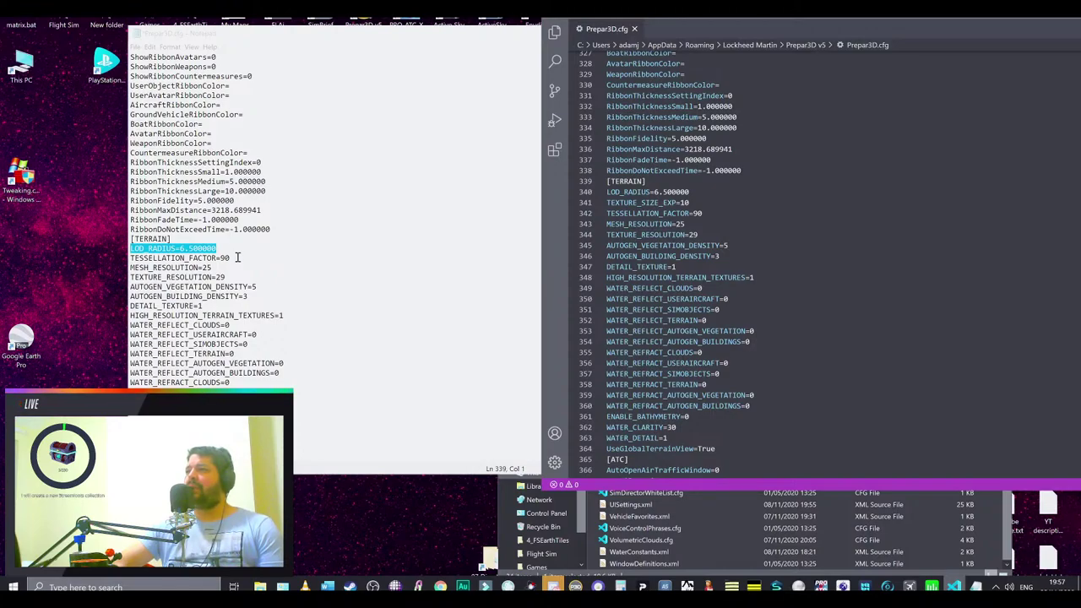
{"action": "scroll", "coordinate": [151, 331], "scroll_direction": "down", "scroll_amount": 4}
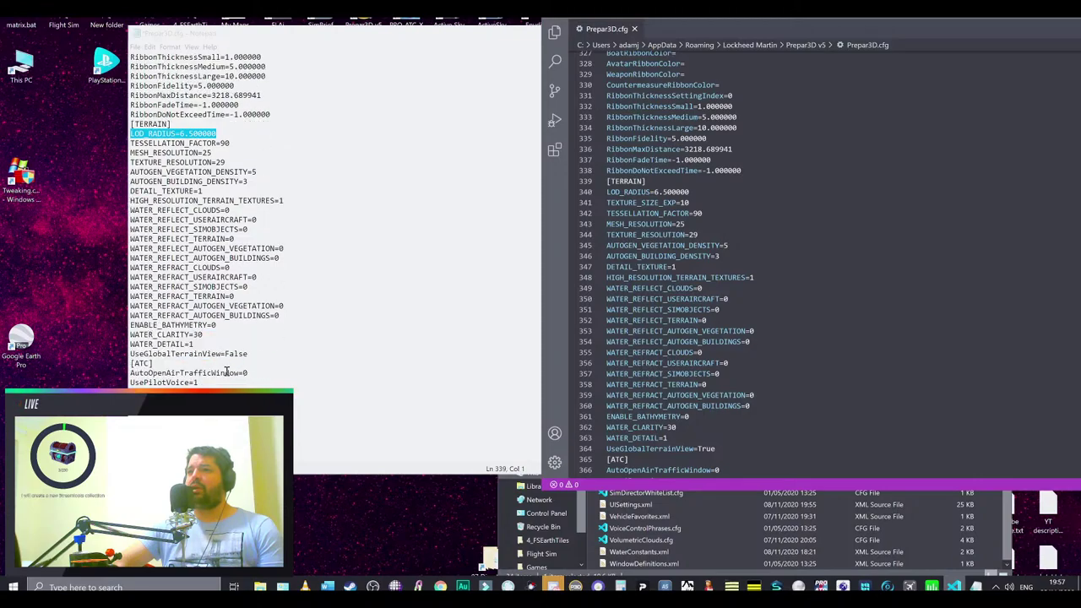
Compare the ends of both TERRAIN sections and highlight the UseGlobalTerrainView line in the original file
{"action": "left_click", "coordinate": [250, 355]}
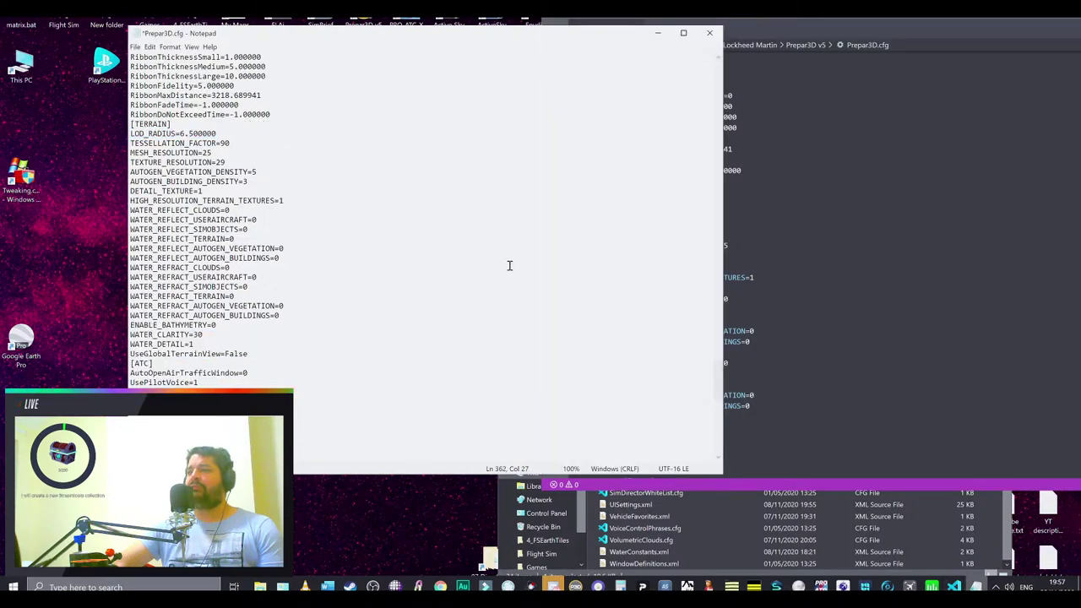
{"action": "left_click", "coordinate": [816, 19]}
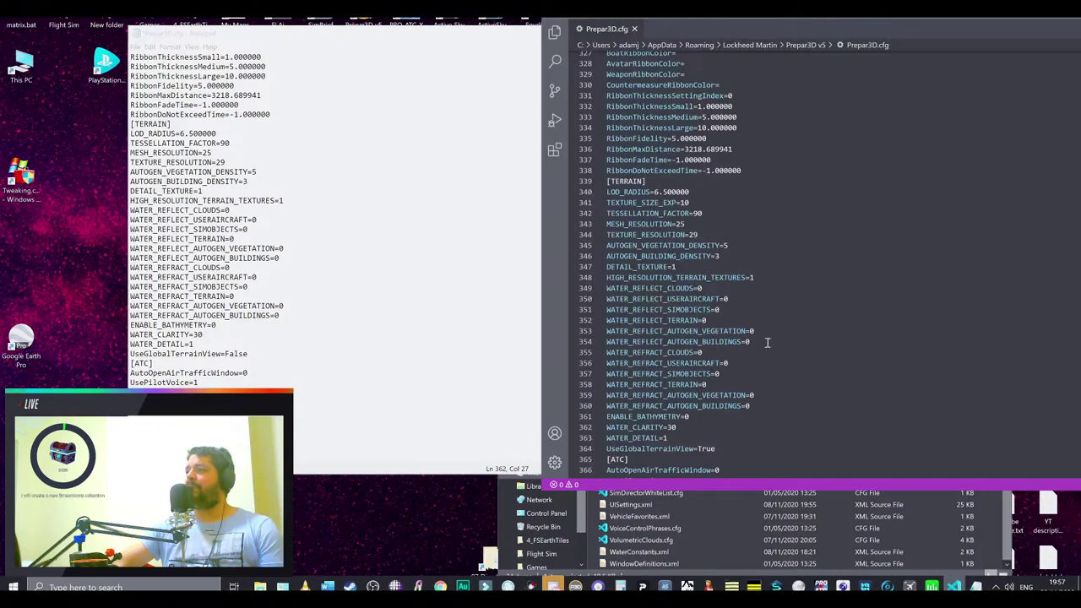
{"action": "scroll", "coordinate": [767, 342], "scroll_direction": "down", "scroll_amount": 7}
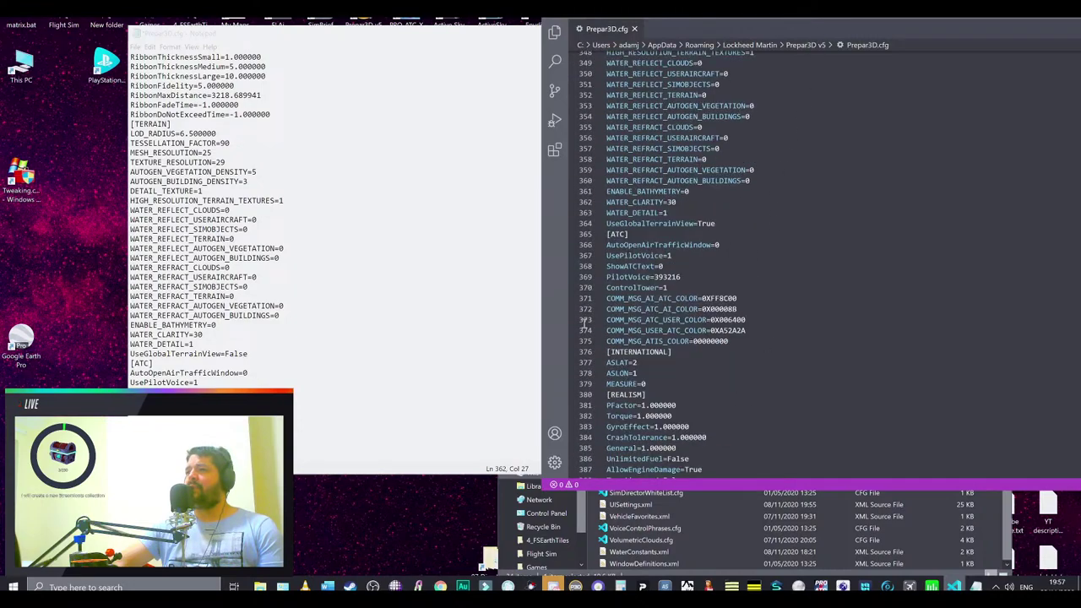
{"action": "left_click_drag", "start_coordinate": [248, 355], "coordinate": [110, 359]}
{"action": "left_click", "coordinate": [238, 359]}
{"action": "left_click_drag", "start_coordinate": [251, 353], "coordinate": [128, 356]}
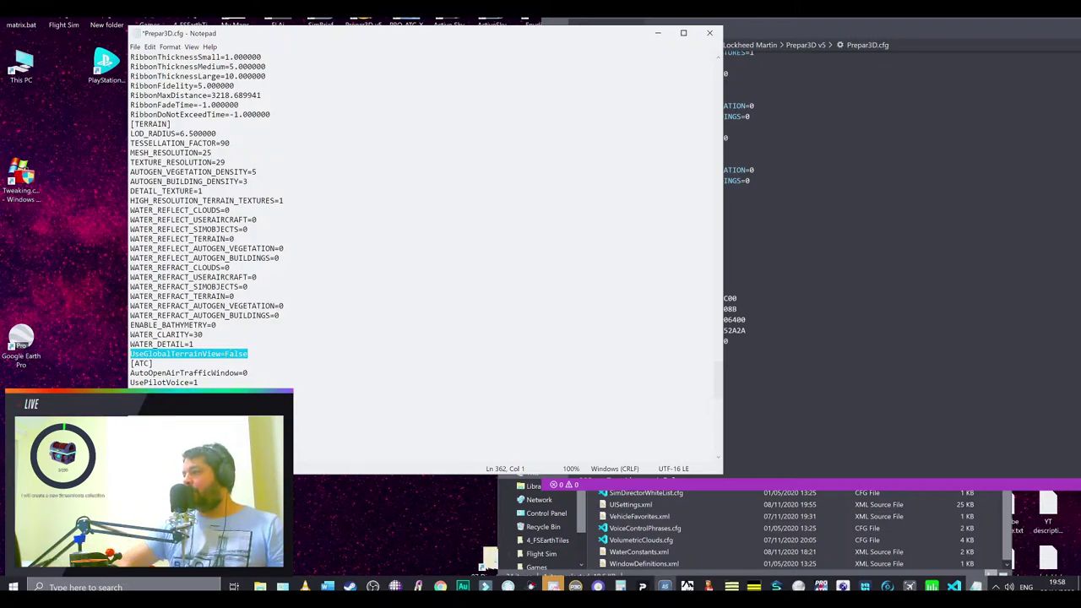
Check the ChasePlane window, then highlight the UseGlobalTerrainView lines in both files to compare them
{"action": "left_click", "coordinate": [909, 586]}
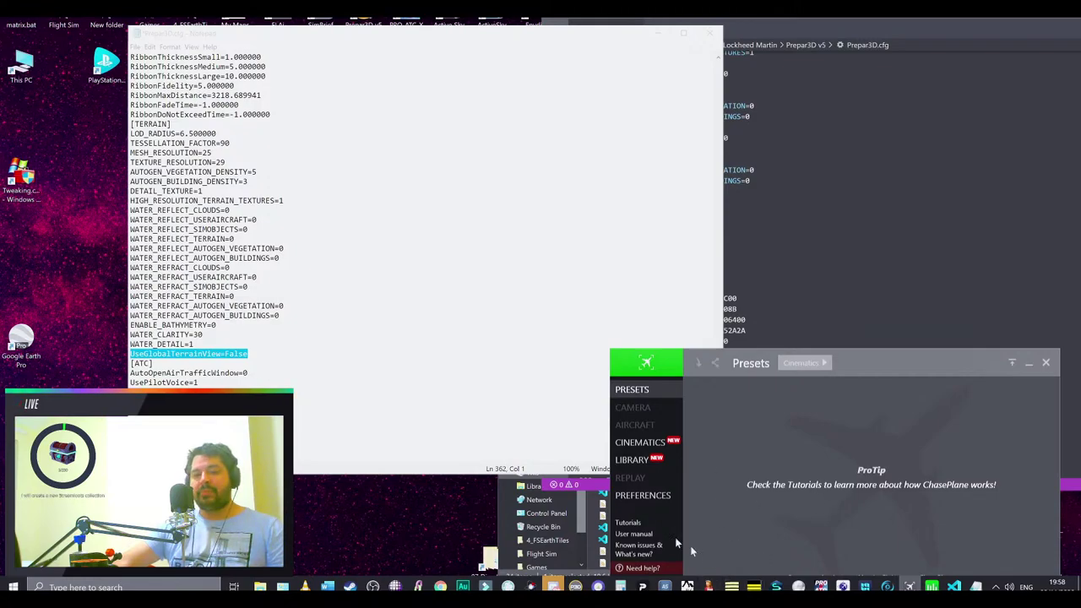
{"action": "left_click", "coordinate": [307, 368]}
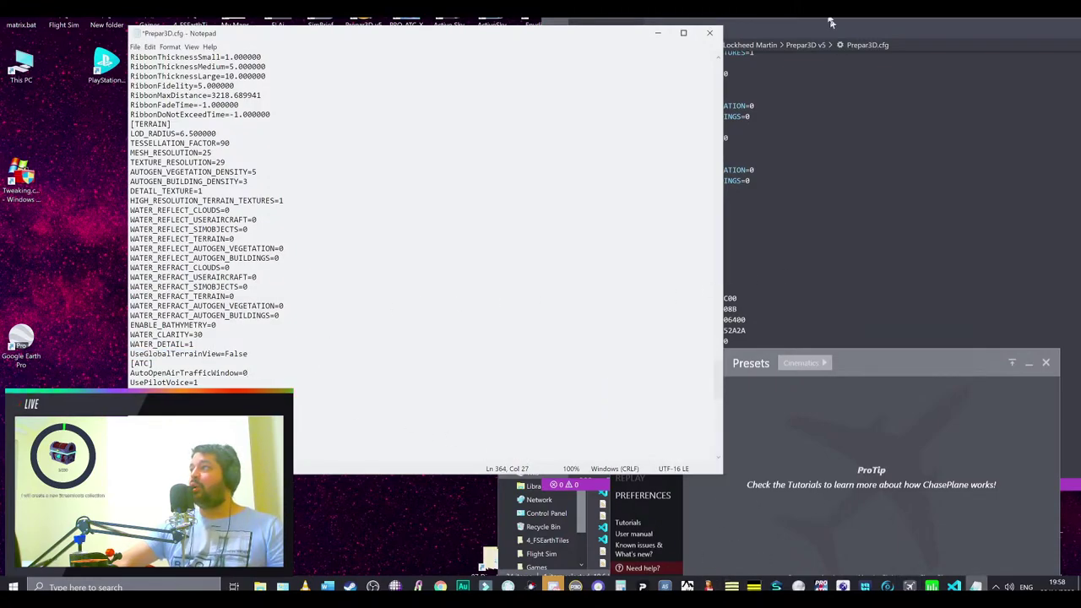
{"action": "left_click", "coordinate": [741, 277]}
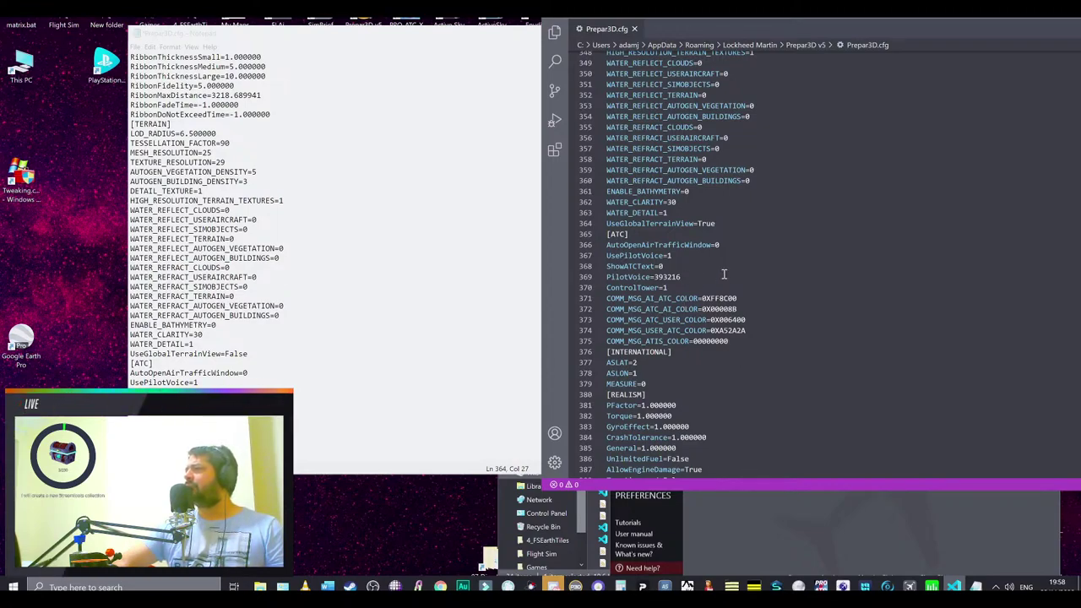
{"action": "left_click_drag", "start_coordinate": [716, 224], "coordinate": [600, 223]}
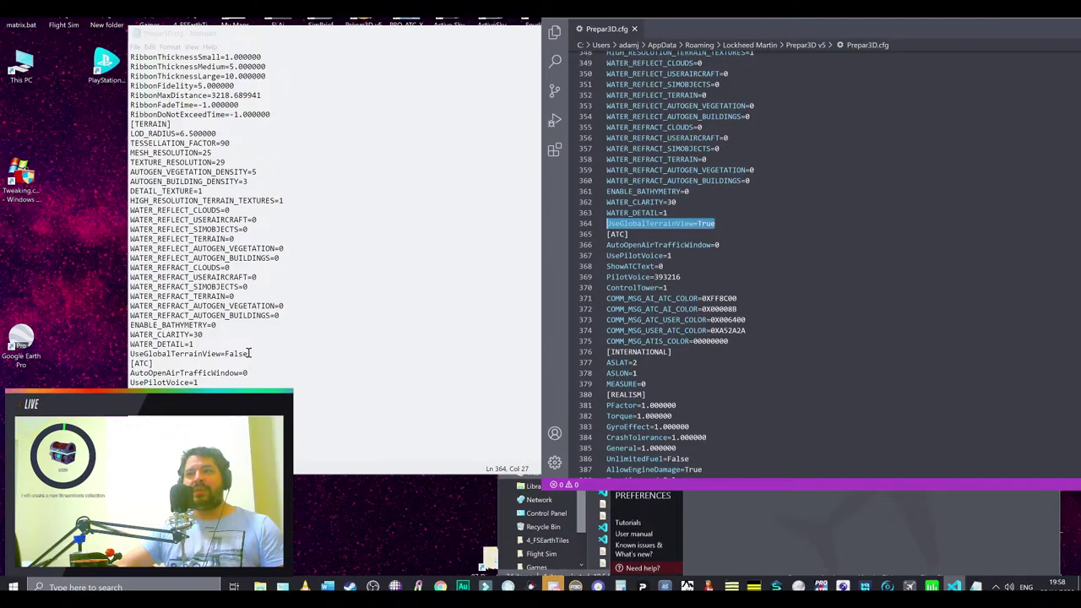
{"action": "left_click_drag", "start_coordinate": [250, 353], "coordinate": [125, 358]}
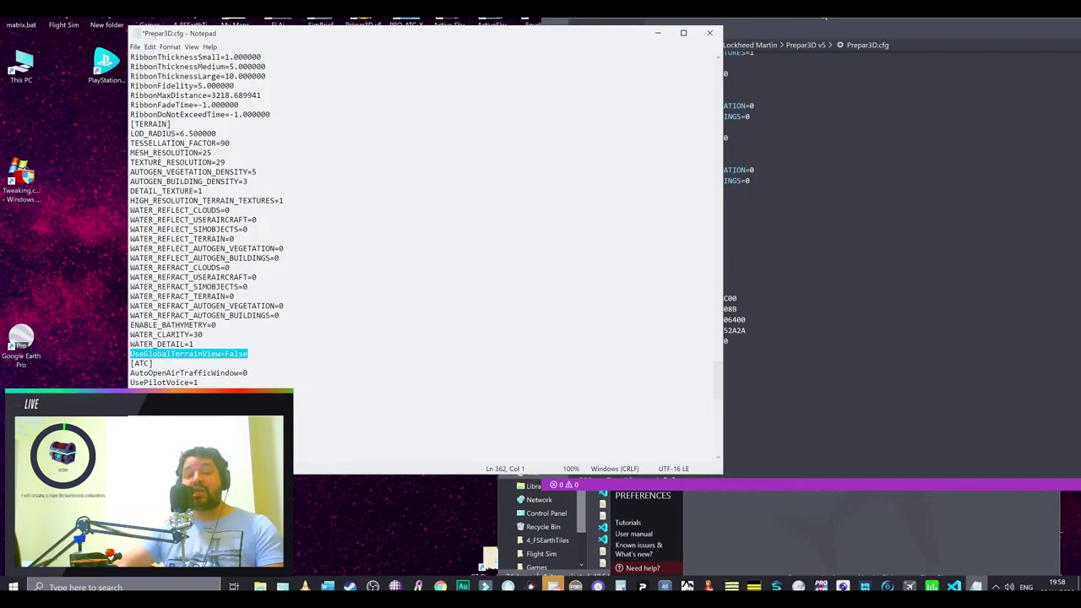
{"action": "left_click", "coordinate": [824, 17]}
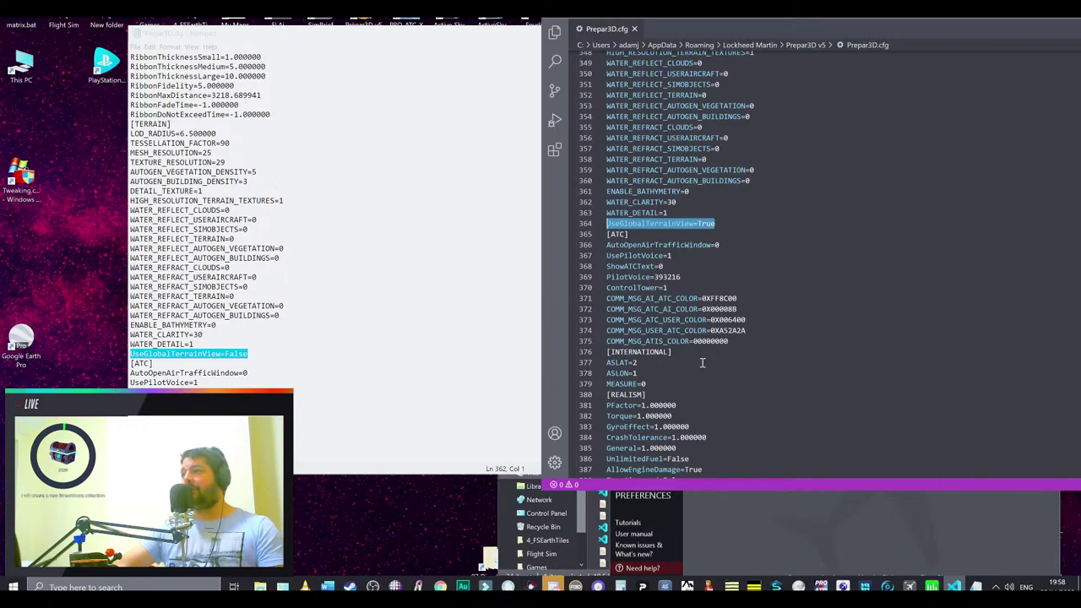
Compare the remaining sections of both files from ATC to MULTIPLAYER, highlighting the tweaked file's AdaptiveSimGroupEnable line
{"action": "scroll", "coordinate": [702, 362], "scroll_direction": "down", "scroll_amount": 5}
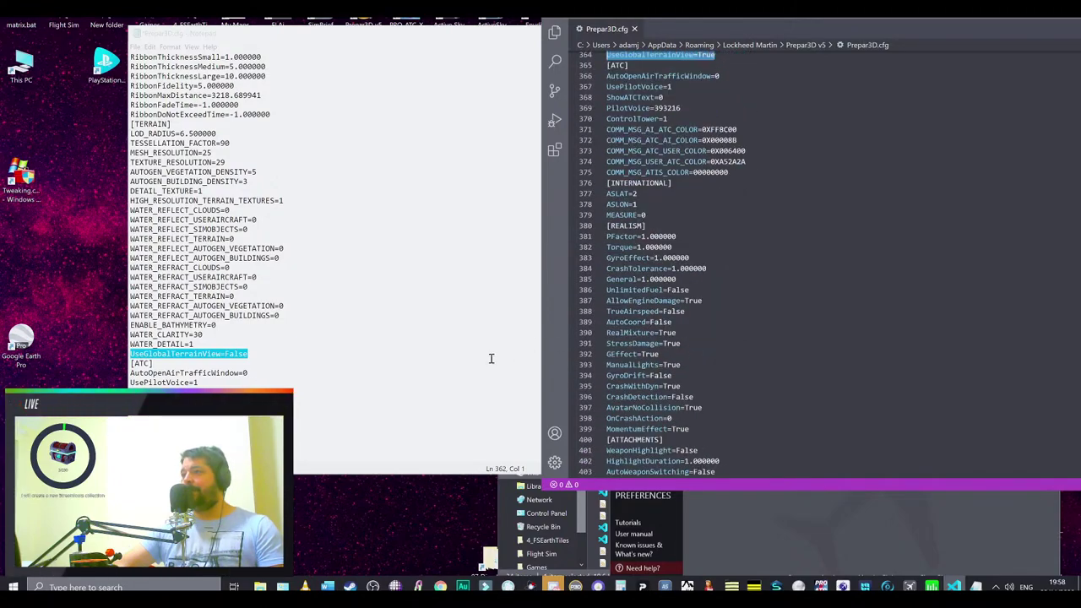
{"action": "scroll", "coordinate": [392, 388], "scroll_direction": "down", "scroll_amount": 3}
{"action": "scroll", "coordinate": [388, 389], "scroll_direction": "down", "scroll_amount": 9}
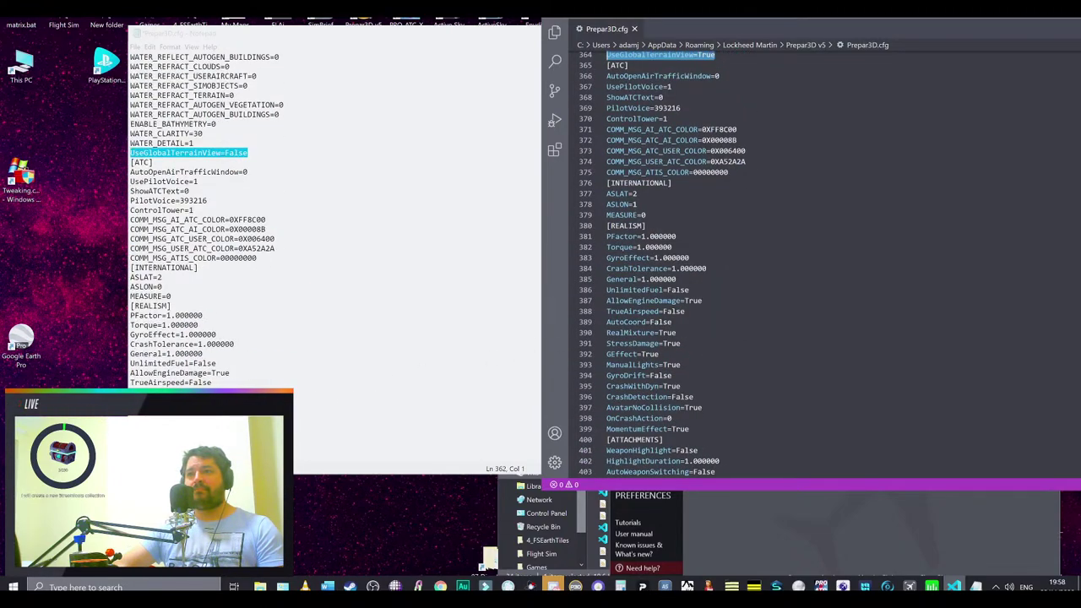
{"action": "scroll", "coordinate": [389, 388], "scroll_direction": "down", "scroll_amount": 3}
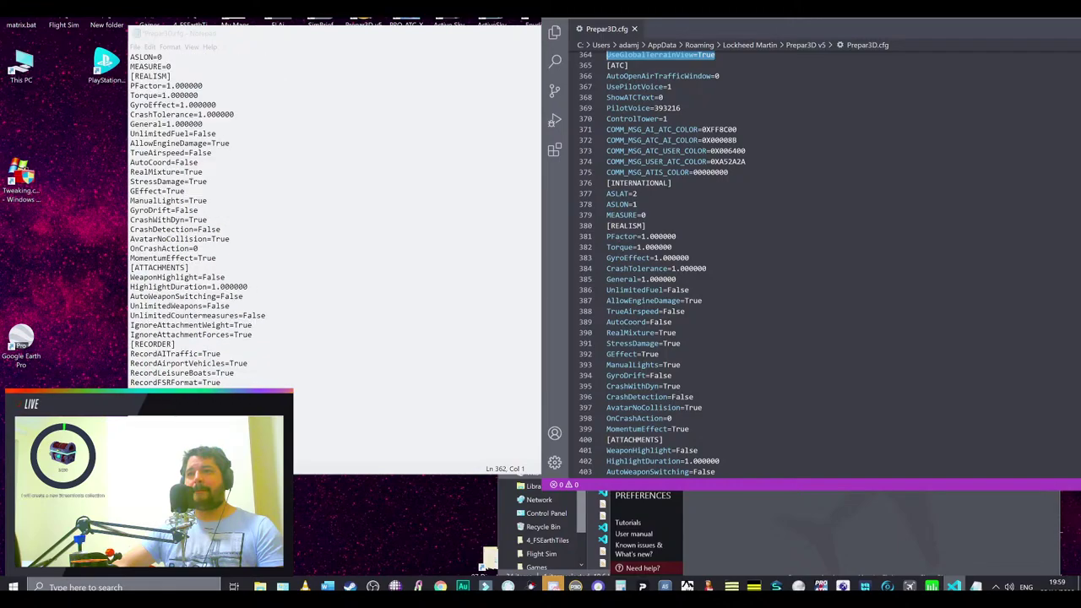
{"action": "scroll", "coordinate": [389, 388], "scroll_direction": "down", "scroll_amount": 3}
{"action": "scroll", "coordinate": [226, 308], "scroll_direction": "down", "scroll_amount": 2}
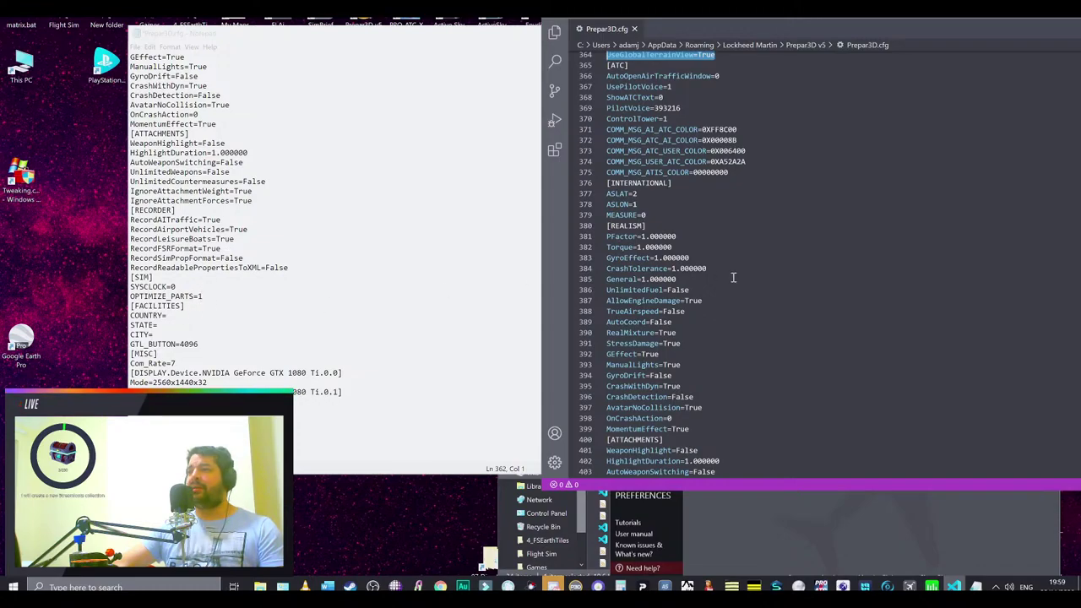
{"action": "scroll", "coordinate": [728, 355], "scroll_direction": "down", "scroll_amount": 10}
{"action": "scroll", "coordinate": [723, 369], "scroll_direction": "up", "scroll_amount": 5}
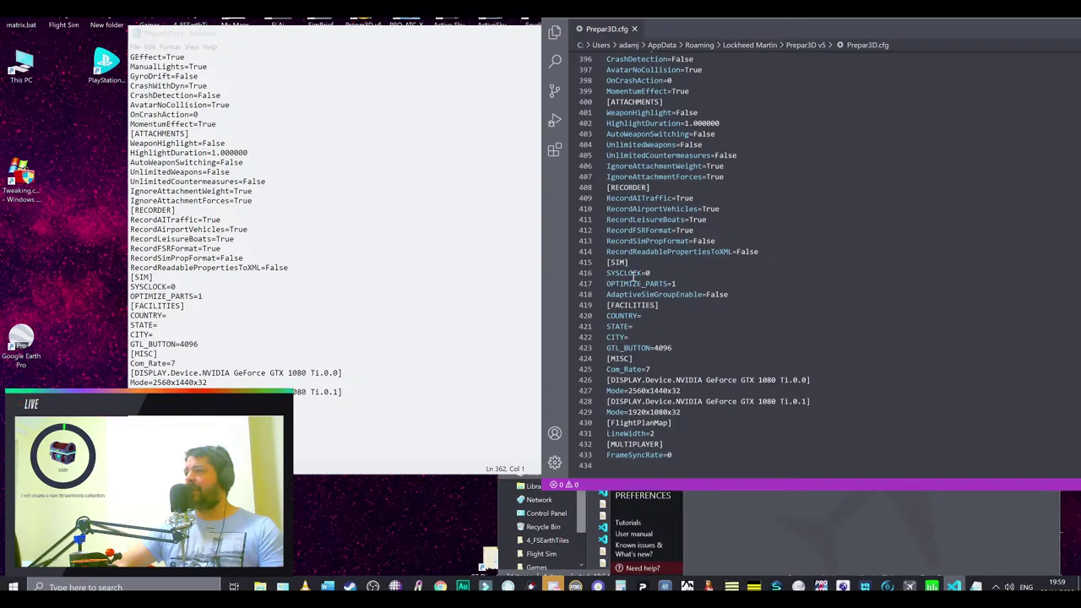
{"action": "left_click_drag", "start_coordinate": [737, 294], "coordinate": [609, 300]}
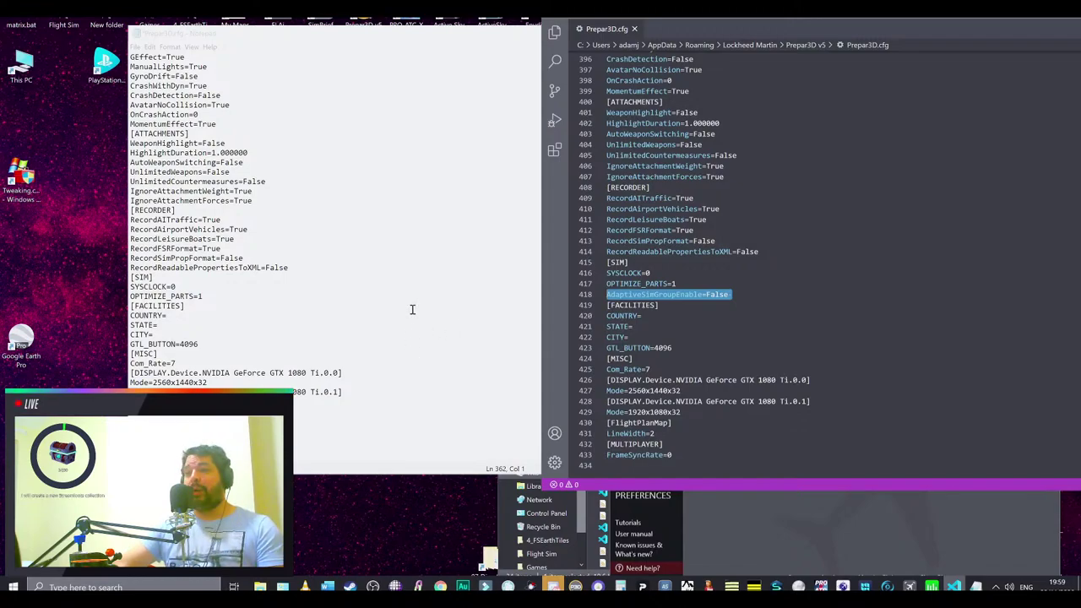
Close the original Prepar3D.cfg without saving its changes
{"action": "left_click", "coordinate": [399, 173]}
{"action": "left_click", "coordinate": [712, 32]}
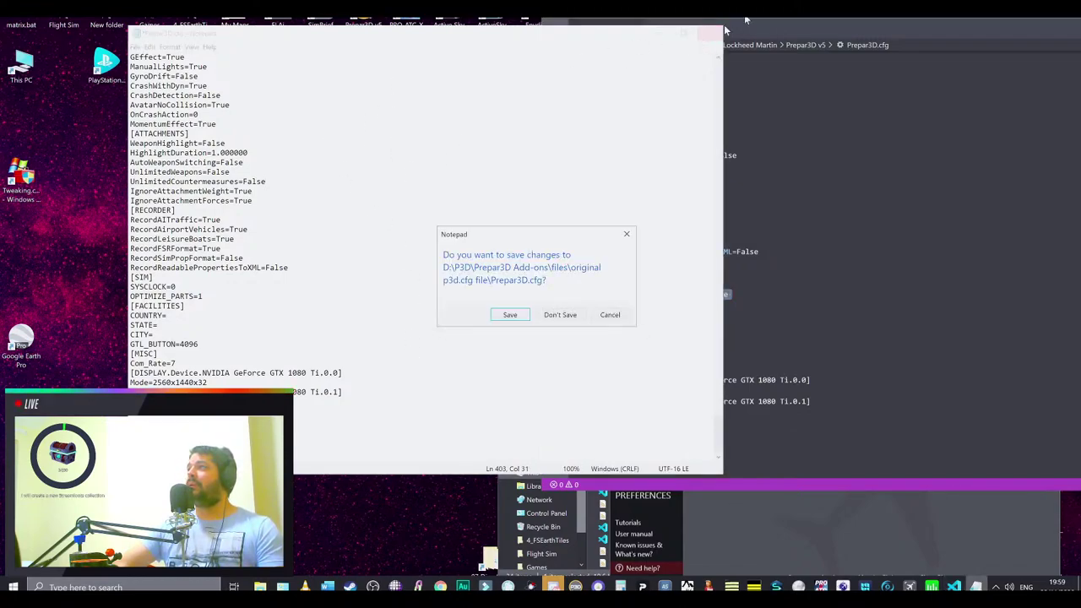
{"action": "left_click", "coordinate": [560, 315]}
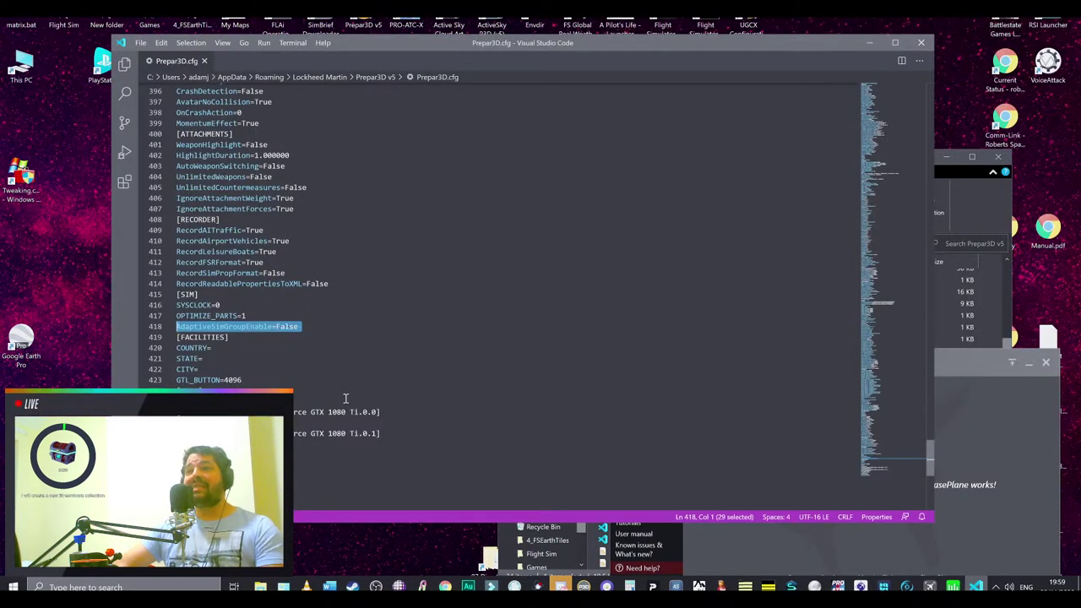
Look back over the tweaked Prepar3D.cfg from the SIM section up to the ribbon settings and close the file
{"action": "scroll", "coordinate": [345, 397], "scroll_direction": "up", "scroll_amount": 9}
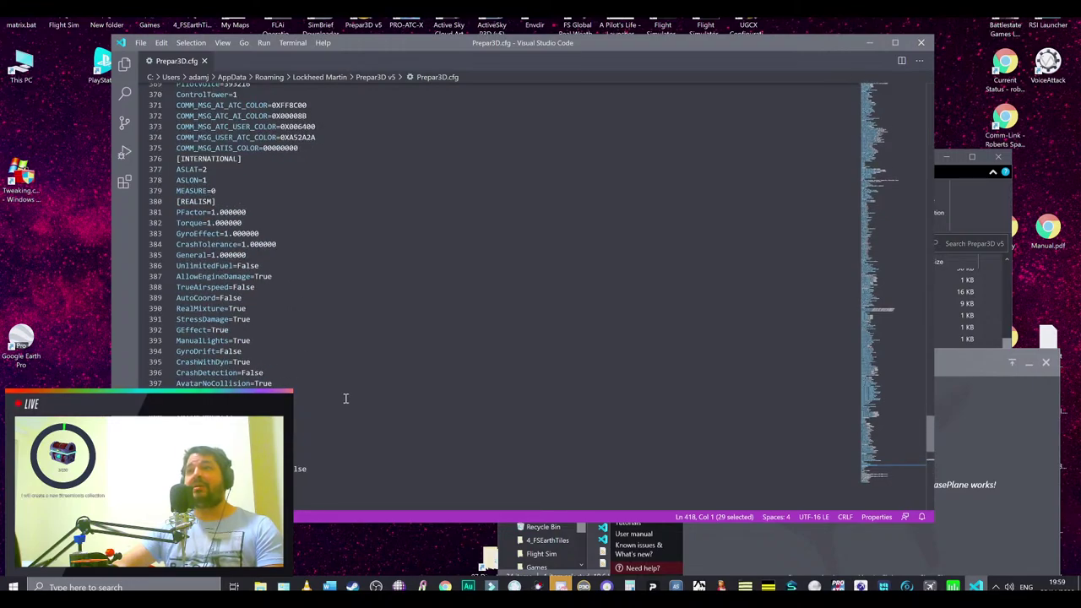
{"action": "scroll", "coordinate": [345, 398], "scroll_direction": "up", "scroll_amount": 12}
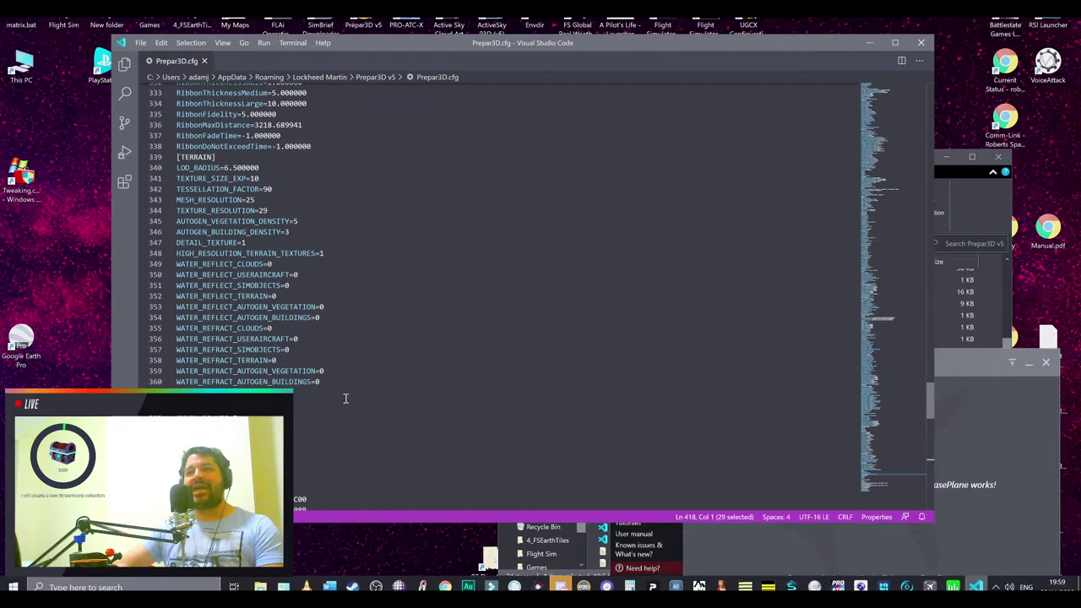
{"action": "scroll", "coordinate": [346, 398], "scroll_direction": "down", "scroll_amount": 2}
{"action": "scroll", "coordinate": [345, 398], "scroll_direction": "up", "scroll_amount": 9}
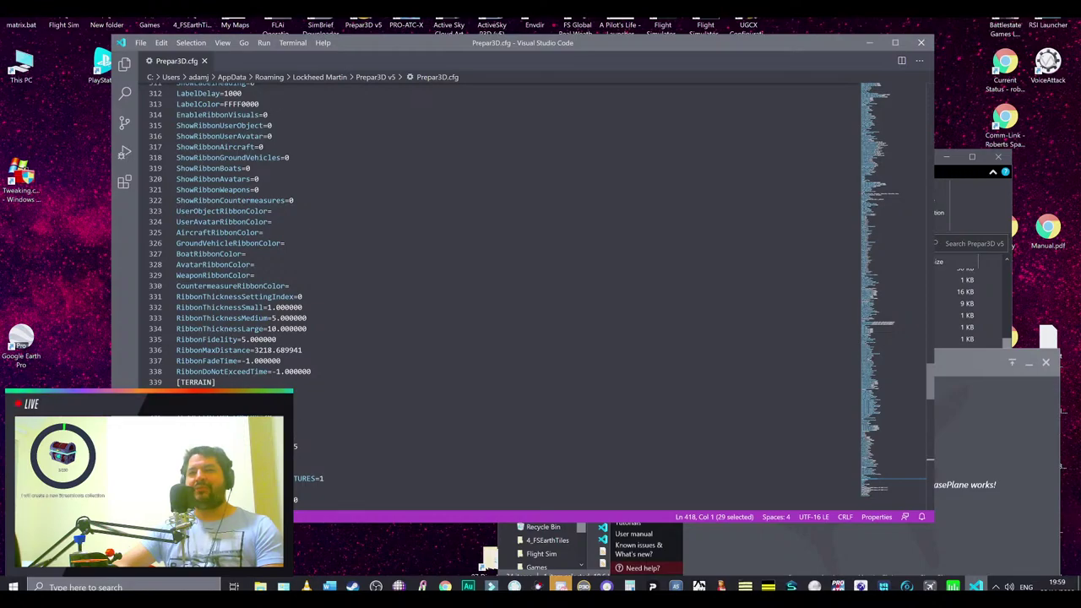
{"action": "left_click", "coordinate": [920, 43]}
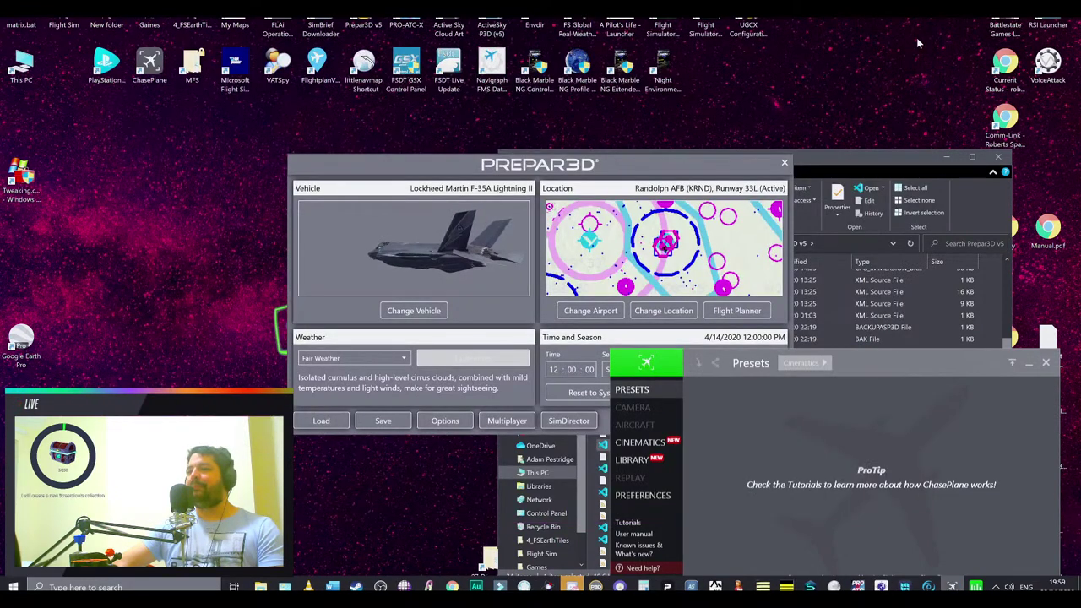
Open VolumetricClouds.cfg from the Prepar3D v5 folder and examine its Cumulonimbus and Cirrus settings
{"action": "left_click", "coordinate": [669, 167]}
{"action": "left_click", "coordinate": [888, 156]}
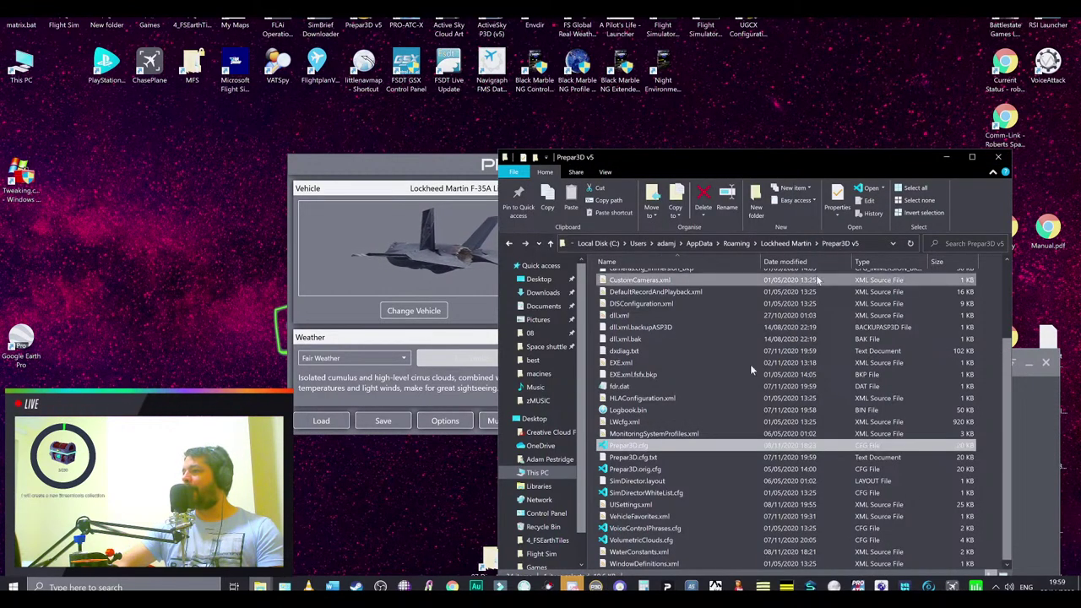
{"action": "left_click", "coordinate": [622, 541]}
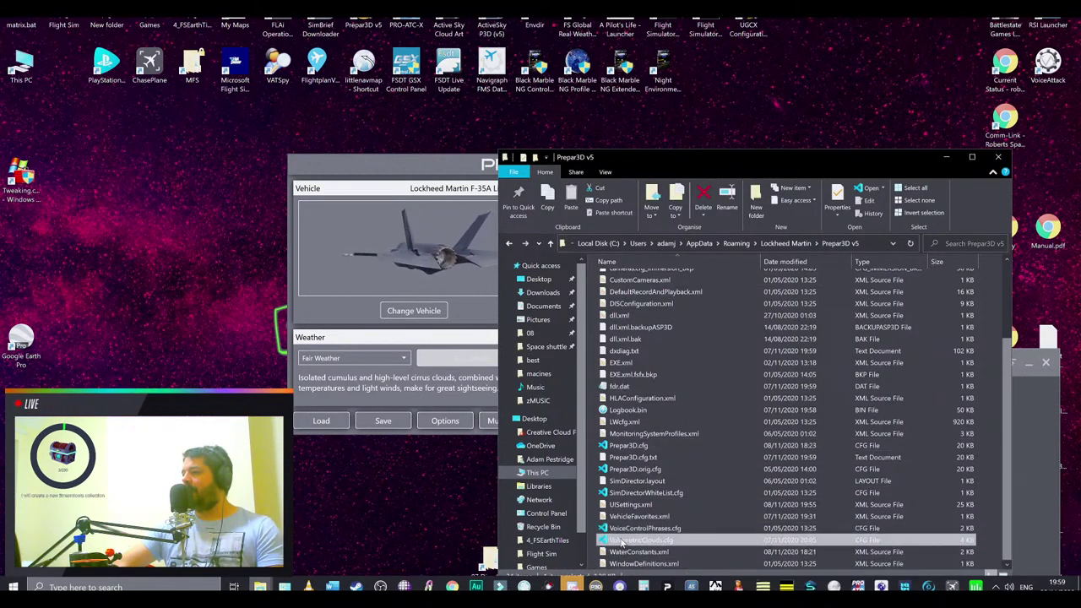
{"action": "double_click", "coordinate": [621, 541]}
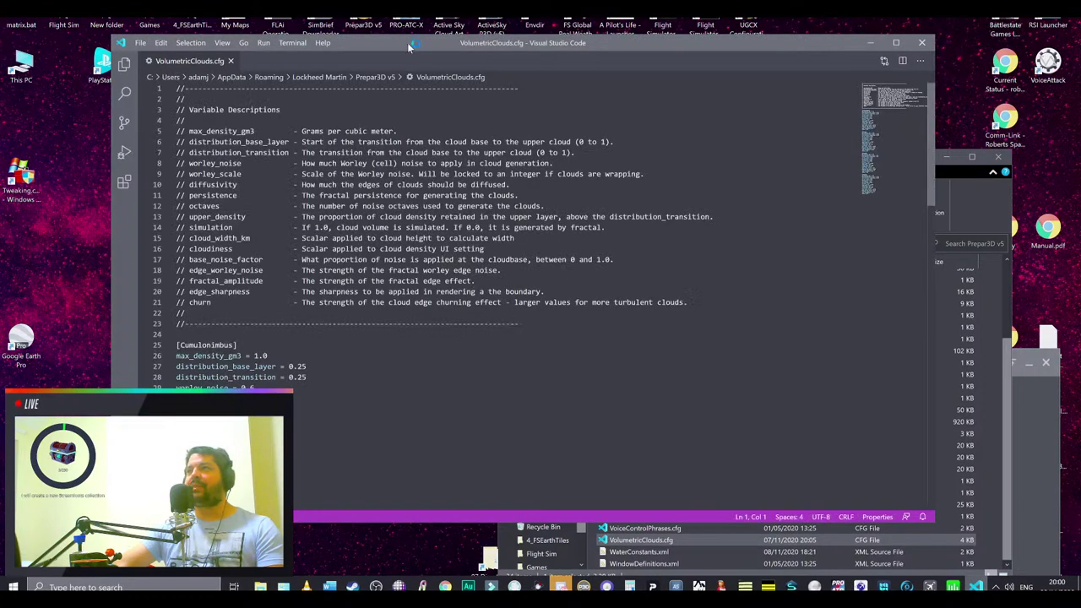
{"action": "left_click_drag", "start_coordinate": [407, 42], "coordinate": [622, 57]}
{"action": "scroll", "coordinate": [532, 359], "scroll_direction": "down", "scroll_amount": 7}
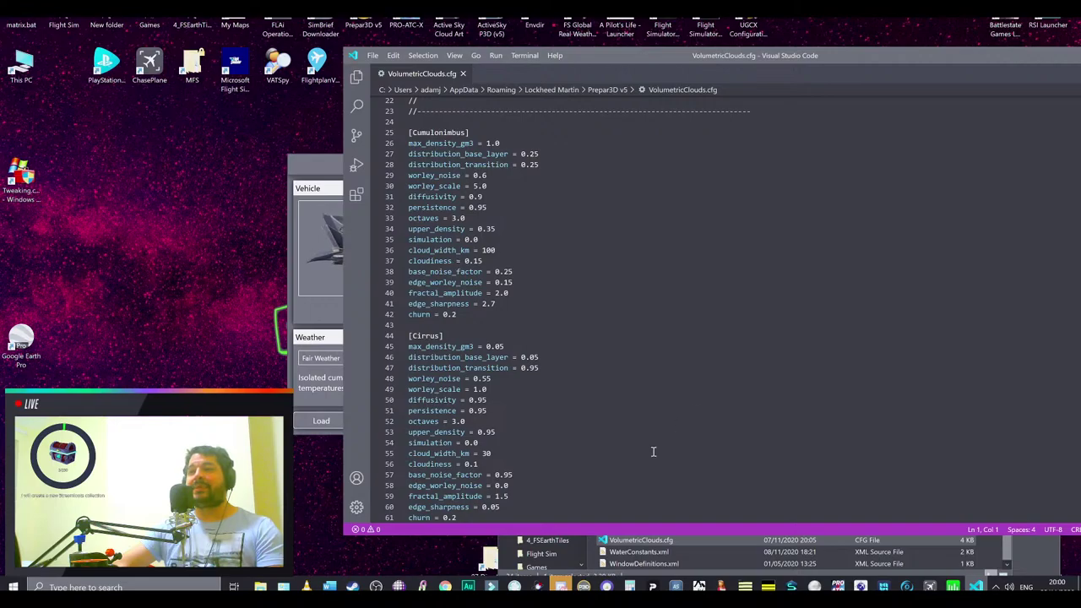
Review the cloud type sections in VolumetricClouds.cfg and close the file, returning to the Prepar3D scenario window
{"action": "scroll", "coordinate": [651, 455], "scroll_direction": "down", "scroll_amount": 7}
{"action": "left_click_drag", "start_coordinate": [842, 56], "coordinate": [552, 65]}
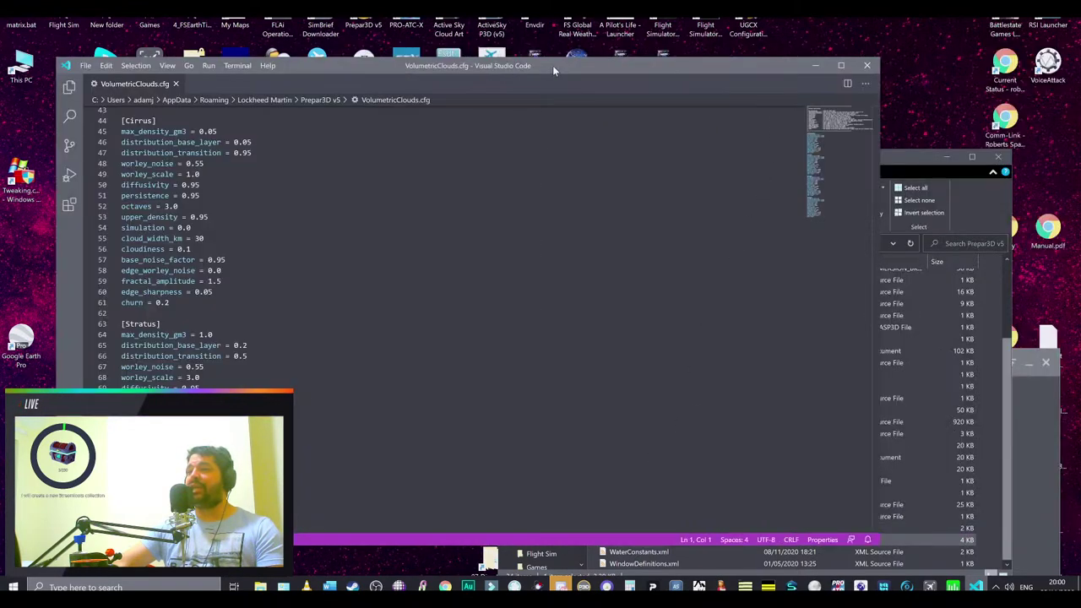
{"action": "left_click", "coordinate": [867, 65]}
{"action": "left_click", "coordinate": [463, 382]}
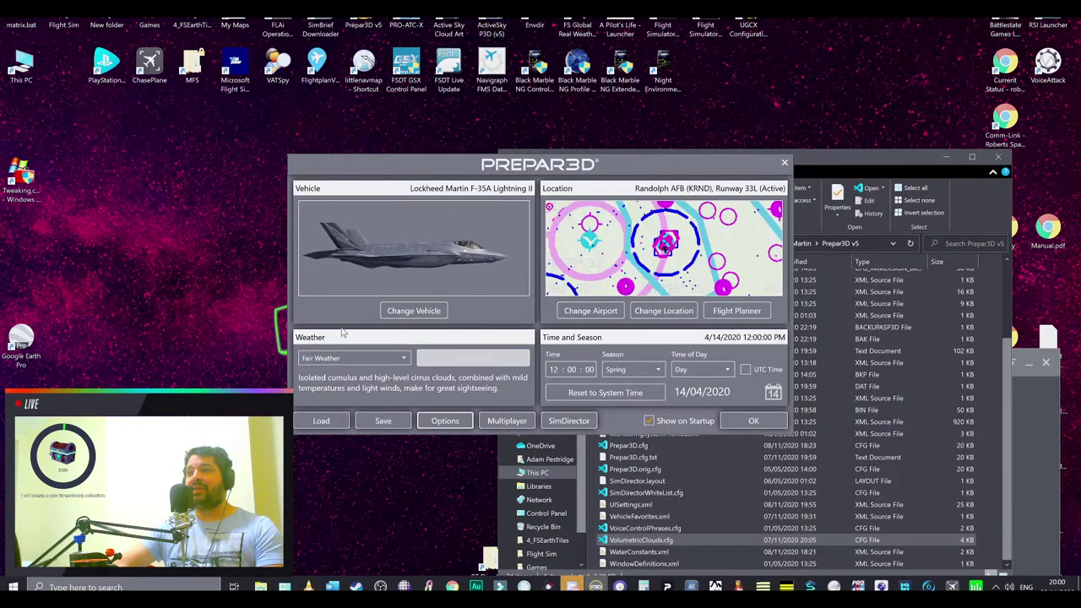
Open the Prepar3D display options and choose the BM NIGHT EXT 2 settings profile
{"action": "left_click", "coordinate": [425, 426]}
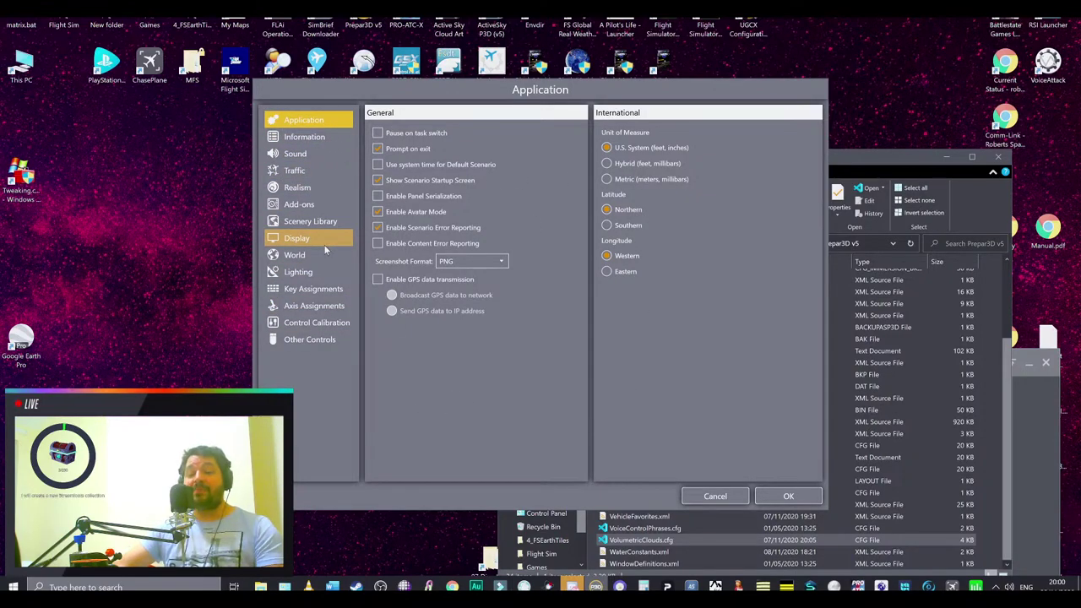
{"action": "left_click", "coordinate": [297, 238]}
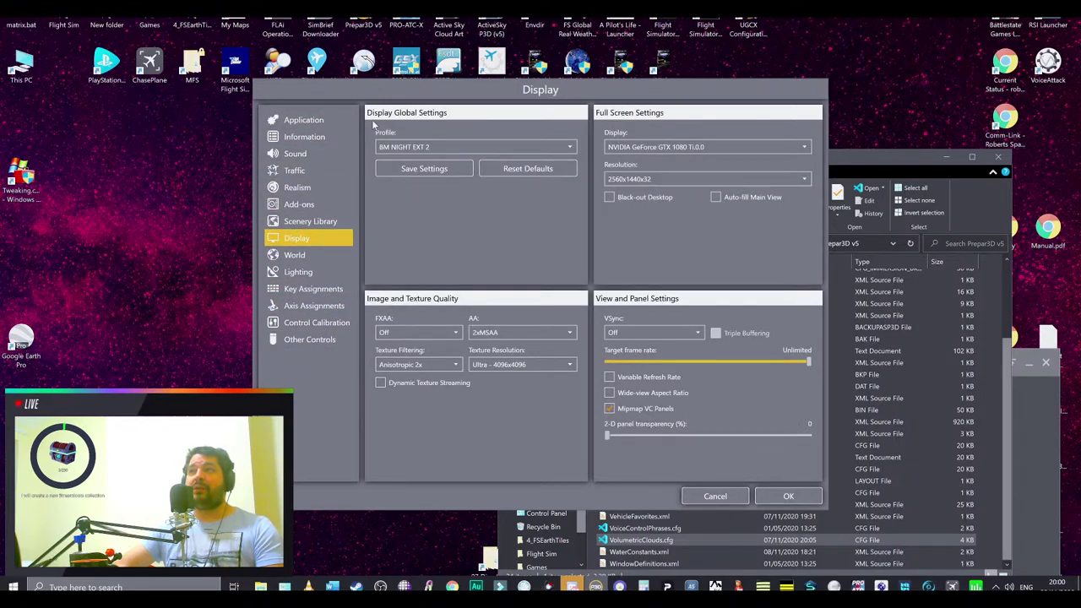
{"action": "left_click", "coordinate": [452, 147]}
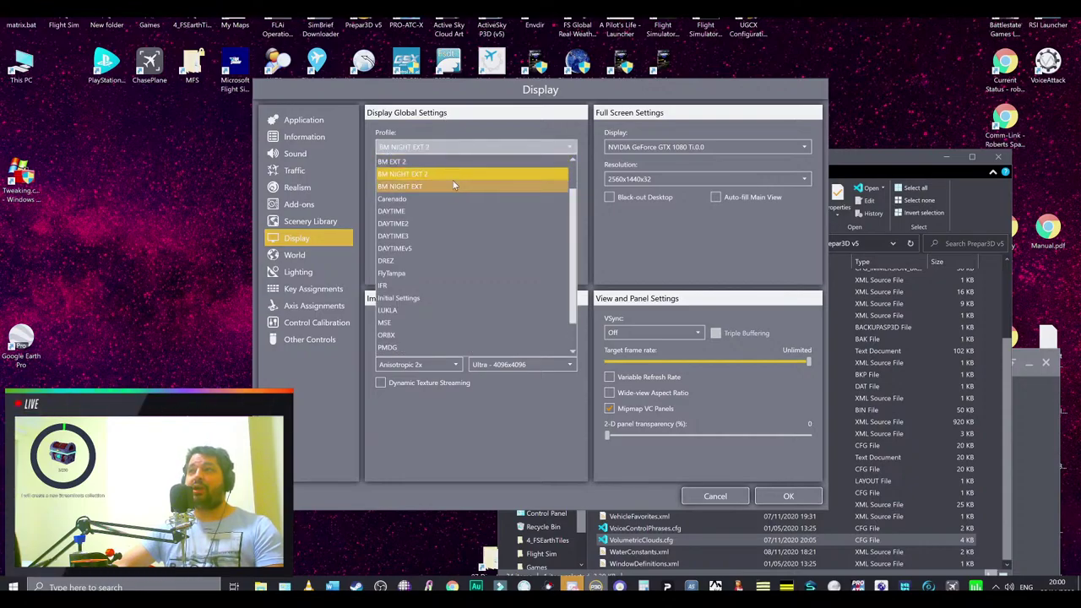
{"action": "scroll", "coordinate": [452, 179], "scroll_direction": "up", "scroll_amount": 1}
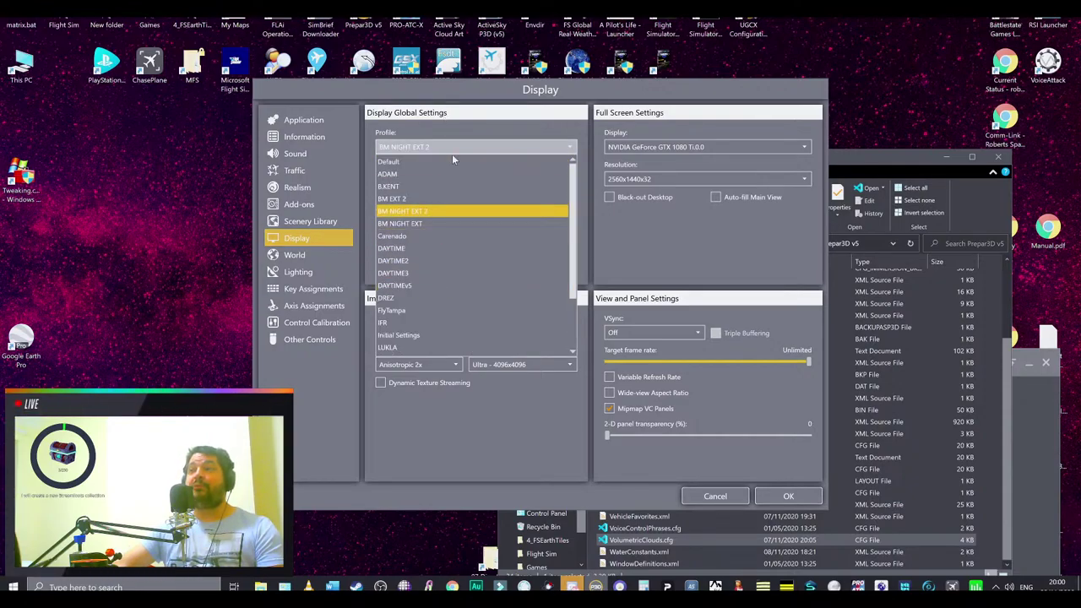
{"action": "left_click", "coordinate": [403, 210]}
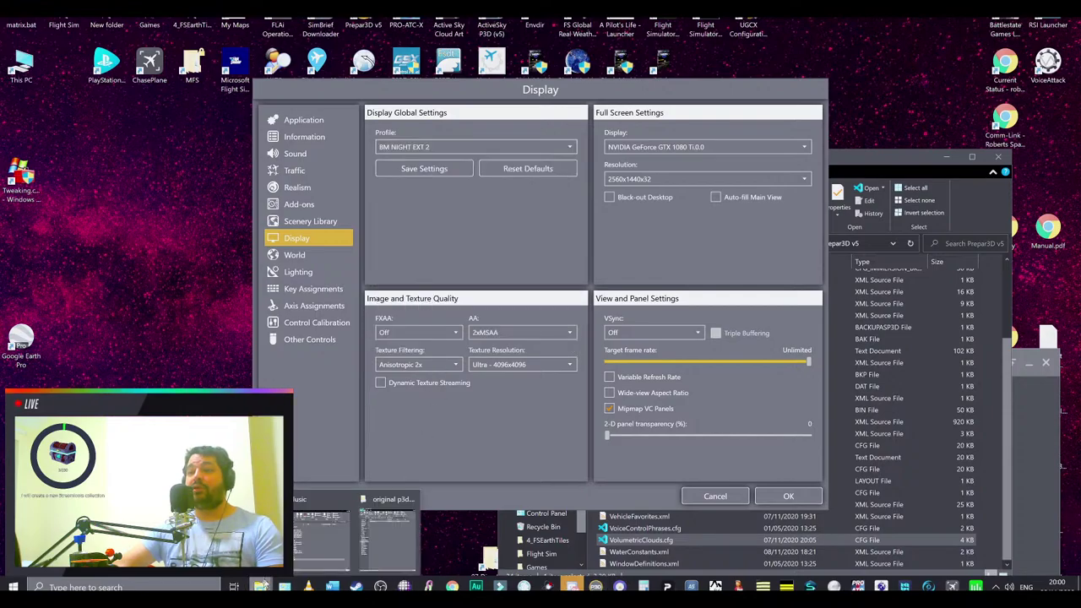
Open BM NIGHT EXT 2.cfg from the Prepar3D v5 Files folder in Visual Studio Code and compare it with the simulator's display settings
{"action": "key", "text": "alt+Tab"}
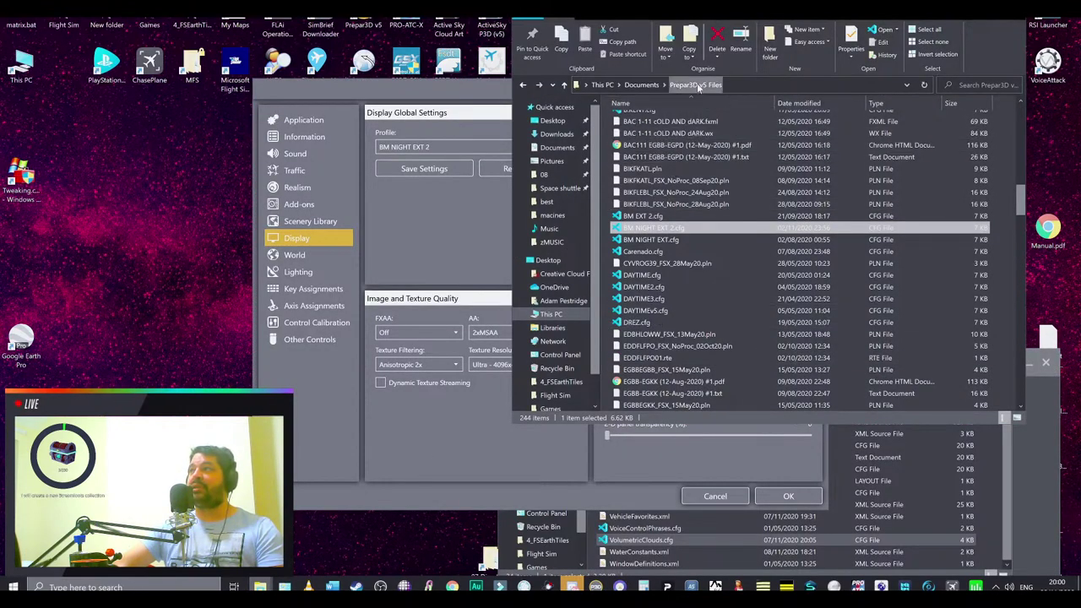
{"action": "double_click", "coordinate": [687, 229]}
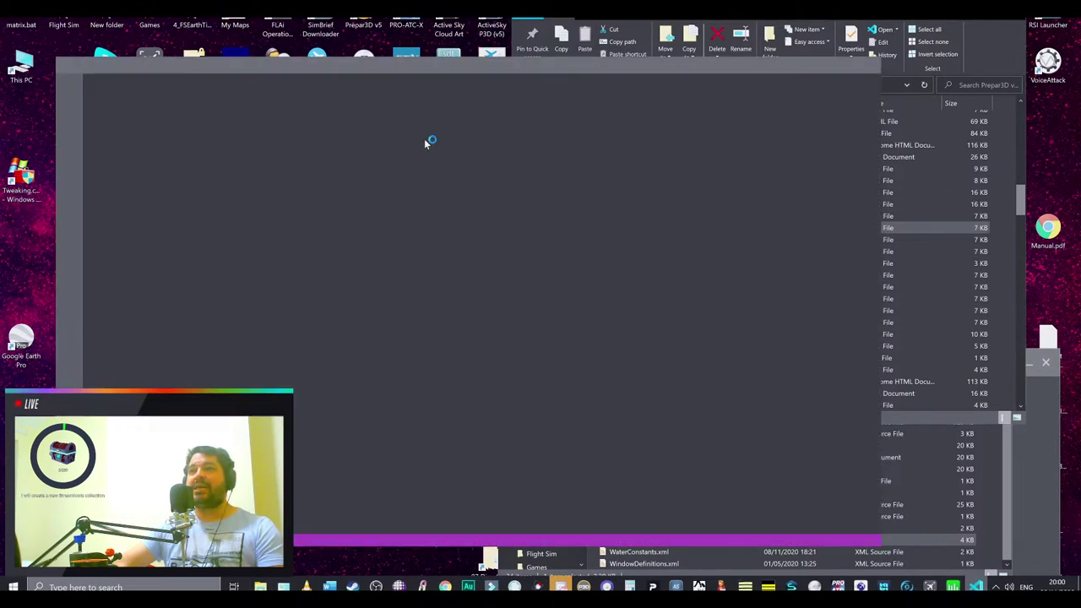
{"action": "left_click_drag", "start_coordinate": [349, 69], "coordinate": [615, 48]}
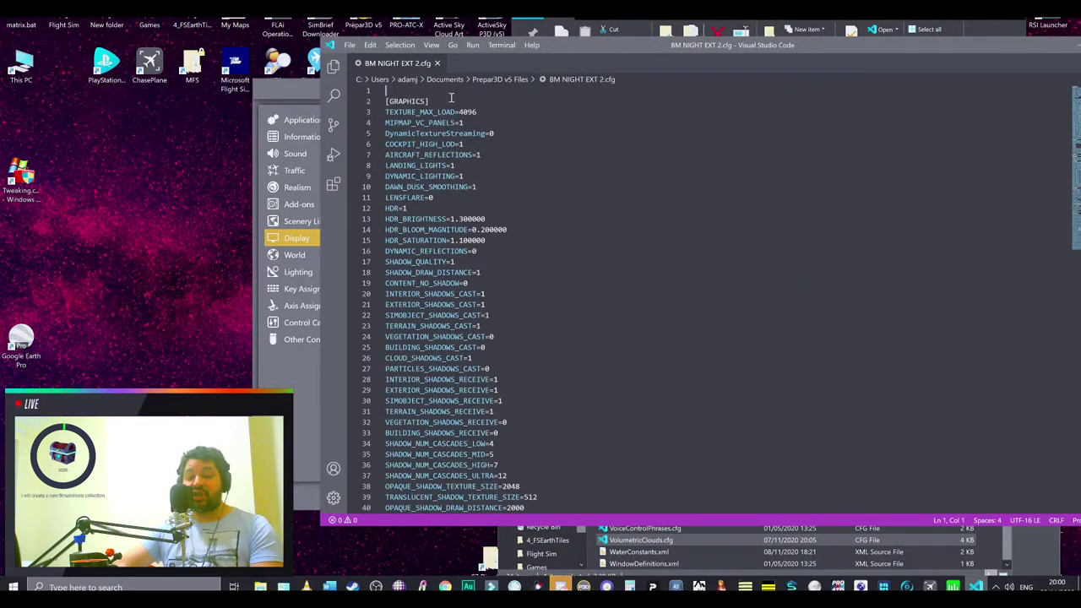
{"action": "scroll", "coordinate": [495, 271], "scroll_direction": "down", "scroll_amount": 12}
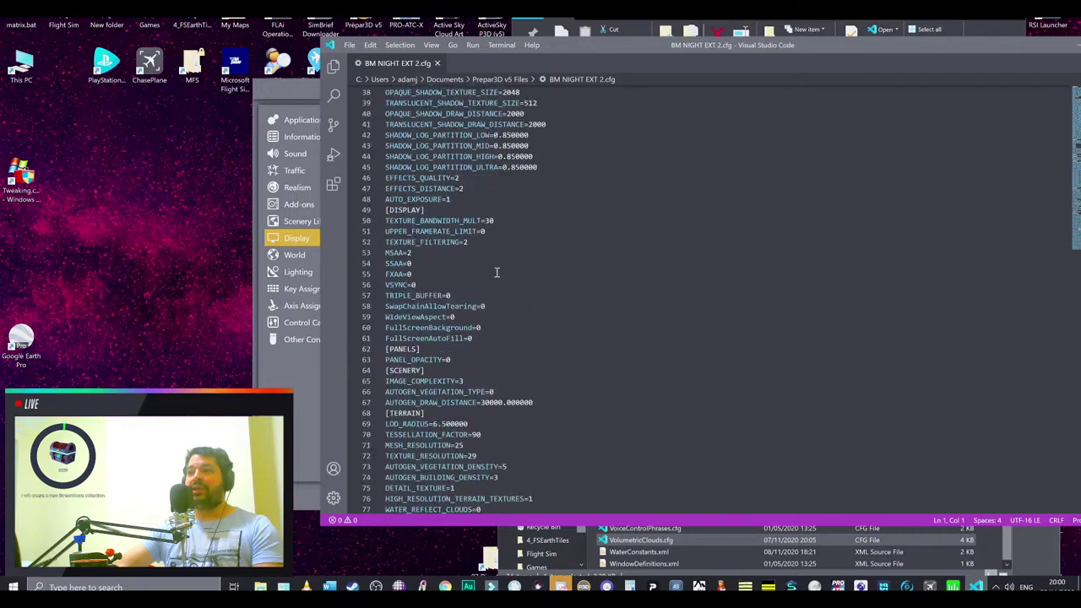
{"action": "left_click", "coordinate": [307, 397]}
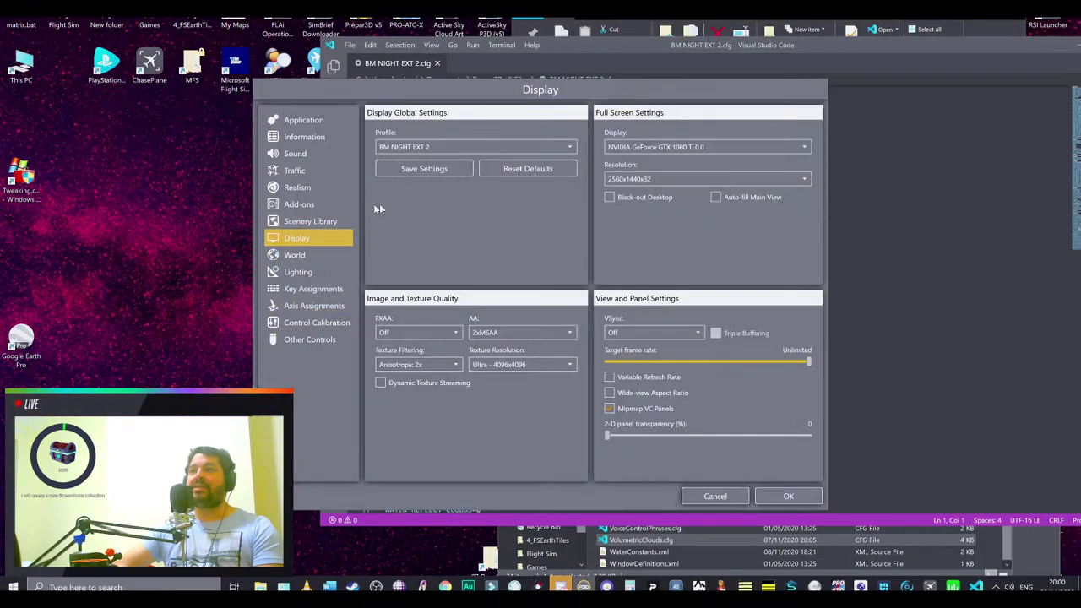
{"action": "left_click", "coordinate": [577, 45]}
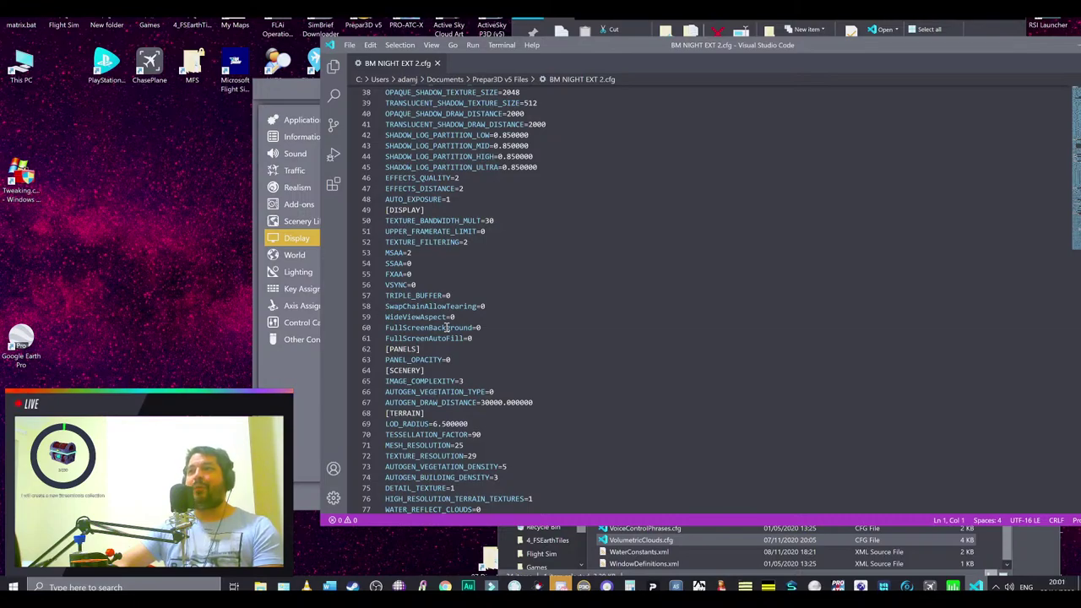
Examine BM NIGHT EXT 2.cfg from the graphics section through terrain, weather, traffic and ribbon entries, and close the file
{"action": "scroll", "coordinate": [447, 328], "scroll_direction": "up", "scroll_amount": 10}
{"action": "scroll", "coordinate": [447, 328], "scroll_direction": "up", "scroll_amount": 2}
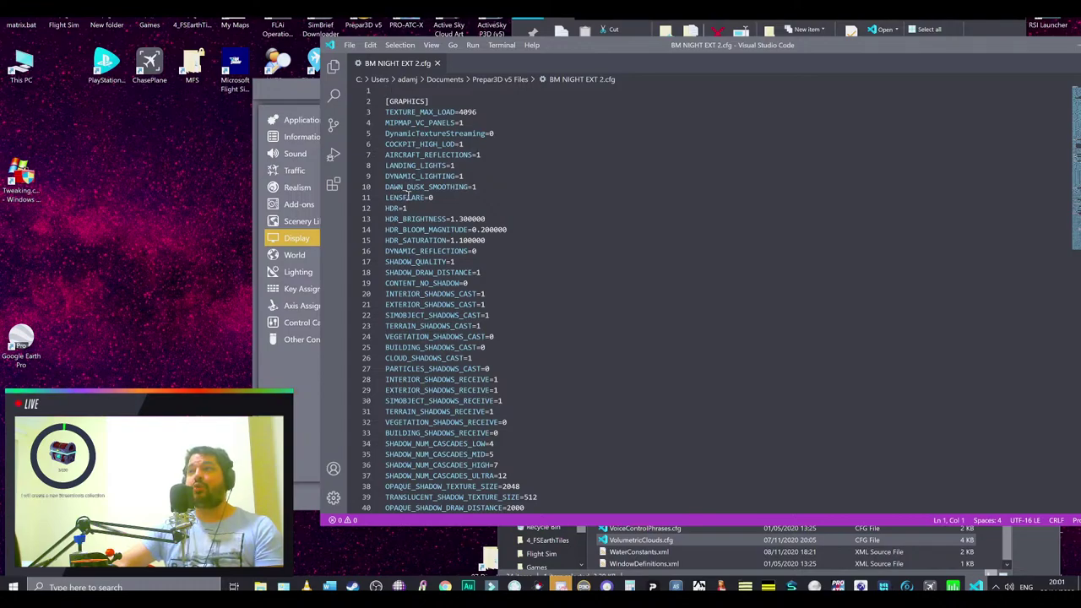
{"action": "scroll", "coordinate": [414, 365], "scroll_direction": "down", "scroll_amount": 10}
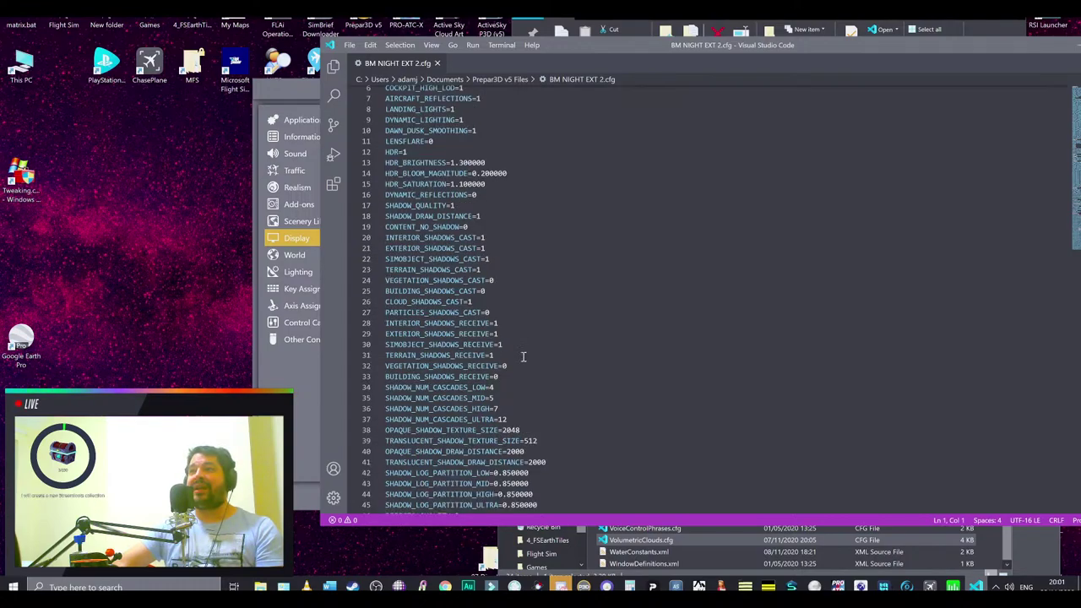
{"action": "scroll", "coordinate": [384, 284], "scroll_direction": "down", "scroll_amount": 3}
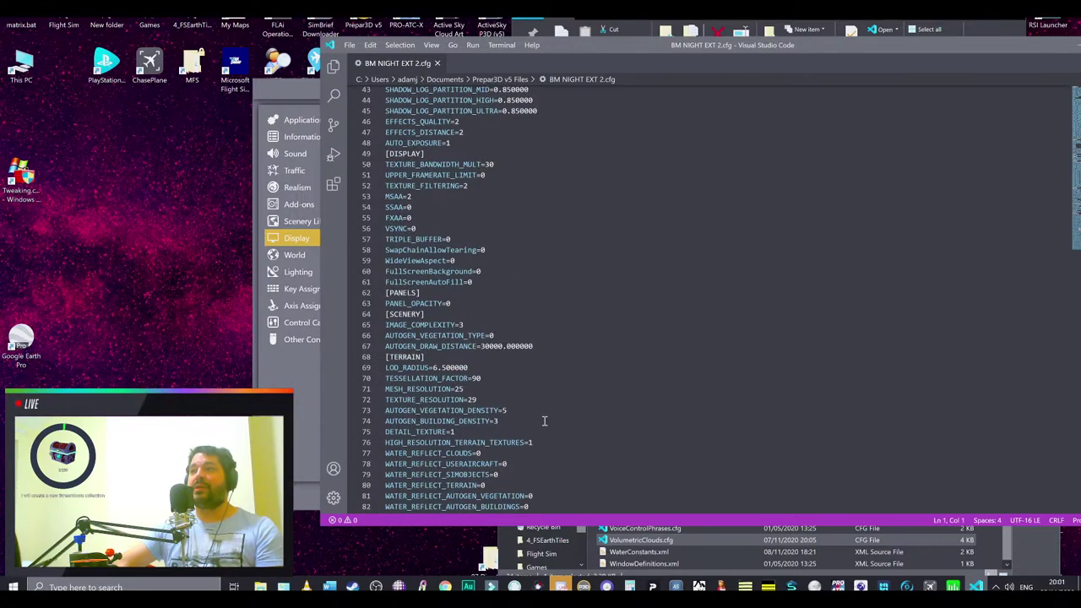
{"action": "scroll", "coordinate": [545, 424], "scroll_direction": "down", "scroll_amount": 7}
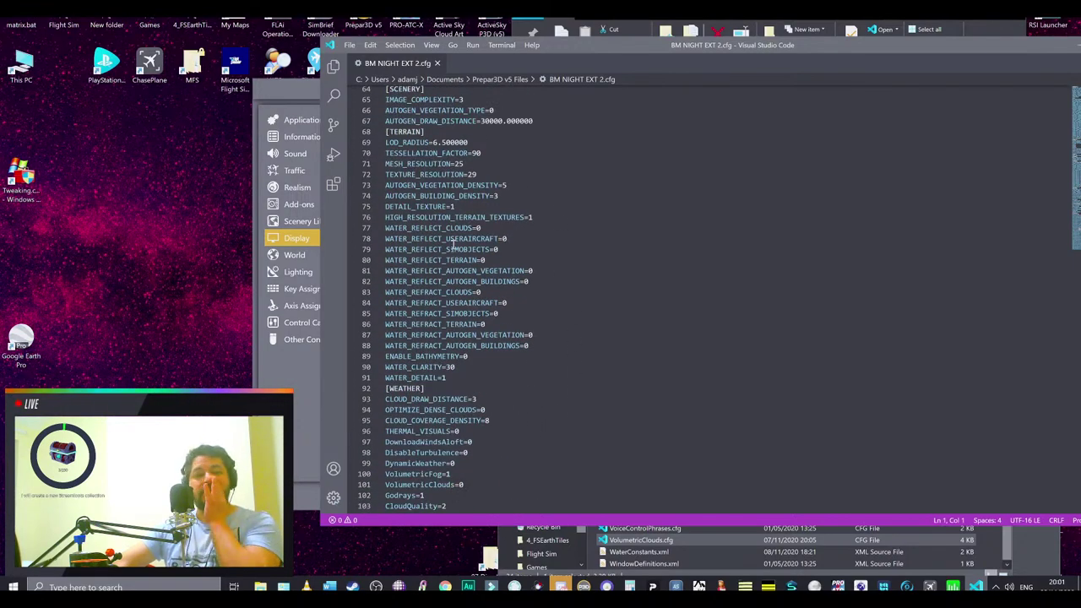
{"action": "scroll", "coordinate": [494, 354], "scroll_direction": "down", "scroll_amount": 16}
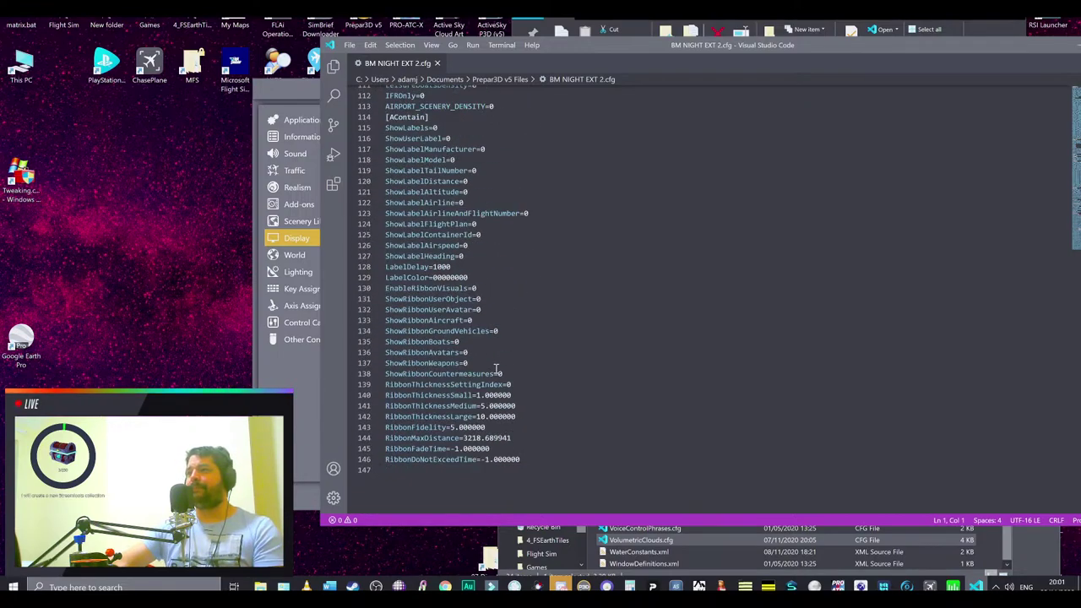
{"action": "scroll", "coordinate": [496, 369], "scroll_direction": "up", "scroll_amount": 11}
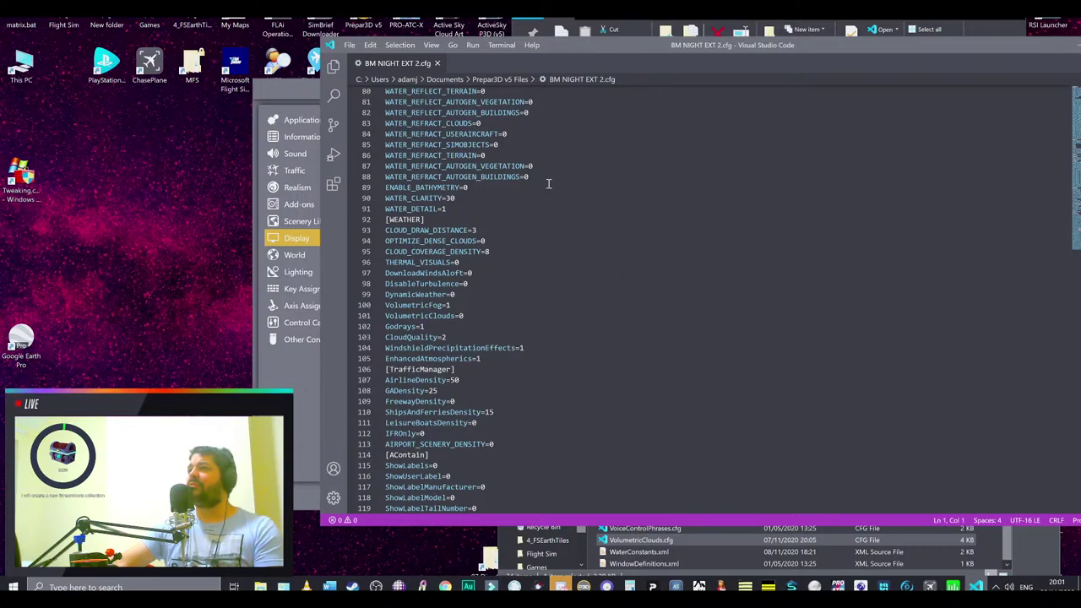
{"action": "left_click_drag", "start_coordinate": [1008, 41], "coordinate": [807, 63]}
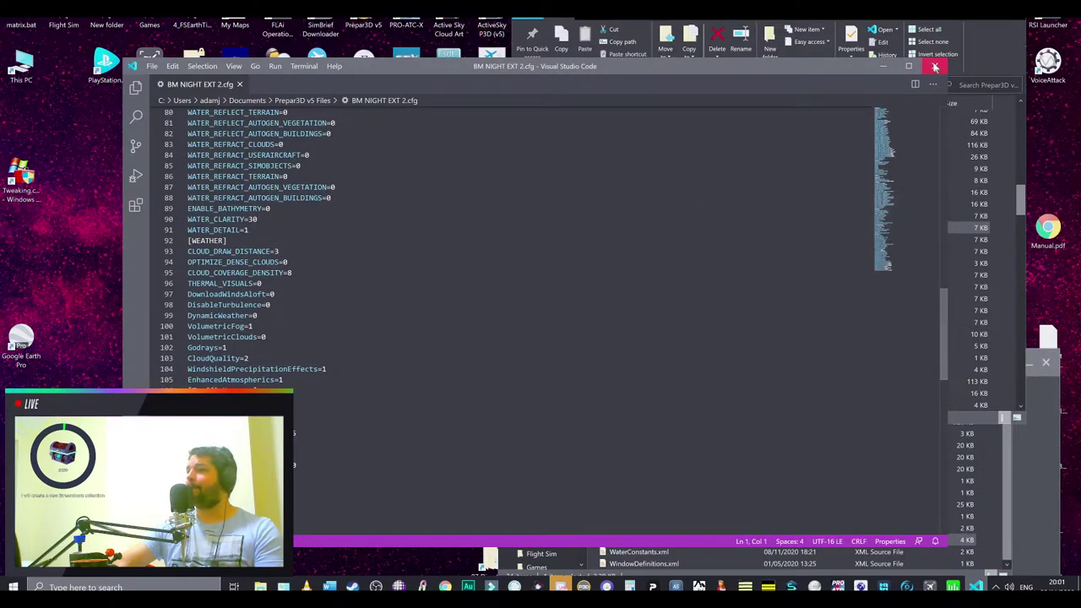
{"action": "left_click", "coordinate": [935, 64]}
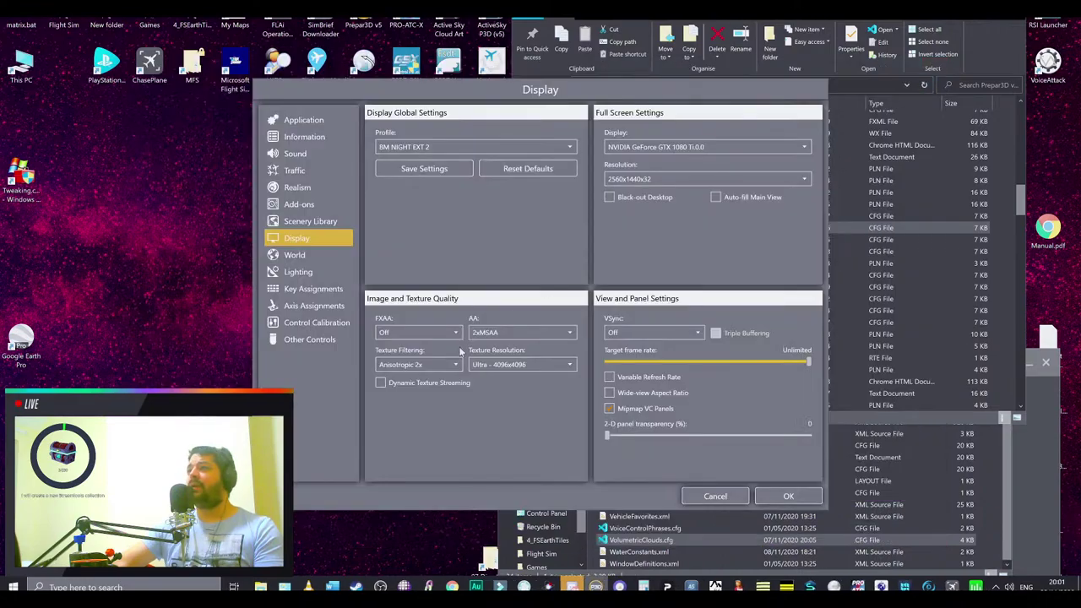
Browse the saved display profiles in Prepar3D, from Default to UK2000, keeping BM NIGHT EXT 2 selected
{"action": "left_click", "coordinate": [436, 148]}
{"action": "scroll", "coordinate": [436, 156], "scroll_direction": "up", "scroll_amount": 1}
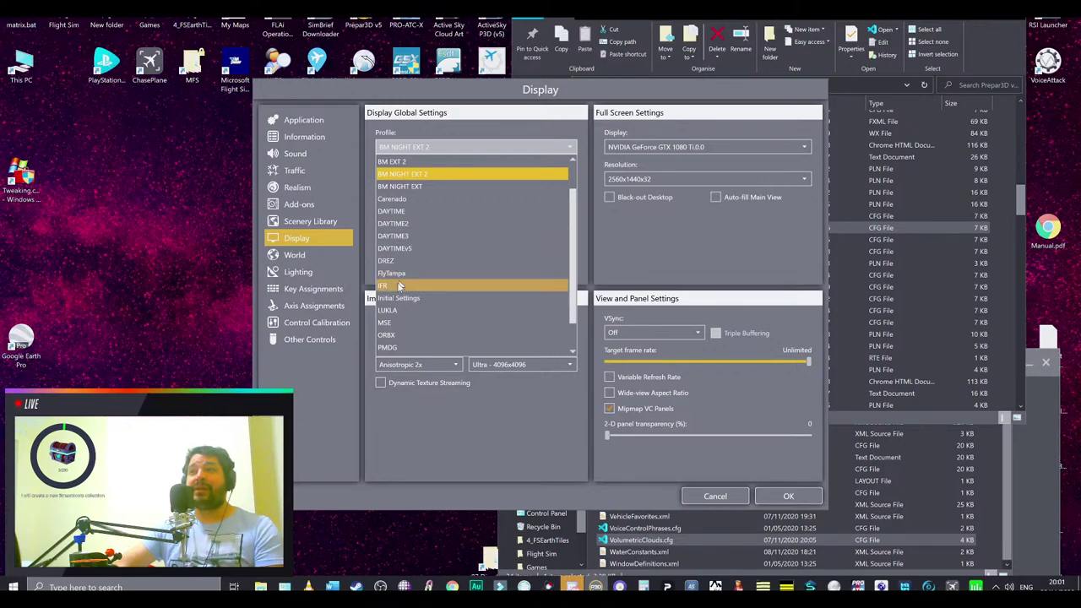
{"action": "scroll", "coordinate": [399, 311], "scroll_direction": "down", "scroll_amount": 2}
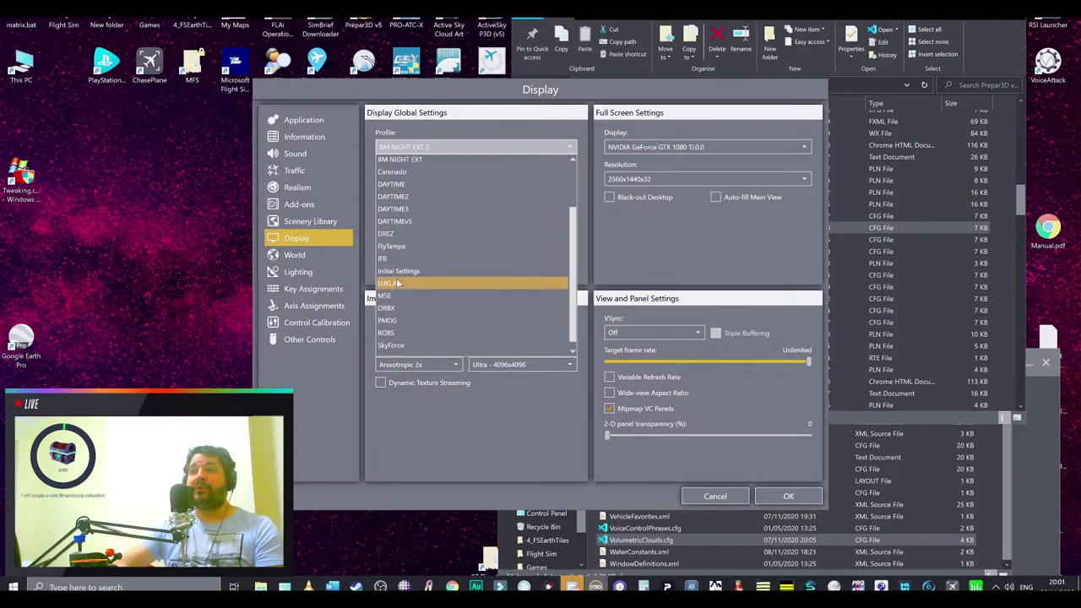
{"action": "scroll", "coordinate": [391, 331], "scroll_direction": "down", "scroll_amount": 1}
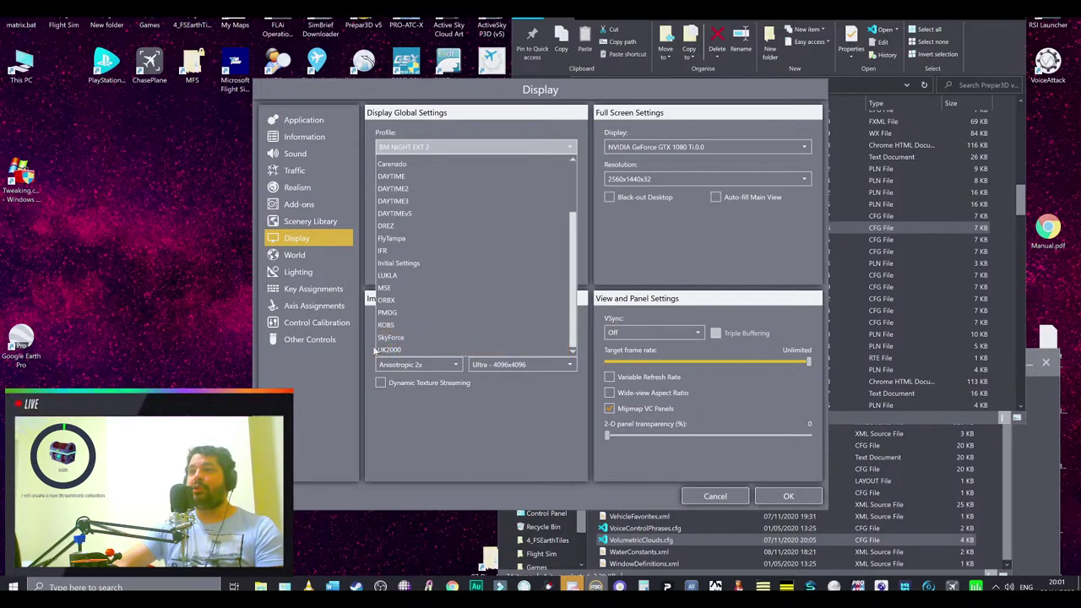
{"action": "scroll", "coordinate": [418, 346], "scroll_direction": "up", "scroll_amount": 3}
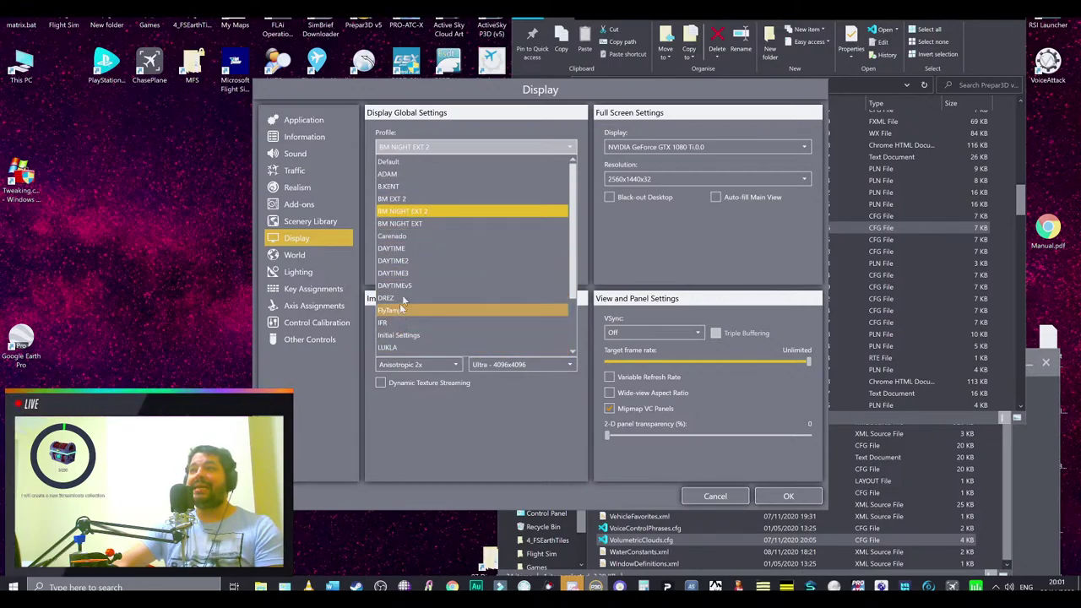
{"action": "left_click", "coordinate": [473, 400]}
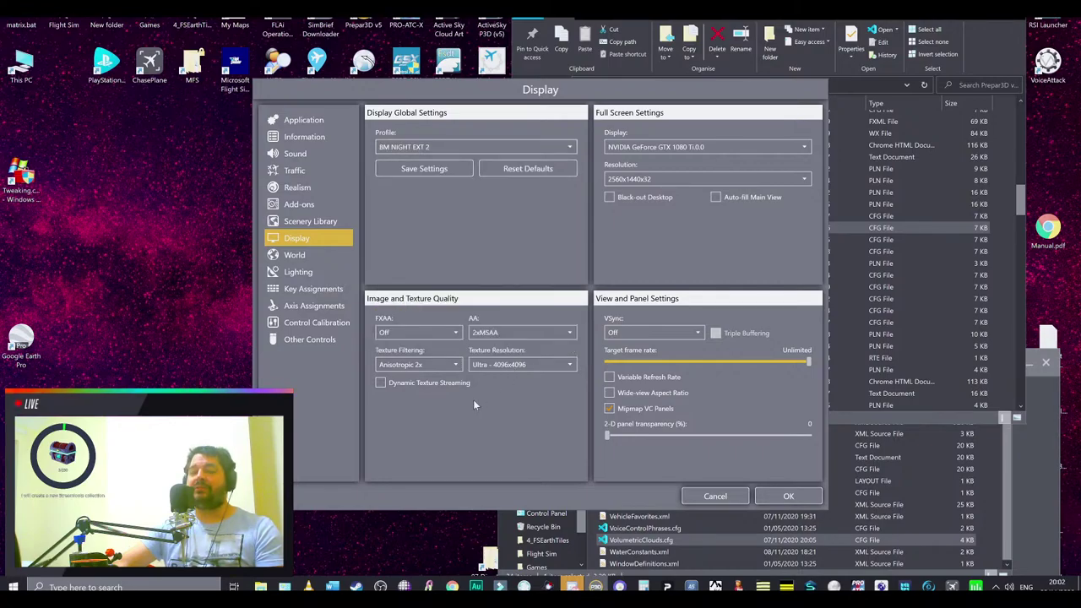
{"action": "left_click", "coordinate": [473, 147]}
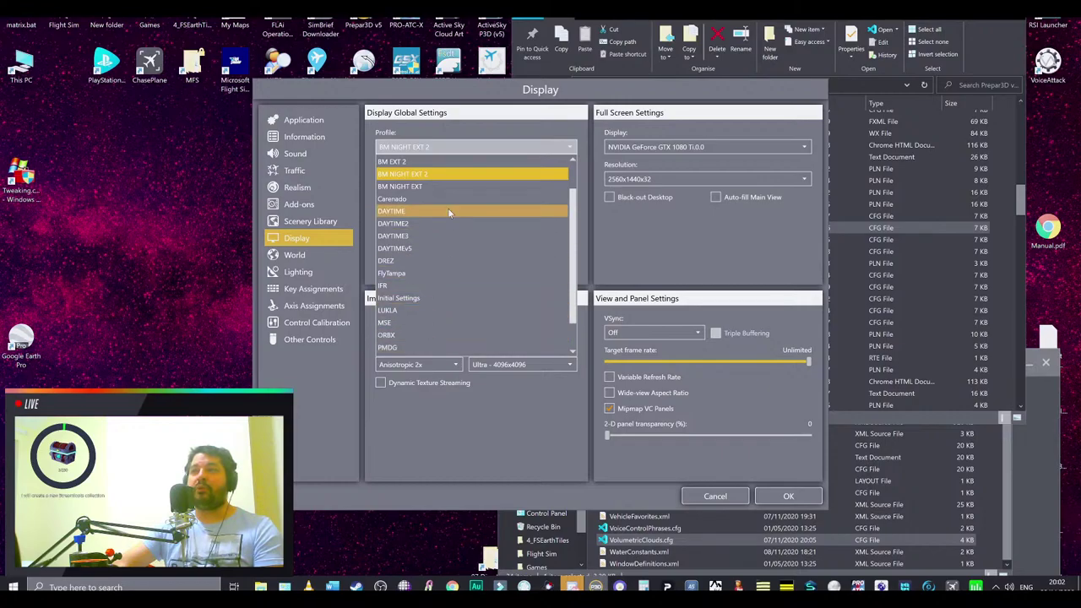
{"action": "left_click", "coordinate": [434, 425]}
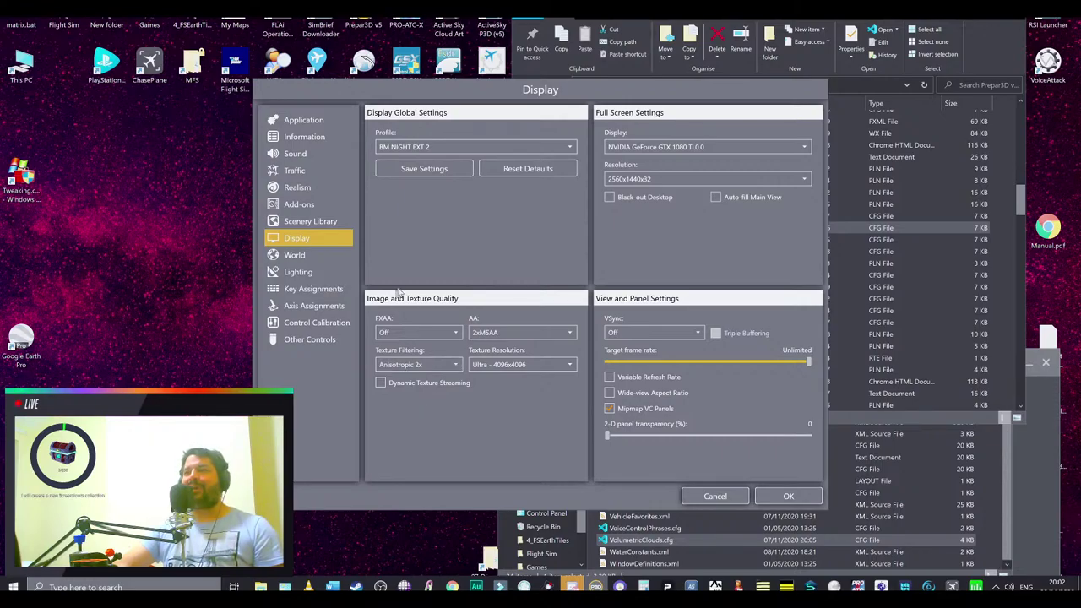
{"action": "left_click", "coordinate": [429, 153]}
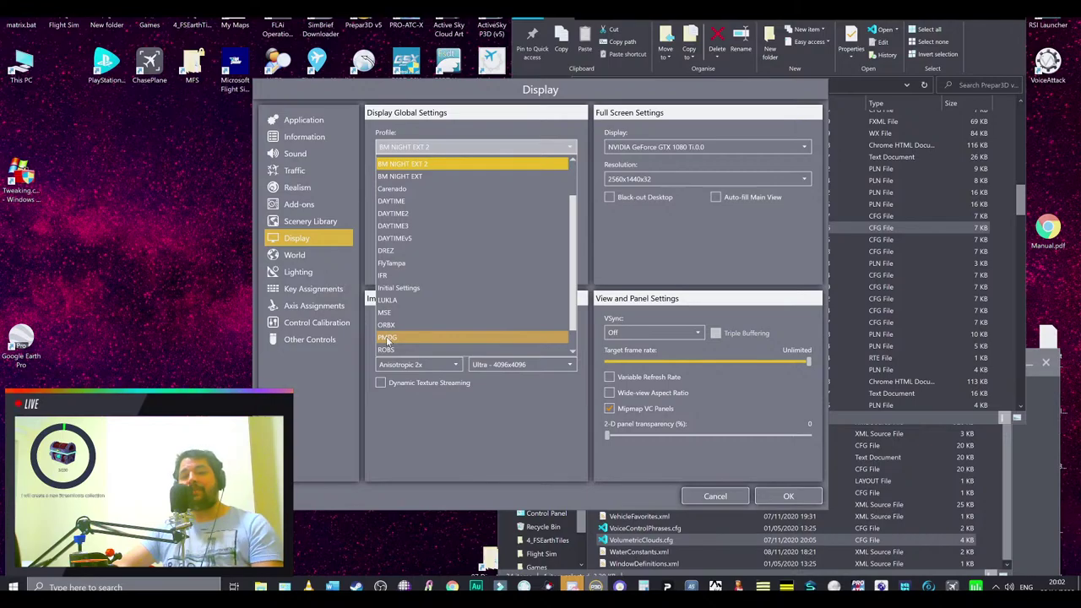
{"action": "scroll", "coordinate": [387, 340], "scroll_direction": "down", "scroll_amount": 1}
{"action": "left_click", "coordinate": [390, 409]}
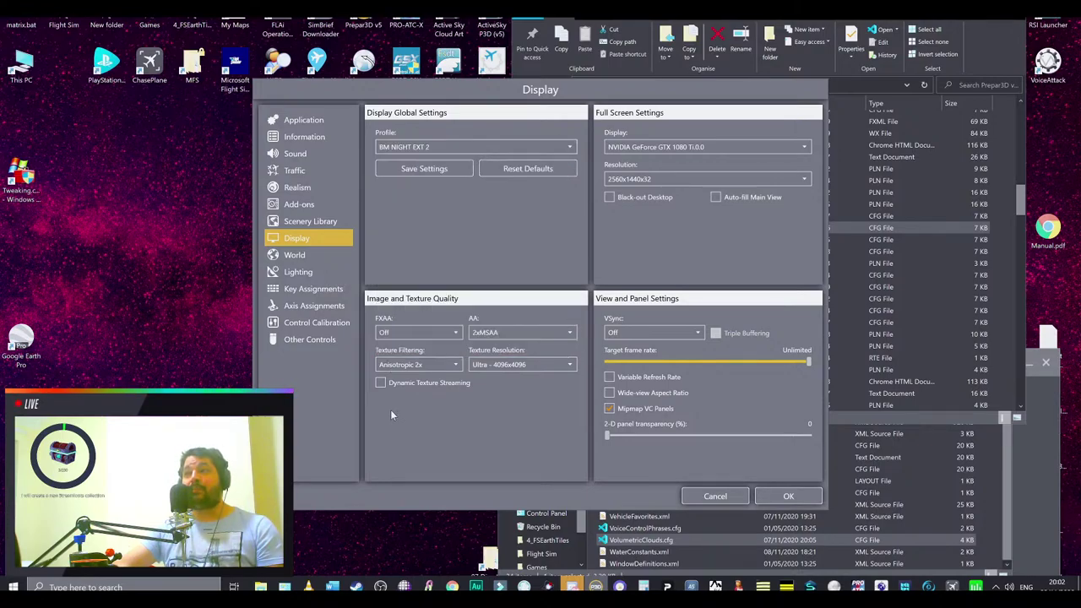
Review the simulator's World, Application, Information and Sound settings
{"action": "left_click", "coordinate": [296, 255]}
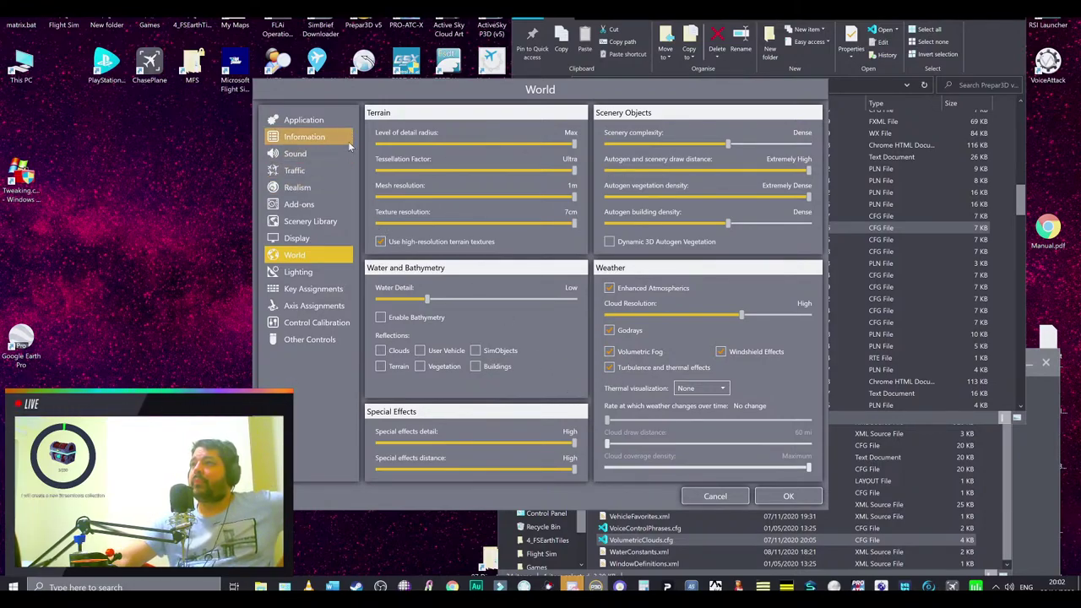
{"action": "left_click", "coordinate": [302, 120]}
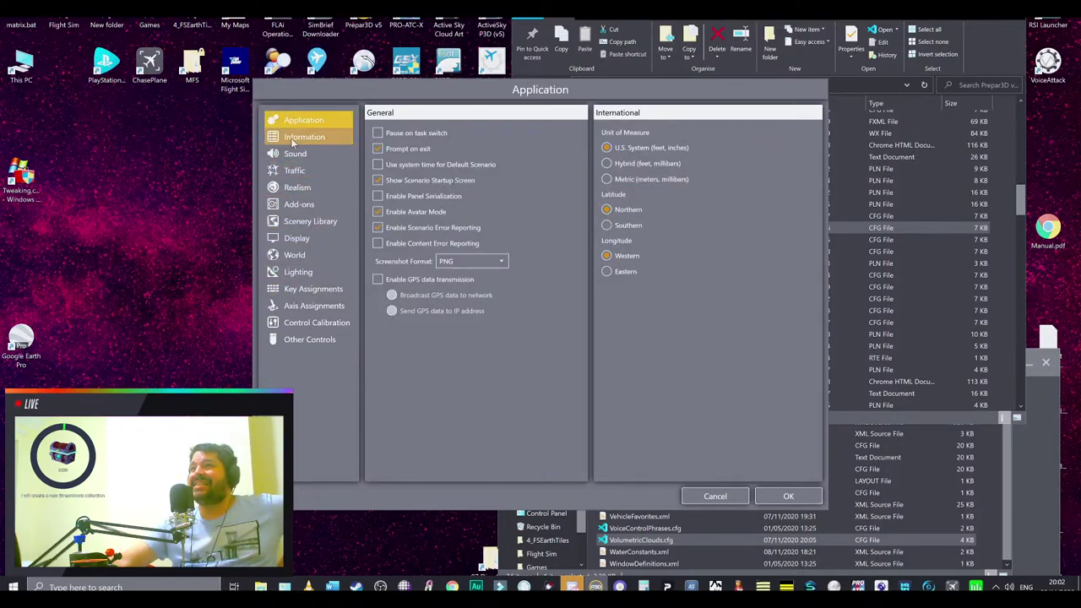
{"action": "left_click", "coordinate": [297, 139]}
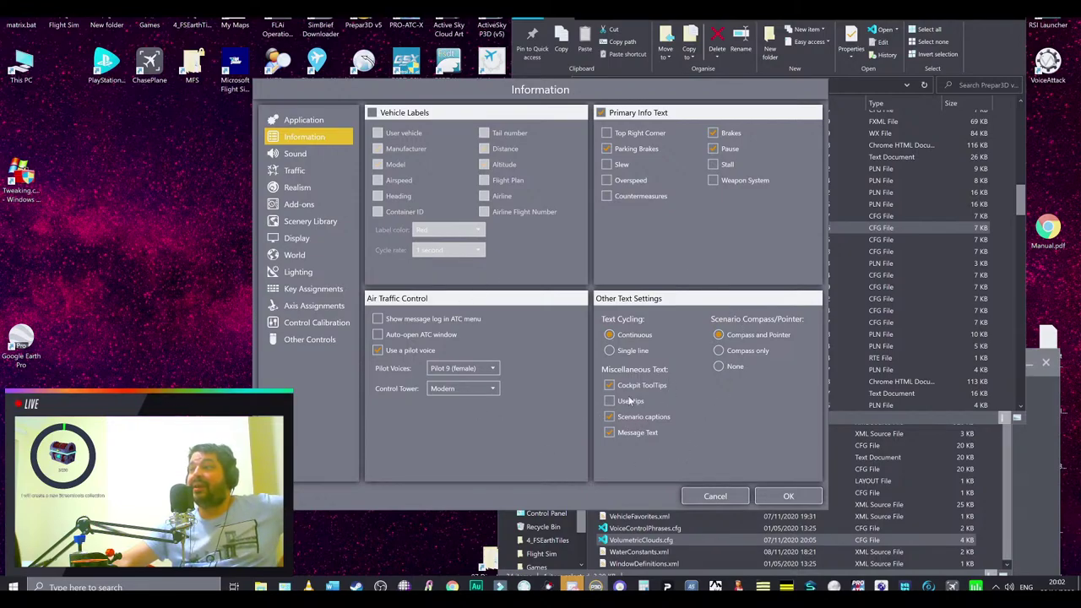
{"action": "left_click", "coordinate": [609, 417]}
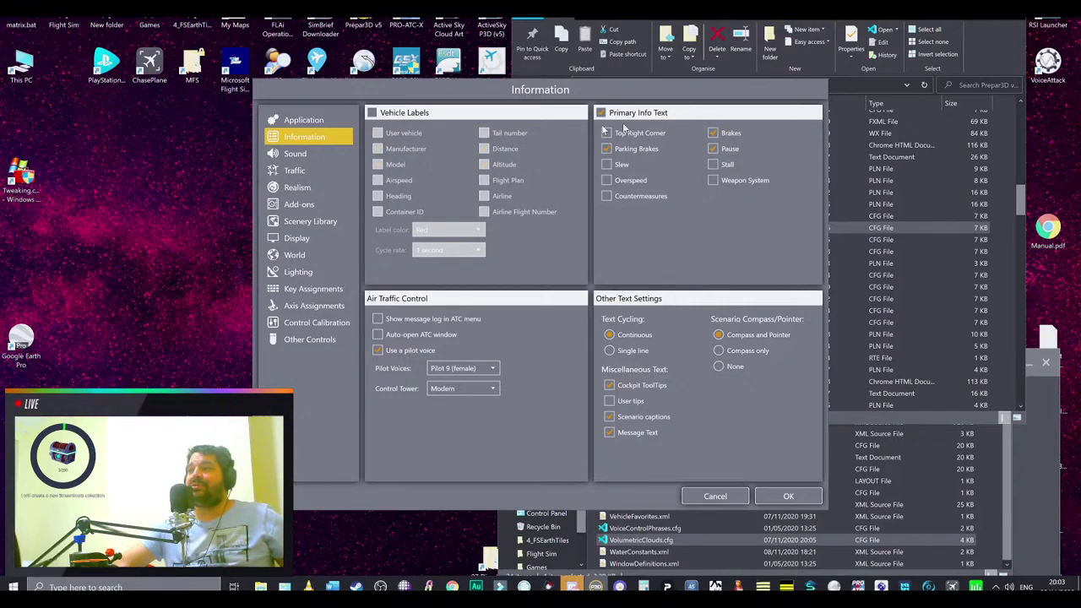
{"action": "left_click", "coordinate": [329, 153]}
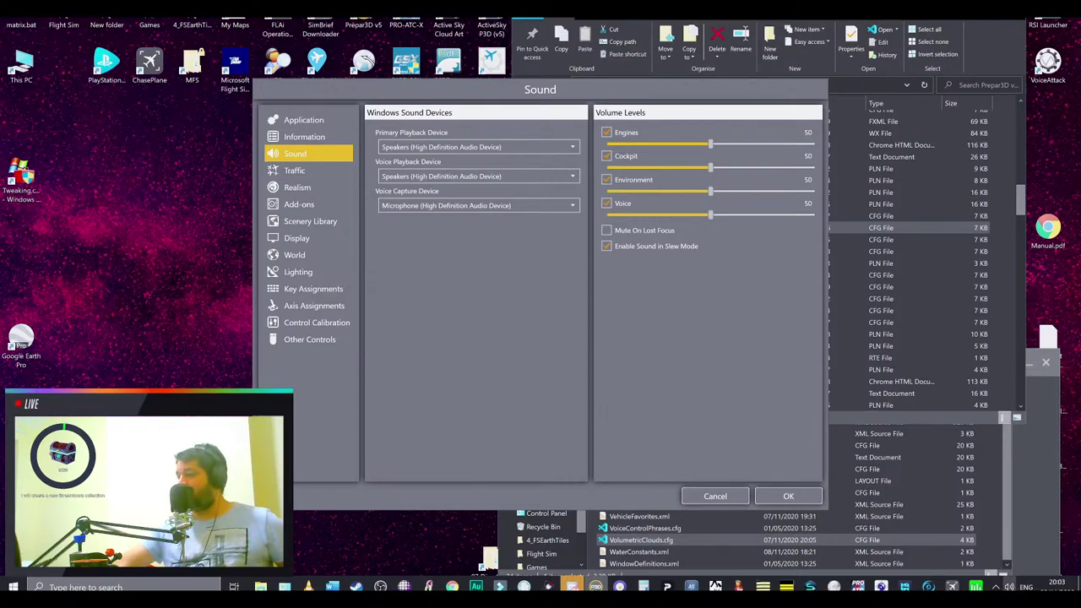
Open NVIDIA Control Panel, examine the multiple displays setup and the Surround, PhysX configuration, and minimize it
{"action": "left_click", "coordinate": [1015, 587]}
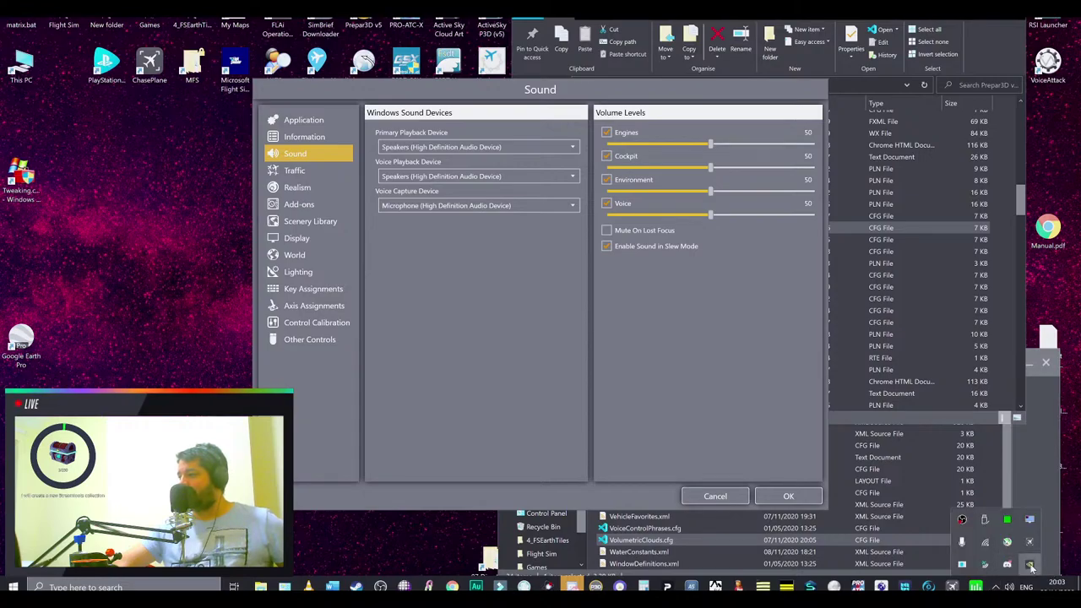
{"action": "right_click", "coordinate": [1031, 564]}
{"action": "left_click", "coordinate": [1039, 539]}
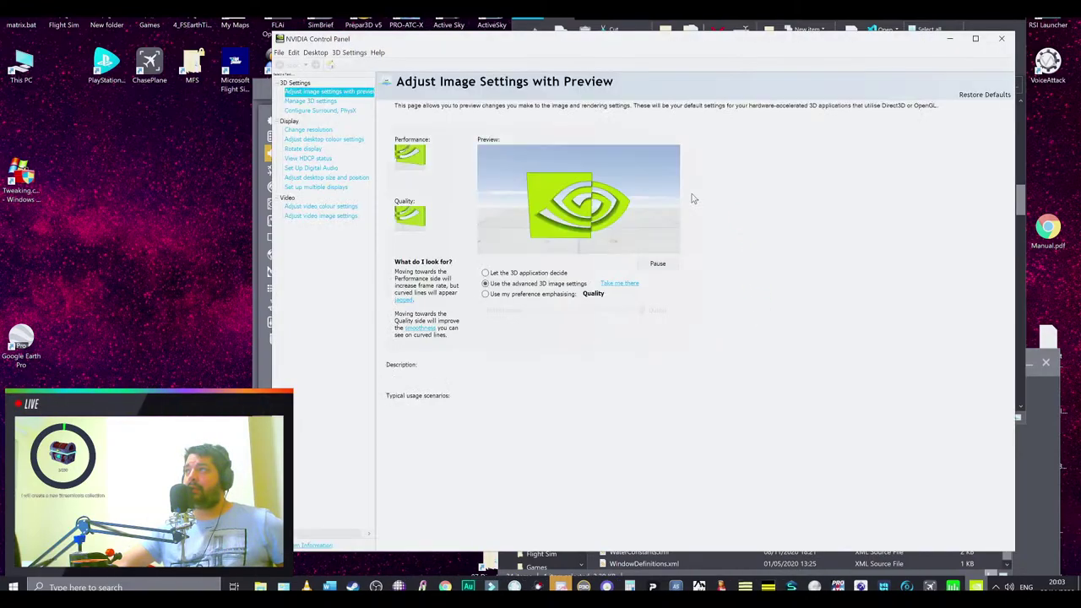
{"action": "left_click_drag", "start_coordinate": [566, 42], "coordinate": [443, 36]}
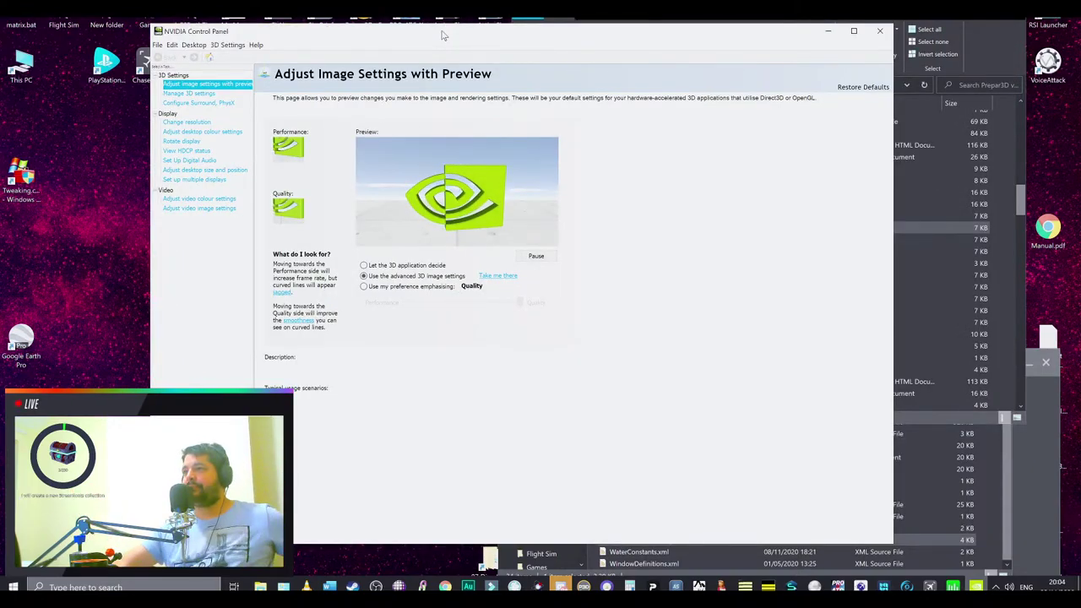
{"action": "left_click", "coordinate": [218, 181]}
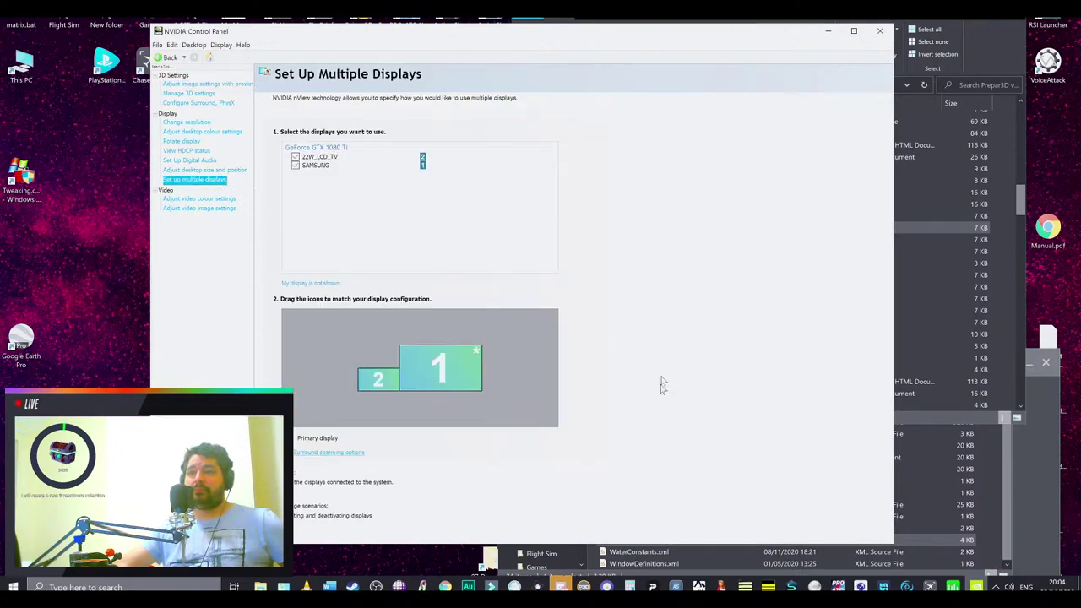
{"action": "left_click", "coordinate": [316, 455]}
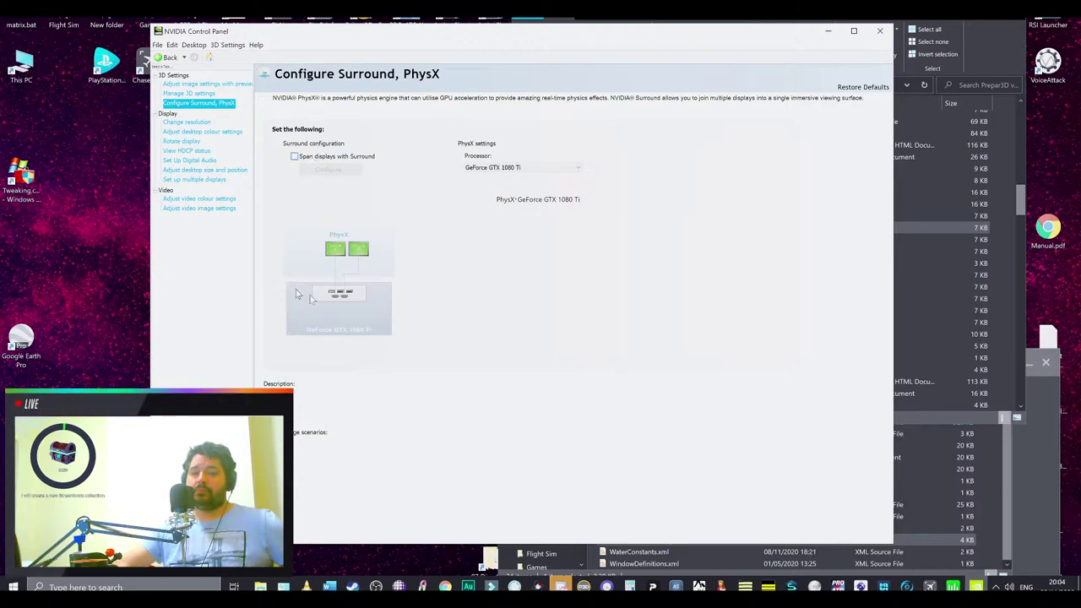
{"action": "left_click", "coordinate": [217, 183]}
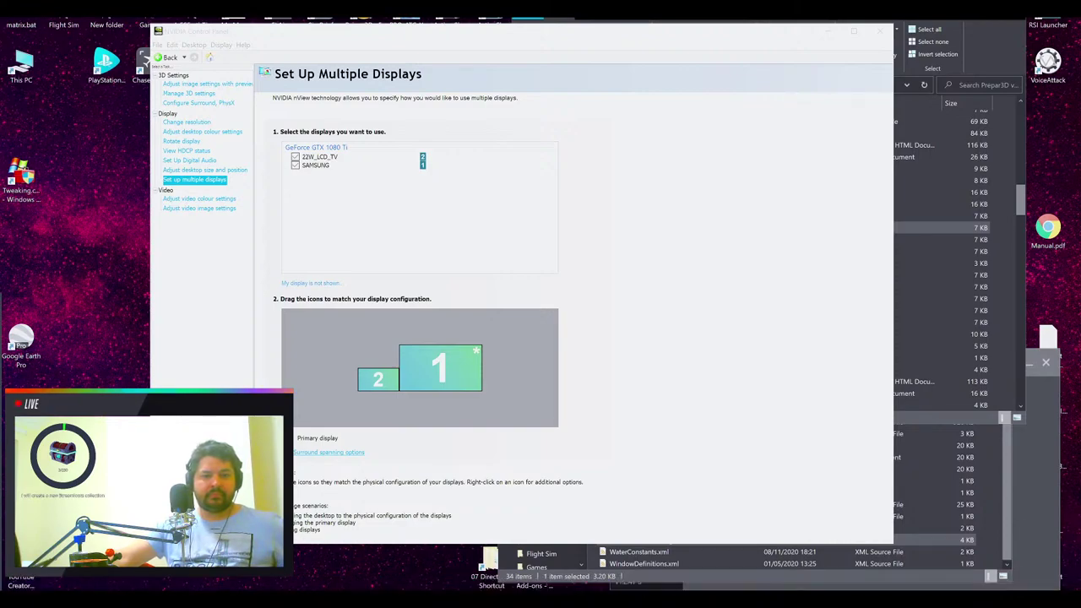
{"action": "key", "text": "alt+Tab"}
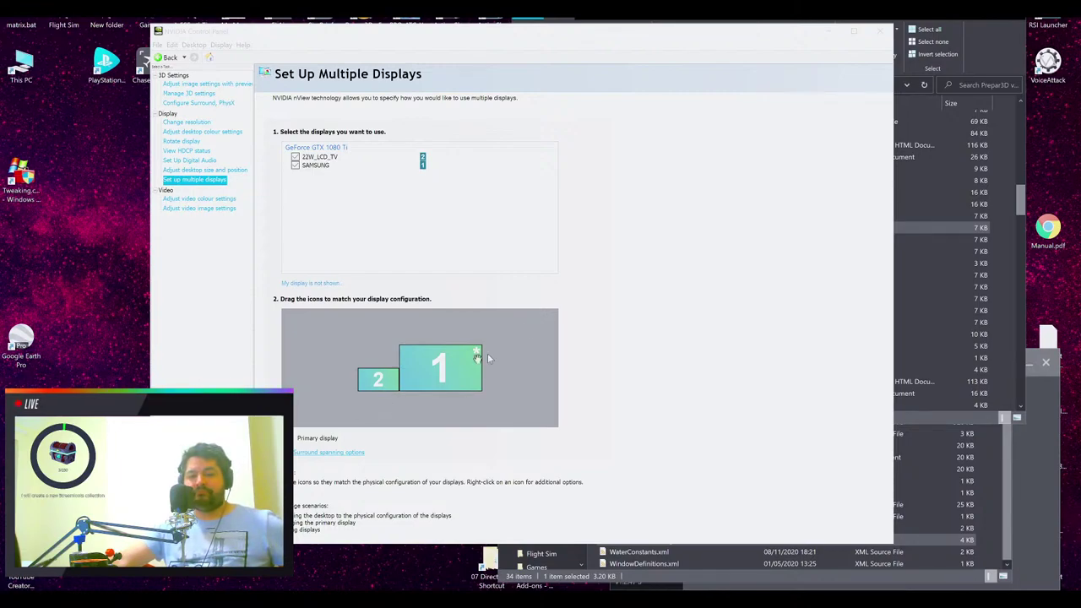
{"action": "left_click", "coordinate": [828, 34]}
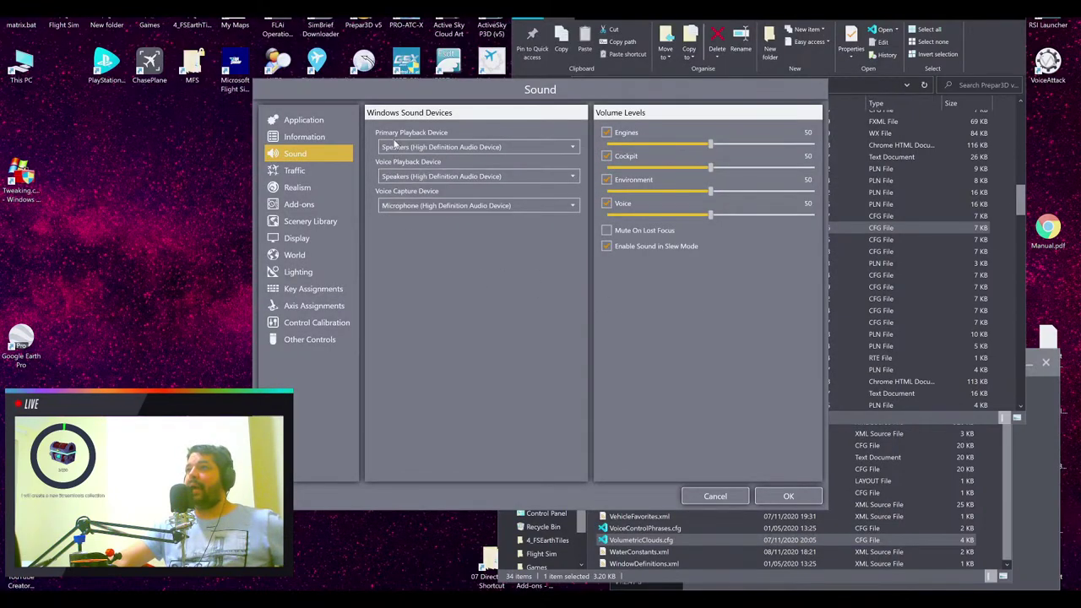
Check the available options for the primary playback, voice playback and voice capture devices, keeping the current choices
{"action": "left_click", "coordinate": [394, 146]}
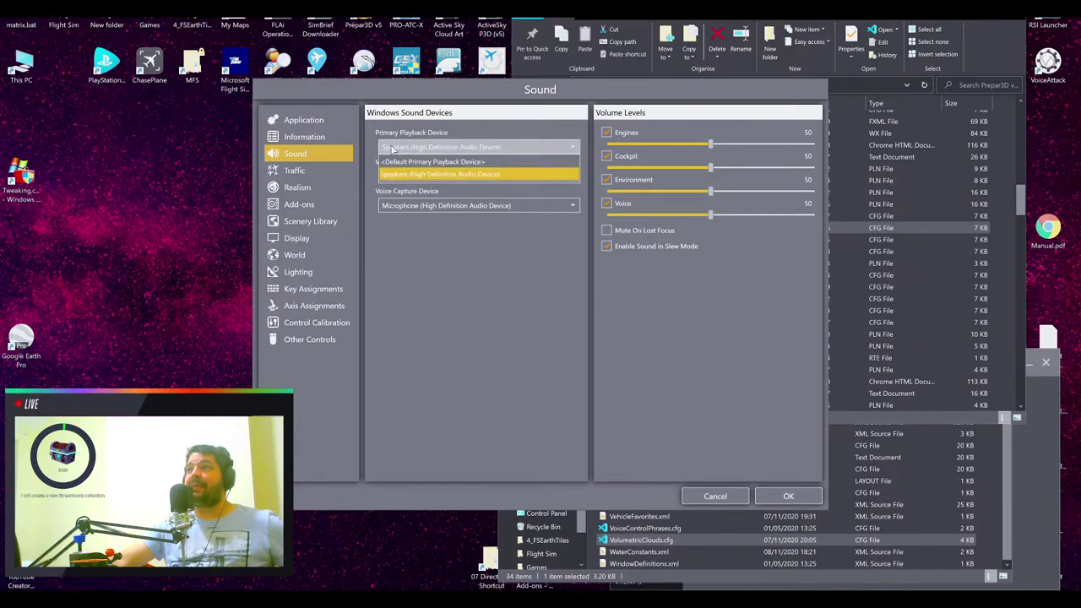
{"action": "left_click", "coordinate": [391, 149]}
{"action": "left_click", "coordinate": [426, 179]}
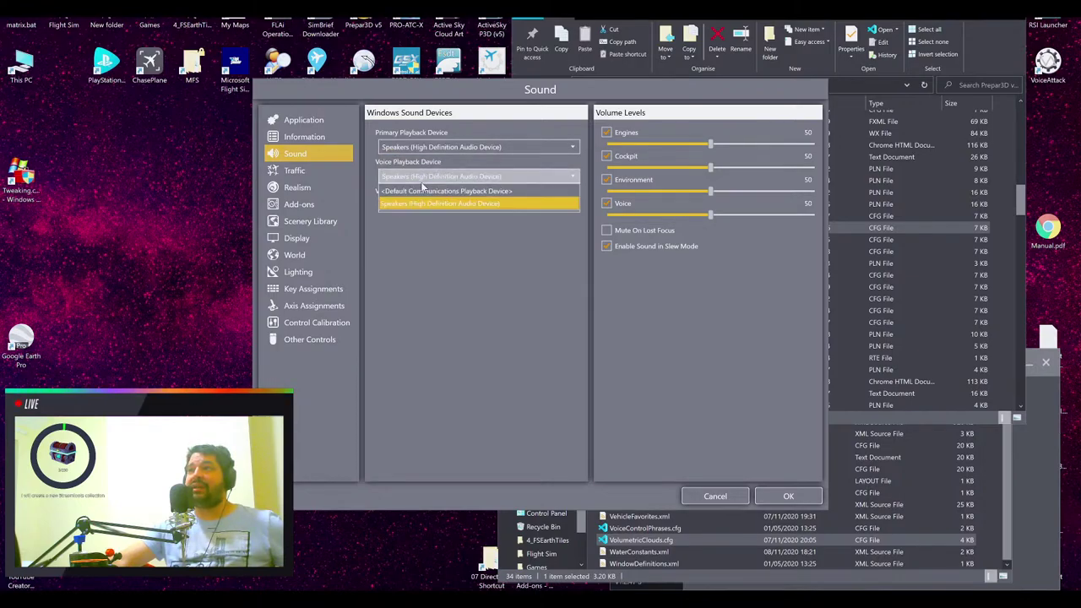
{"action": "left_click", "coordinate": [422, 204]}
{"action": "left_click", "coordinate": [406, 207]}
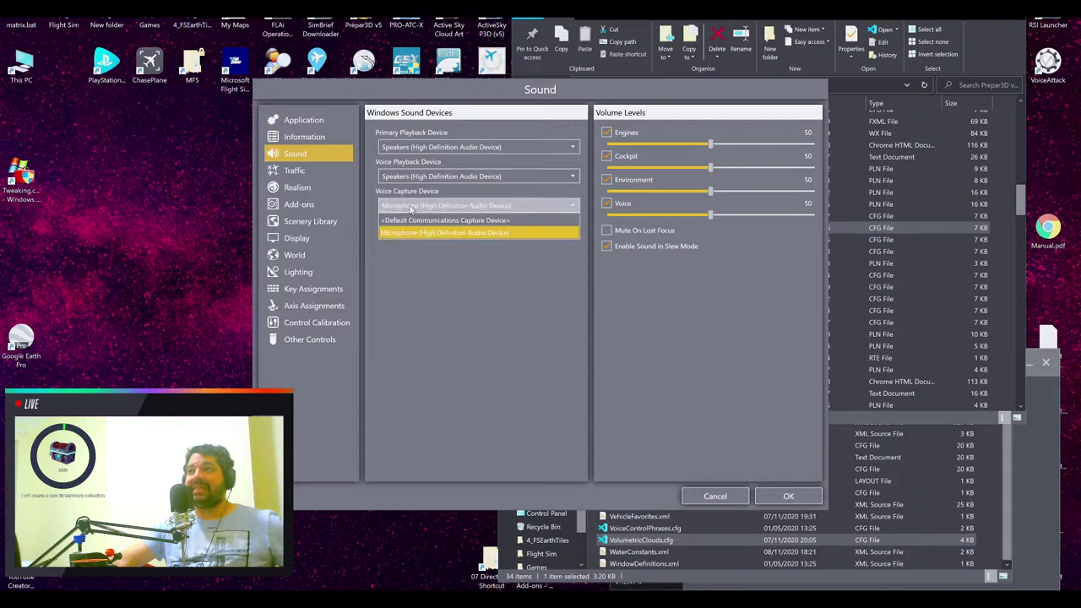
{"action": "left_click", "coordinate": [411, 209]}
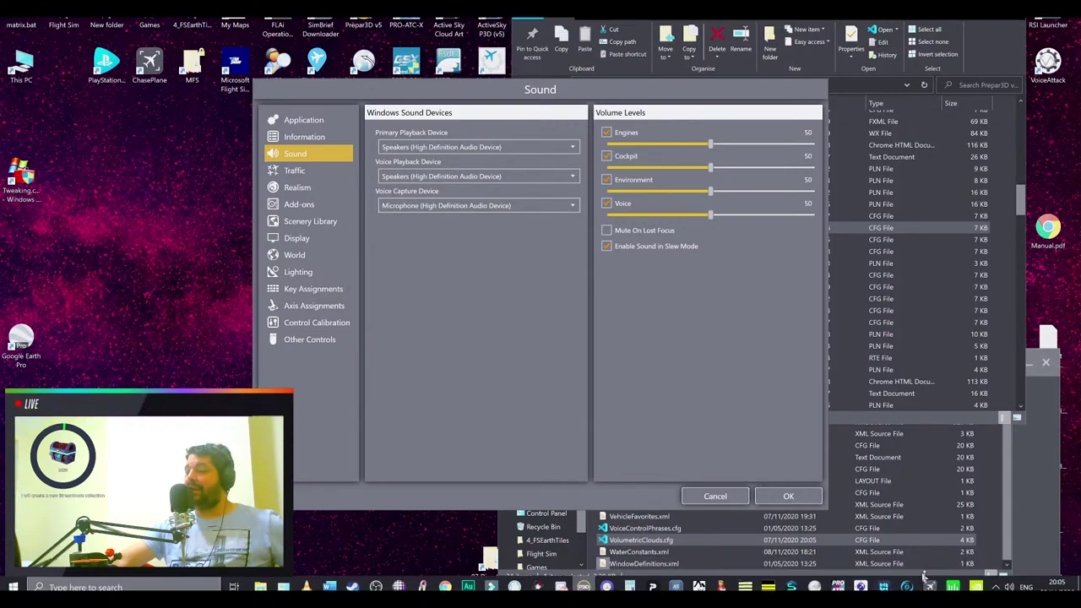
Switch to Windows Control Panel, examine the playback and recording devices in its Sound settings, and close it
{"action": "left_click", "coordinate": [353, 583]}
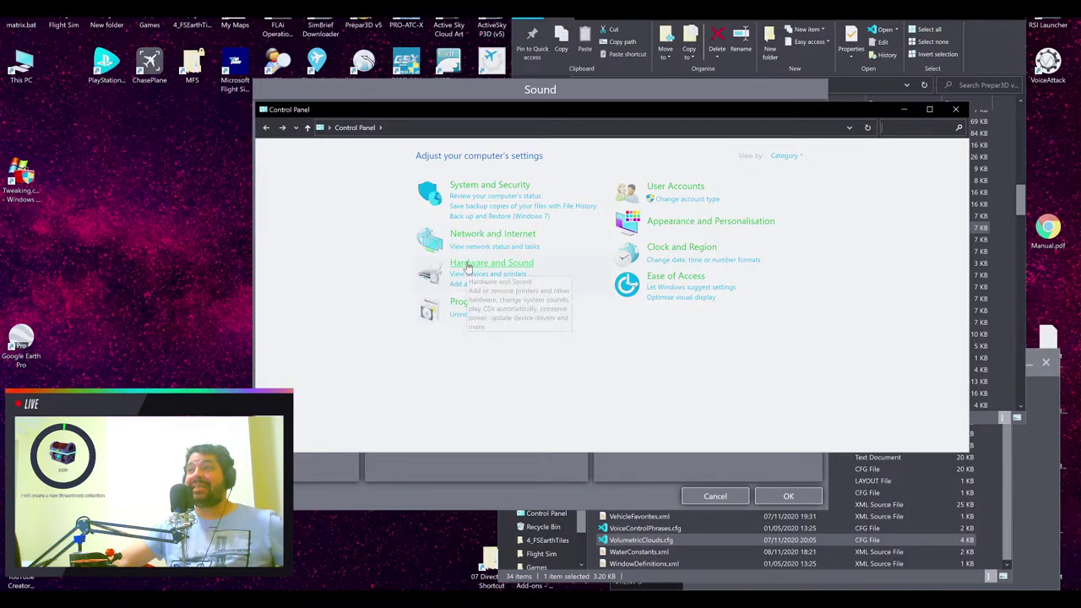
{"action": "left_click", "coordinate": [467, 264]}
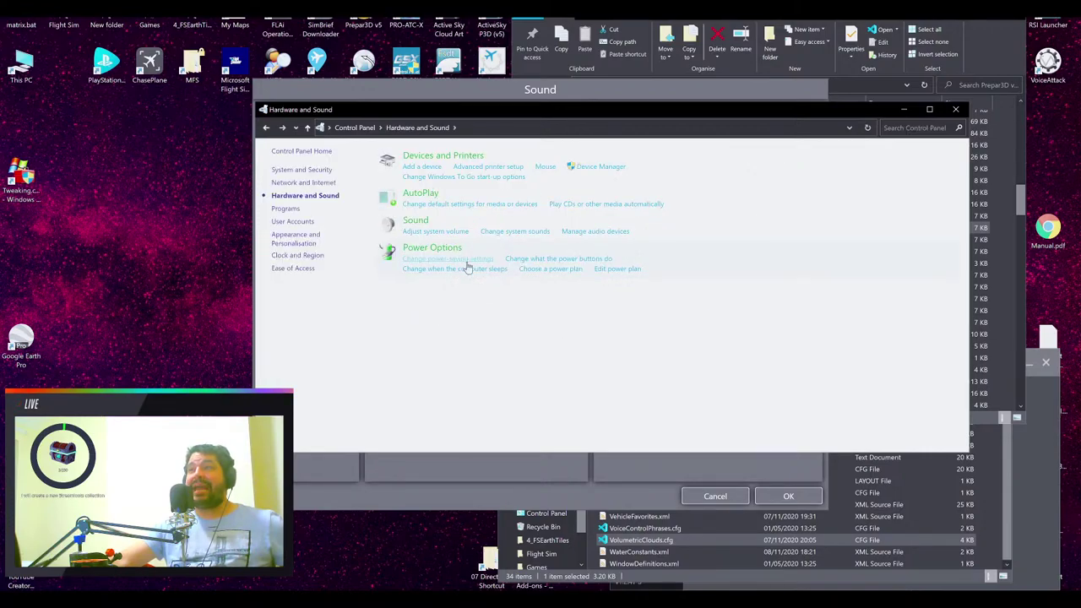
{"action": "left_click", "coordinate": [425, 228]}
{"action": "left_click_drag", "start_coordinate": [139, 25], "coordinate": [541, 191]}
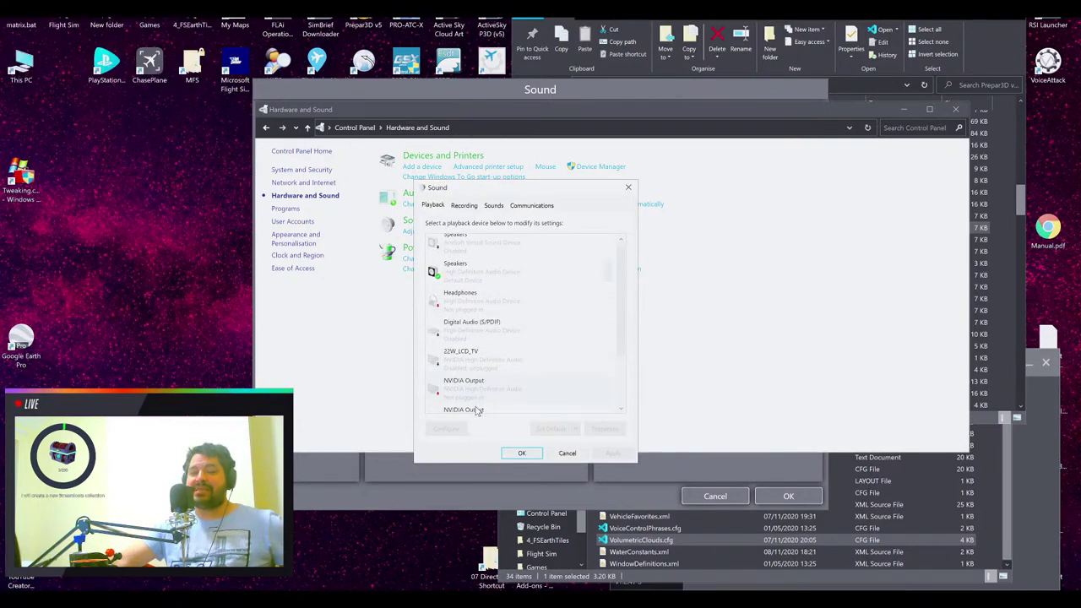
{"action": "scroll", "coordinate": [477, 411], "scroll_direction": "up", "scroll_amount": 1}
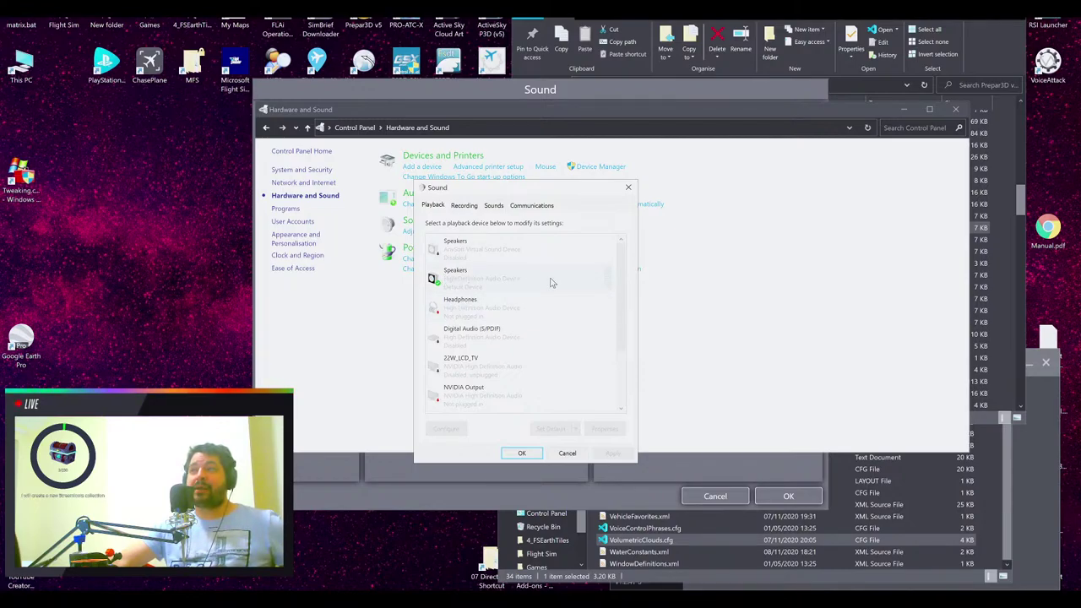
{"action": "left_click", "coordinate": [464, 206]}
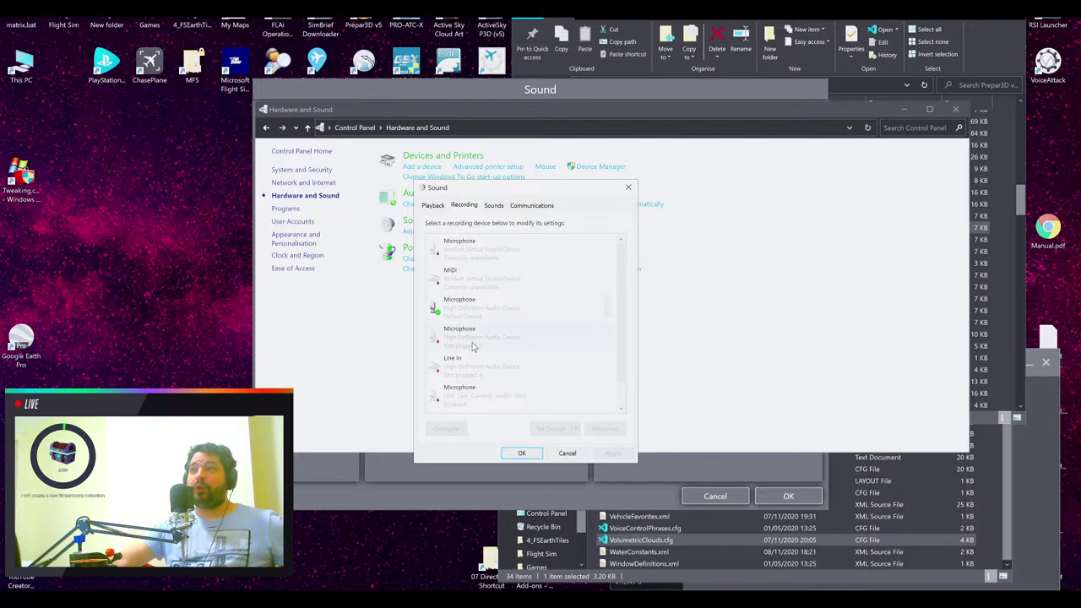
{"action": "scroll", "coordinate": [473, 321], "scroll_direction": "down", "scroll_amount": 2}
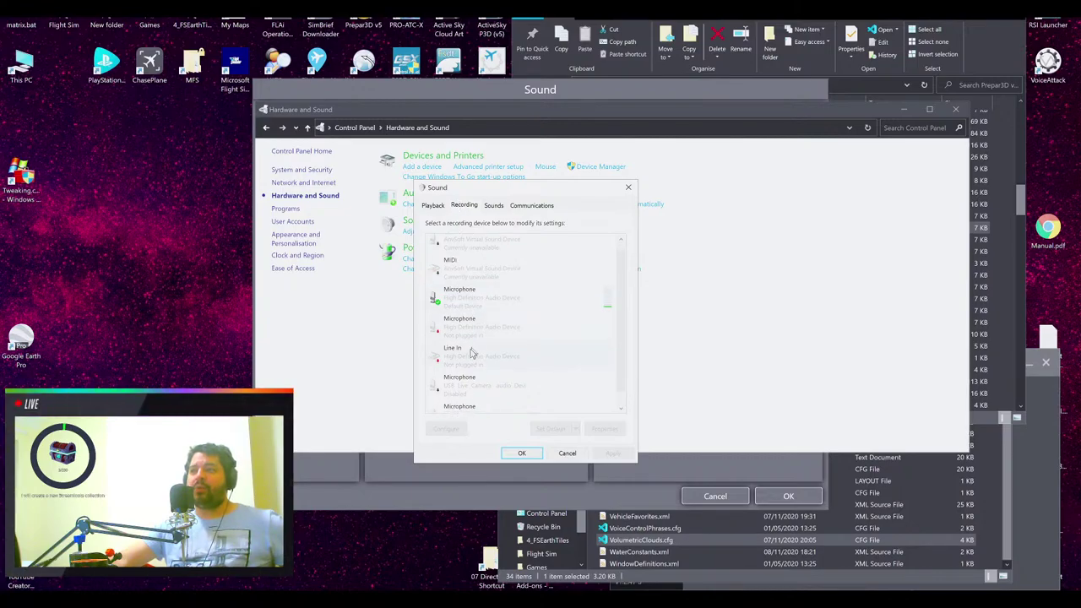
{"action": "scroll", "coordinate": [490, 404], "scroll_direction": "down", "scroll_amount": 1}
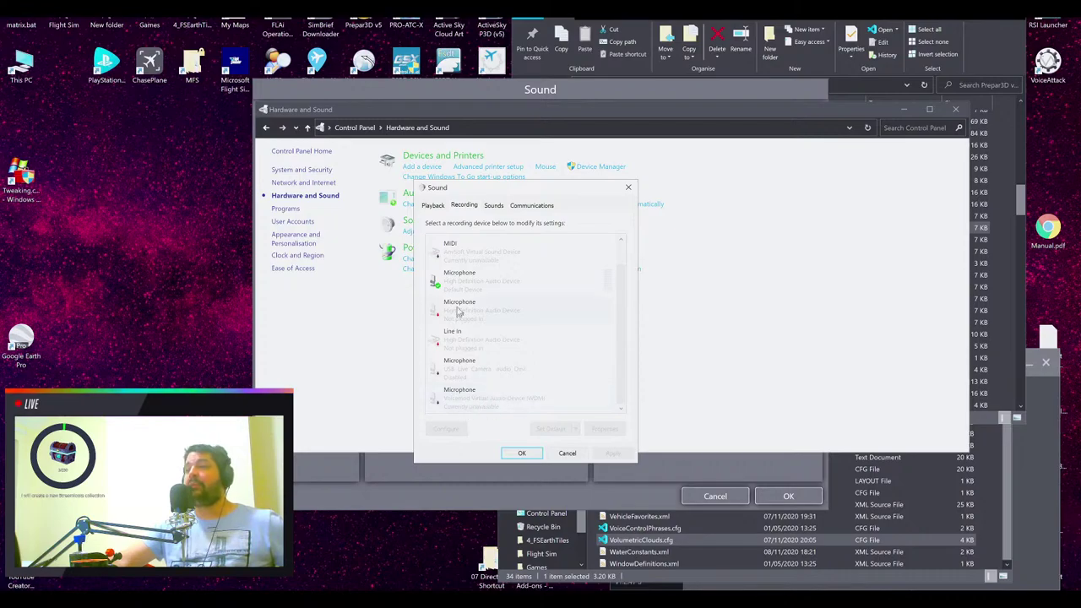
{"action": "scroll", "coordinate": [466, 333], "scroll_direction": "up", "scroll_amount": 1}
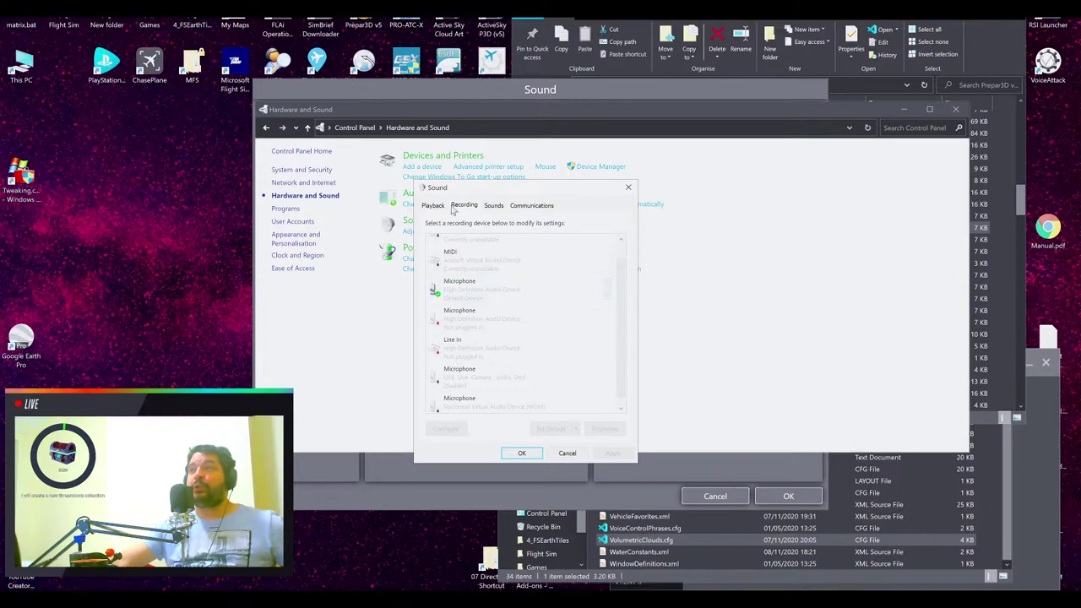
{"action": "left_click", "coordinate": [433, 206]}
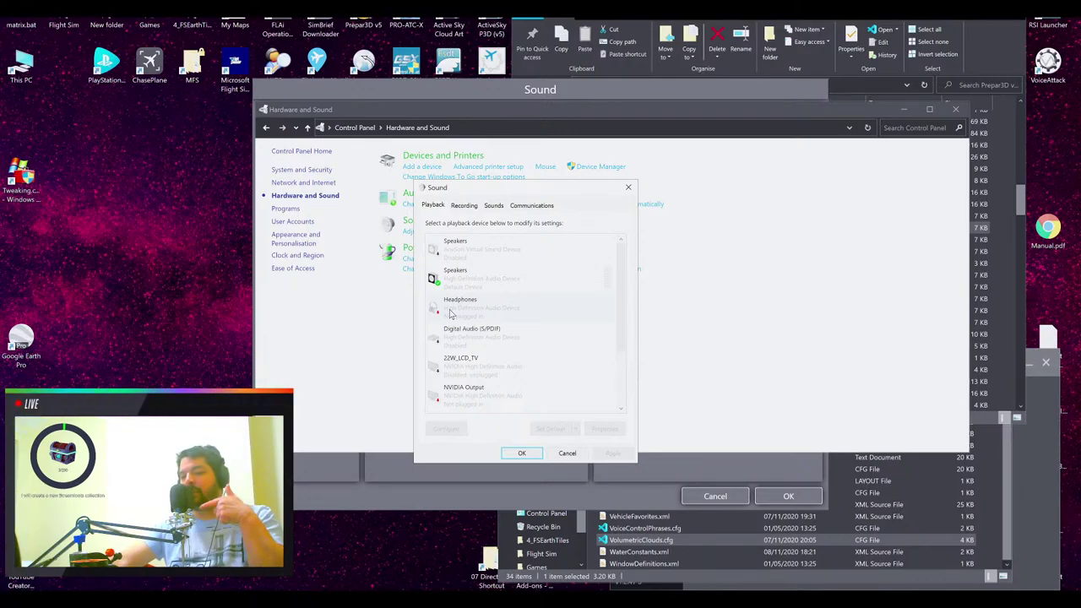
{"action": "left_click", "coordinate": [517, 453]}
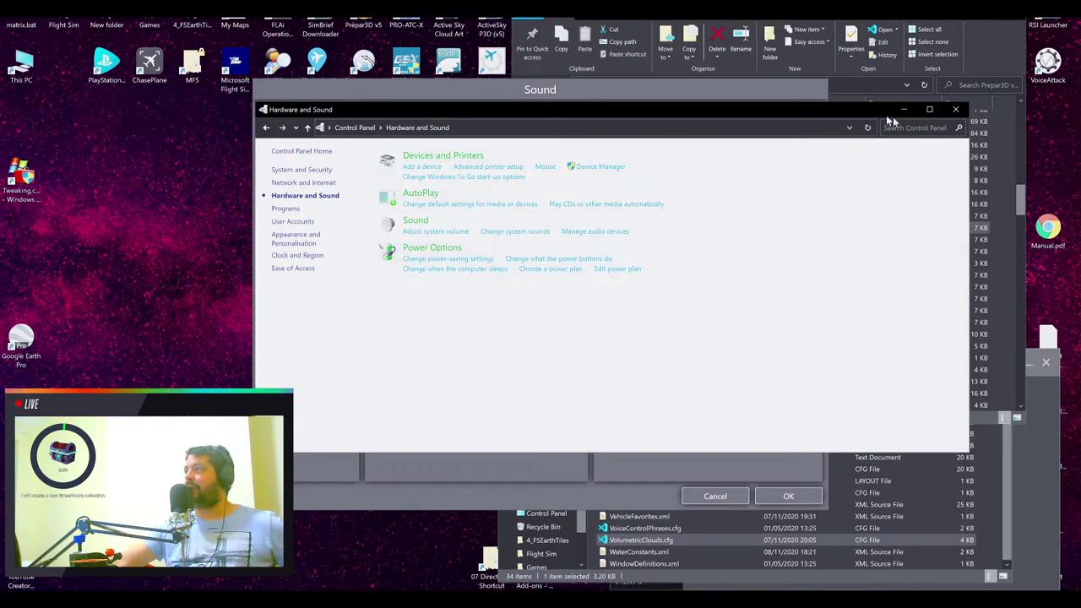
{"action": "left_click", "coordinate": [955, 109]}
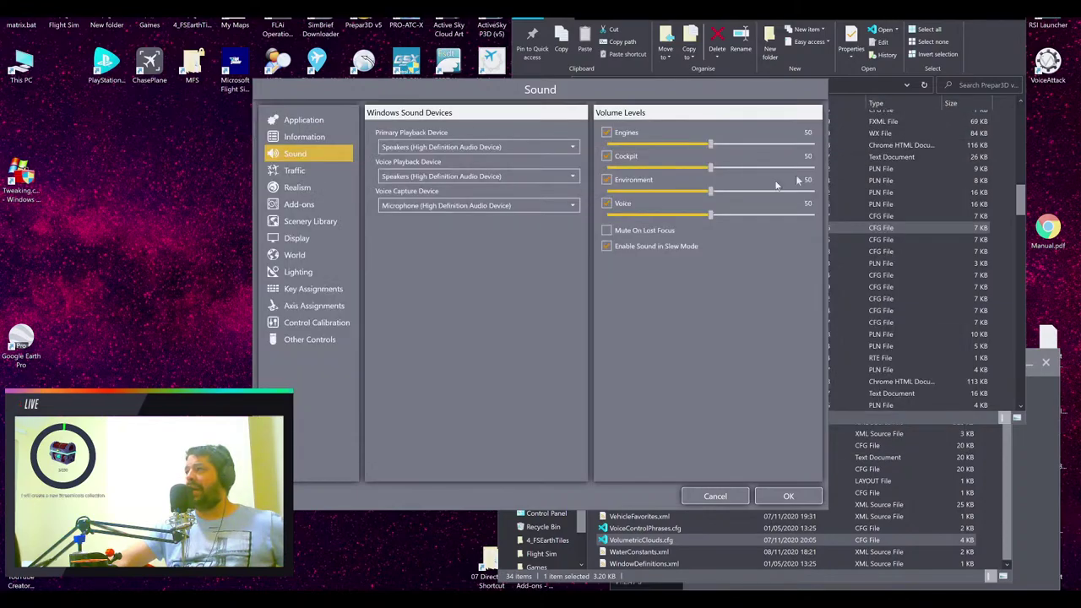
Compare the simulator's playback and voice capture device choices with the Windows sound devices
{"action": "left_click", "coordinate": [496, 149]}
{"action": "left_click", "coordinate": [483, 175]}
{"action": "left_click", "coordinate": [484, 179]}
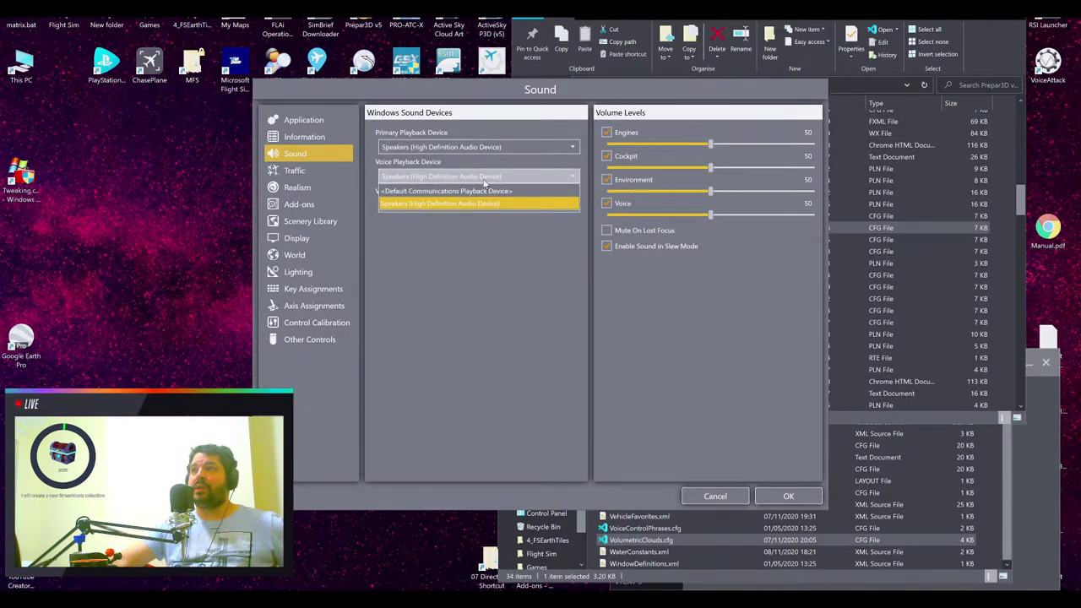
{"action": "left_click", "coordinate": [482, 202]}
{"action": "left_click", "coordinate": [477, 205]}
{"action": "left_click", "coordinate": [472, 221]}
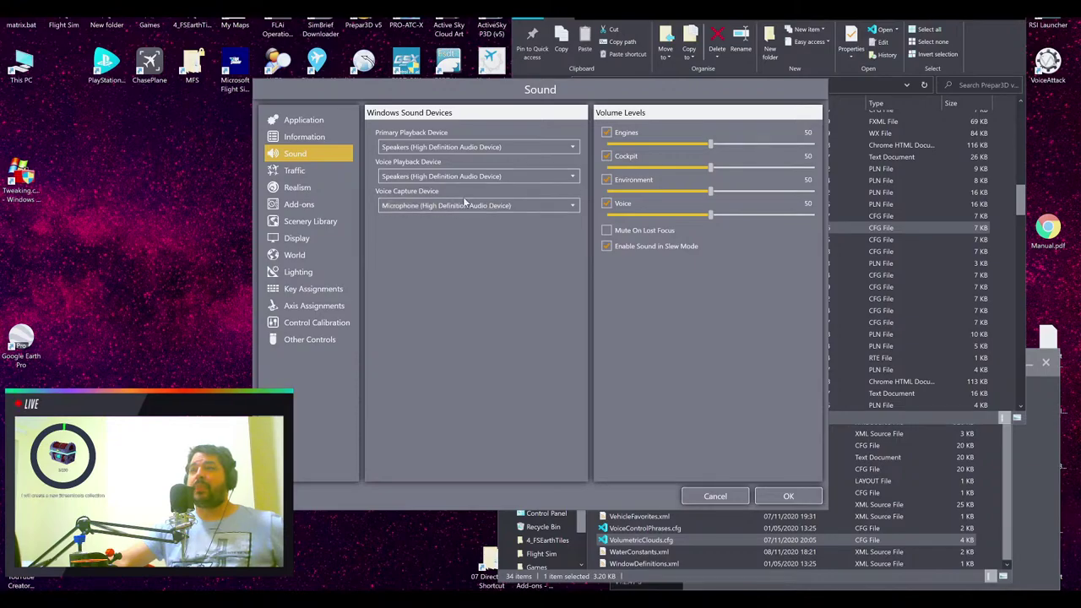
Review the Traffic settings, trying airport vehicle density at Minimum and returning it to None
{"action": "left_click", "coordinate": [291, 170]}
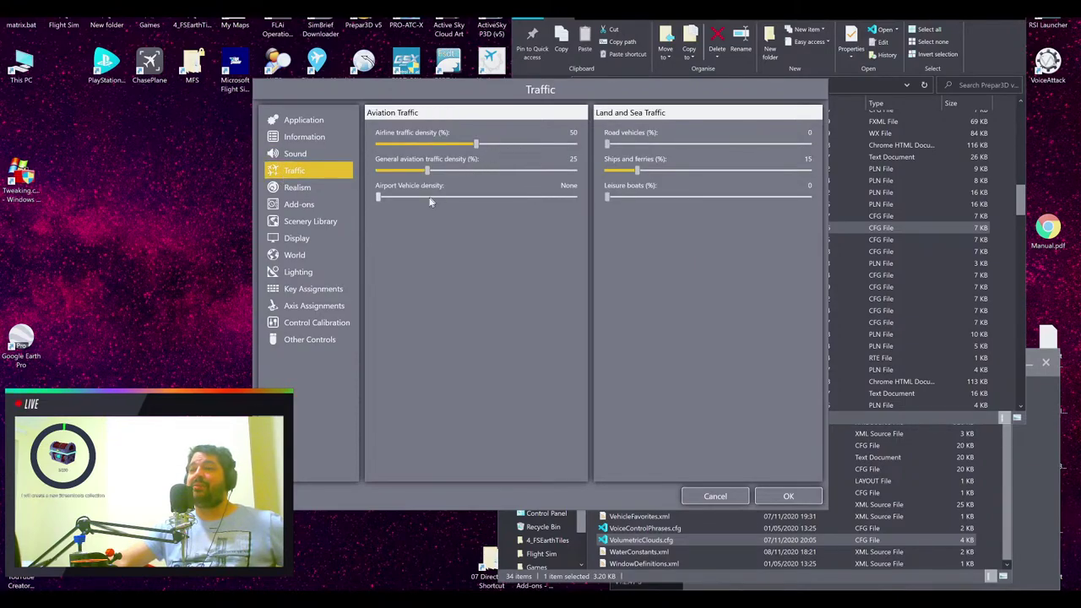
{"action": "left_click", "coordinate": [388, 196]}
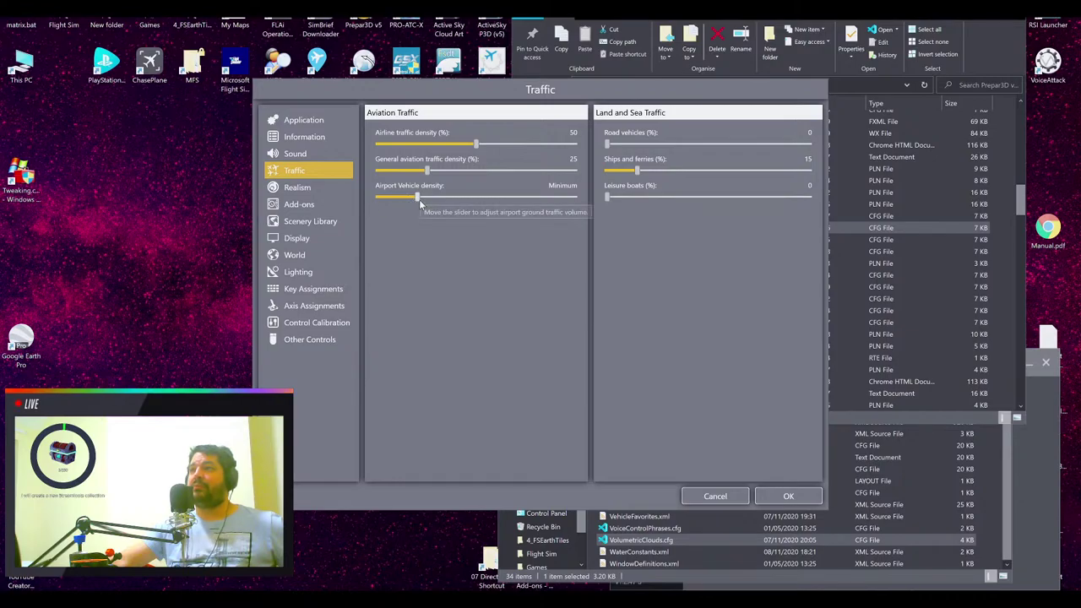
{"action": "left_click", "coordinate": [370, 200]}
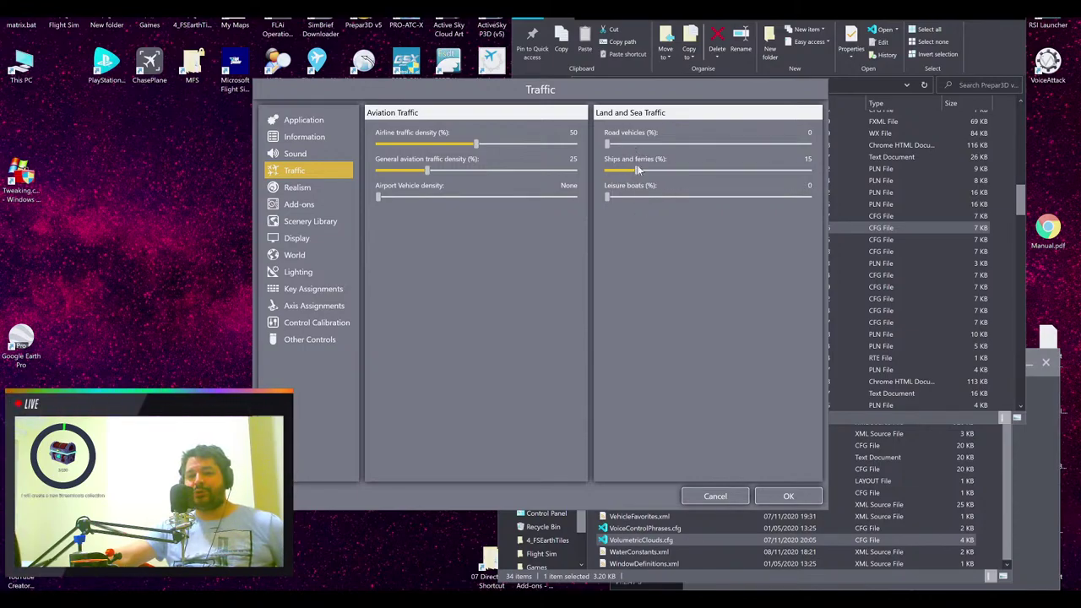
{"action": "left_click_drag", "start_coordinate": [638, 169], "coordinate": [639, 179]}
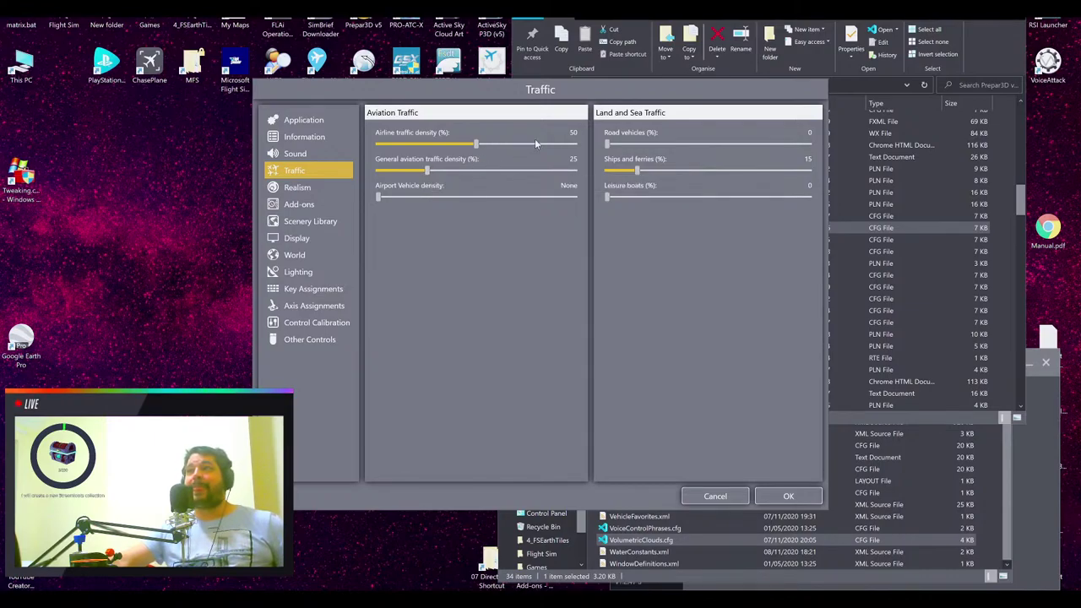
Review the Realism settings and look through the full list of installed add-ons
{"action": "left_click", "coordinate": [327, 189]}
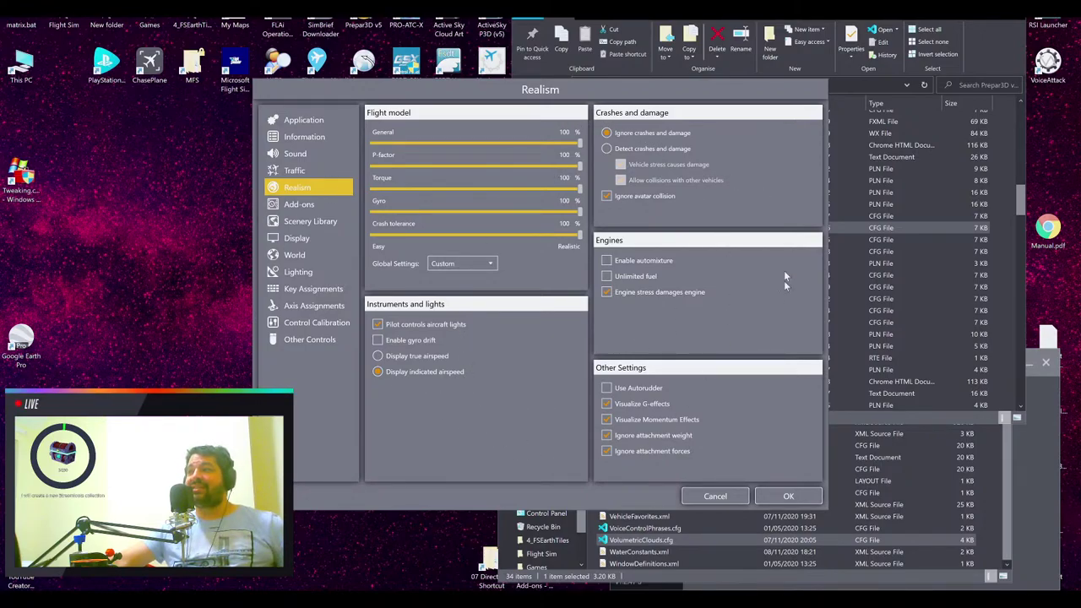
{"action": "left_click", "coordinate": [606, 405]}
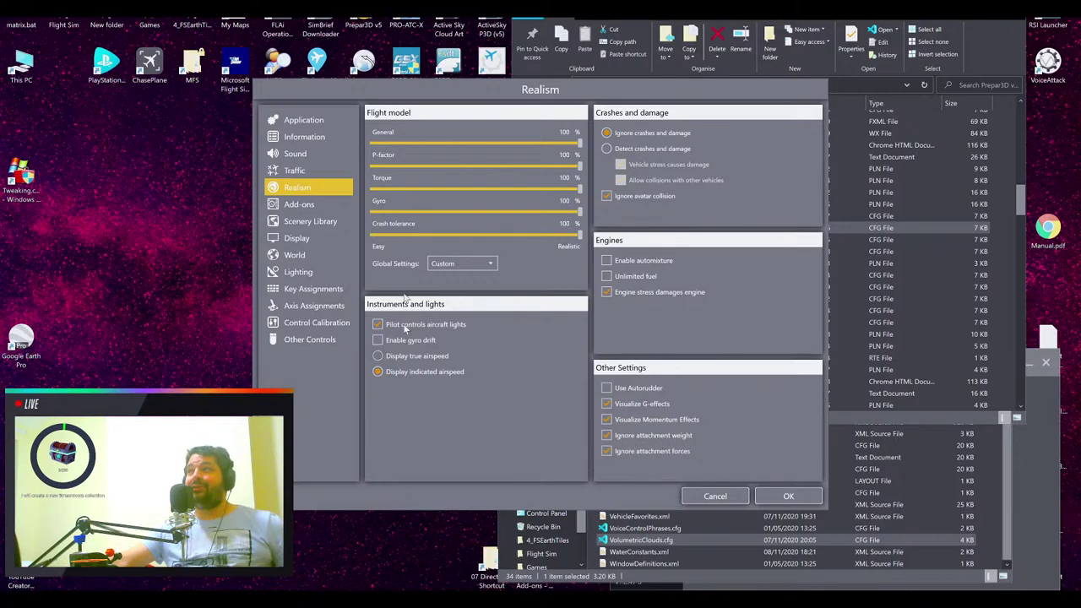
{"action": "left_click", "coordinate": [299, 205]}
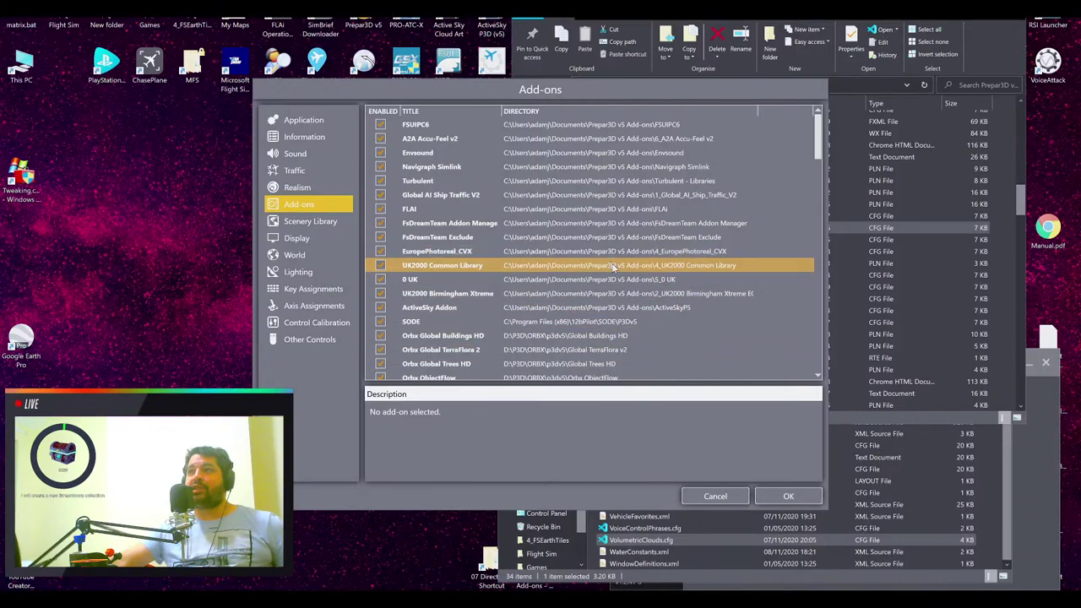
{"action": "scroll", "coordinate": [615, 274], "scroll_direction": "down", "scroll_amount": 10}
{"action": "scroll", "coordinate": [615, 279], "scroll_direction": "down", "scroll_amount": 10}
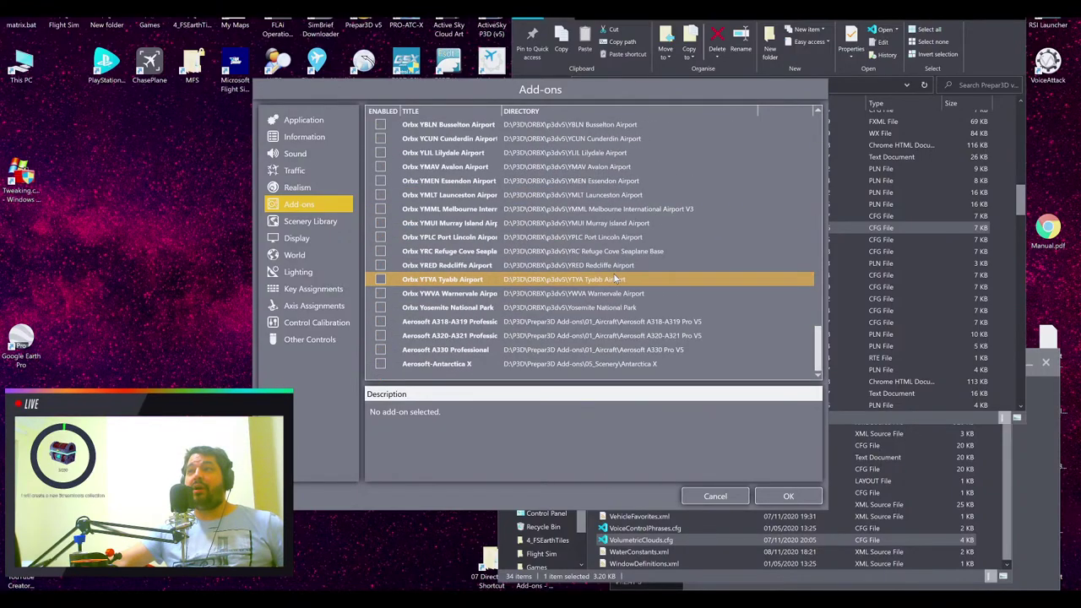
{"action": "scroll", "coordinate": [616, 278], "scroll_direction": "up", "scroll_amount": 10}
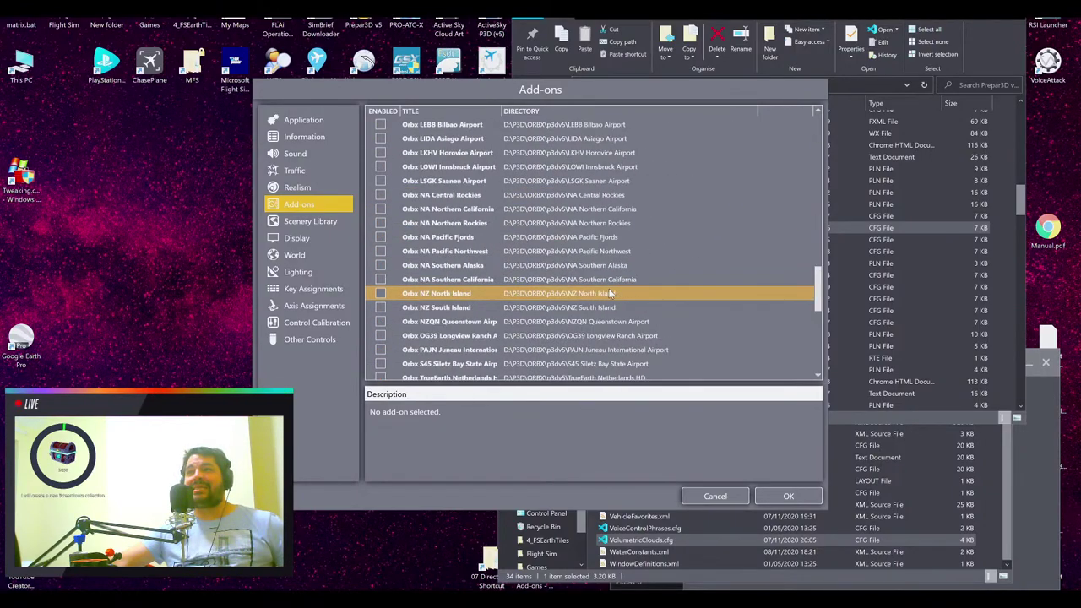
{"action": "scroll", "coordinate": [605, 297], "scroll_direction": "up", "scroll_amount": 10}
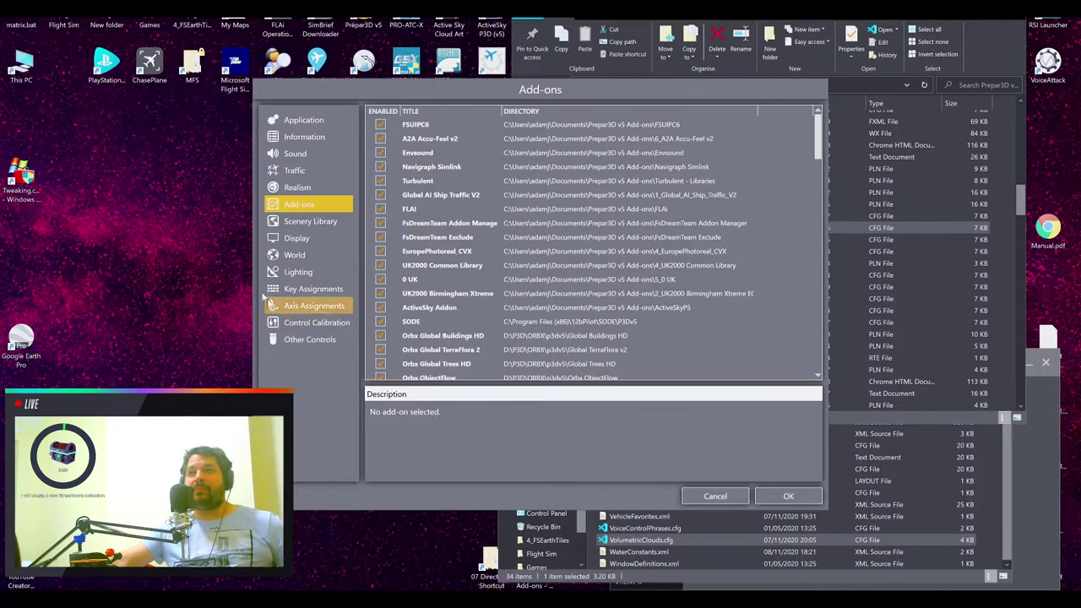
Review the Scenery Library list, and examine the full-screen display device and resolution choices in the Display settings
{"action": "left_click", "coordinate": [310, 222]}
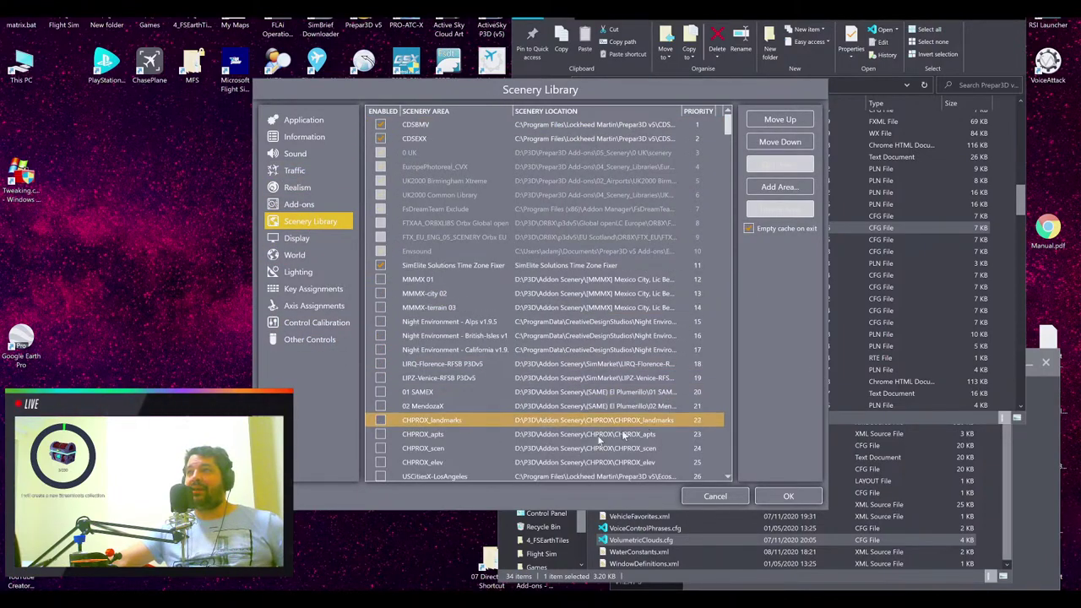
{"action": "left_click", "coordinate": [292, 240]}
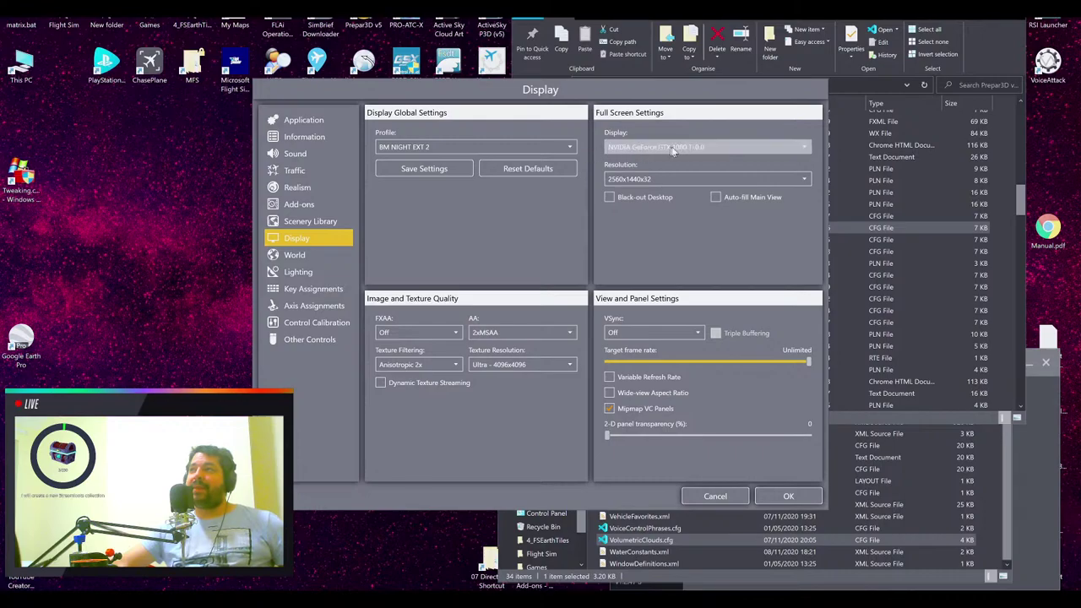
{"action": "left_click", "coordinate": [645, 148]}
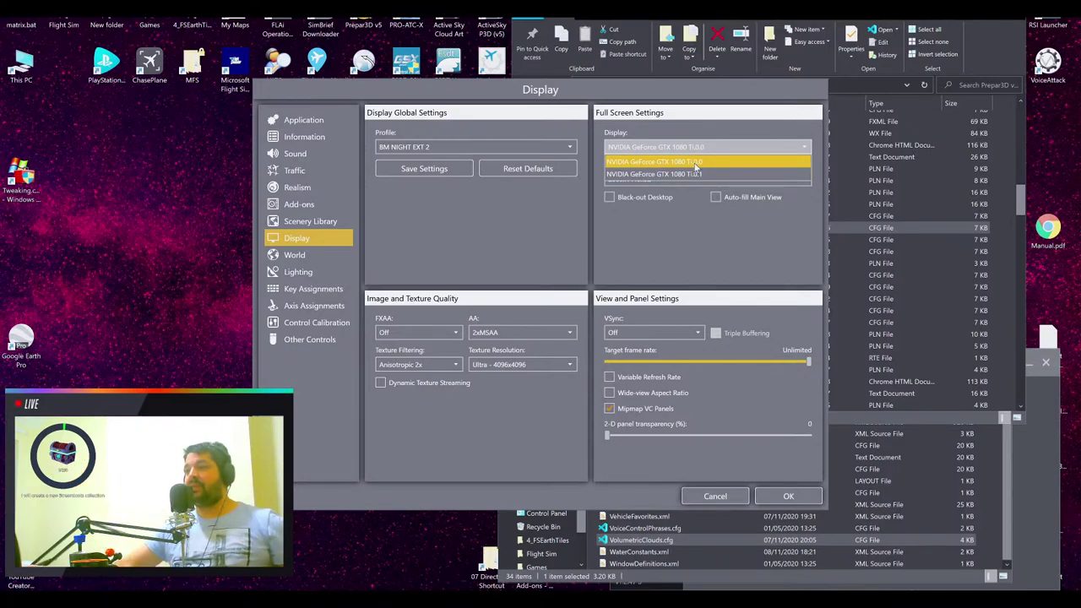
{"action": "left_click", "coordinate": [635, 217]}
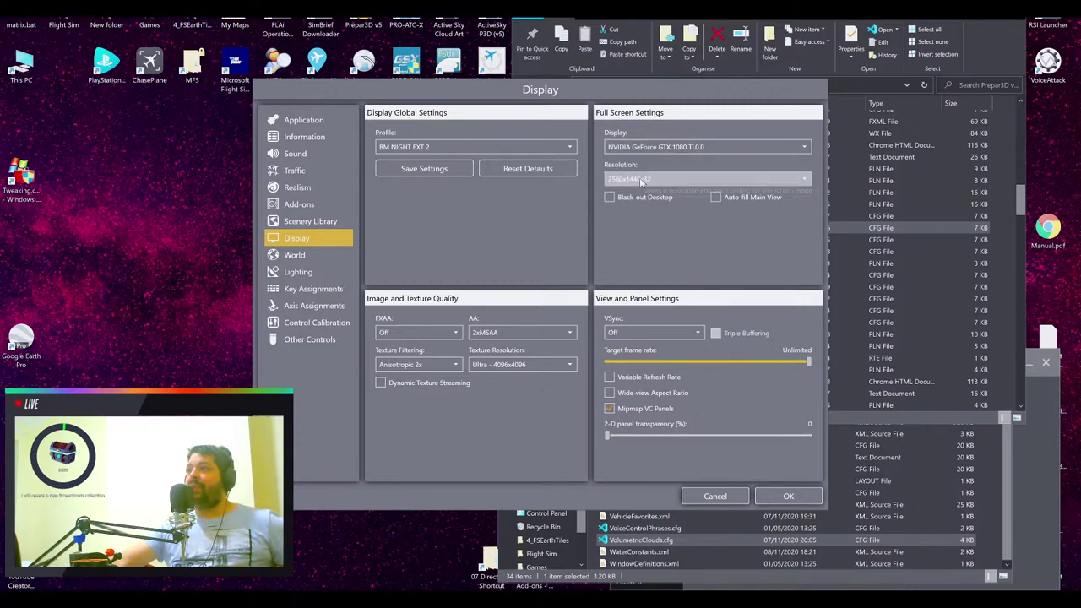
{"action": "left_click", "coordinate": [642, 180]}
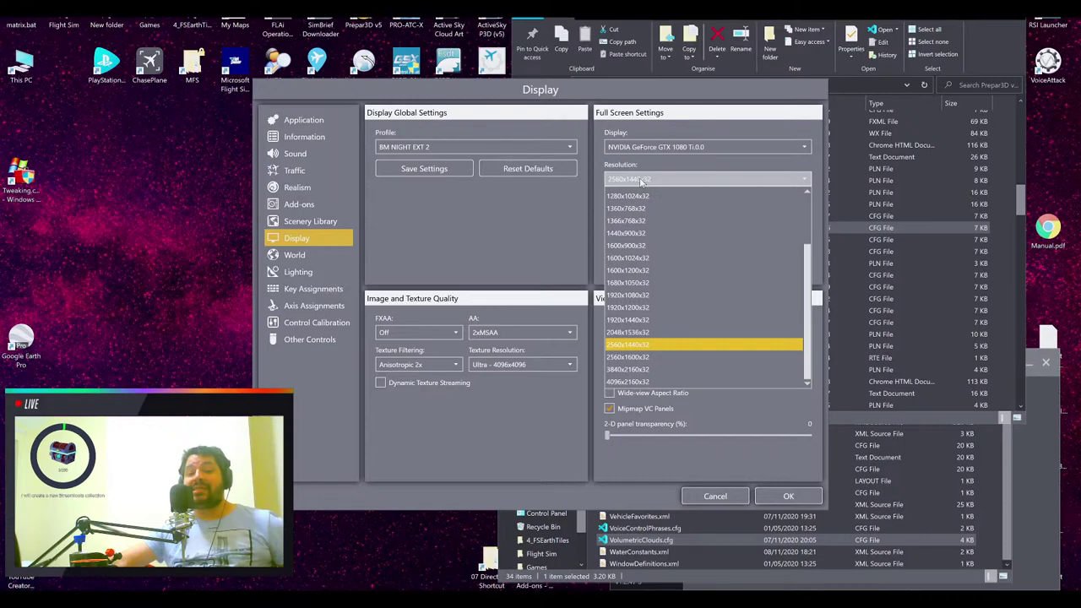
{"action": "scroll", "coordinate": [625, 355], "scroll_direction": "up", "scroll_amount": 1}
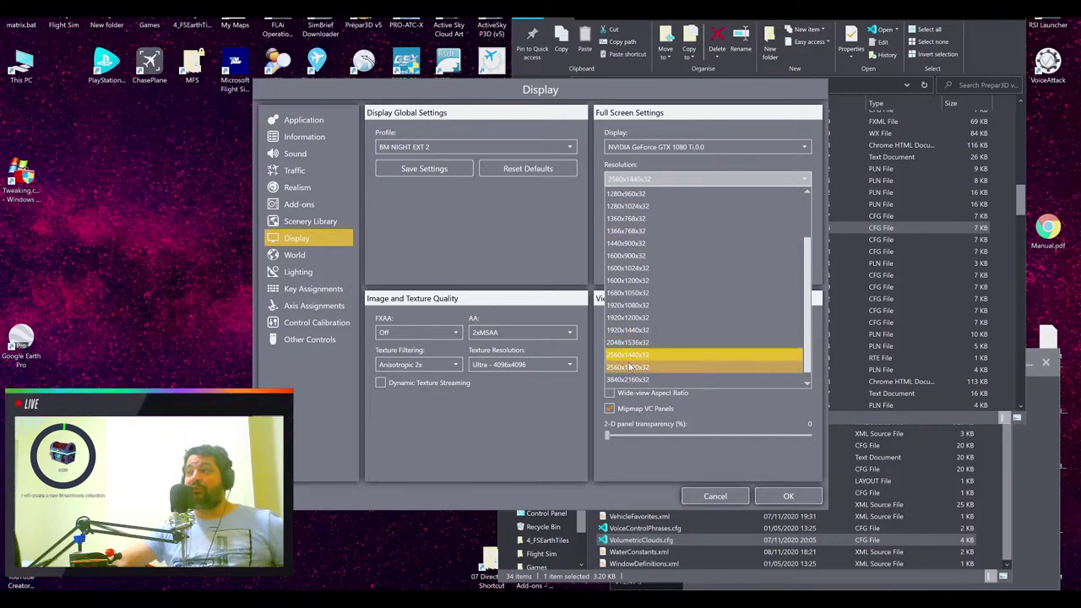
{"action": "left_click", "coordinate": [509, 219]}
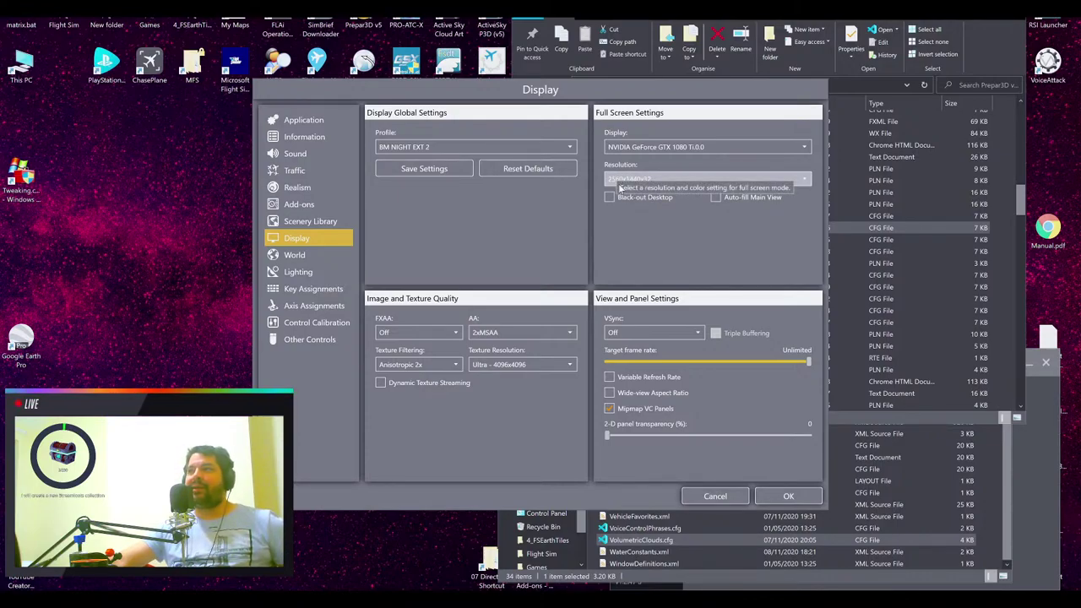
{"action": "left_click", "coordinate": [680, 181]}
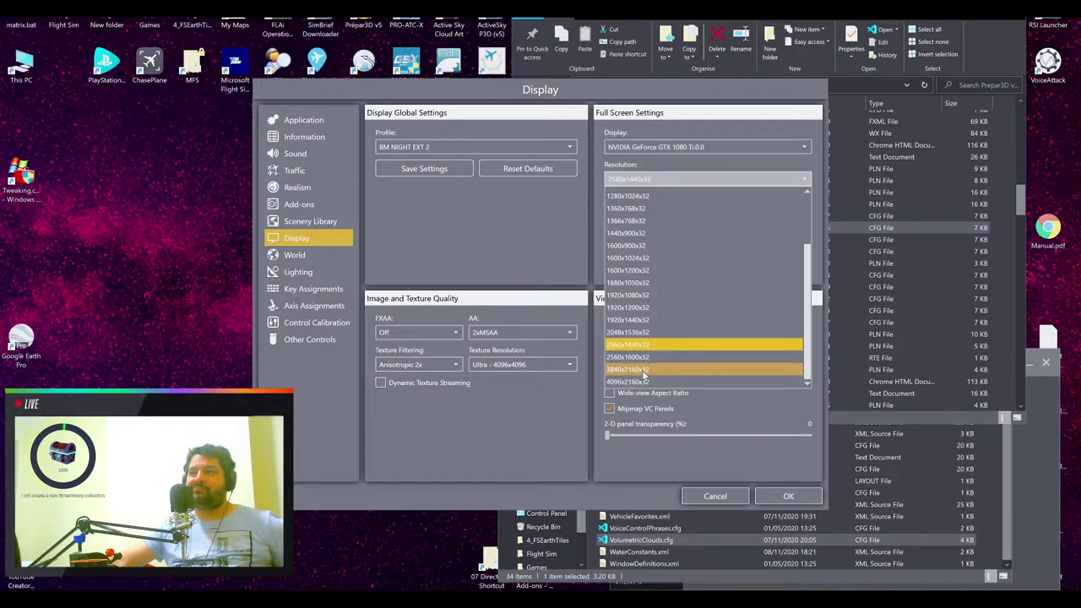
{"action": "left_click", "coordinate": [523, 220]}
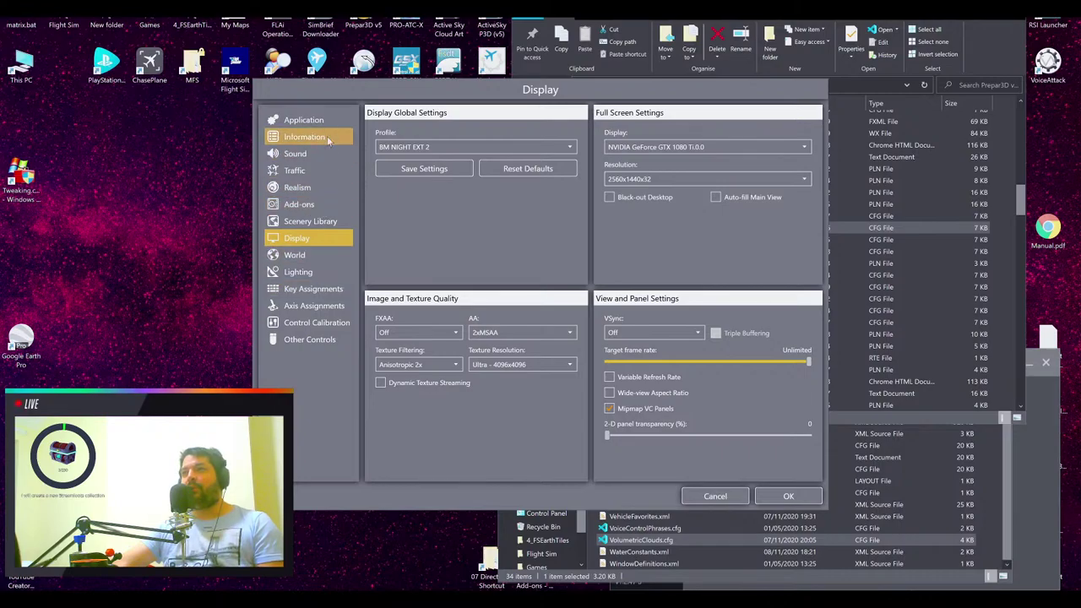
Look over the Information and Application settings again and return to the Display settings
{"action": "left_click", "coordinate": [304, 137]}
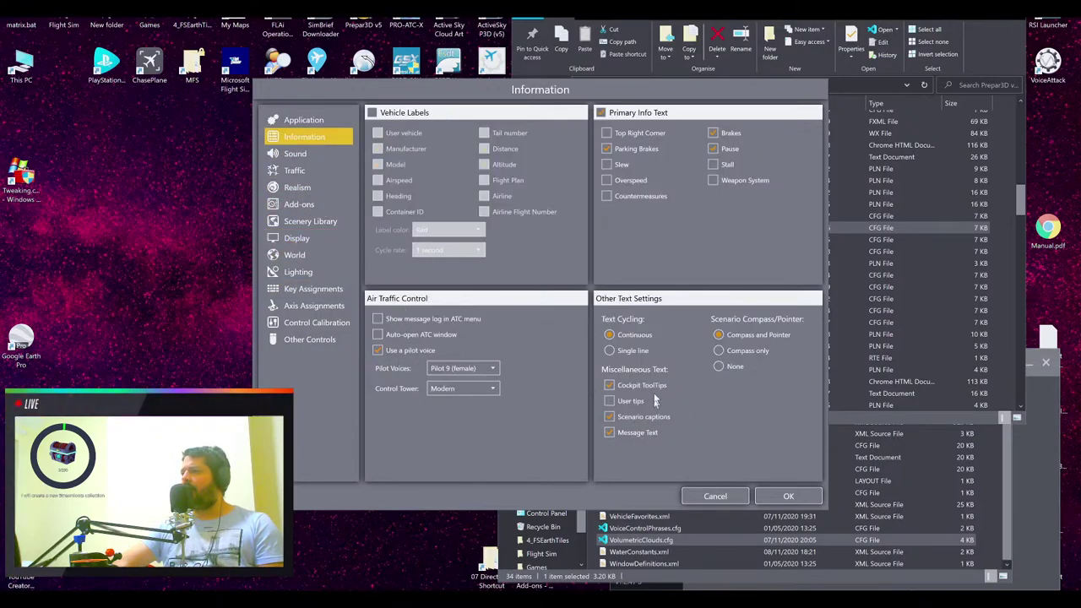
{"action": "left_click", "coordinate": [332, 121]}
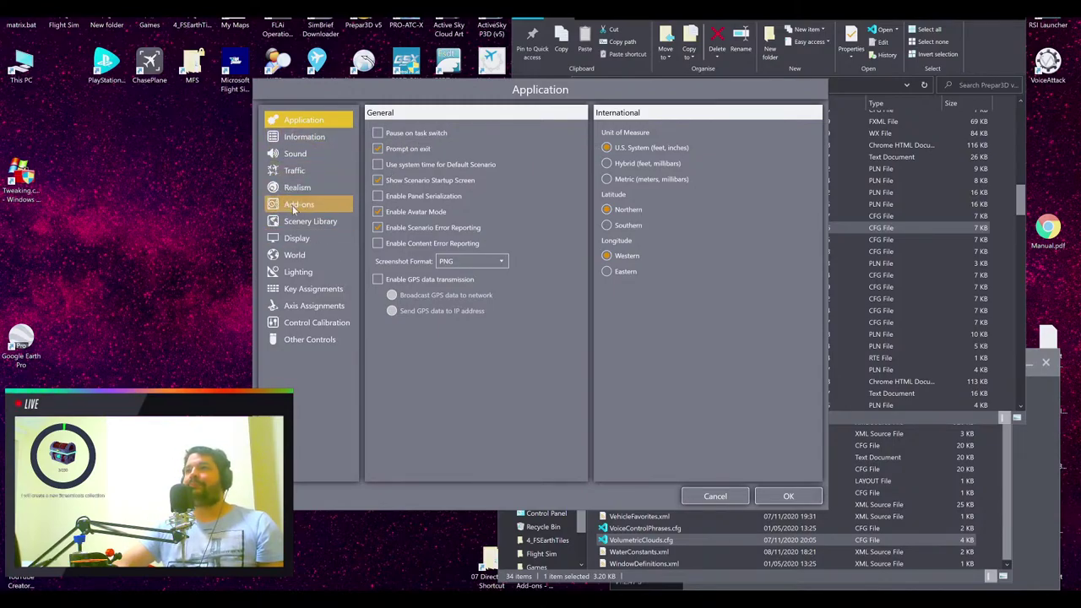
{"action": "left_click", "coordinate": [296, 239]}
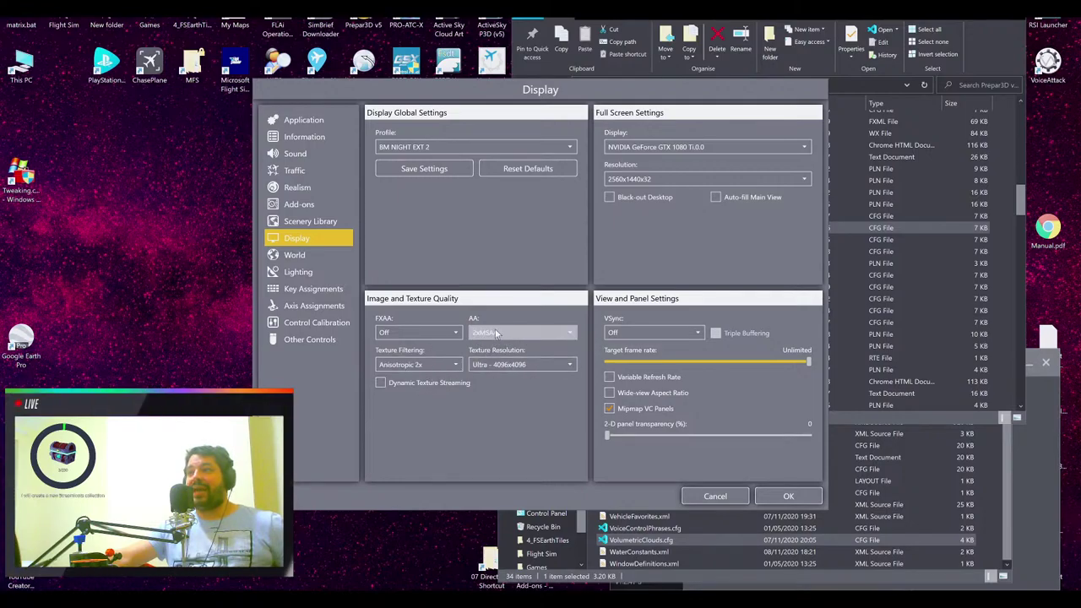
Examine the texture filtering and anti-aliasing choices, keeping Anisotropic 2x, and review the View and Panel options
{"action": "left_click", "coordinate": [418, 365]}
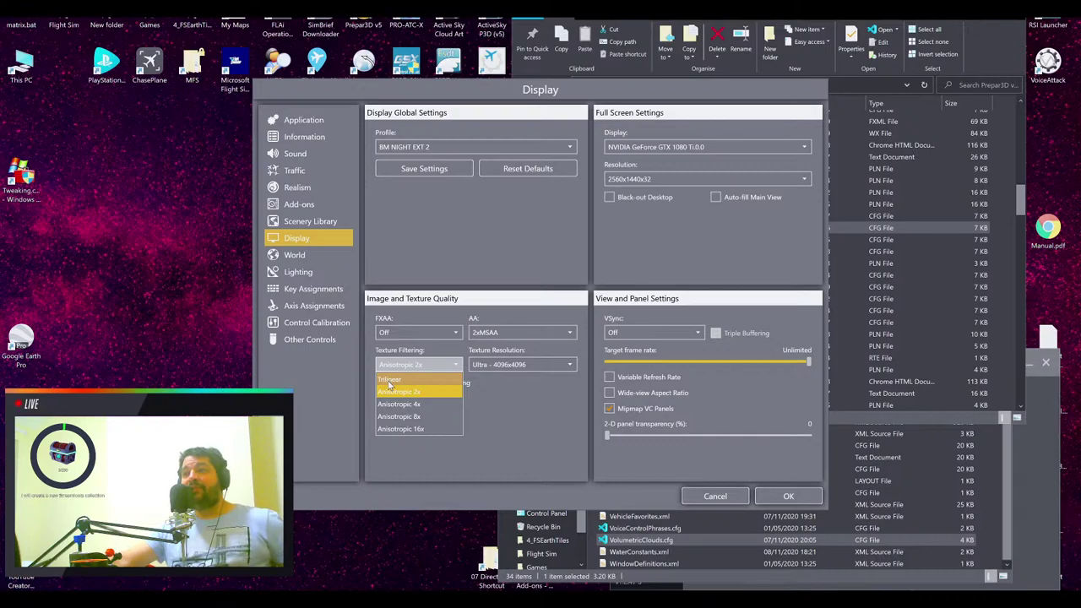
{"action": "left_click", "coordinate": [460, 243]}
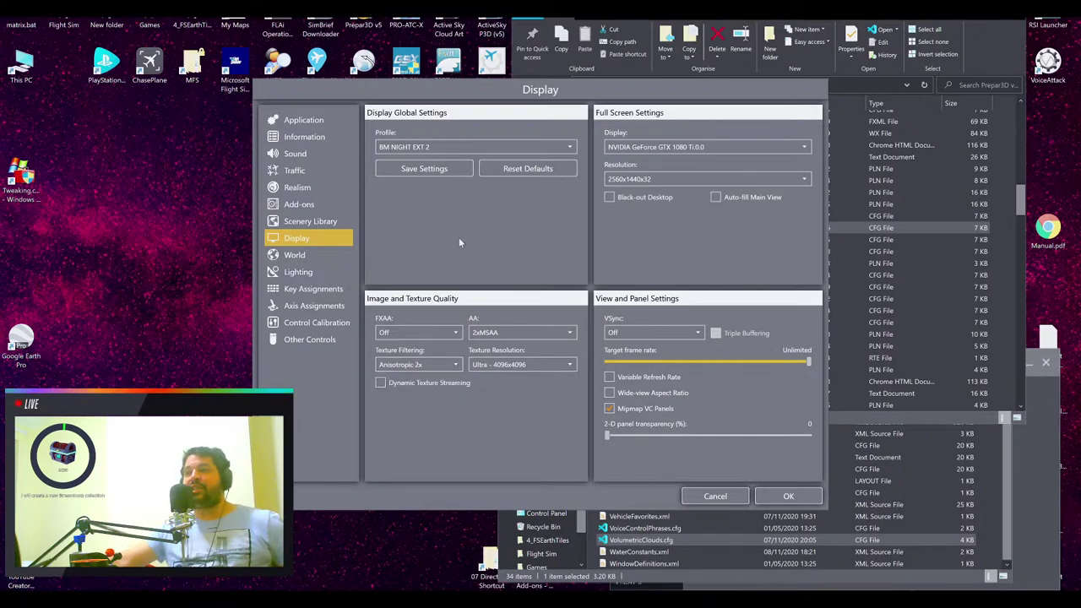
{"action": "left_click", "coordinate": [410, 368]}
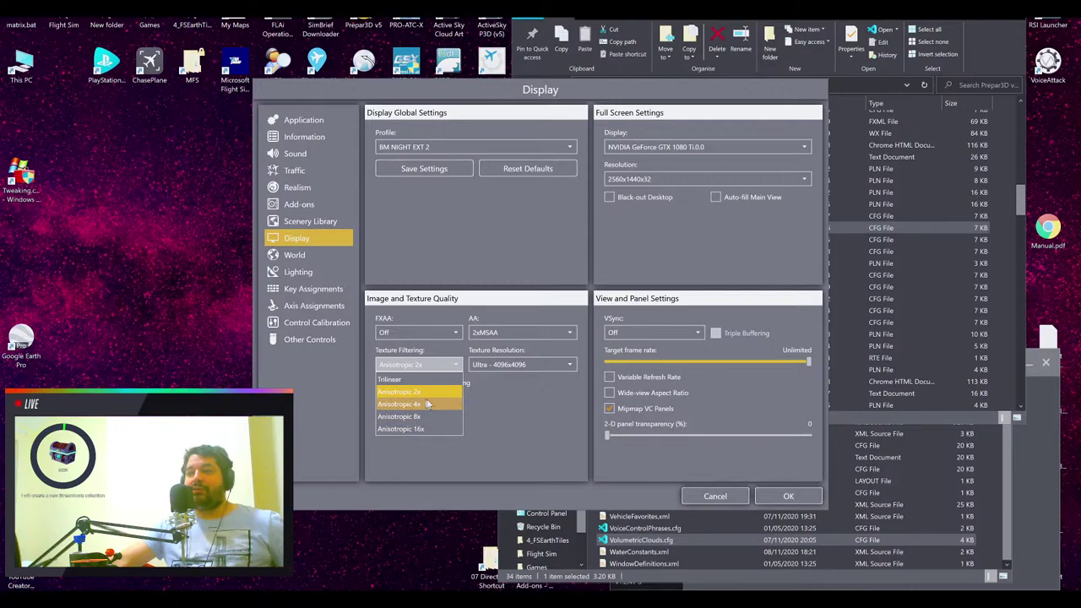
{"action": "left_click", "coordinate": [394, 392]}
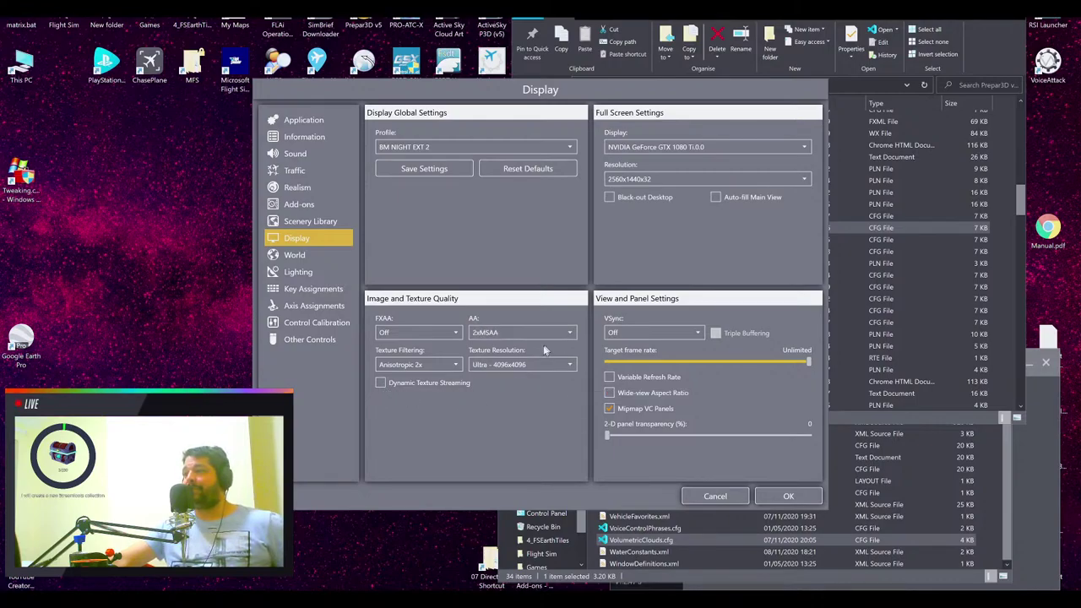
{"action": "left_click", "coordinate": [492, 333]}
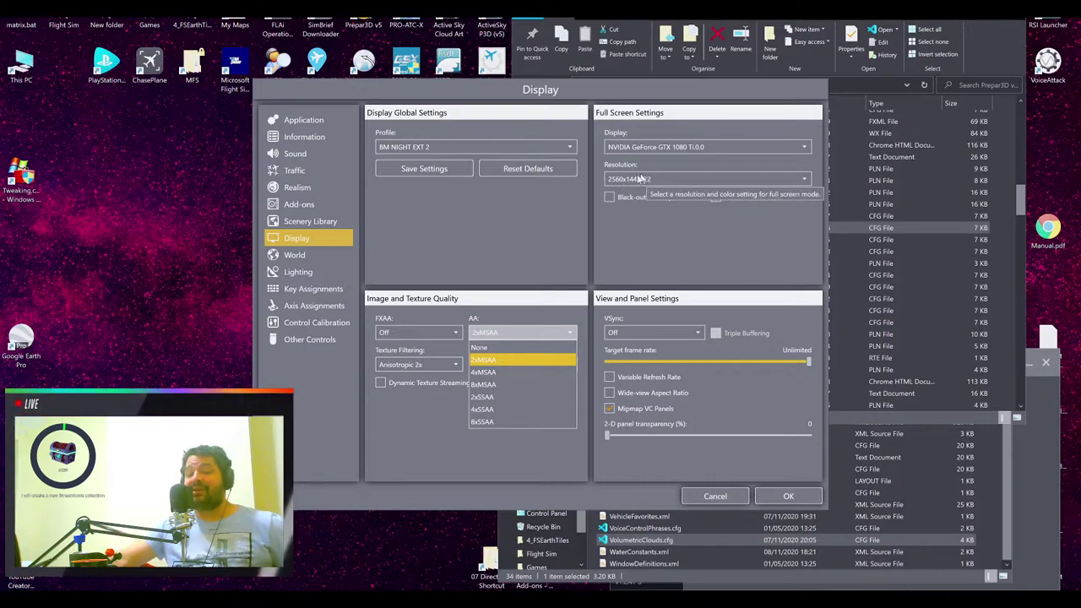
{"action": "left_click", "coordinate": [526, 225]}
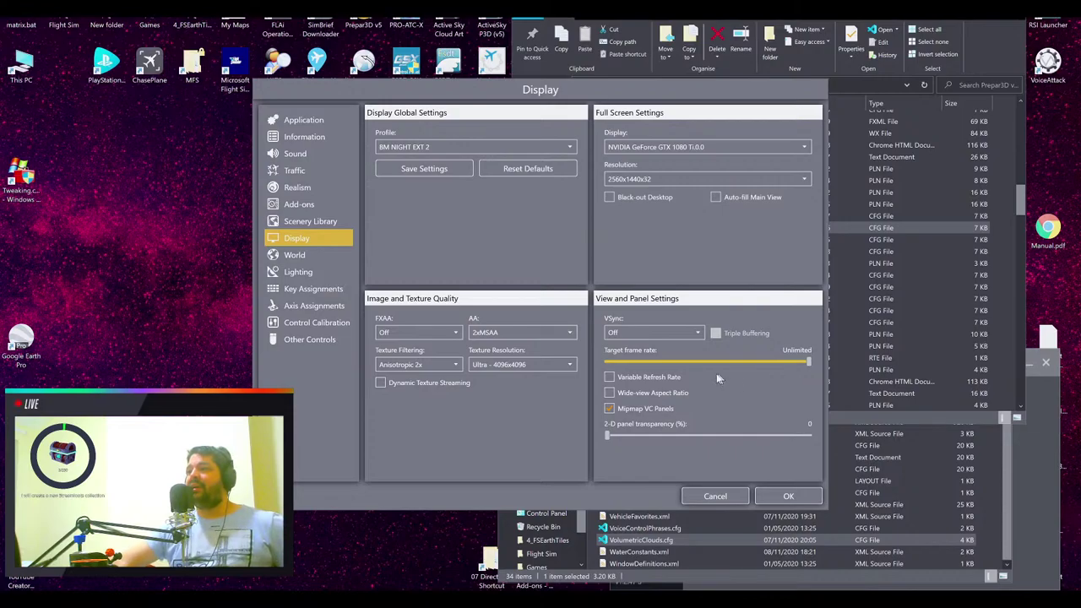
{"action": "mouse_move", "coordinate": [608, 380]}
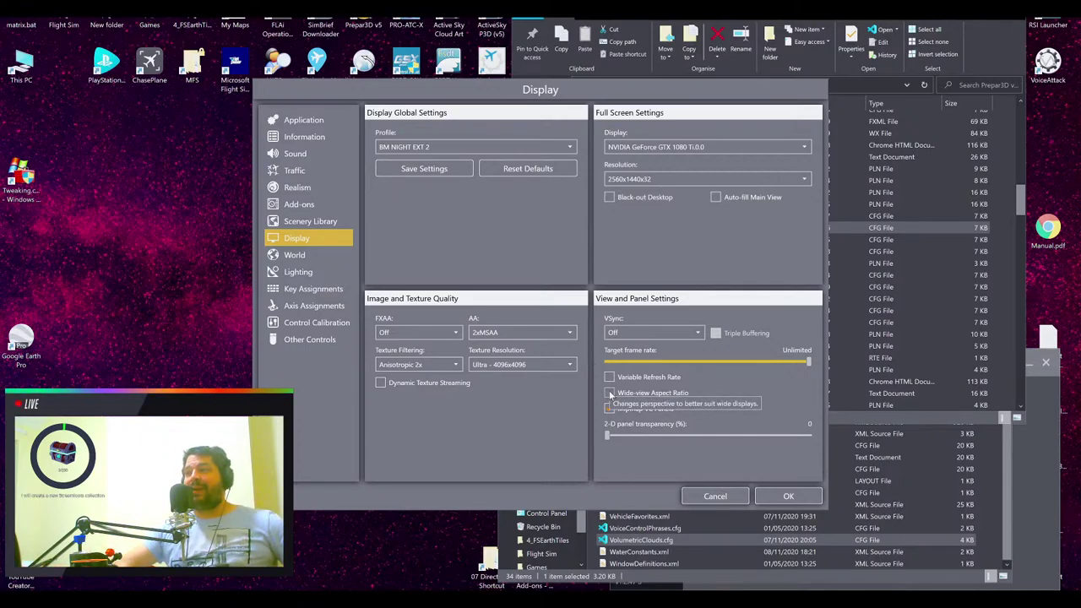
Try the terrain level of detail radius at High in the World settings and return it to Max
{"action": "left_click", "coordinate": [337, 258]}
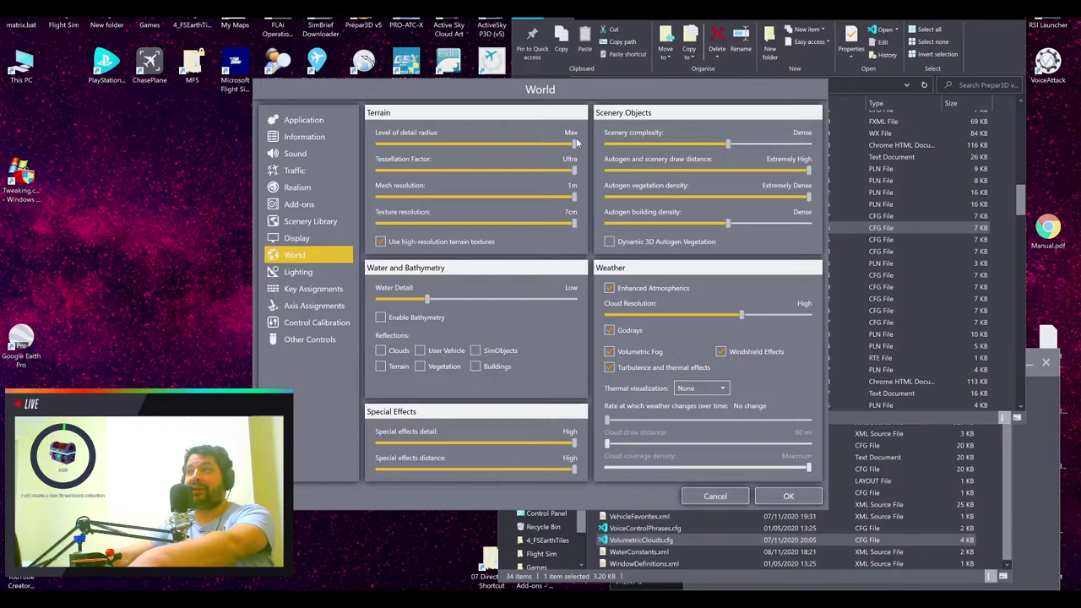
{"action": "mouse_move", "coordinate": [575, 151]}
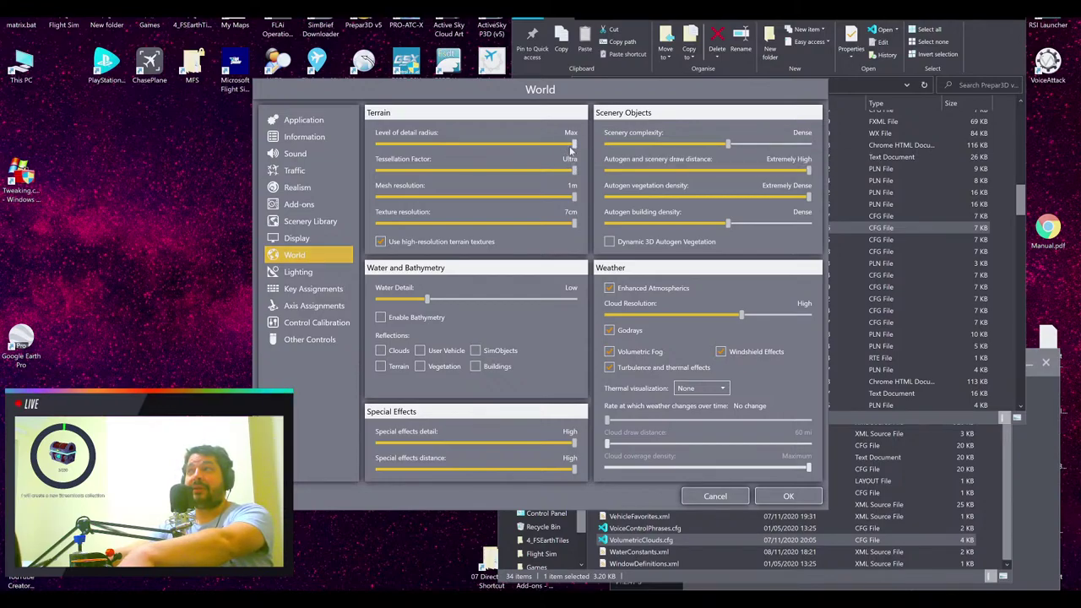
{"action": "left_click_drag", "start_coordinate": [573, 146], "coordinate": [479, 146]}
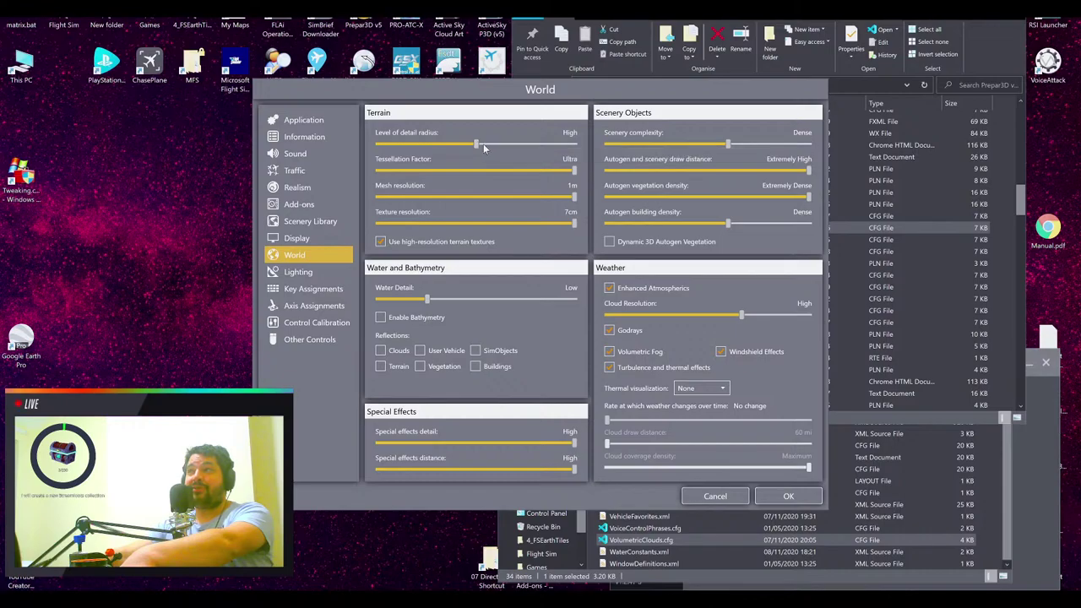
{"action": "left_click_drag", "start_coordinate": [484, 148], "coordinate": [626, 151]}
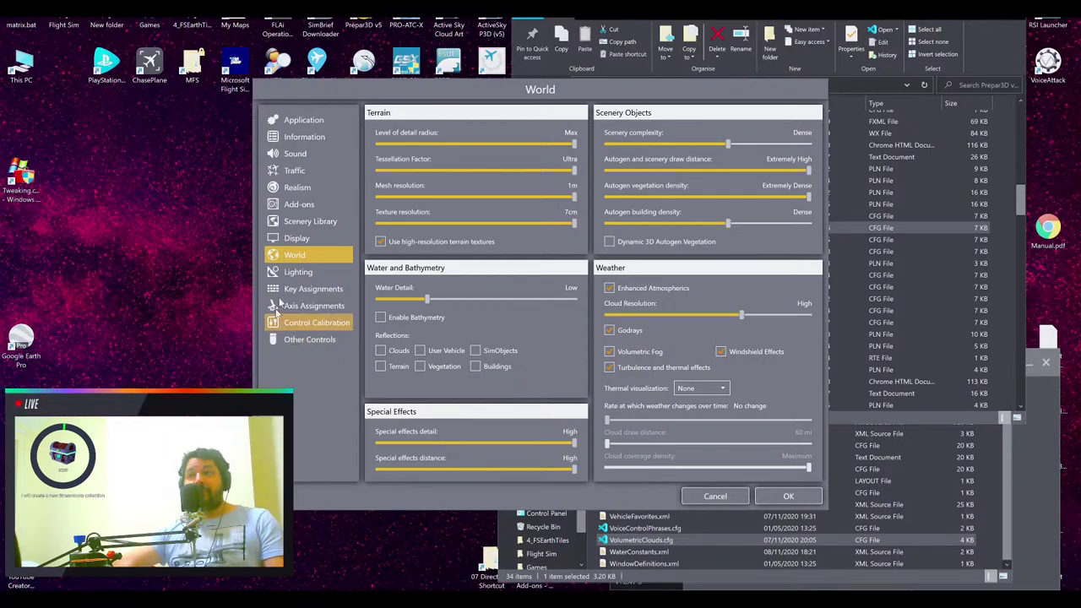
Revisit the Display settings profile, and review scenery complexity, autogen draw distance and vegetation density in the World settings
{"action": "left_click", "coordinate": [304, 239]}
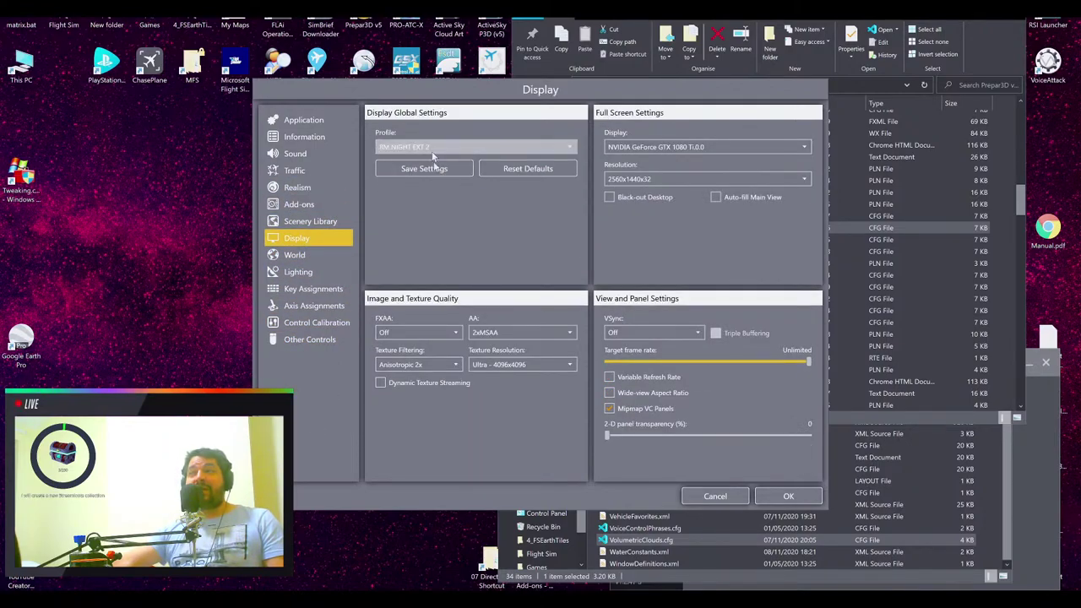
{"action": "left_click", "coordinate": [307, 256]}
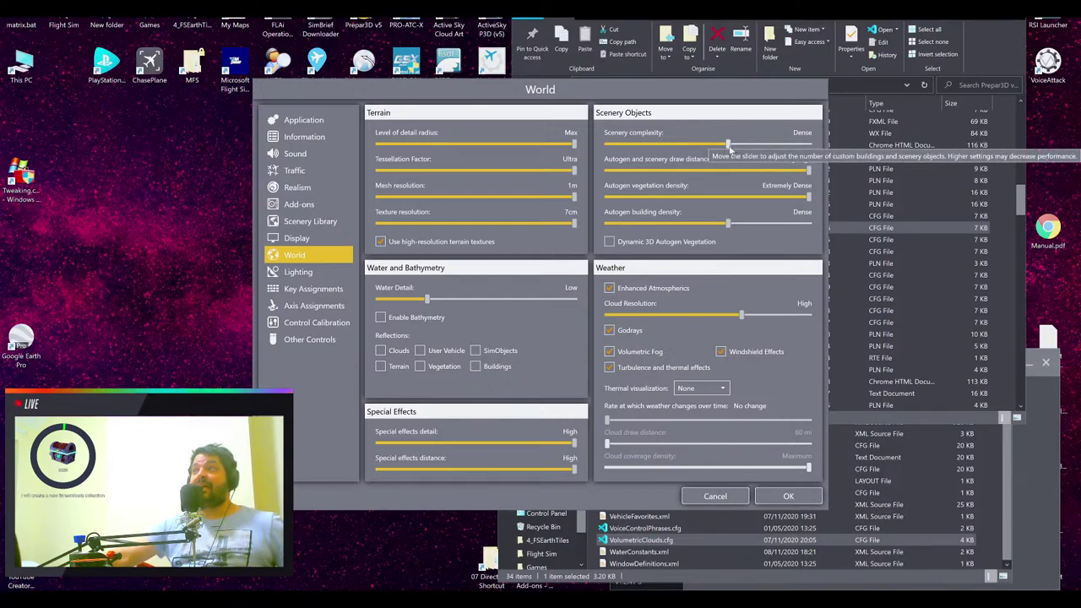
{"action": "mouse_move", "coordinate": [730, 145]}
{"action": "left_mouse_down"}
{"action": "mouse_move", "coordinate": [810, 147]}
{"action": "mouse_move", "coordinate": [736, 144]}
{"action": "left_mouse_up"}
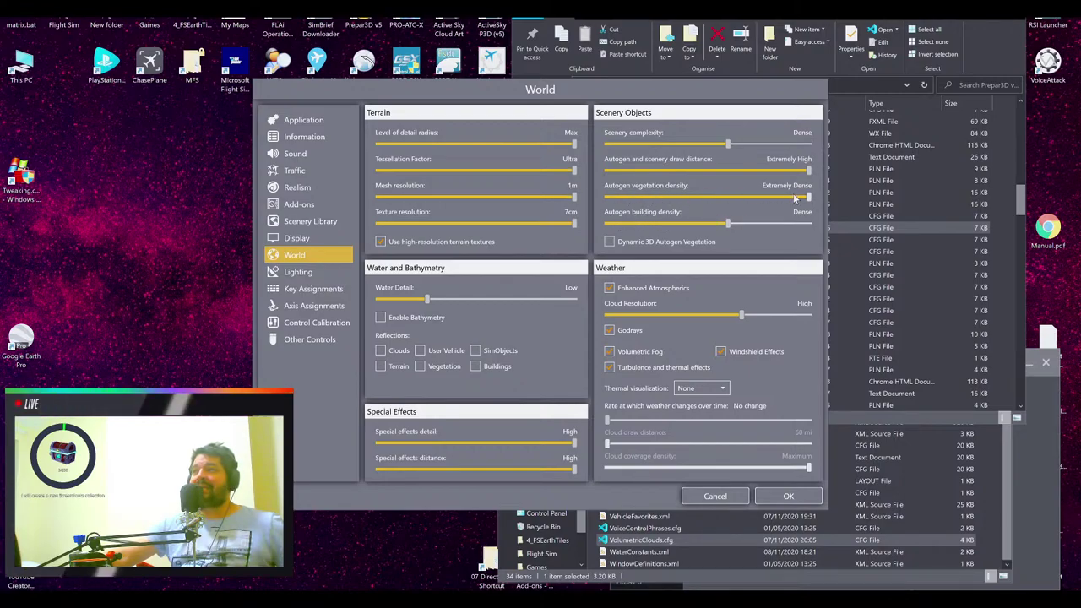
{"action": "mouse_move", "coordinate": [809, 170]}
{"action": "left_mouse_down"}
{"action": "mouse_move", "coordinate": [608, 174]}
{"action": "mouse_move", "coordinate": [748, 184]}
{"action": "mouse_move", "coordinate": [622, 164]}
{"action": "mouse_move", "coordinate": [694, 179]}
{"action": "mouse_move", "coordinate": [622, 168]}
{"action": "mouse_move", "coordinate": [758, 168]}
{"action": "mouse_move", "coordinate": [709, 179]}
{"action": "mouse_move", "coordinate": [761, 178]}
{"action": "mouse_move", "coordinate": [806, 196]}
{"action": "left_mouse_up"}
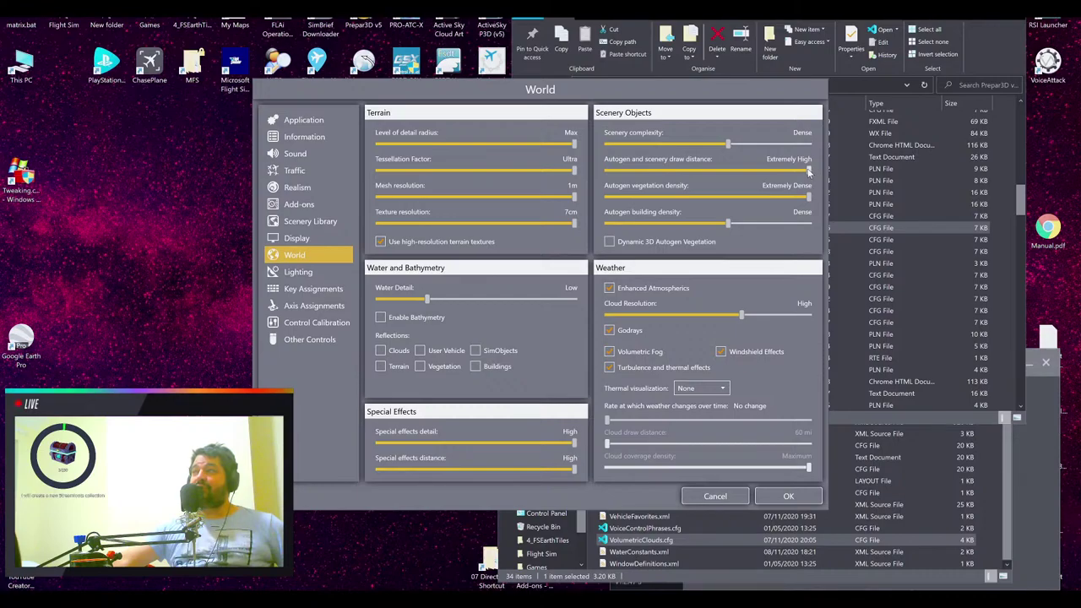
{"action": "mouse_move", "coordinate": [811, 171]}
{"action": "left_mouse_down"}
{"action": "mouse_move", "coordinate": [657, 172]}
{"action": "mouse_move", "coordinate": [811, 171]}
{"action": "left_mouse_up"}
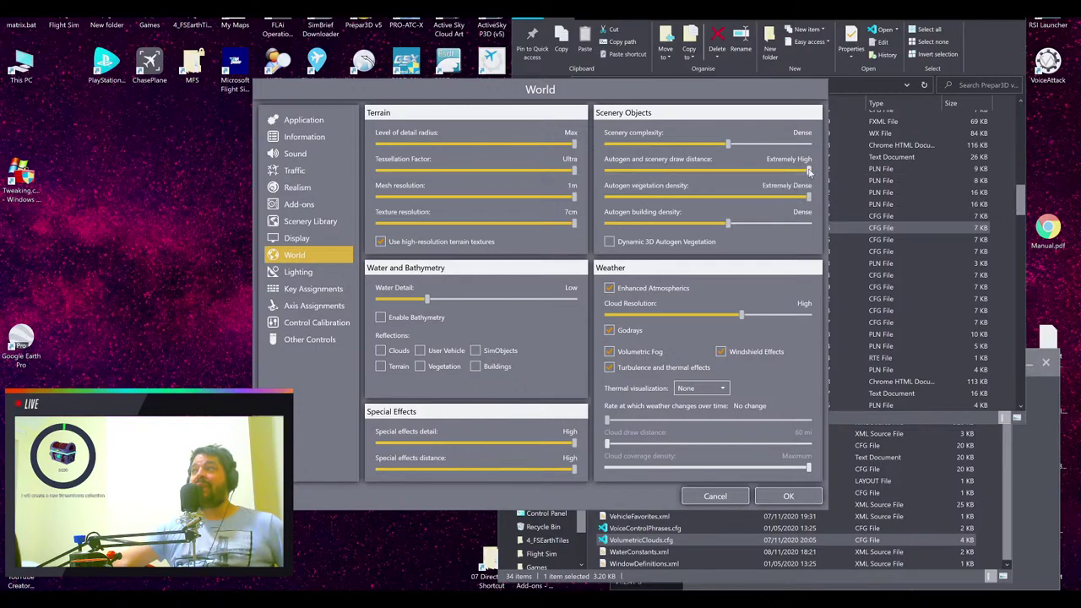
{"action": "mouse_move", "coordinate": [809, 172]}
{"action": "left_mouse_down"}
{"action": "mouse_move", "coordinate": [651, 178]}
{"action": "mouse_move", "coordinate": [819, 188]}
{"action": "left_mouse_up"}
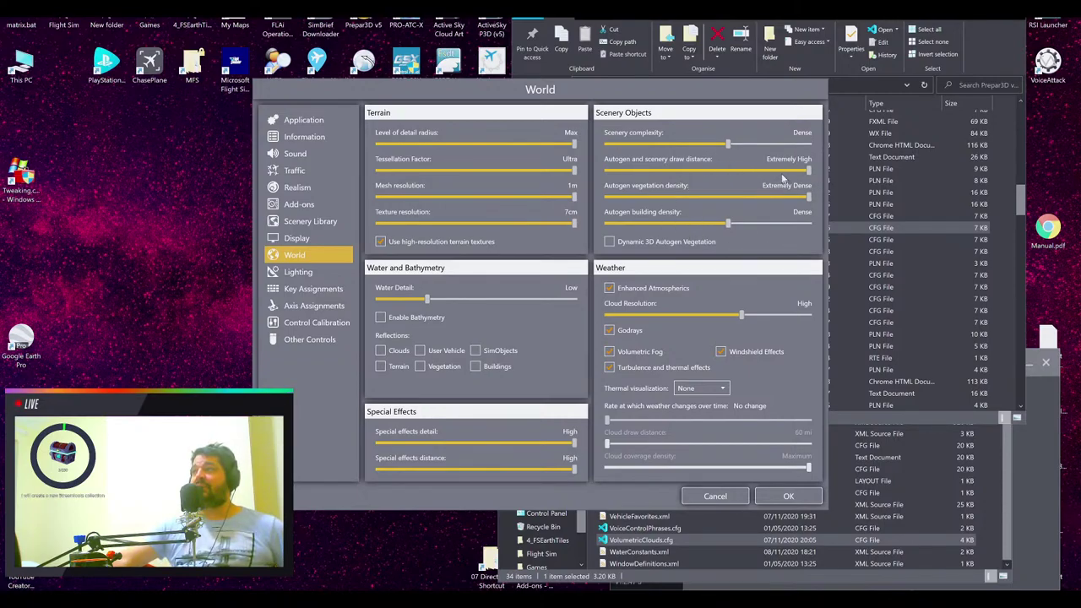
{"action": "mouse_move", "coordinate": [816, 179]}
{"action": "left_mouse_down"}
{"action": "mouse_move", "coordinate": [669, 177]}
{"action": "mouse_move", "coordinate": [794, 190]}
{"action": "left_mouse_up"}
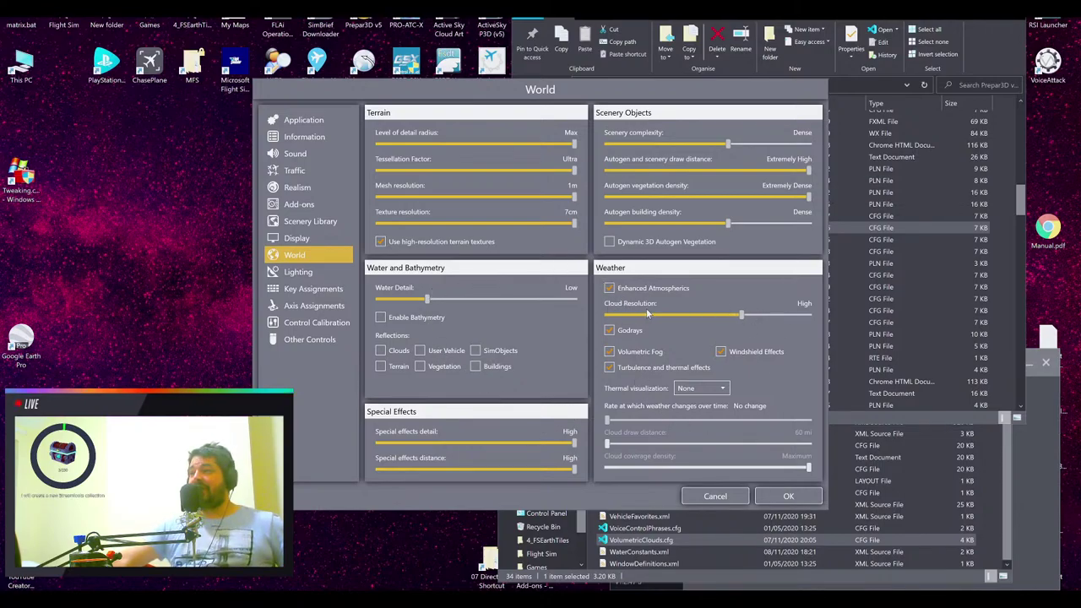
Review the weather options, including Enhanced Atmospherics and cloud resolution, and check the HDR option in the Lighting settings
{"action": "mouse_move", "coordinate": [650, 291]}
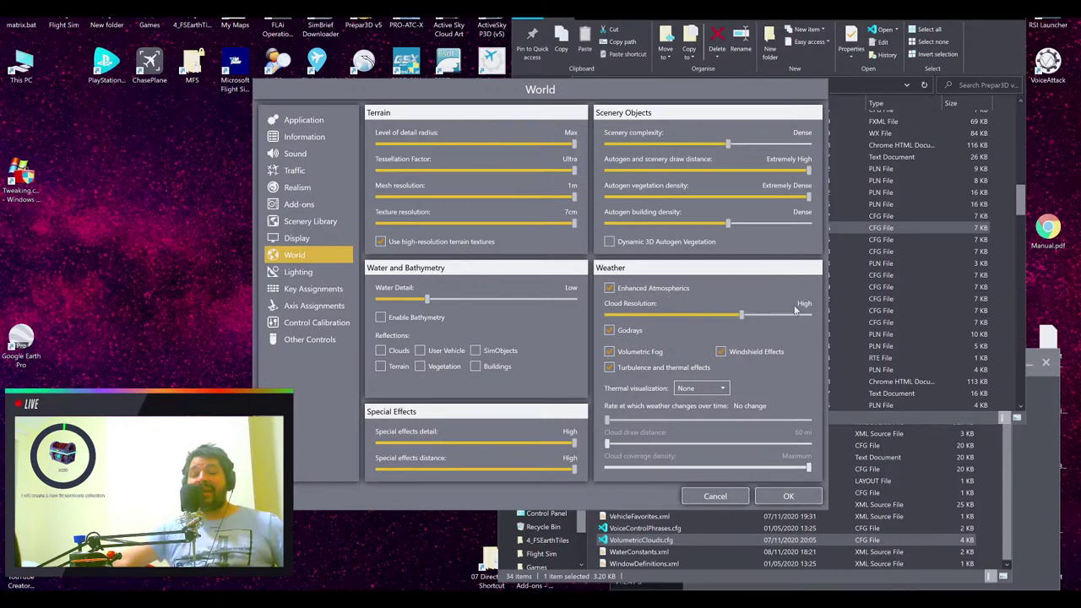
{"action": "mouse_move", "coordinate": [797, 313]}
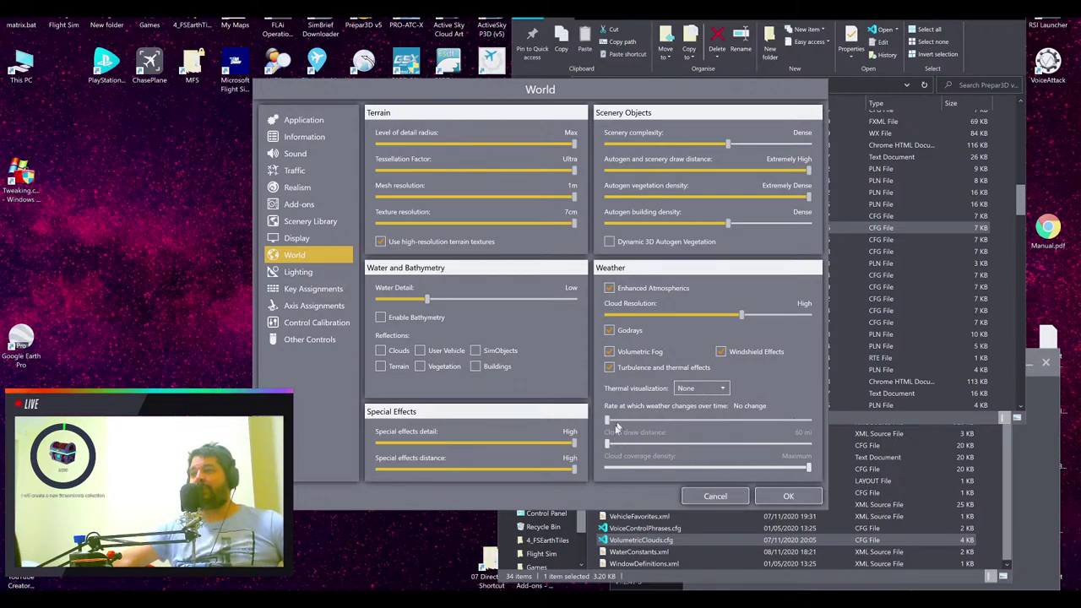
{"action": "left_click", "coordinate": [313, 288]}
{"action": "left_click", "coordinate": [317, 272]}
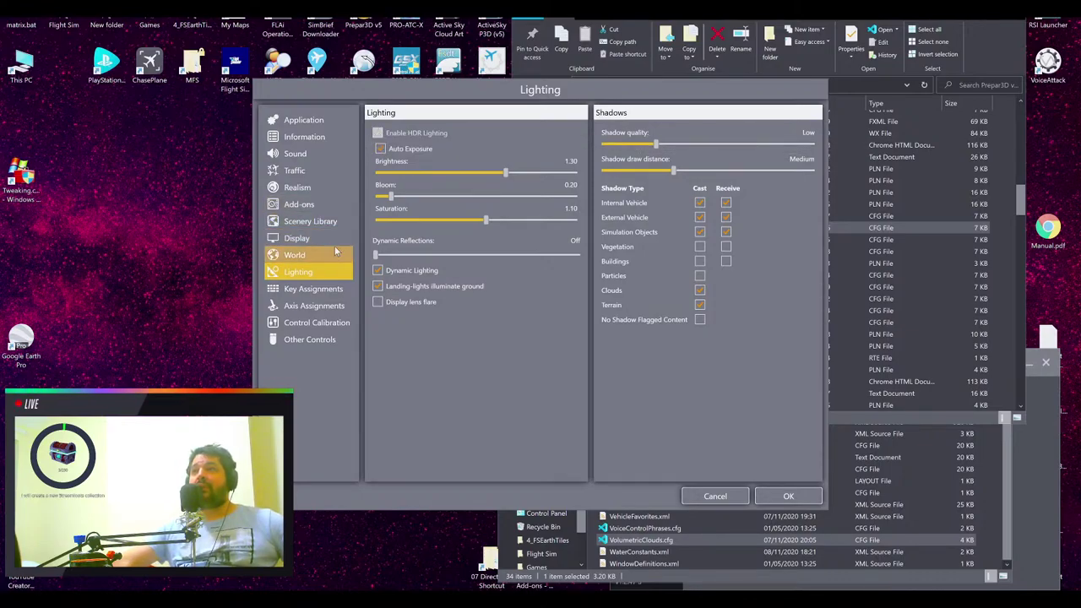
Turn off Enhanced Atmospherics in the World weather settings and return to the Lighting settings to examine the HDR Lighting option
{"action": "left_click", "coordinate": [296, 254]}
{"action": "left_click", "coordinate": [609, 288]}
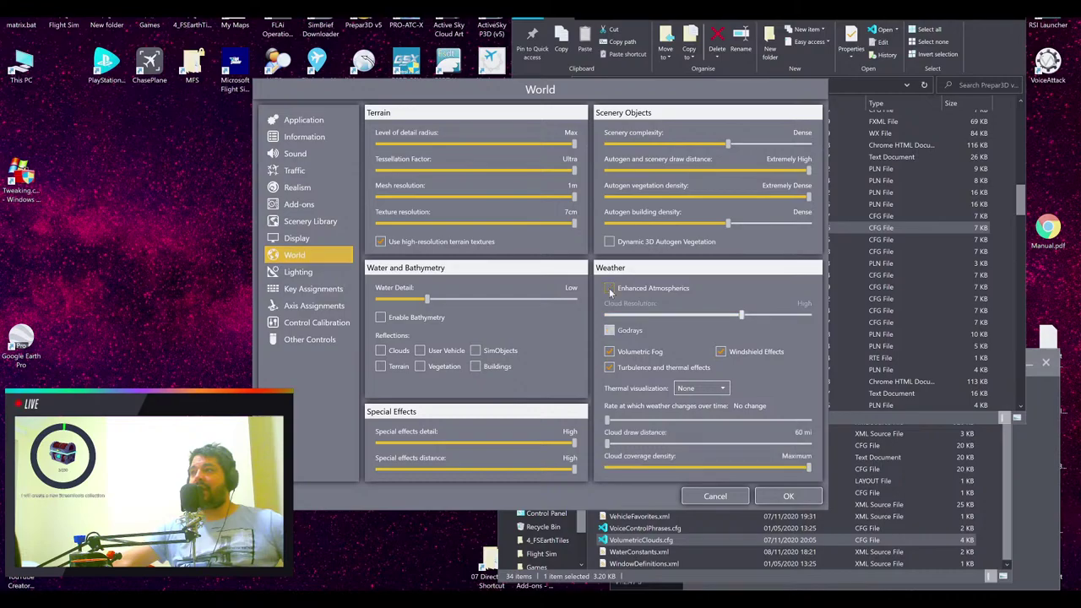
{"action": "left_click", "coordinate": [325, 269]}
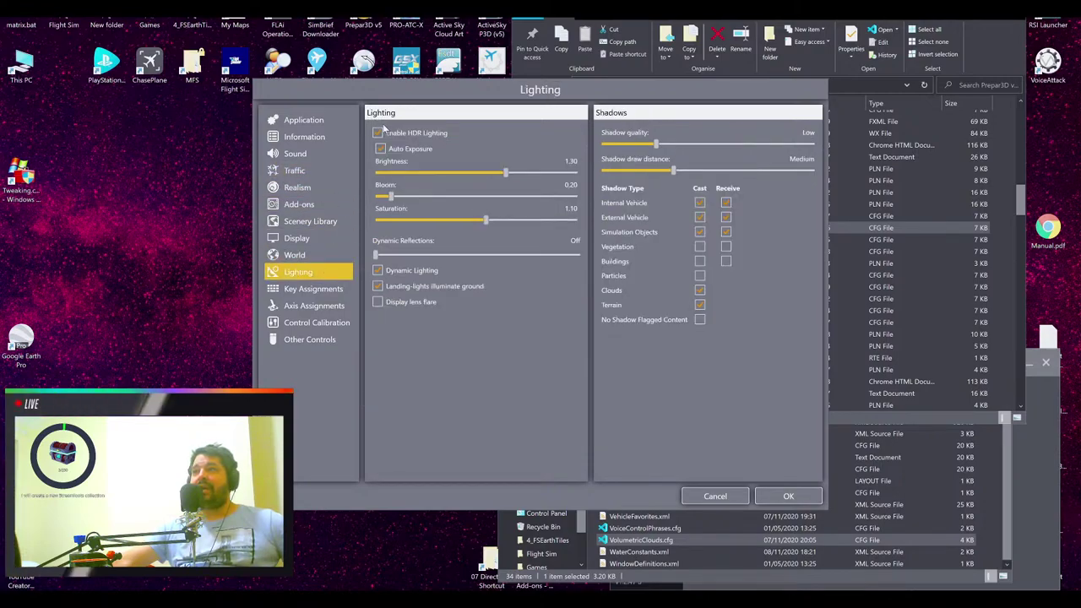
Turn Enhanced Atmospherics back on in the World weather settings and check its effect on the HDR Lighting option in the Lighting settings
{"action": "left_click", "coordinate": [296, 255]}
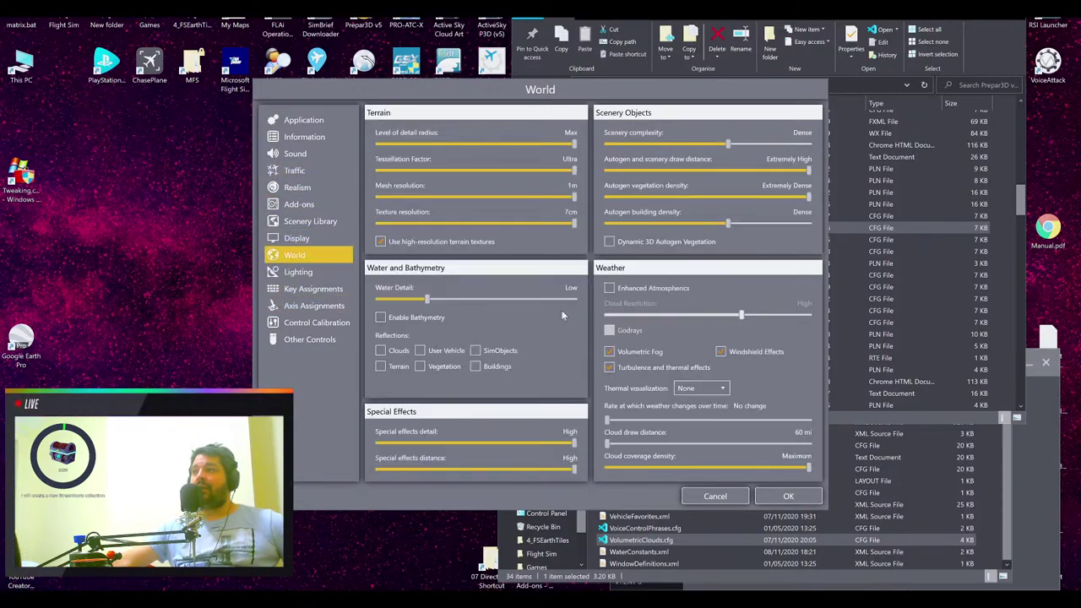
{"action": "left_click", "coordinate": [609, 288]}
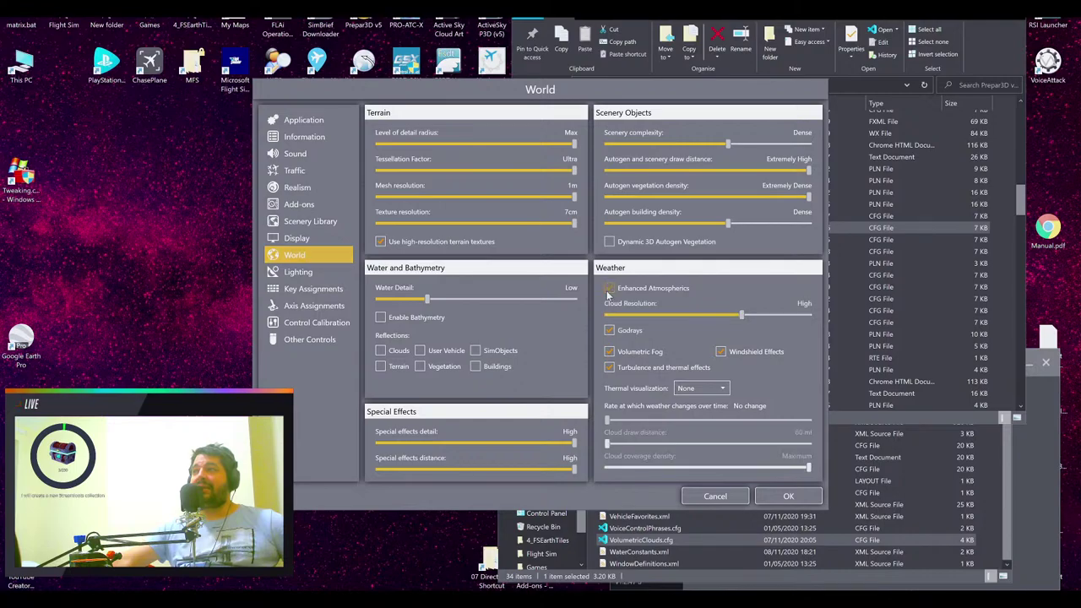
{"action": "left_click", "coordinate": [307, 274]}
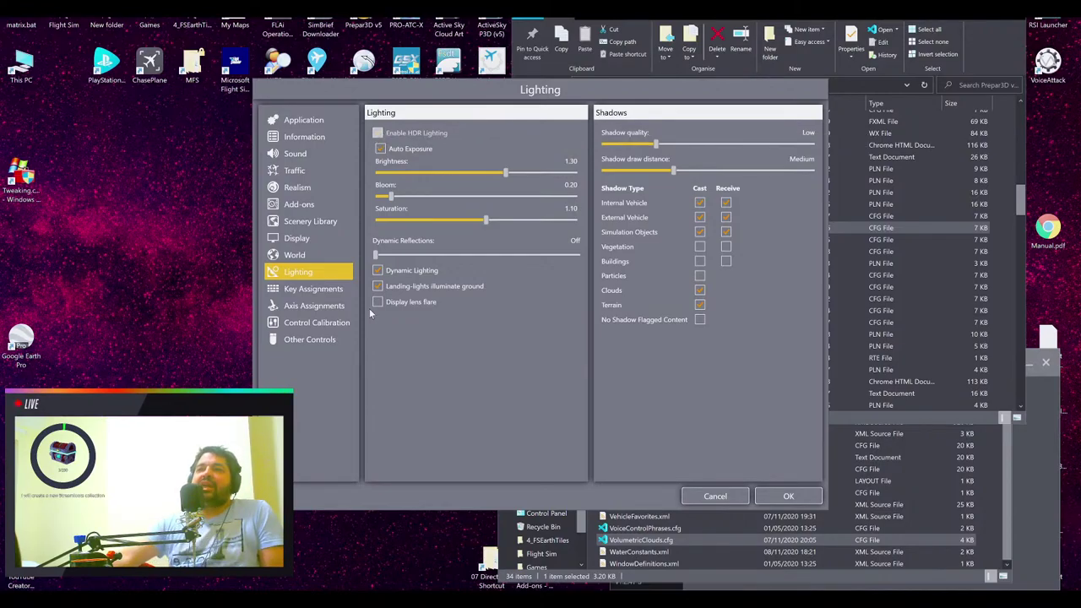
{"action": "left_click", "coordinate": [293, 255]}
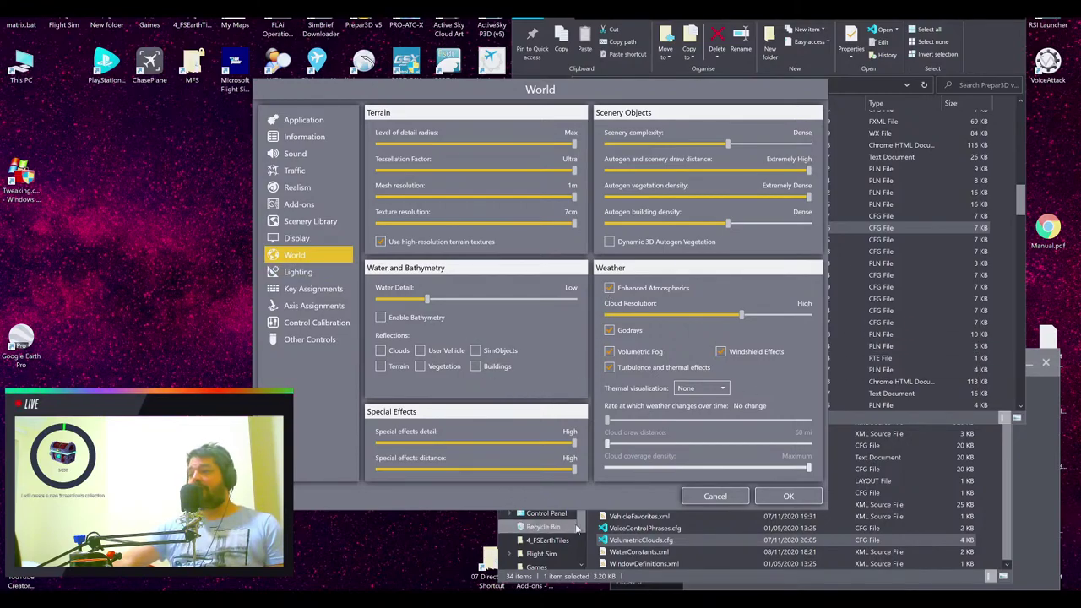
Examine the HDR entries in the GRAPHICS section of Prepar3D.cfg, close the file and return to the Lighting settings
{"action": "left_click", "coordinate": [617, 578]}
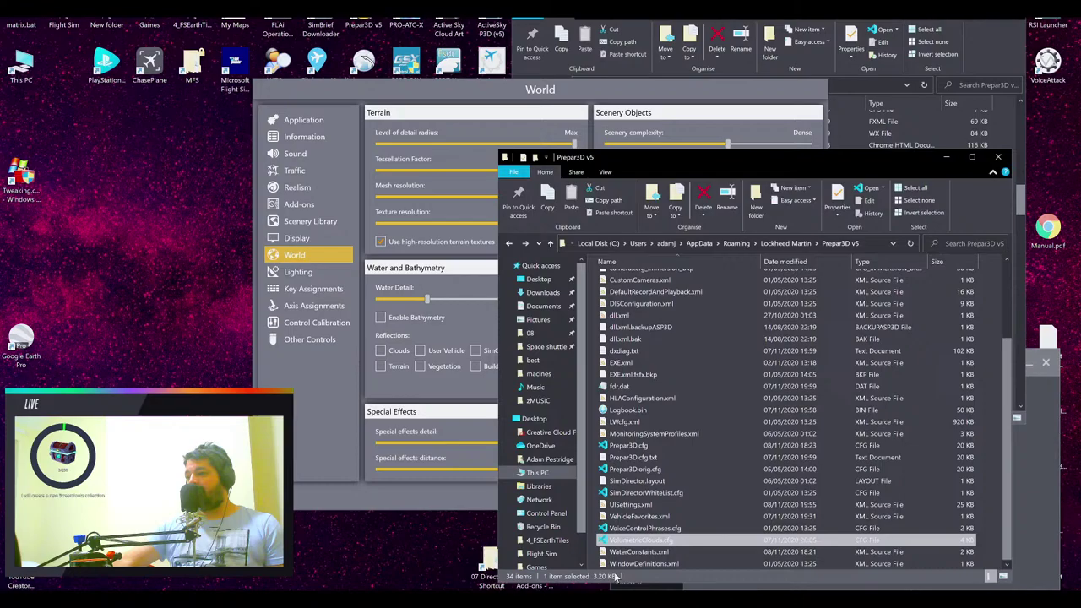
{"action": "double_click", "coordinate": [630, 445]}
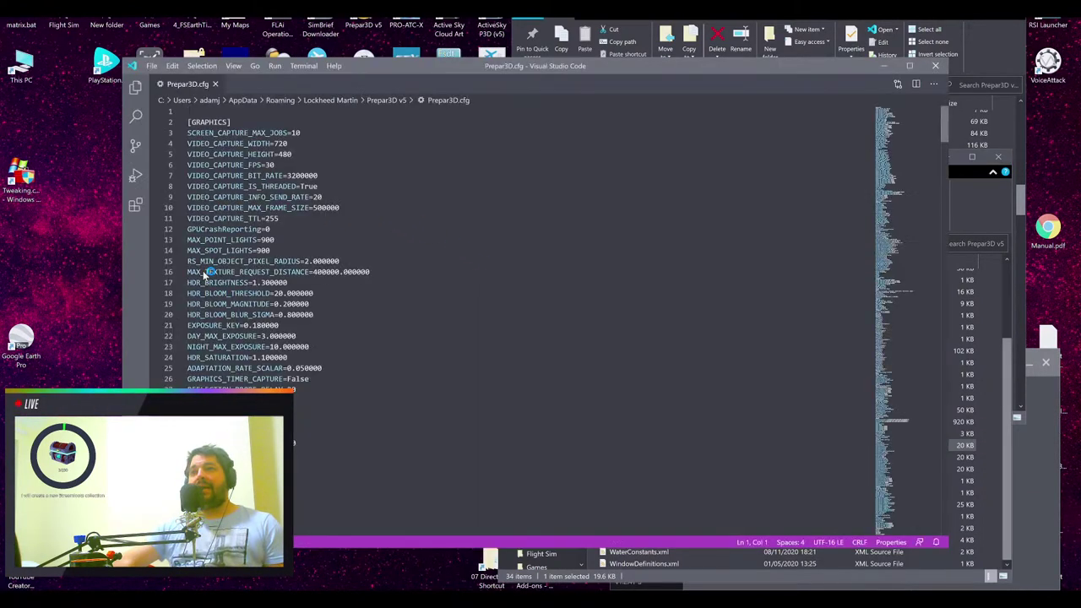
{"action": "scroll", "coordinate": [203, 271], "scroll_direction": "down", "scroll_amount": 7}
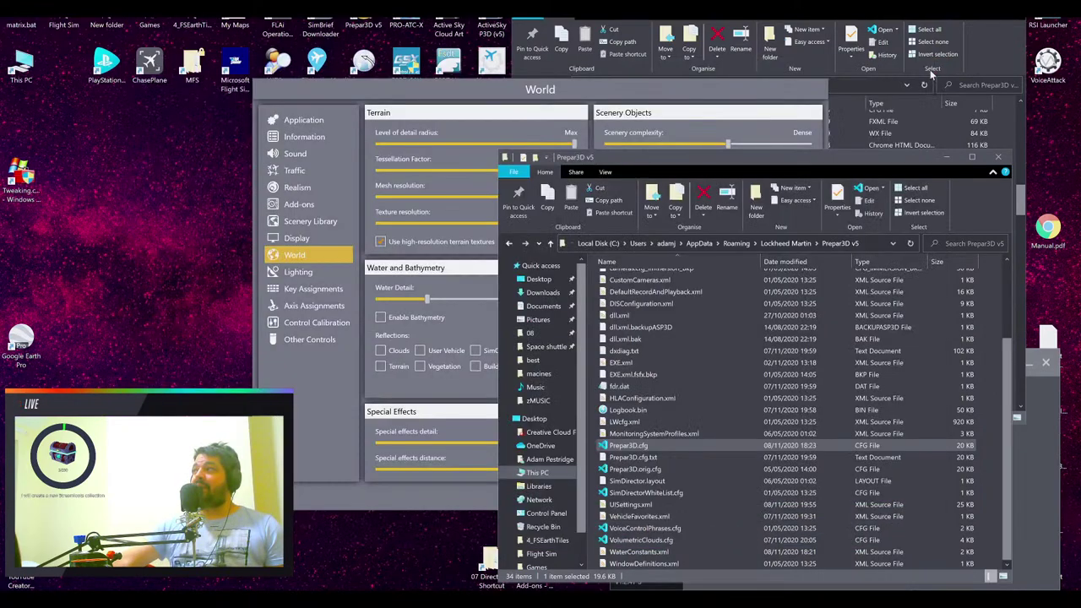
{"action": "left_click", "coordinate": [935, 66]}
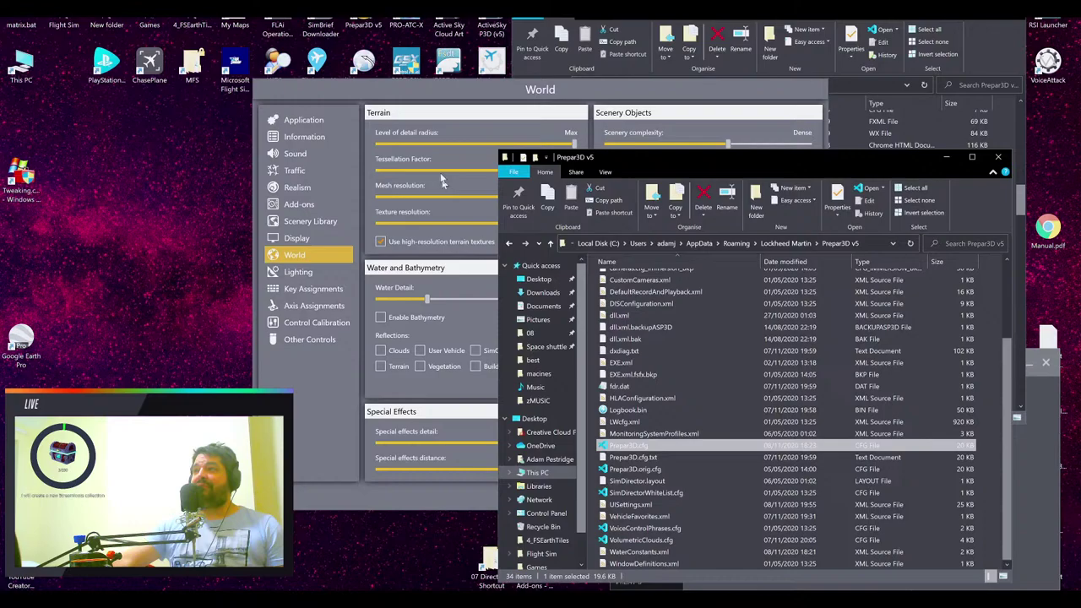
{"action": "left_click", "coordinate": [455, 105]}
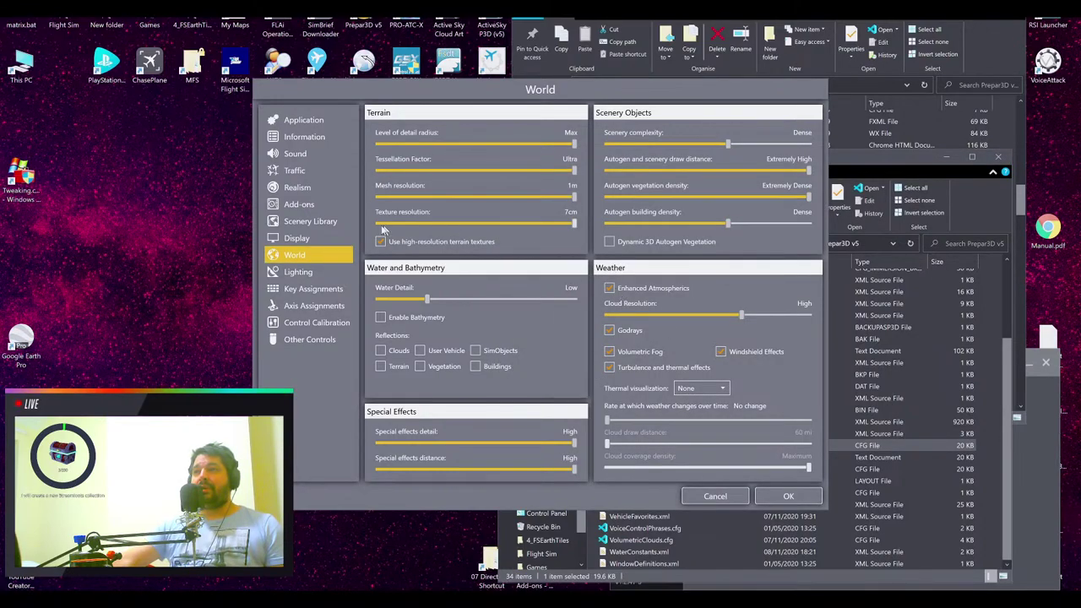
{"action": "left_click", "coordinate": [304, 238]}
{"action": "left_click", "coordinate": [304, 272]}
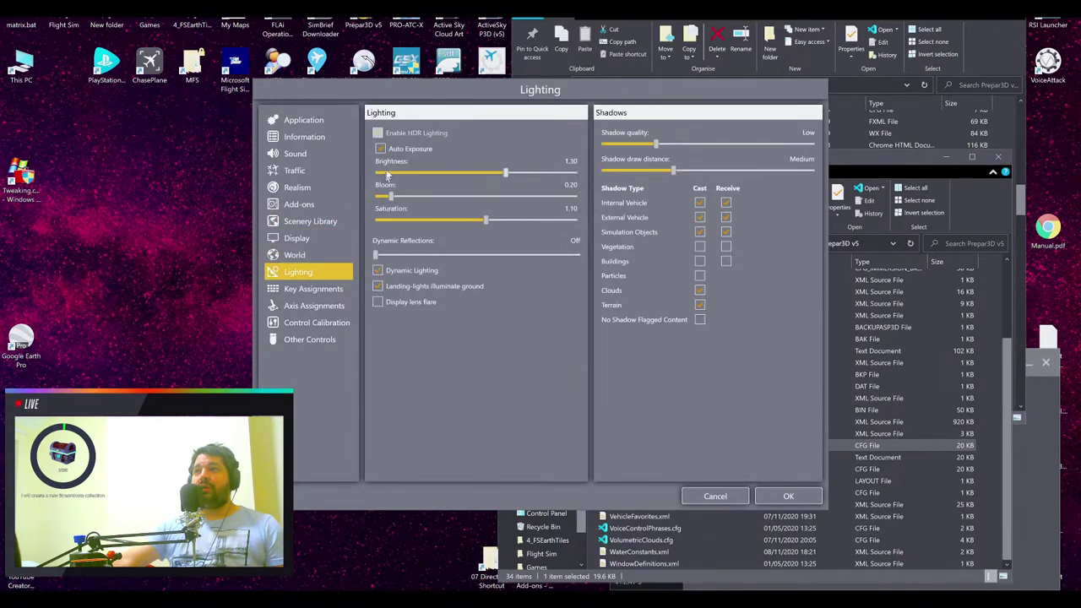
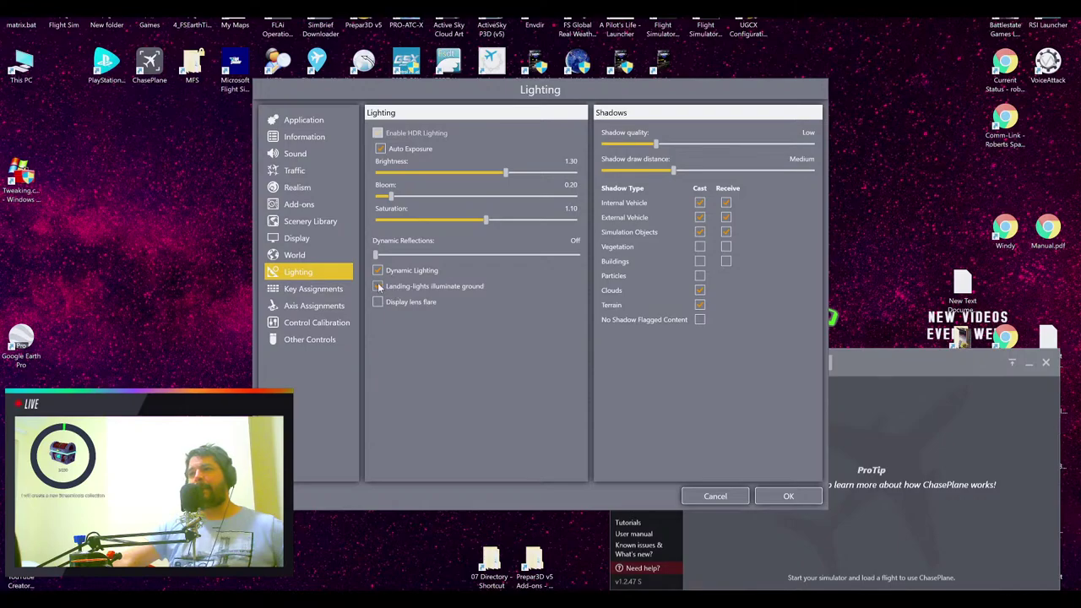
Review the Control Calibration, Other Controls, Axis Assignments and Key Assignments settings for the Saitek controller
{"action": "left_click", "coordinate": [312, 290]}
{"action": "left_click", "coordinate": [312, 322]}
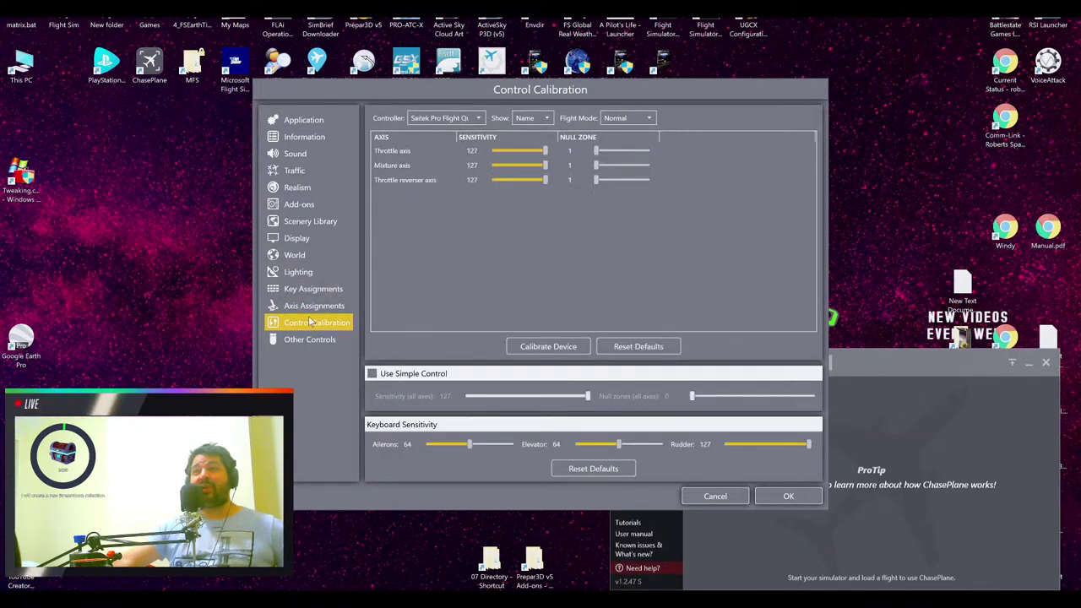
{"action": "left_click", "coordinate": [310, 339]}
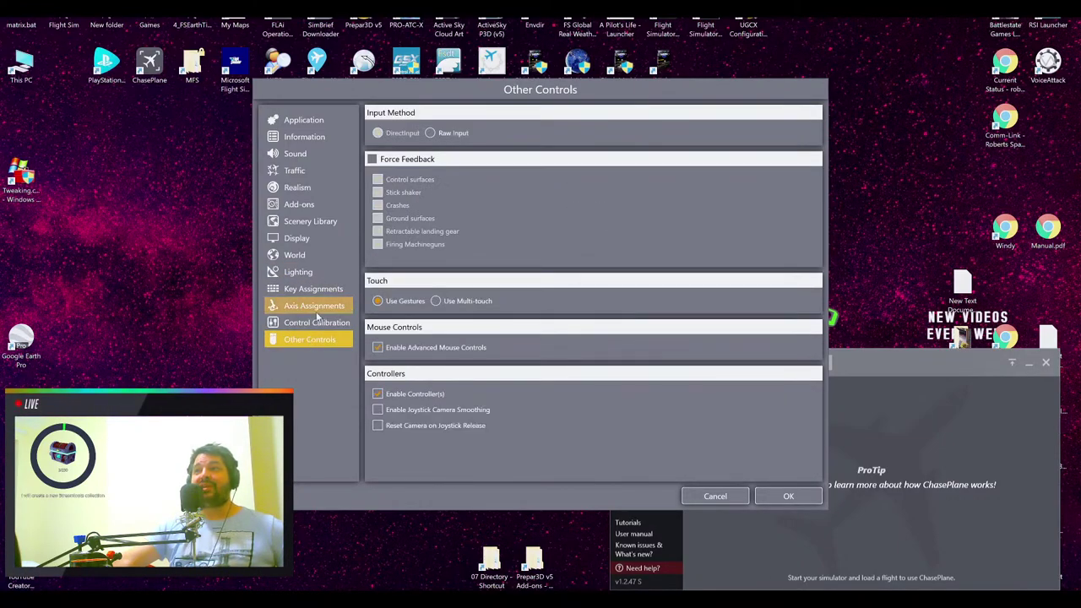
{"action": "left_click", "coordinate": [317, 310]}
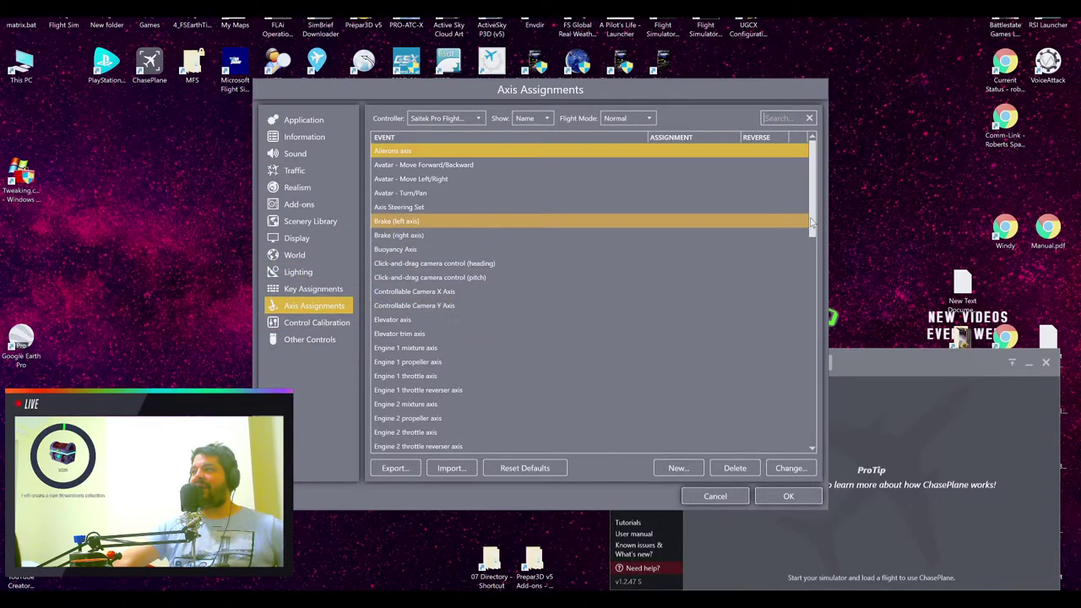
{"action": "scroll", "coordinate": [490, 252], "scroll_direction": "down", "scroll_amount": 2}
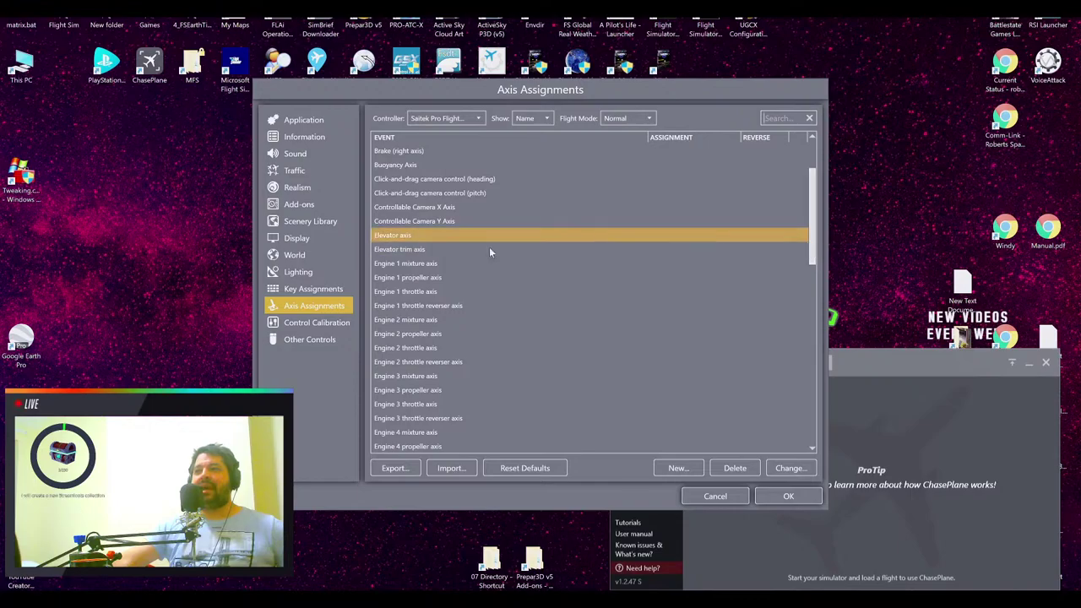
{"action": "left_click", "coordinate": [313, 289]}
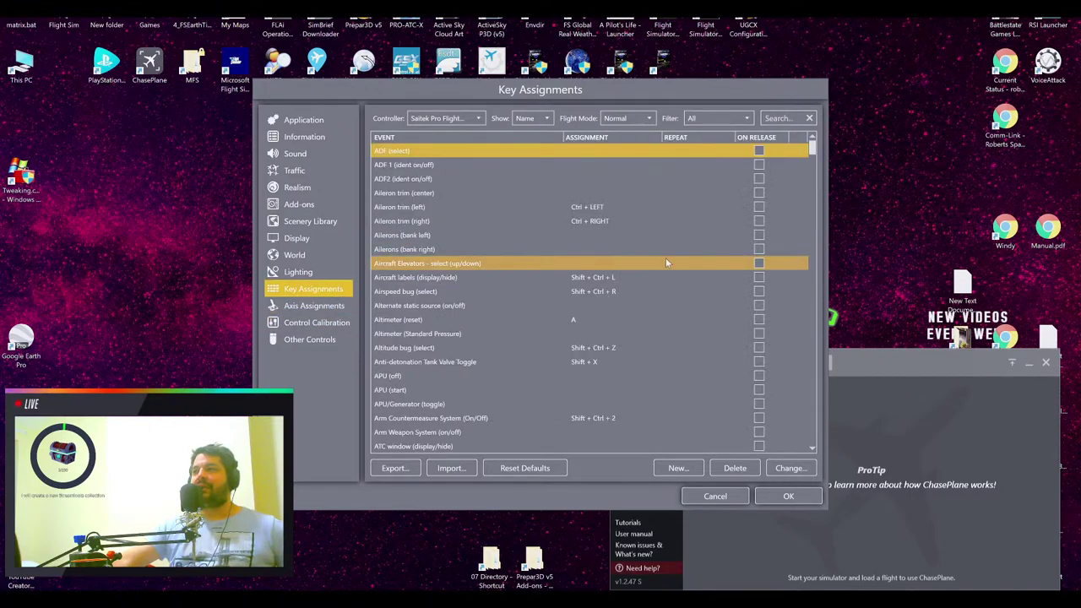
{"action": "mouse_move", "coordinate": [812, 150]}
{"action": "left_mouse_down"}
{"action": "mouse_move", "coordinate": [823, 384]}
{"action": "mouse_move", "coordinate": [830, 142]}
{"action": "left_mouse_up"}
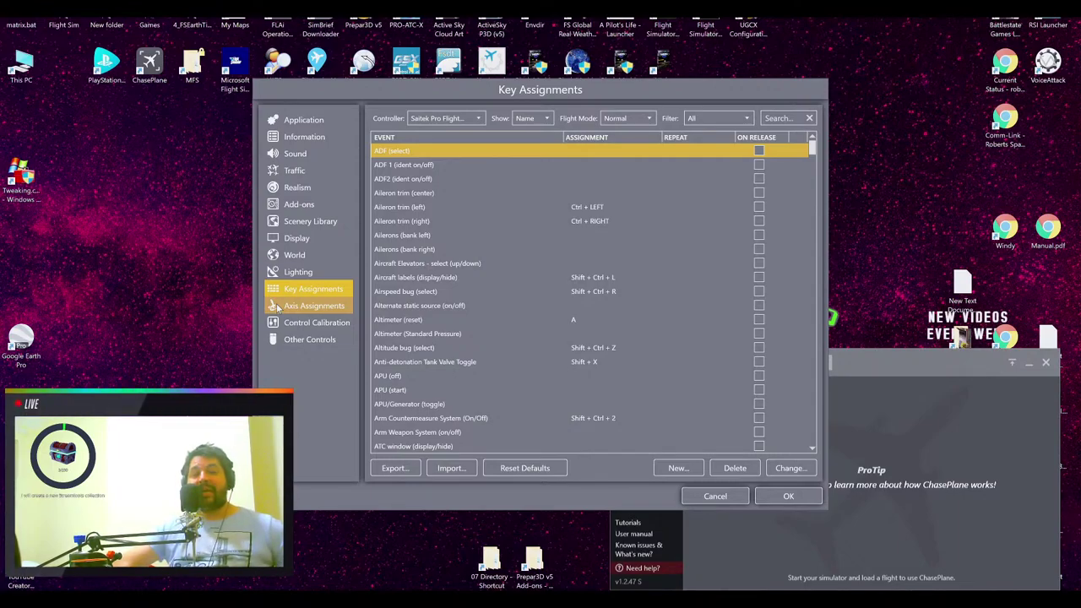
Accept the simulator options, and reopen the Display settings to check the active profile before leaving them without changes
{"action": "left_click", "coordinate": [324, 240]}
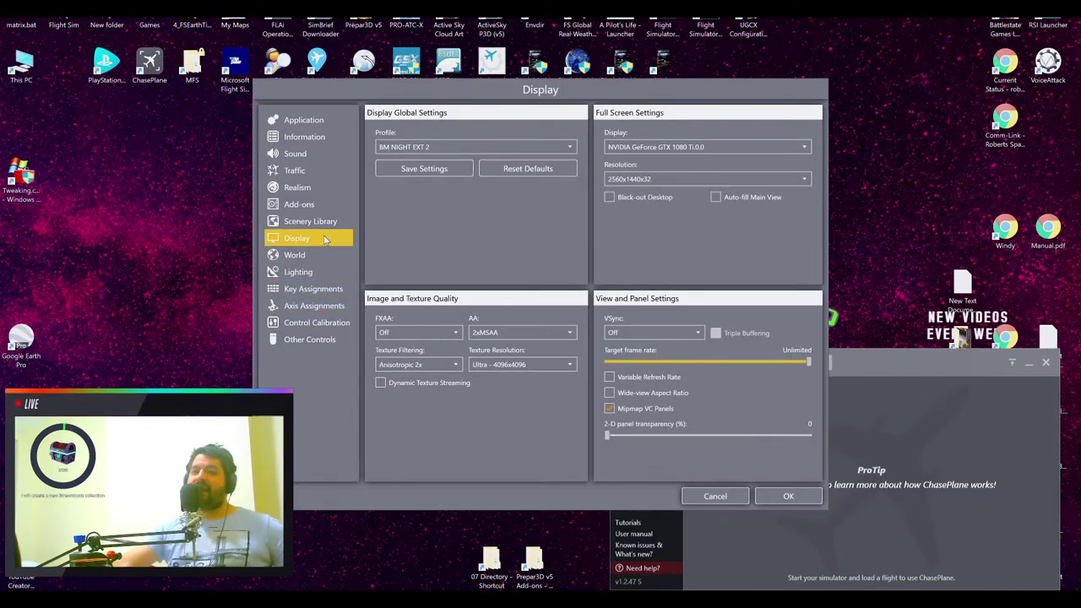
{"action": "left_click", "coordinate": [788, 495]}
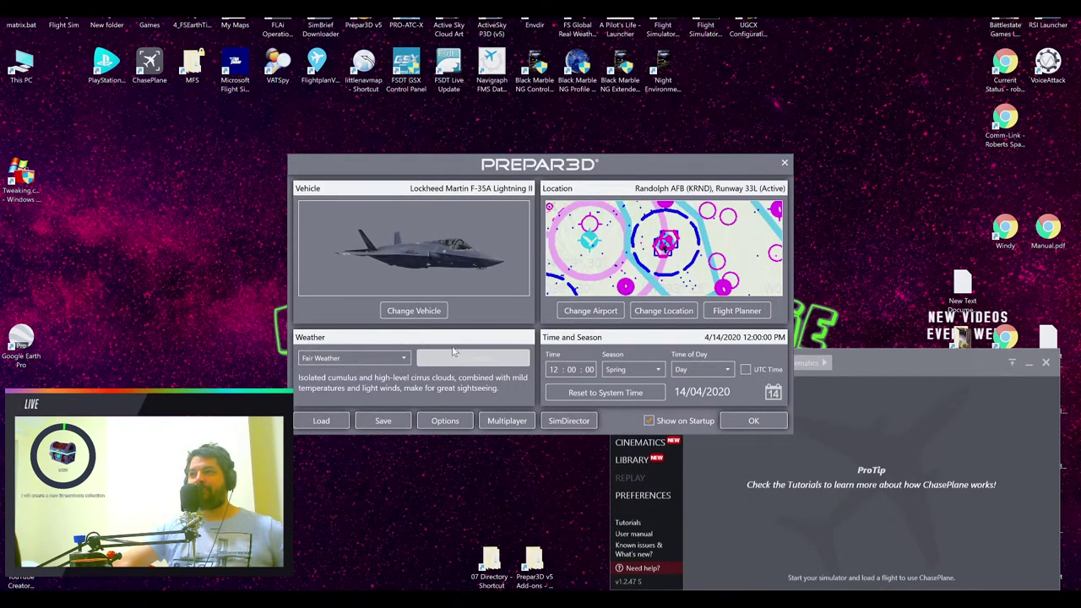
{"action": "left_click", "coordinate": [462, 416]}
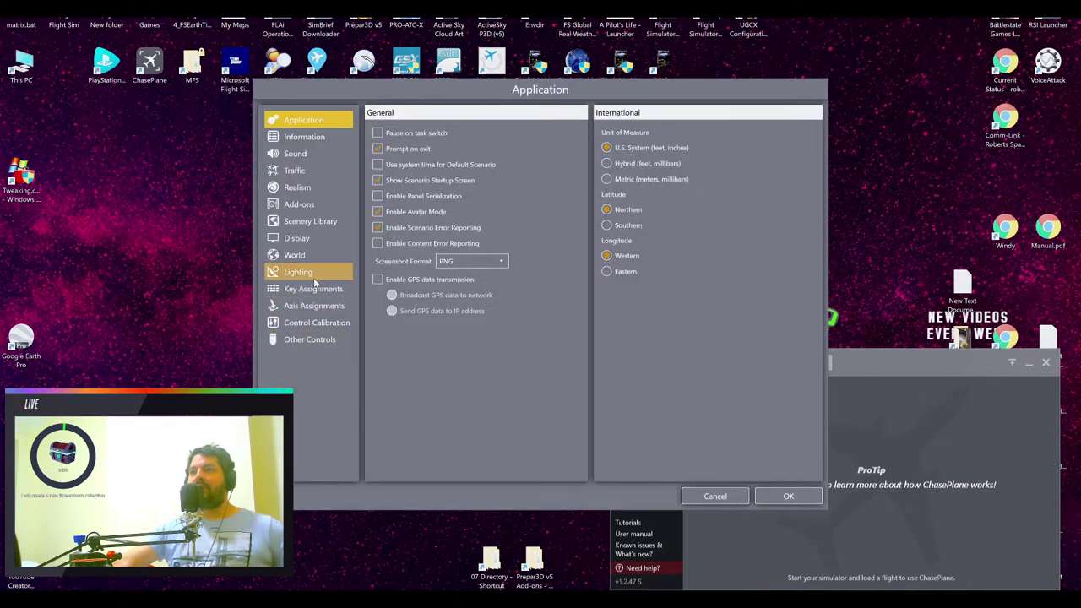
{"action": "left_click", "coordinate": [319, 240]}
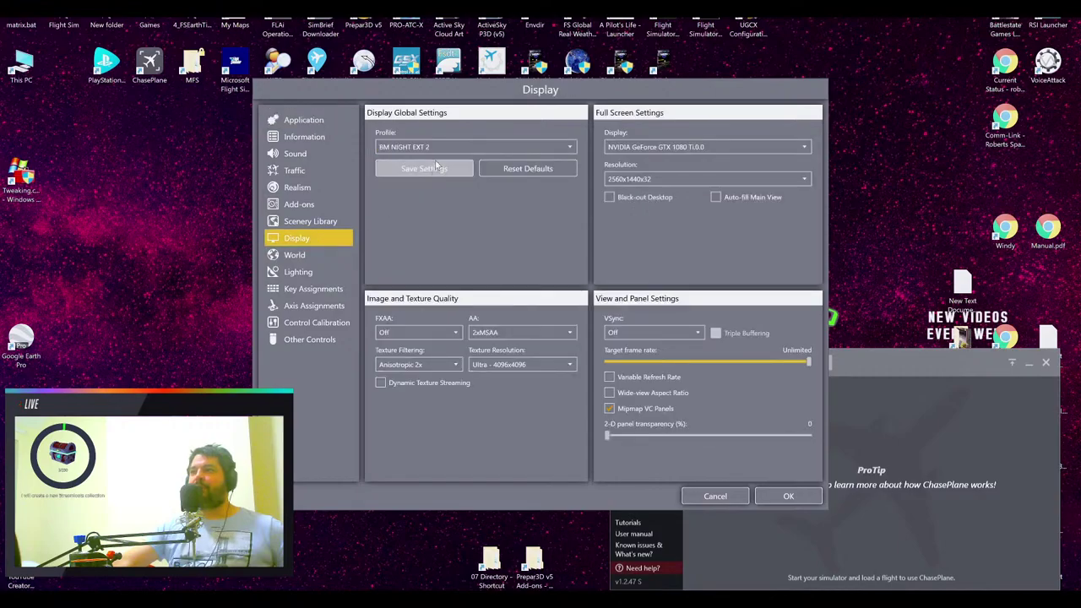
{"action": "left_click", "coordinate": [709, 498]}
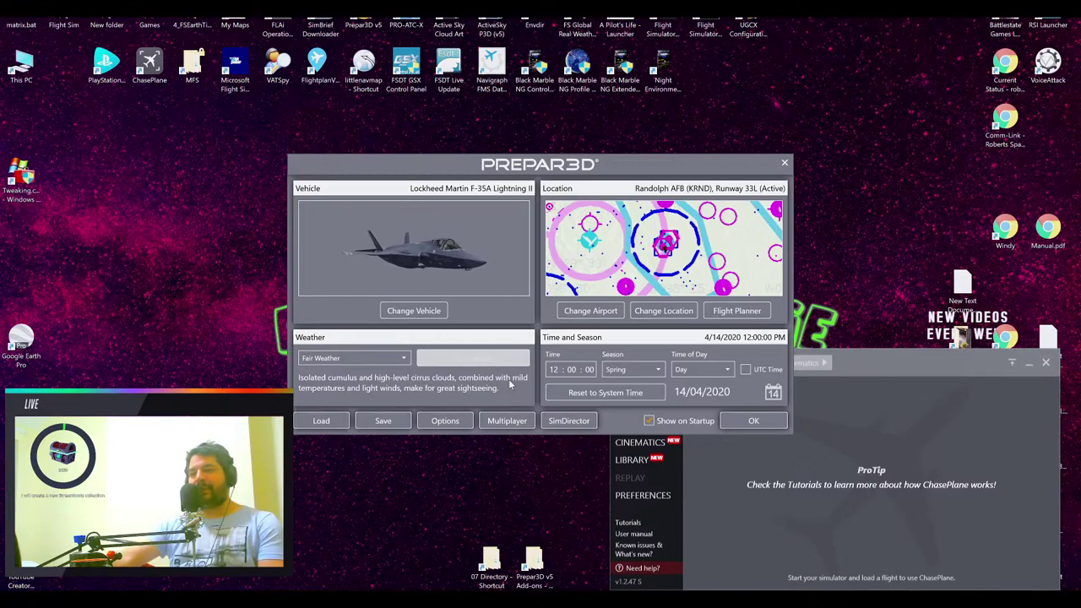
Reset the scenario time to the system time and set the airport to Birmingham (EGBB)
{"action": "left_click", "coordinate": [606, 392]}
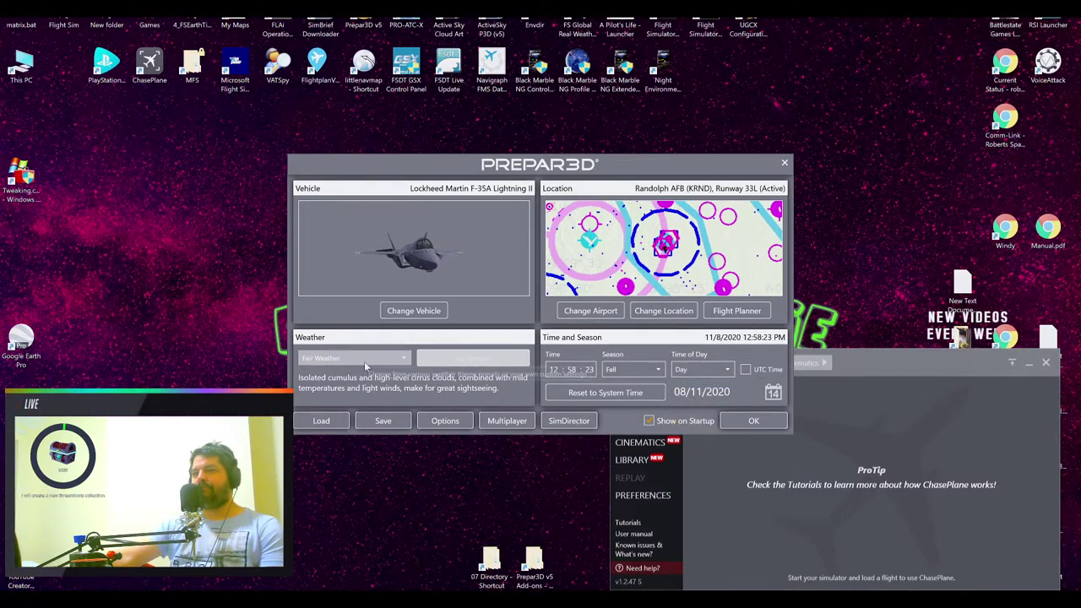
{"action": "left_click", "coordinate": [609, 313]}
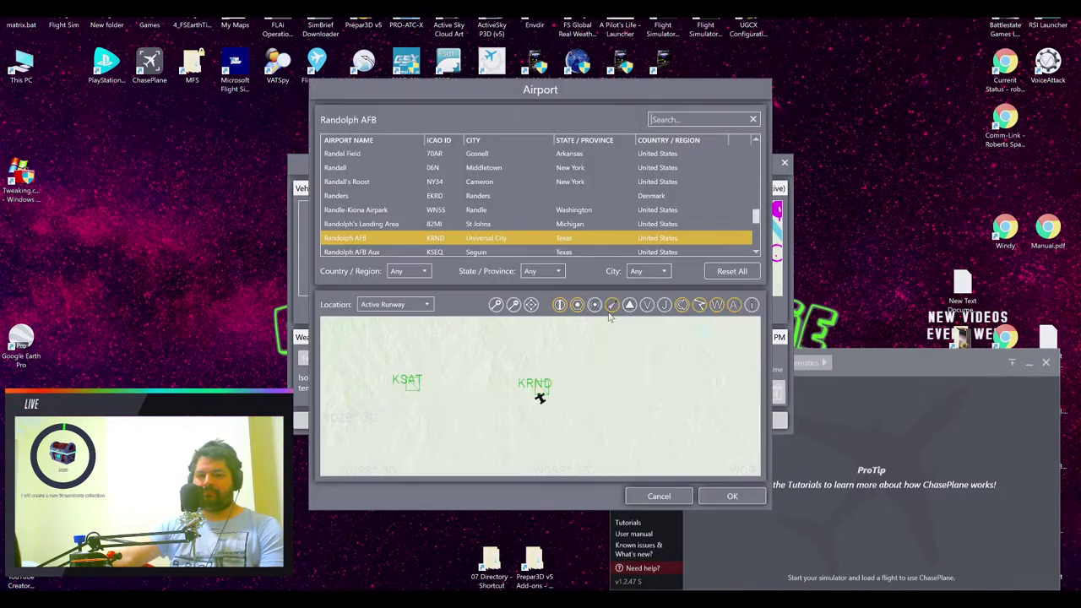
{"action": "type", "text": "egbb"}
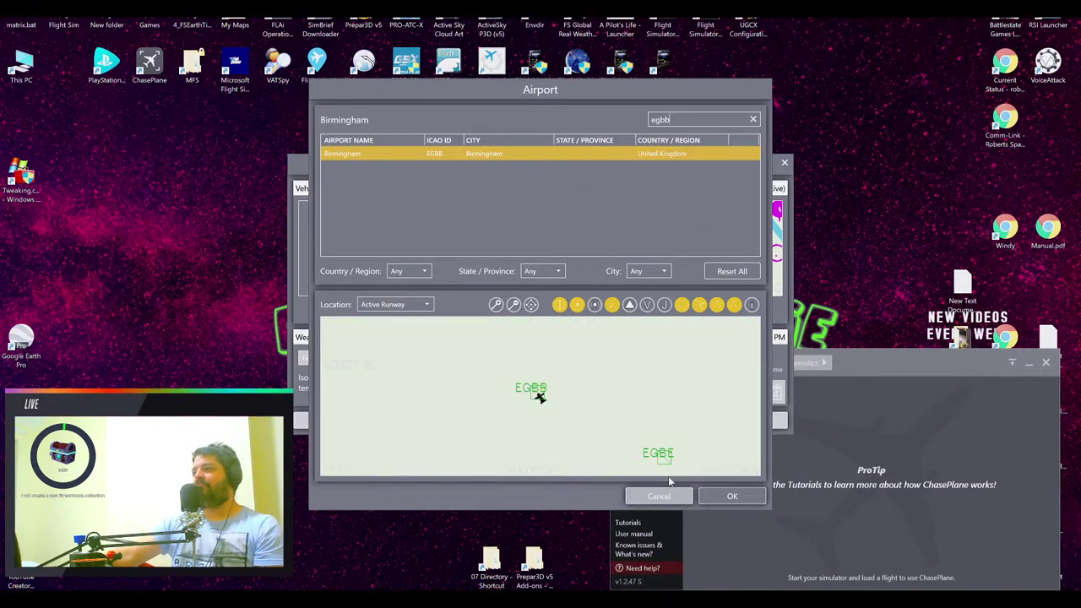
{"action": "left_click", "coordinate": [728, 497]}
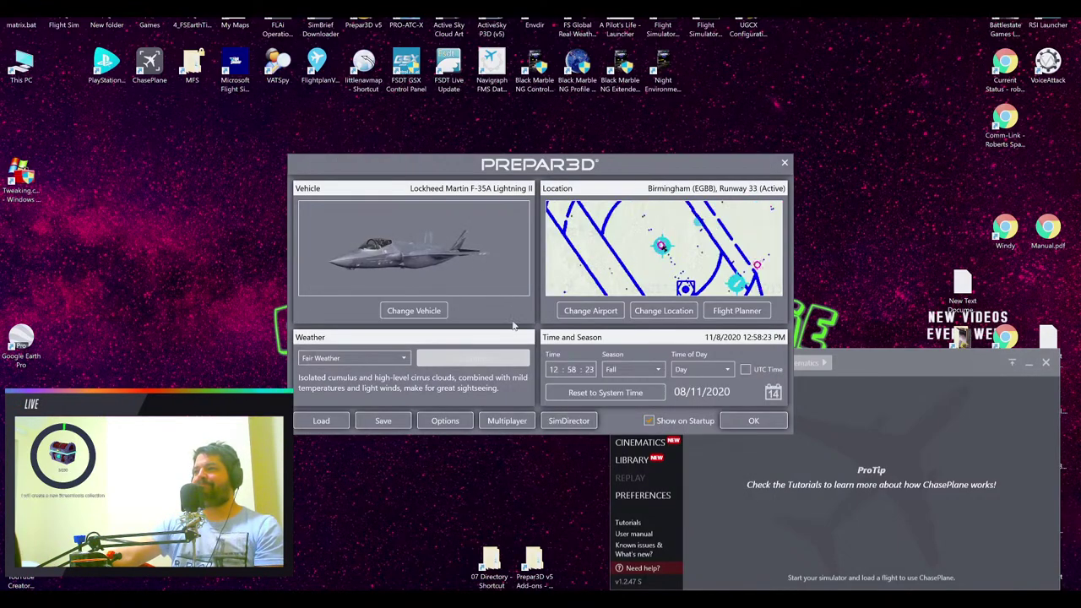
Change the scenario vehicle to the Lockheed Martin F-22 Raptor - Black / Grey
{"action": "left_click", "coordinate": [451, 211]}
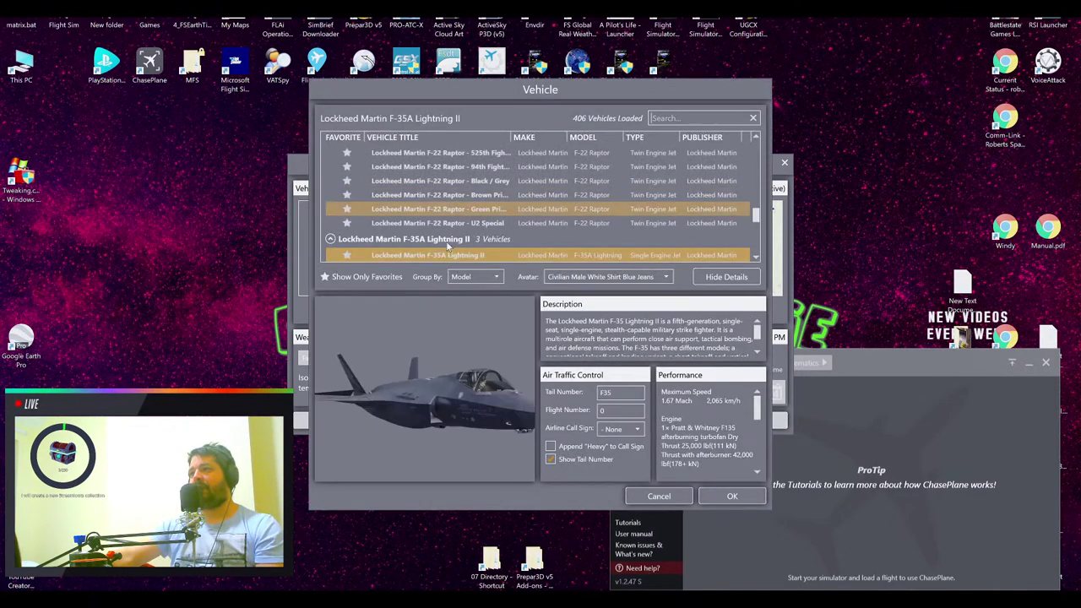
{"action": "left_click", "coordinate": [732, 496]}
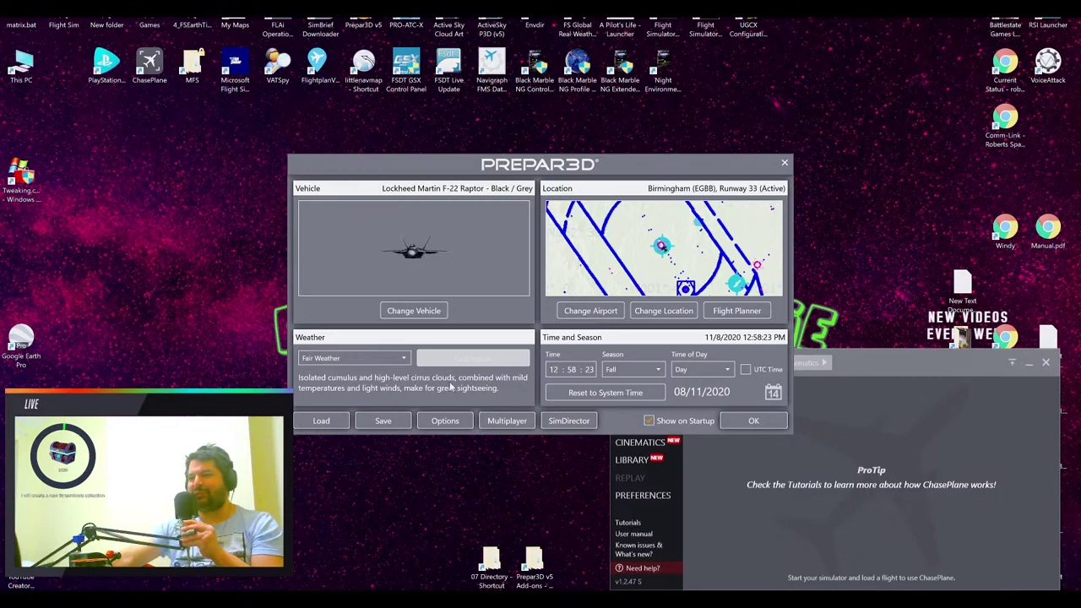
Switch to Chrome, open the Amazon listing for the Sceptre 34-inch curved monitor, keep the delivery address and read its specifications
{"action": "mouse_move", "coordinate": [304, 604]}
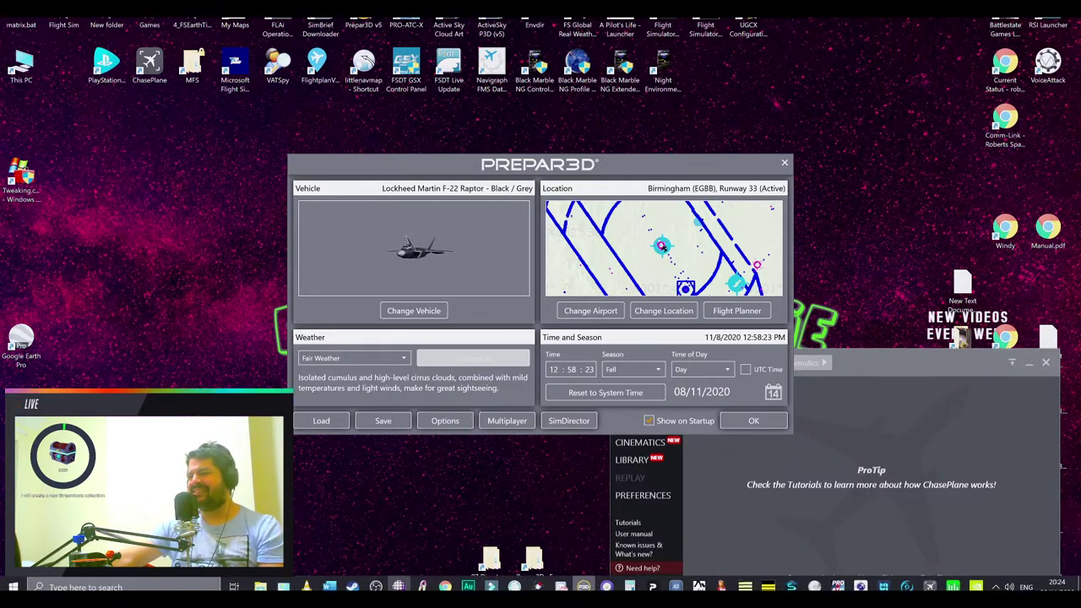
{"action": "mouse_move", "coordinate": [445, 586]}
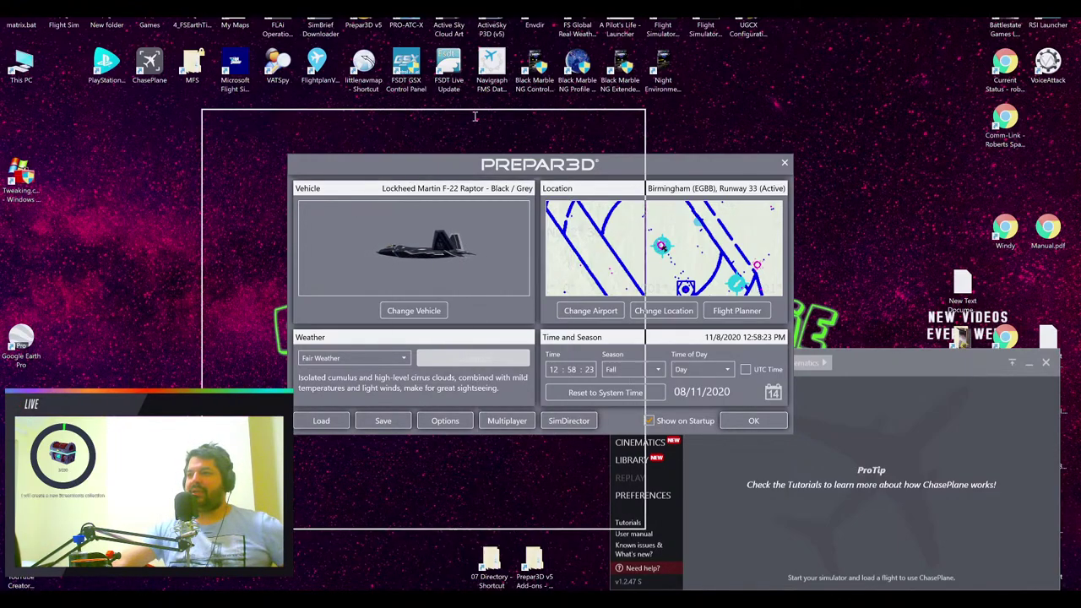
{"action": "key", "text": "alt+Tab"}
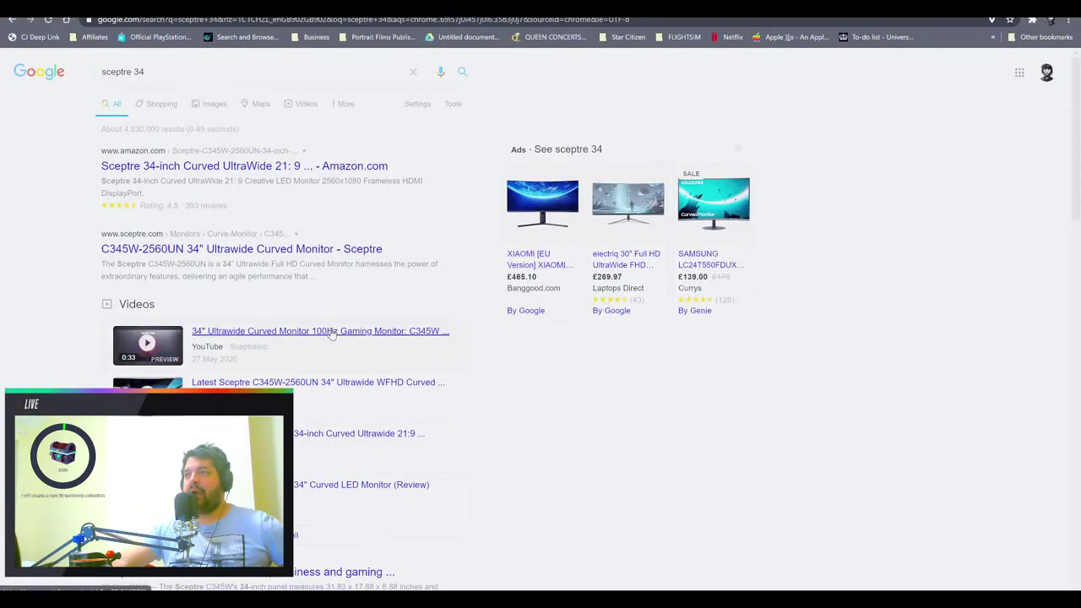
{"action": "mouse_move", "coordinate": [331, 335]}
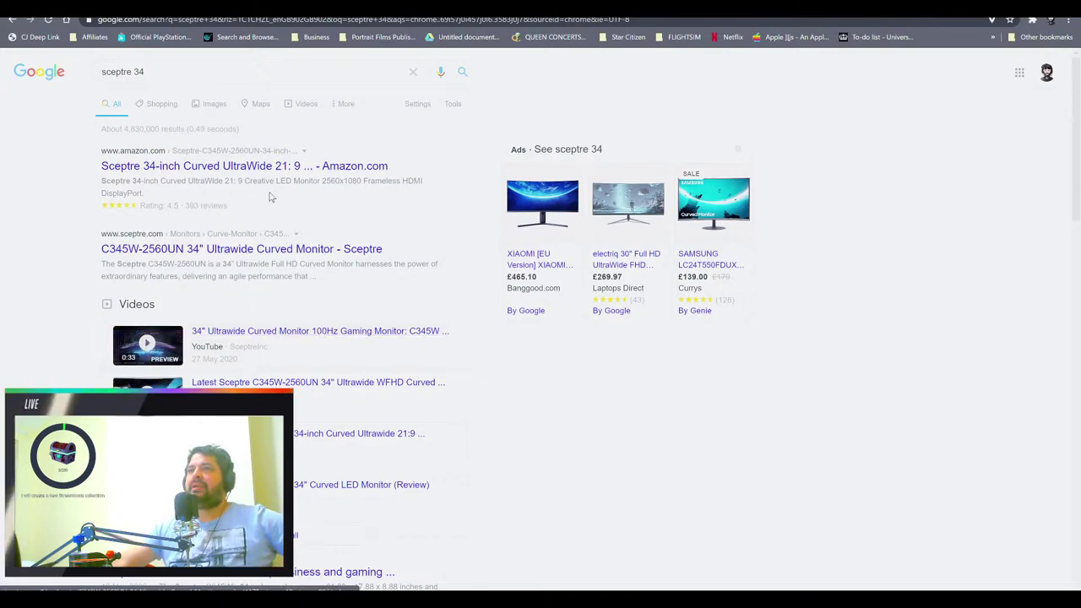
{"action": "left_click", "coordinate": [245, 168]}
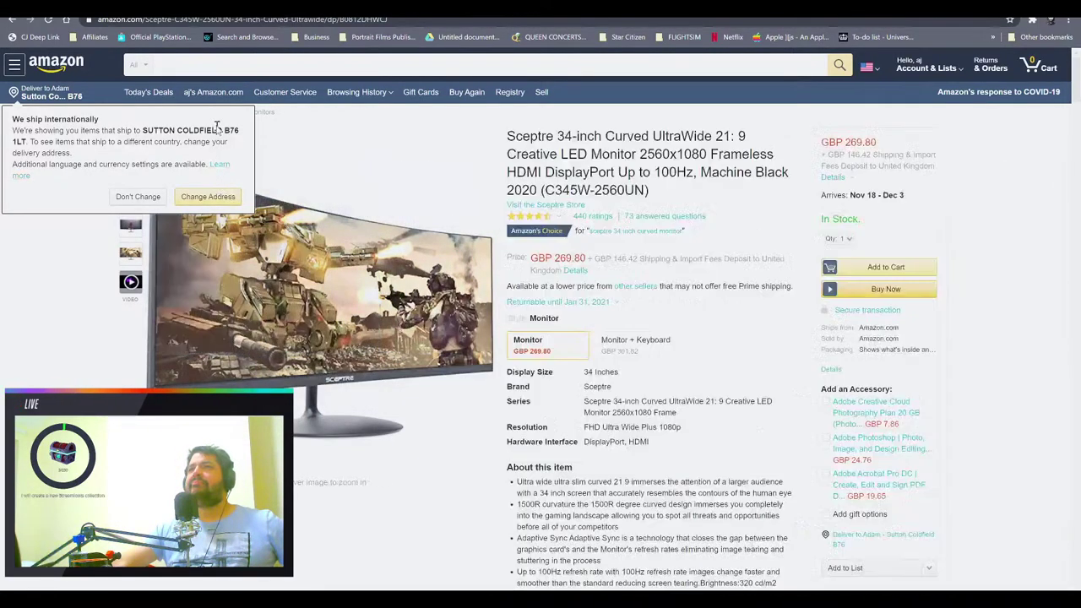
{"action": "left_click", "coordinate": [138, 196]}
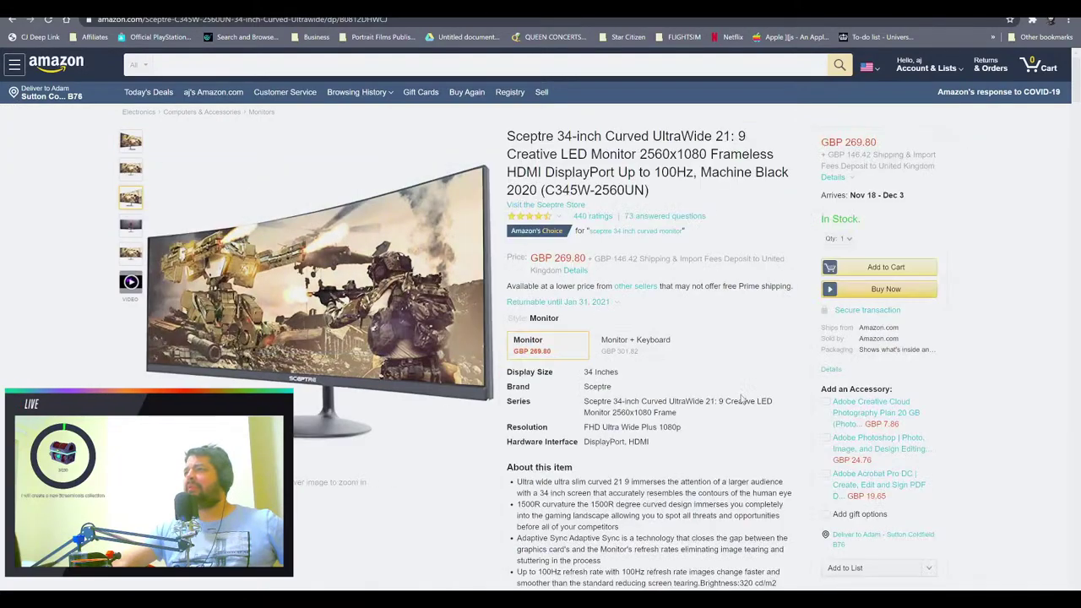
{"action": "scroll", "coordinate": [736, 365], "scroll_direction": "down", "scroll_amount": 2}
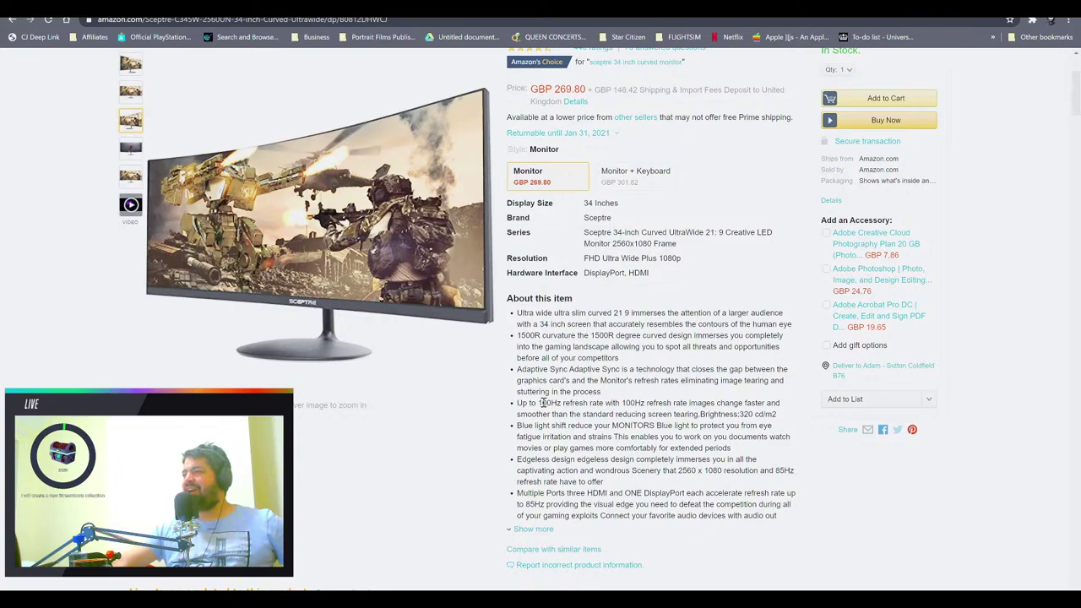
Highlight the listing's refresh-rate specification, and check the refresh rates offered for the Samsung display in the NVIDIA Control Panel's resolution settings
{"action": "left_click_drag", "start_coordinate": [541, 405], "coordinate": [792, 408]}
{"action": "left_click", "coordinate": [618, 414]}
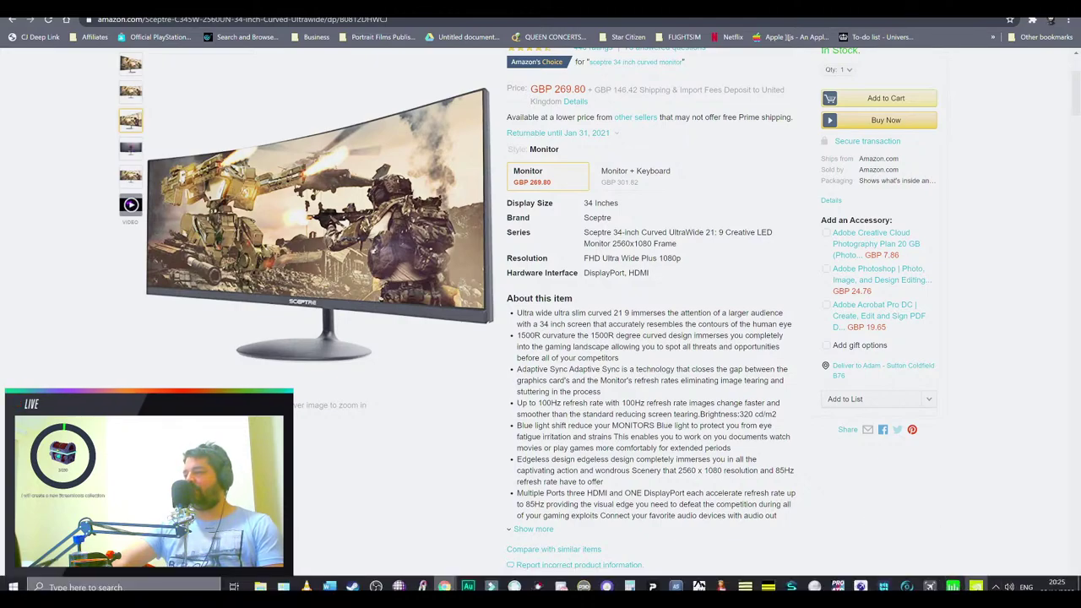
{"action": "right_click", "coordinate": [953, 585]}
{"action": "left_click", "coordinate": [964, 550]}
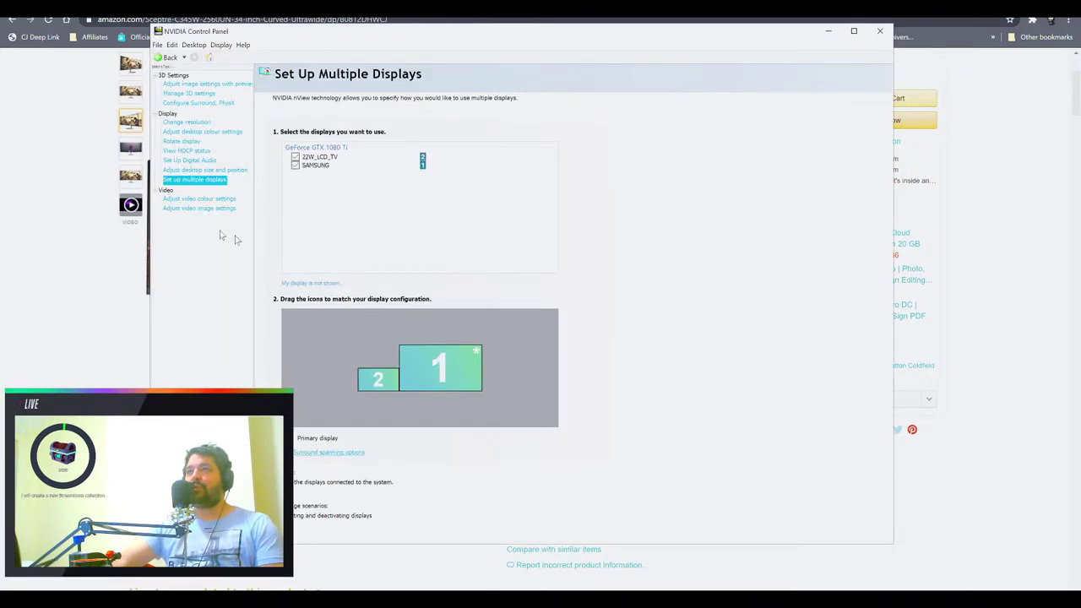
{"action": "left_click", "coordinate": [191, 123]}
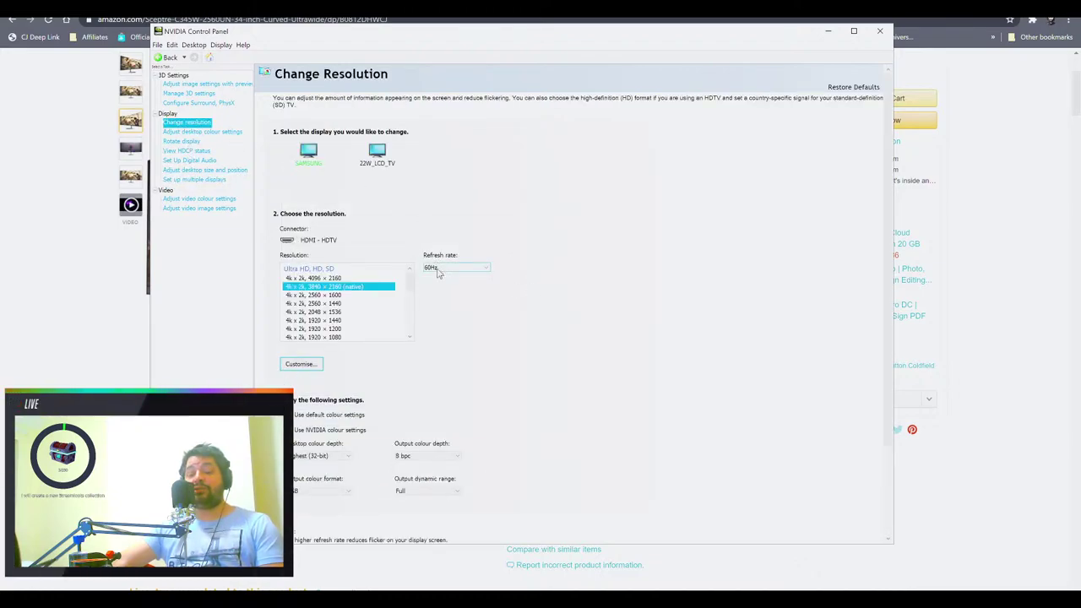
{"action": "left_click", "coordinate": [438, 268]}
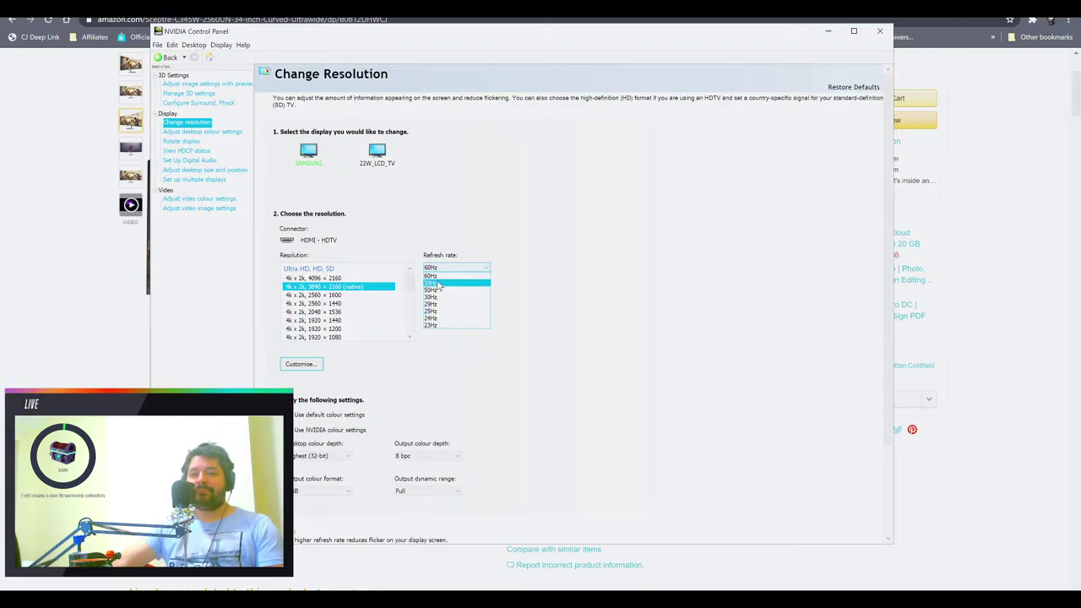
{"action": "left_click", "coordinate": [642, 268]}
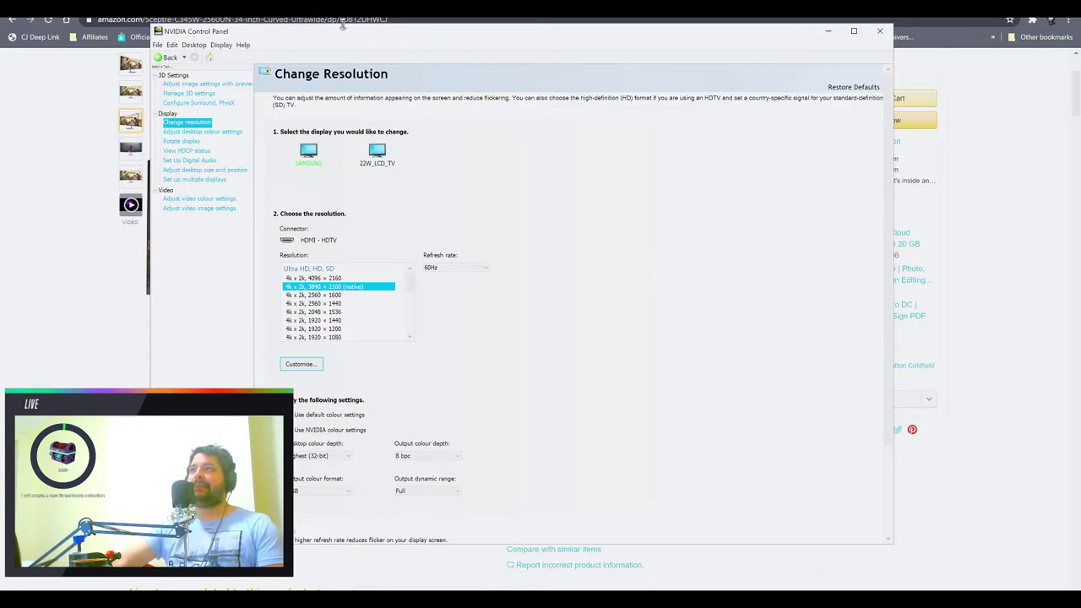
Move the NVIDIA Control Panel window aside and switch back to the Amazon monitor listing in Chrome
{"action": "left_click_drag", "start_coordinate": [366, 42], "coordinate": [856, 81]}
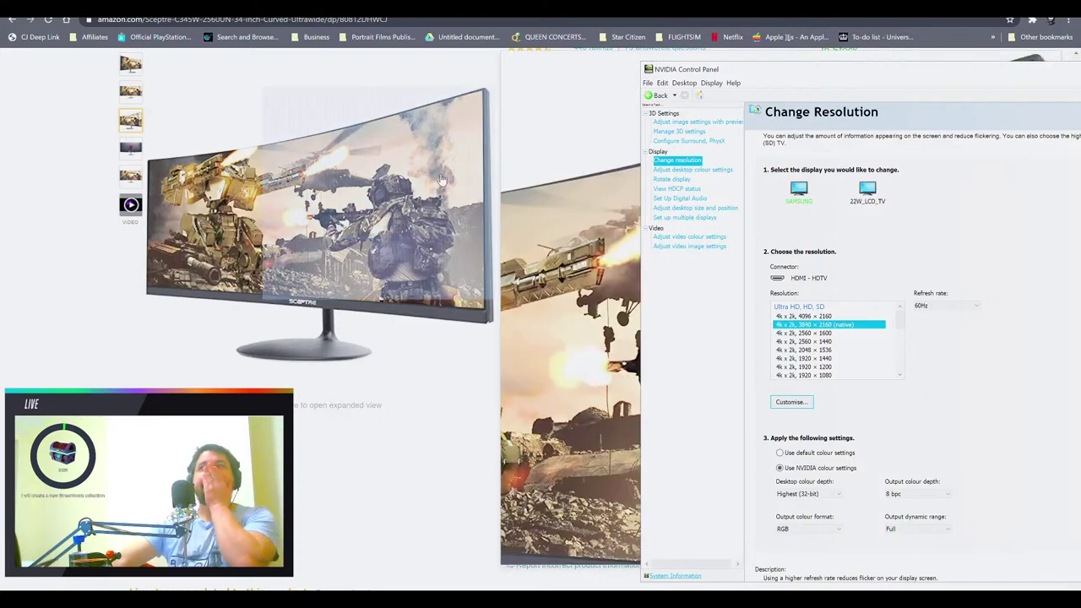
{"action": "key", "text": "alt+Tab"}
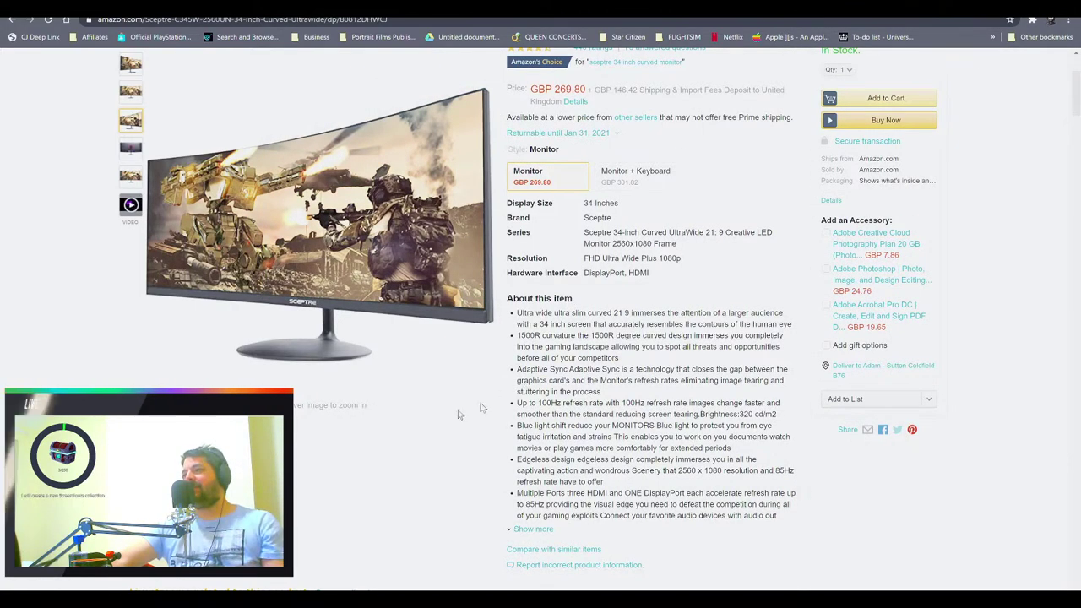
{"action": "mouse_move", "coordinate": [454, 581]}
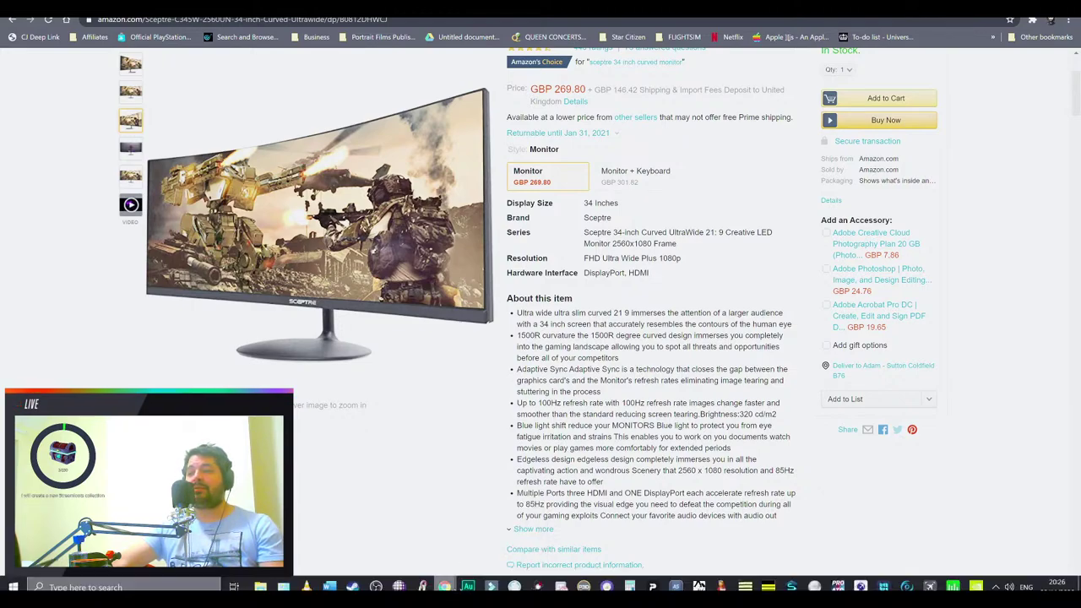
{"action": "left_click", "coordinate": [975, 586]}
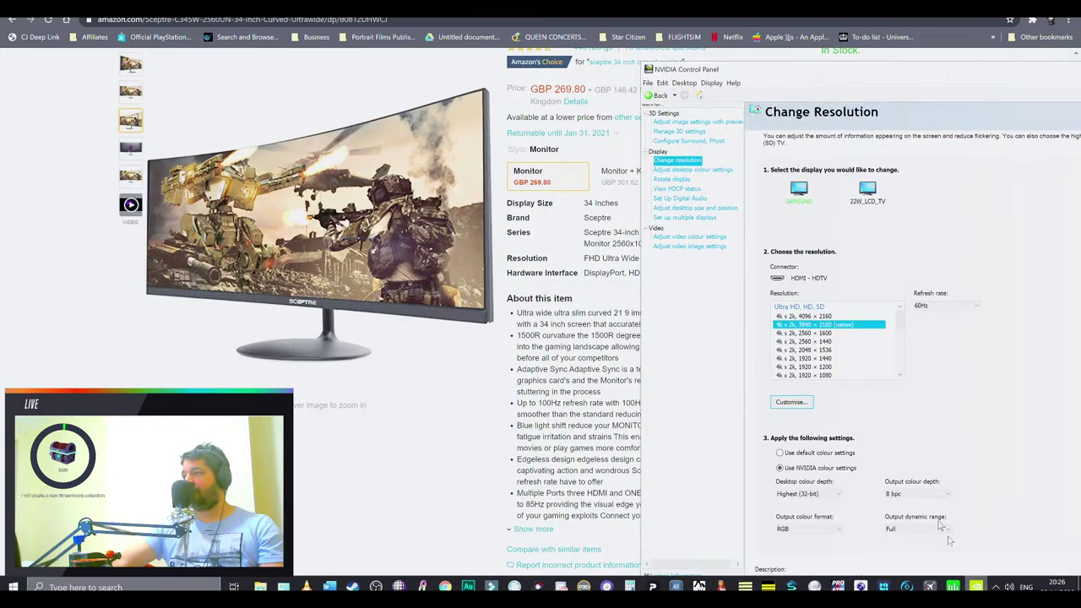
{"action": "left_click_drag", "start_coordinate": [764, 70], "coordinate": [580, 56]}
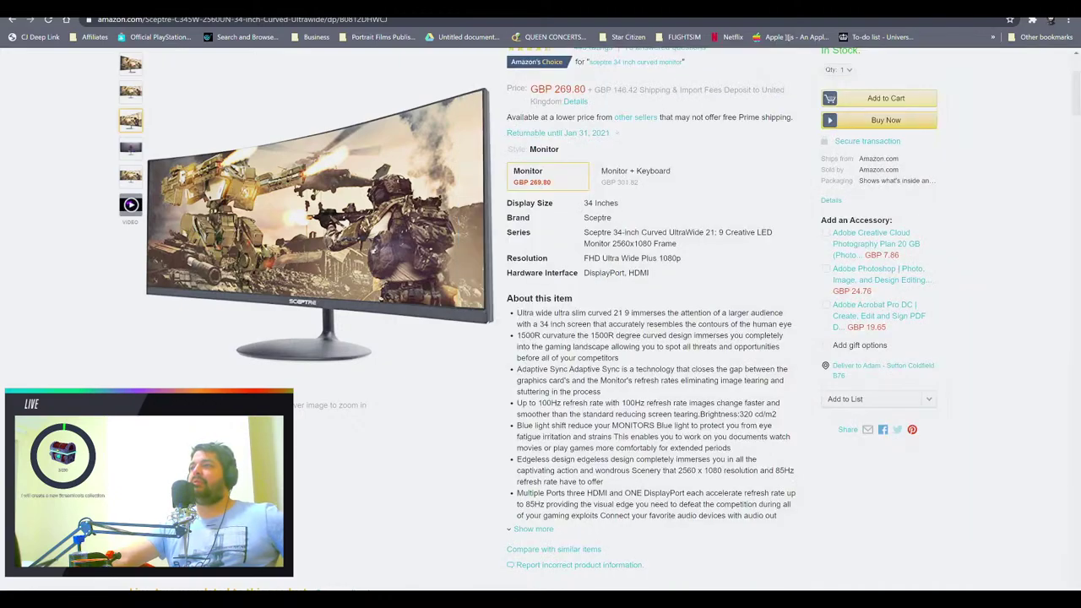
{"action": "key", "text": "alt+Tab"}
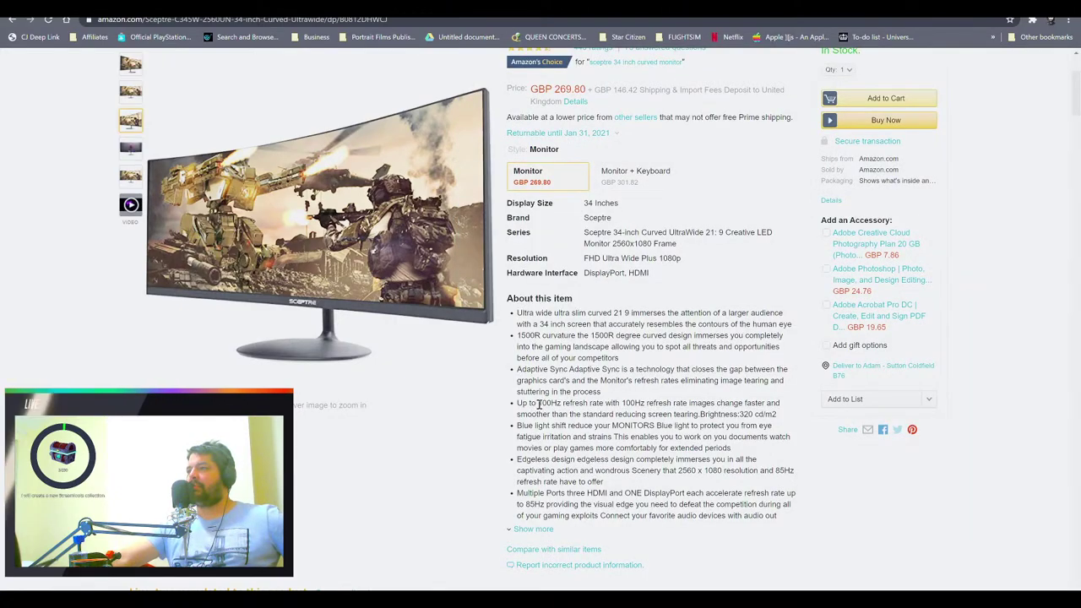
Highlight the refresh-rate bullet in the Sceptre monitor's description, and review the listing's title and remaining specifications
{"action": "left_click_drag", "start_coordinate": [538, 403], "coordinate": [566, 406]}
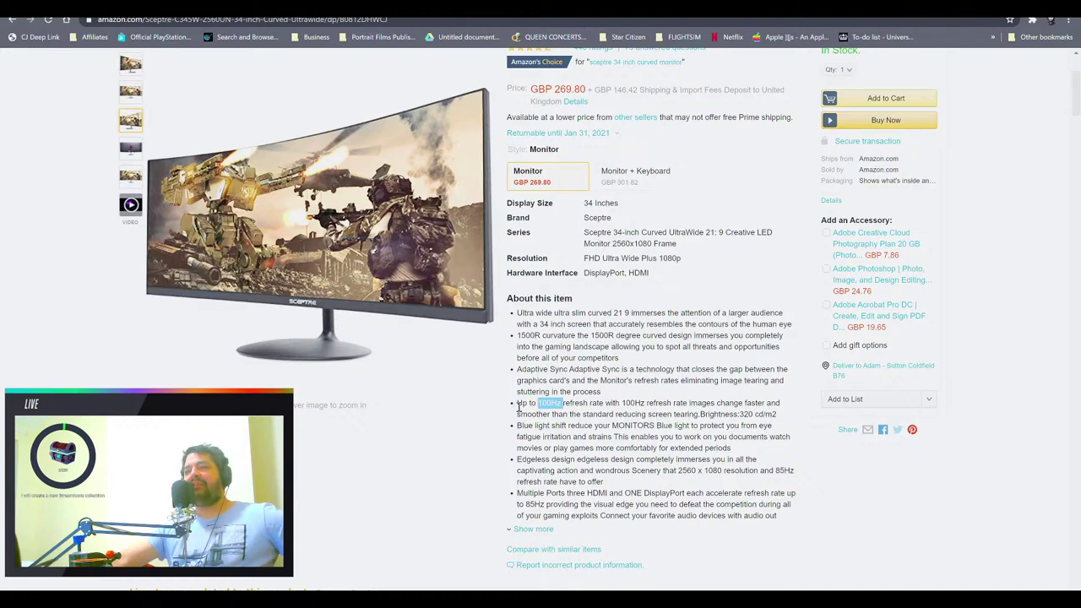
{"action": "left_click_drag", "start_coordinate": [518, 405], "coordinate": [786, 412]}
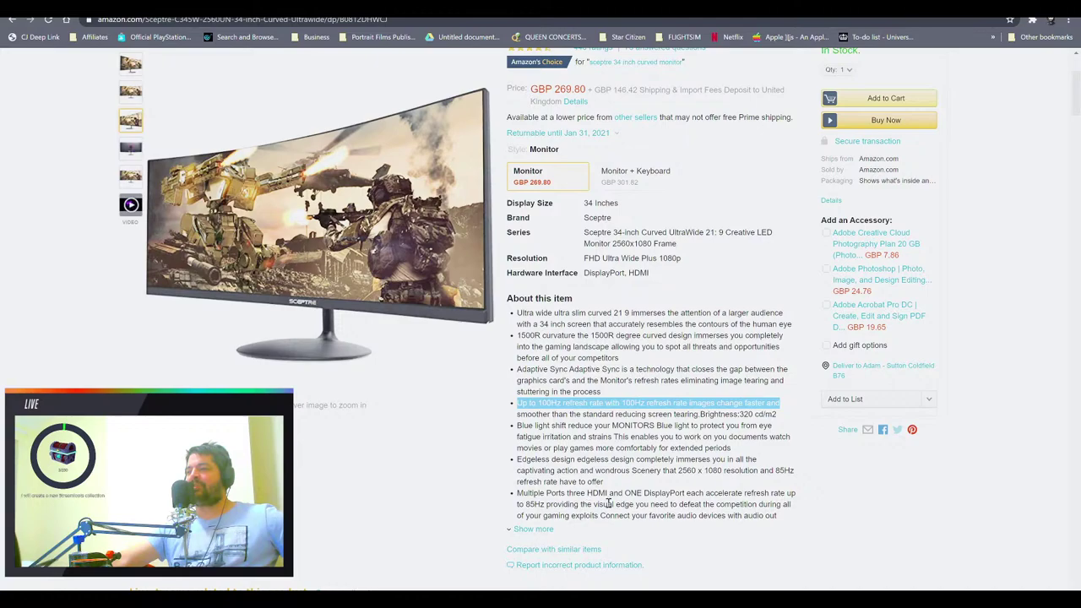
{"action": "left_click", "coordinate": [531, 404]}
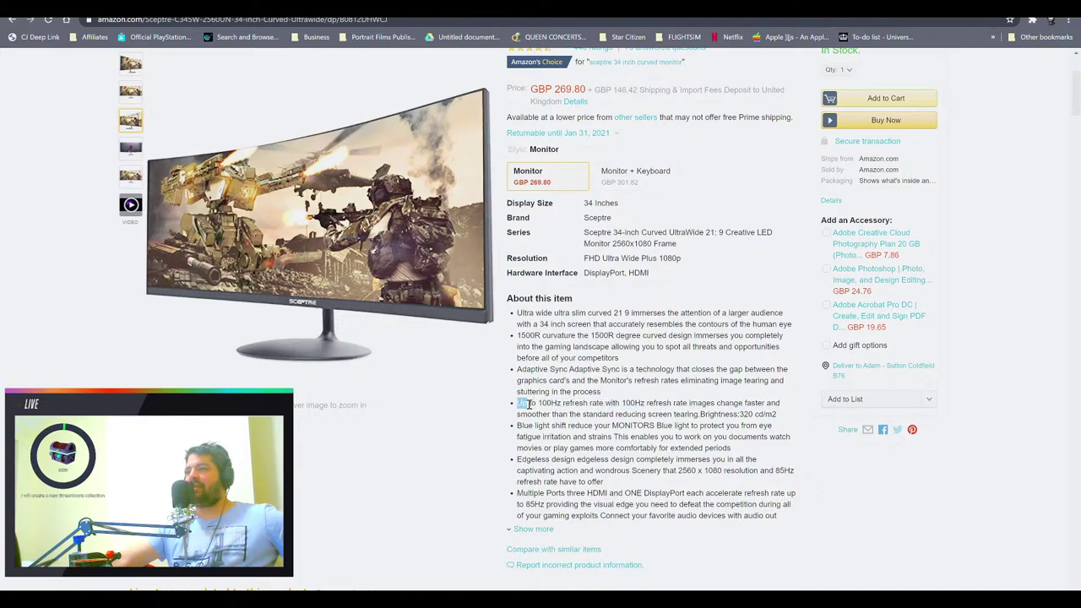
{"action": "left_click_drag", "start_coordinate": [517, 404], "coordinate": [794, 409]}
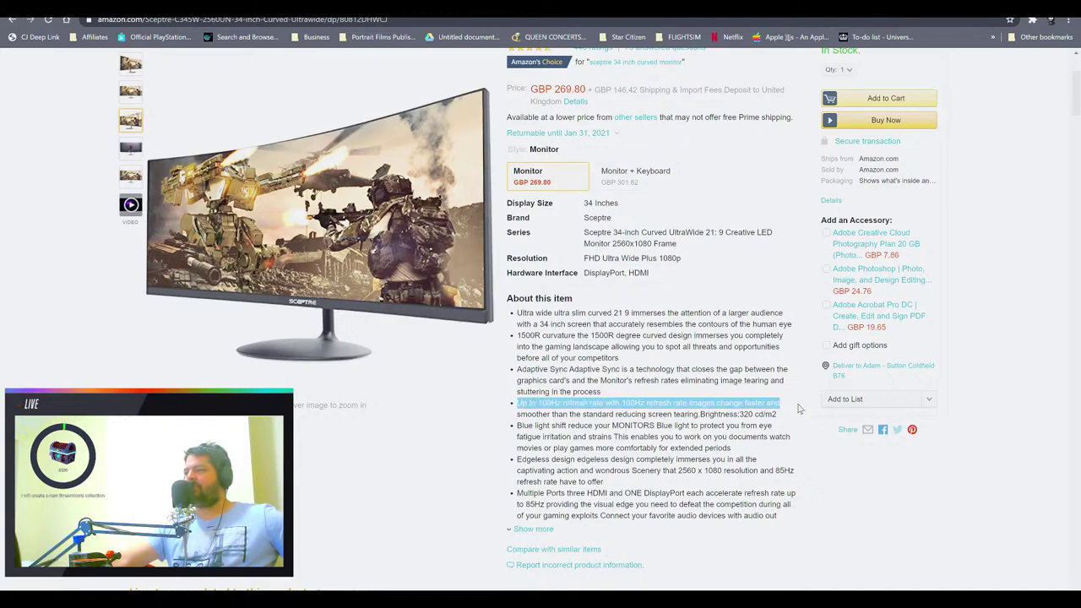
{"action": "left_click", "coordinate": [794, 416]}
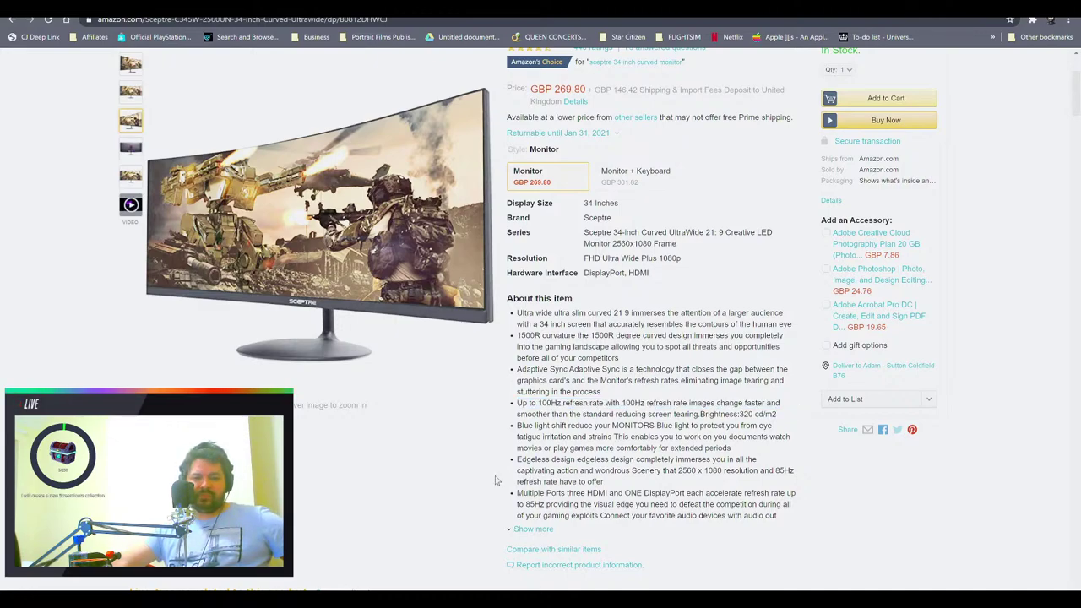
{"action": "mouse_move", "coordinate": [405, 355]}
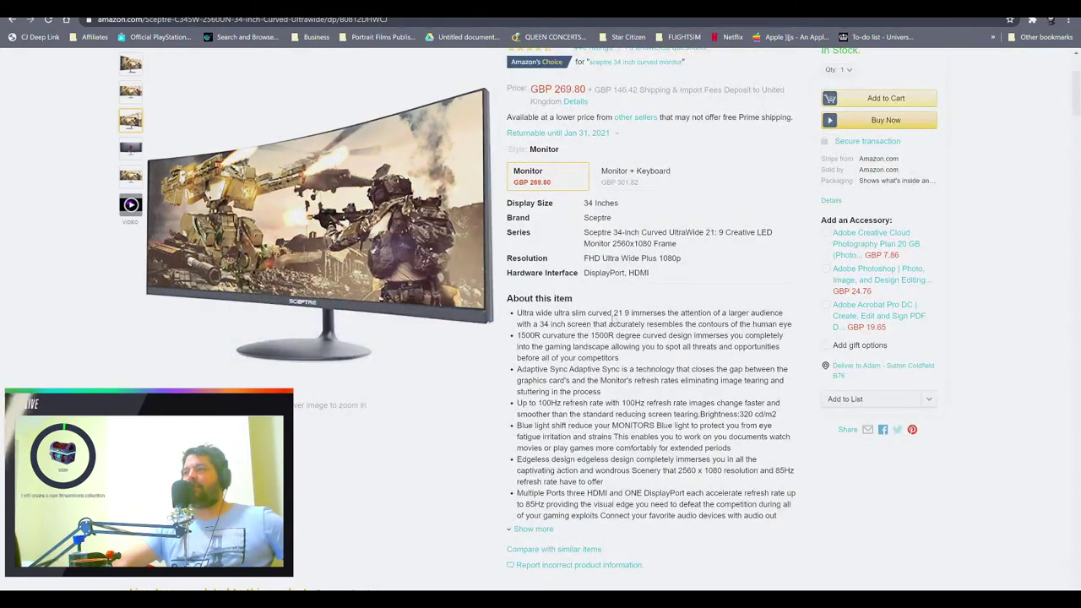
{"action": "scroll", "coordinate": [667, 418], "scroll_direction": "up", "scroll_amount": 2}
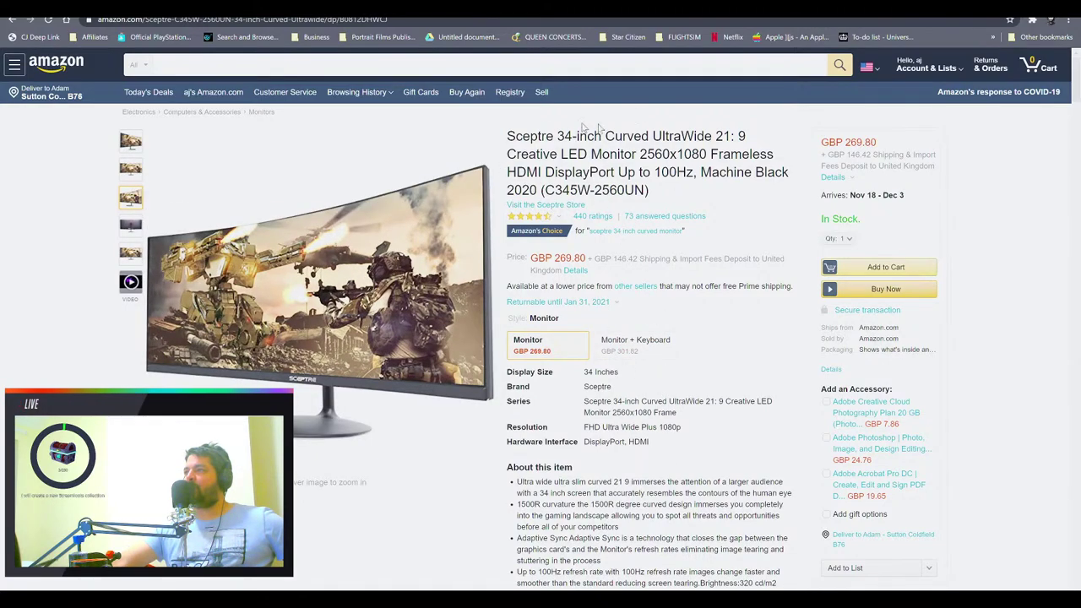
{"action": "scroll", "coordinate": [609, 486], "scroll_direction": "down", "scroll_amount": 3}
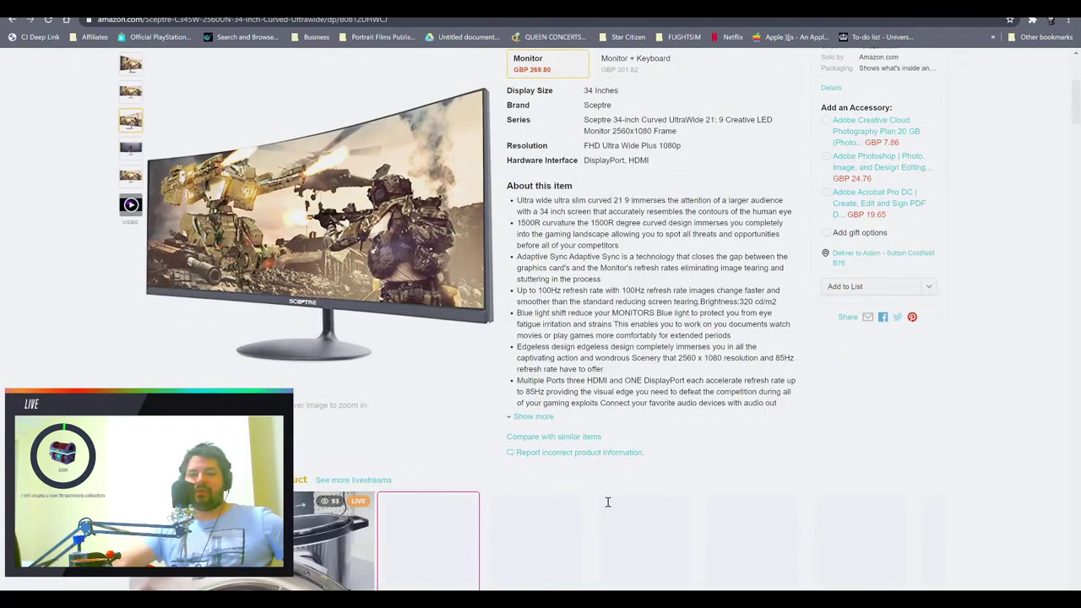
{"action": "scroll", "coordinate": [606, 505], "scroll_direction": "up", "scroll_amount": 2}
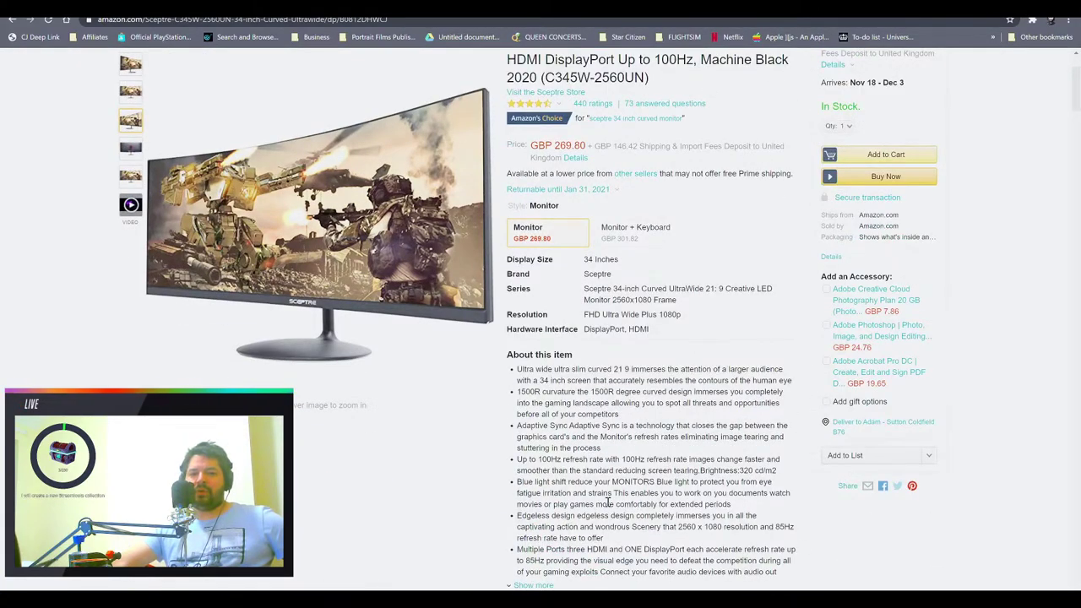
Switch to the NVIDIA Control Panel and examine the refresh rates available for the Samsung display at its native resolution, without changing the selection
{"action": "mouse_move", "coordinate": [608, 595]}
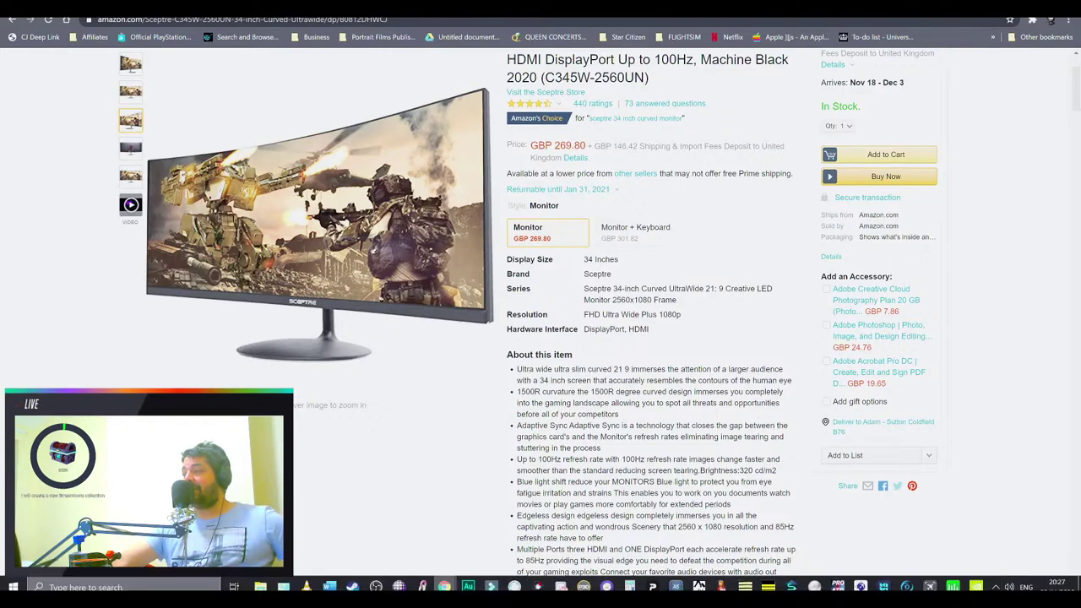
{"action": "left_click", "coordinate": [976, 585]}
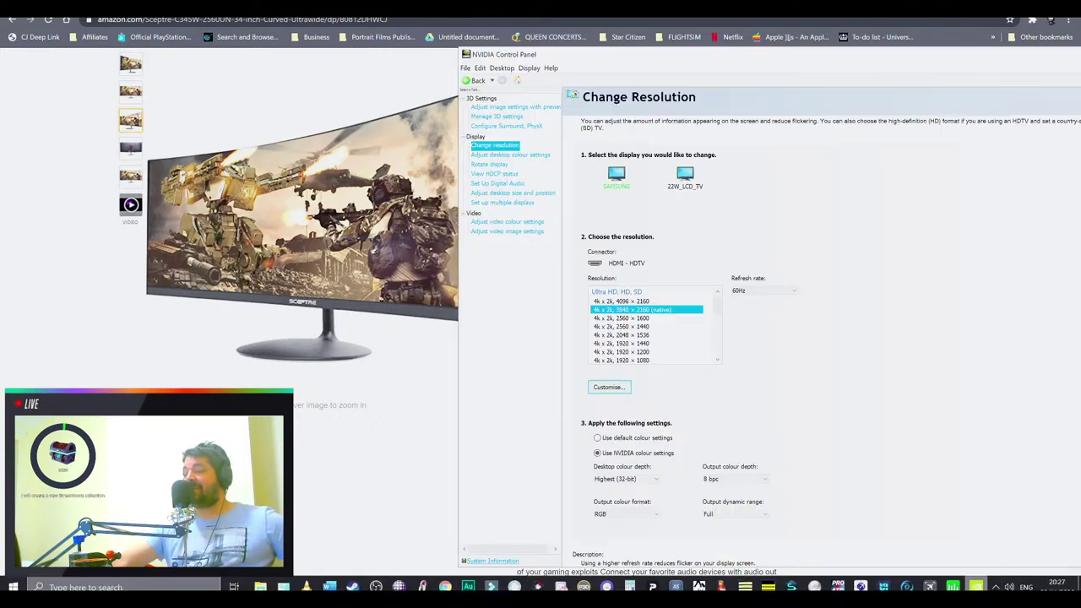
{"action": "left_click", "coordinate": [743, 292]}
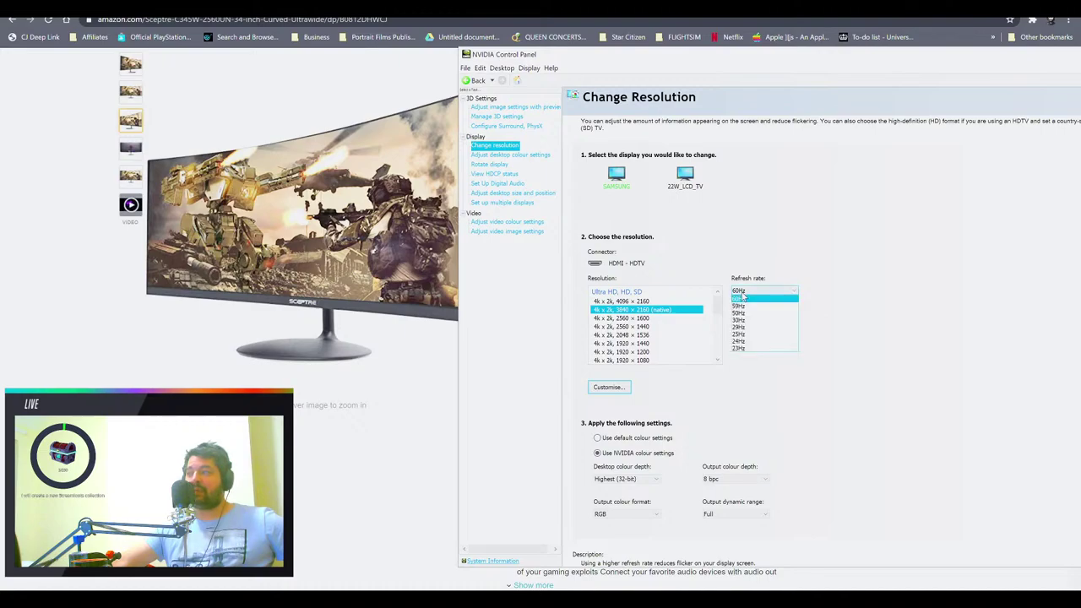
{"action": "left_click", "coordinate": [746, 288]}
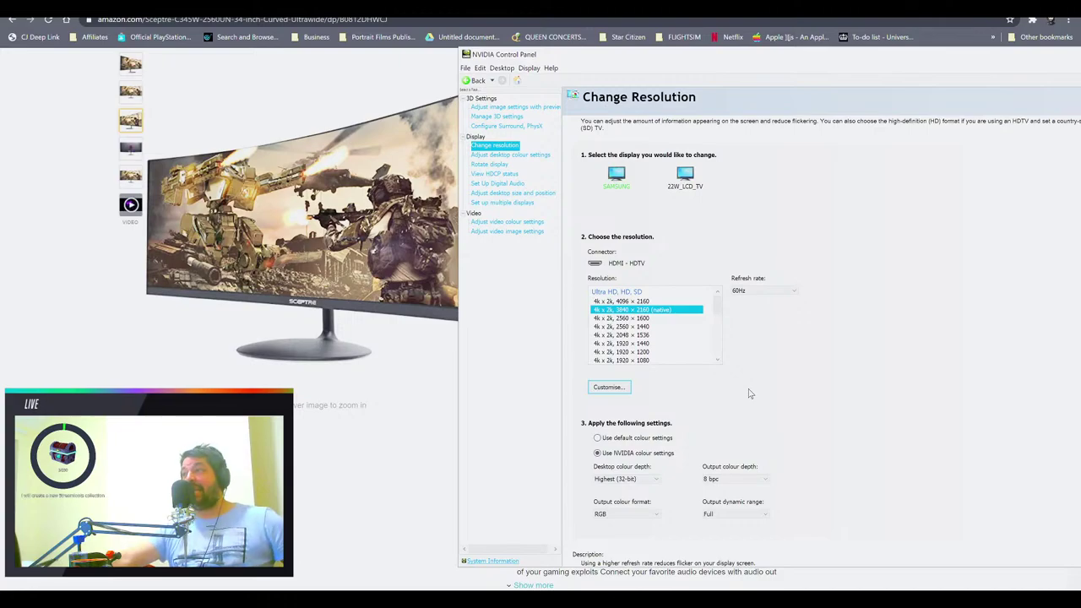
{"action": "left_click_drag", "start_coordinate": [658, 61], "coordinate": [574, 59]}
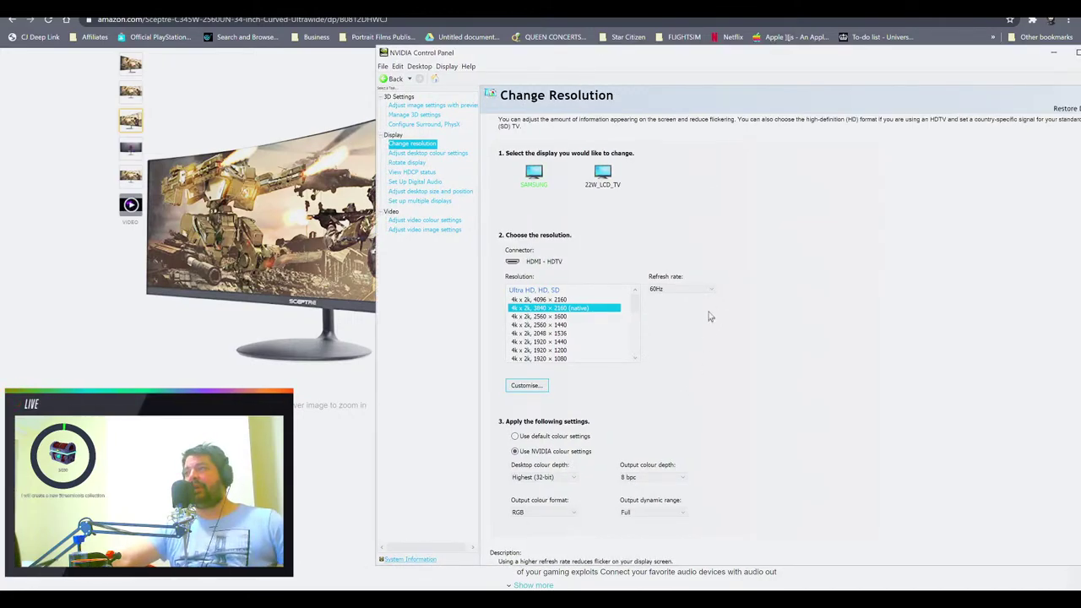
{"action": "left_click", "coordinate": [693, 290]}
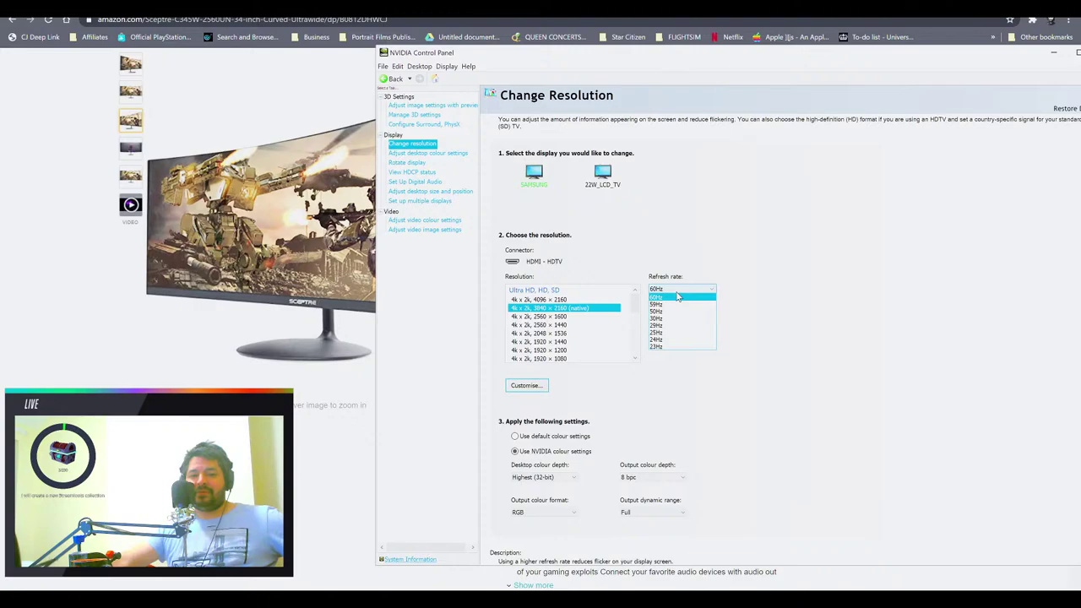
{"action": "left_click", "coordinate": [829, 292]}
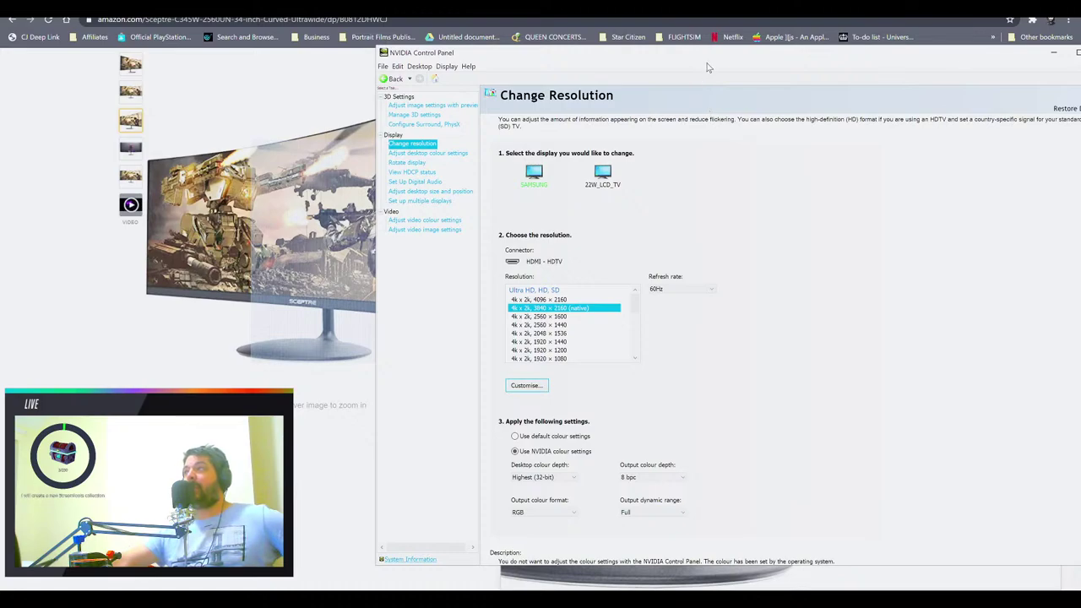
Open the program-specific 3D settings for Prepar3D (prepar3d.exe) and inspect the Max Frame Rate setting
{"action": "left_click_drag", "start_coordinate": [713, 55], "coordinate": [705, 31]}
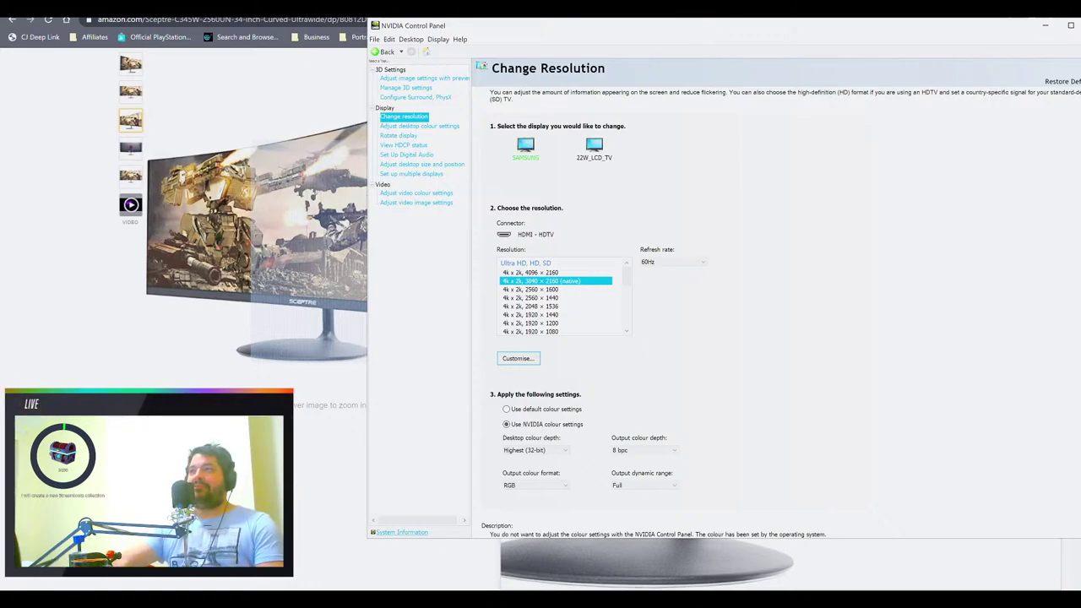
{"action": "left_click", "coordinate": [407, 87]}
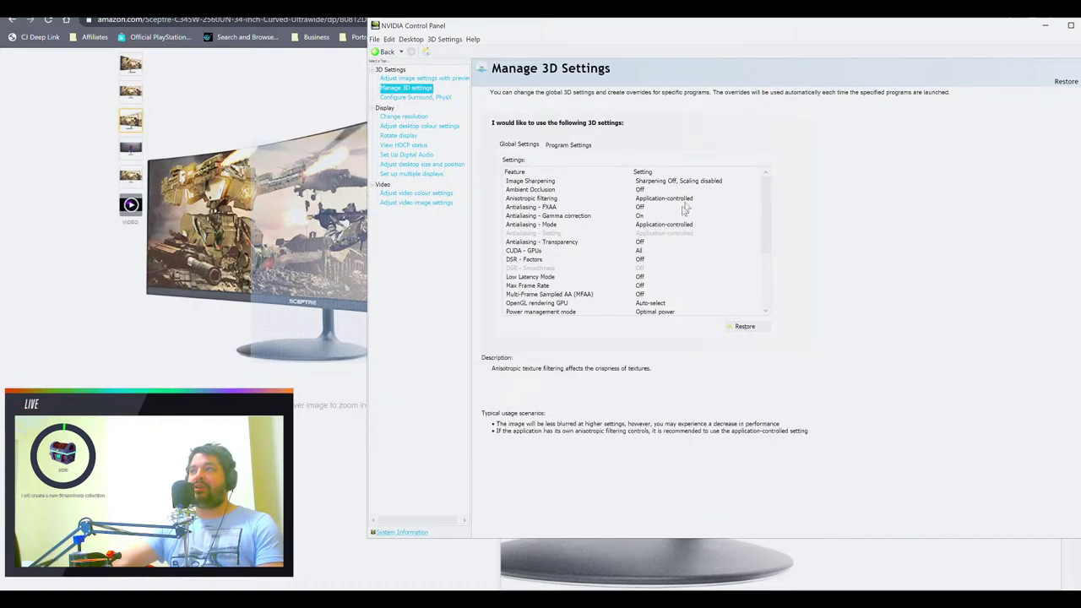
{"action": "left_click", "coordinate": [565, 145]}
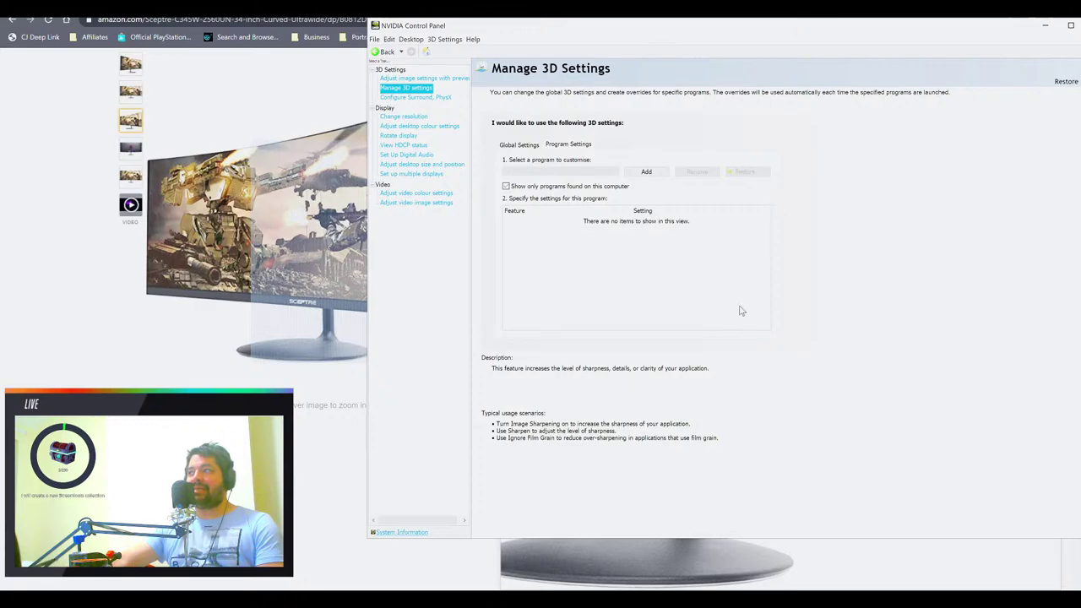
{"action": "left_click", "coordinate": [543, 308]}
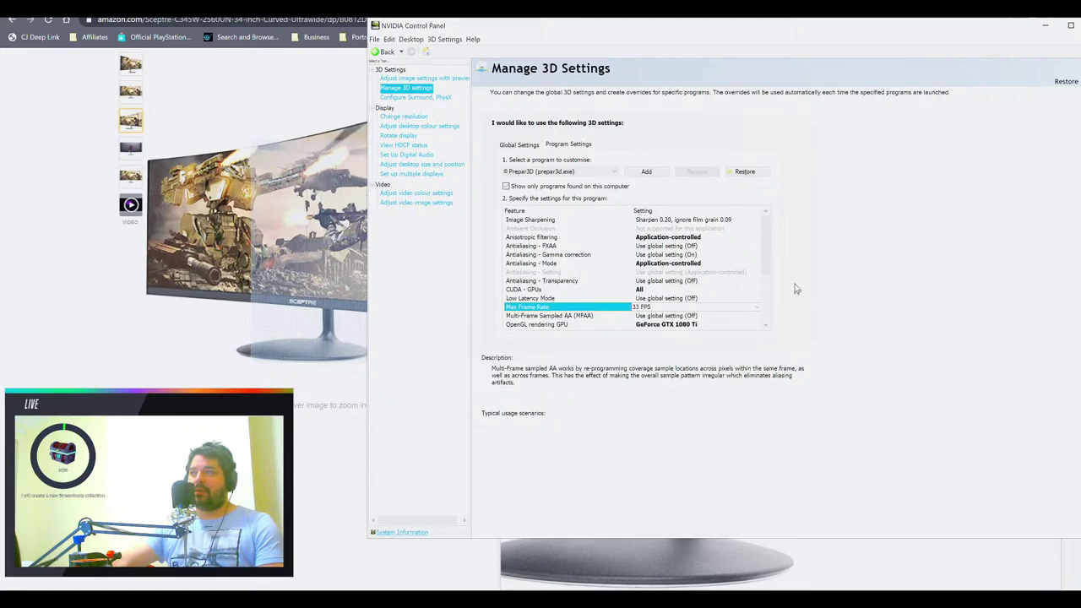
Examine the Vertical sync setting in the Prepar3D program profile, without changing its value
{"action": "left_click_drag", "start_coordinate": [765, 260], "coordinate": [756, 321]}
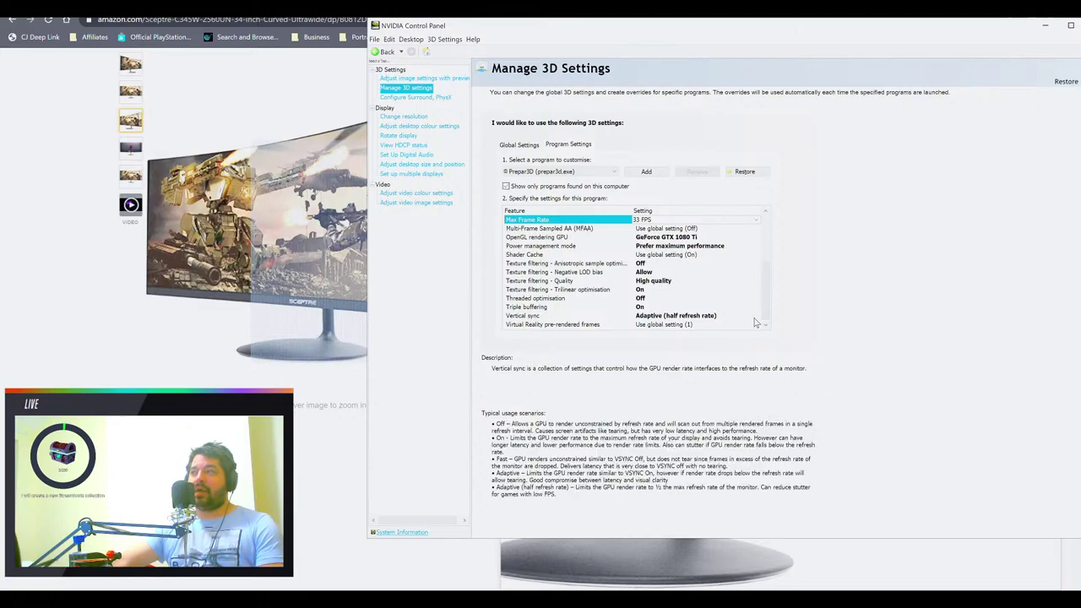
{"action": "left_click", "coordinate": [529, 317]}
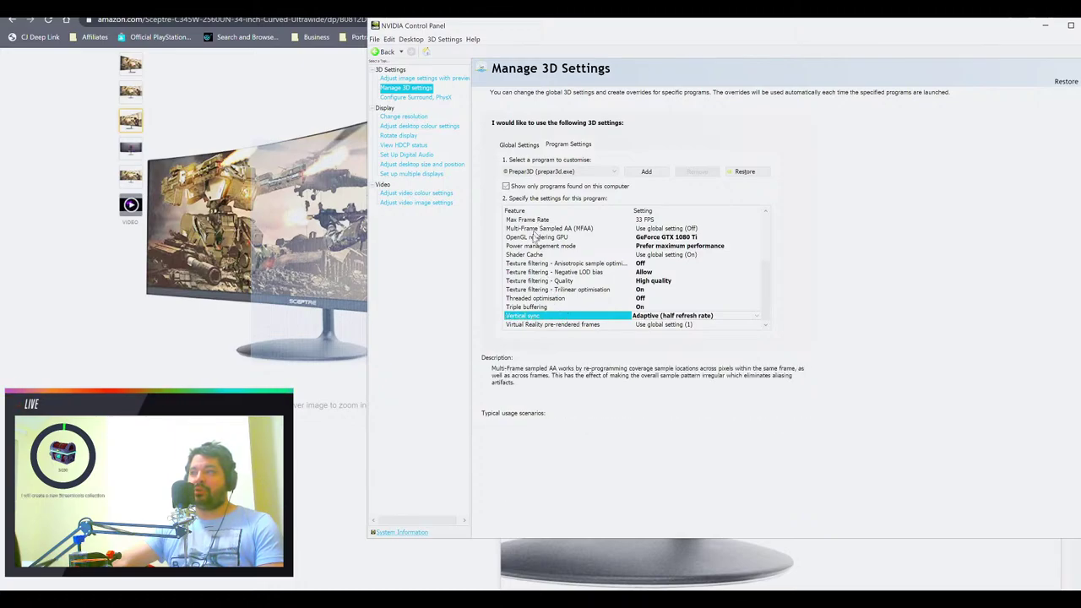
{"action": "mouse_move", "coordinate": [511, 308]}
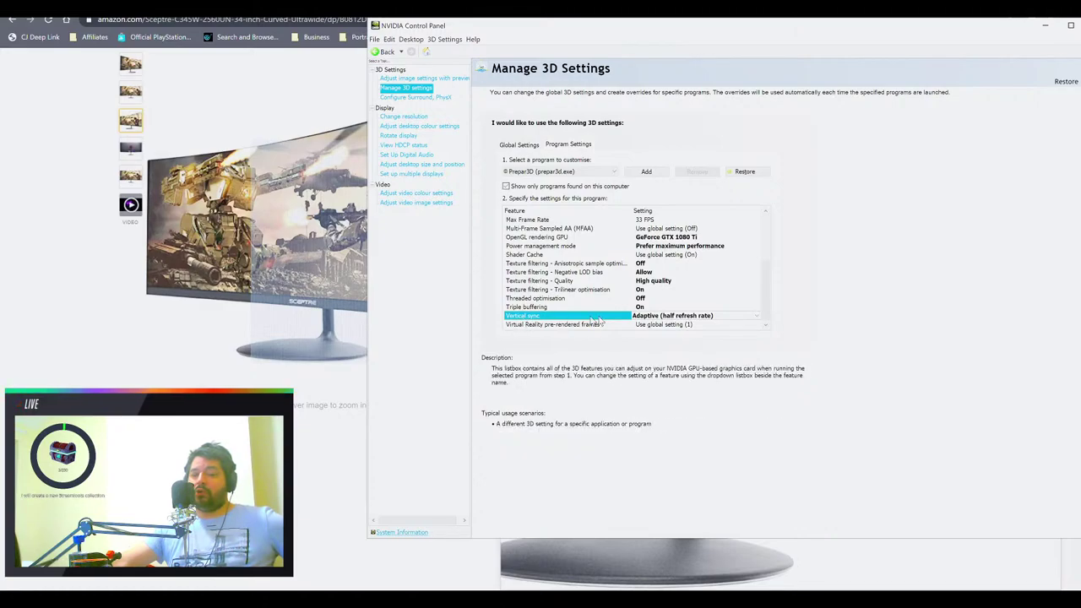
{"action": "left_click", "coordinate": [669, 316]}
{"action": "left_click", "coordinate": [669, 319]}
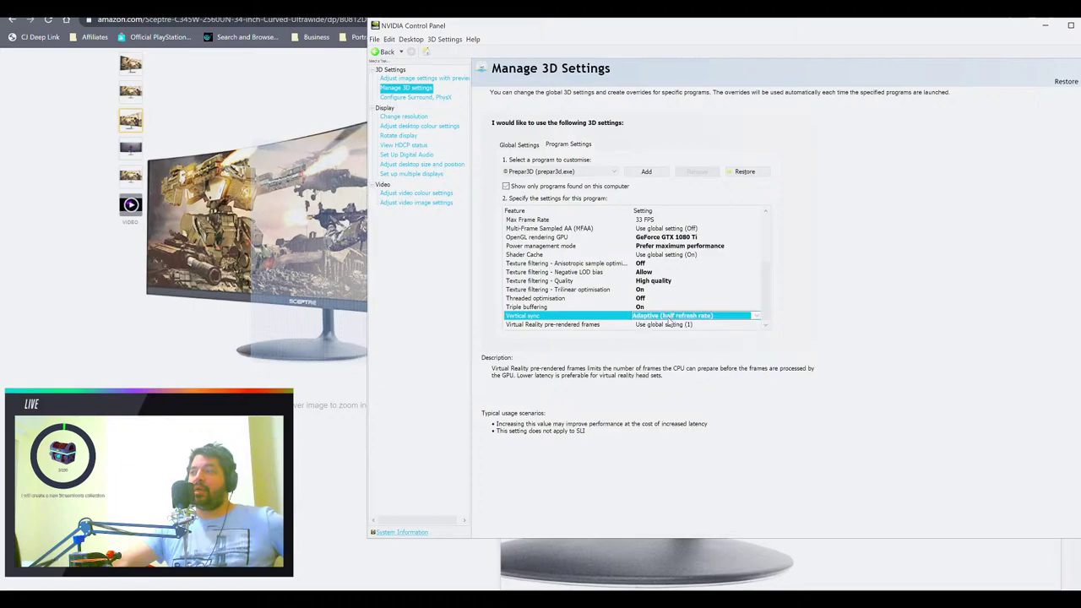
Switch to the Prepar3D options and compare their Display settings with the Prepar3D program profile in NVIDIA Control Panel
{"action": "left_click", "coordinate": [606, 586]}
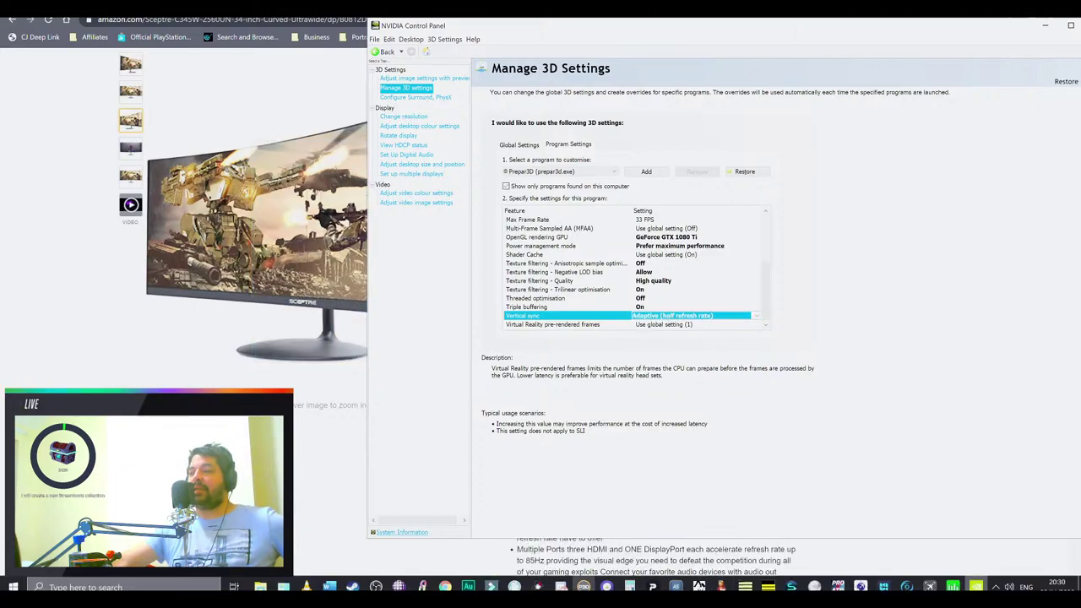
{"action": "left_click", "coordinate": [452, 420]}
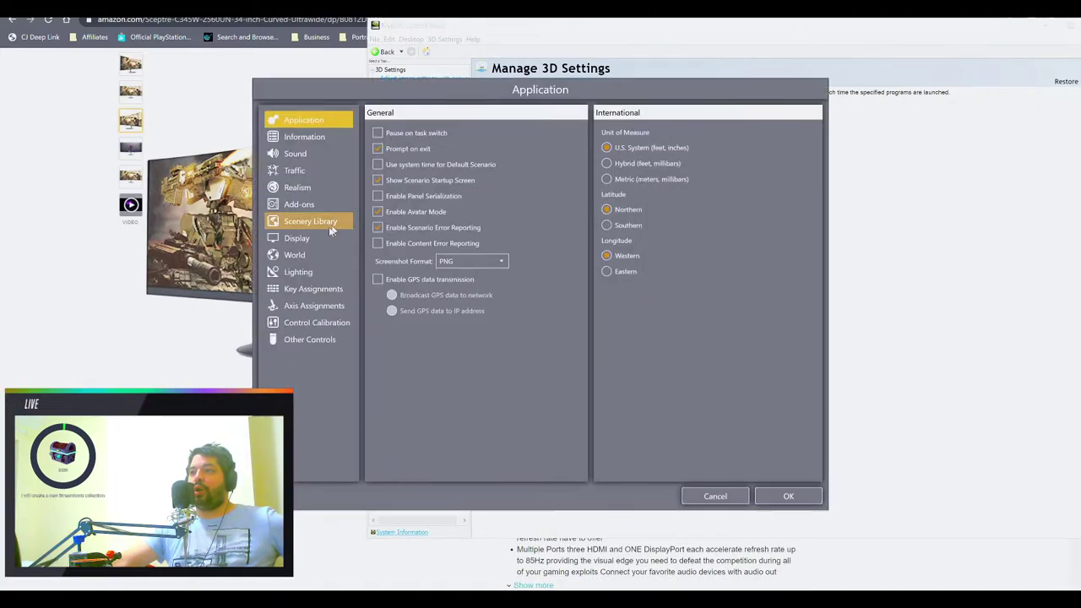
{"action": "left_click", "coordinate": [303, 239]}
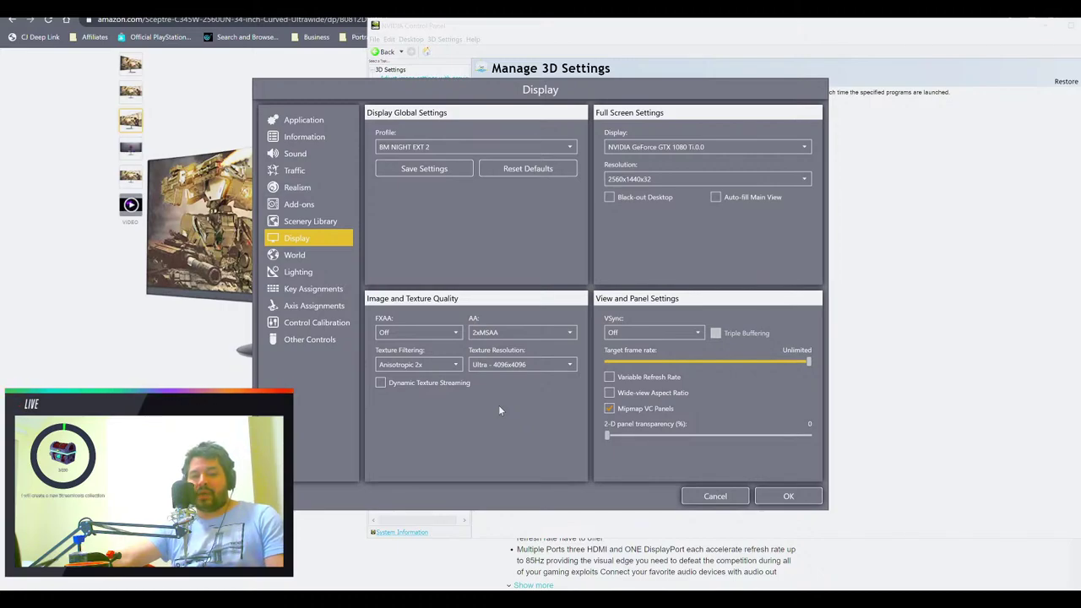
{"action": "left_click", "coordinate": [989, 335]}
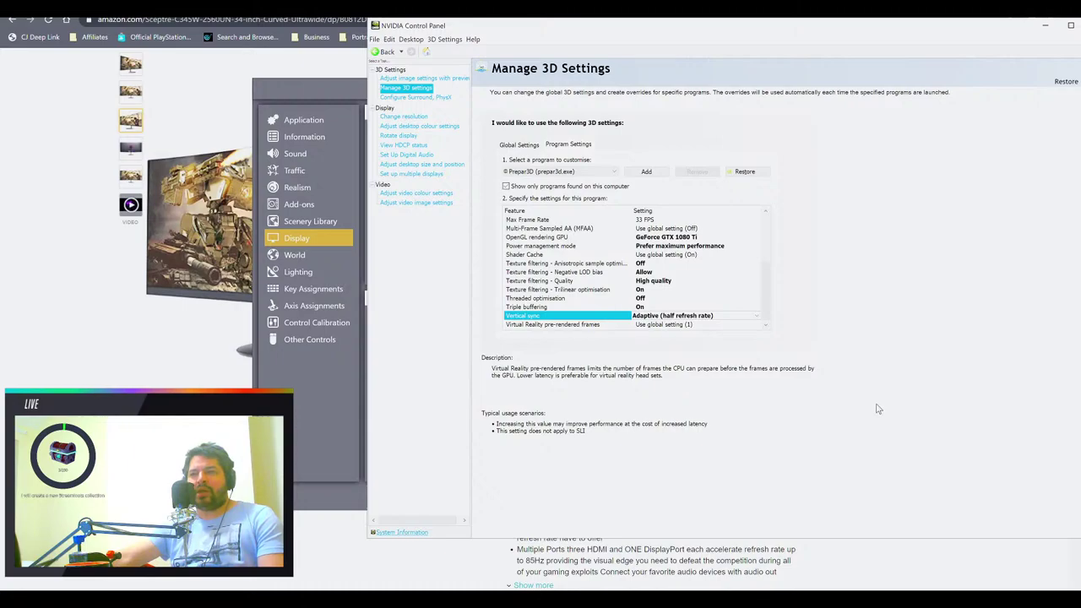
{"action": "left_click", "coordinate": [316, 412]}
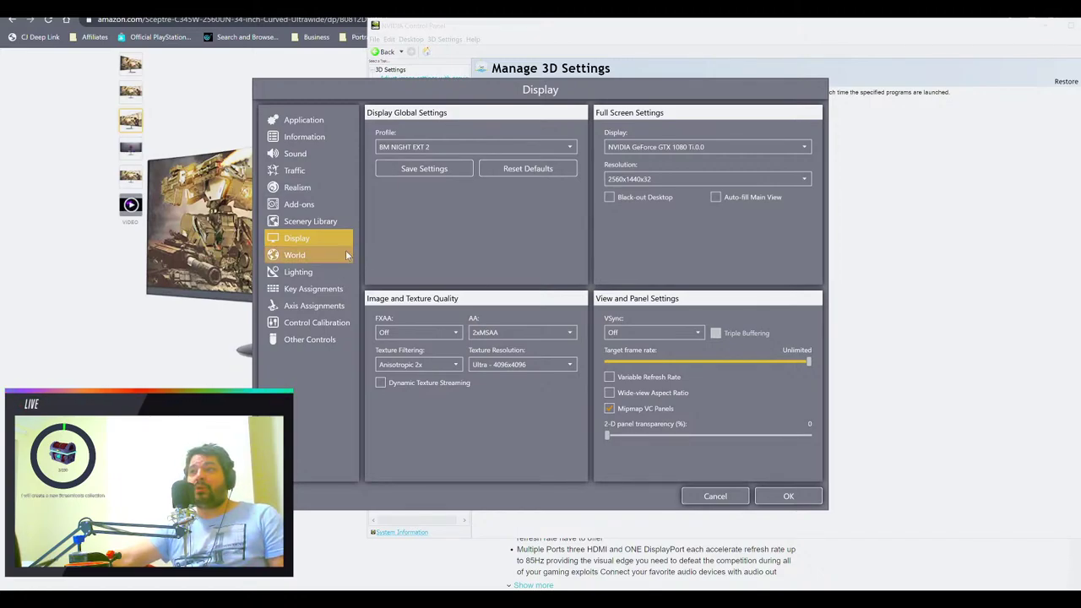
Review the Application, Information, Display, Lighting and World settings of the simulator without changing them
{"action": "left_click", "coordinate": [350, 121]}
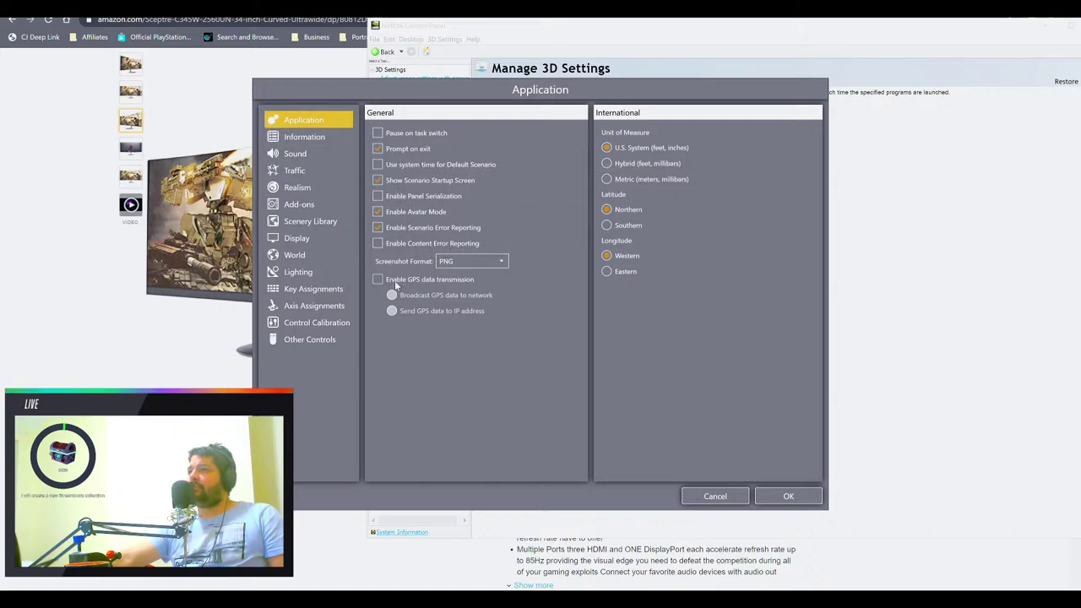
{"action": "left_click", "coordinate": [318, 136]}
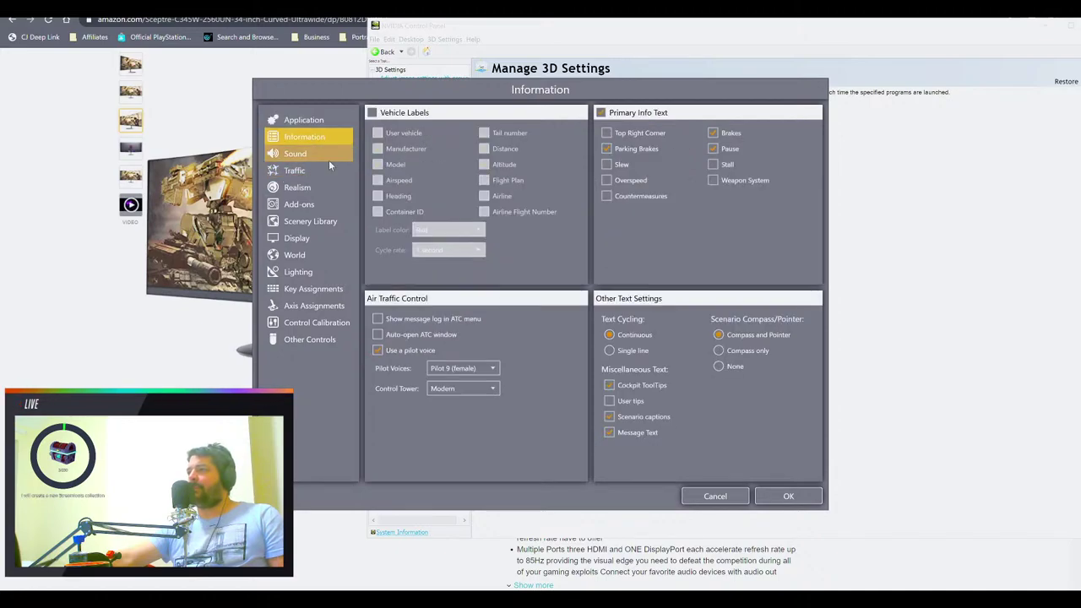
{"action": "left_click", "coordinate": [317, 238]}
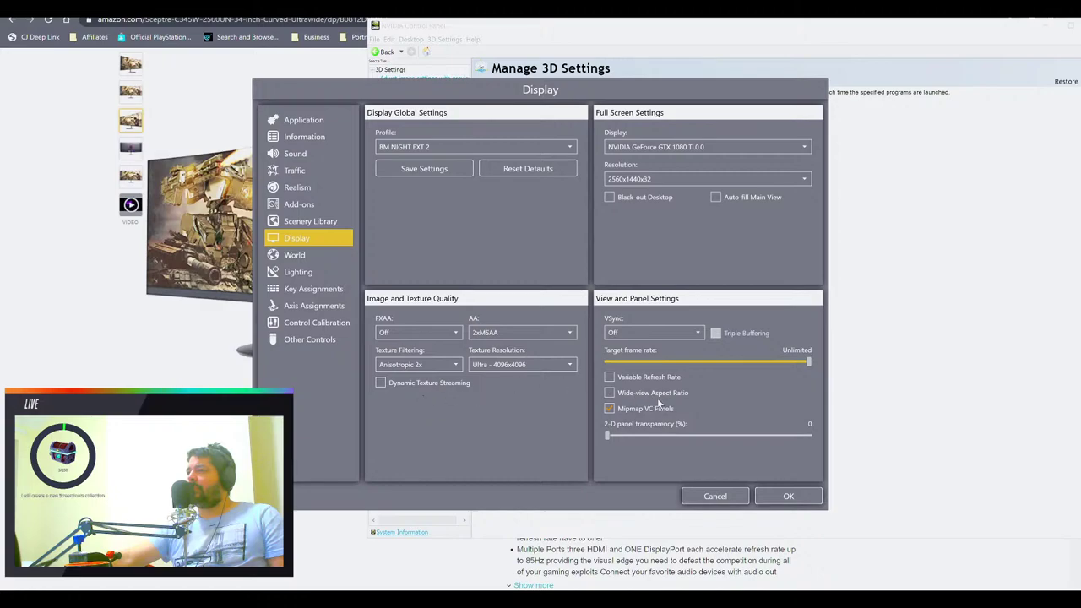
{"action": "left_click", "coordinate": [291, 270]}
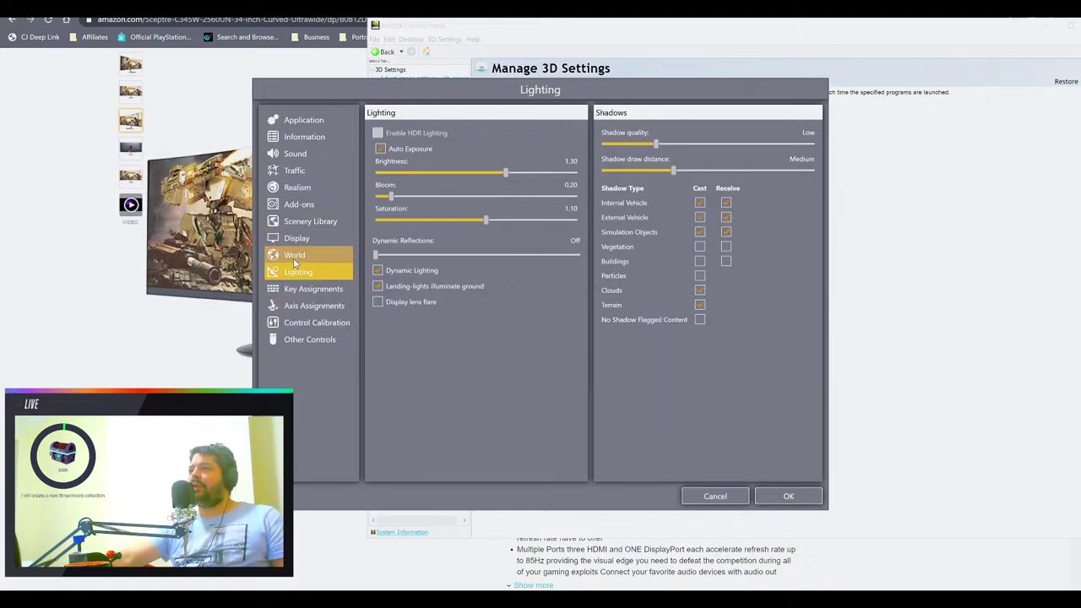
{"action": "left_click", "coordinate": [293, 255]}
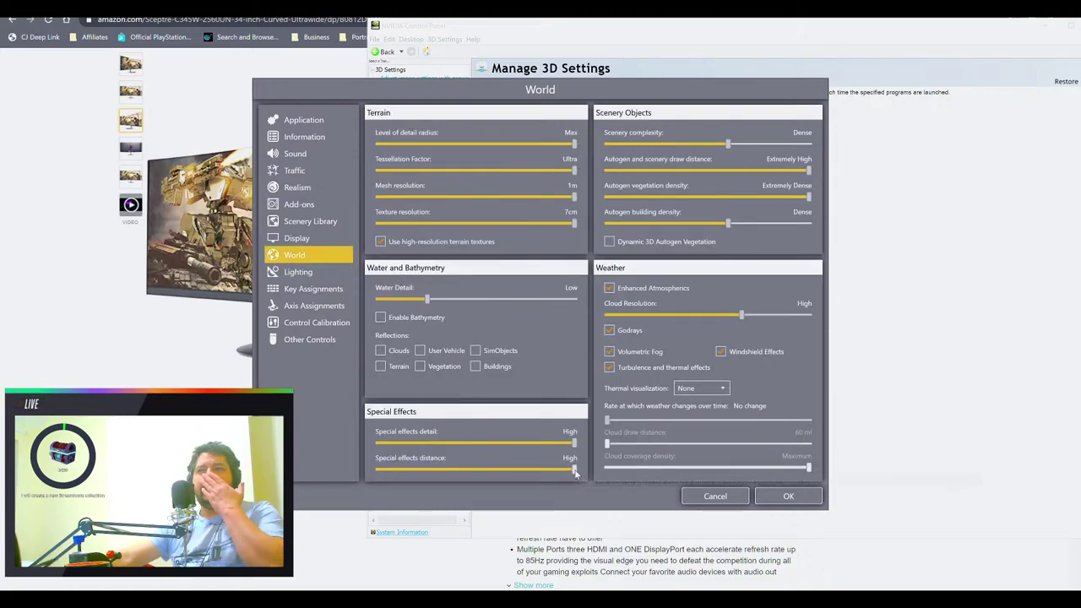
Switch to NVIDIA Control Panel and compare the resolution and refresh-rate settings of the 22W_LCD_TV and SAMSUNG displays
{"action": "left_click", "coordinate": [731, 25]}
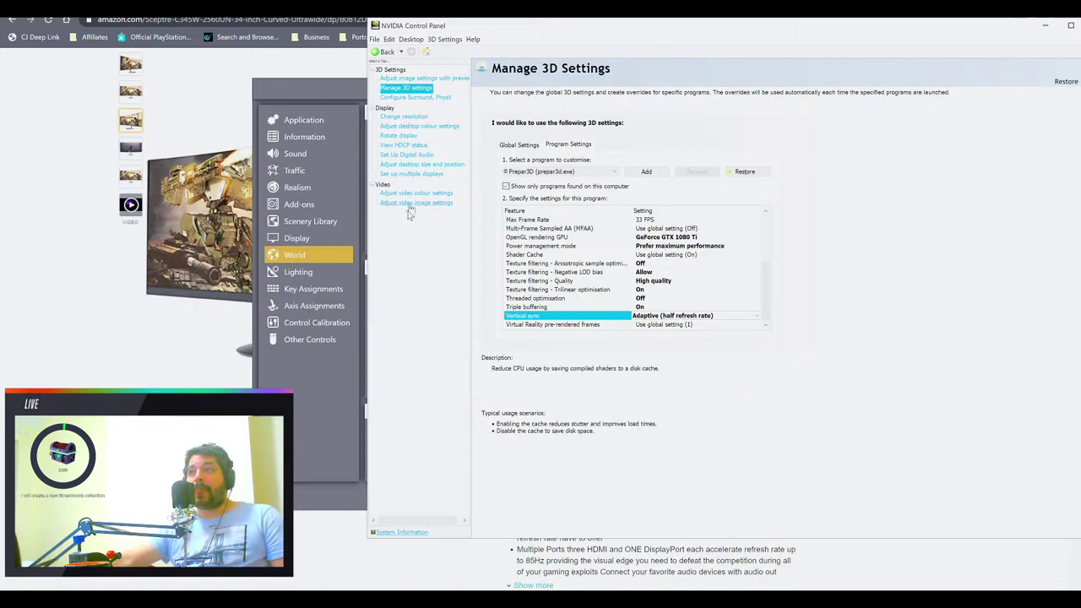
{"action": "left_click", "coordinate": [425, 118]}
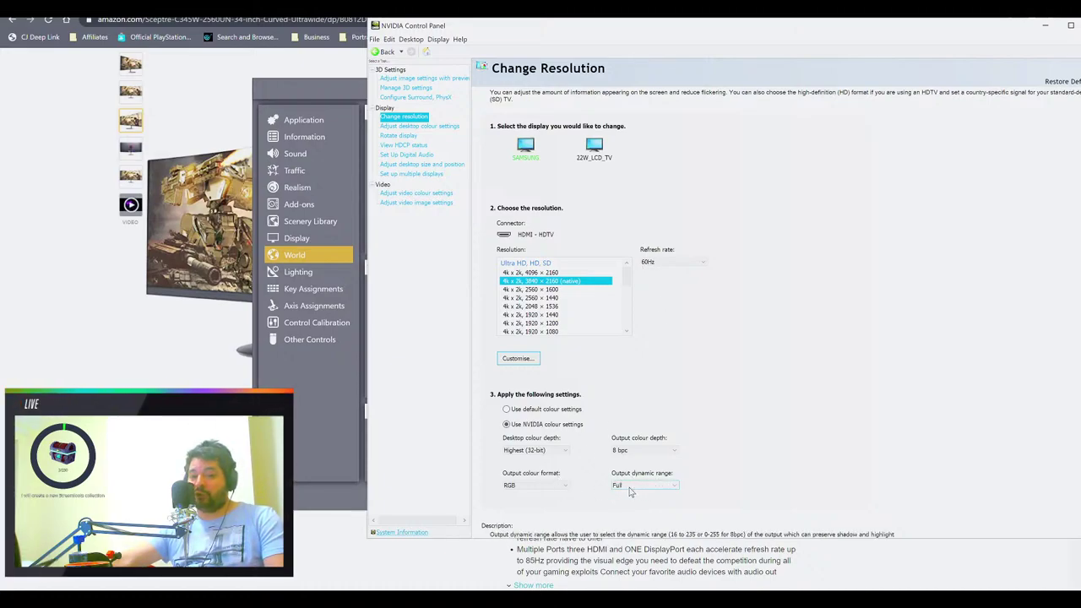
{"action": "left_click", "coordinate": [603, 155]}
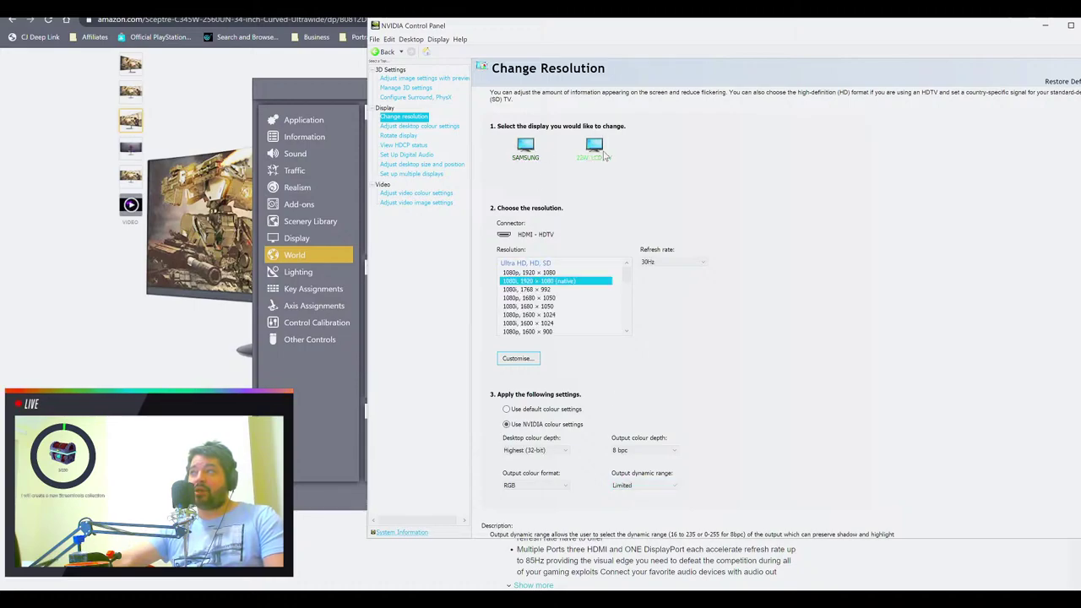
{"action": "left_click", "coordinate": [521, 154]}
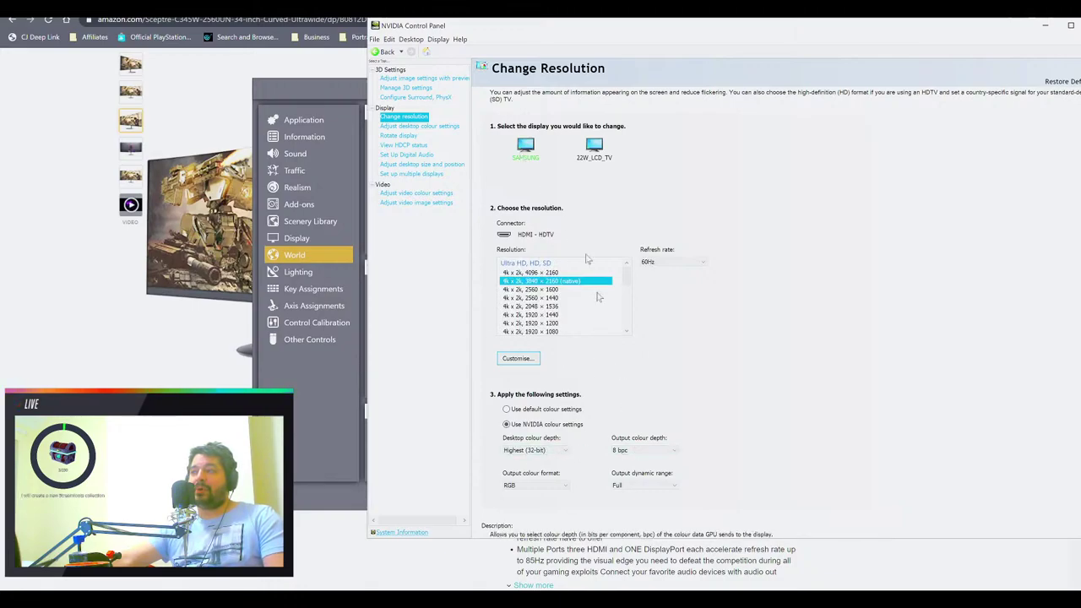
Return to the 3D settings of the Prepar3D program profile and inspect its Vertical sync and Max Frame Rate entries
{"action": "left_click", "coordinate": [414, 89]}
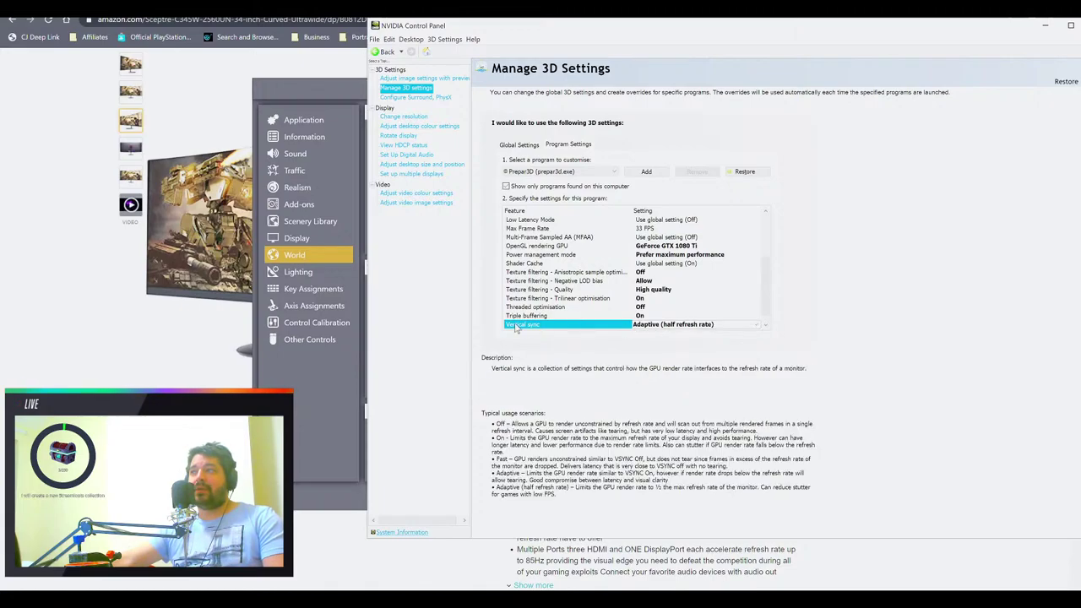
{"action": "scroll", "coordinate": [540, 304], "scroll_direction": "down", "scroll_amount": 1}
{"action": "left_click", "coordinate": [538, 221]}
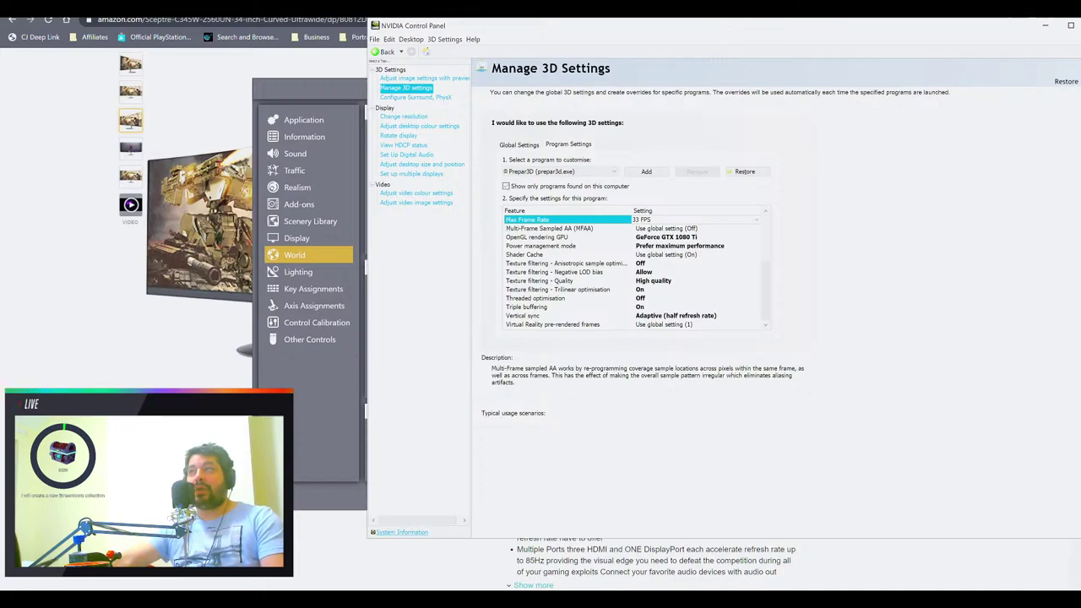
Move NVIDIA Control Panel out of the way, switch to the Sceptre monitor listing on Amazon and examine its description and related products
{"action": "left_click_drag", "start_coordinate": [743, 25], "coordinate": [502, 28]}
{"action": "left_click", "coordinate": [847, 22]}
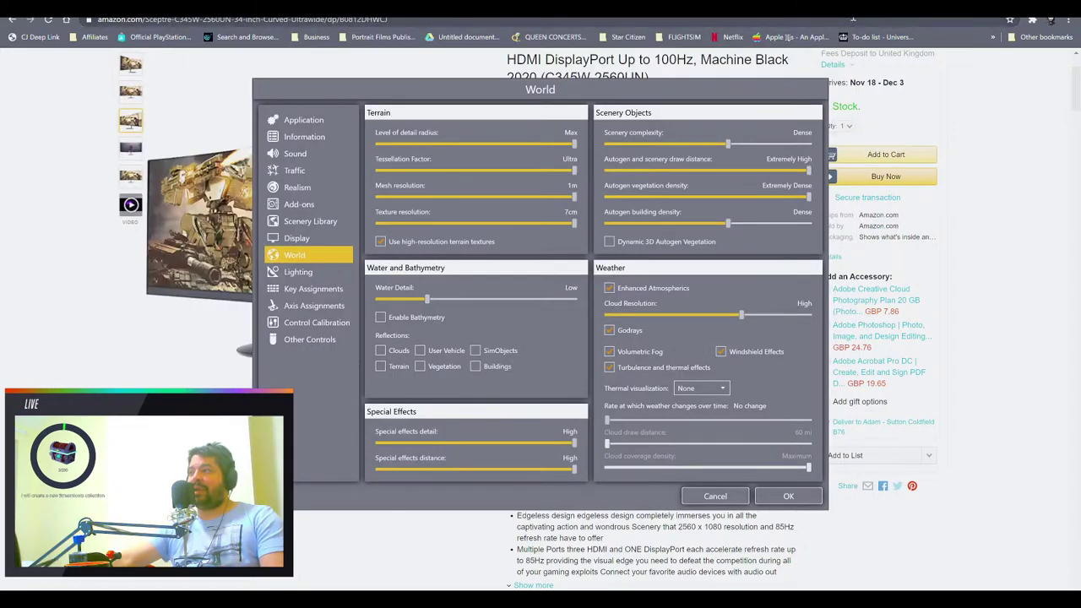
{"action": "key", "text": "alt+Tab"}
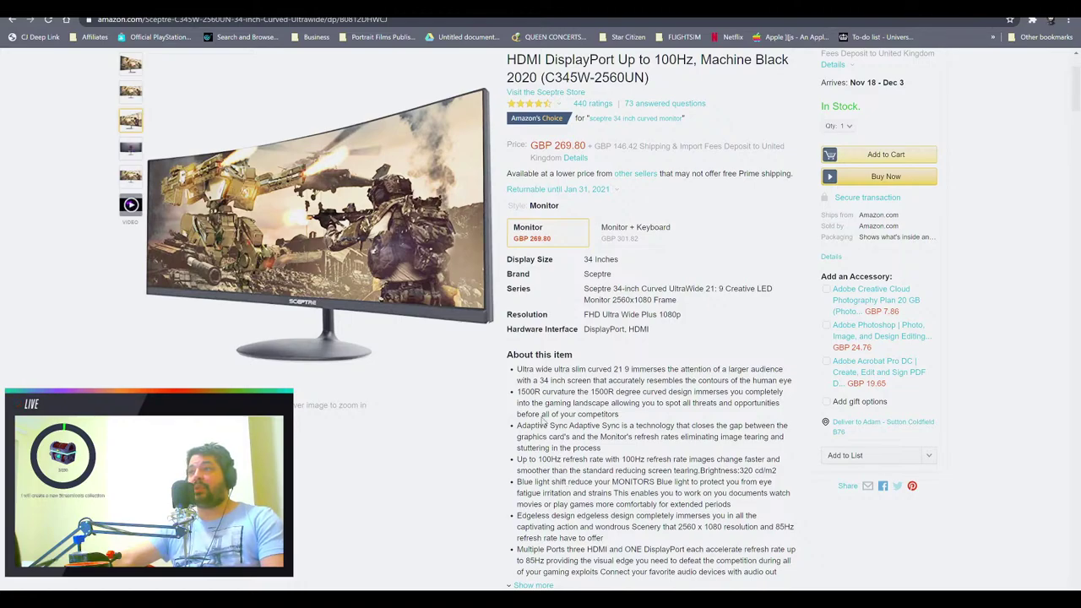
{"action": "scroll", "coordinate": [574, 437], "scroll_direction": "down", "scroll_amount": 2}
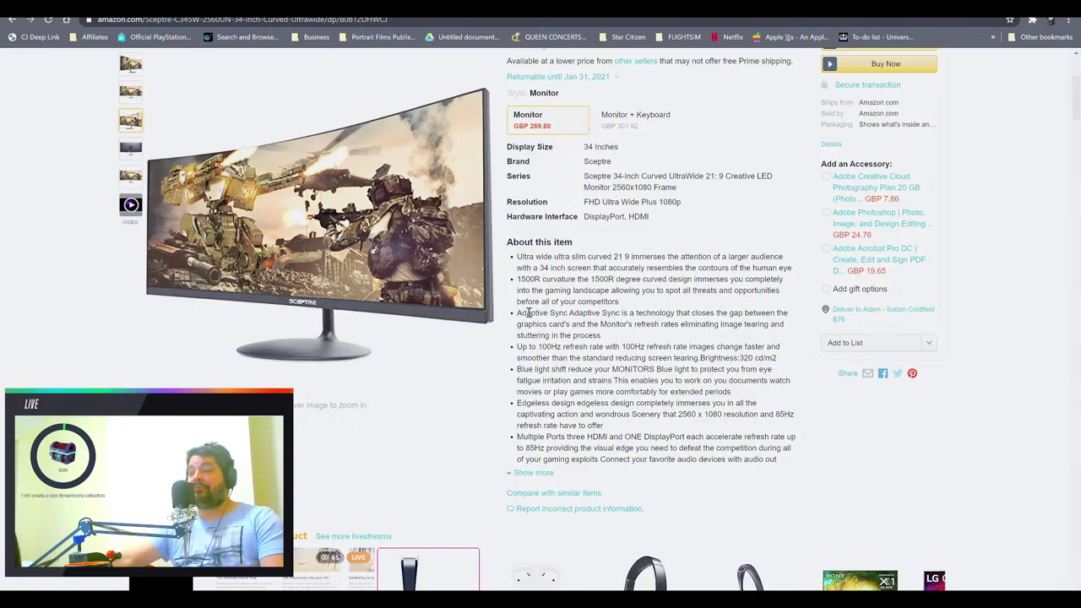
{"action": "scroll", "coordinate": [663, 475], "scroll_direction": "down", "scroll_amount": 8}
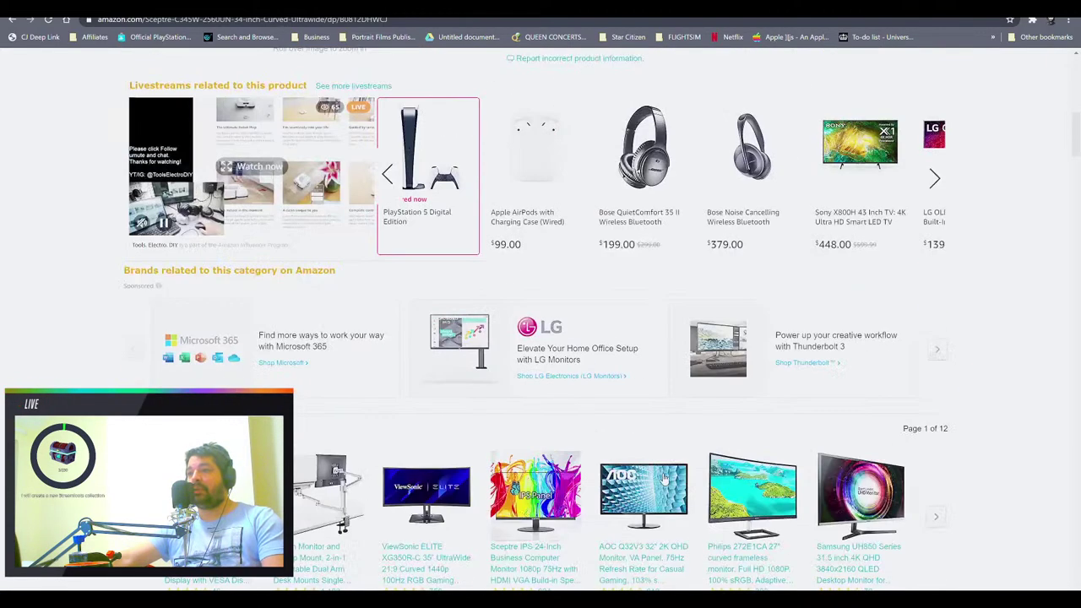
{"action": "scroll", "coordinate": [664, 478], "scroll_direction": "up", "scroll_amount": 5}
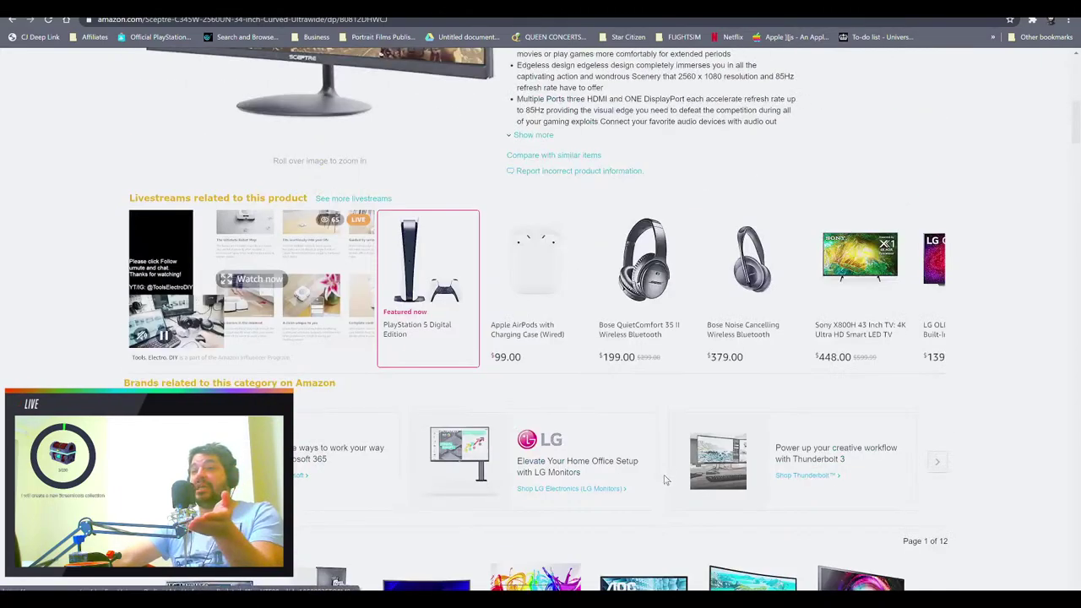
{"action": "scroll", "coordinate": [664, 478], "scroll_direction": "down", "scroll_amount": 3}
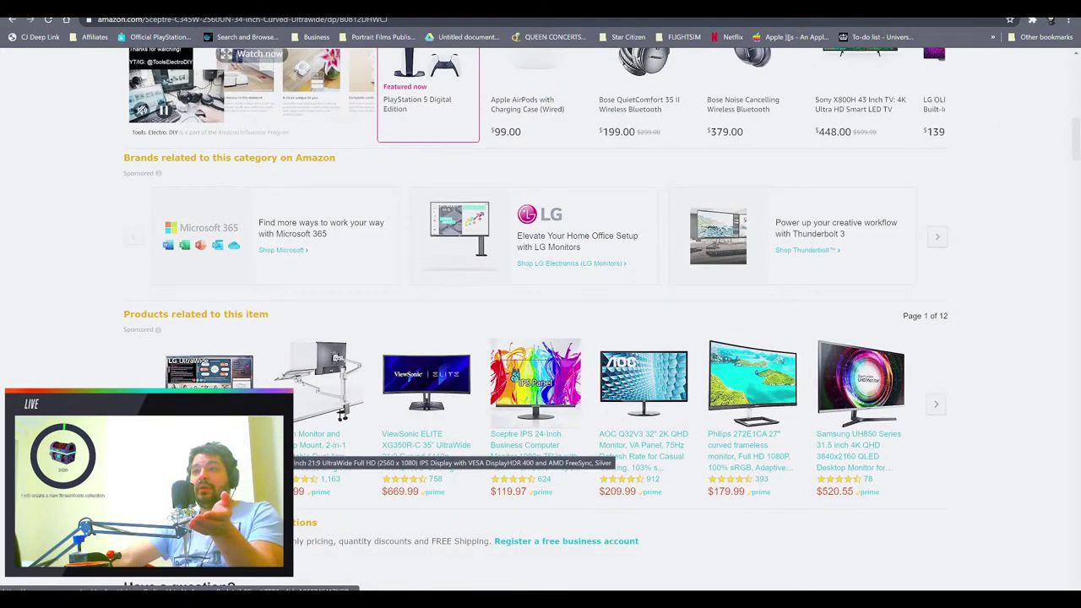
Open the listing of the LG 34WN650-W 34-inch UltraWide monitor from the related products and look through its specifications
{"action": "left_click", "coordinate": [568, 431]}
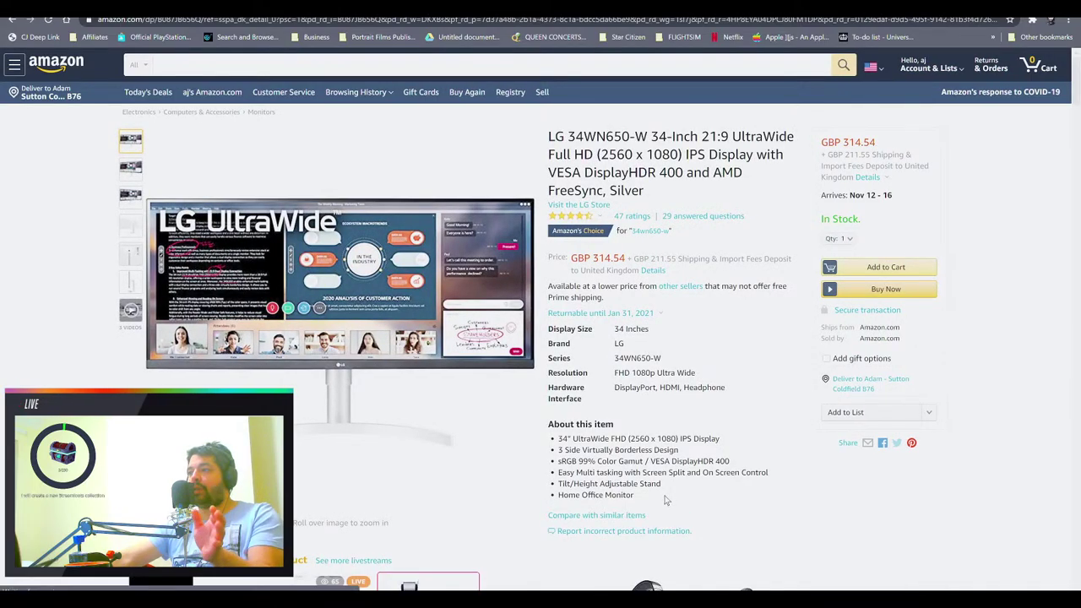
{"action": "scroll", "coordinate": [664, 500], "scroll_direction": "down", "scroll_amount": 10}
{"action": "scroll", "coordinate": [665, 500], "scroll_direction": "down", "scroll_amount": 9}
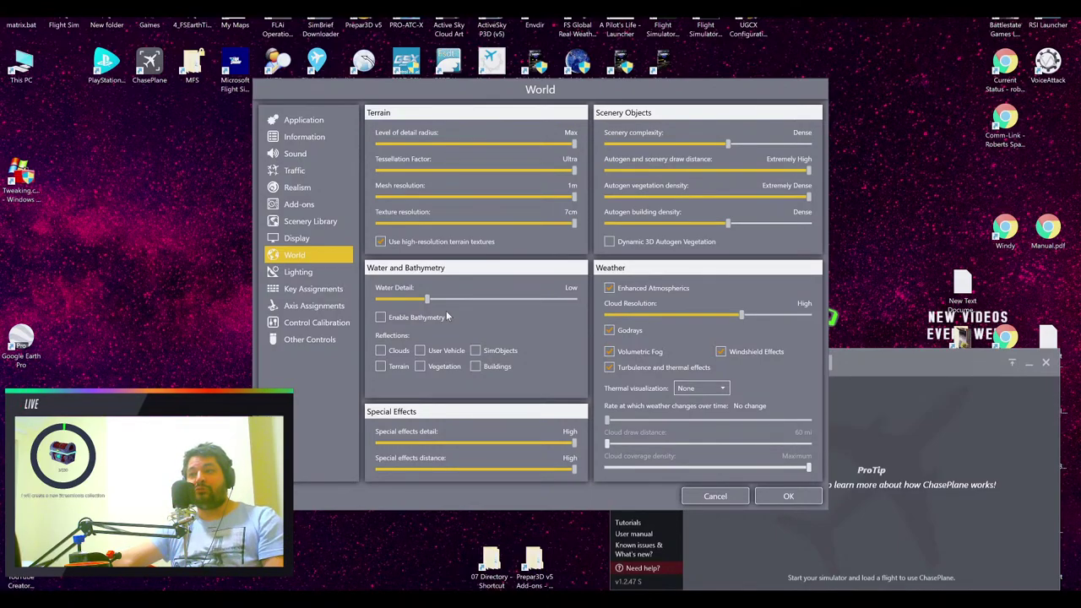
Switch to the Prepar3D options and examine the Display settings and the Lighting page's shadow types, including Terrain shadows
{"action": "left_click", "coordinate": [318, 239]}
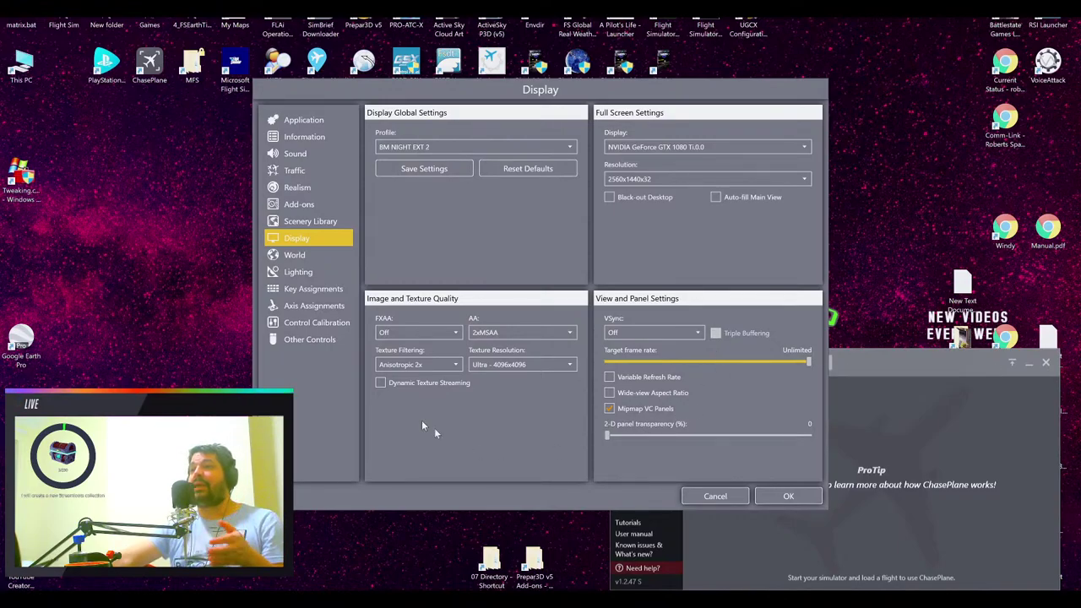
{"action": "left_click", "coordinate": [329, 289]}
{"action": "left_click", "coordinate": [335, 271]}
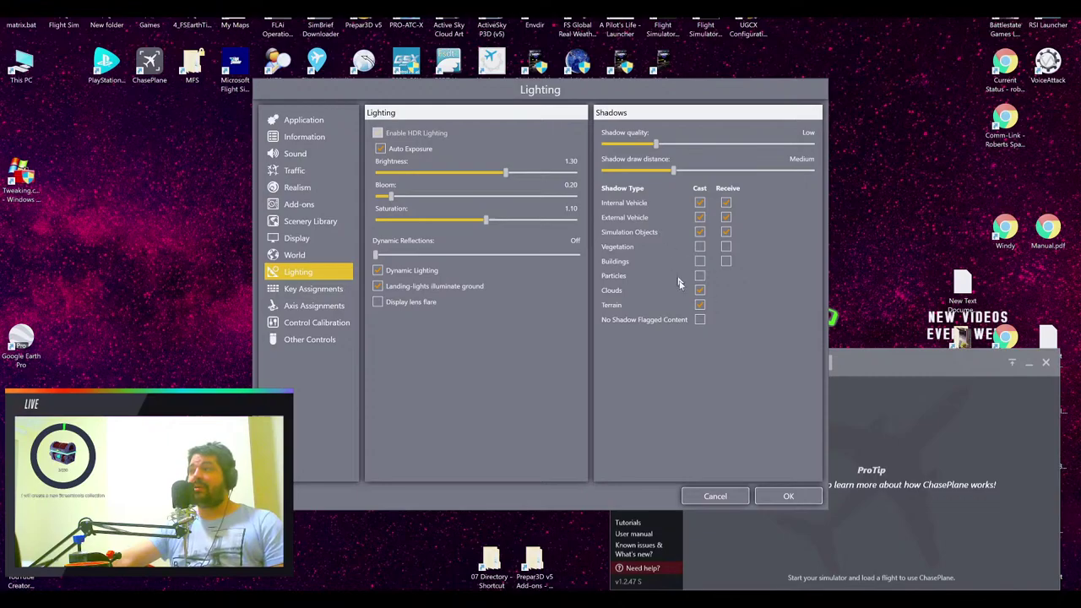
{"action": "left_click", "coordinate": [698, 307]}
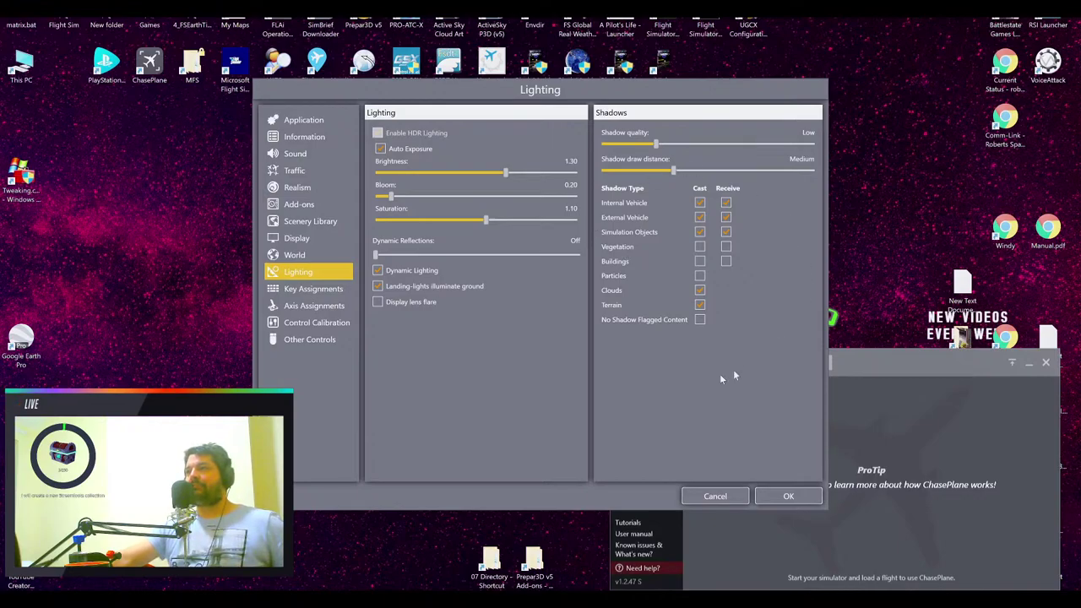
{"action": "left_click", "coordinate": [300, 237]}
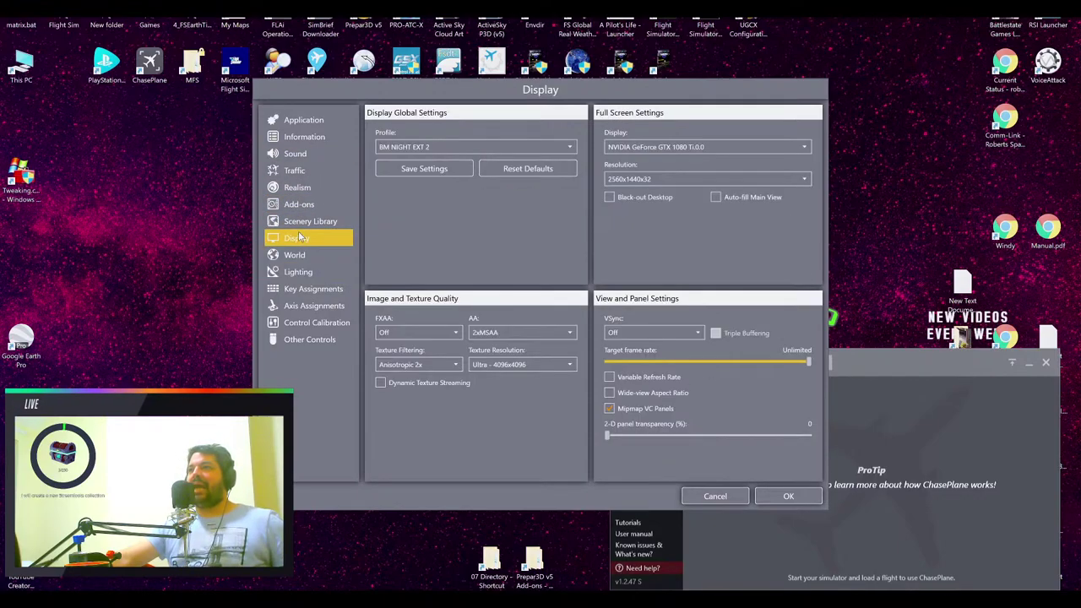
{"action": "left_click", "coordinate": [294, 272]}
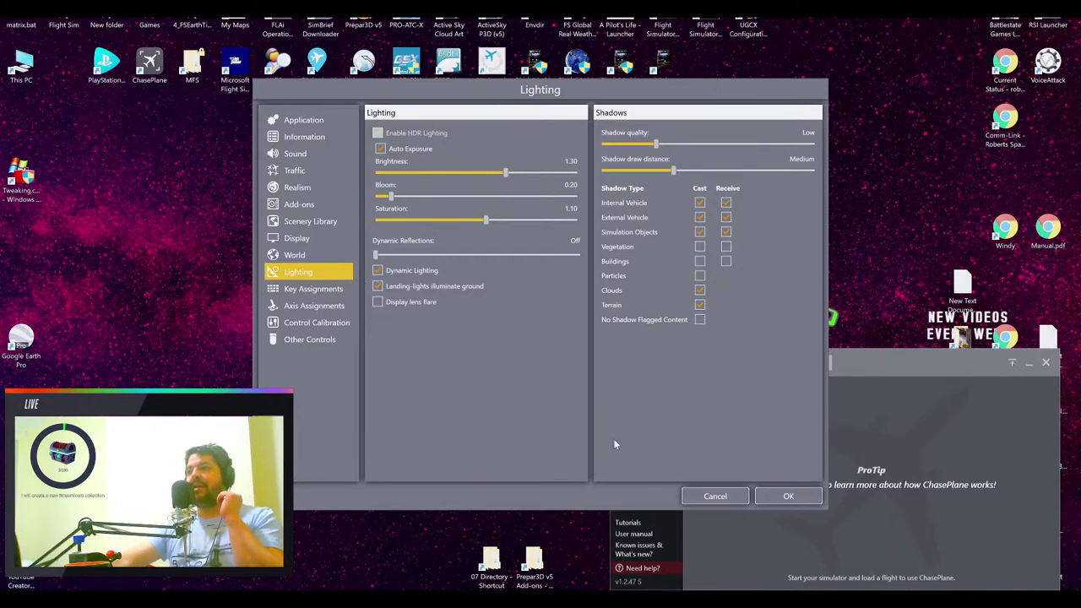
Close the options without saving and start the scenario with the F-22 Raptor at Birmingham (EGBB), Runway 33
{"action": "left_click", "coordinate": [687, 497]}
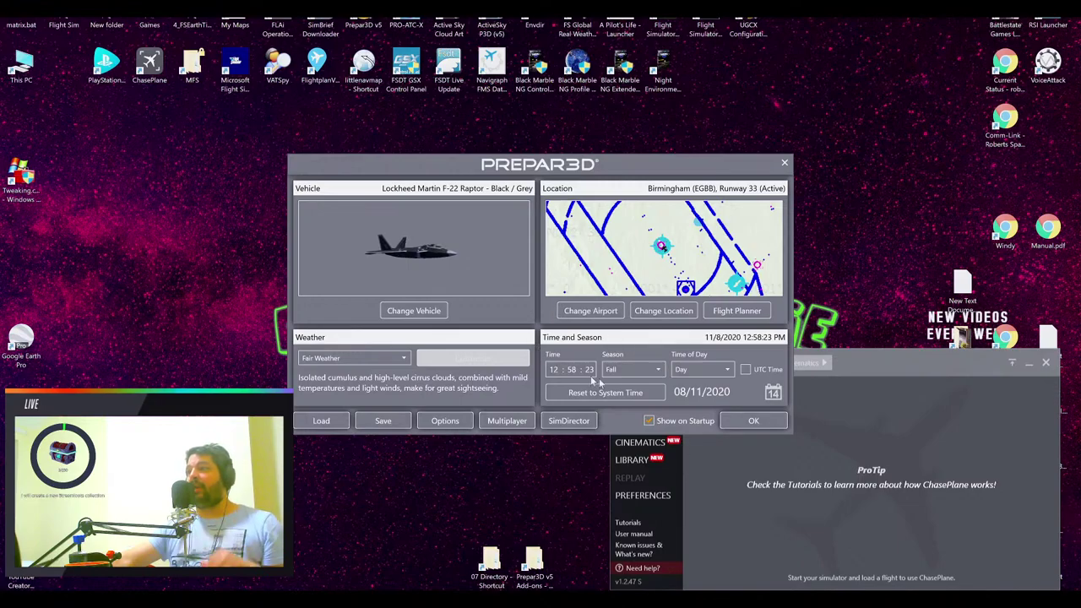
{"action": "left_click", "coordinate": [754, 422]}
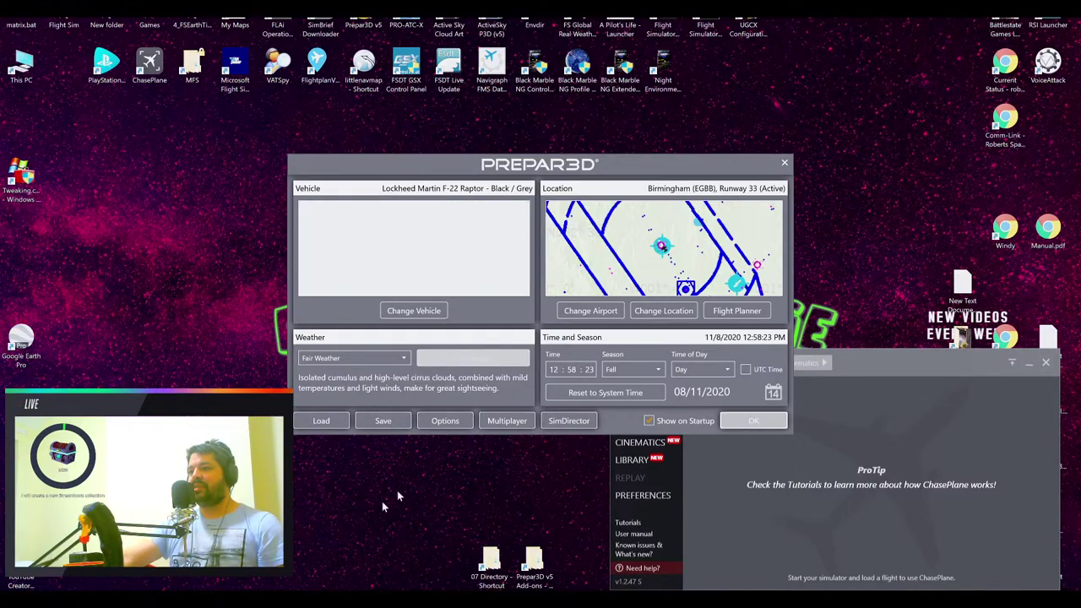
Open VolumetricClouds.cfg from the Prepar3D v5 roaming folder in Visual Studio Code and view its cloud-type parameters
{"action": "mouse_move", "coordinate": [265, 585]}
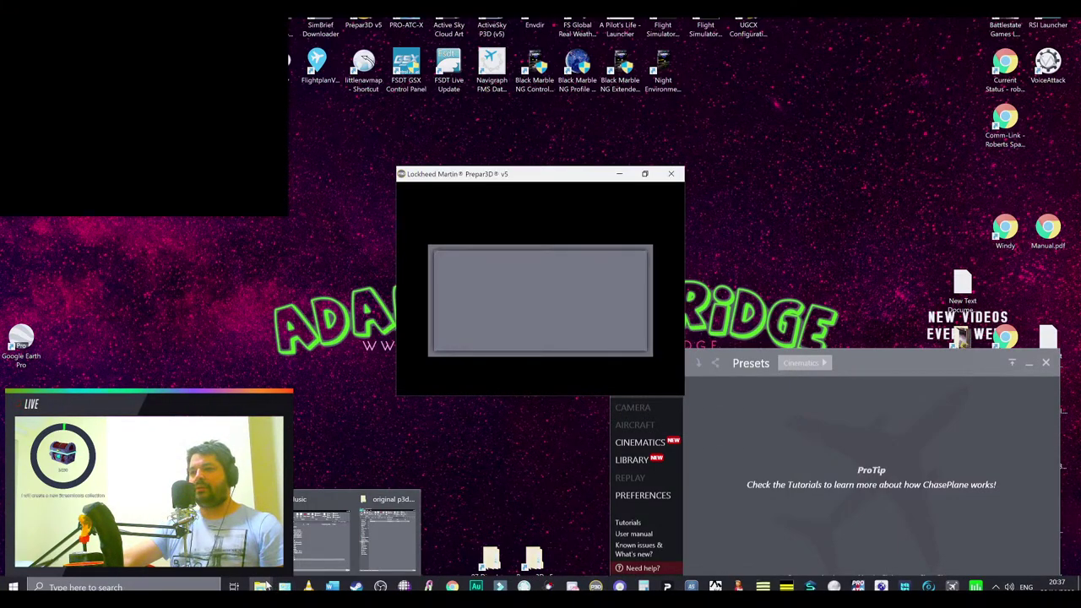
{"action": "left_click", "coordinate": [387, 532]}
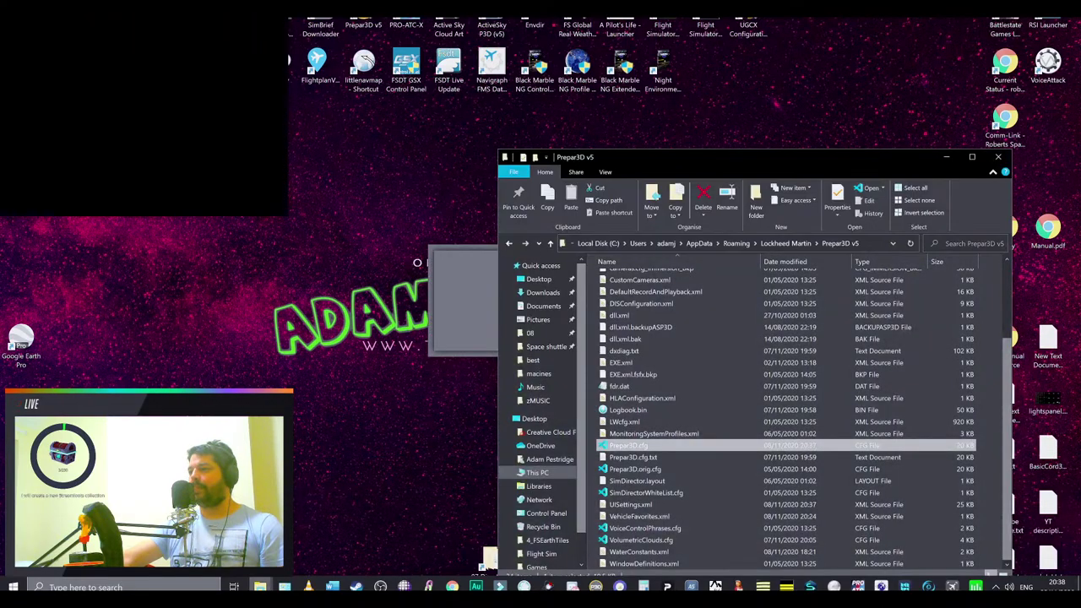
{"action": "double_click", "coordinate": [640, 539]}
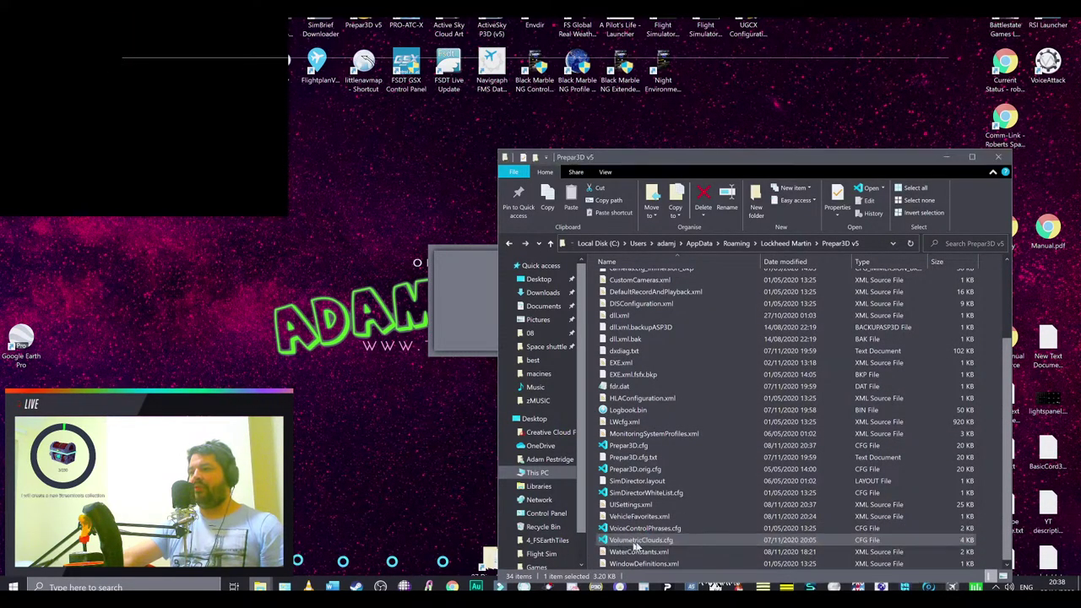
{"action": "scroll", "coordinate": [504, 402], "scroll_direction": "down", "scroll_amount": 20}
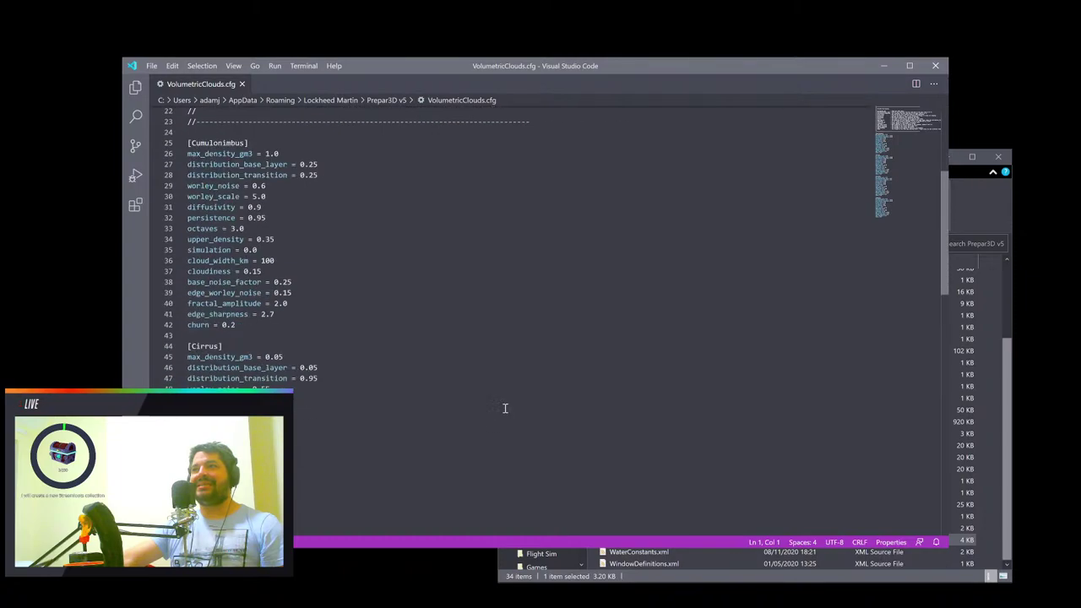
Close VolumetricClouds.cfg in Visual Studio Code and minimize the Prepar3D v5 folder window
{"action": "left_click", "coordinate": [937, 65]}
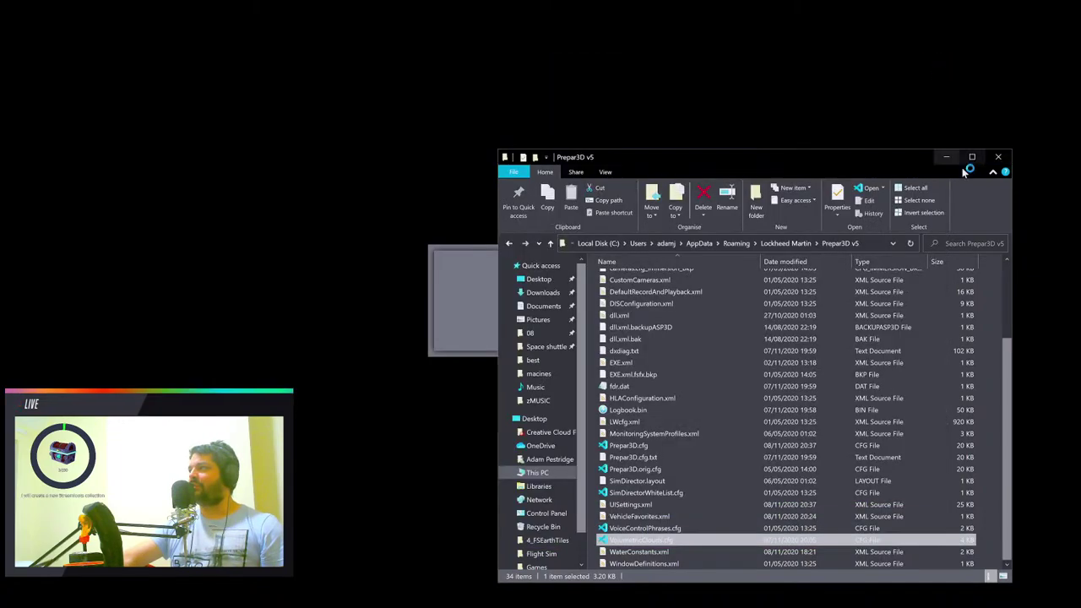
{"action": "left_click", "coordinate": [947, 159]}
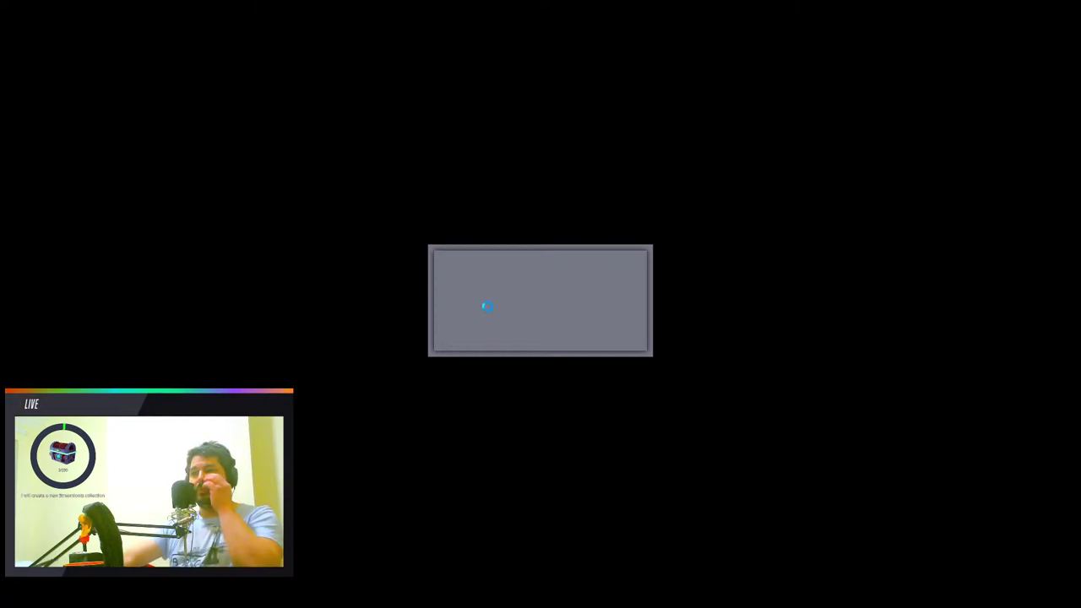
{"action": "mouse_move", "coordinate": [596, 586]}
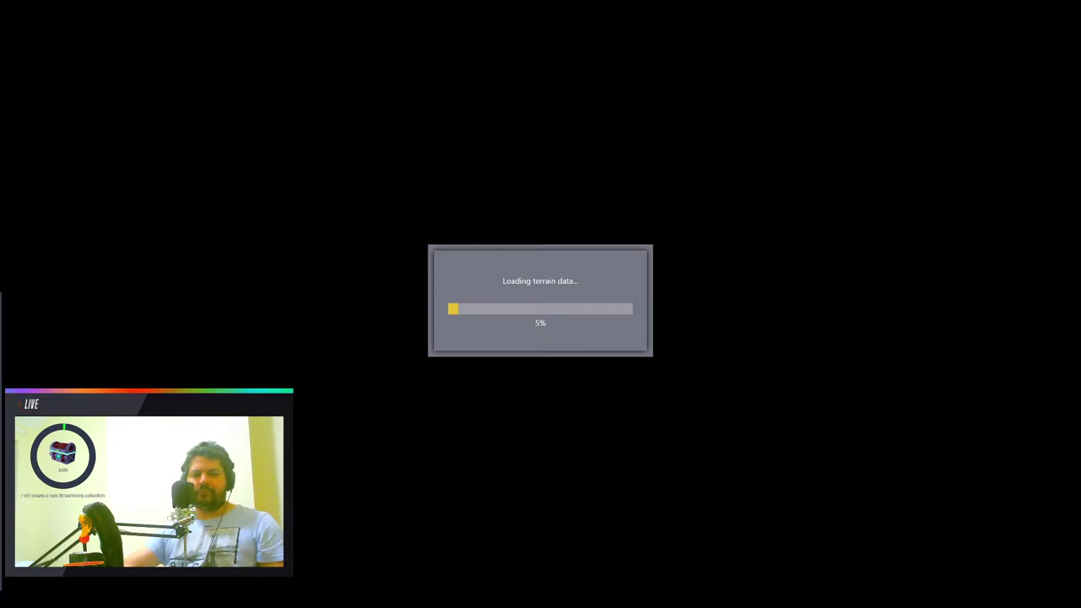
Switch to Discord, open the free-flight-sim-assets channel and look back through its posts to the channel's start
{"action": "left_click", "coordinate": [83, 583]}
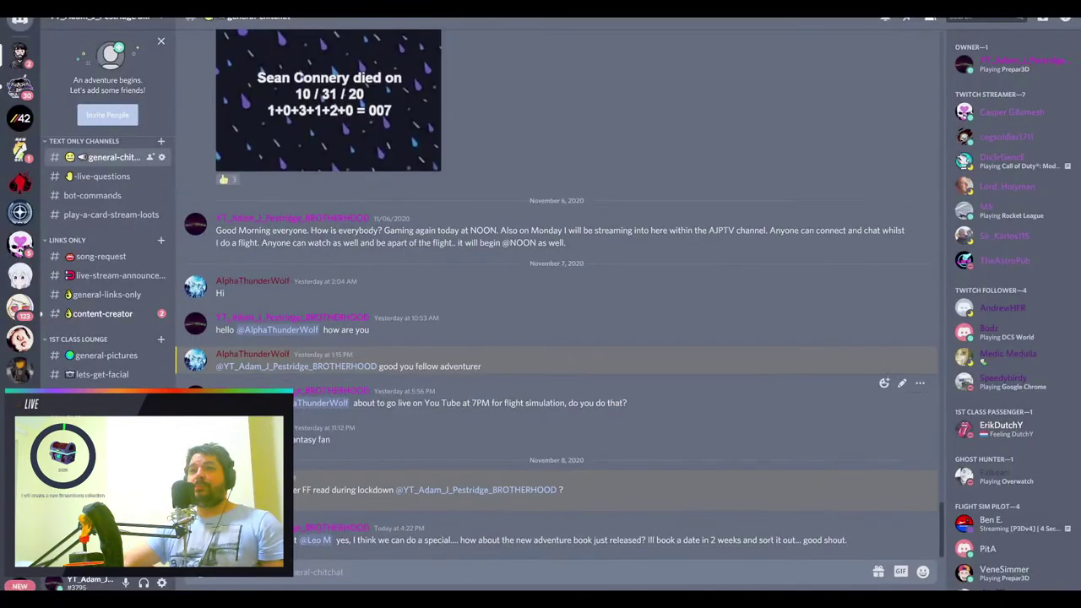
{"action": "scroll", "coordinate": [107, 253], "scroll_direction": "down", "scroll_amount": 5}
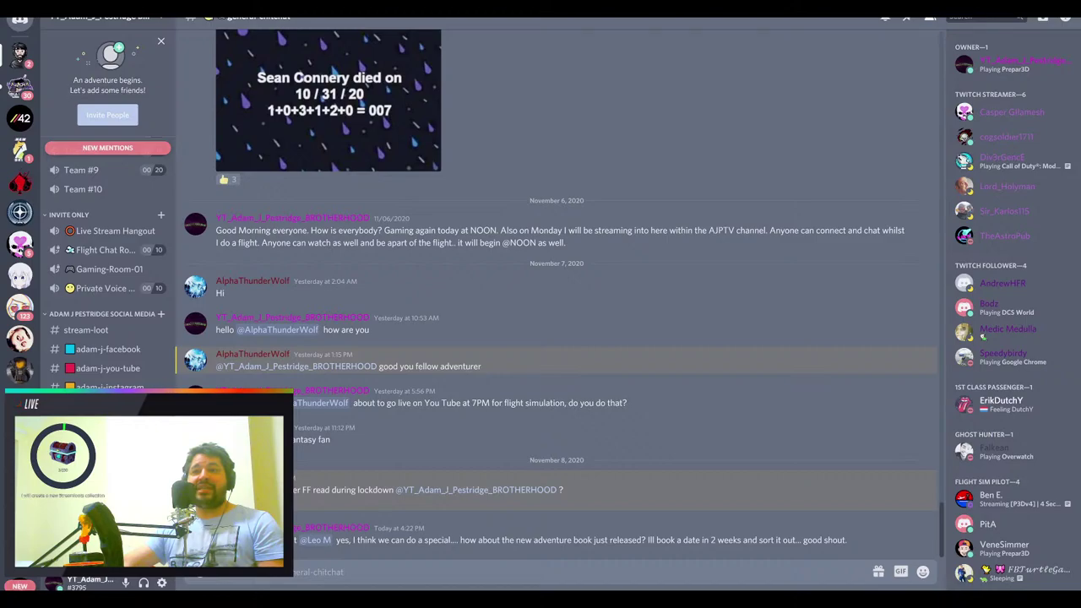
{"action": "key", "text": "alt+Down"}
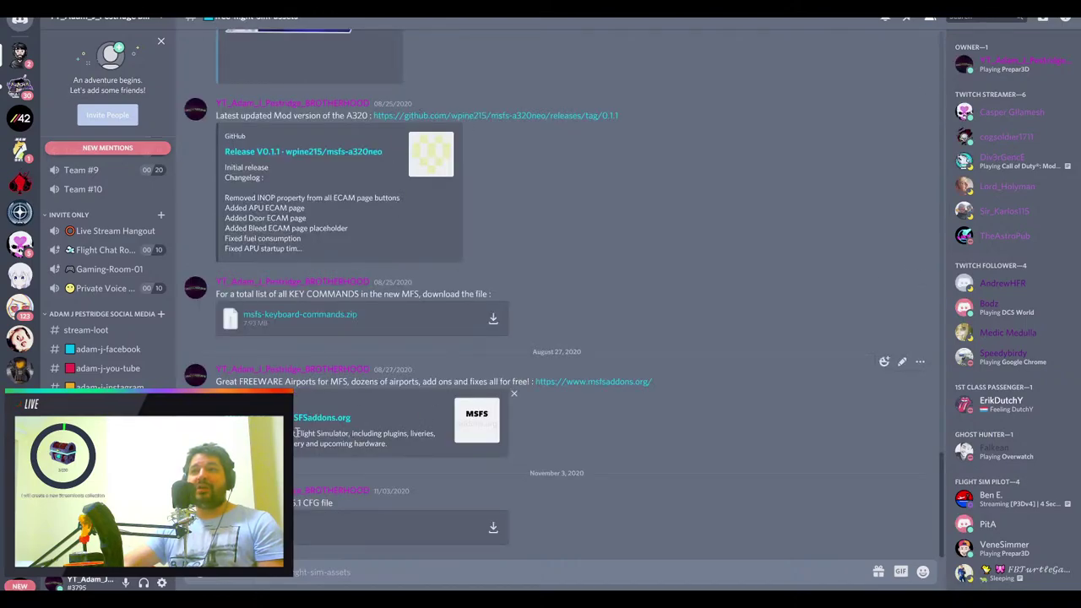
{"action": "scroll", "coordinate": [388, 397], "scroll_direction": "up", "scroll_amount": 10}
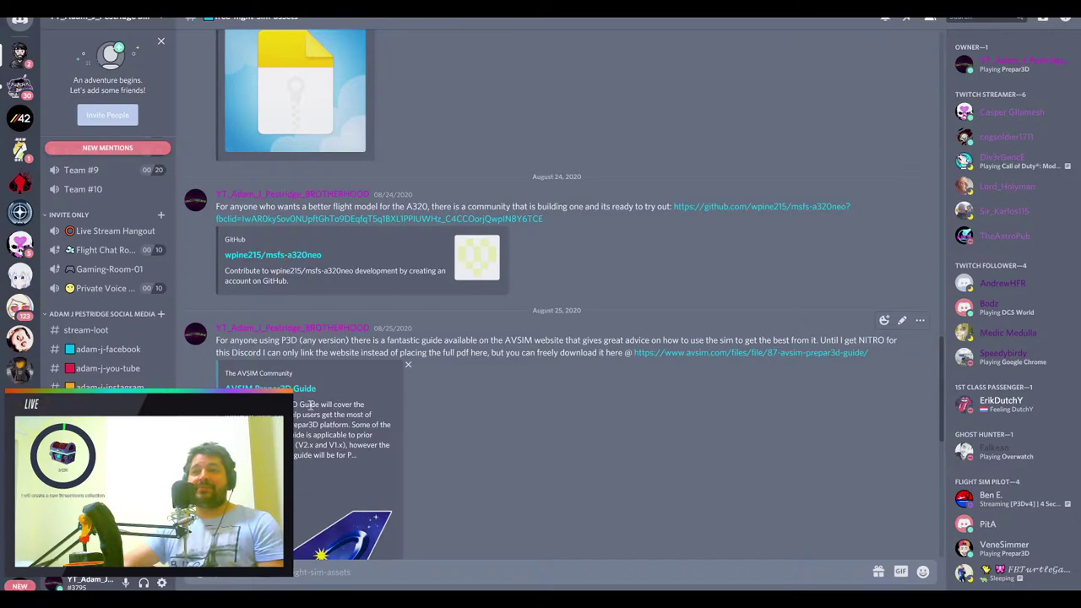
{"action": "scroll", "coordinate": [314, 403], "scroll_direction": "up", "scroll_amount": 5}
{"action": "scroll", "coordinate": [313, 403], "scroll_direction": "up", "scroll_amount": 15}
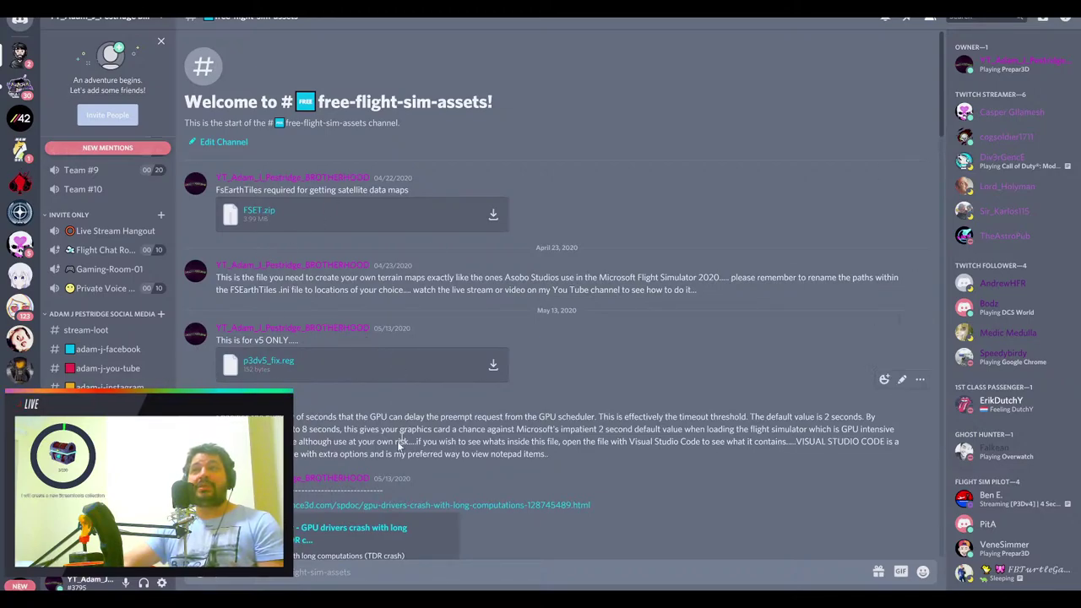
Open the flight-sim-help channel from the server's Support Area
{"action": "scroll", "coordinate": [108, 270], "scroll_direction": "up", "scroll_amount": 5}
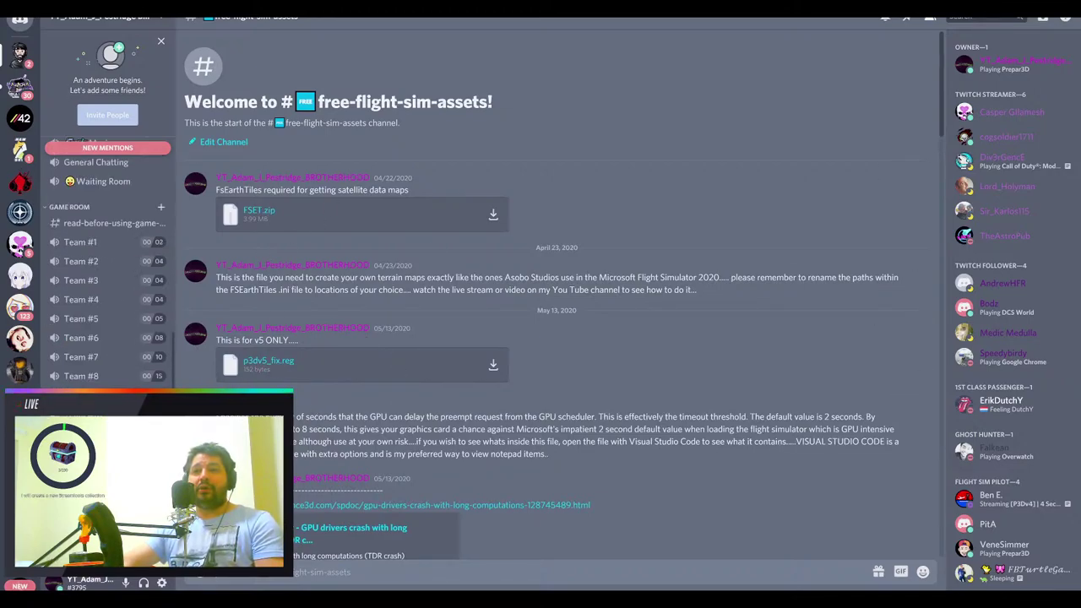
{"action": "scroll", "coordinate": [107, 270], "scroll_direction": "down", "scroll_amount": 3}
{"action": "scroll", "coordinate": [107, 271], "scroll_direction": "up", "scroll_amount": 5}
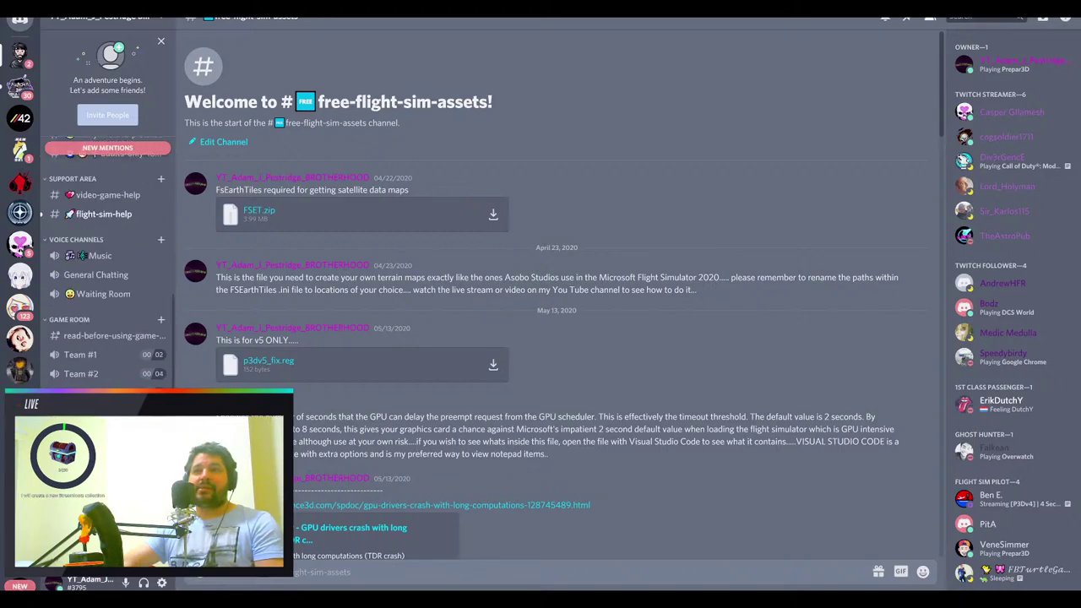
{"action": "scroll", "coordinate": [125, 332], "scroll_direction": "up", "scroll_amount": 3}
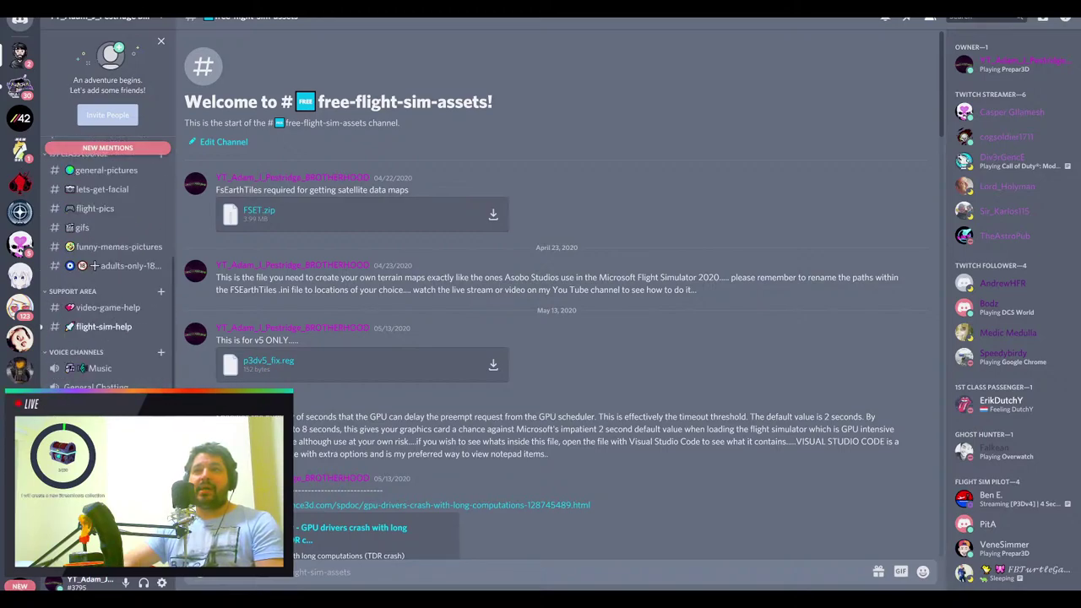
{"action": "left_click", "coordinate": [104, 327]}
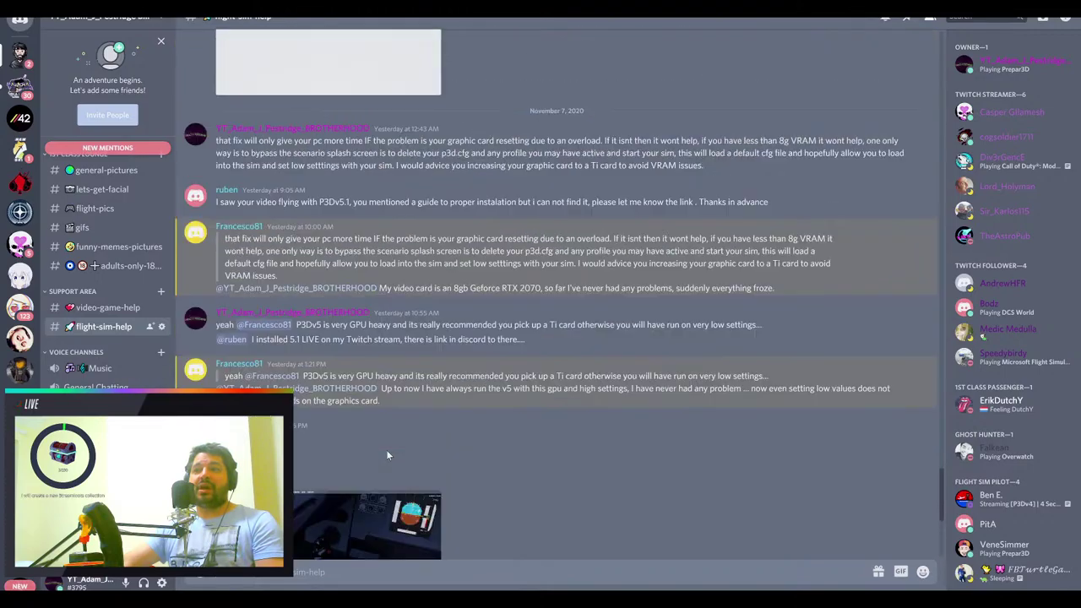
Read through the flight-sim-help messages on Prepar3D v5.1 problems, graphics card limits and suggested fixes
{"action": "scroll", "coordinate": [386, 454], "scroll_direction": "up", "scroll_amount": 5}
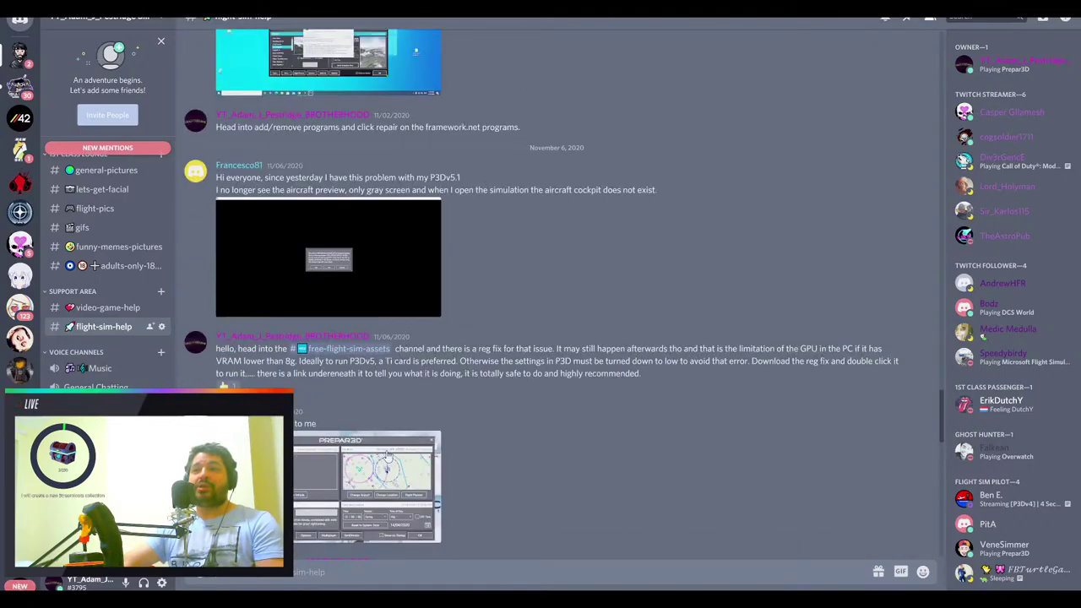
{"action": "scroll", "coordinate": [387, 454], "scroll_direction": "up", "scroll_amount": 15}
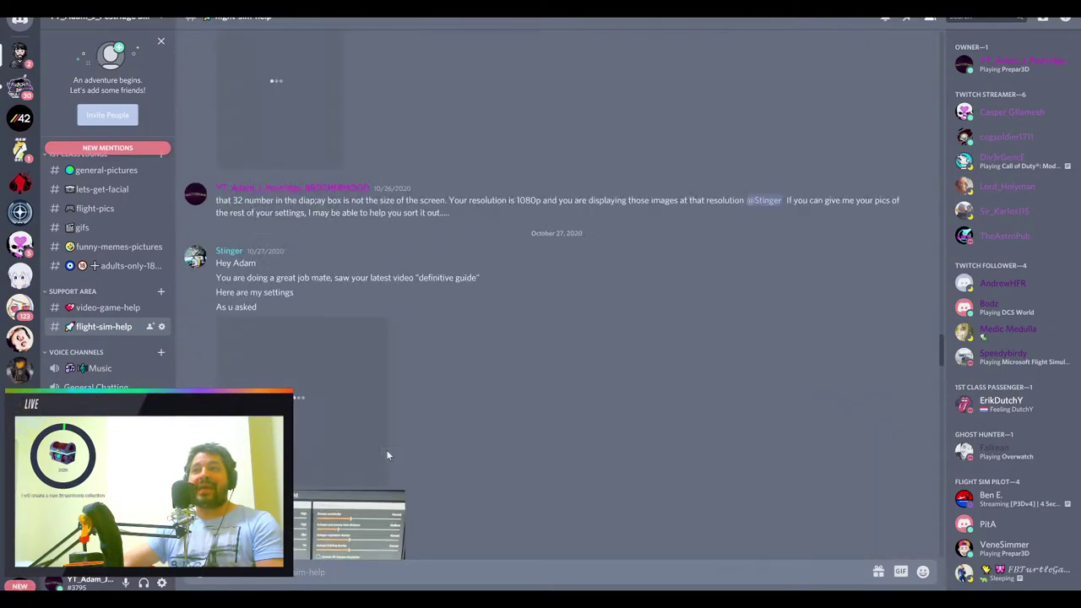
{"action": "scroll", "coordinate": [386, 449], "scroll_direction": "down", "scroll_amount": 10}
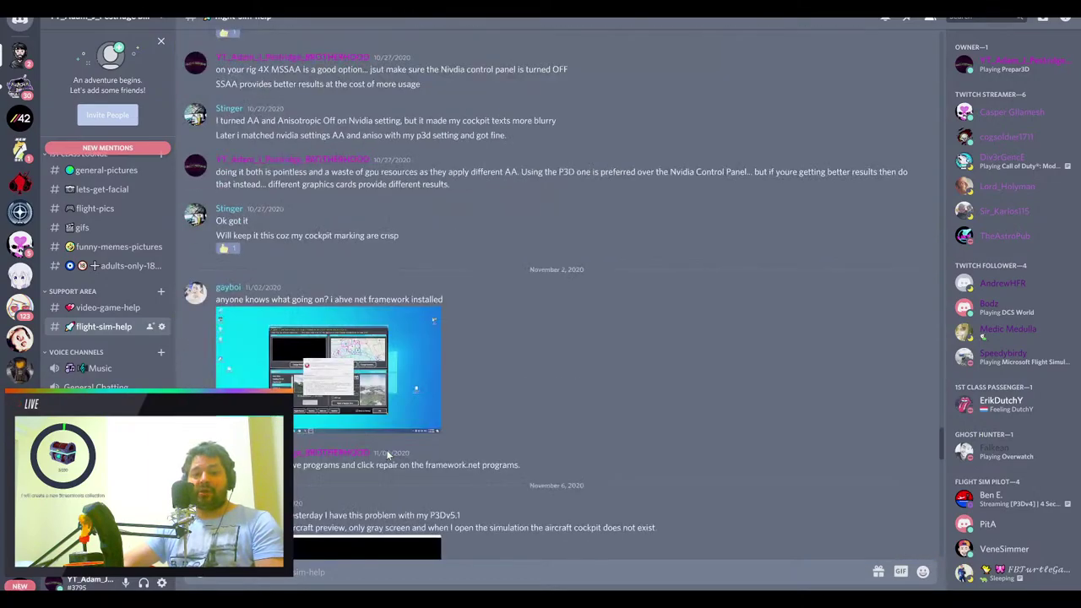
{"action": "scroll", "coordinate": [388, 454], "scroll_direction": "down", "scroll_amount": 10}
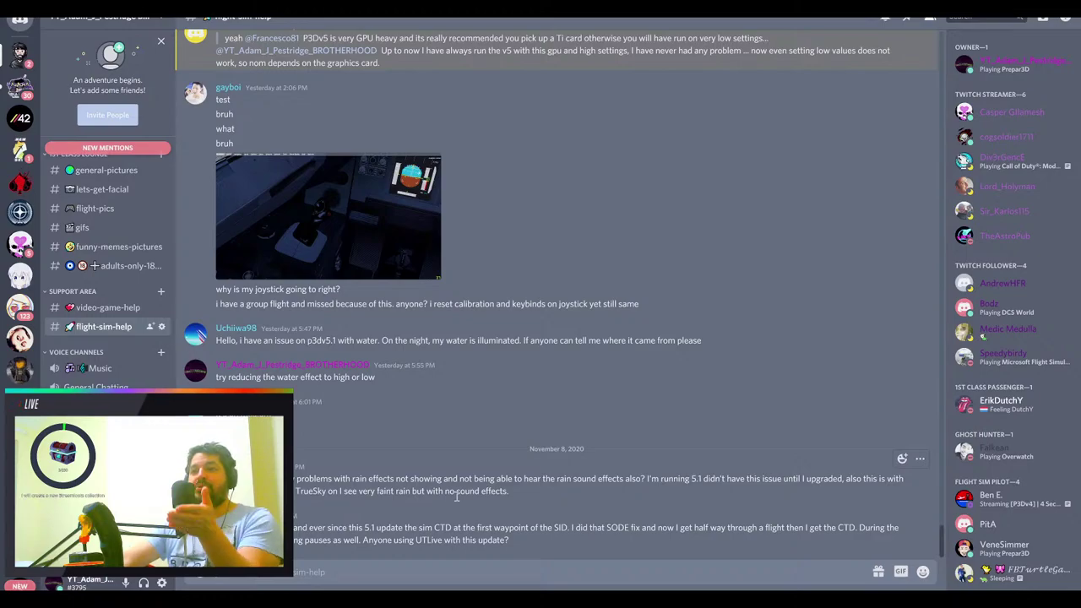
{"action": "scroll", "coordinate": [456, 497], "scroll_direction": "up", "scroll_amount": 10}
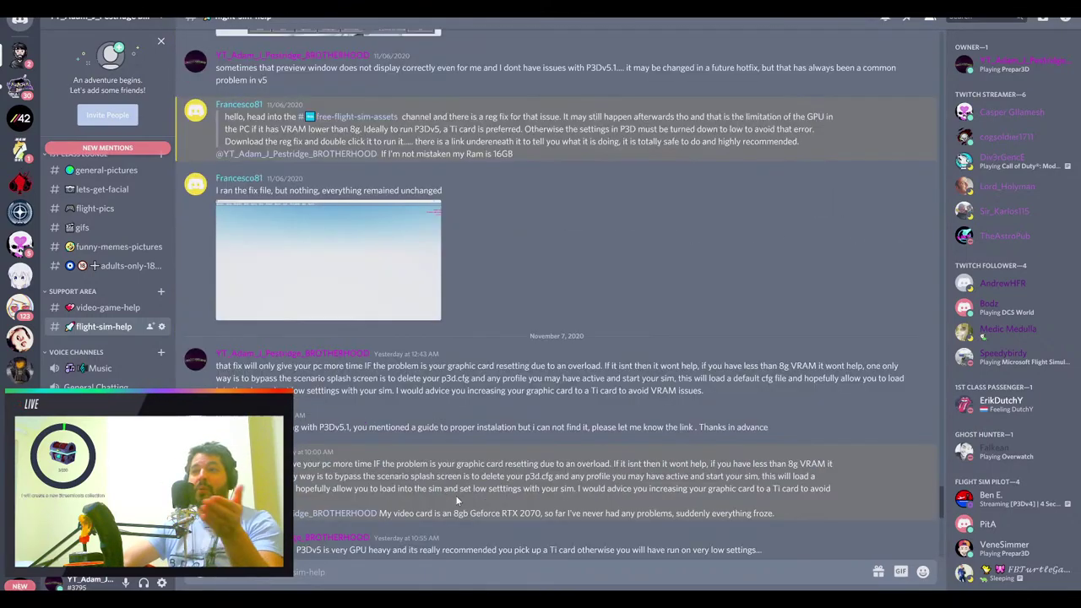
{"action": "scroll", "coordinate": [455, 494], "scroll_direction": "down", "scroll_amount": 5}
{"action": "scroll", "coordinate": [455, 495], "scroll_direction": "up", "scroll_amount": 6}
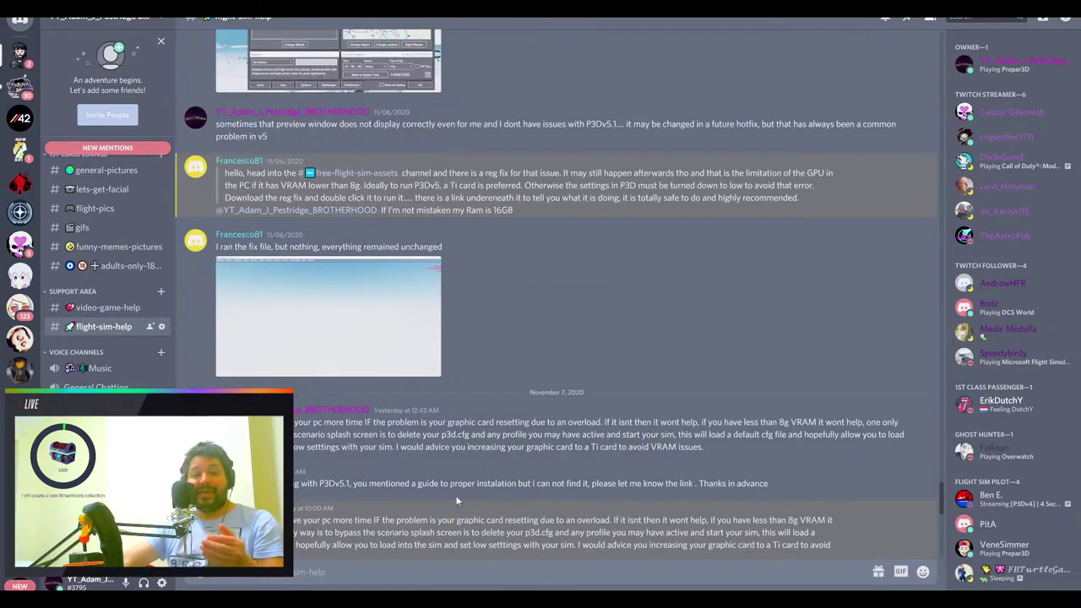
{"action": "scroll", "coordinate": [455, 495], "scroll_direction": "up", "scroll_amount": 10}
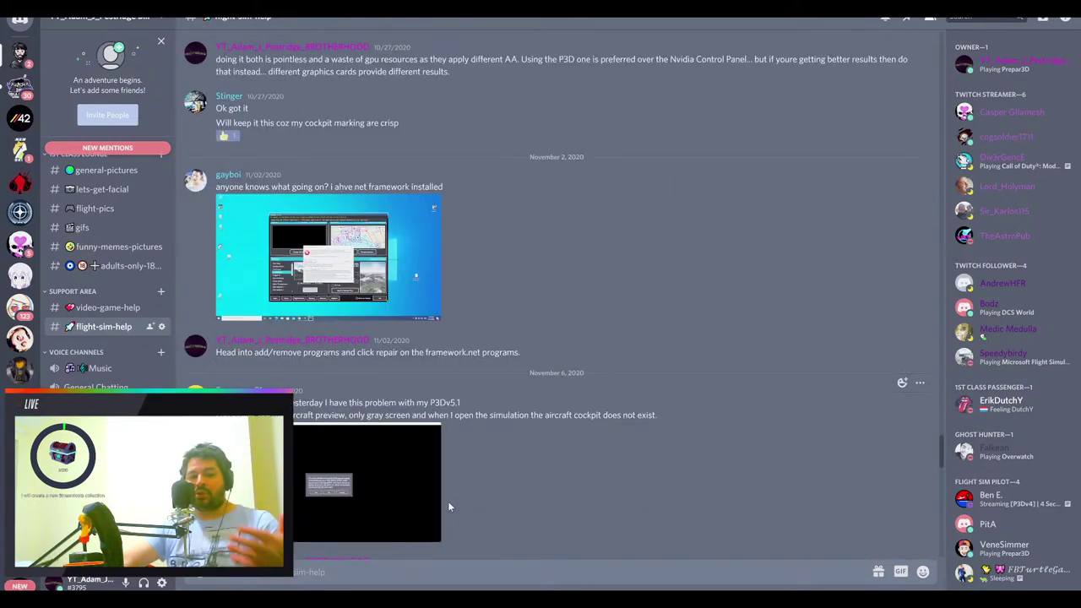
{"action": "scroll", "coordinate": [449, 461], "scroll_direction": "down", "scroll_amount": 8}
{"action": "scroll", "coordinate": [450, 465], "scroll_direction": "down", "scroll_amount": 5}
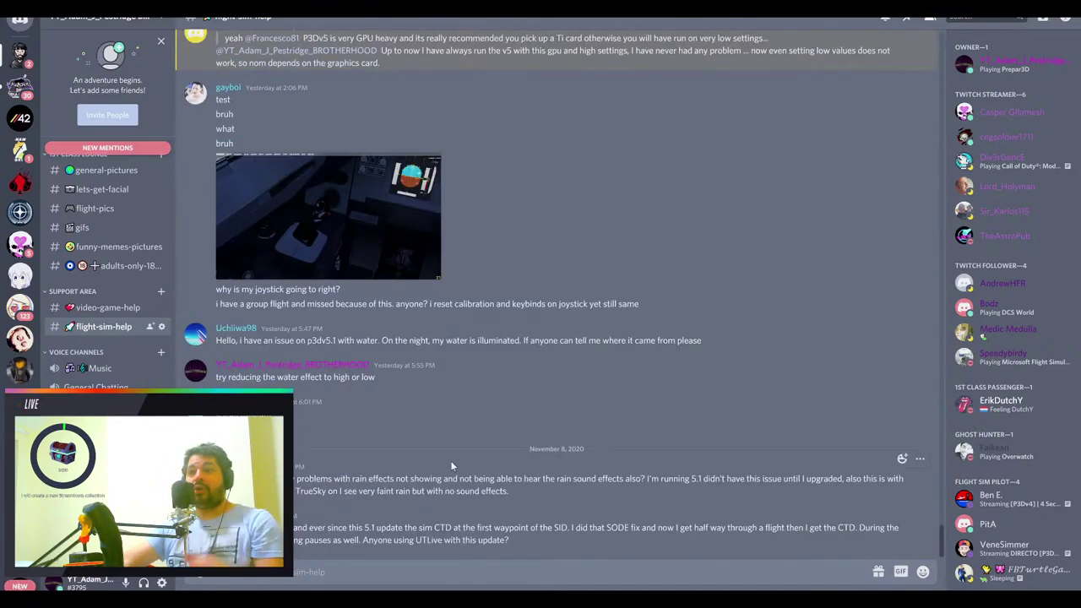
Open the general-chitchat channel, look over its earlier November posts, and switch back to the loading Prepar3D scenario
{"action": "scroll", "coordinate": [117, 281], "scroll_direction": "up", "scroll_amount": 6}
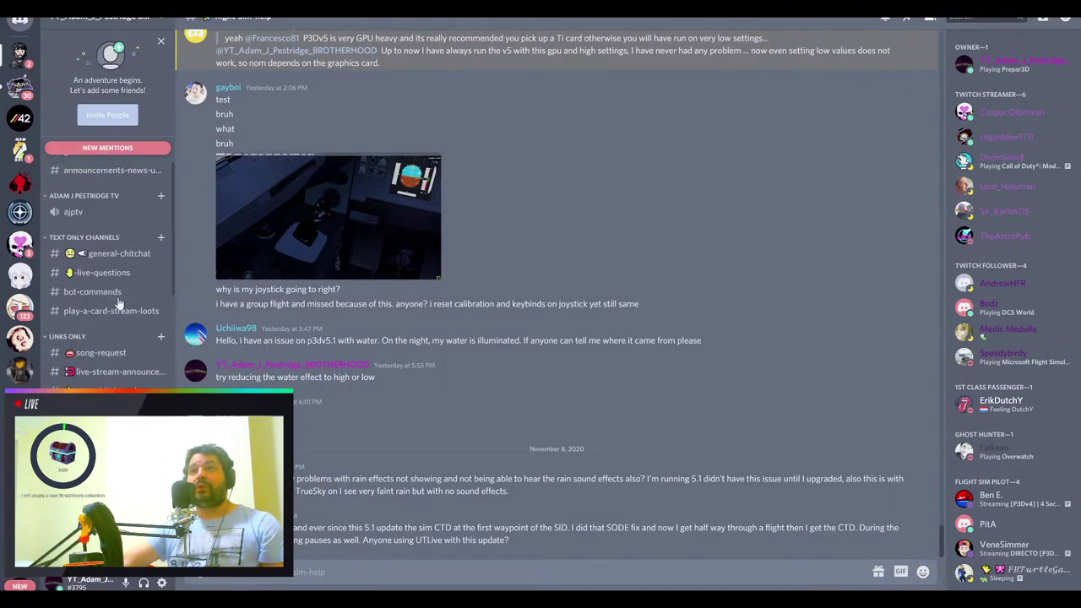
{"action": "left_click", "coordinate": [111, 255]}
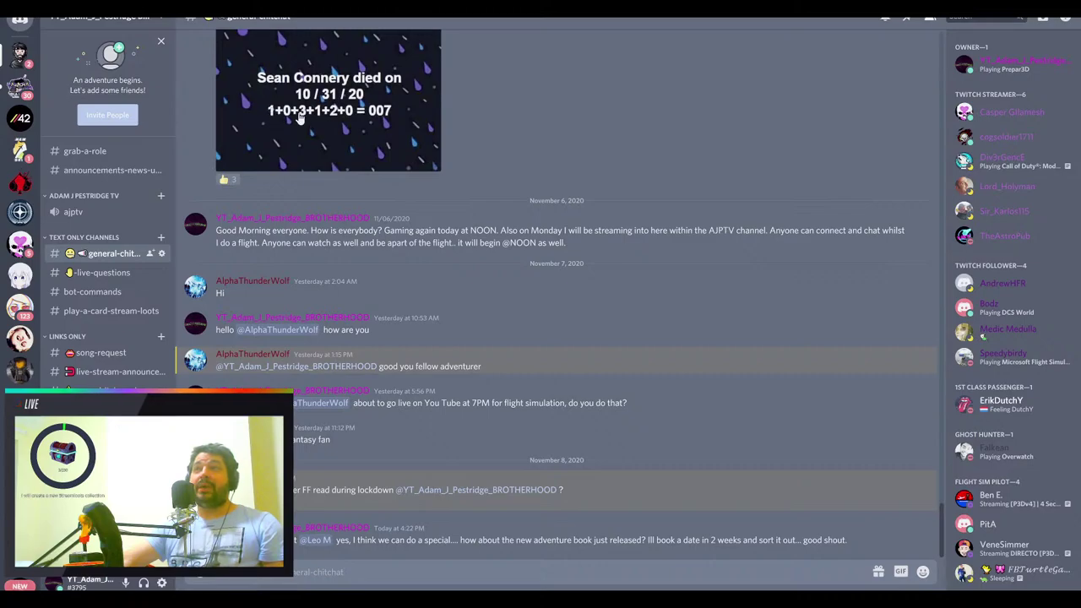
{"action": "scroll", "coordinate": [299, 118], "scroll_direction": "up", "scroll_amount": 3}
{"action": "scroll", "coordinate": [279, 253], "scroll_direction": "up", "scroll_amount": 3}
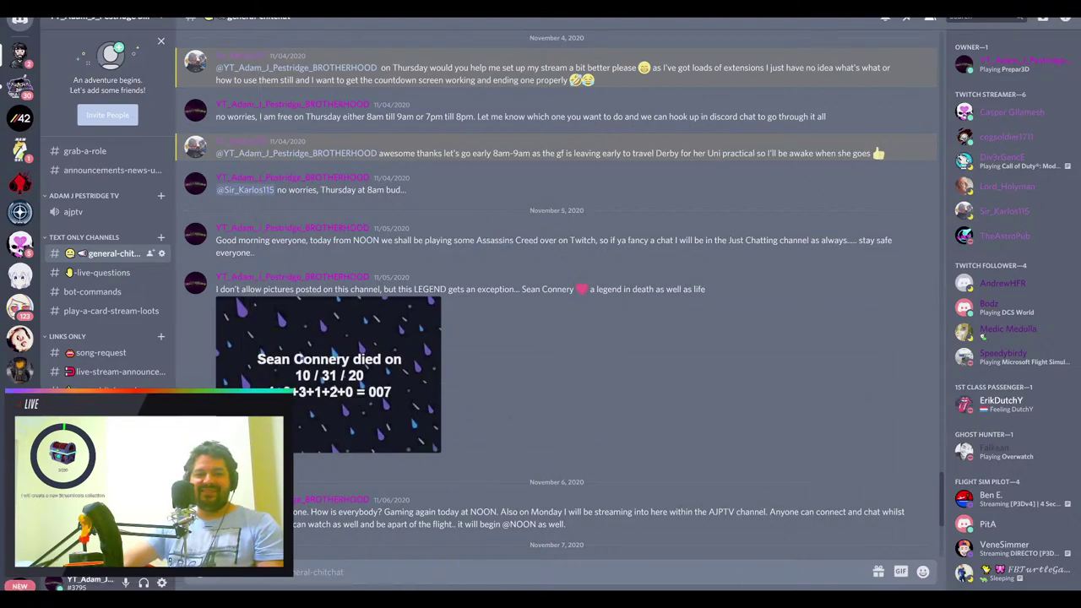
{"action": "key", "text": "alt+Tab"}
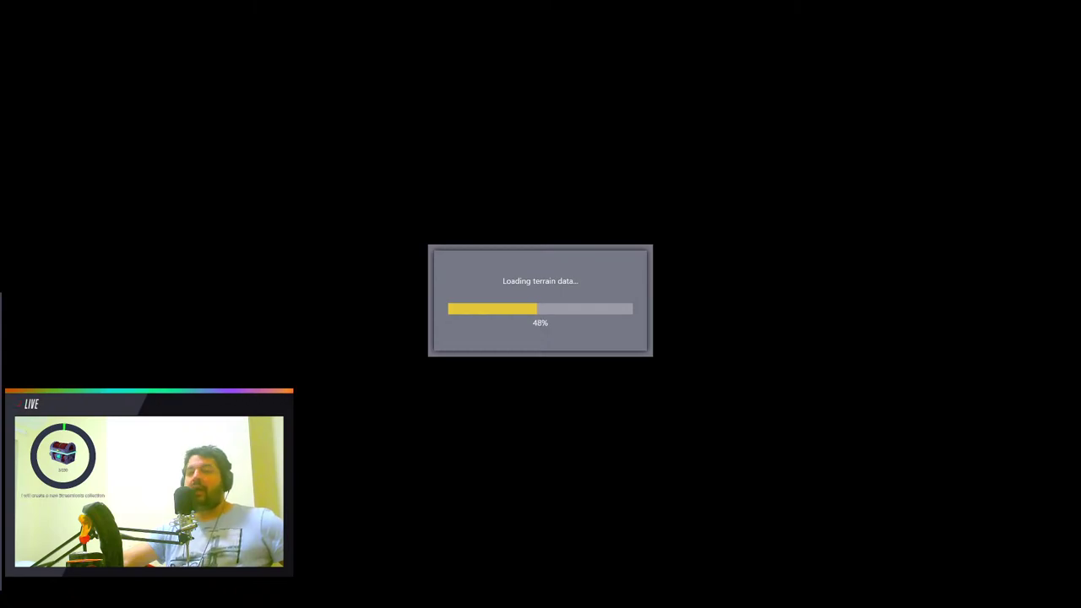
Switch to File Explorer, open the P3Dv5 folder inside Videos and select the ModelConverterX_130 folder
{"action": "mouse_move", "coordinate": [300, 583]}
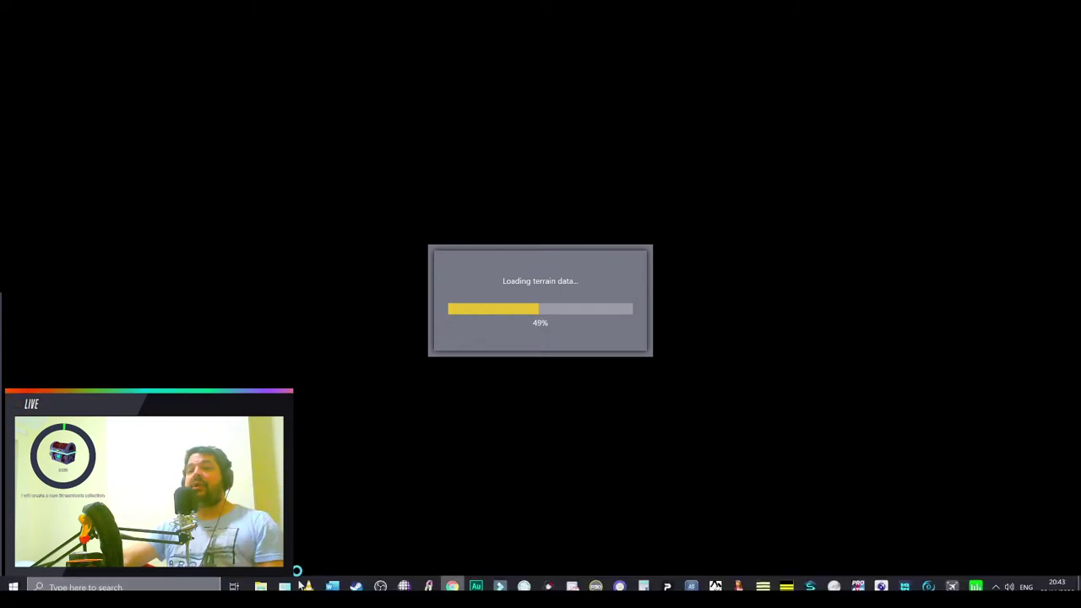
{"action": "mouse_move", "coordinate": [261, 586]}
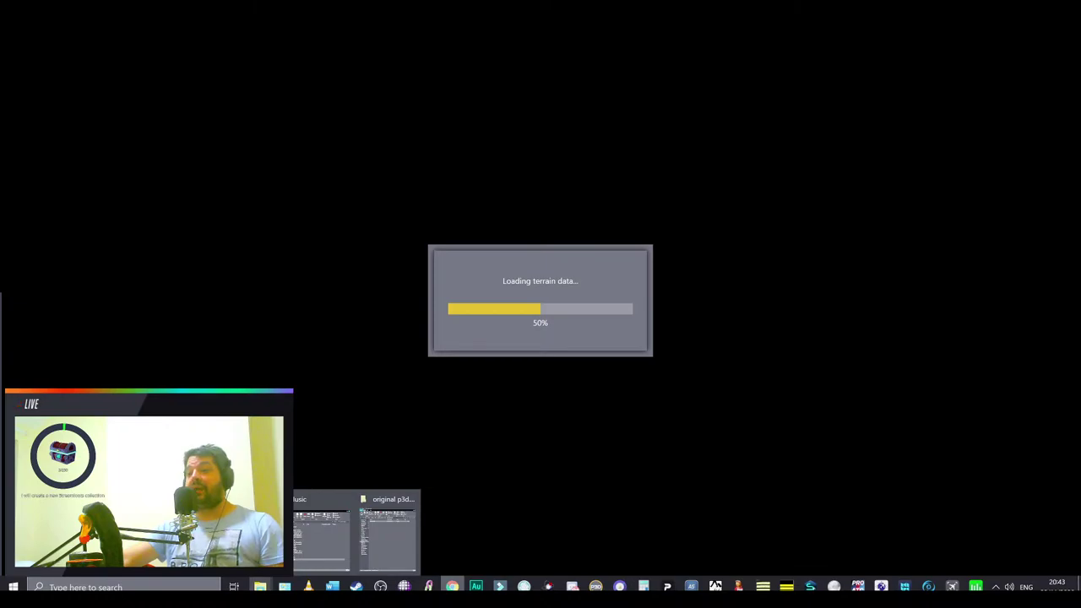
{"action": "left_click", "coordinate": [321, 527]}
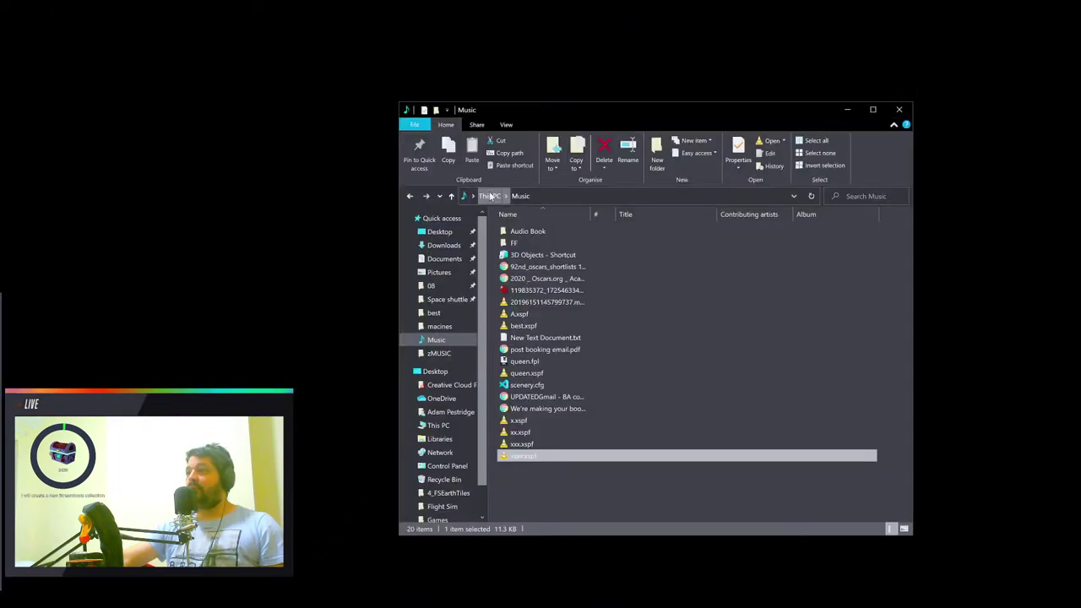
{"action": "left_click", "coordinate": [490, 196]}
{"action": "double_click", "coordinate": [558, 329]}
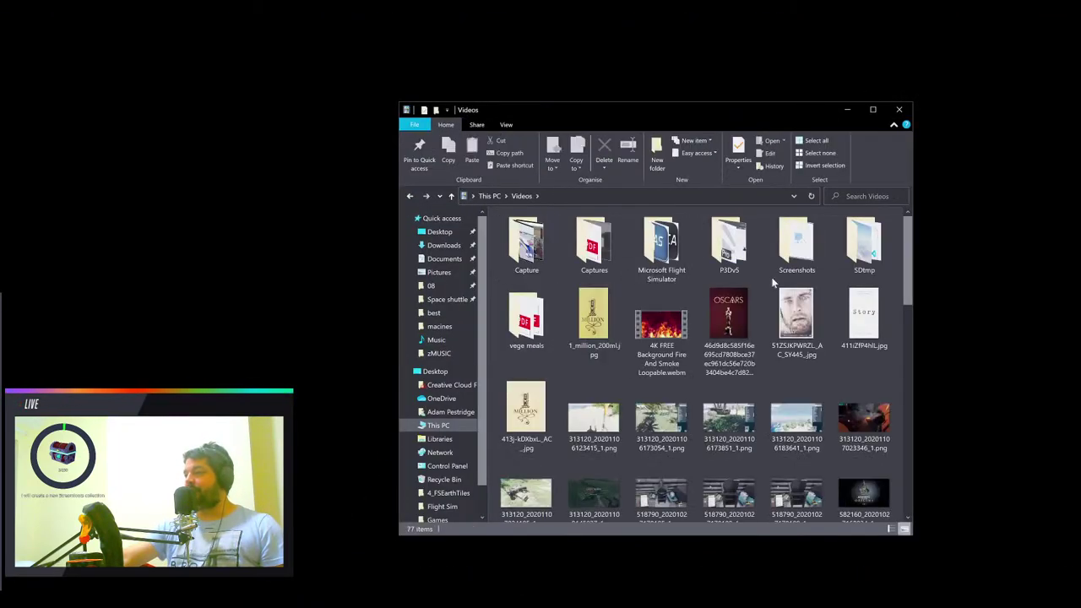
{"action": "double_click", "coordinate": [729, 238]}
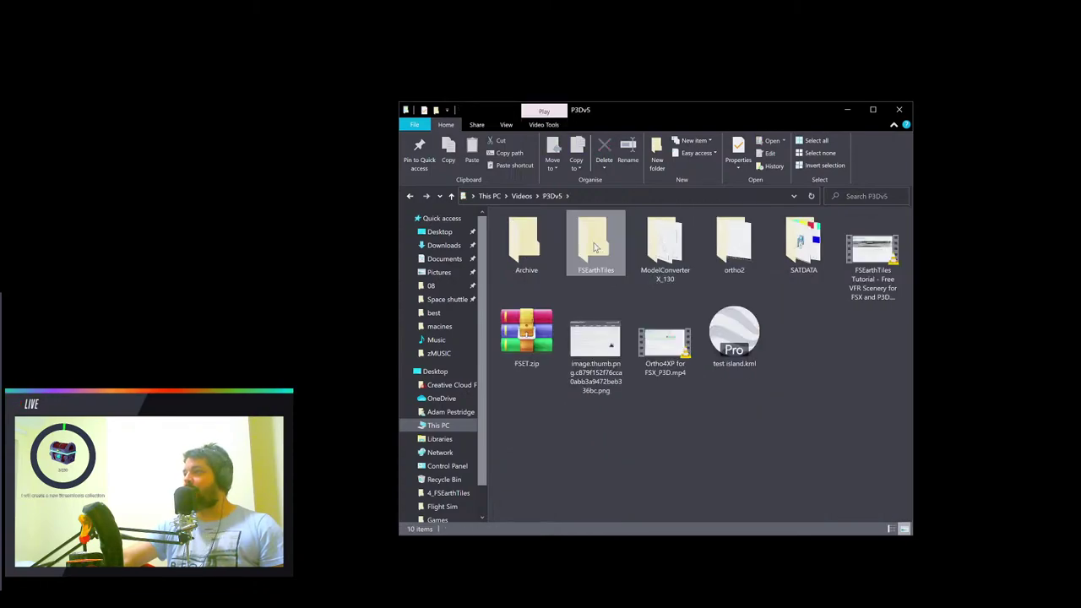
{"action": "left_click", "coordinate": [655, 282]}
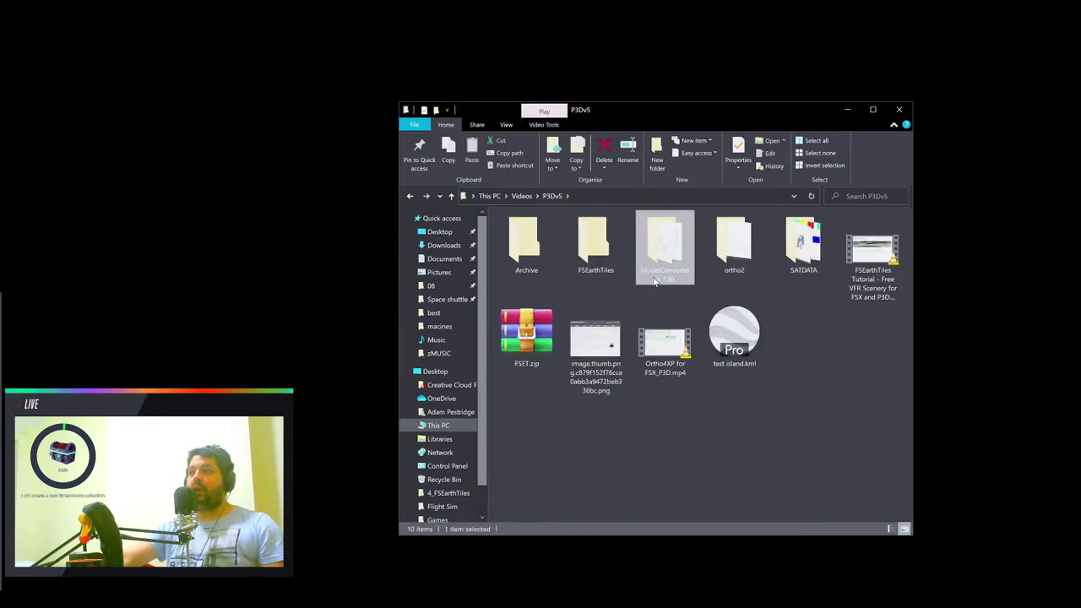
Switch to Chrome, search Google for ModelConverterX and open its SceneryDesign.org page
{"action": "mouse_move", "coordinate": [446, 576]}
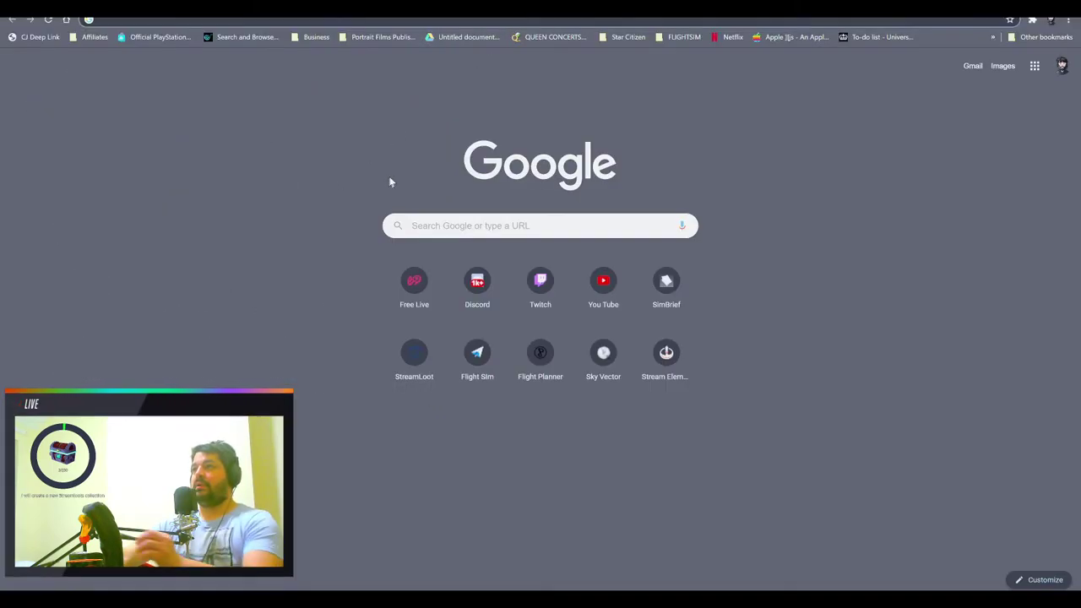
{"action": "left_click", "coordinate": [411, 225]}
{"action": "type", "text": "m"}
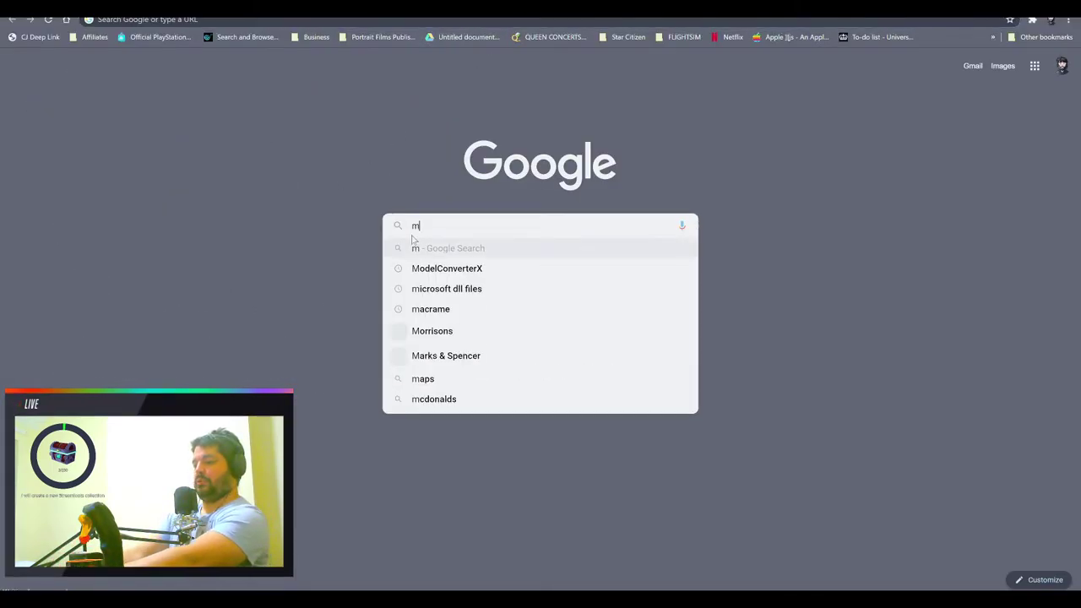
{"action": "type", "text": "ode"}
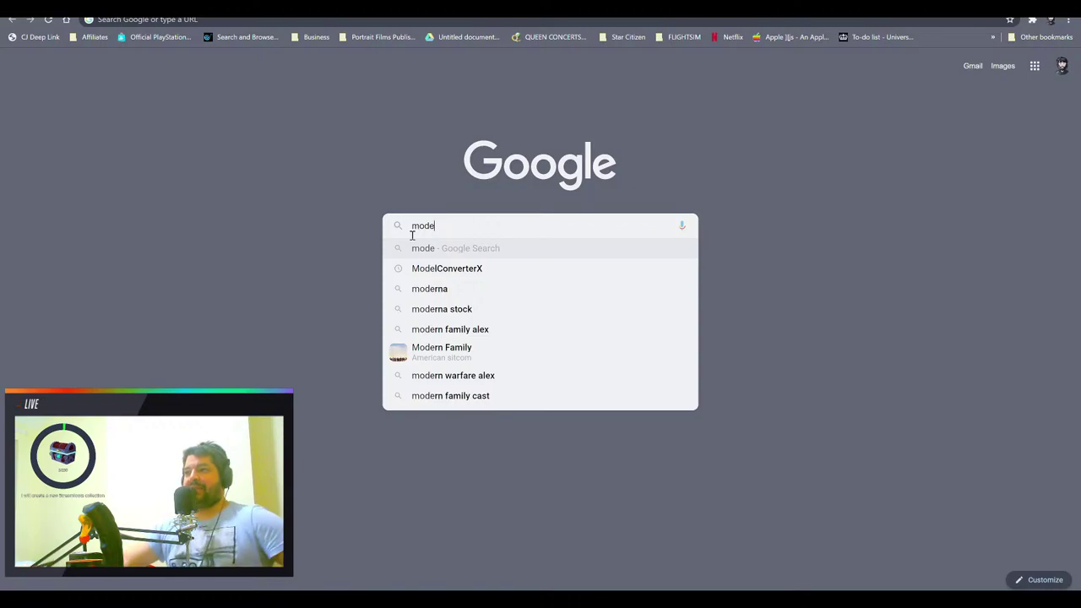
{"action": "key", "text": "Down"}
{"action": "key", "text": "Return"}
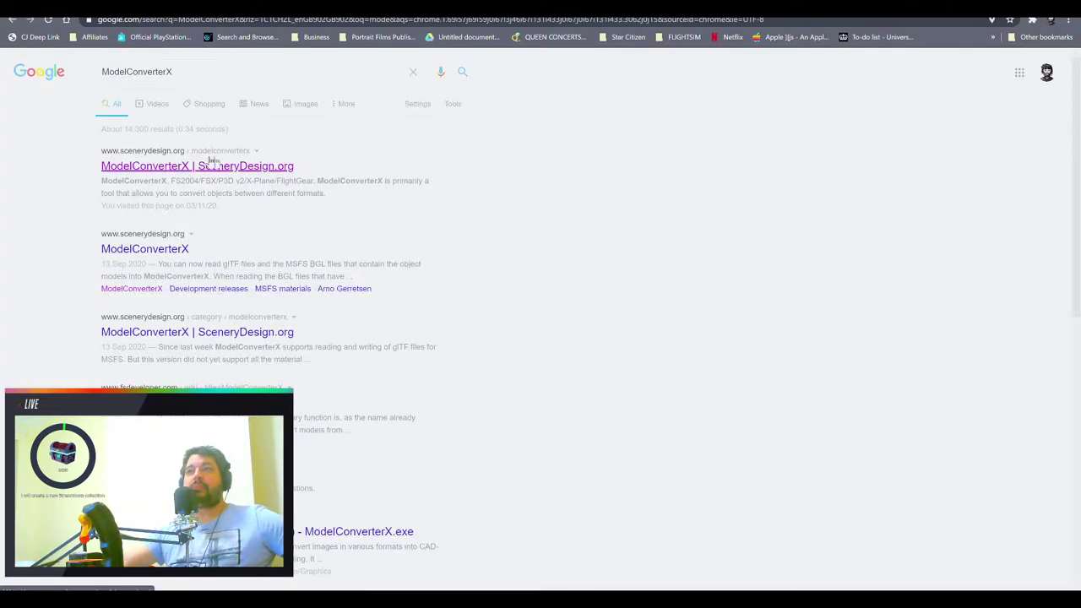
{"action": "left_click", "coordinate": [207, 166]}
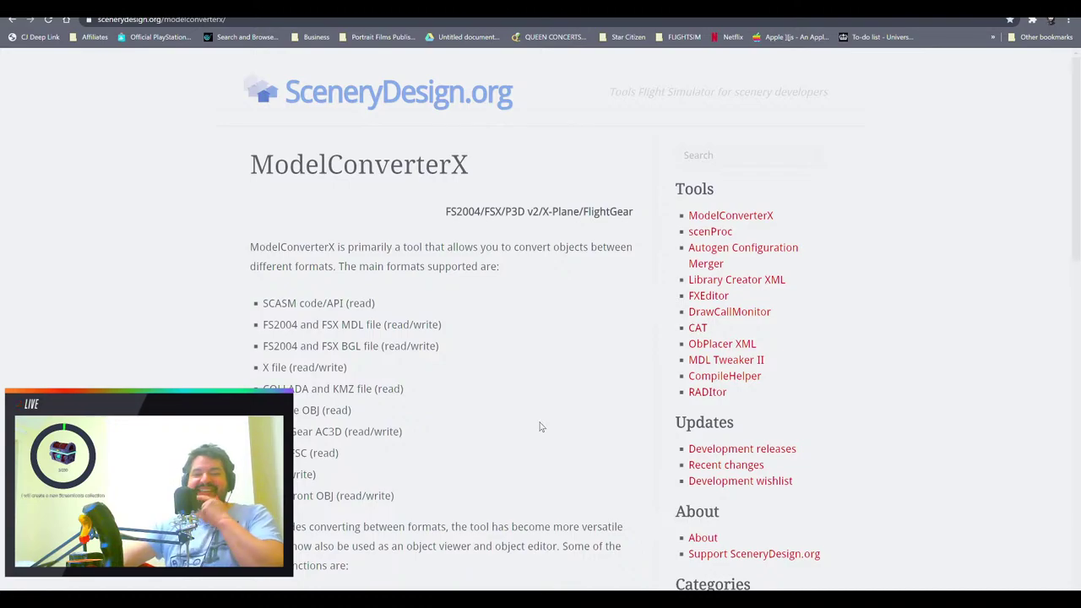
Read the ModelConverterX page from the supported formats and editor functions down to the stable version and manual sections
{"action": "scroll", "coordinate": [390, 394], "scroll_direction": "down", "scroll_amount": 3}
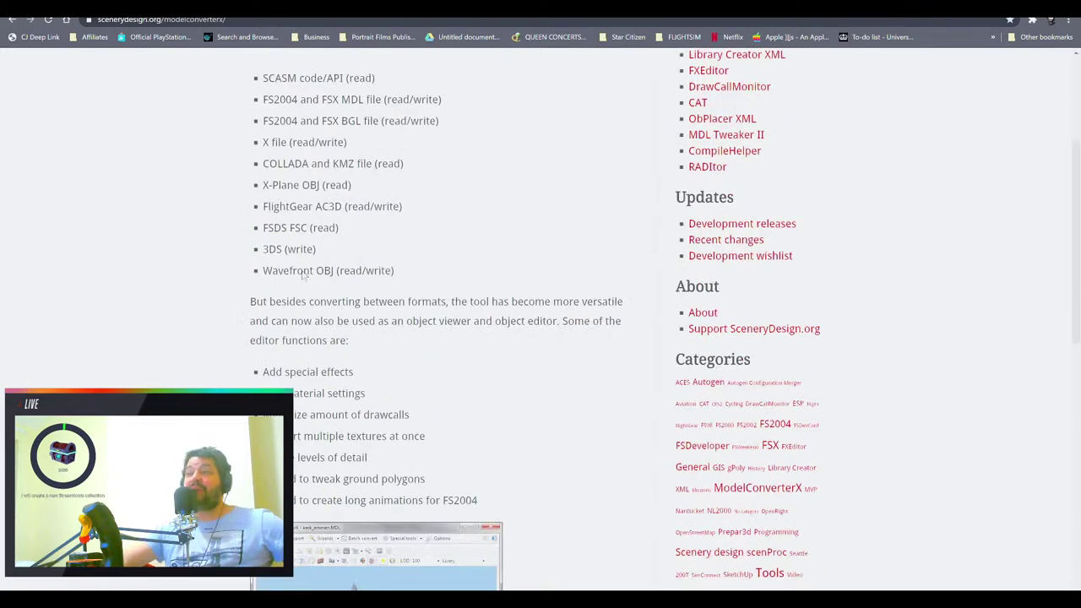
{"action": "scroll", "coordinate": [302, 276], "scroll_direction": "down", "scroll_amount": 3}
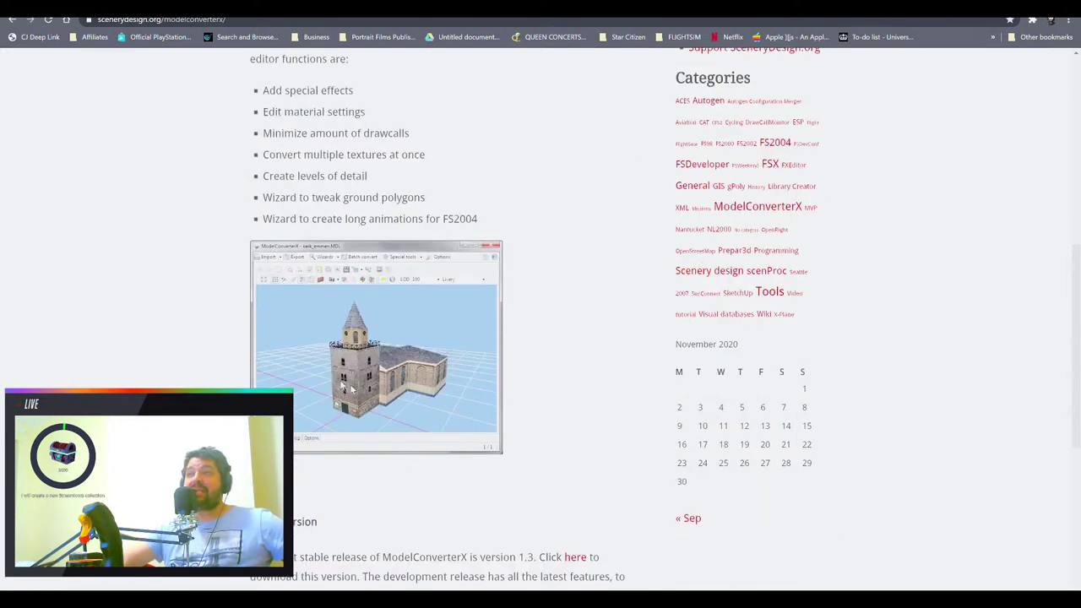
{"action": "scroll", "coordinate": [307, 359], "scroll_direction": "down", "scroll_amount": 1}
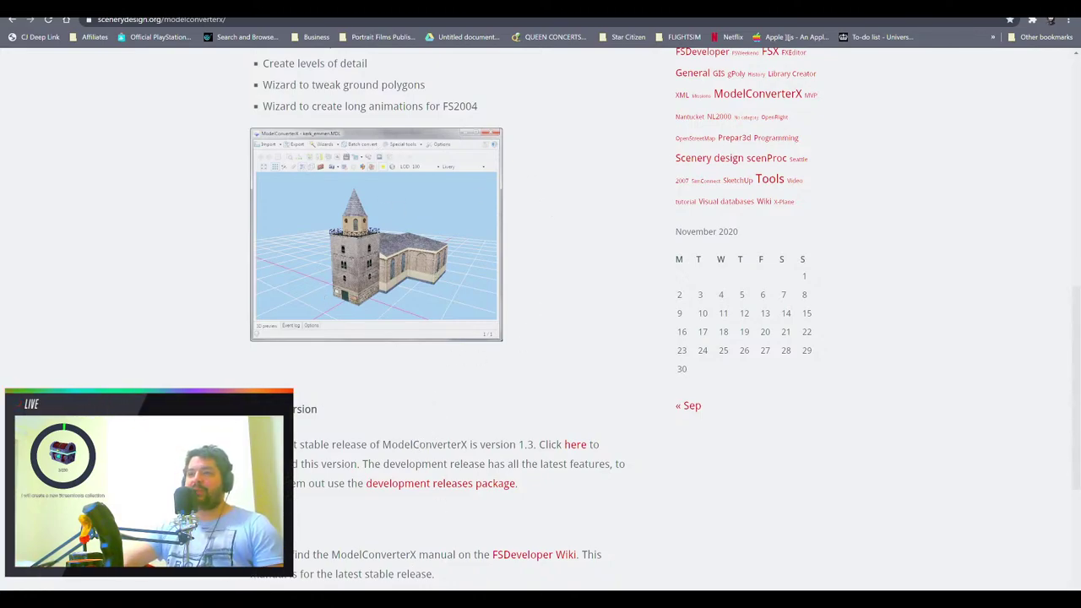
Switch to File Explorer, open the ModelConverterX_130 folder and open modelconvertX.txt in Notepad
{"action": "mouse_move", "coordinate": [356, 587]}
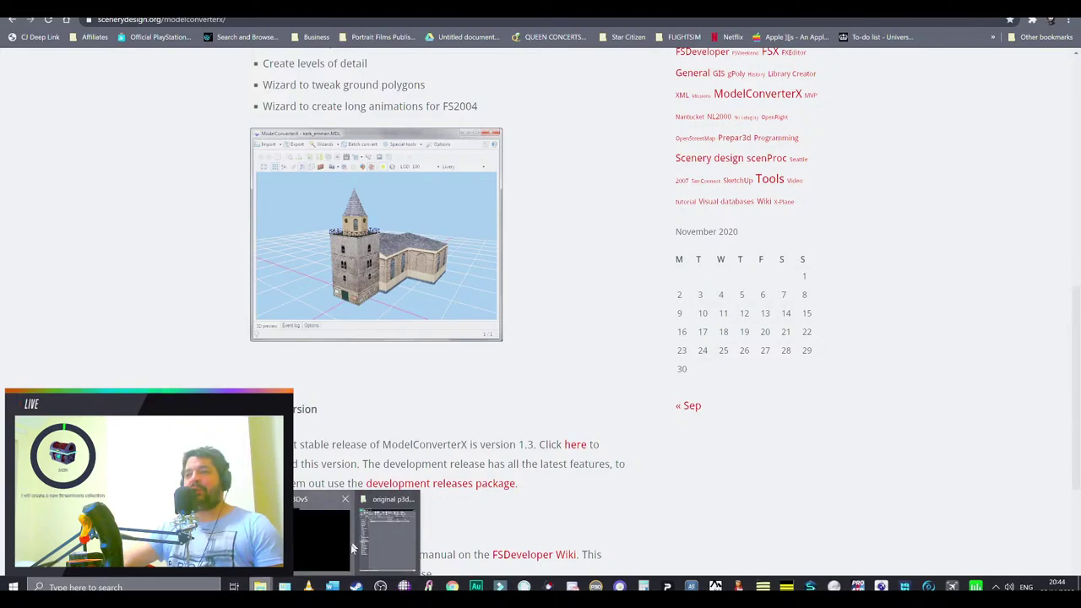
{"action": "left_click", "coordinate": [351, 541]}
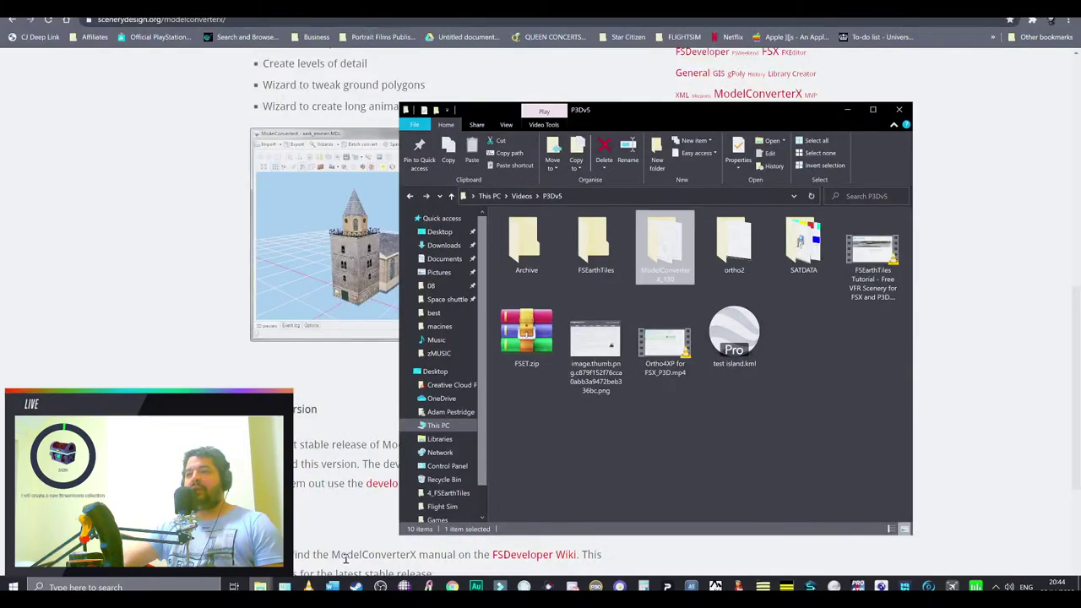
{"action": "double_click", "coordinate": [663, 236]}
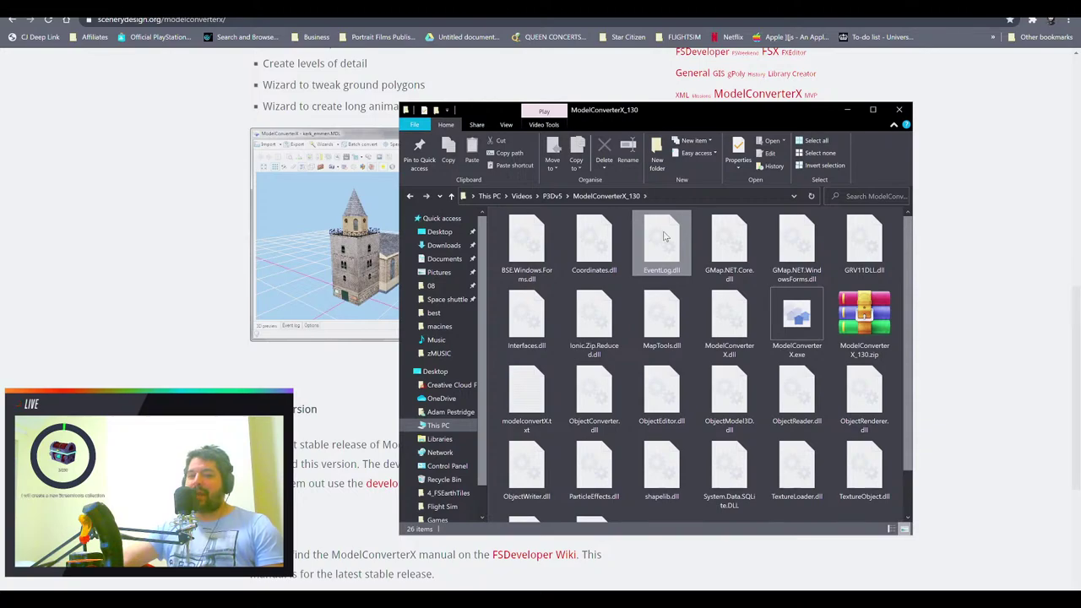
{"action": "double_click", "coordinate": [529, 387]}
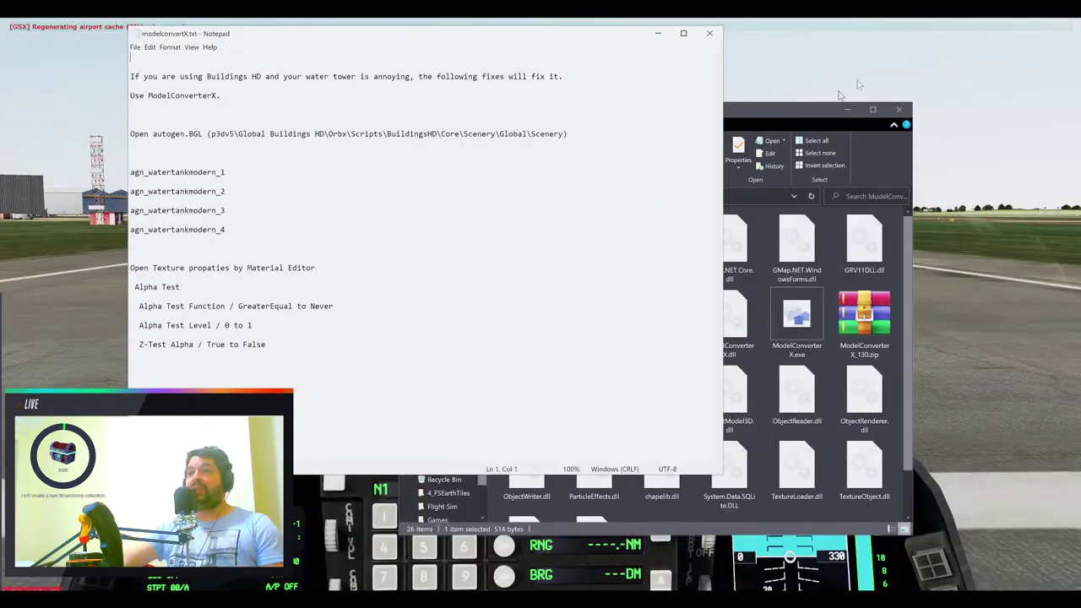
Switch to Prepar3D and look around the airfield from the runway towards the trees along the fence
{"action": "key", "text": "alt+Tab"}
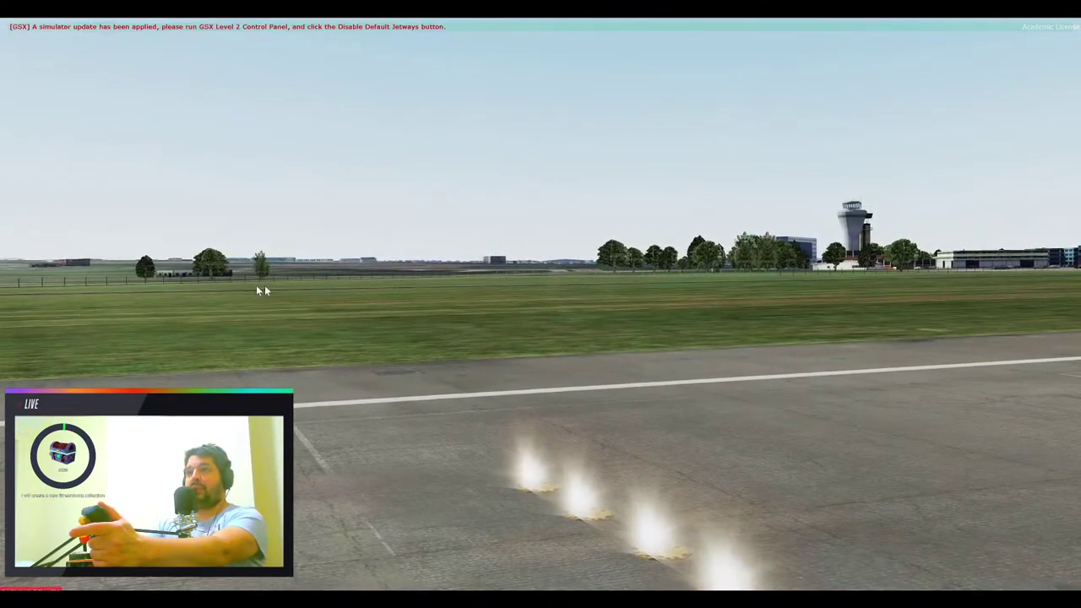
{"action": "left_click_drag", "start_coordinate": [736, 274], "coordinate": [493, 287]}
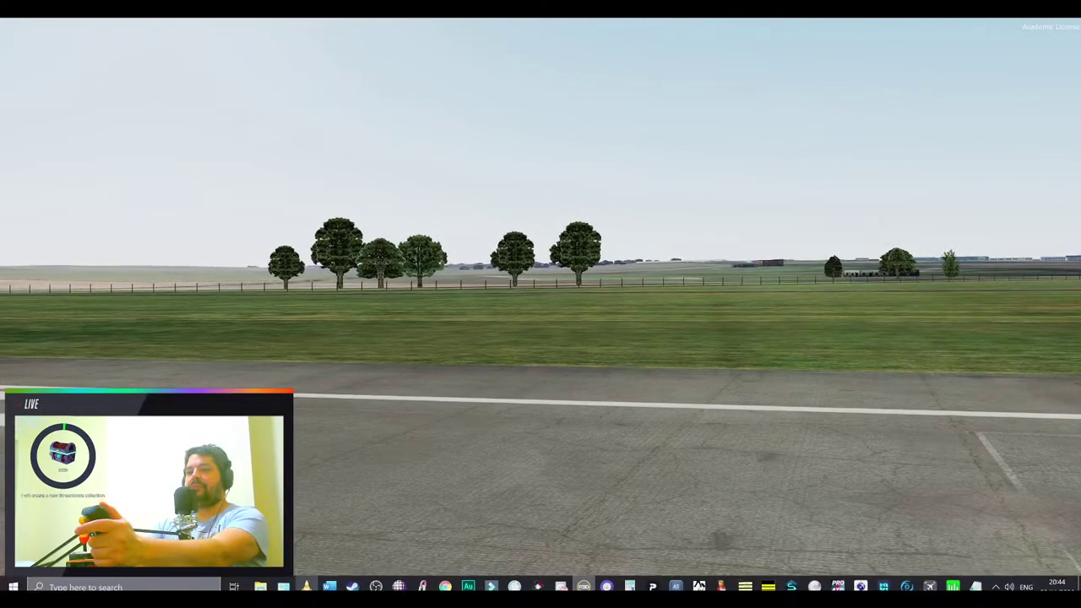
{"action": "mouse_move", "coordinate": [260, 586]}
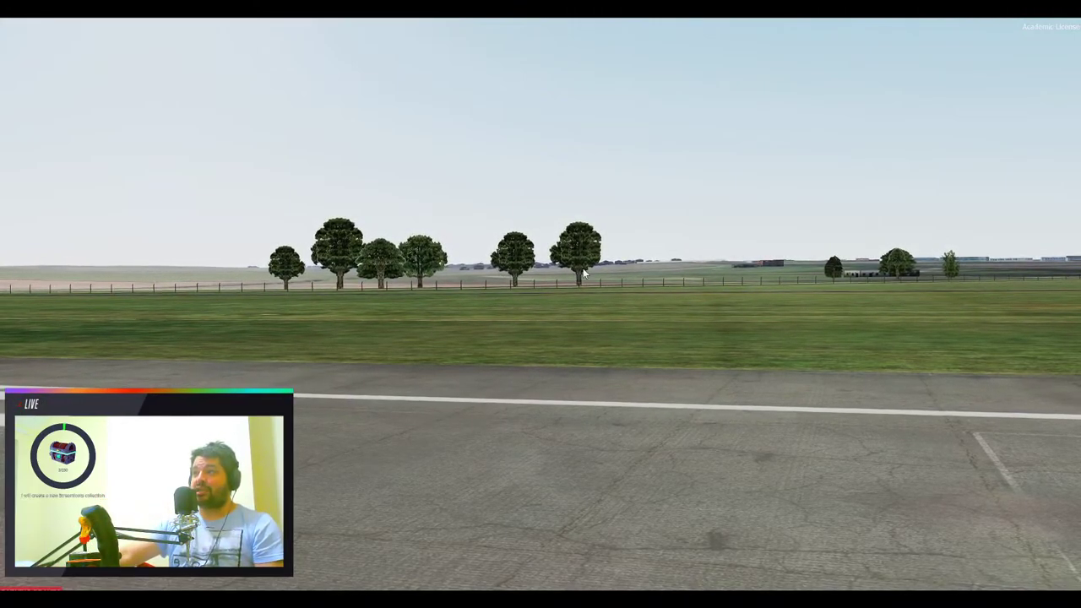
{"action": "mouse_move", "coordinate": [315, 584]}
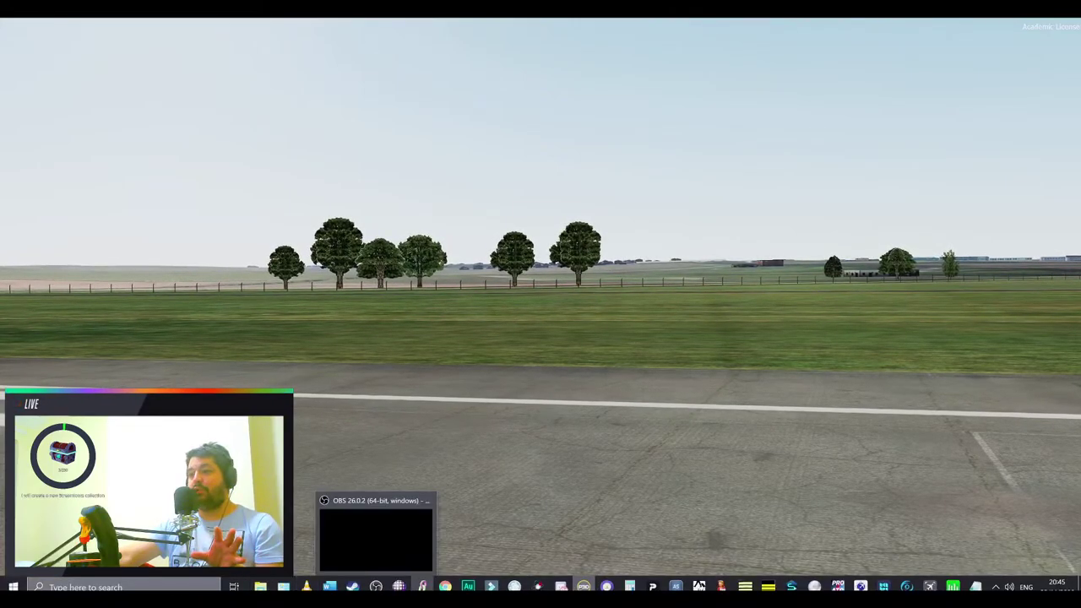
Bring up the modelconvertX.txt notes and highlight the Alpha Test Function, Alpha Test Level and Z-Test Alpha lines
{"action": "mouse_move", "coordinate": [445, 585]}
{"action": "left_click", "coordinate": [473, 549]}
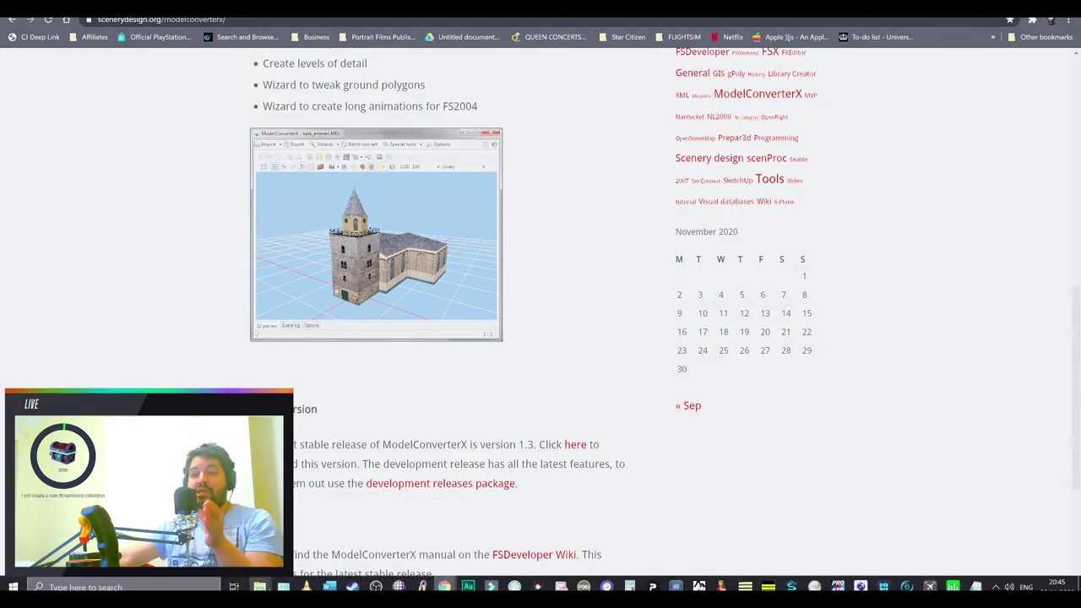
{"action": "left_click", "coordinate": [975, 586]}
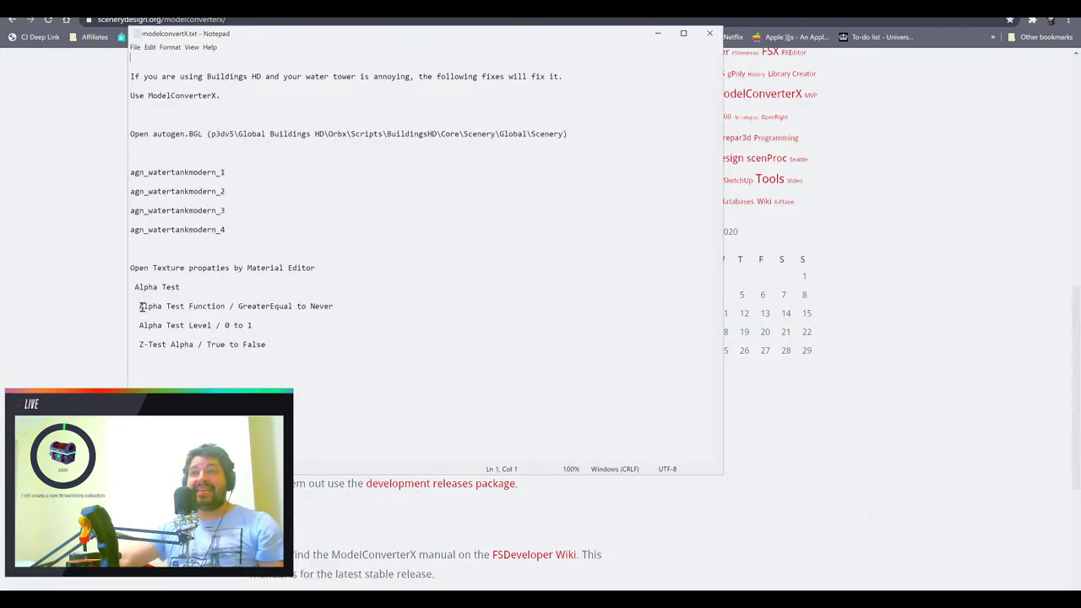
{"action": "left_click_drag", "start_coordinate": [141, 308], "coordinate": [296, 353]}
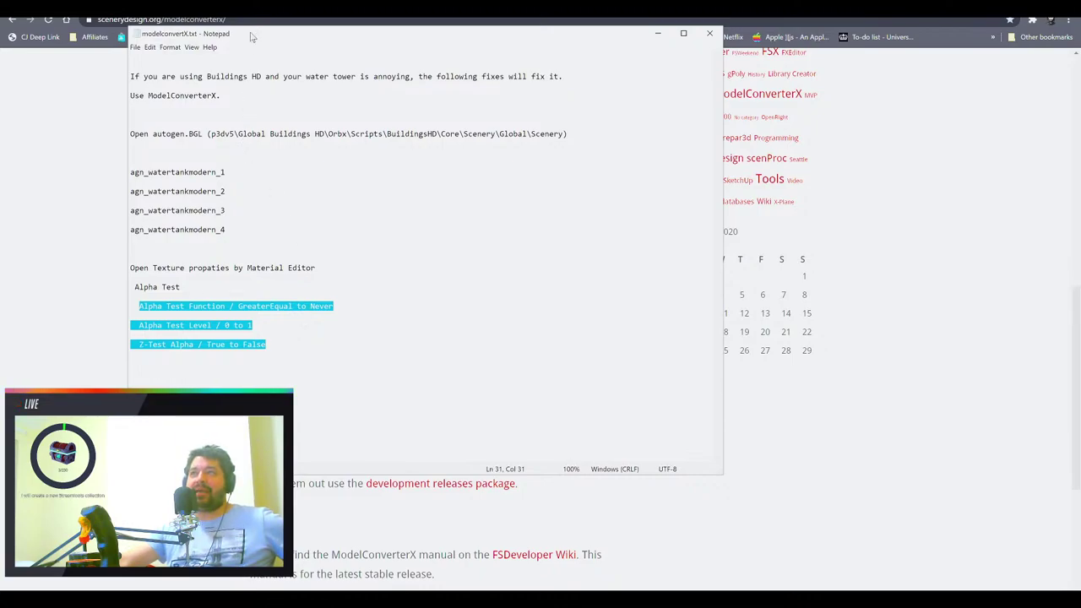
{"action": "left_click_drag", "start_coordinate": [250, 36], "coordinate": [325, 39]}
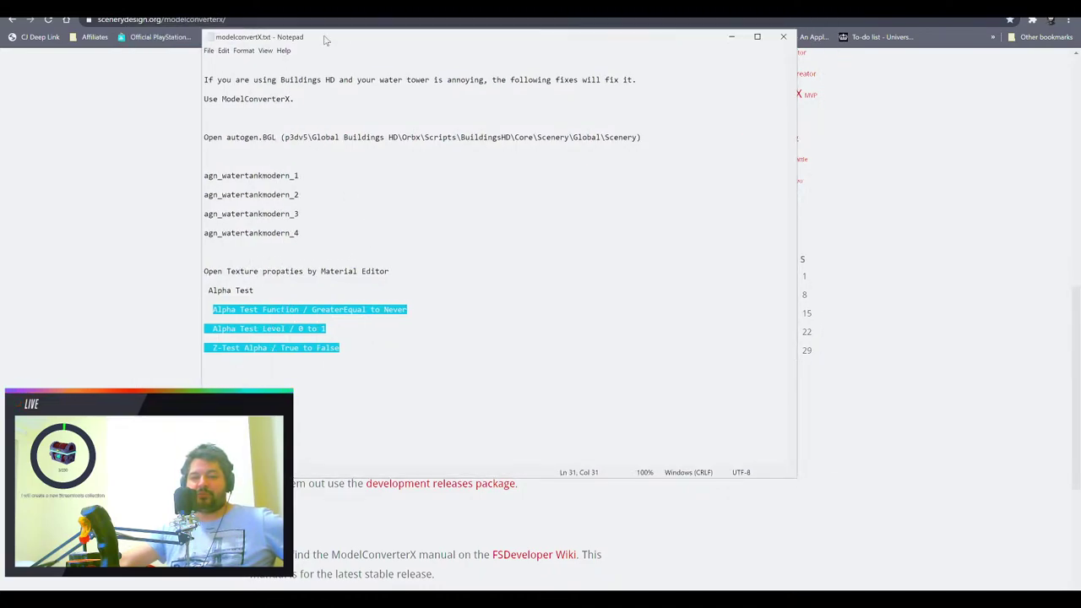
{"action": "left_click", "coordinate": [344, 347]}
{"action": "left_click_drag", "start_coordinate": [347, 357], "coordinate": [204, 310]}
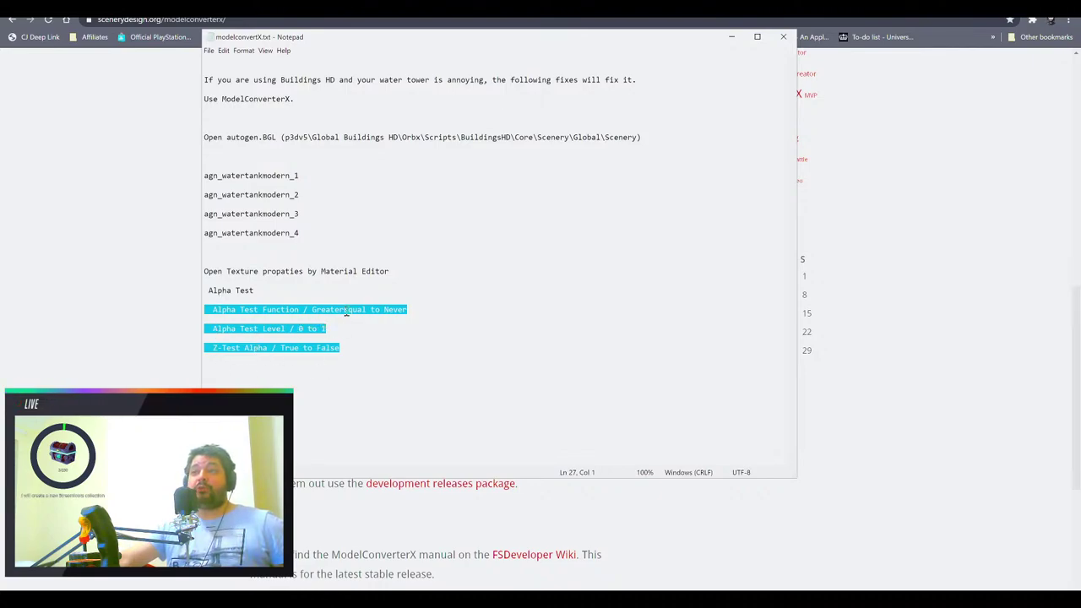
Return to the Prepar3D view of the airfield, leaving the notes and browser in the background
{"action": "key", "text": "alt+Tab"}
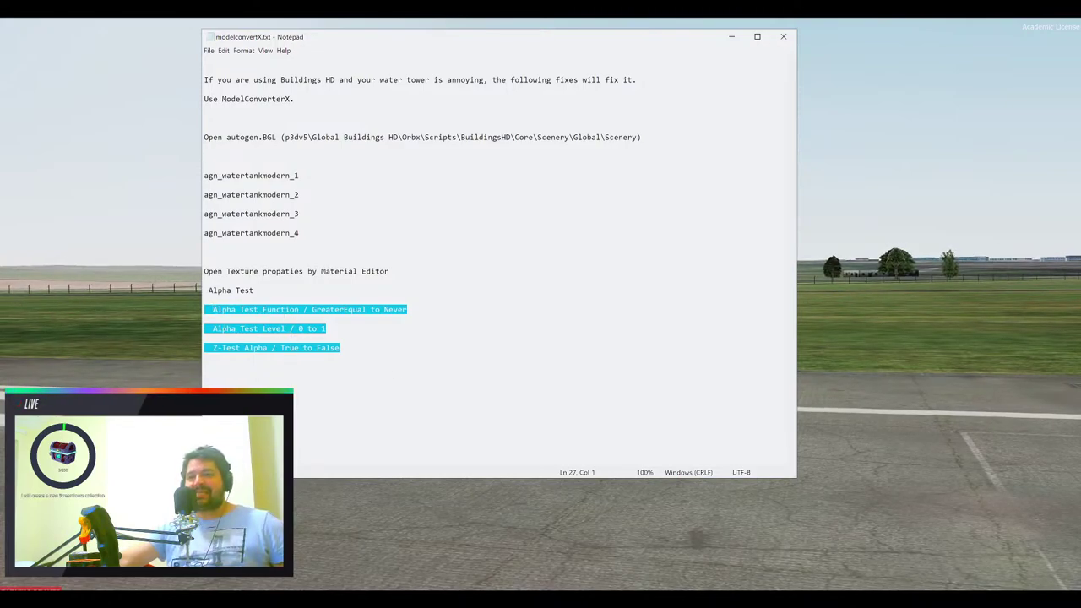
{"action": "mouse_move", "coordinate": [426, 587]}
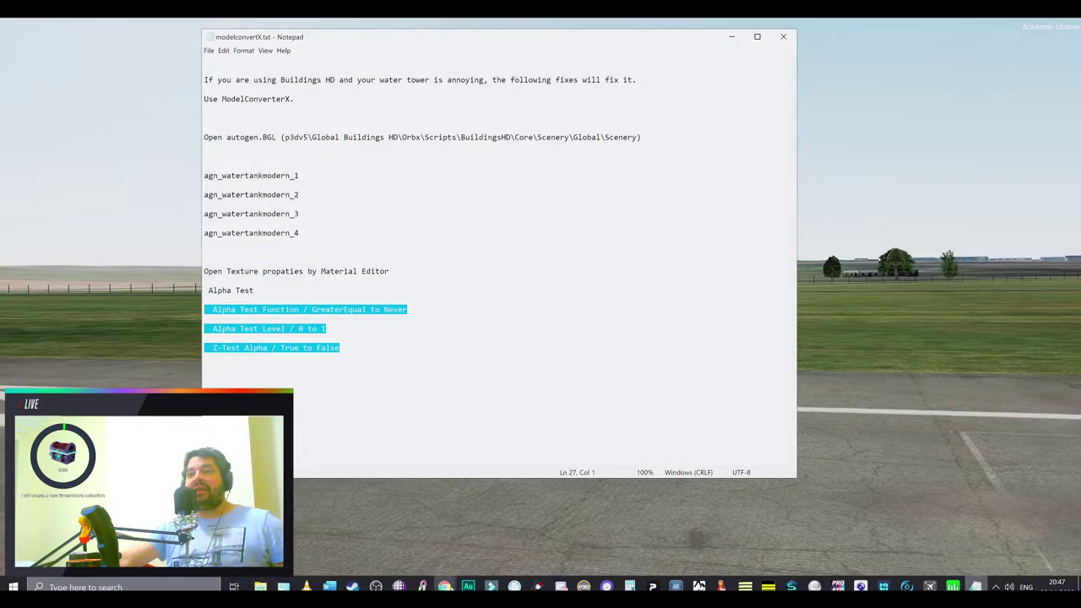
{"action": "left_click", "coordinate": [476, 514]}
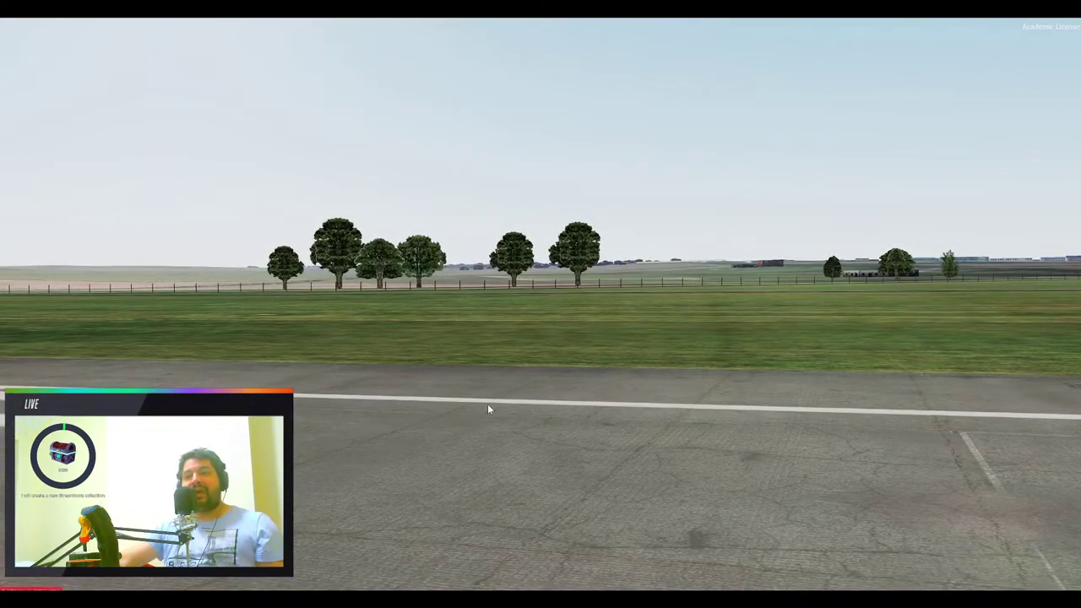
{"action": "mouse_move", "coordinate": [376, 586]}
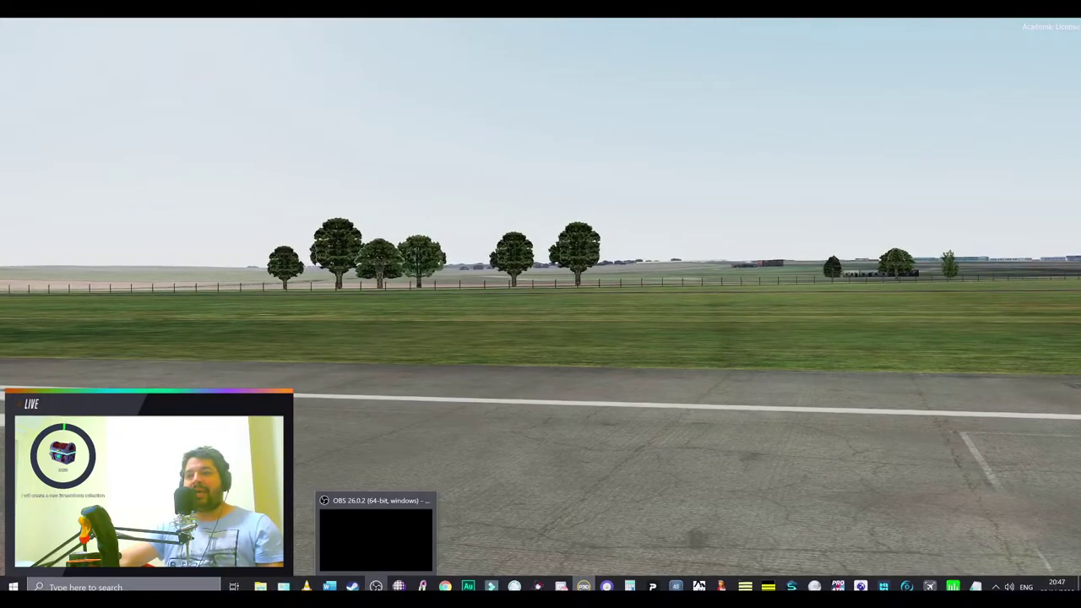
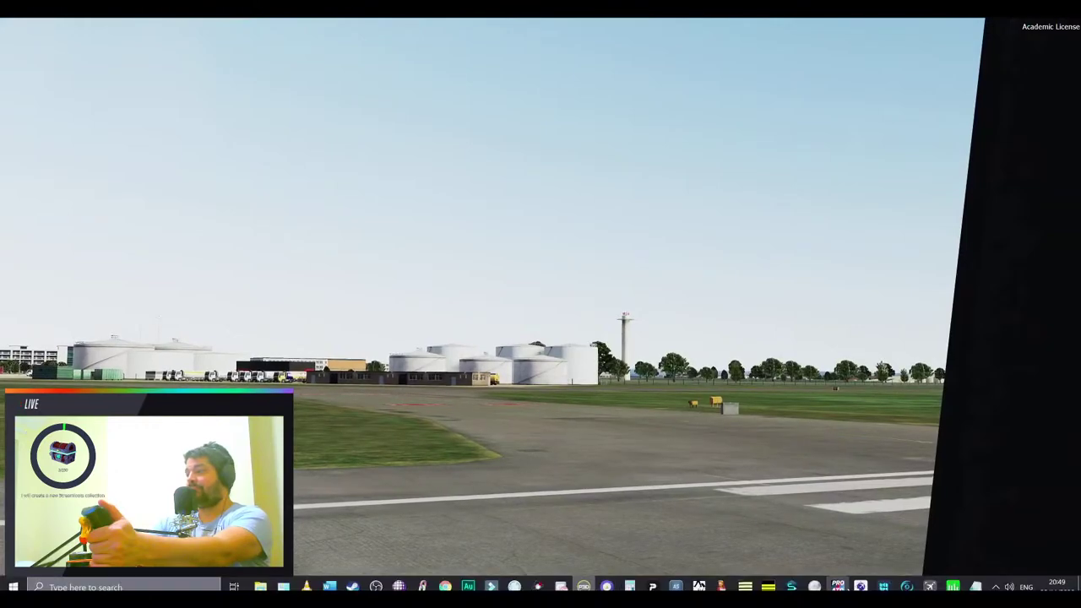
Recall the modelconvertX.txt notes and ModelConverterX_130 folder, minimise the folder window and close the notes
{"action": "left_click", "coordinate": [975, 586]}
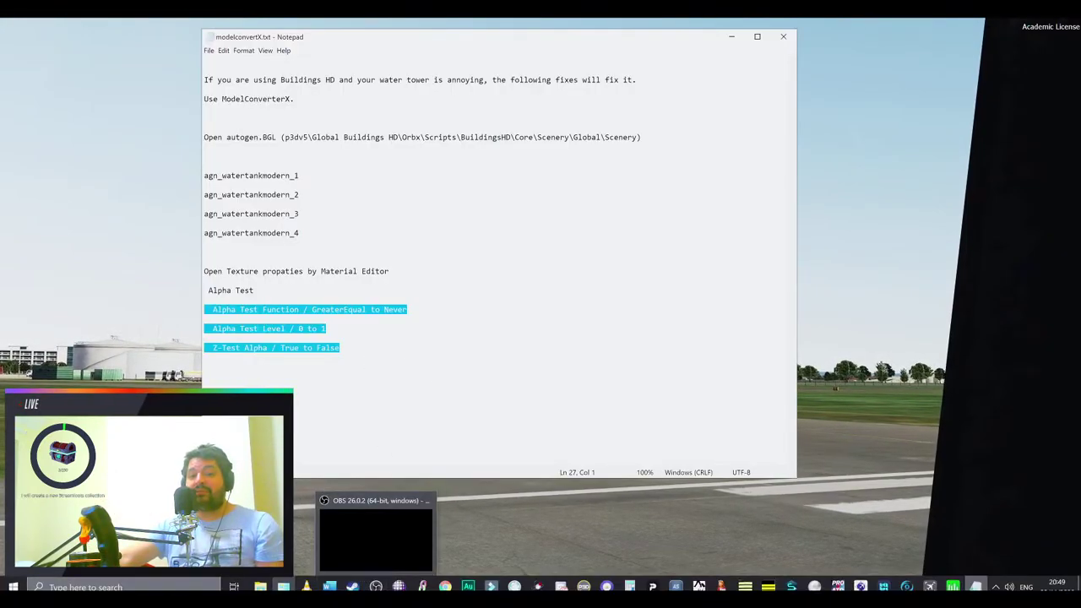
{"action": "mouse_move", "coordinate": [353, 586]}
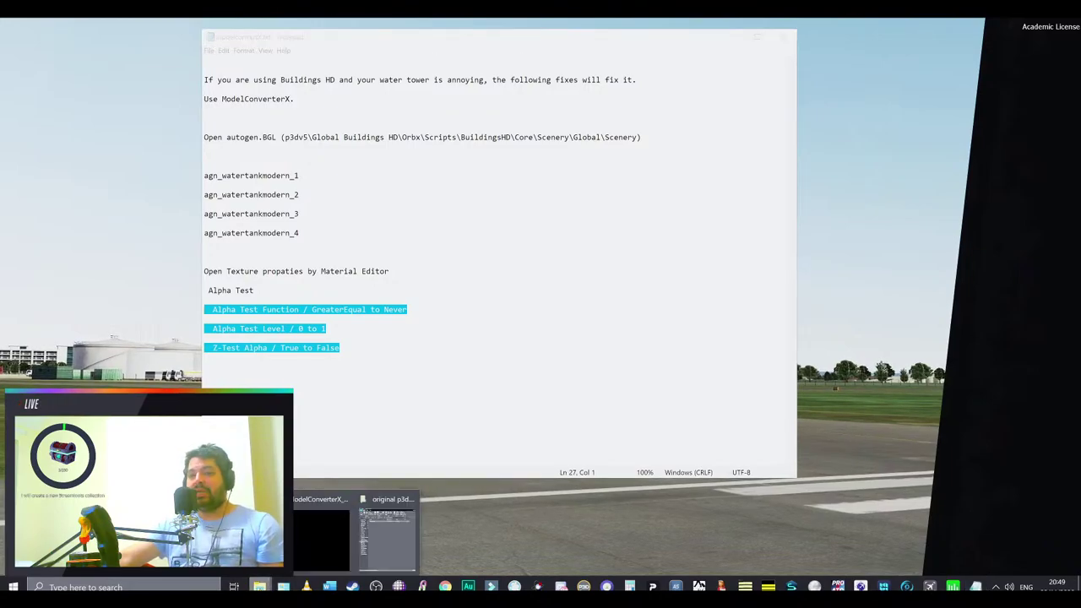
{"action": "left_click", "coordinate": [319, 536]}
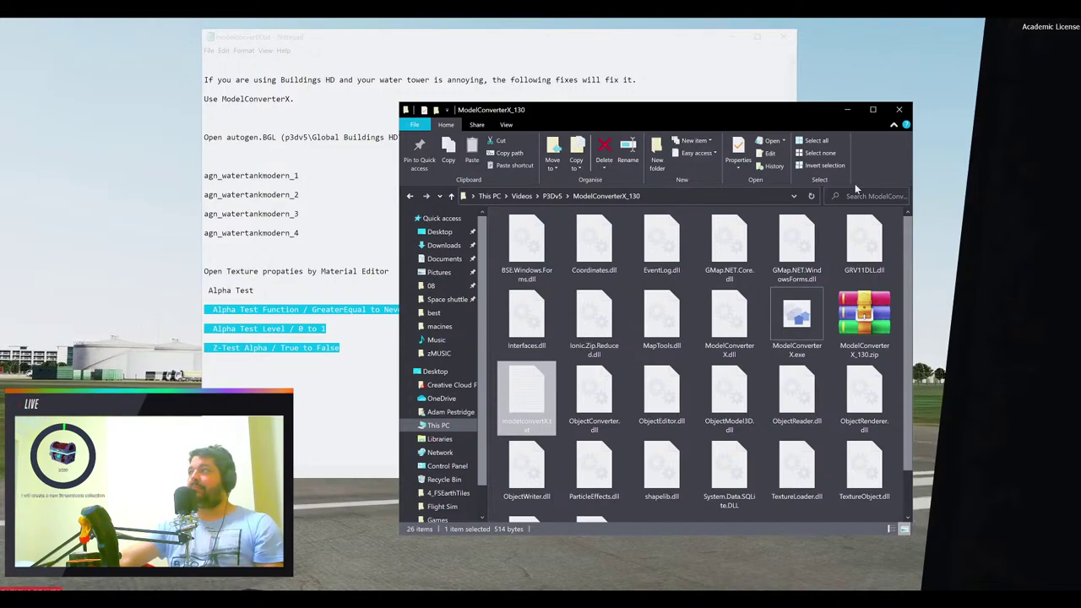
{"action": "left_click", "coordinate": [856, 113]}
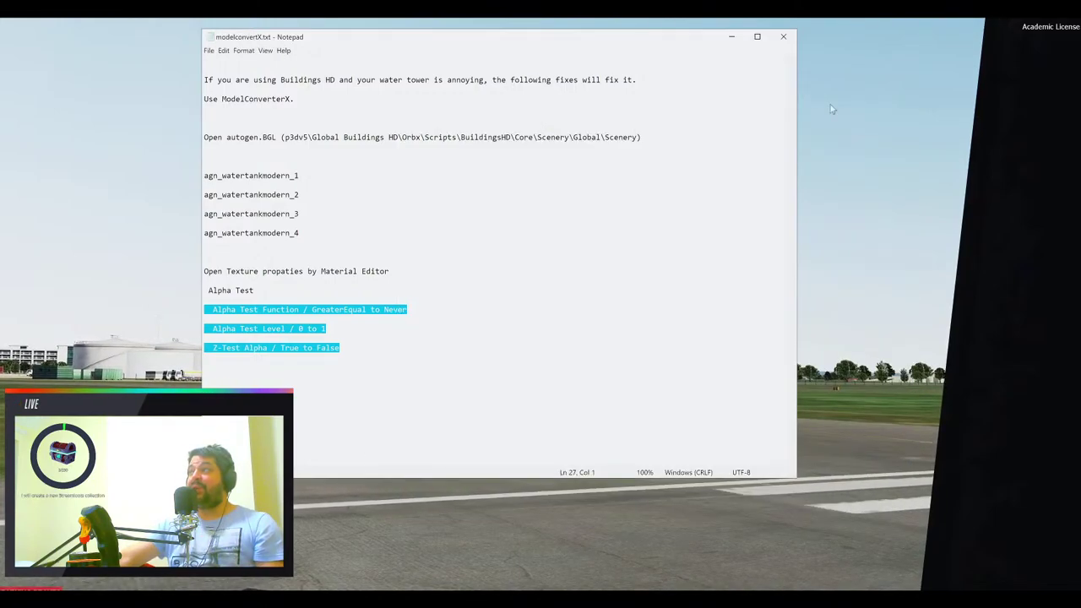
{"action": "left_click", "coordinate": [783, 37]}
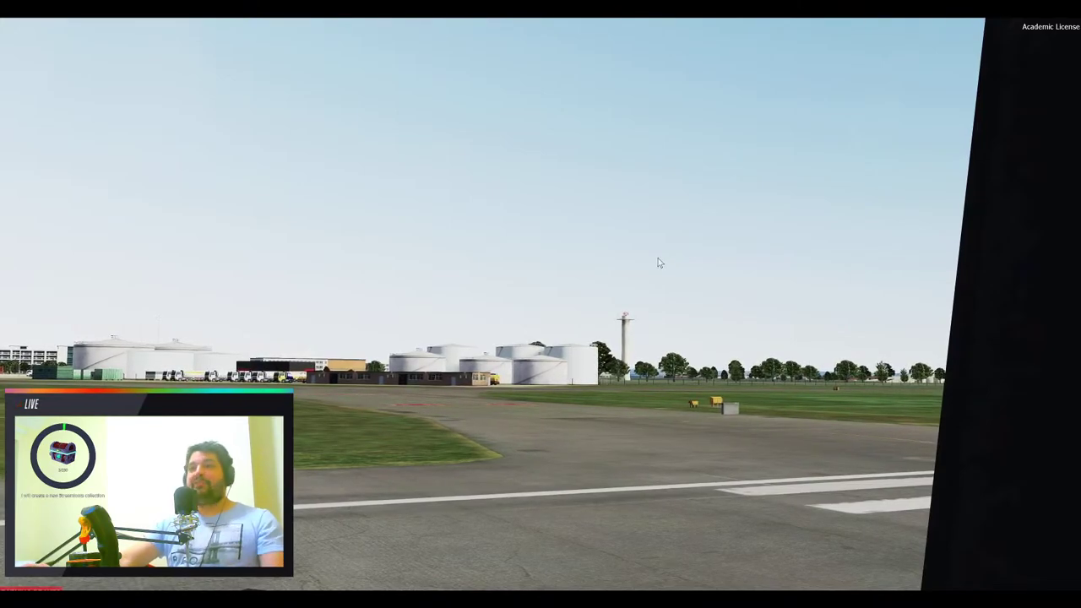
Survey the scenery from the runway and in flight, switching between the cockpit and outside views
{"action": "key", "text": "shift+9"}
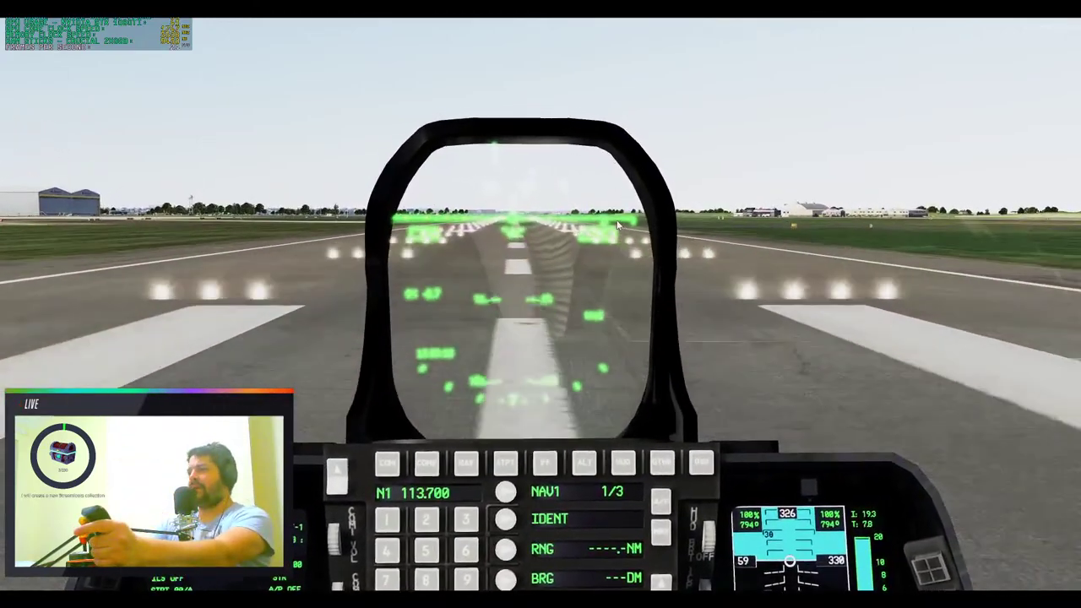
{"action": "mouse_move", "coordinate": [614, 588]}
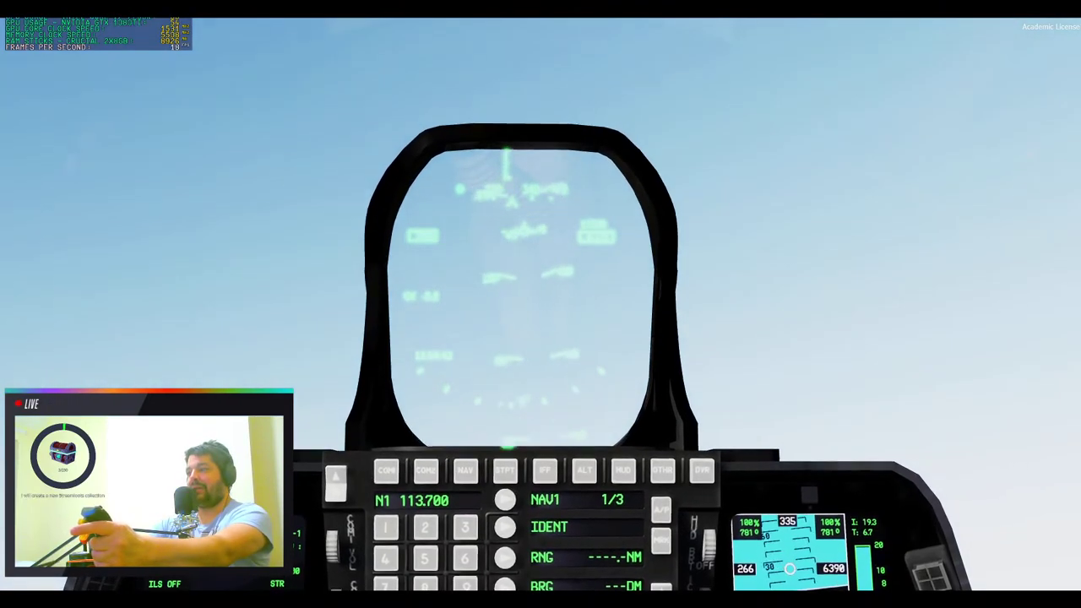
{"action": "key", "text": "F2"}
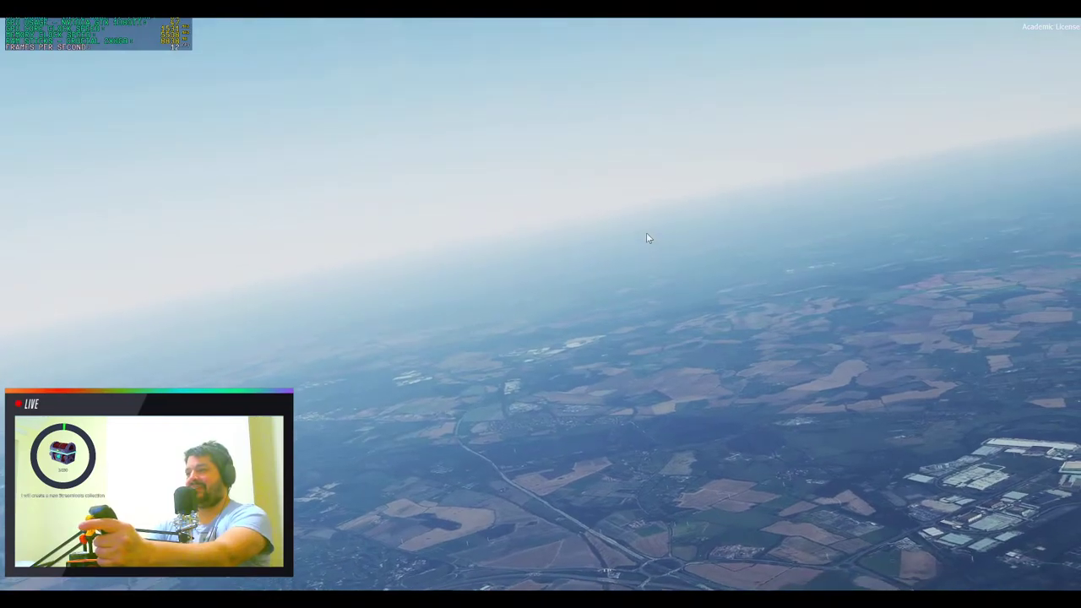
{"action": "key", "text": "2"}
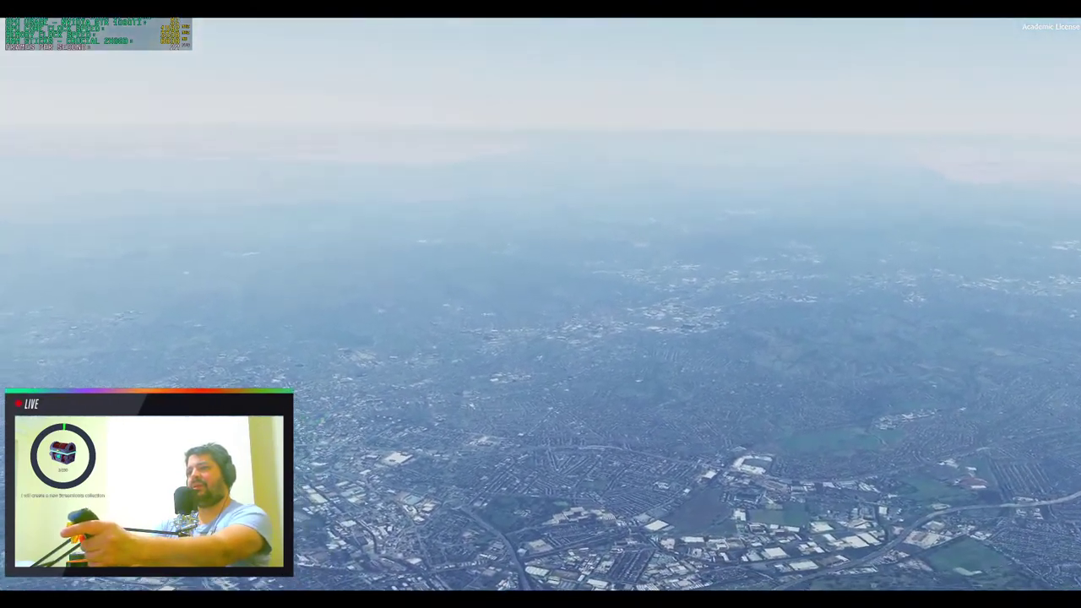
{"action": "key", "text": "F1"}
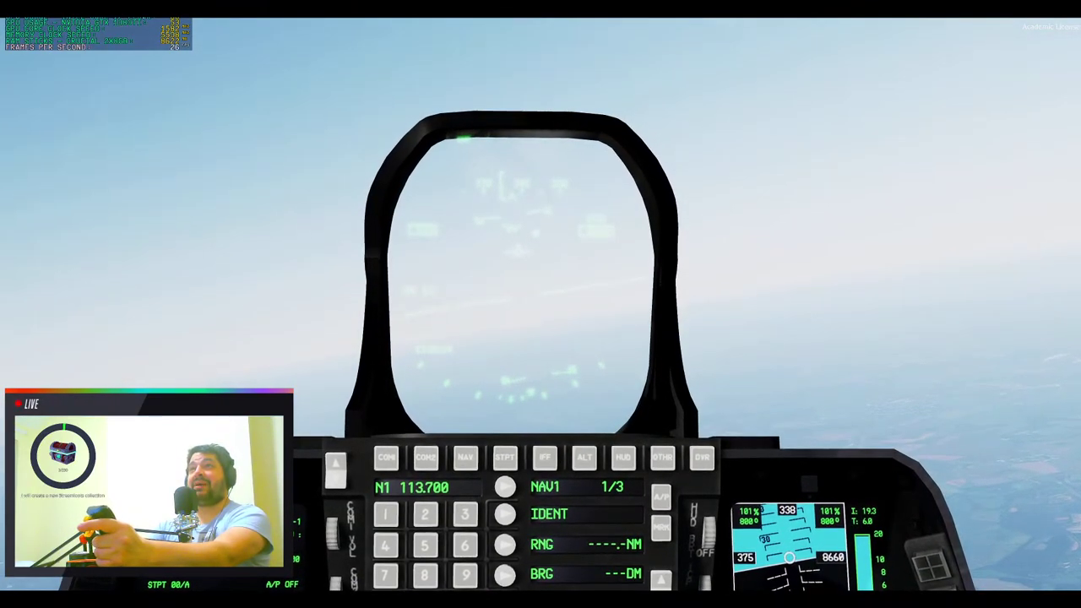
Set the simulator's weather conditions to the Building Storms preset and apply them to the current flight
{"action": "left_click", "coordinate": [154, 19]}
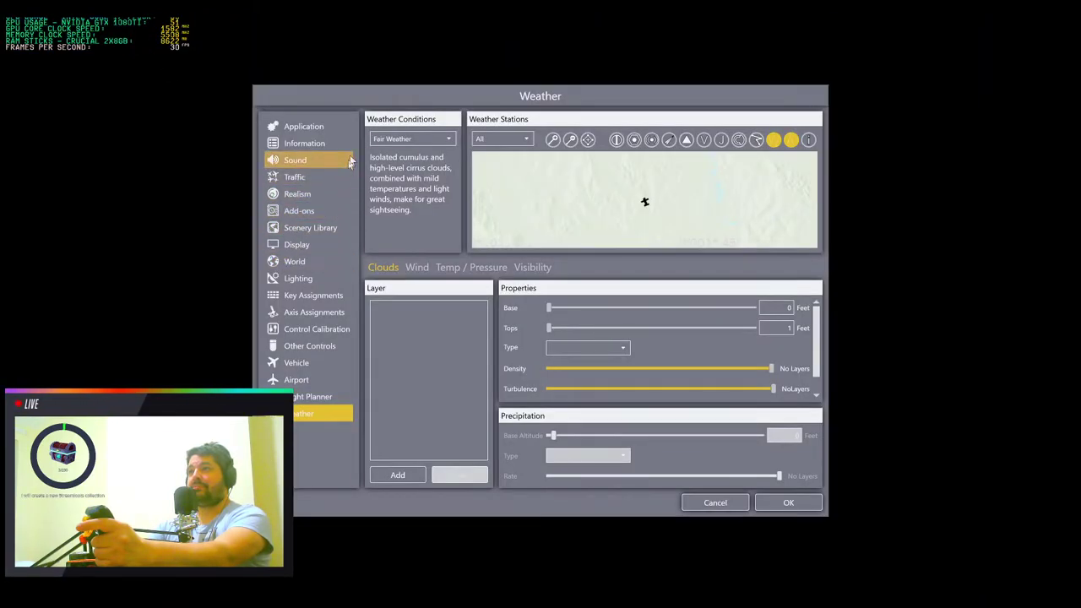
{"action": "left_click", "coordinate": [425, 140]}
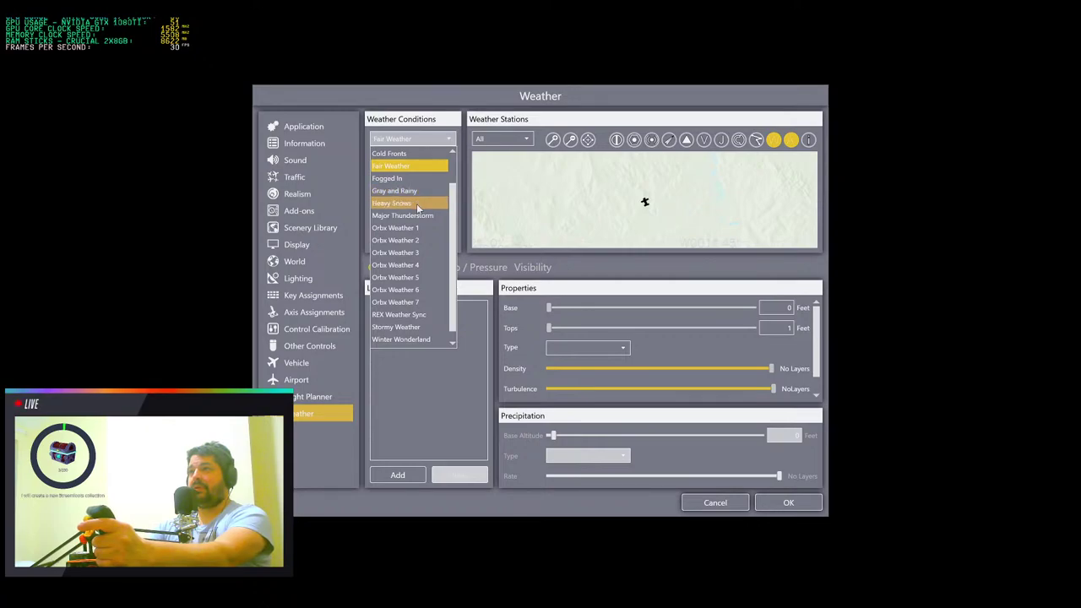
{"action": "scroll", "coordinate": [423, 177], "scroll_direction": "up", "scroll_amount": 3}
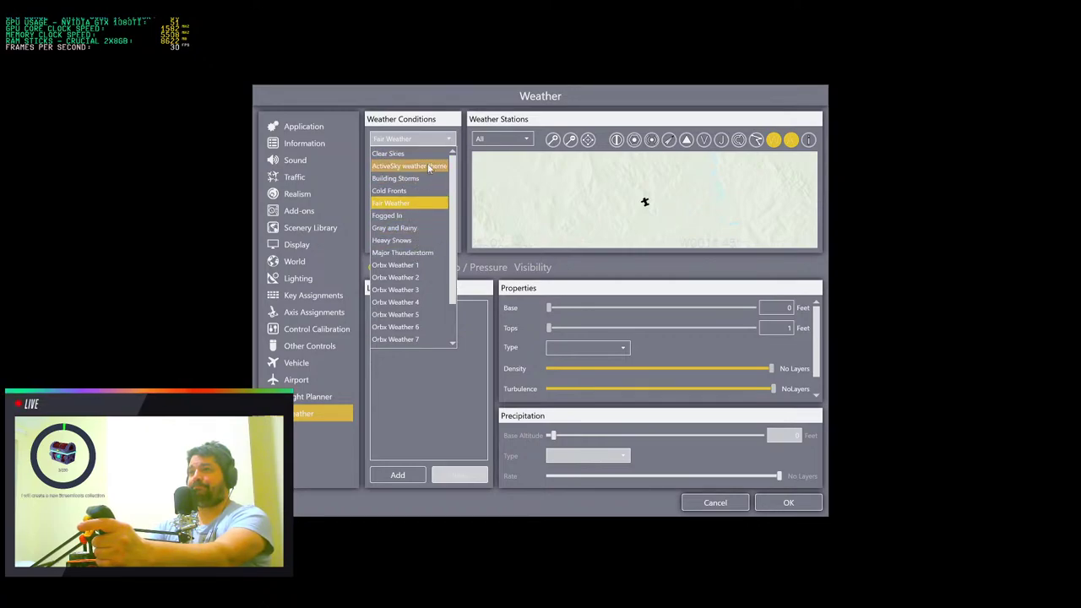
{"action": "left_click", "coordinate": [427, 179]}
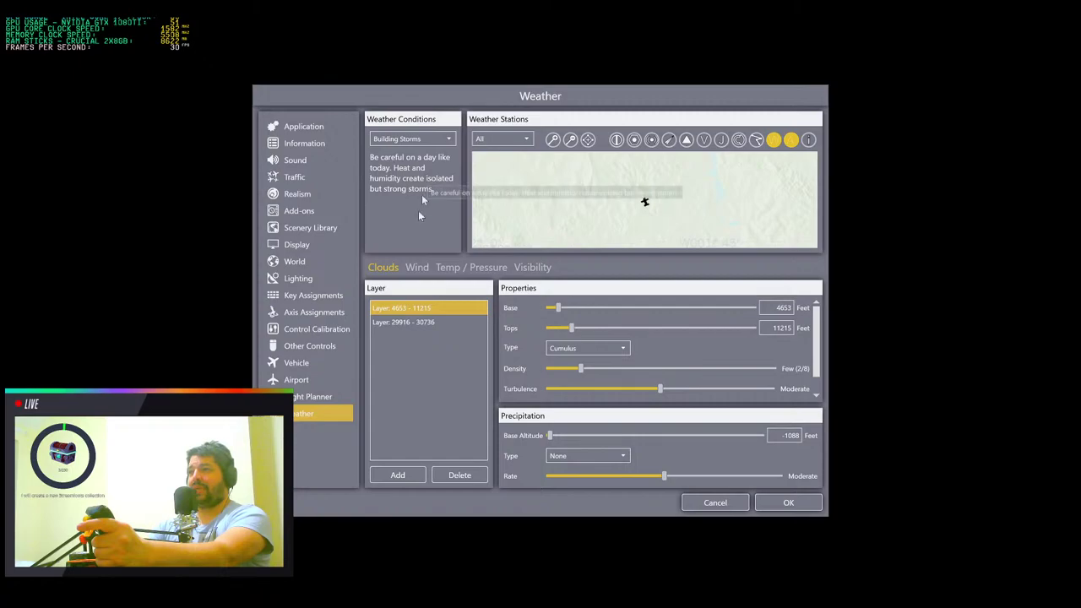
{"action": "left_click", "coordinate": [790, 501]}
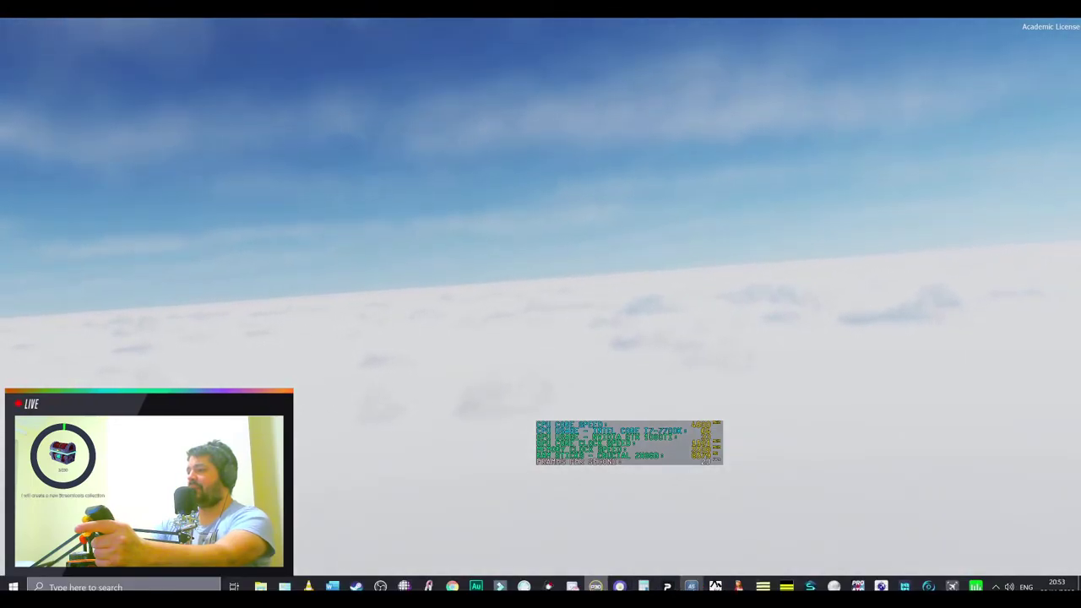
Start Active Sky P3D and log in as an existing user with the remembered account credentials
{"action": "left_click", "coordinate": [568, 368]}
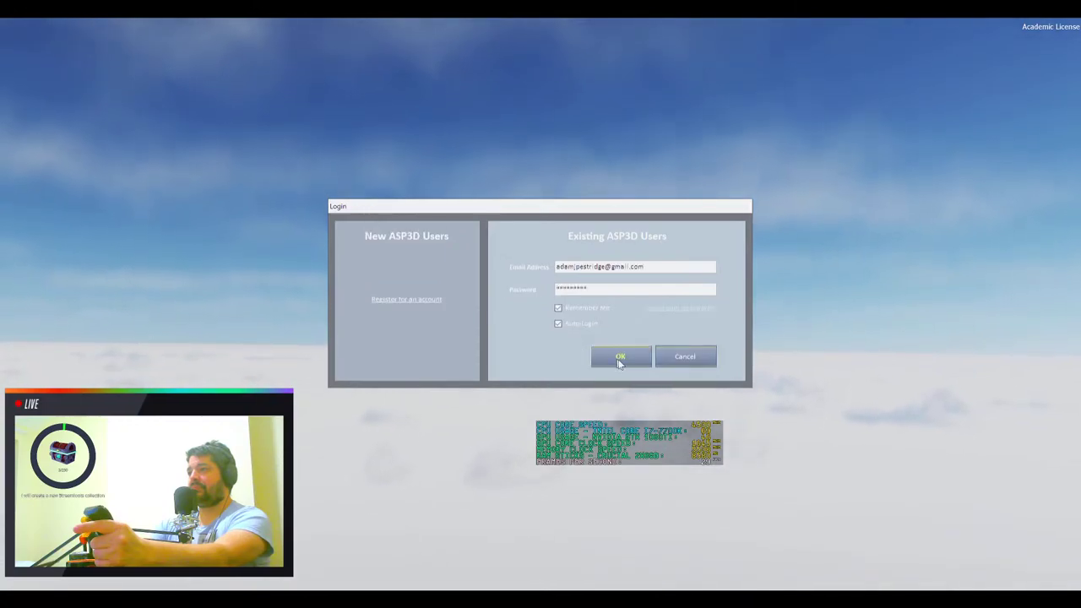
{"action": "left_click", "coordinate": [622, 357]}
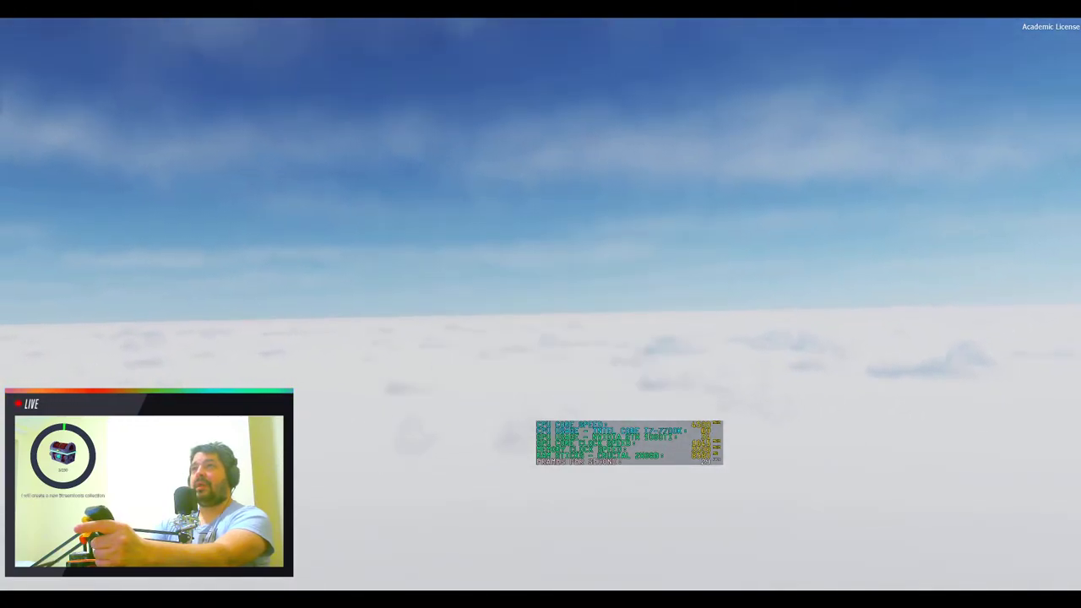
Change the Prepar3D weather conditions to the ActiveSky weather theme and apply the change
{"action": "left_click", "coordinate": [150, 18]}
{"action": "left_click", "coordinate": [173, 41]}
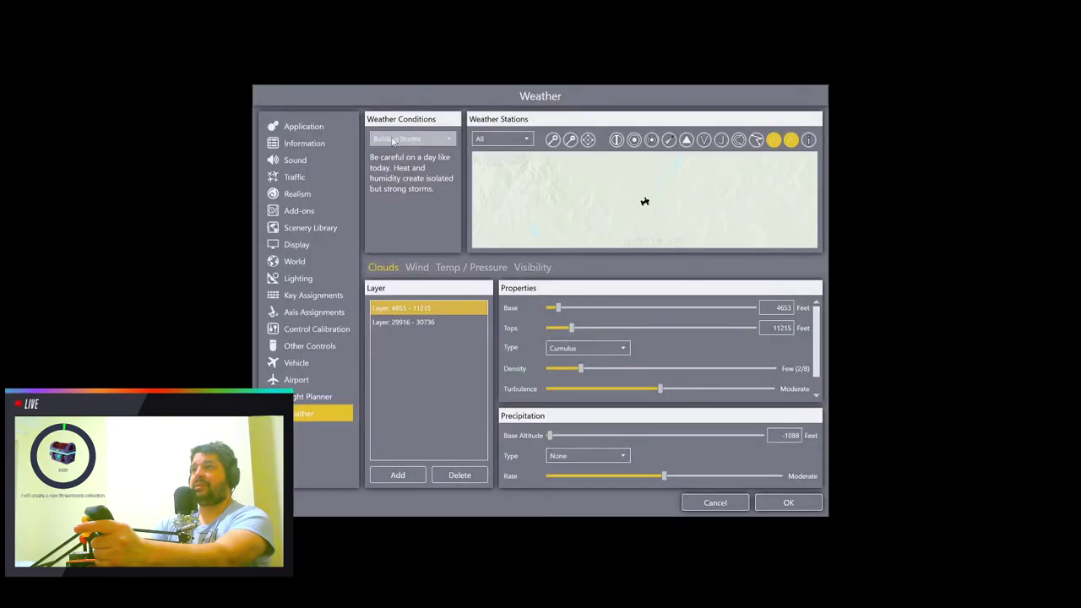
{"action": "left_click", "coordinate": [393, 139]}
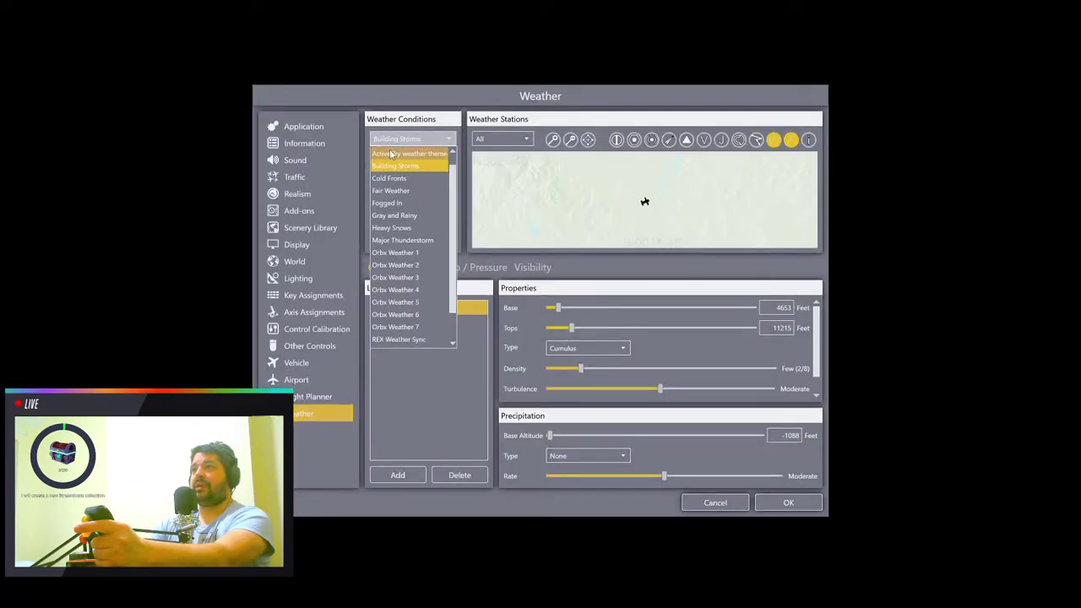
{"action": "left_click", "coordinate": [390, 154]}
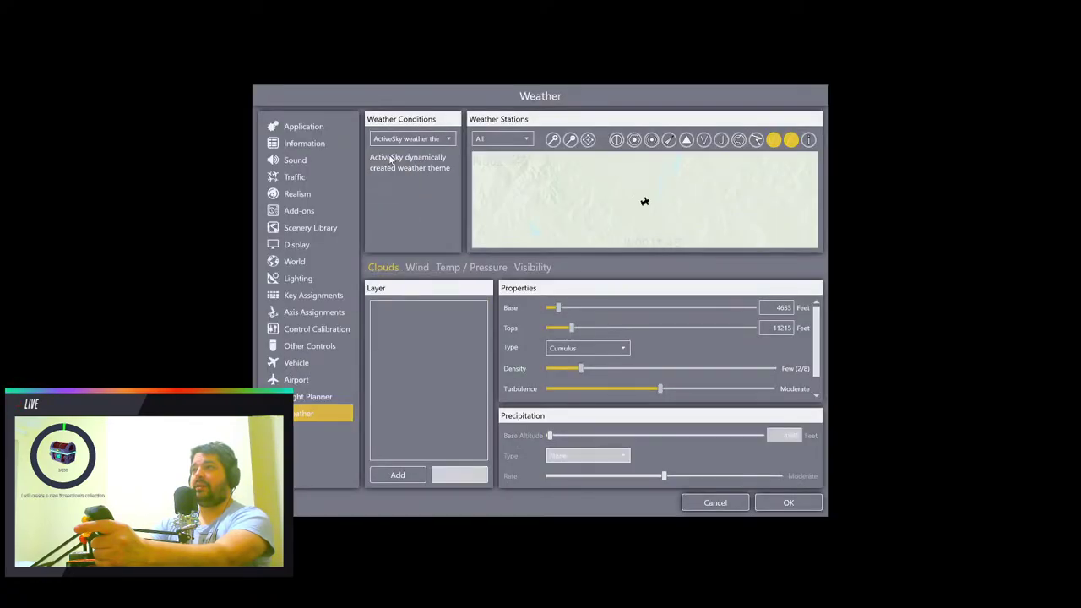
{"action": "left_click", "coordinate": [786, 504]}
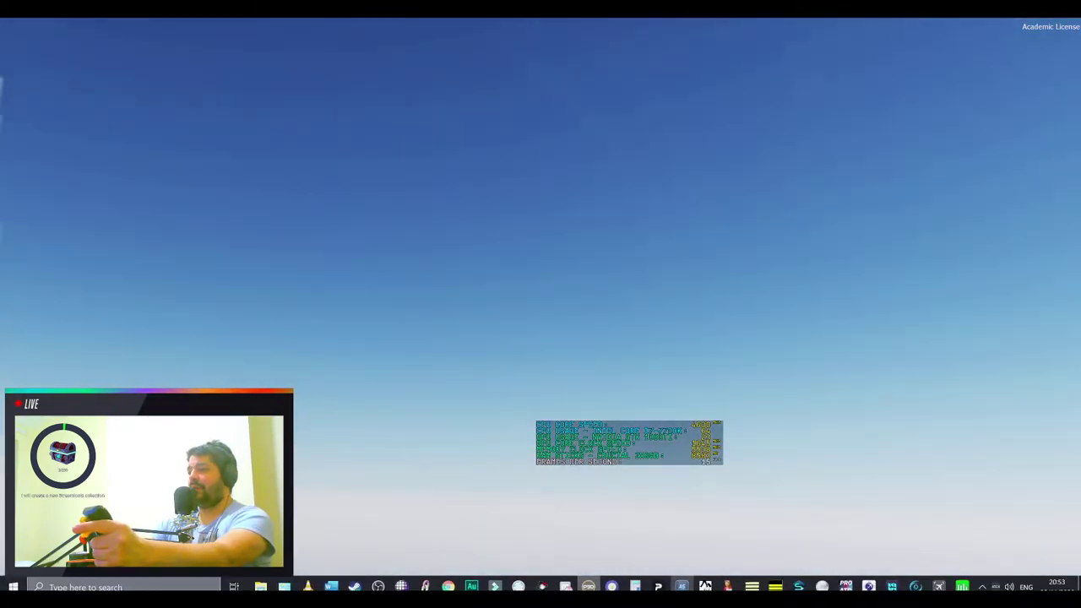
Switch Active Sky P3D to live weather, refresh the weather from its debug commands, and return to the simulator
{"action": "left_click", "coordinate": [681, 586]}
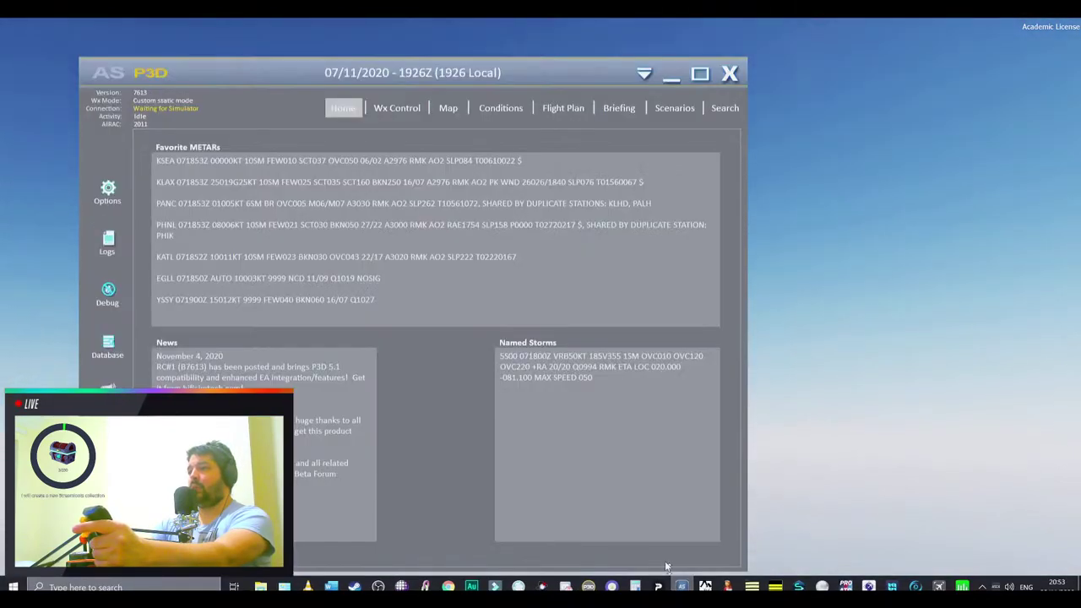
{"action": "left_click", "coordinate": [395, 108]}
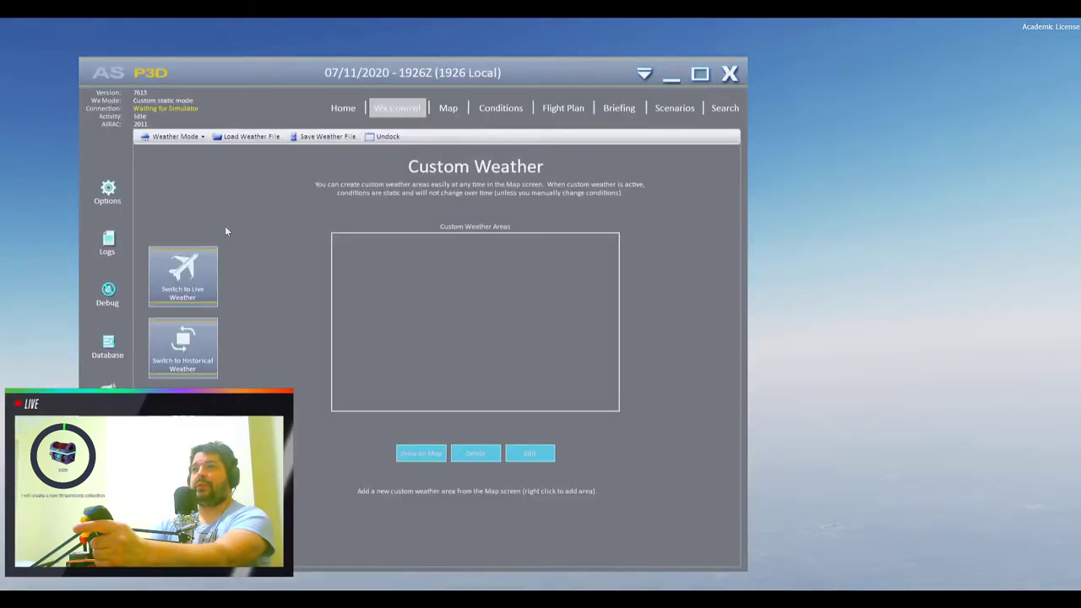
{"action": "left_click", "coordinate": [184, 284]}
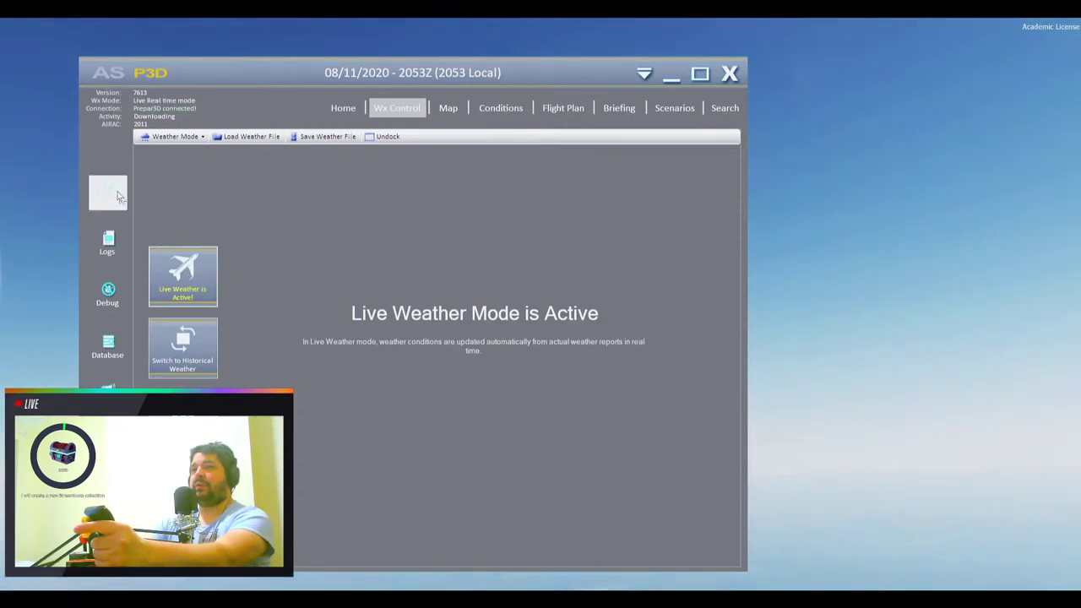
{"action": "left_click", "coordinate": [108, 291]}
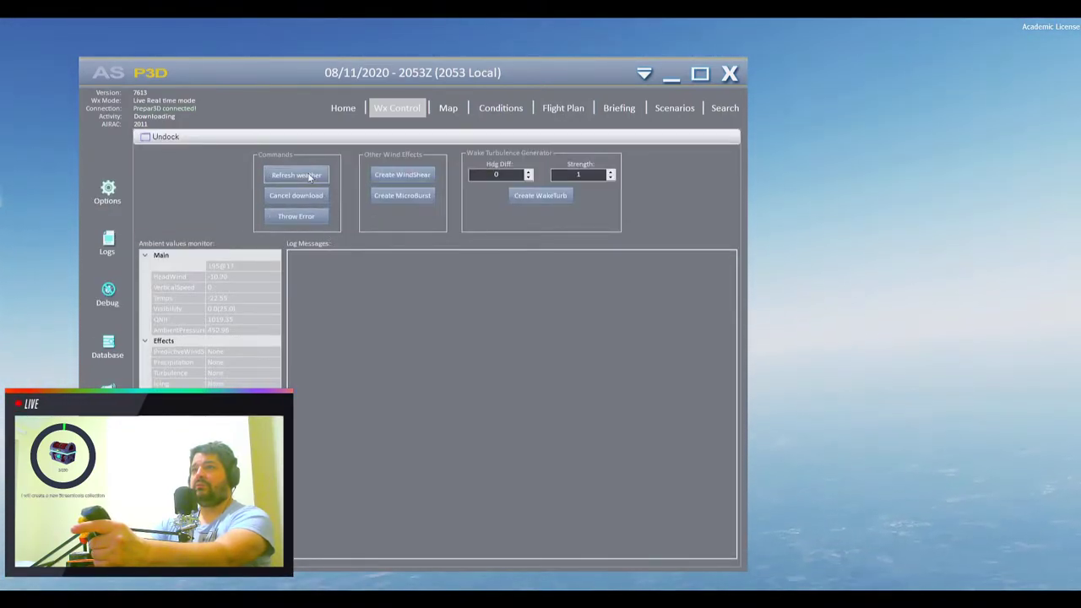
{"action": "left_click", "coordinate": [310, 177]}
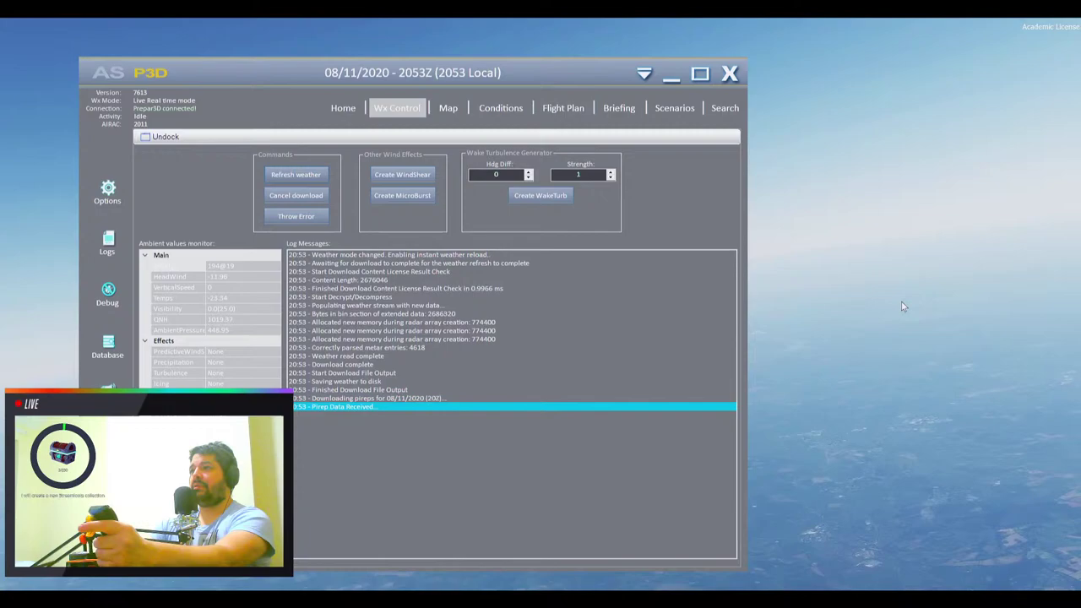
{"action": "left_click", "coordinate": [901, 302]}
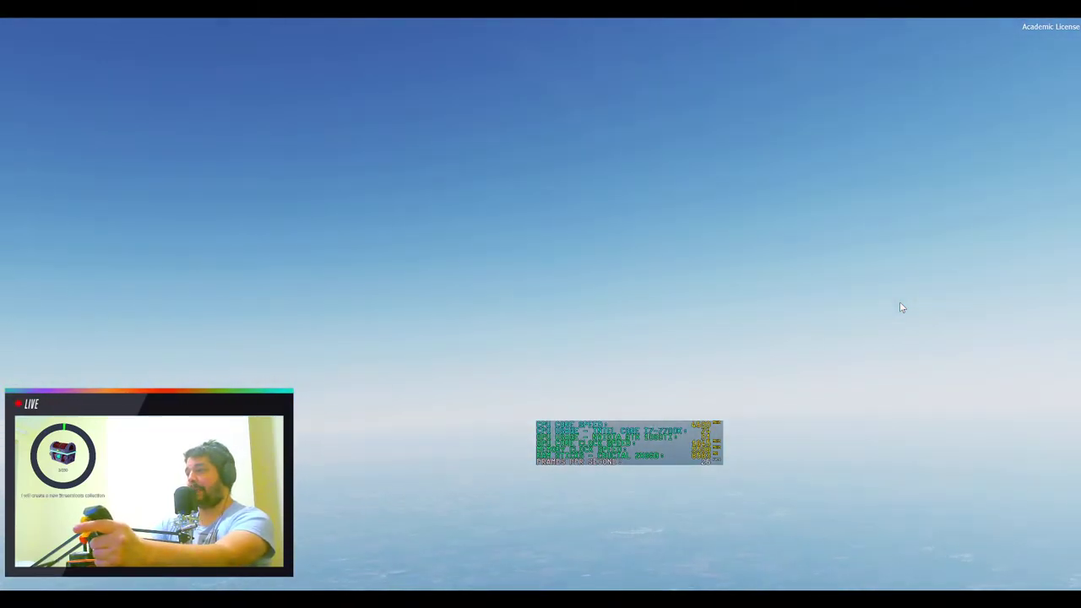
Examine the sky and ground with the live weather active, alternating between the cockpit and outside views
{"action": "key", "text": "F2"}
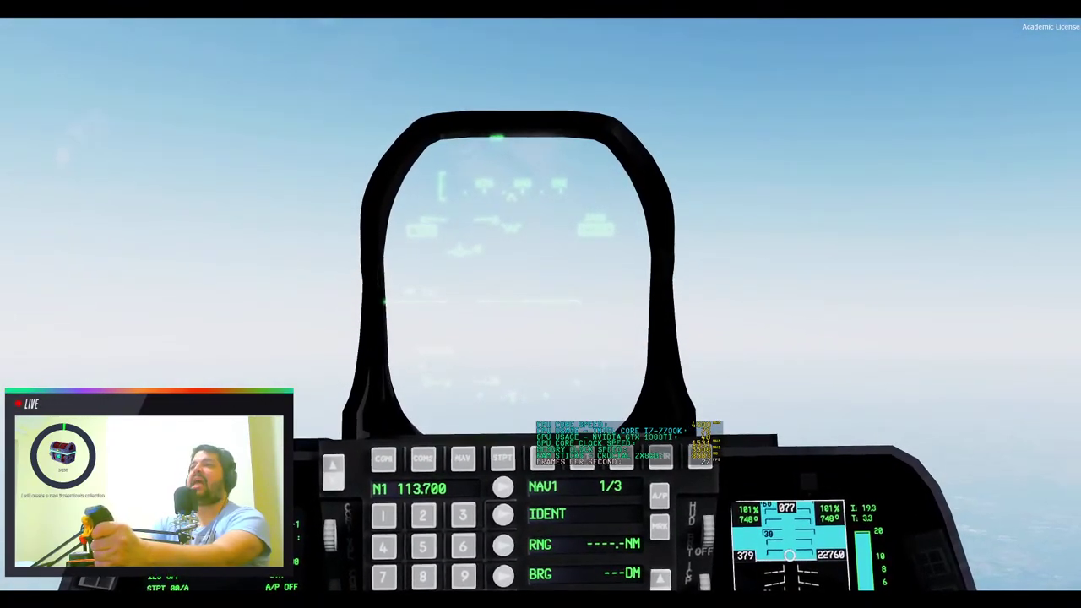
{"action": "key", "text": "1"}
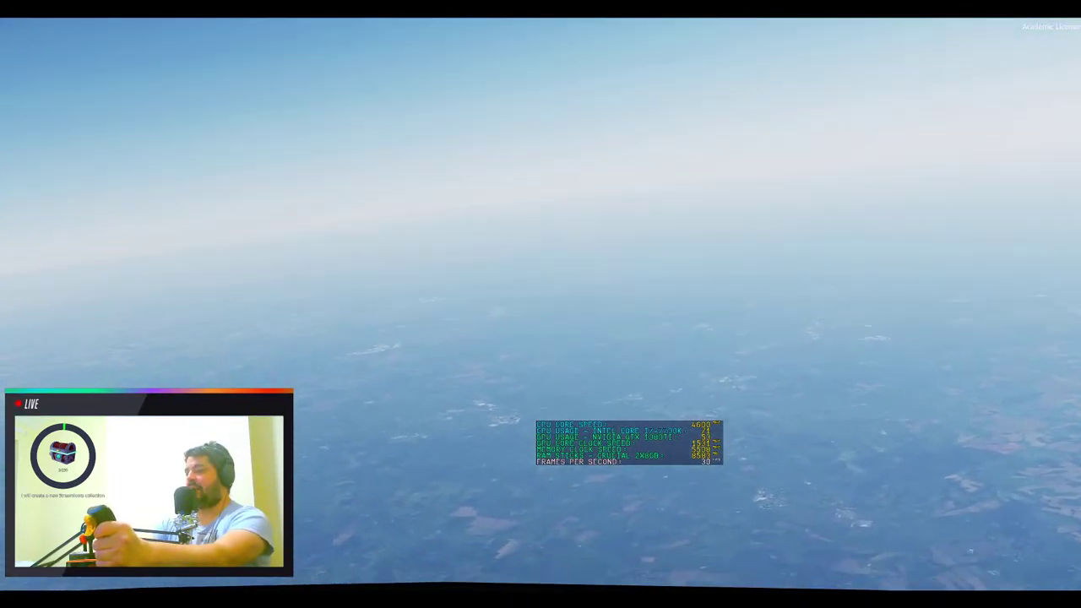
{"action": "key", "text": "1"}
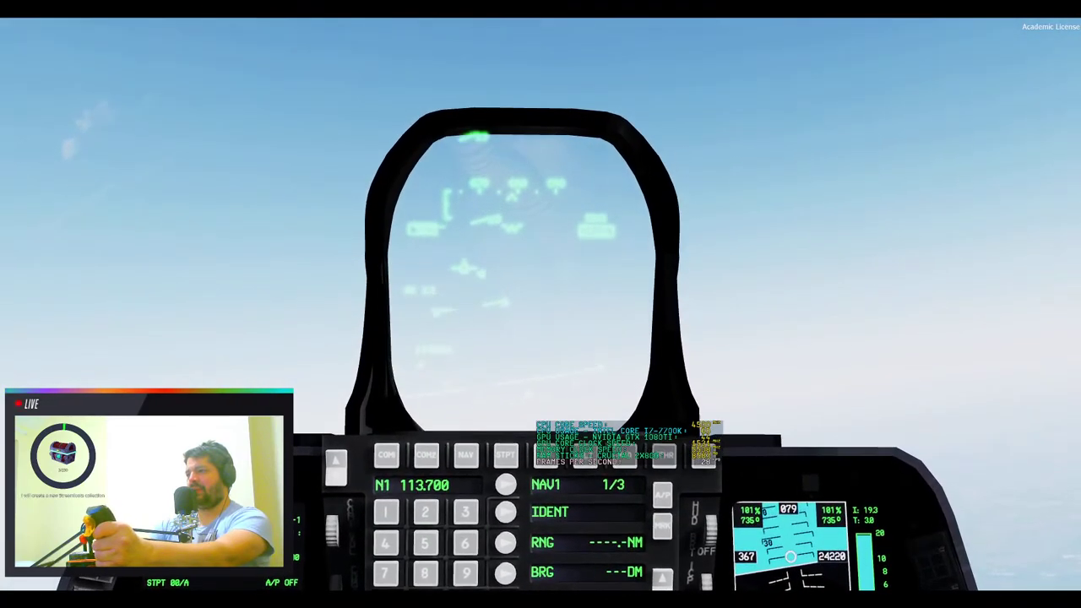
{"action": "key", "text": "F3"}
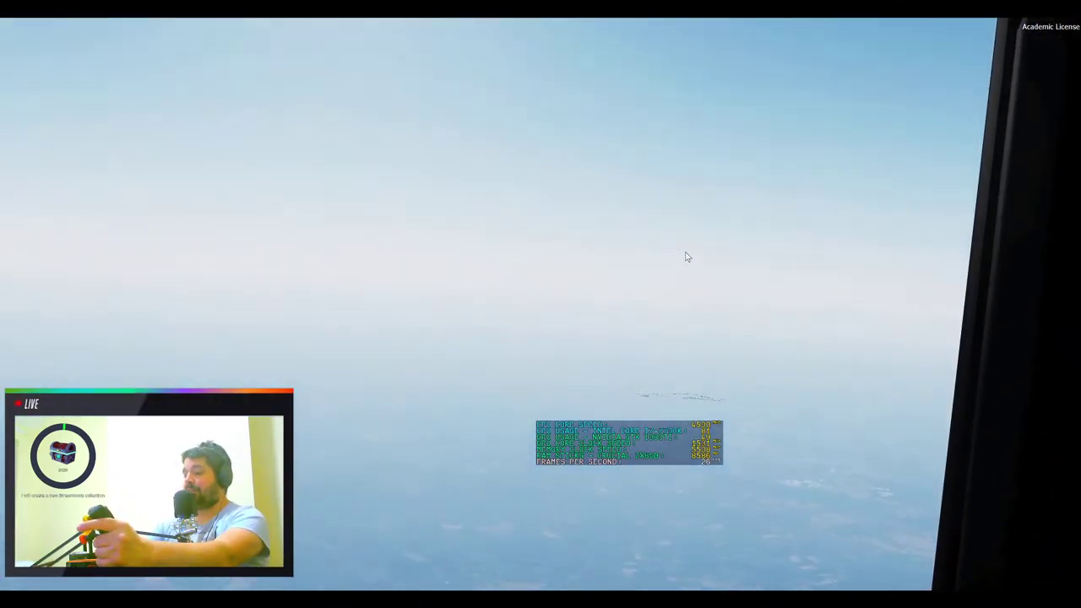
{"action": "key", "text": "3"}
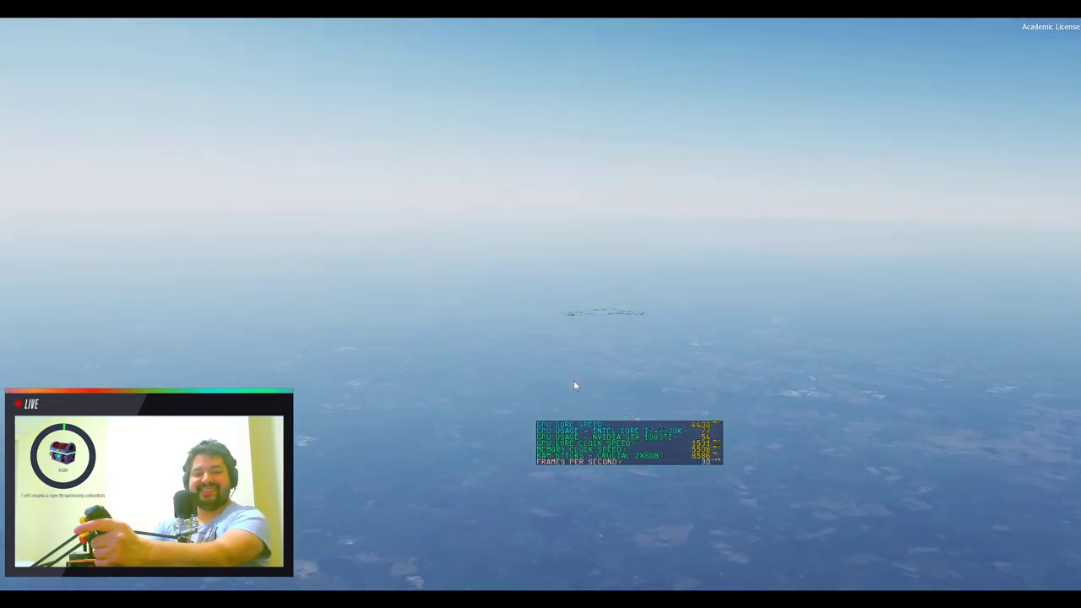
Change the Prepar3D weather conditions to REX Weather Sync and apply the change
{"action": "mouse_move", "coordinate": [453, 589]}
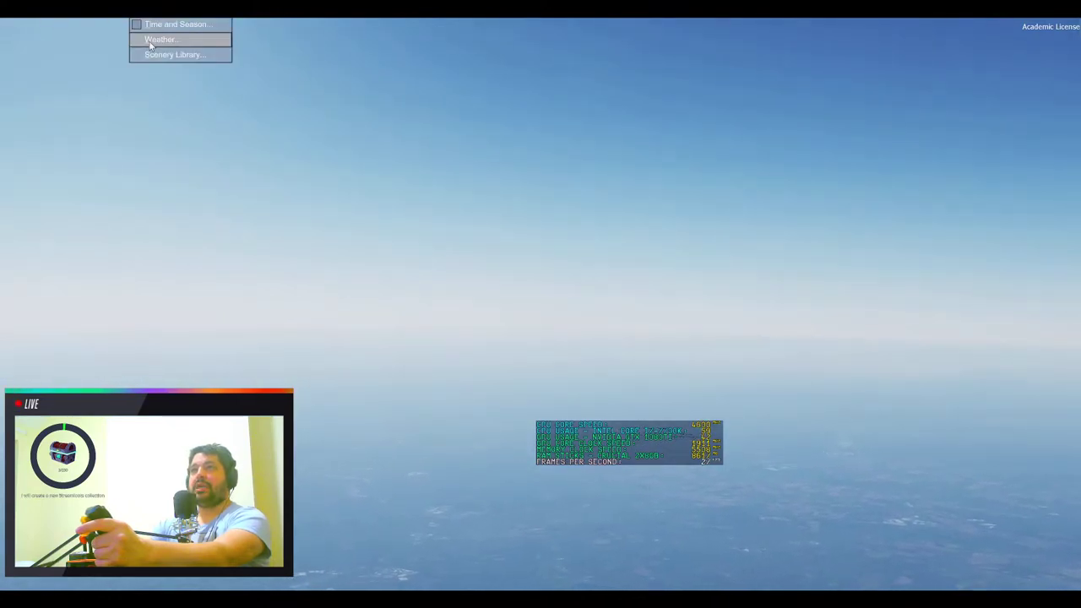
{"action": "left_click", "coordinate": [149, 41]}
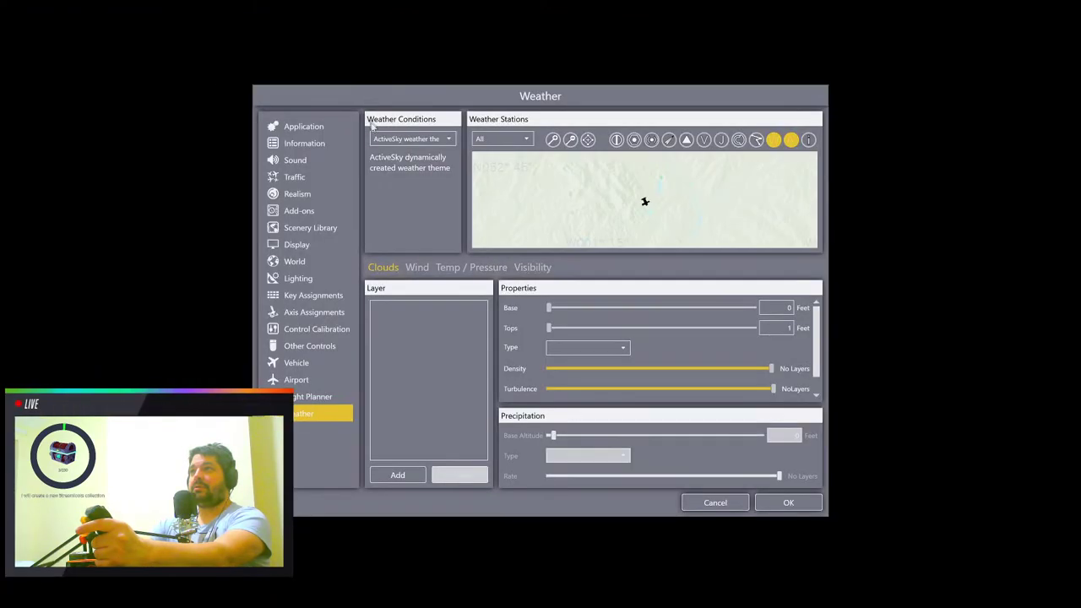
{"action": "left_click", "coordinate": [385, 139]}
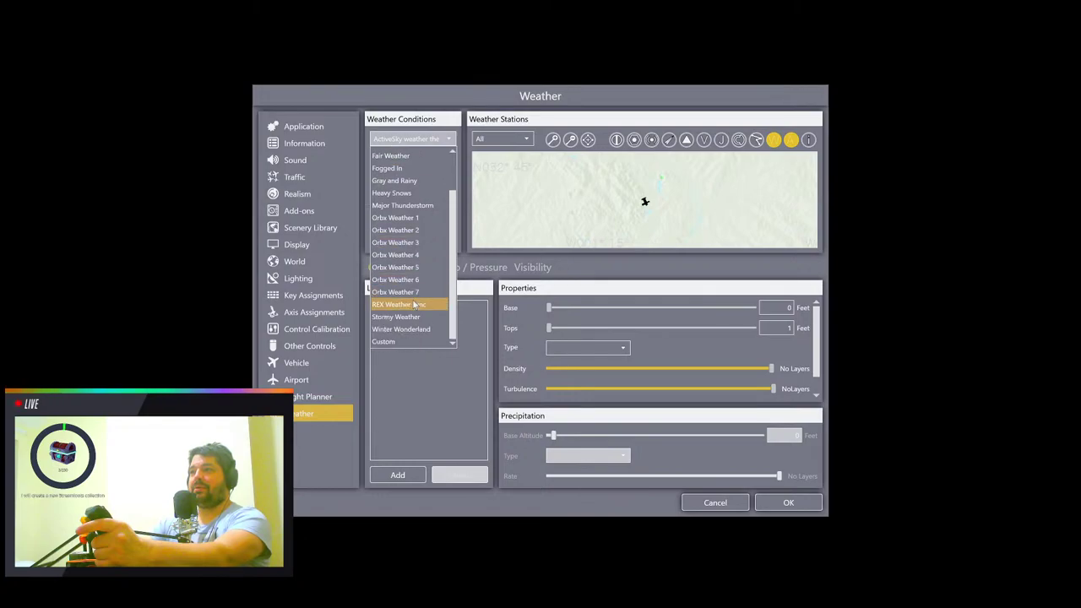
{"action": "left_click", "coordinate": [414, 305]}
{"action": "left_click", "coordinate": [783, 503]}
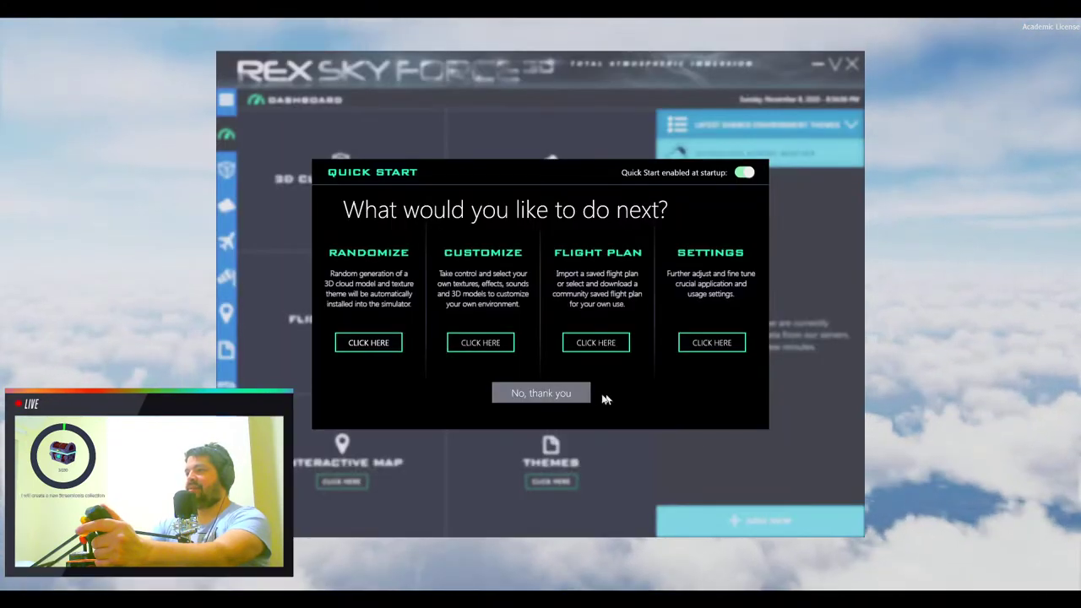
Decline the Quick Start choices in REX Sky Force 3D and return to the Prepar3D flight view
{"action": "left_click", "coordinate": [540, 393]}
{"action": "left_click", "coordinate": [667, 102]}
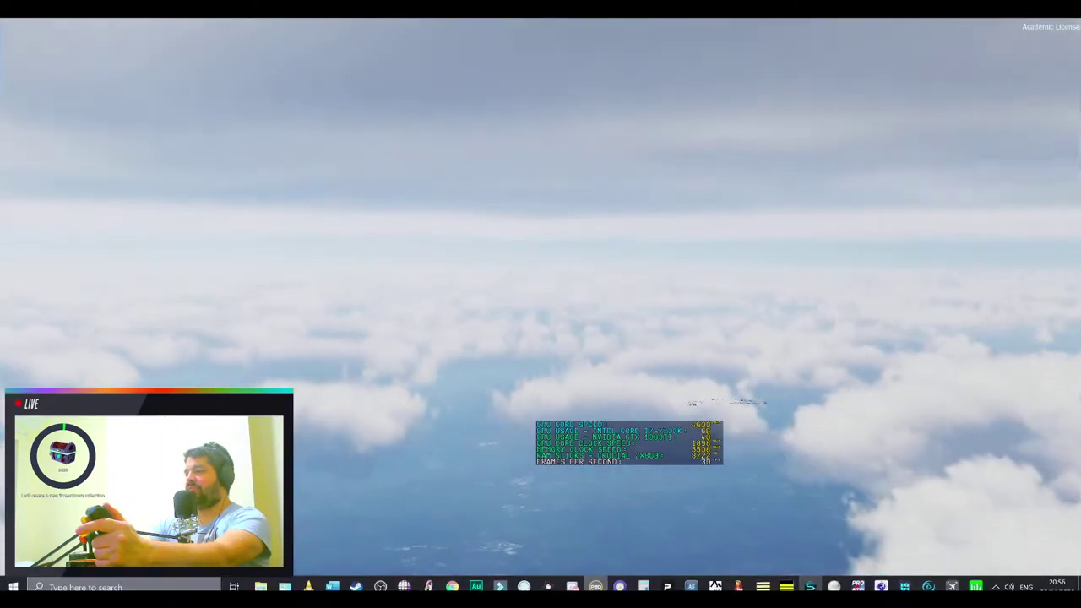
{"action": "left_click", "coordinate": [823, 586]}
{"action": "left_click", "coordinate": [664, 99]}
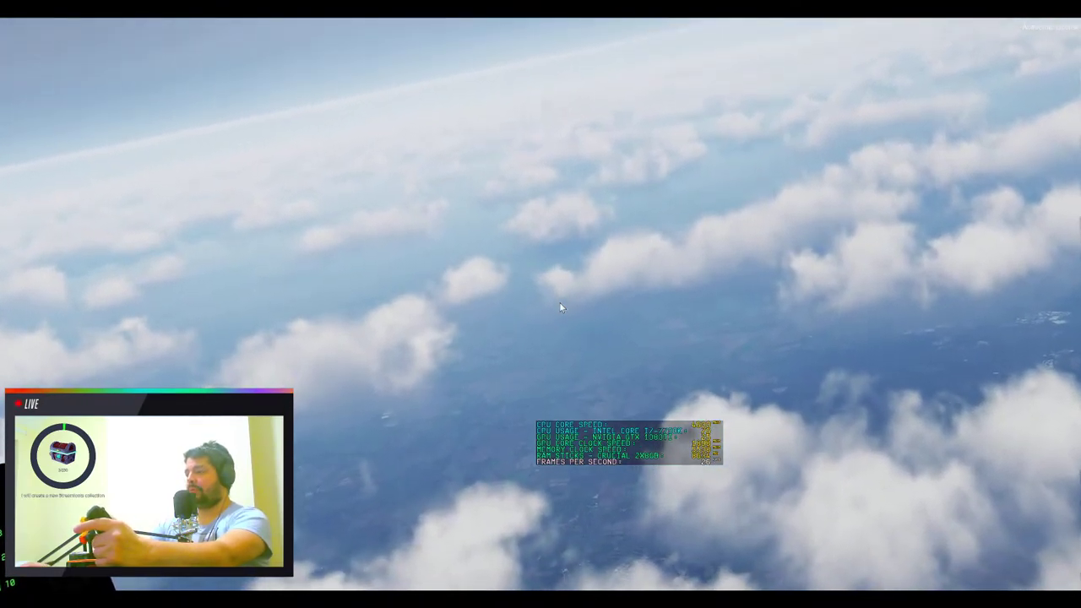
Examine the REX clouds at altitude and the haze over the airport from the cockpit and outside views
{"action": "key", "text": "F1"}
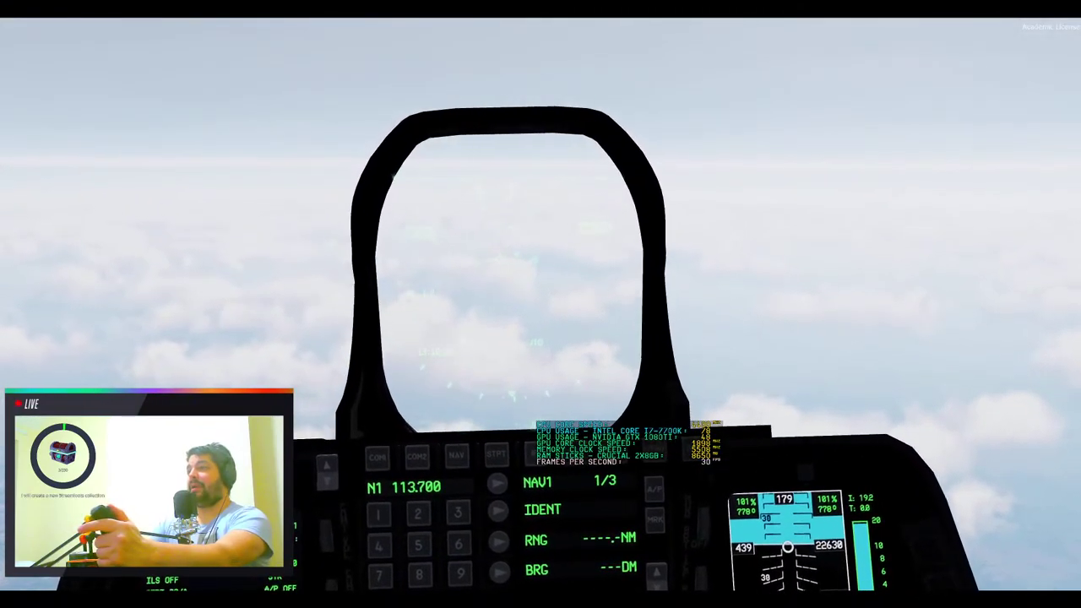
{"action": "key", "text": "F2"}
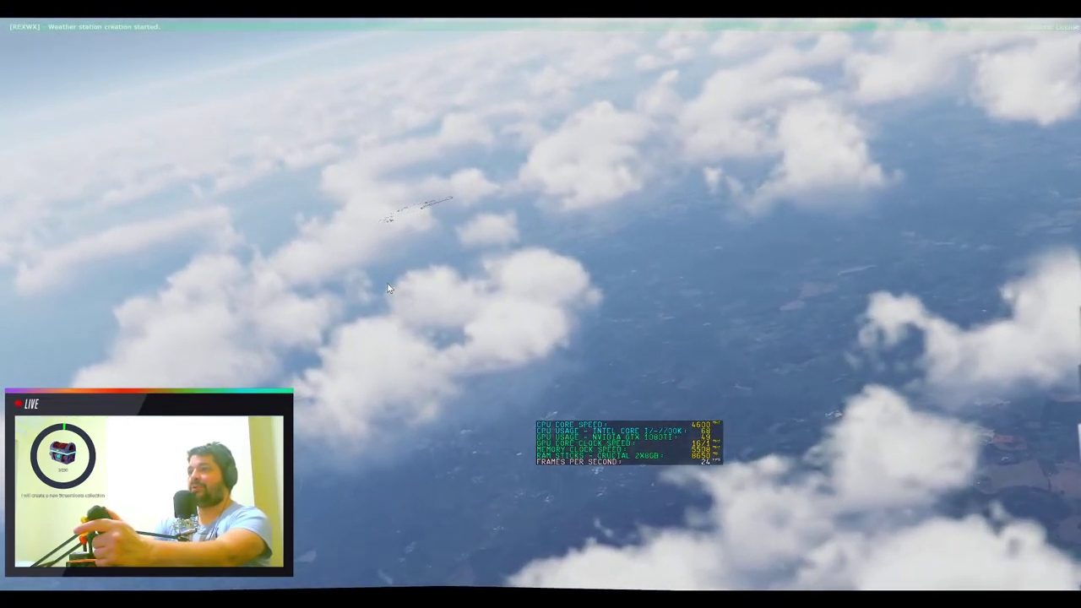
{"action": "key", "text": "shift+9"}
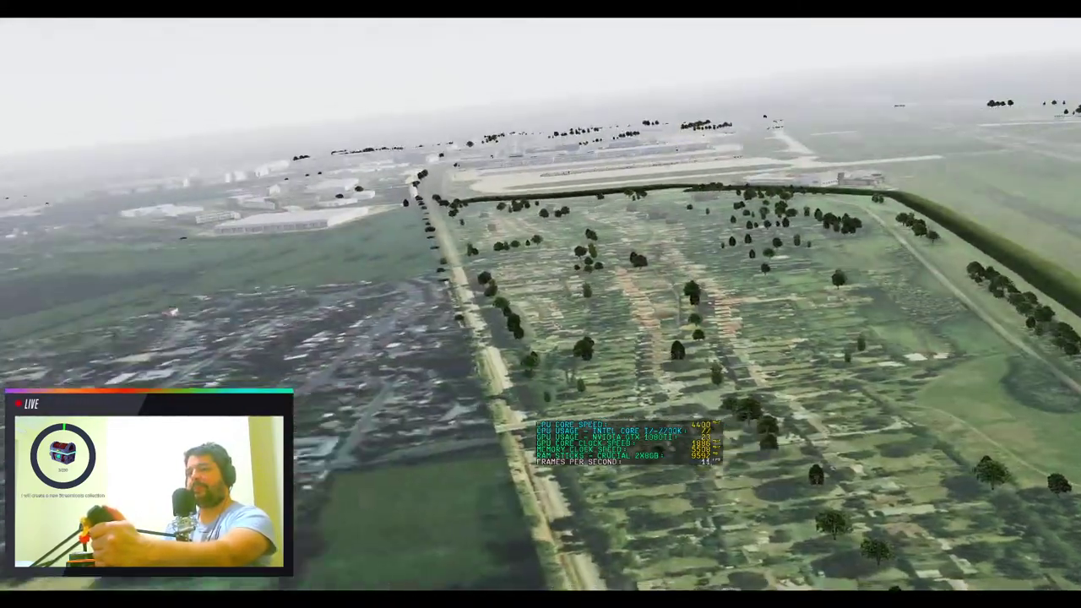
{"action": "key", "text": "shift+9"}
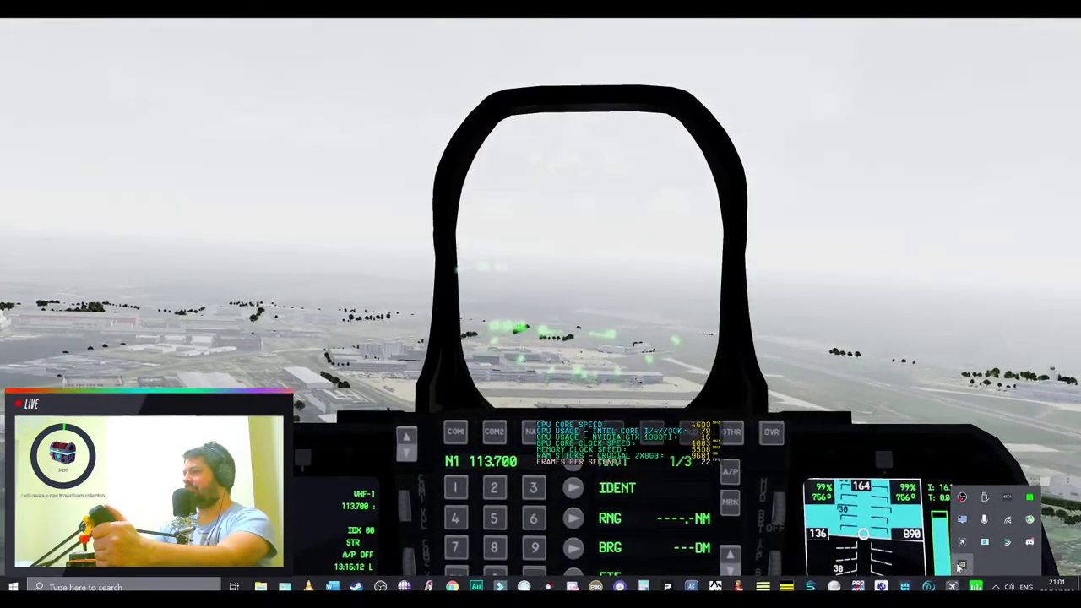
Turn off Image Sharpening for the Prepar3D program profile in the NVIDIA Control Panel and close the control panel
{"action": "double_click", "coordinate": [963, 565]}
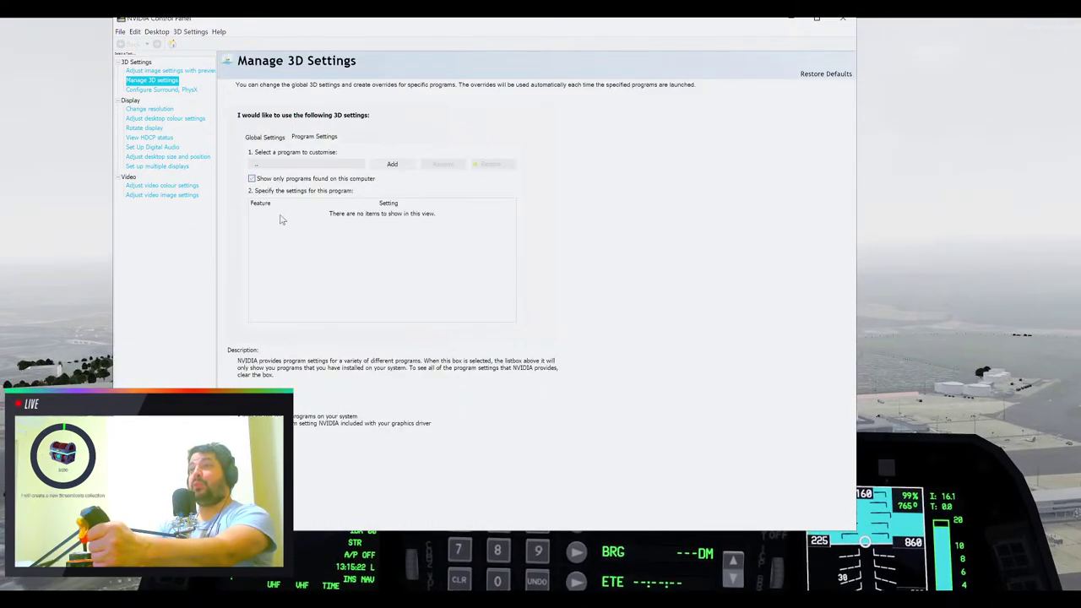
{"action": "left_click", "coordinate": [299, 213]}
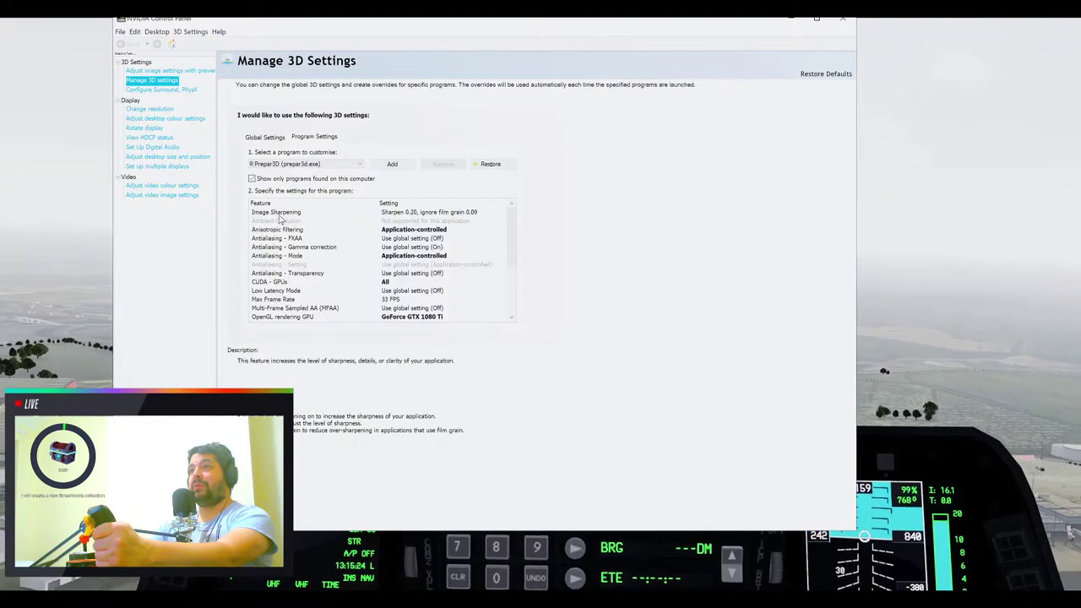
{"action": "left_click", "coordinate": [401, 212]}
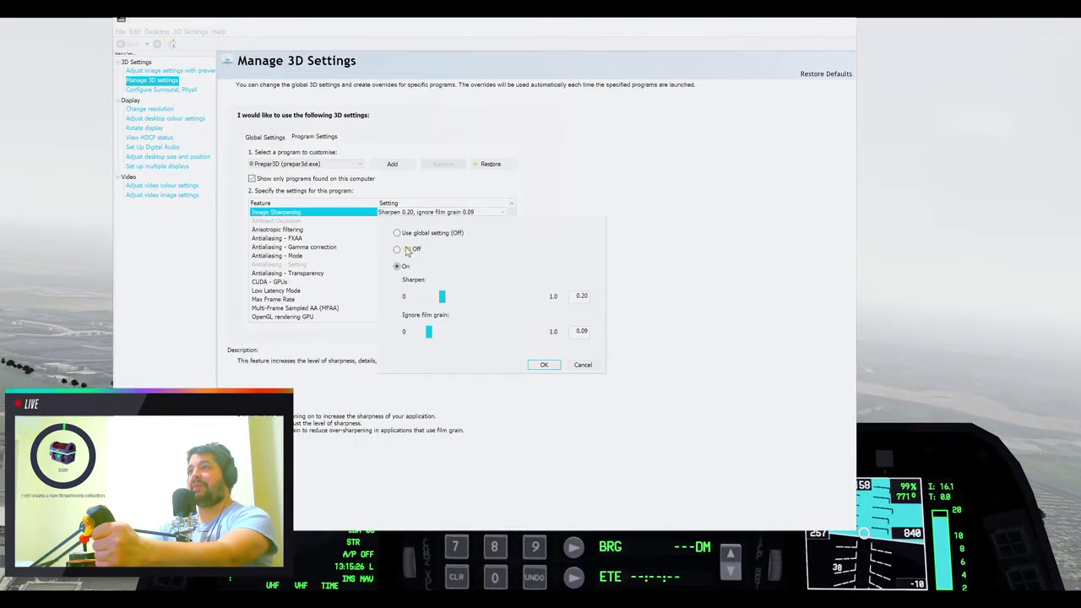
{"action": "left_click", "coordinate": [396, 250]}
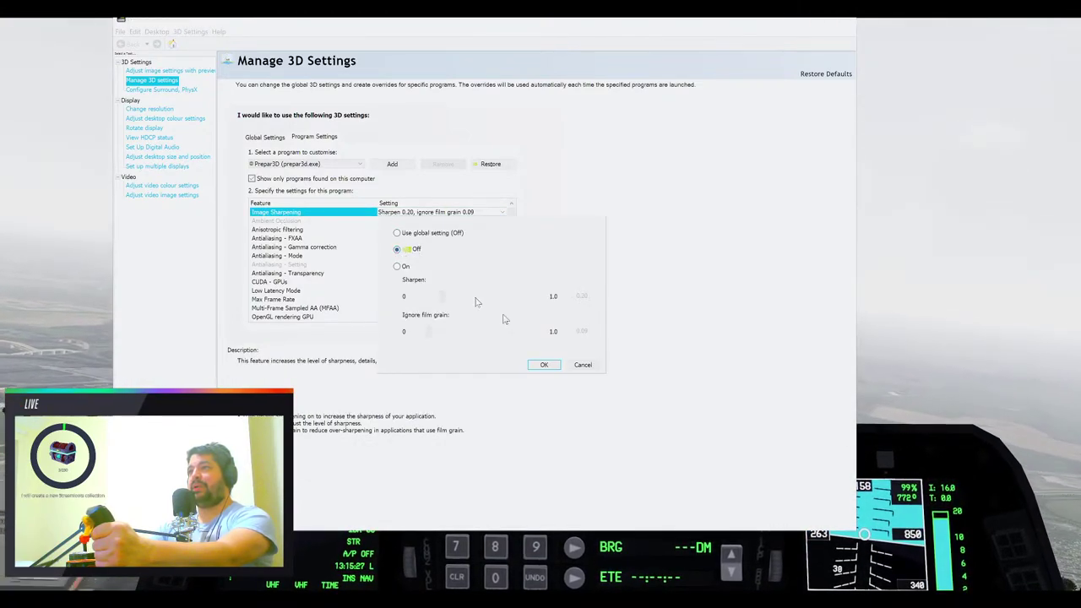
{"action": "left_click", "coordinate": [544, 365]}
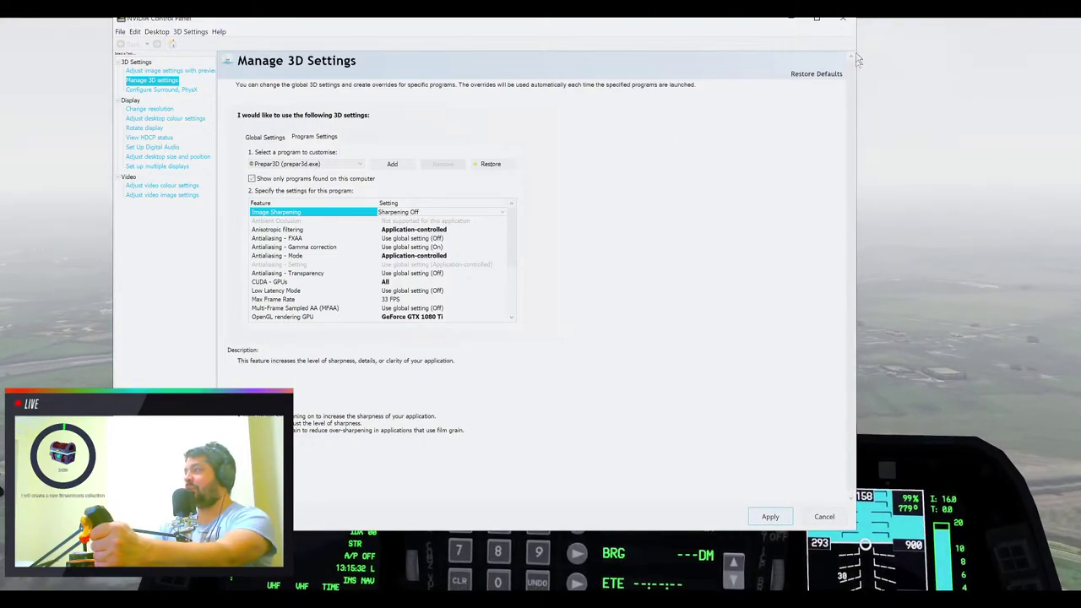
{"action": "left_click", "coordinate": [842, 18]}
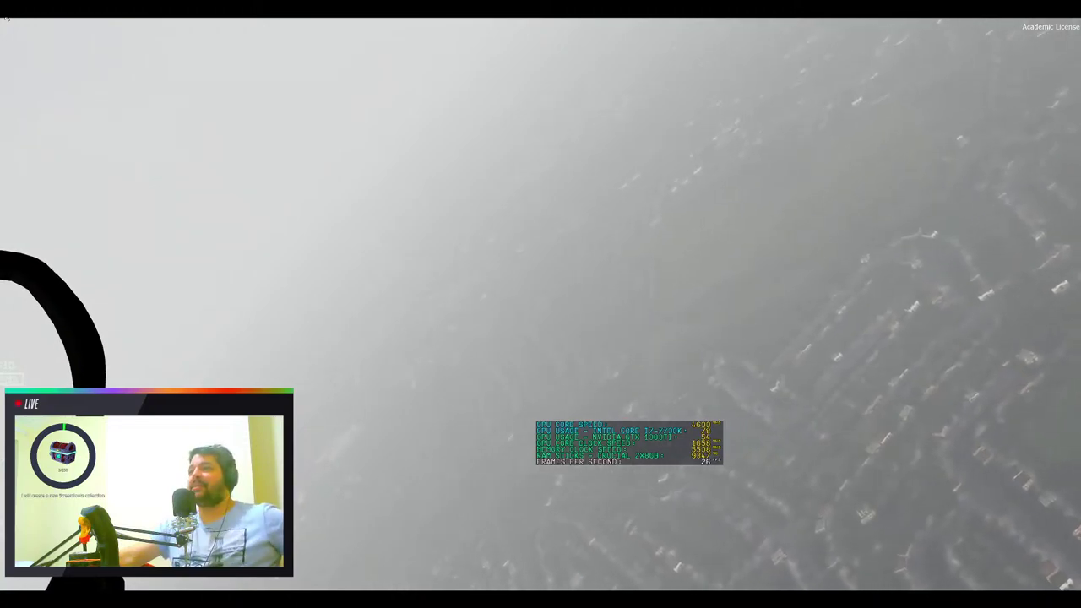
End the current flight scenario and close Prepar3D to return to the desktop
{"action": "left_click", "coordinate": [24, 8]}
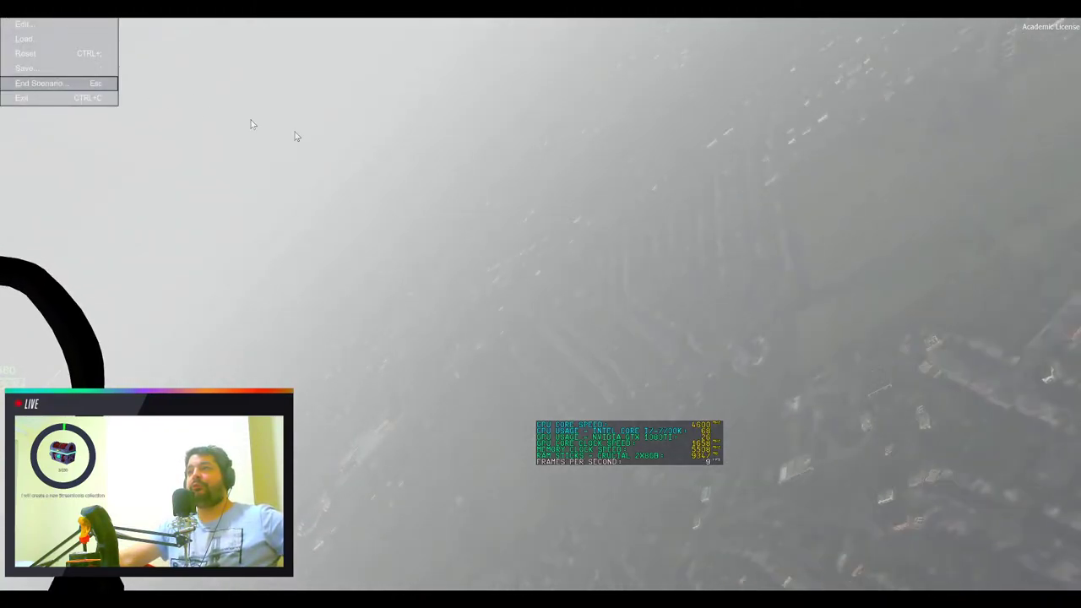
{"action": "left_click", "coordinate": [31, 84]}
{"action": "left_click", "coordinate": [545, 368]}
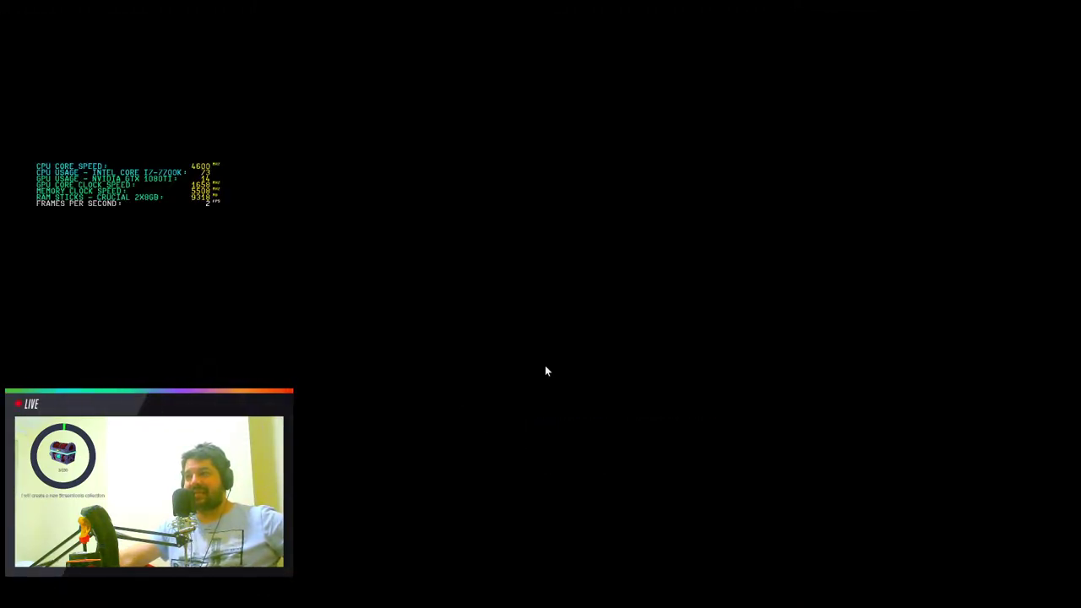
{"action": "left_click", "coordinate": [510, 341]}
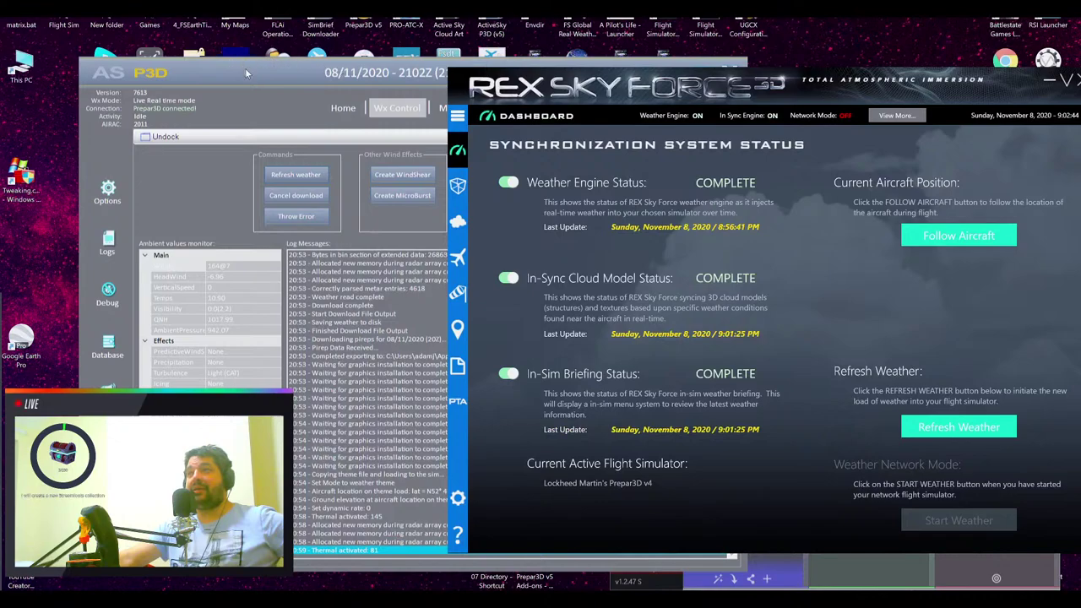
Rearrange the Active Sky and REX Sky Force 3D windows on the desktop and bring Active Sky to the front
{"action": "left_click_drag", "start_coordinate": [245, 68], "coordinate": [186, 70]}
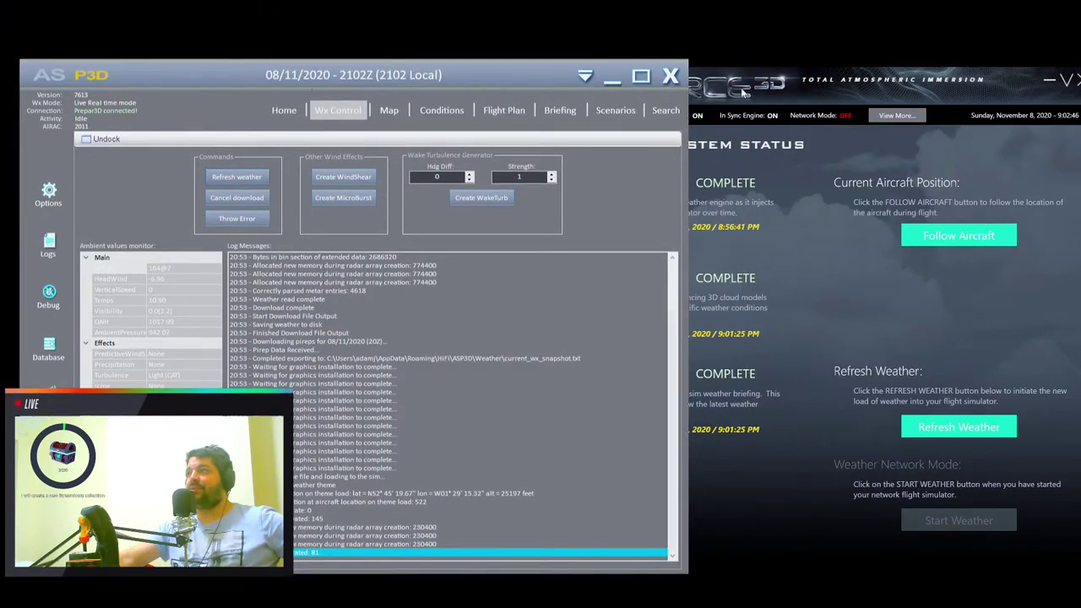
{"action": "left_click_drag", "start_coordinate": [741, 87], "coordinate": [548, 73]}
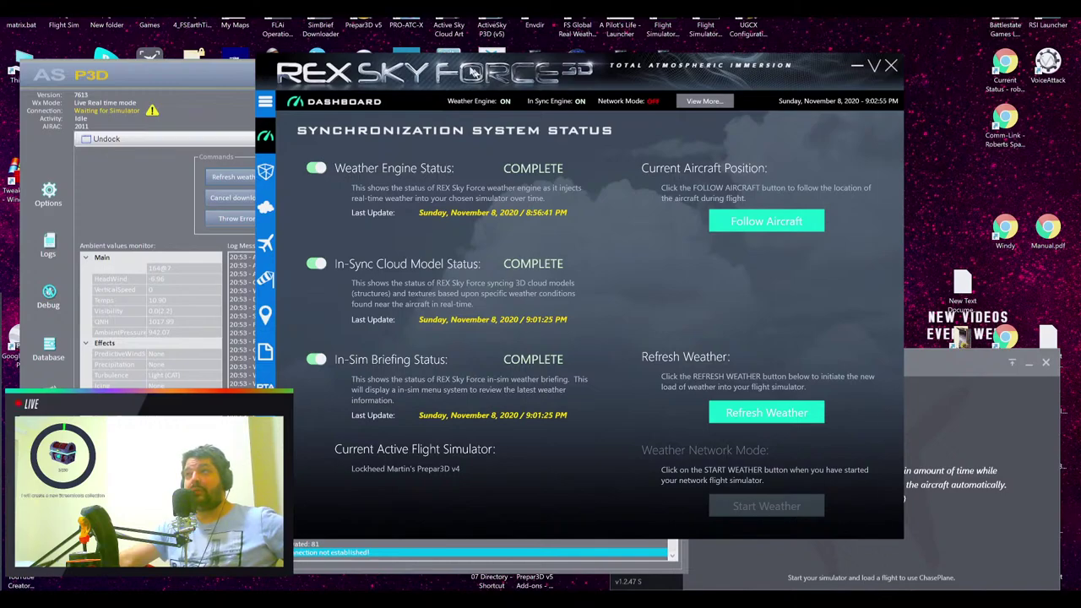
{"action": "left_click_drag", "start_coordinate": [473, 73], "coordinate": [441, 58]}
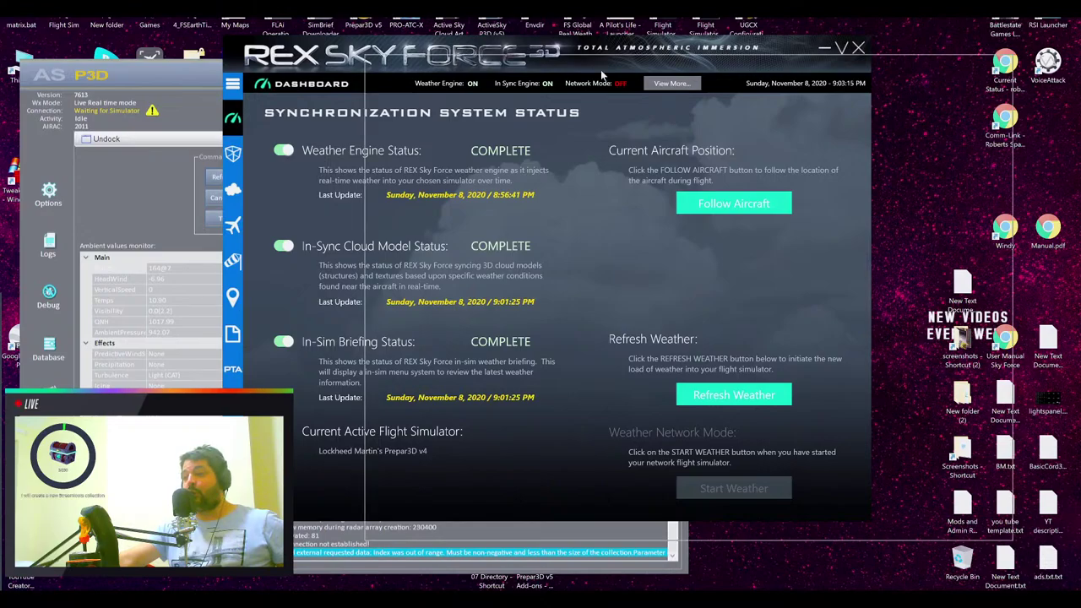
{"action": "left_click_drag", "start_coordinate": [478, 53], "coordinate": [602, 76]}
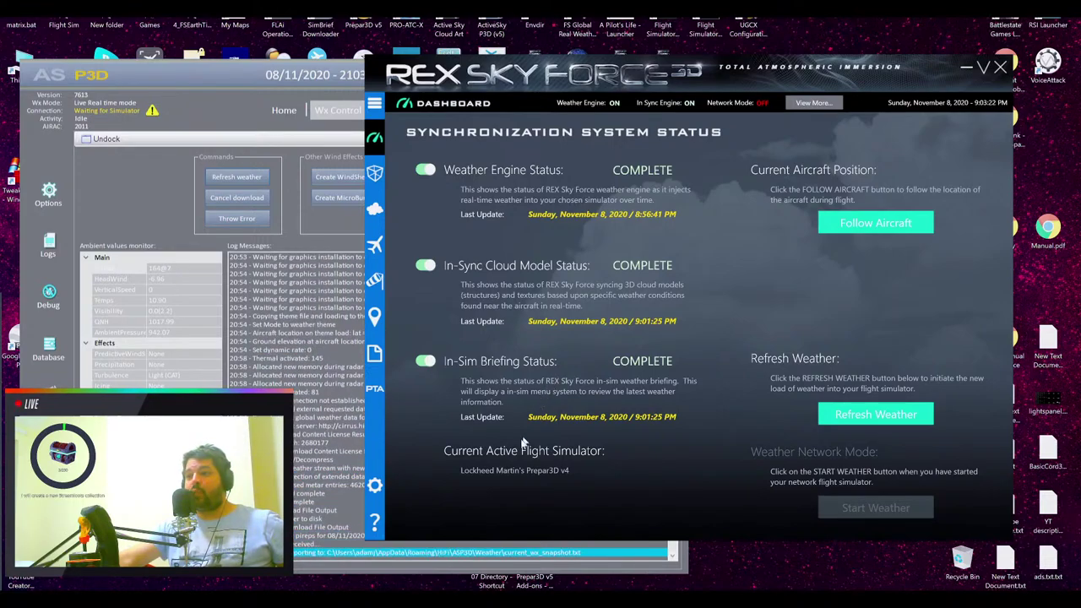
{"action": "left_click", "coordinate": [263, 85]}
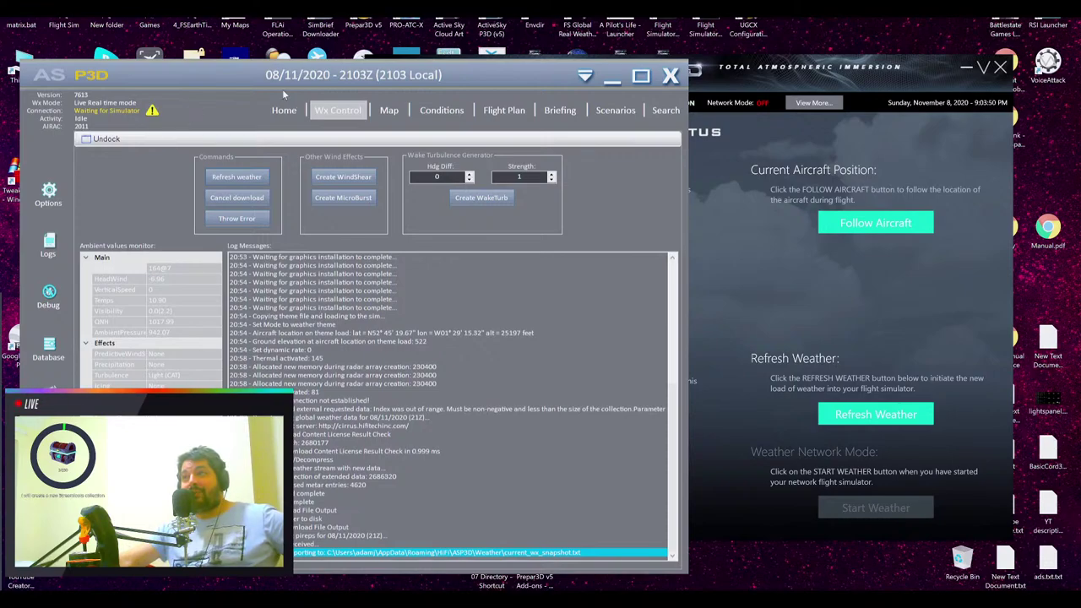
{"action": "left_click_drag", "start_coordinate": [288, 78], "coordinate": [275, 90]}
{"action": "mouse_move", "coordinate": [289, 587]}
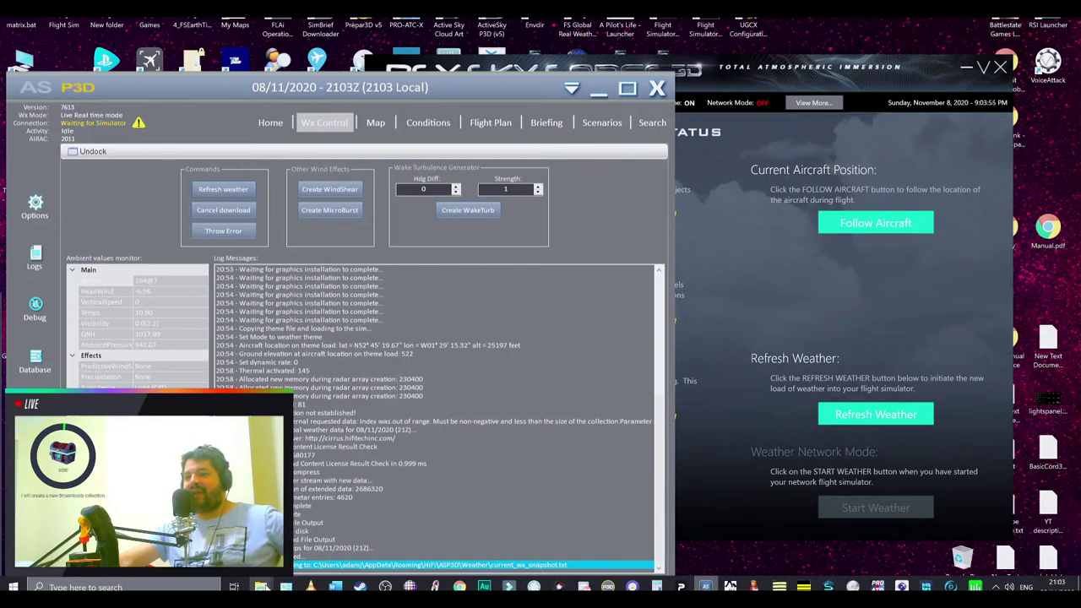
{"action": "left_click", "coordinate": [389, 531]}
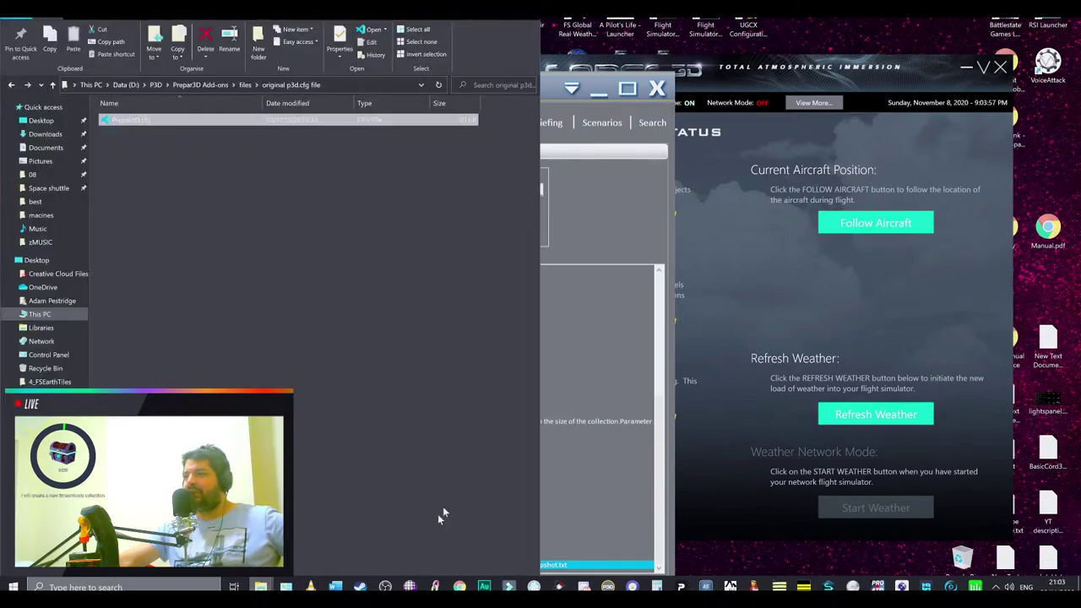
{"action": "left_click", "coordinate": [42, 313]}
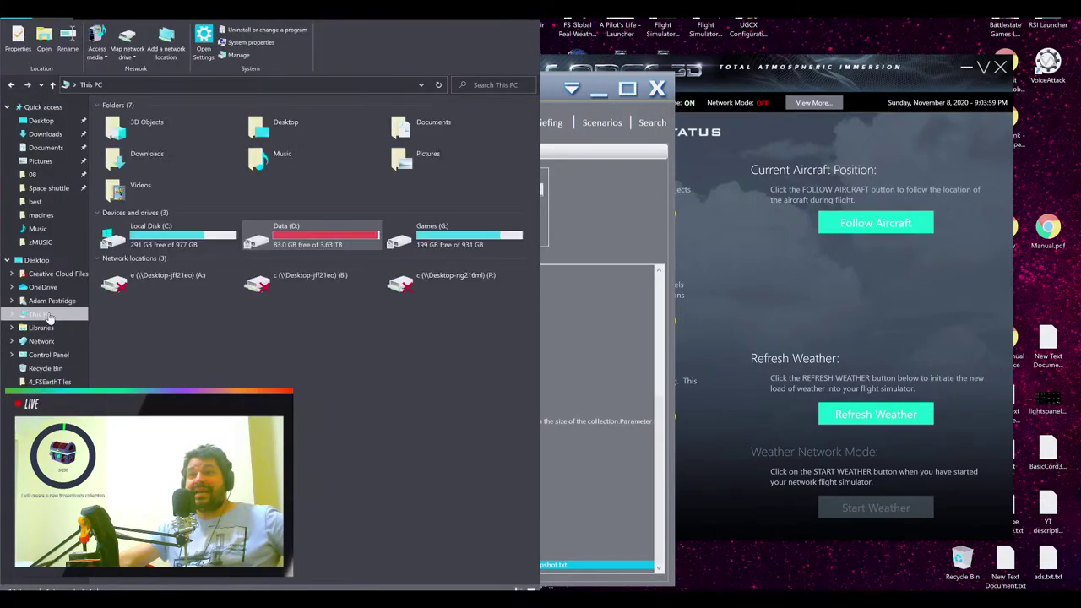
{"action": "double_click", "coordinate": [171, 185]}
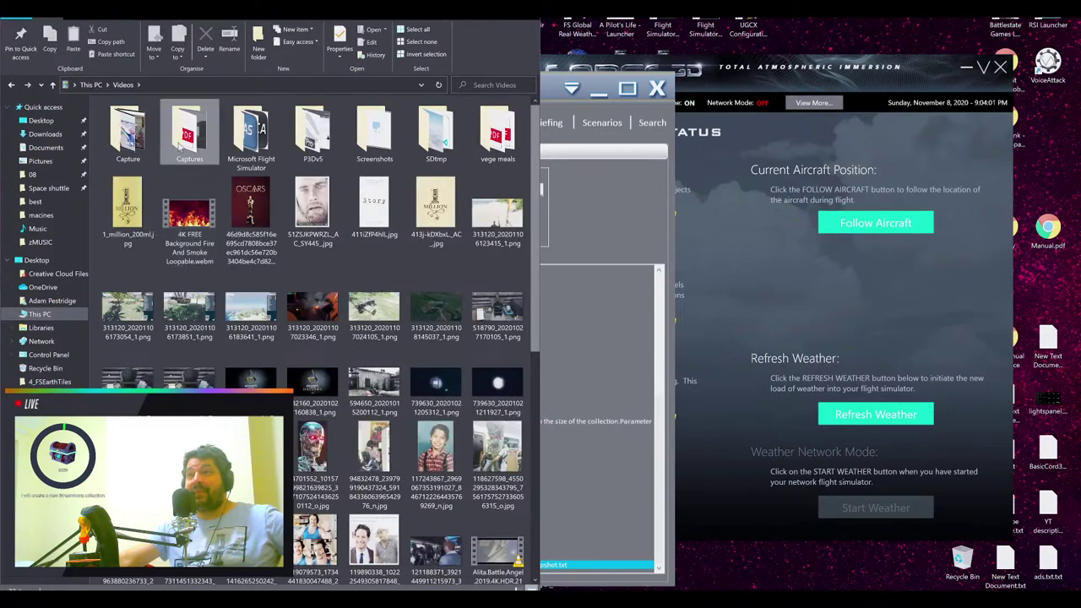
{"action": "double_click", "coordinate": [129, 132]}
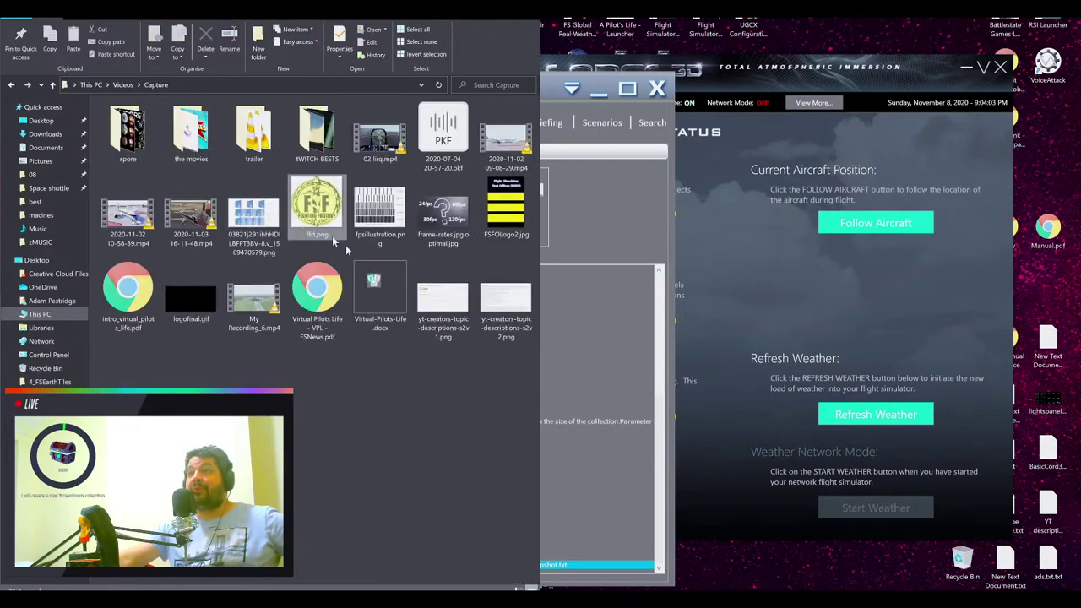
{"action": "left_click", "coordinate": [193, 223]}
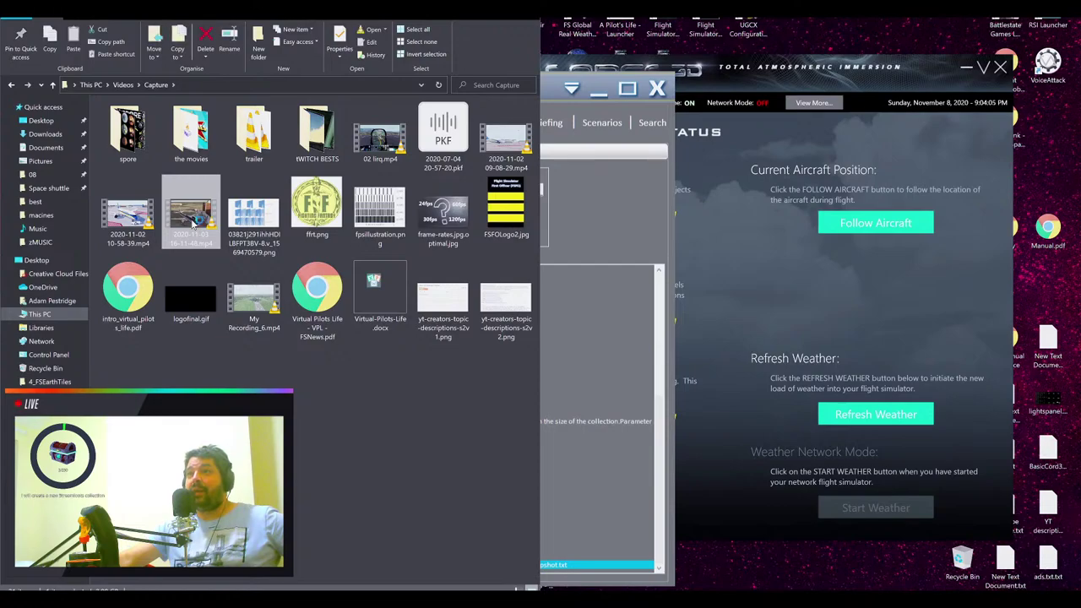
{"action": "double_click", "coordinate": [497, 313]}
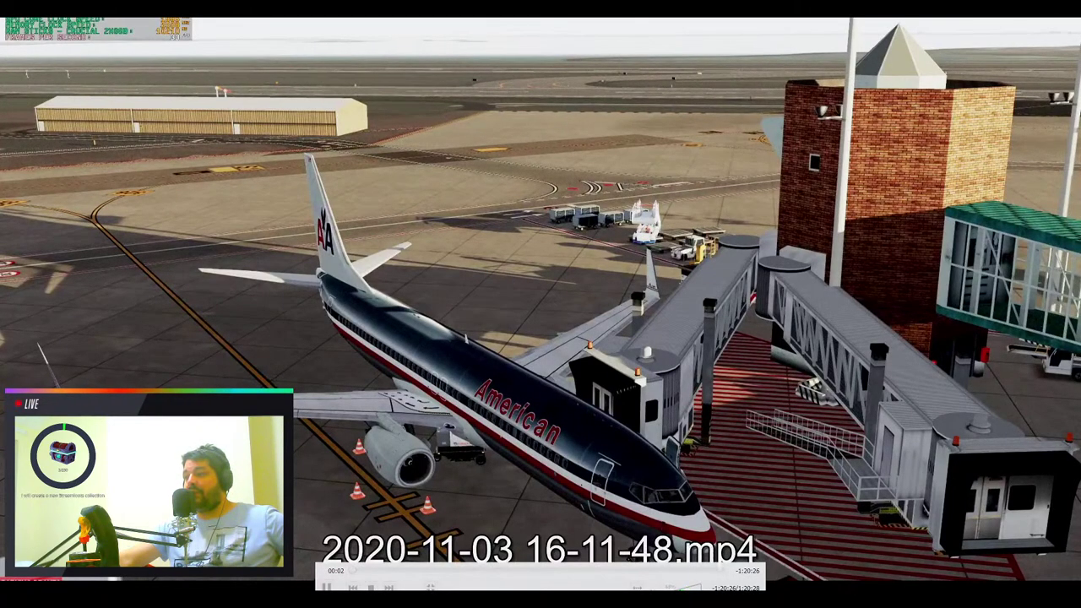
Skip forward through the recording to the in-flight cockpit scene above the clouds and examine the cloud rendering
{"action": "left_click", "coordinate": [395, 571]}
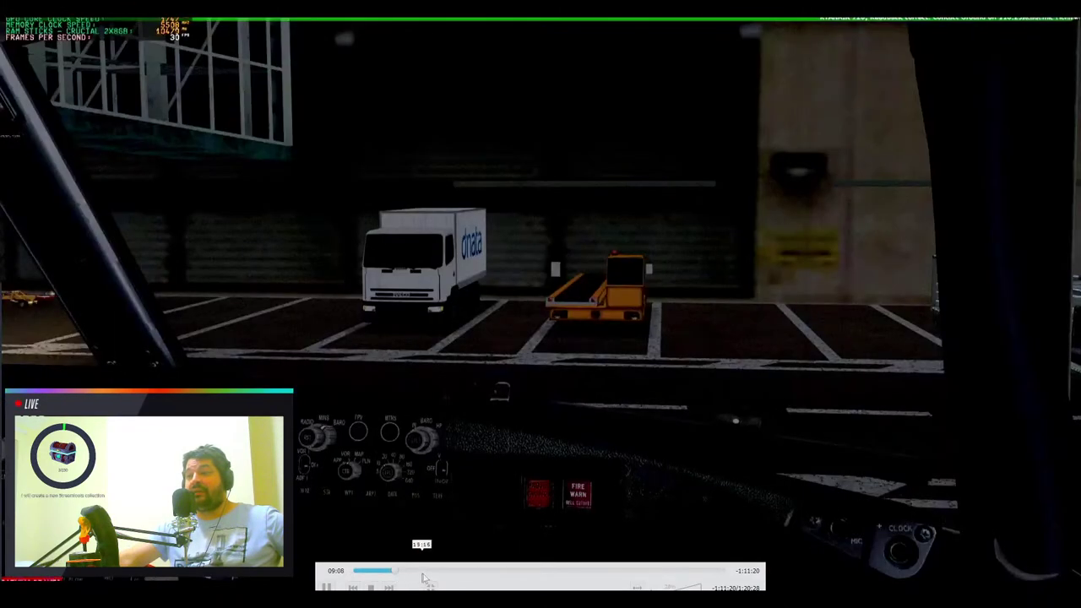
{"action": "left_click", "coordinate": [427, 571]}
{"action": "left_click", "coordinate": [463, 571]}
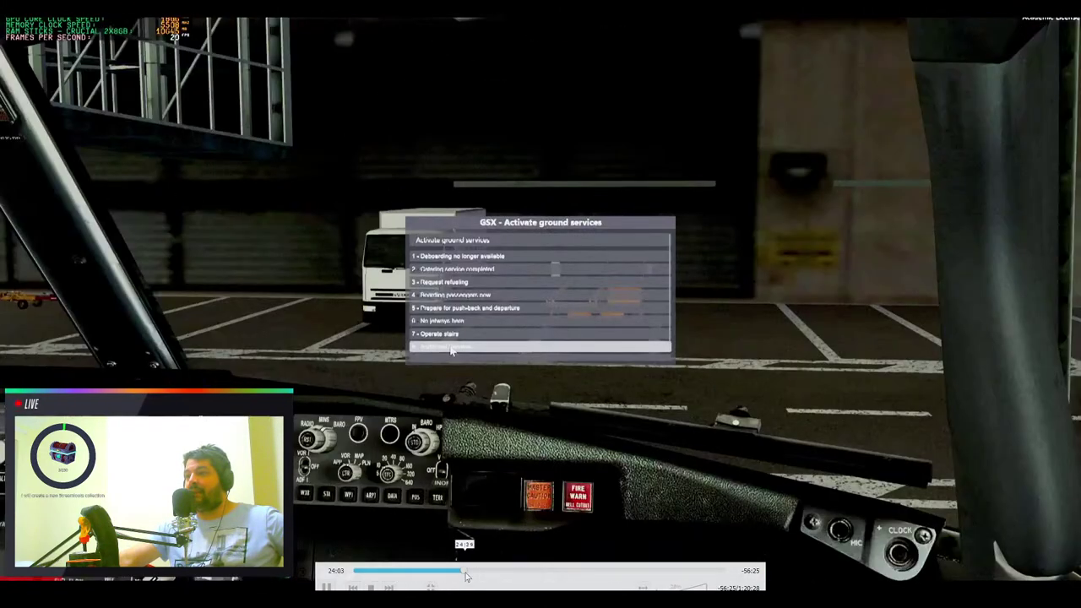
{"action": "left_click", "coordinate": [504, 571]}
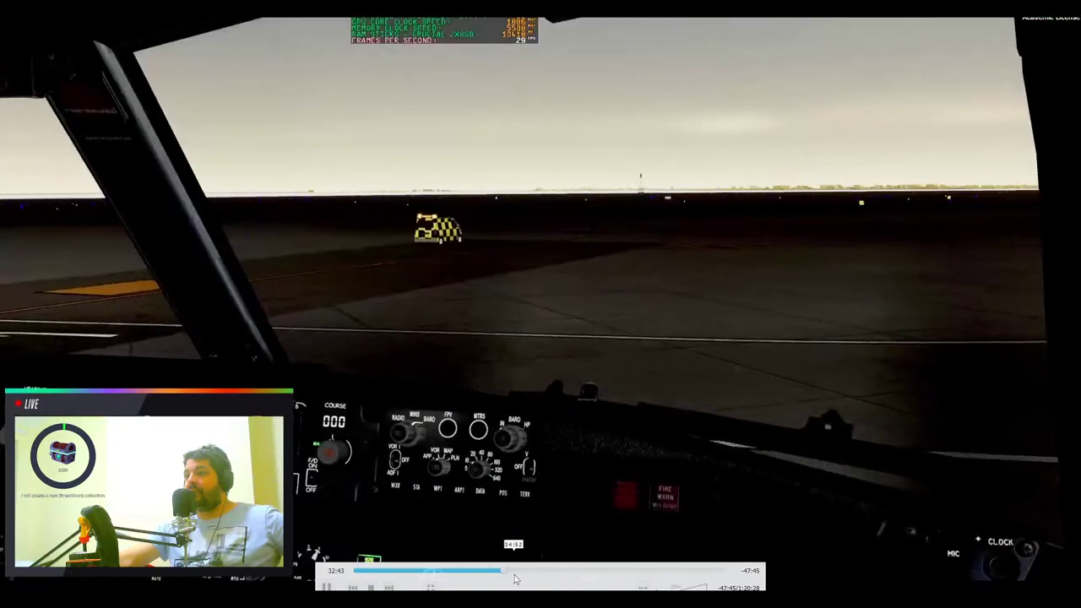
{"action": "left_click", "coordinate": [516, 570]}
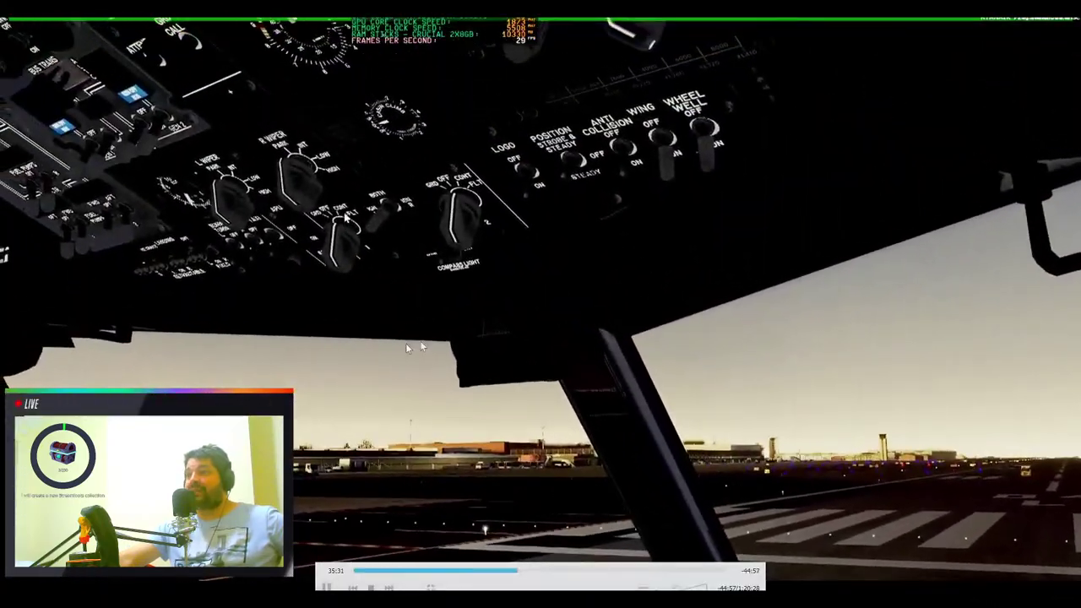
{"action": "left_click", "coordinate": [528, 571]}
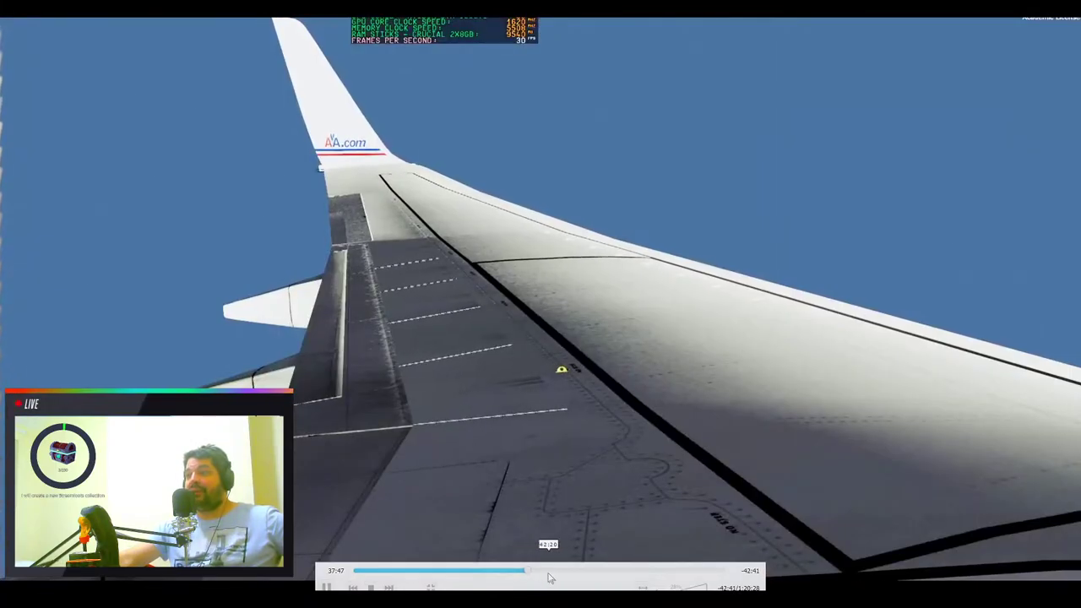
{"action": "left_click", "coordinate": [549, 575]}
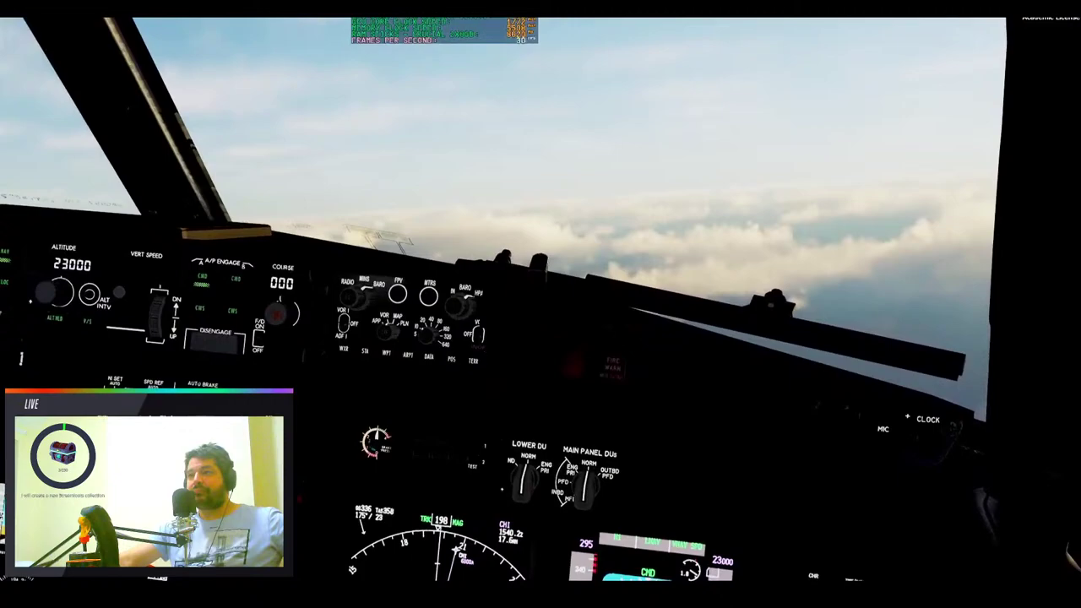
{"action": "mouse_move", "coordinate": [314, 292]}
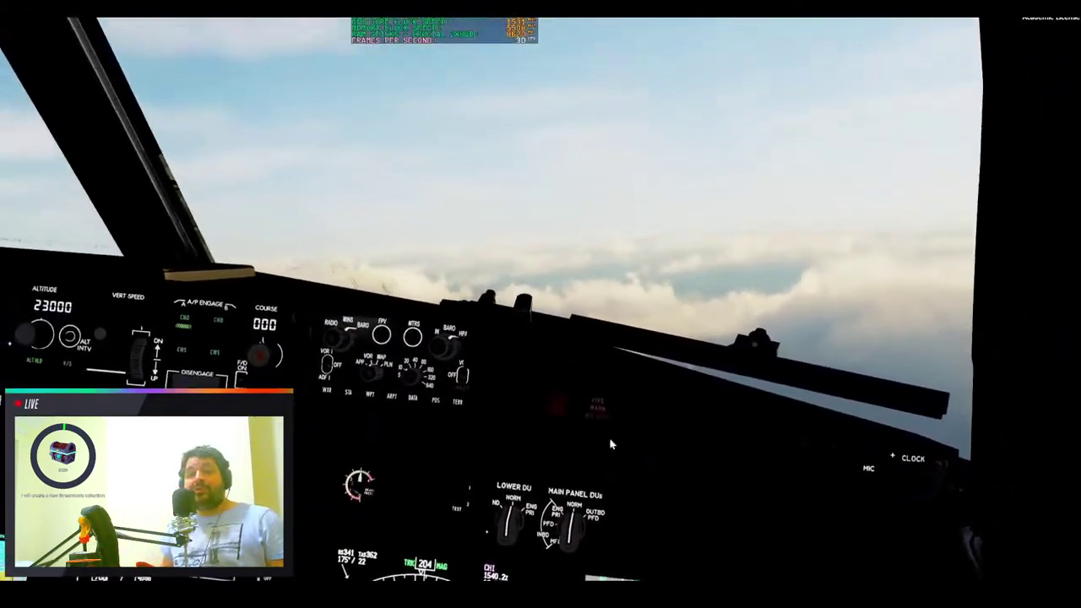
{"action": "mouse_move", "coordinate": [762, 290]}
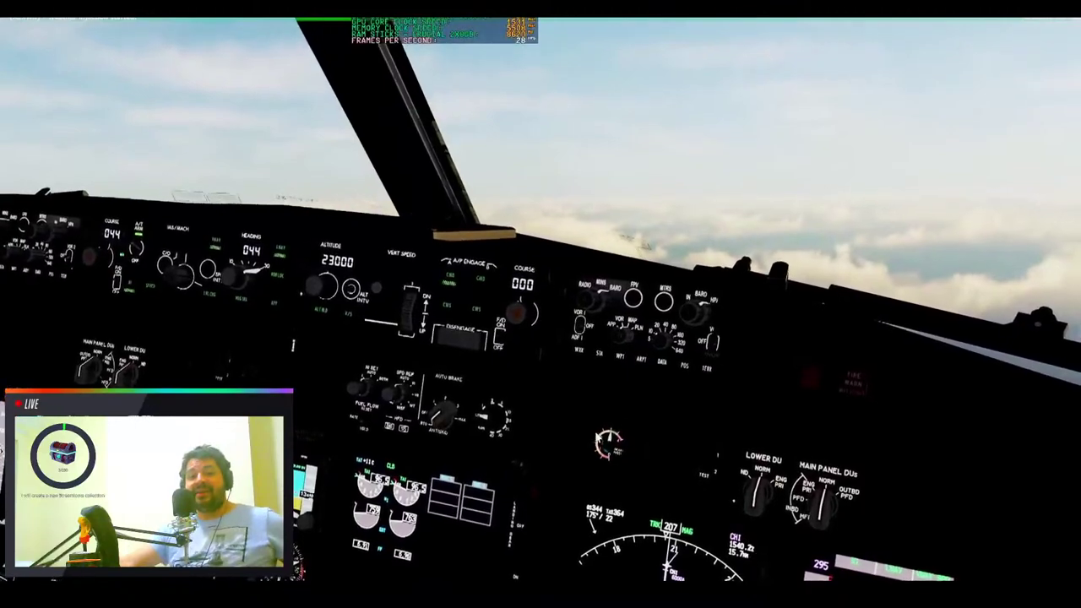
{"action": "mouse_move", "coordinate": [419, 219]}
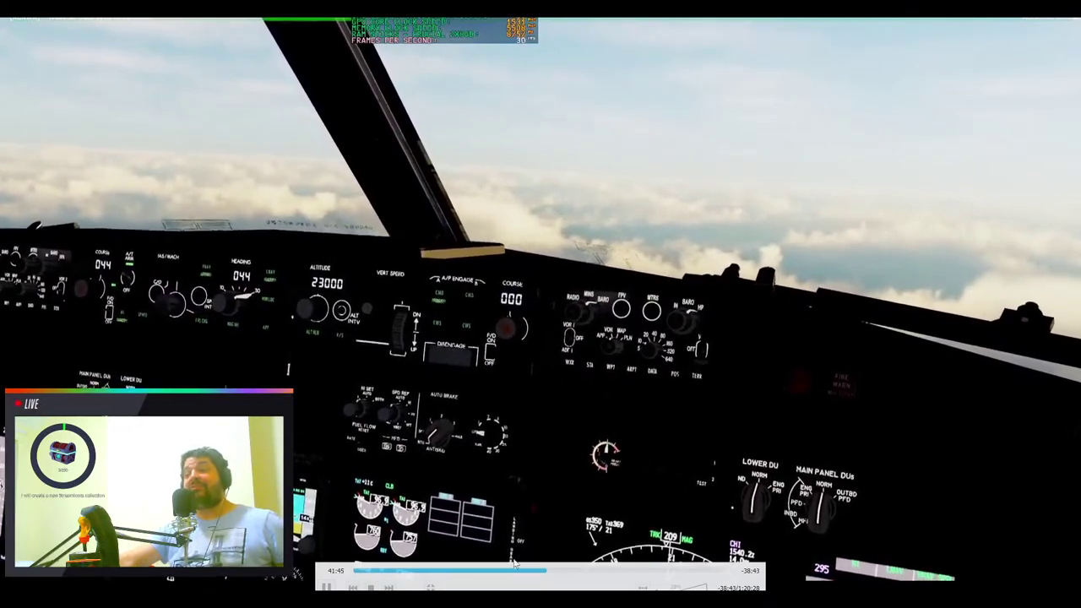
Quit the current video and open 5.1v test footage.mp4 from the Output folder of Wondershare Filmora 9 in Documents
{"action": "right_click", "coordinate": [443, 469]}
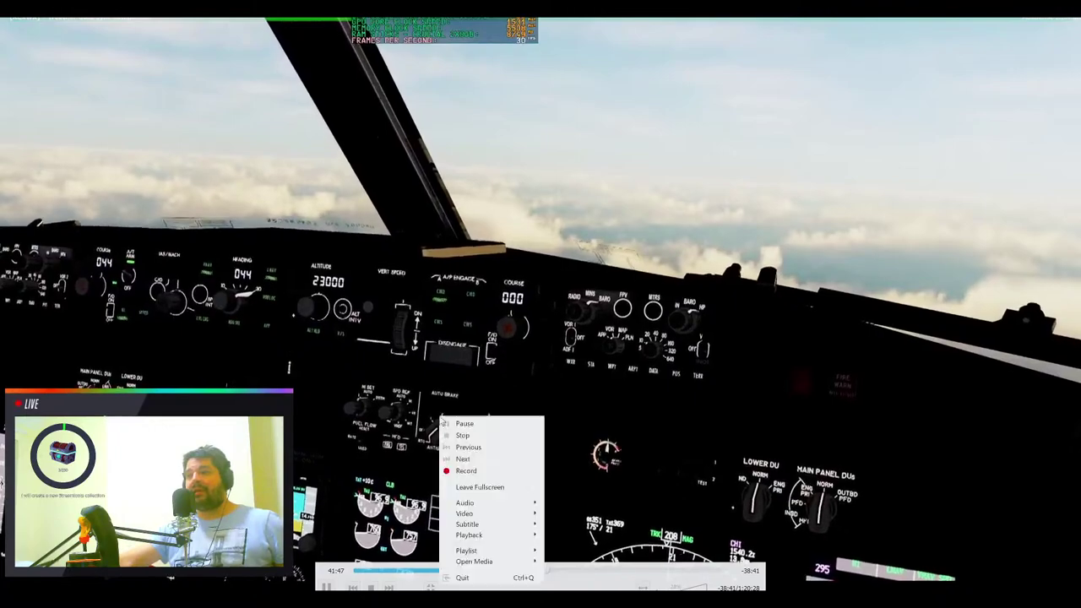
{"action": "left_click", "coordinate": [473, 577]}
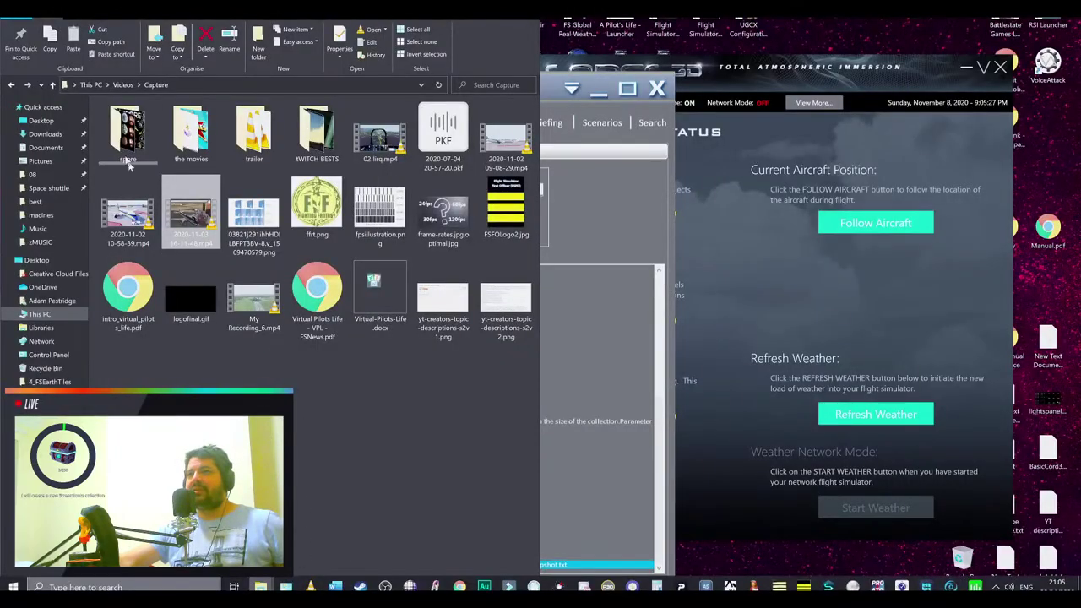
{"action": "left_click", "coordinate": [90, 84]}
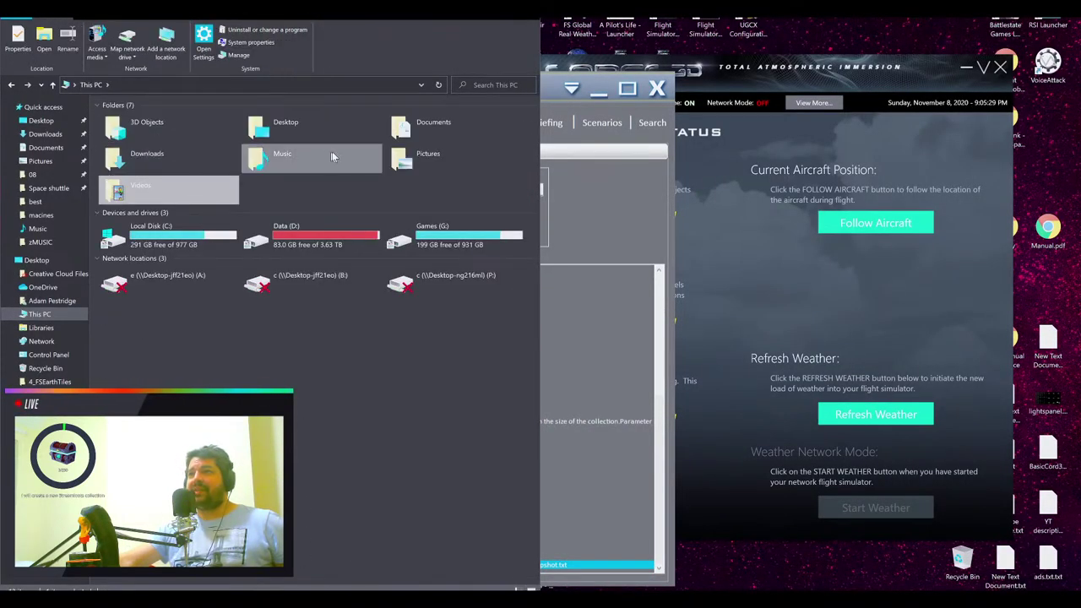
{"action": "double_click", "coordinate": [434, 130]}
{"action": "scroll", "coordinate": [327, 160], "scroll_direction": "down", "scroll_amount": 5}
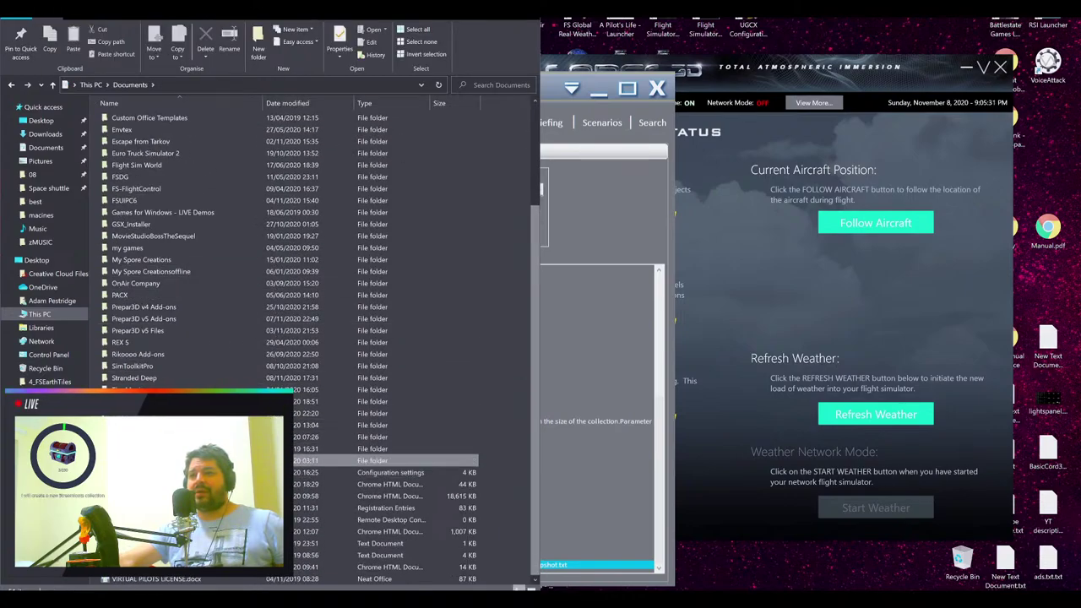
{"action": "double_click", "coordinate": [168, 461]}
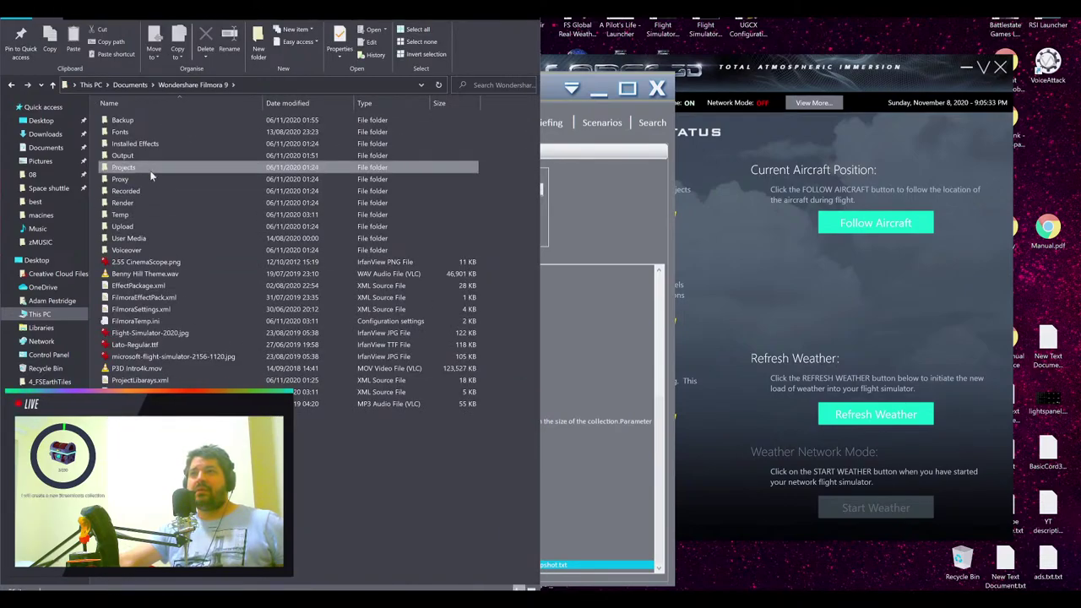
{"action": "double_click", "coordinate": [154, 158]}
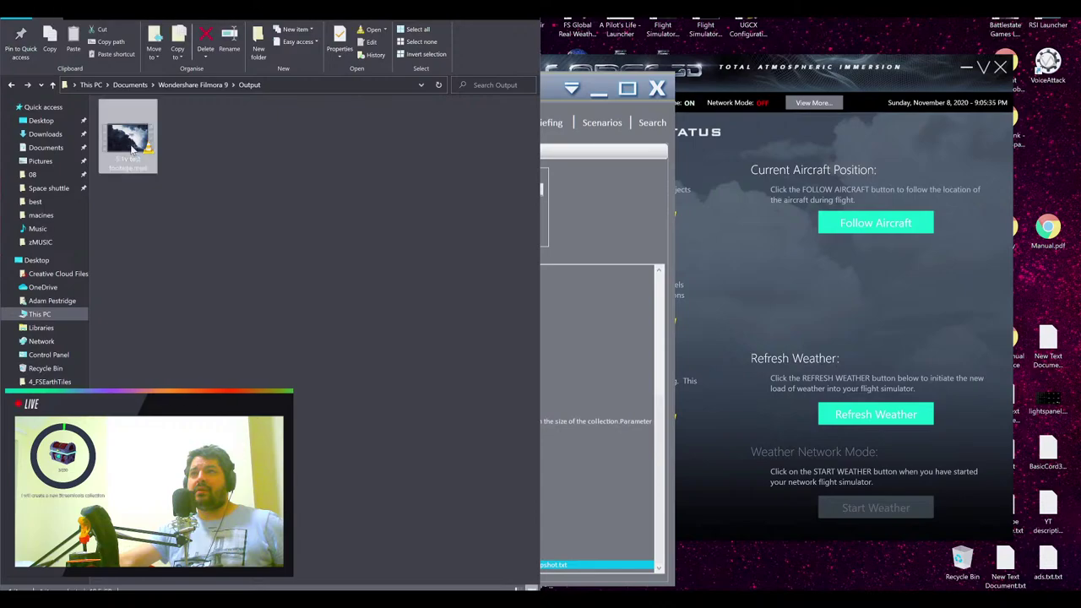
{"action": "double_click", "coordinate": [131, 143]}
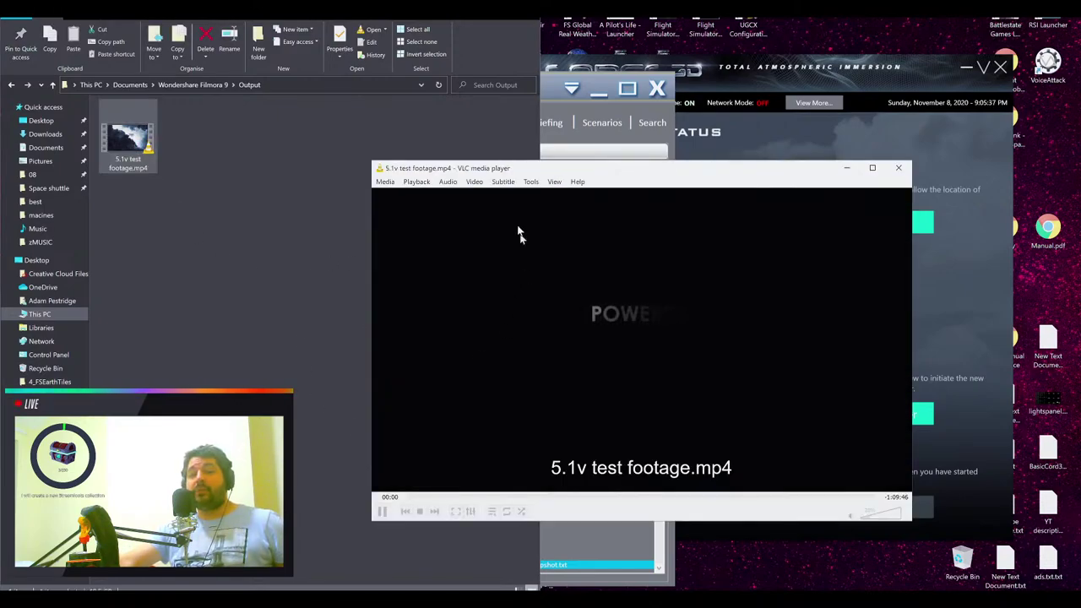
Watch the test footage full screen, skipping ahead in stages to about the 32-minute mark, and quit the player
{"action": "left_click_drag", "start_coordinate": [485, 168], "coordinate": [266, 108]}
{"action": "double_click", "coordinate": [272, 275]}
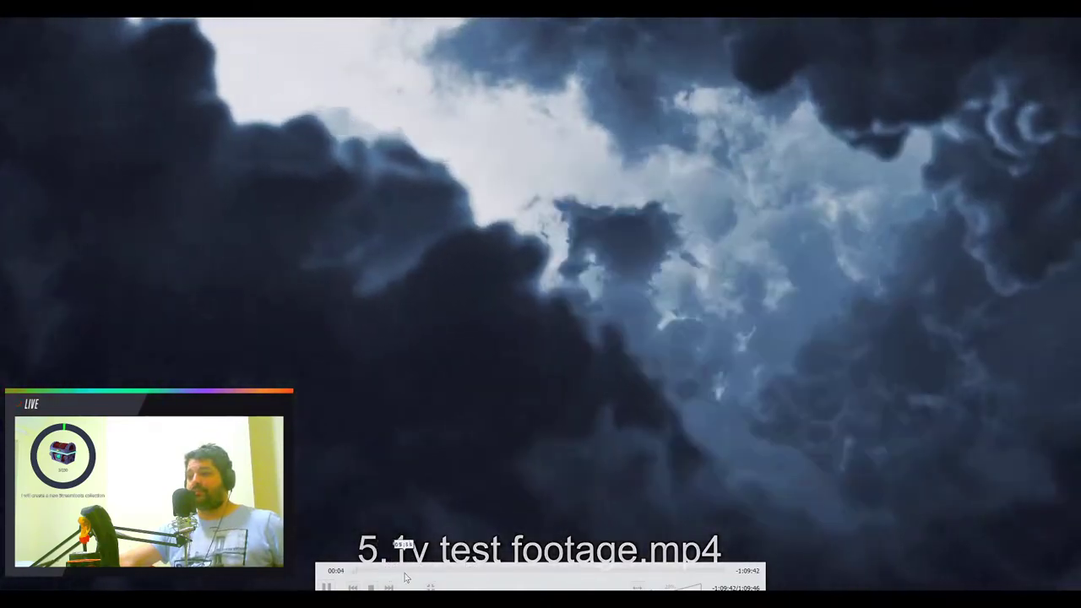
{"action": "left_click", "coordinate": [415, 571]}
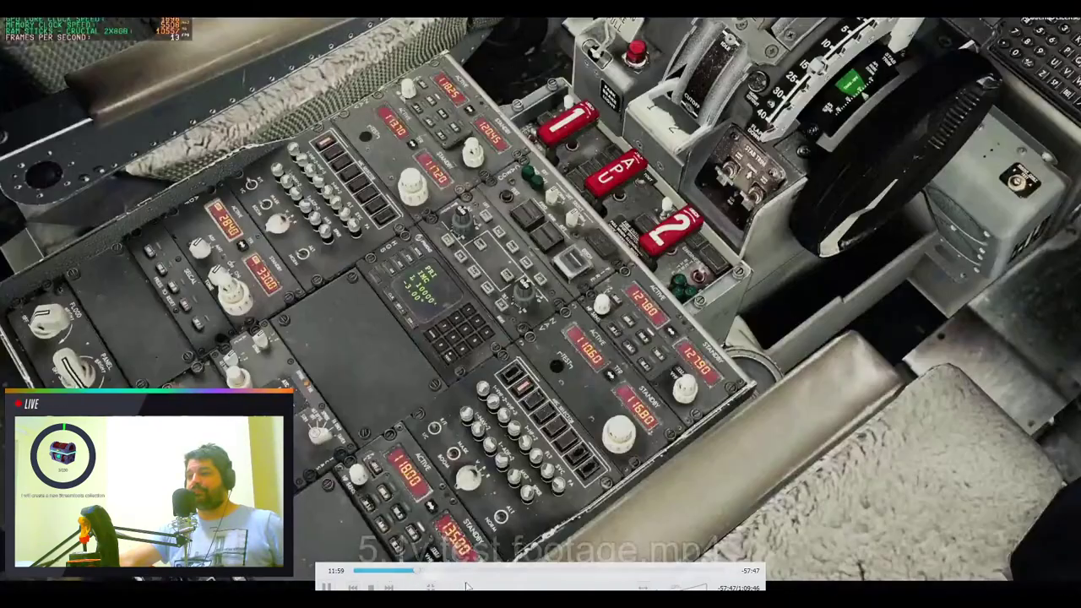
{"action": "left_click", "coordinate": [473, 575]}
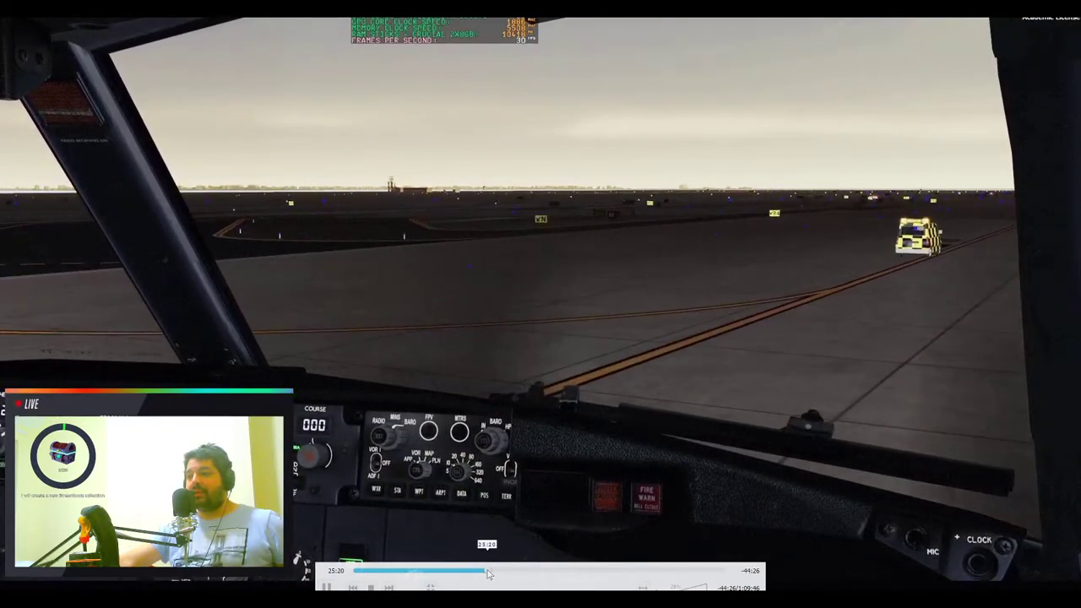
{"action": "left_click", "coordinate": [487, 573]}
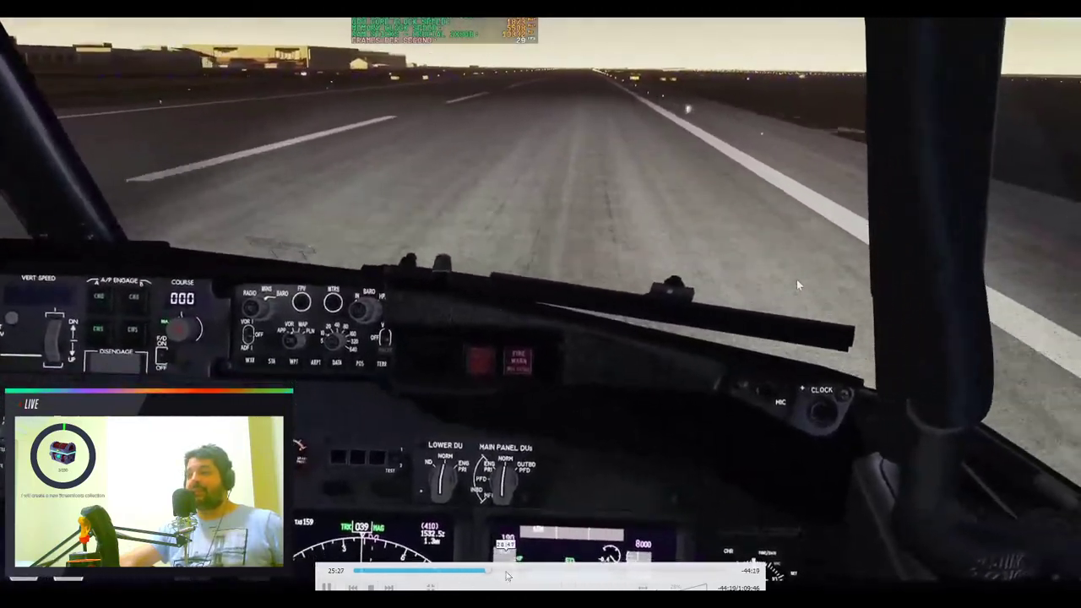
{"action": "left_click", "coordinate": [514, 574]}
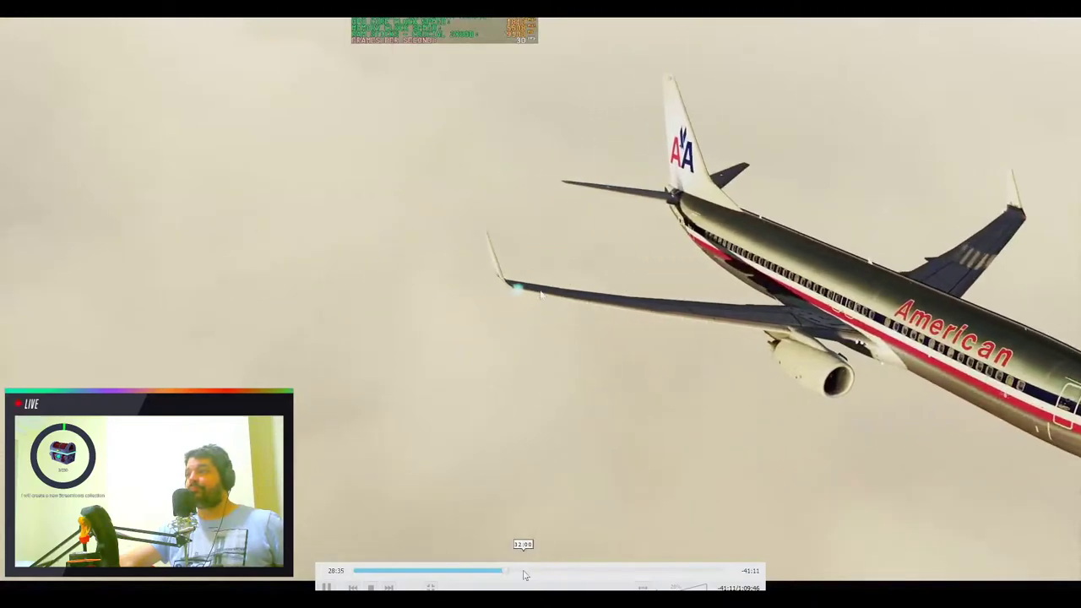
{"action": "left_click", "coordinate": [523, 575]}
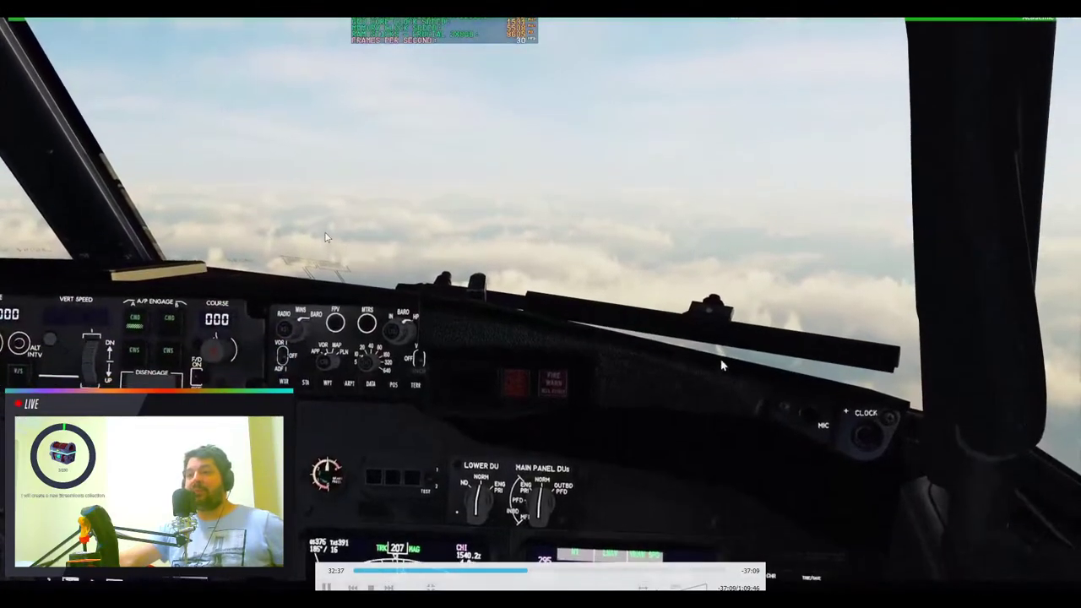
{"action": "right_click", "coordinate": [326, 232]}
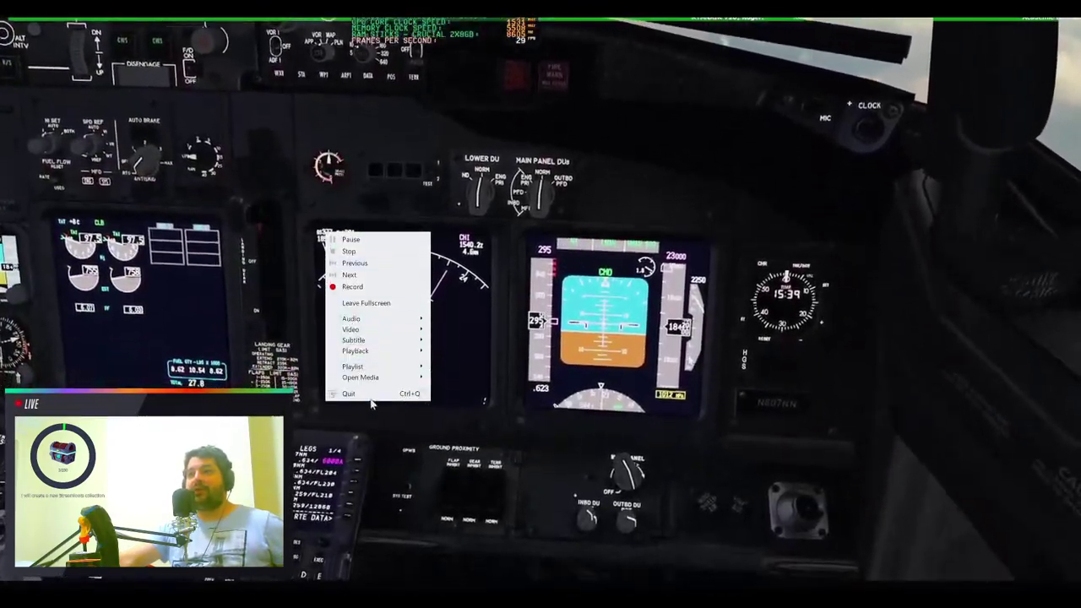
{"action": "left_click", "coordinate": [372, 394]}
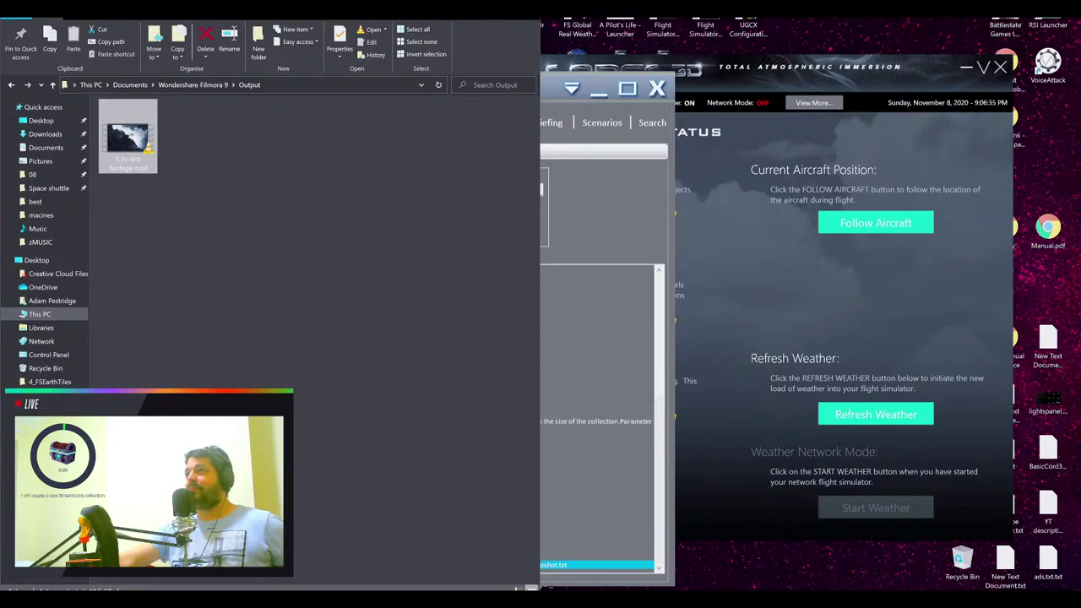
Close the file browser, the window behind it and REX Sky Force 3D, acknowledging the settings backup alert
{"action": "key", "text": "alt+F4"}
{"action": "left_click", "coordinate": [656, 88]}
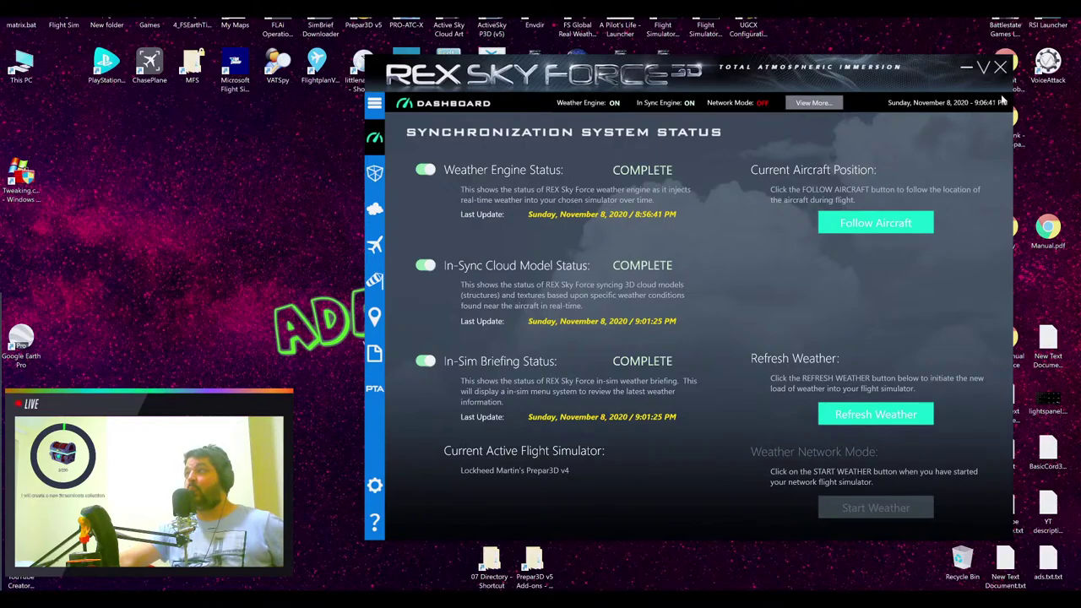
{"action": "left_click", "coordinate": [999, 69]}
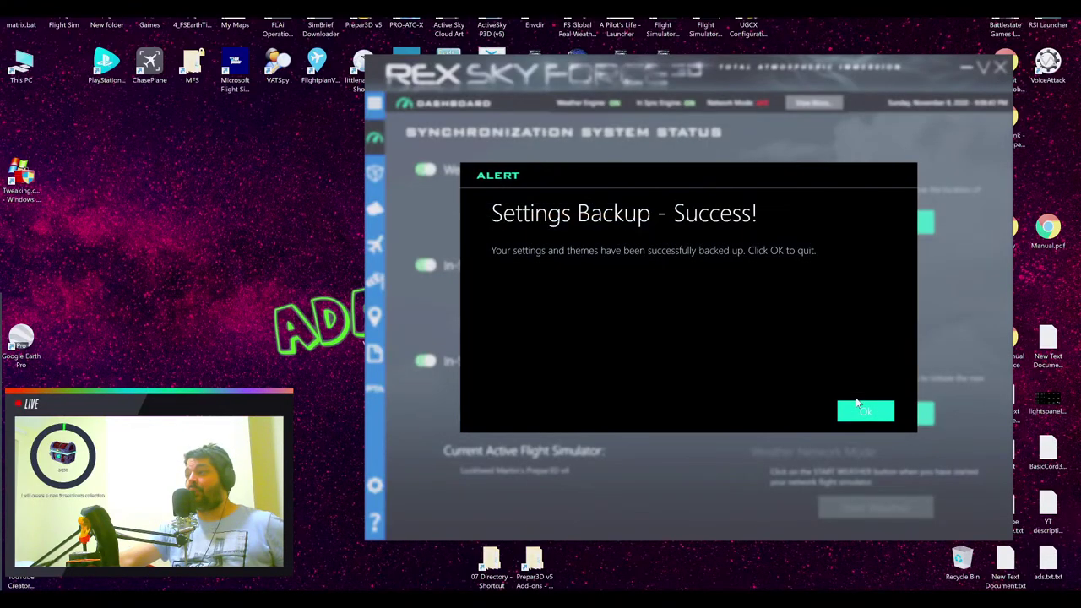
{"action": "left_click", "coordinate": [855, 417]}
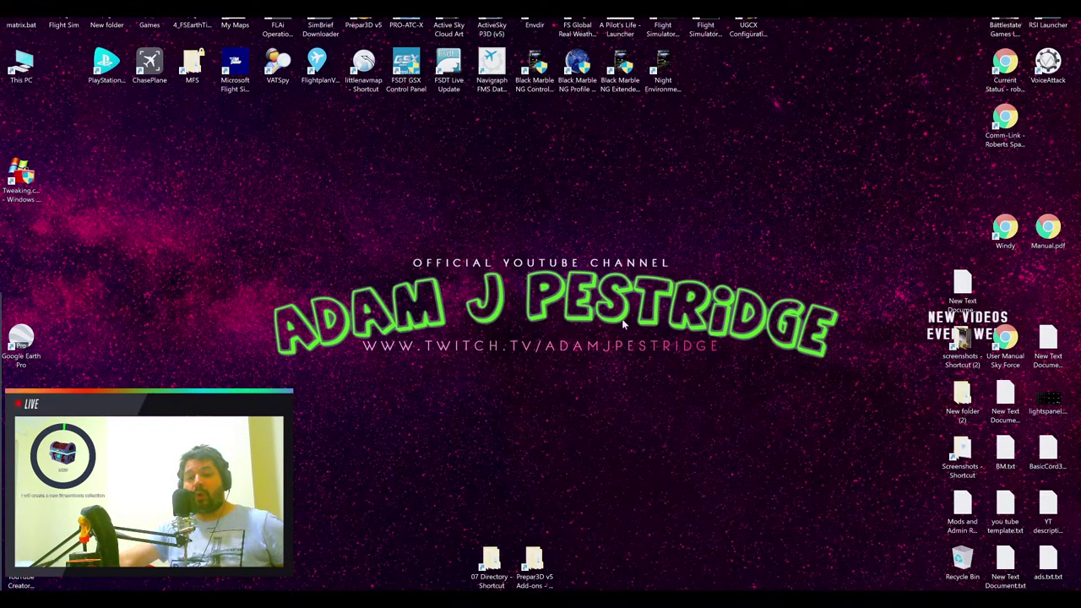
{"action": "mouse_move", "coordinate": [599, 591]}
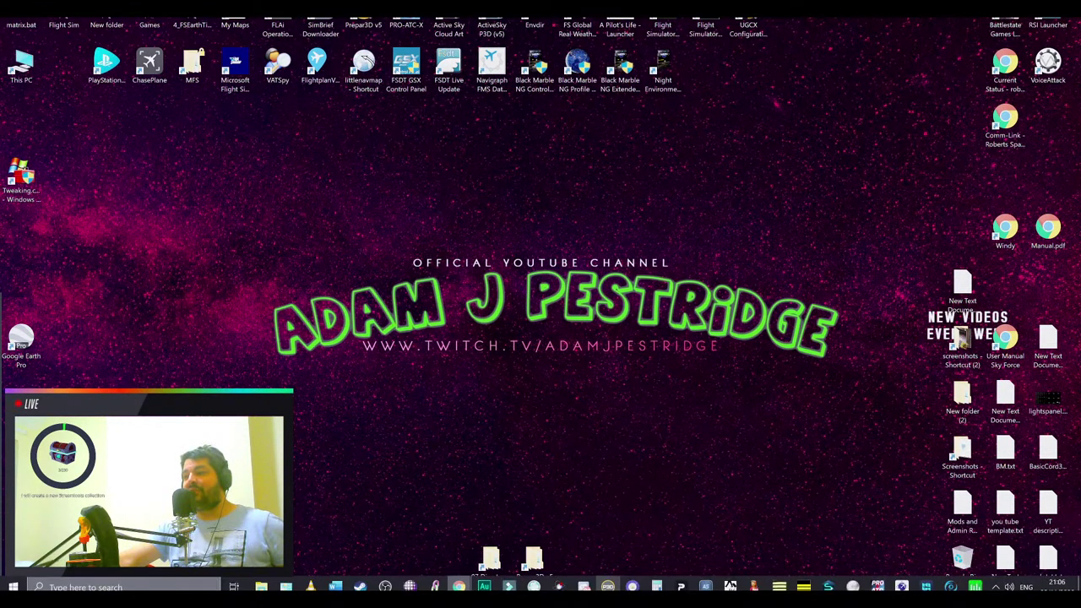
{"action": "mouse_move", "coordinate": [975, 587]}
{"action": "left_click", "coordinate": [976, 532]}
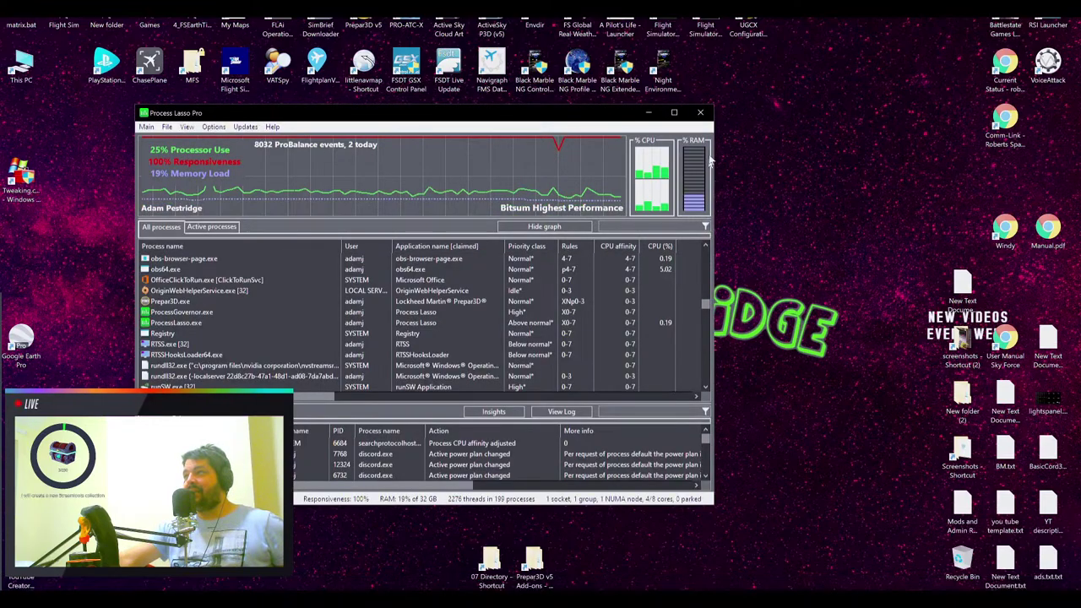
{"action": "left_click", "coordinate": [700, 113]}
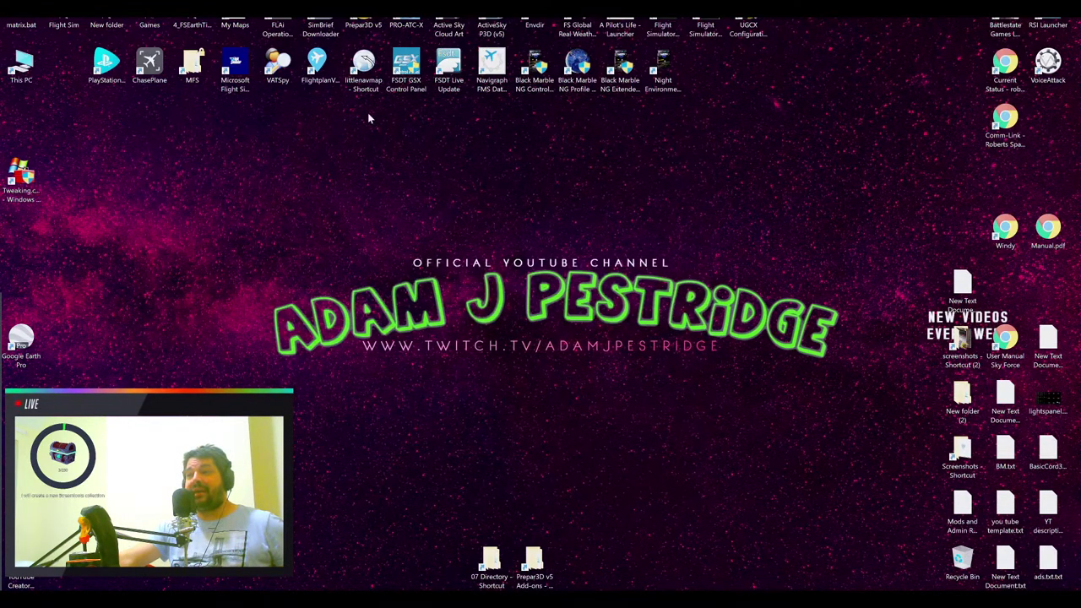
Open Process Lasso and terminate the leftover Prepar3D.exe process
{"action": "mouse_move", "coordinate": [1030, 605]}
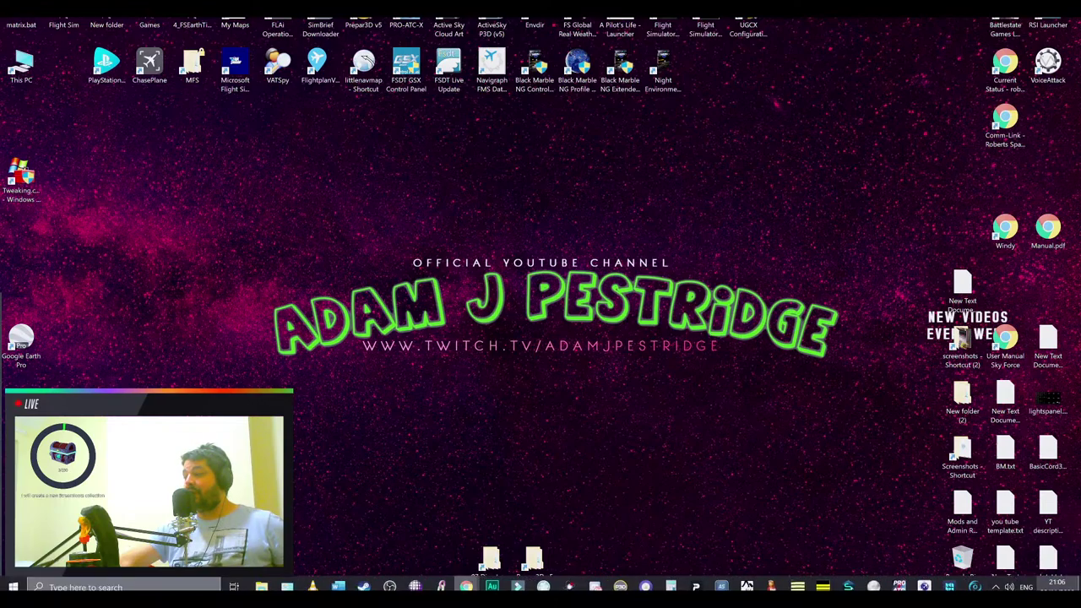
{"action": "left_click", "coordinate": [1006, 522]}
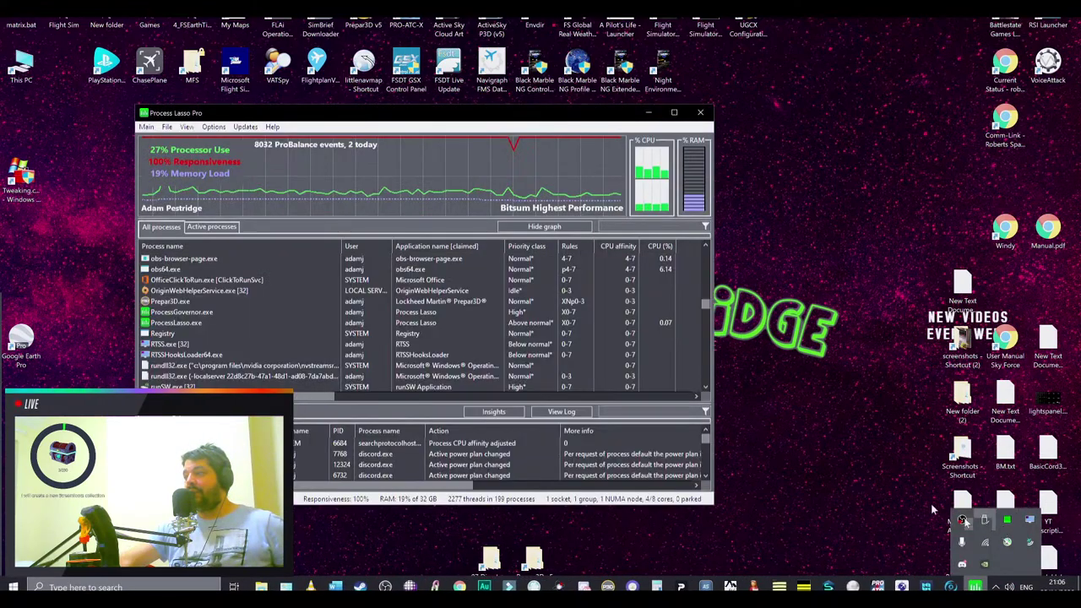
{"action": "right_click", "coordinate": [299, 312]}
{"action": "key", "text": "Escape"}
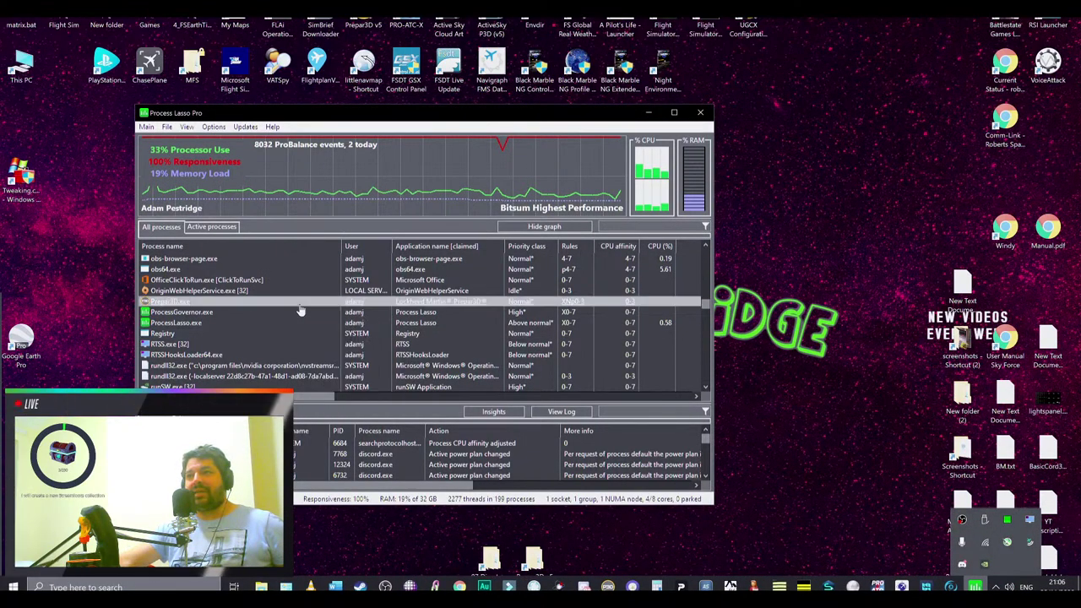
{"action": "left_click", "coordinate": [699, 114]}
{"action": "left_click", "coordinate": [494, 331]}
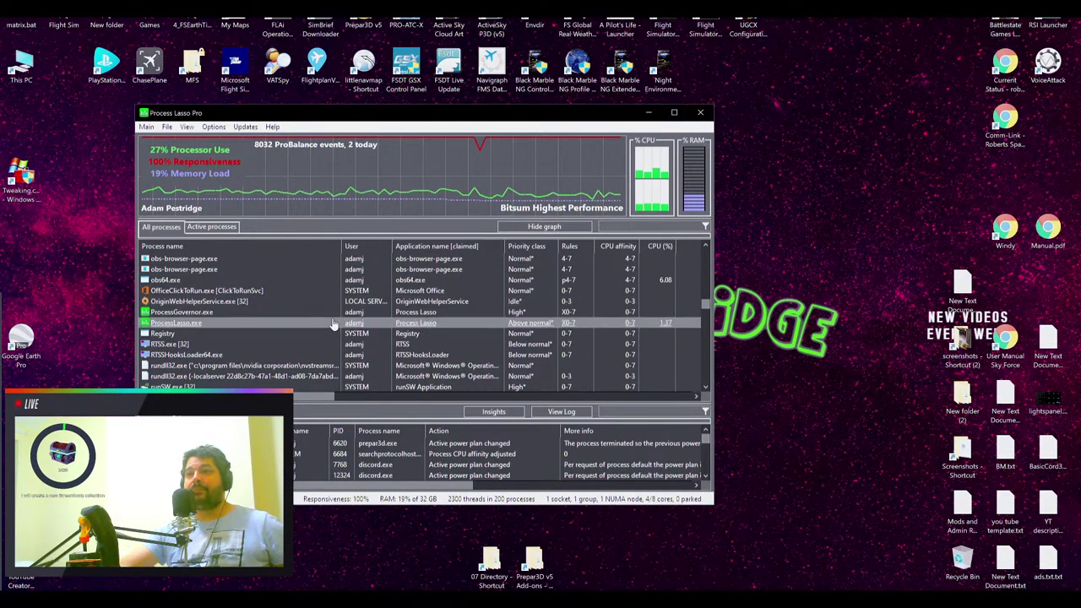
Look through the full list of running processes for other leftovers and close Process Lasso
{"action": "right_click", "coordinate": [242, 324]}
{"action": "key", "text": "Escape"}
{"action": "scroll", "coordinate": [239, 333], "scroll_direction": "down", "scroll_amount": 15}
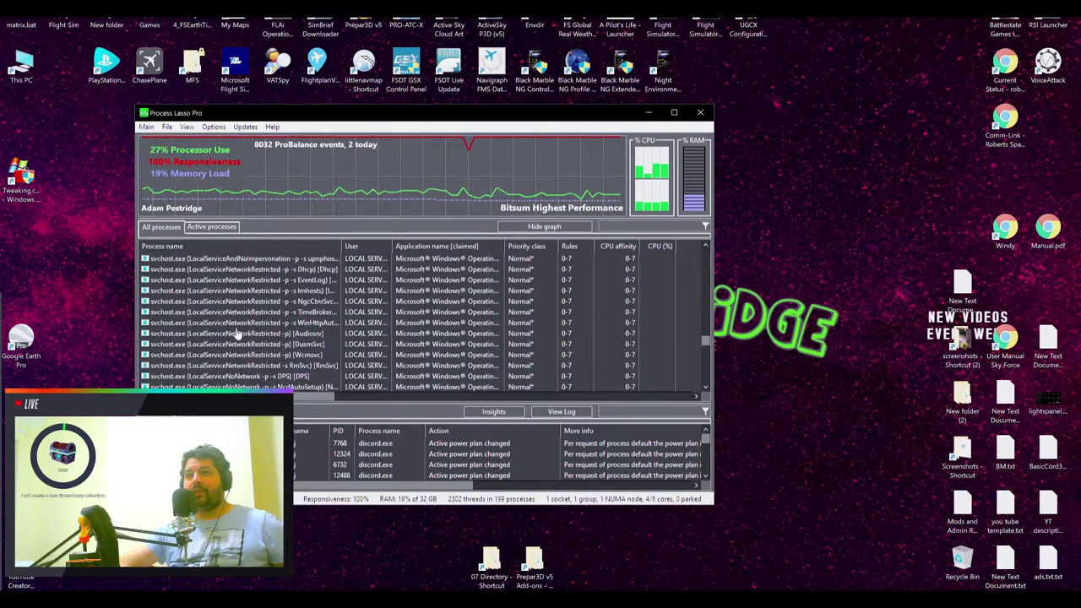
{"action": "scroll", "coordinate": [239, 335], "scroll_direction": "down", "scroll_amount": 10}
{"action": "right_click", "coordinate": [229, 345]}
{"action": "left_click", "coordinate": [226, 355]}
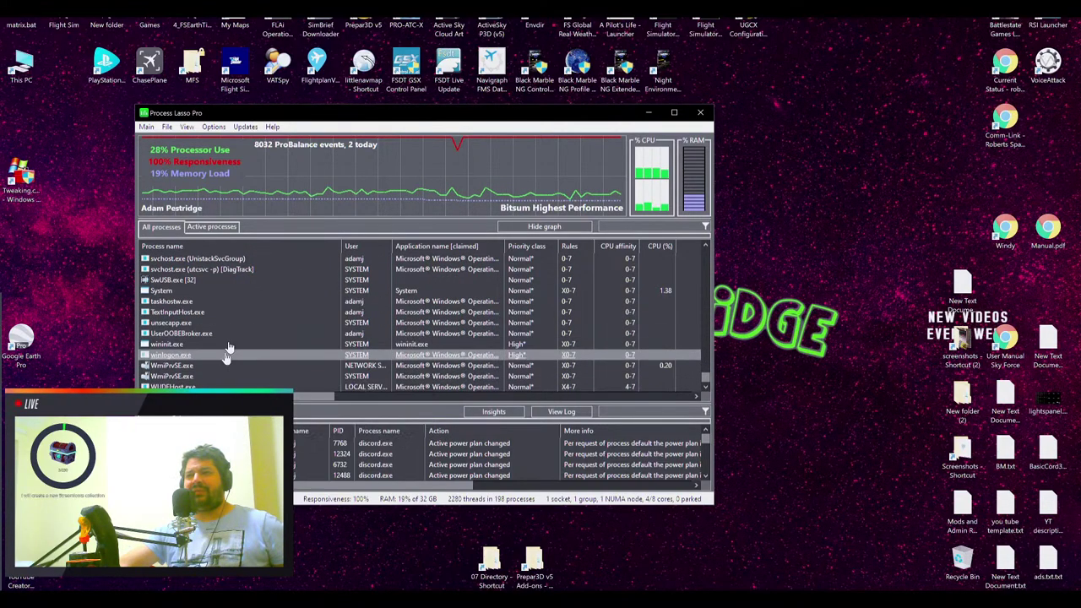
{"action": "right_click", "coordinate": [226, 354]}
{"action": "key", "text": "Escape"}
{"action": "scroll", "coordinate": [239, 330], "scroll_direction": "up", "scroll_amount": 10}
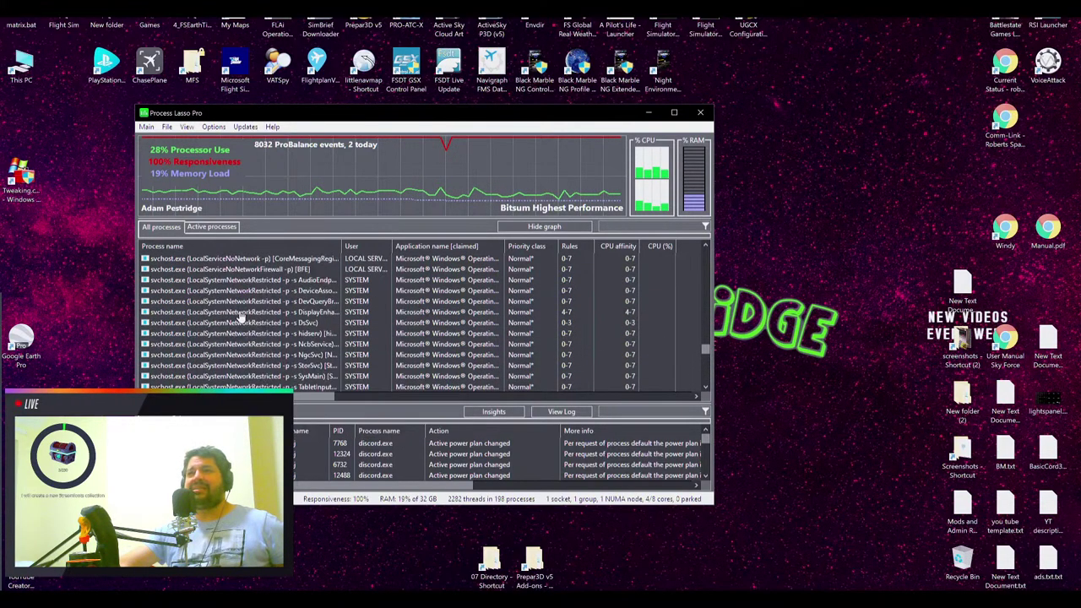
{"action": "scroll", "coordinate": [241, 317], "scroll_direction": "up", "scroll_amount": 10}
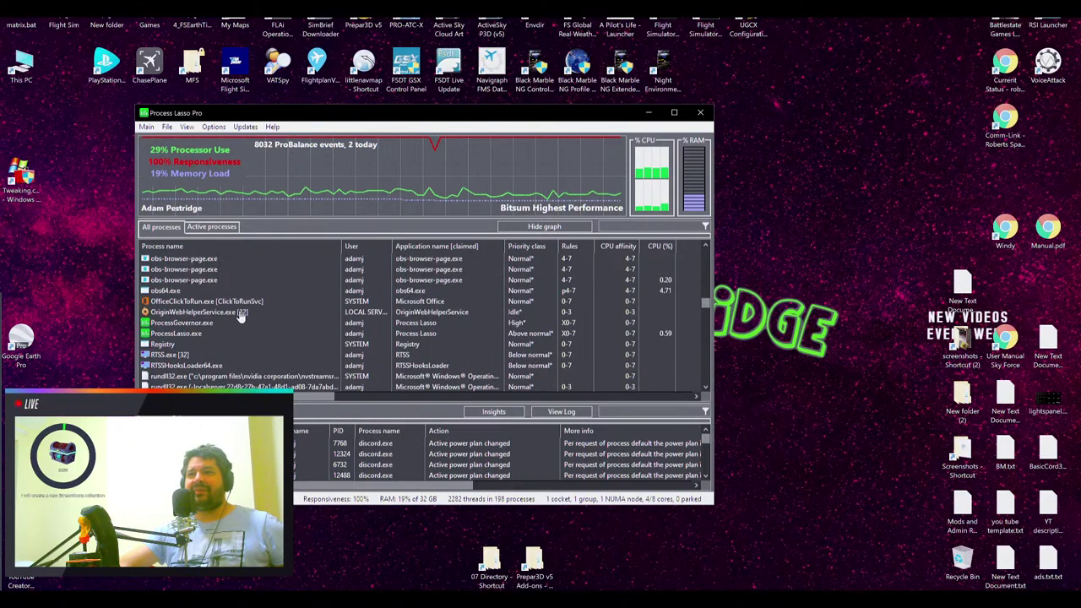
{"action": "scroll", "coordinate": [241, 317], "scroll_direction": "up", "scroll_amount": 10}
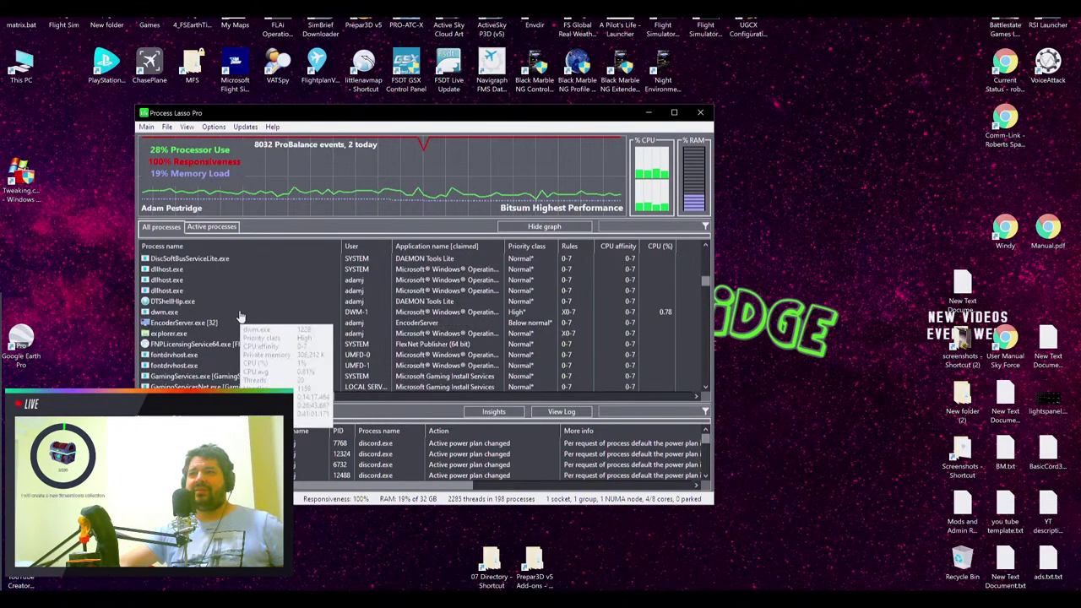
{"action": "scroll", "coordinate": [240, 317], "scroll_direction": "up", "scroll_amount": 10}
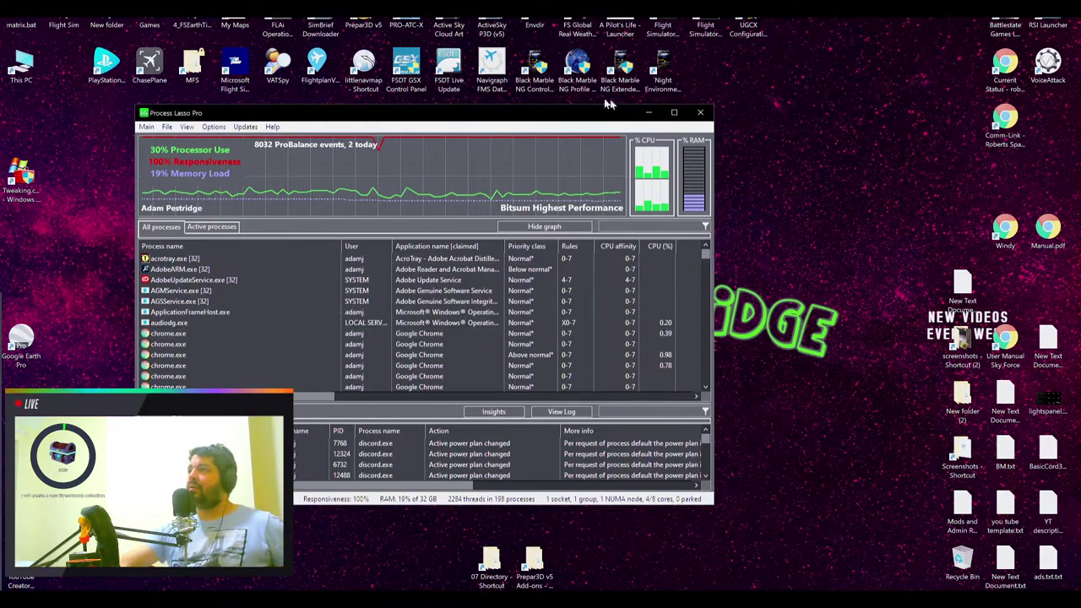
{"action": "left_click", "coordinate": [701, 113]}
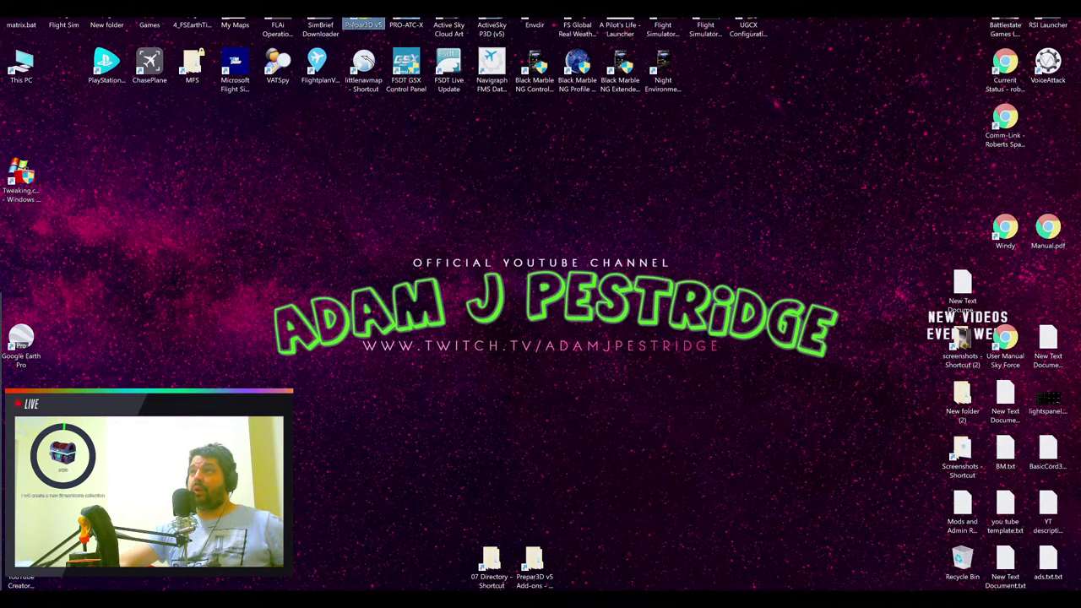
Launch Prepar3D v5 from its desktop shortcut as administrator
{"action": "right_click", "coordinate": [355, 20]}
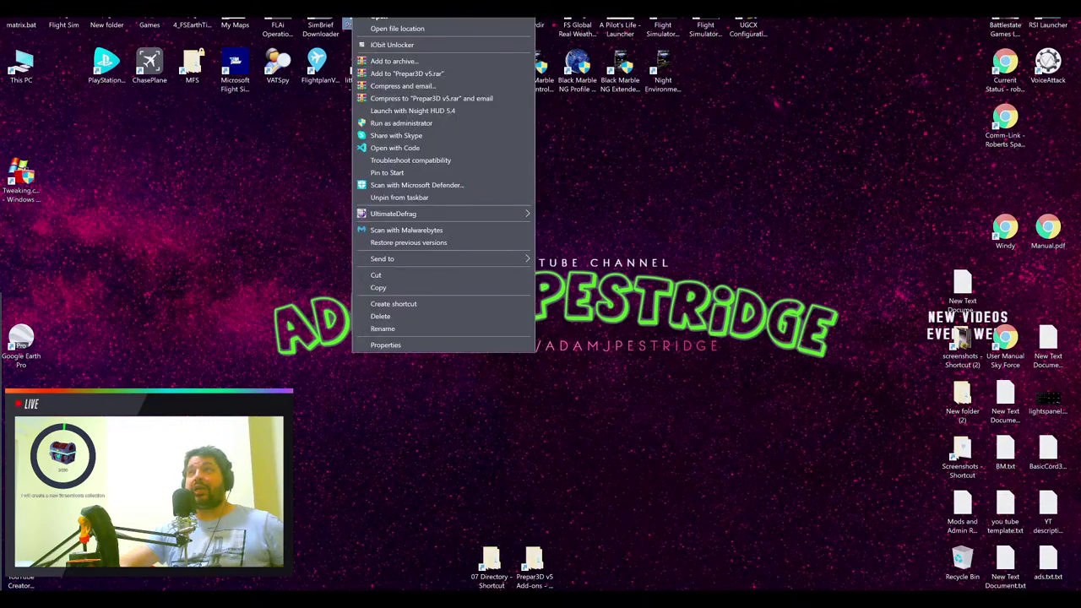
{"action": "left_click", "coordinate": [405, 125]}
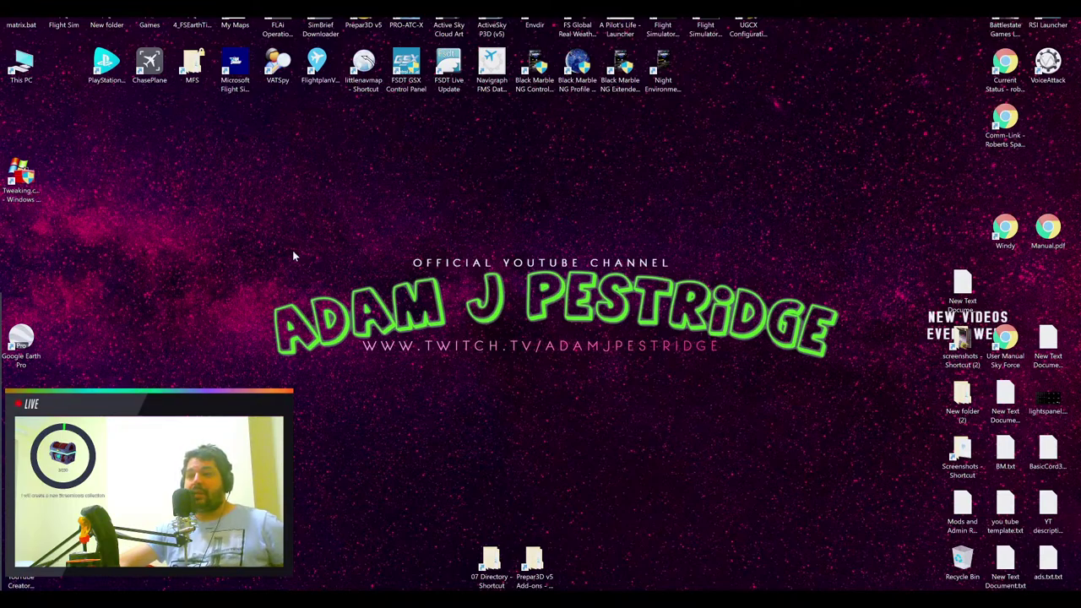
{"action": "mouse_move", "coordinate": [368, 606]}
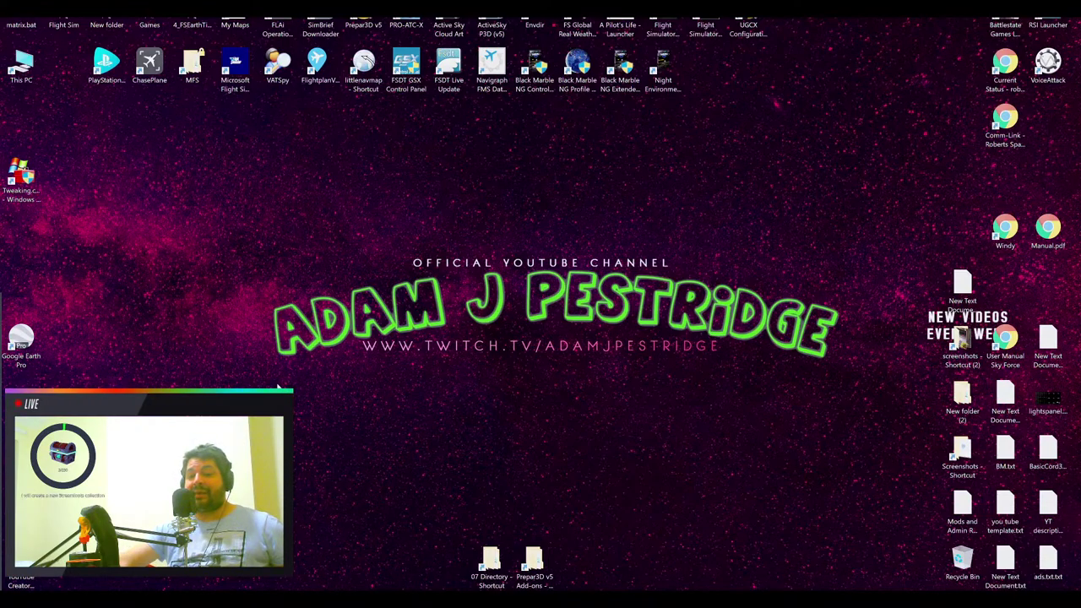
Open the list of installed programs in Control Panel and go to the Prepar3D v5 entries
{"action": "mouse_move", "coordinate": [976, 588]}
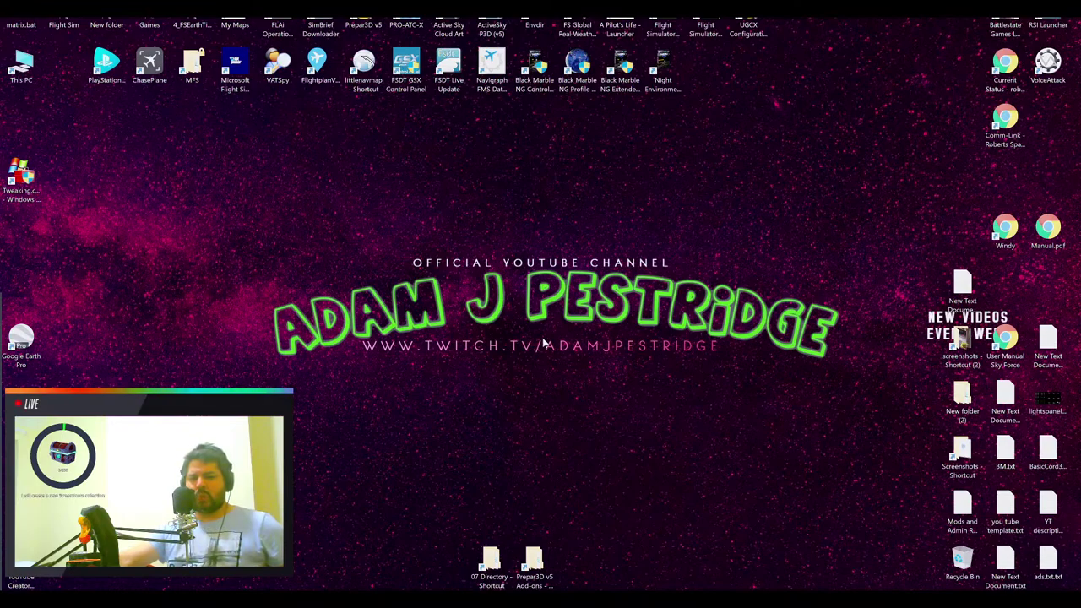
{"action": "mouse_move", "coordinate": [976, 587]}
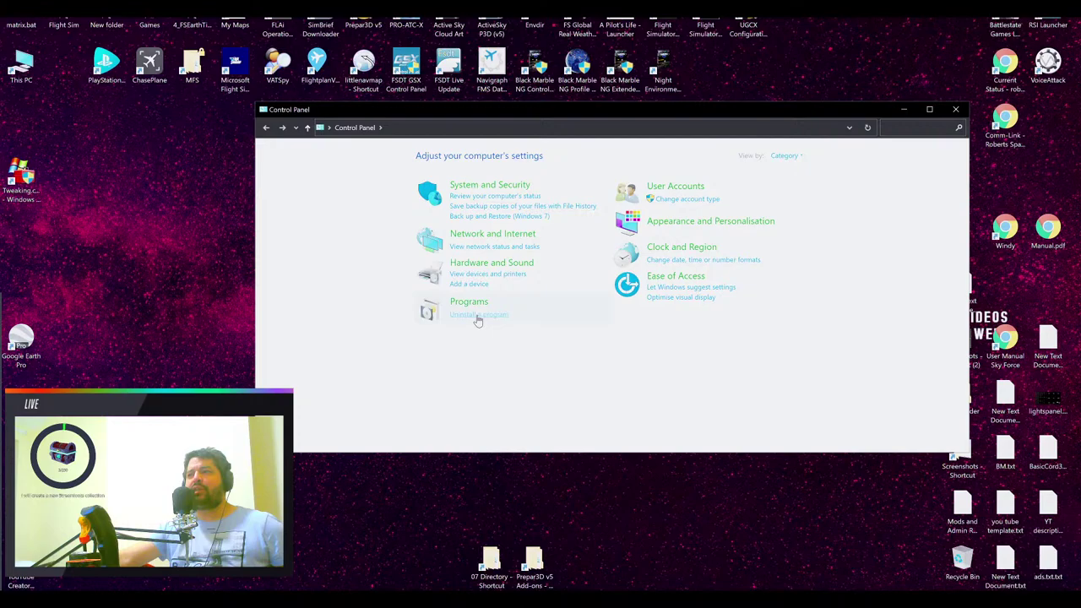
{"action": "left_click", "coordinate": [476, 316]}
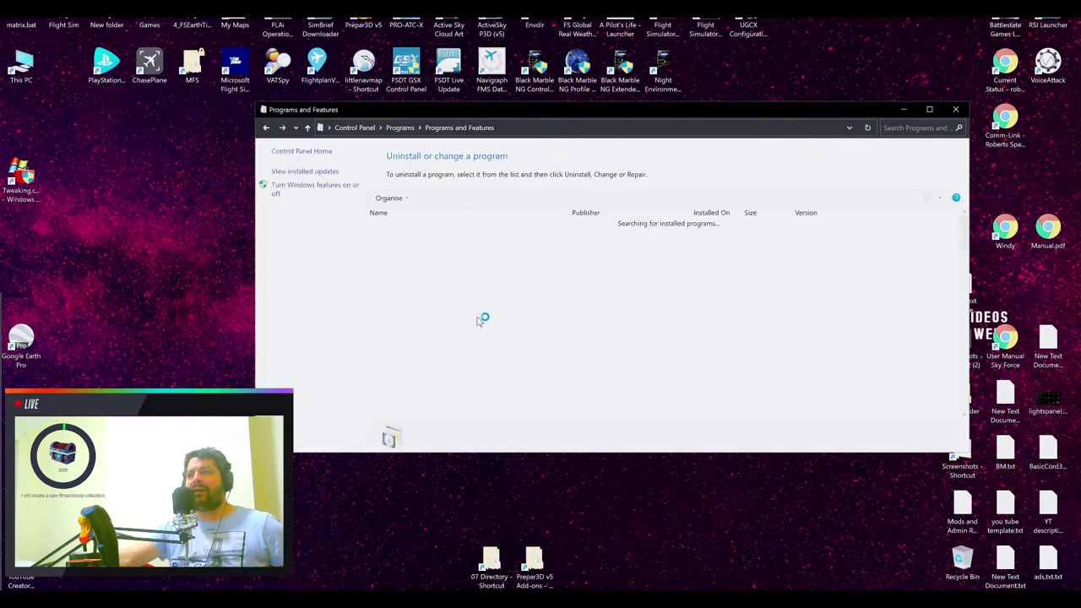
{"action": "scroll", "coordinate": [466, 346], "scroll_direction": "down", "scroll_amount": 10}
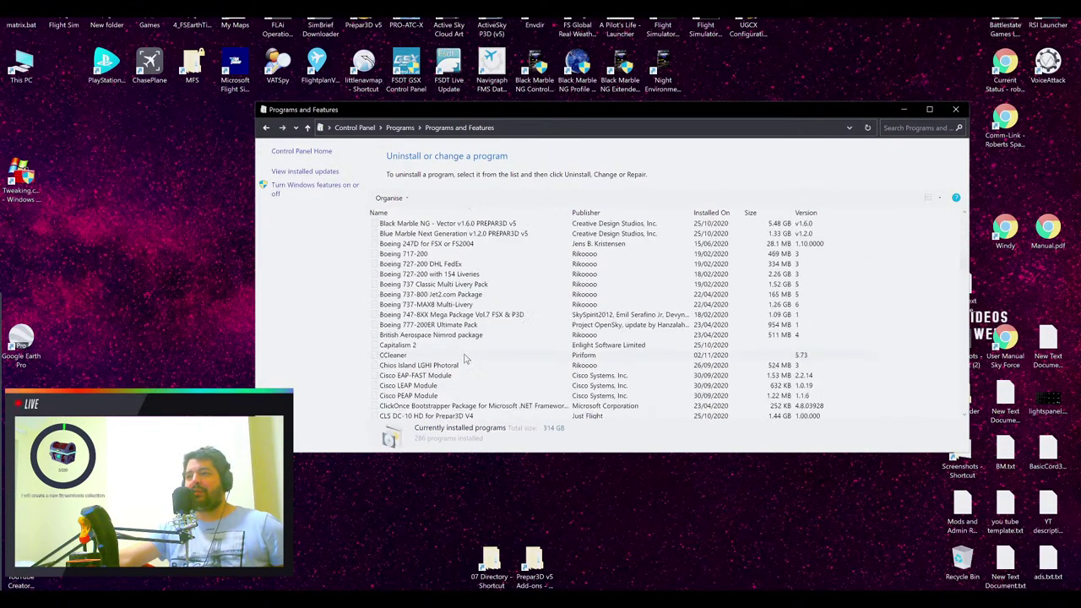
{"action": "scroll", "coordinate": [464, 359], "scroll_direction": "down", "scroll_amount": 20}
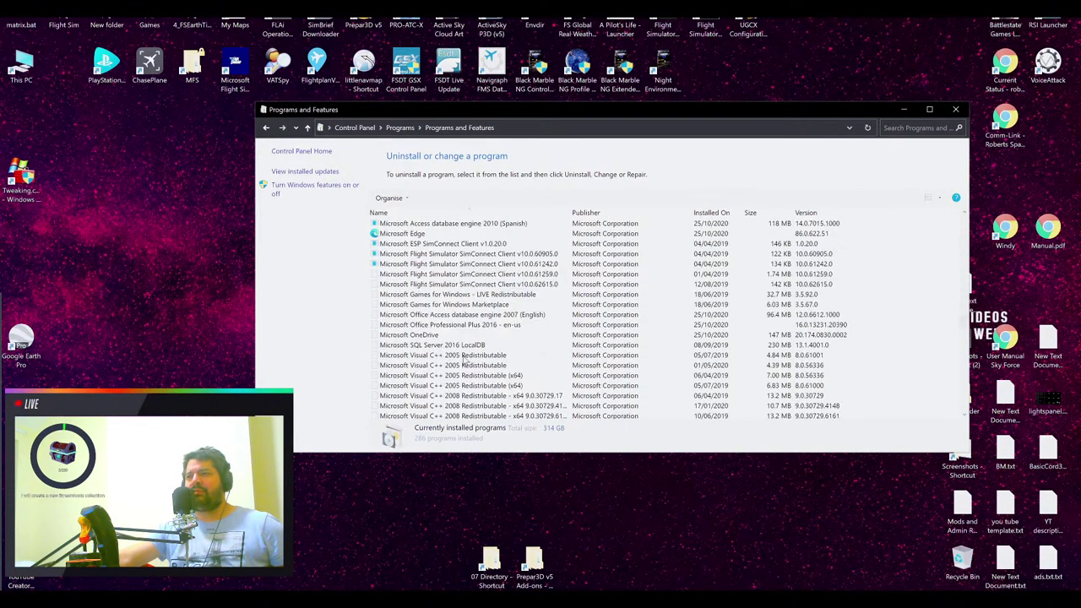
{"action": "scroll", "coordinate": [463, 359], "scroll_direction": "down", "scroll_amount": 20}
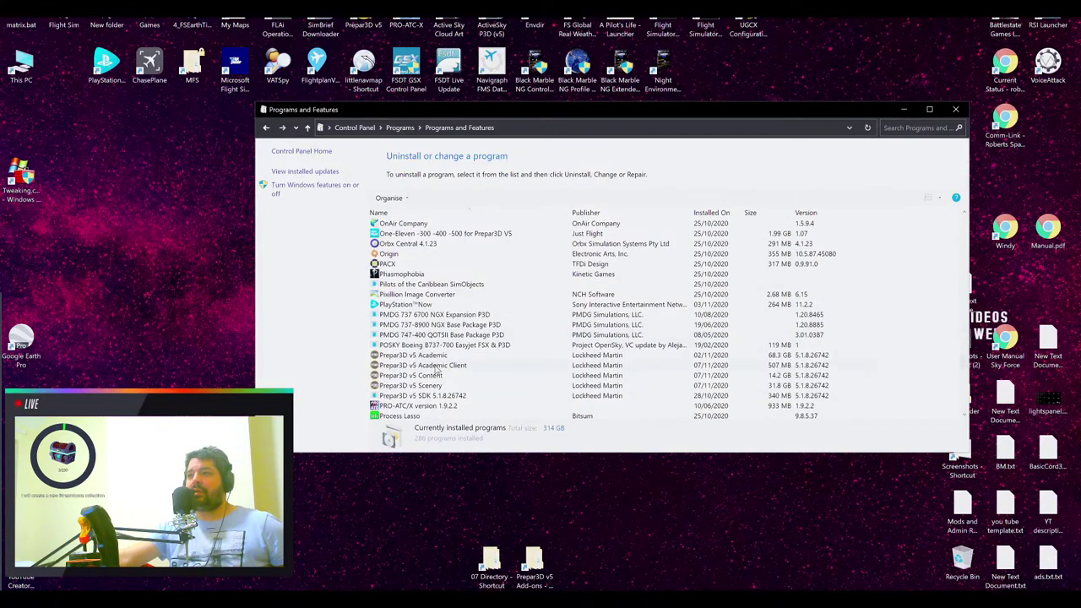
Check the maintenance options for the Prepar3D v5 Academic Client, Content and Scenery entries, and minimise the installed programs list
{"action": "left_click", "coordinate": [436, 367]}
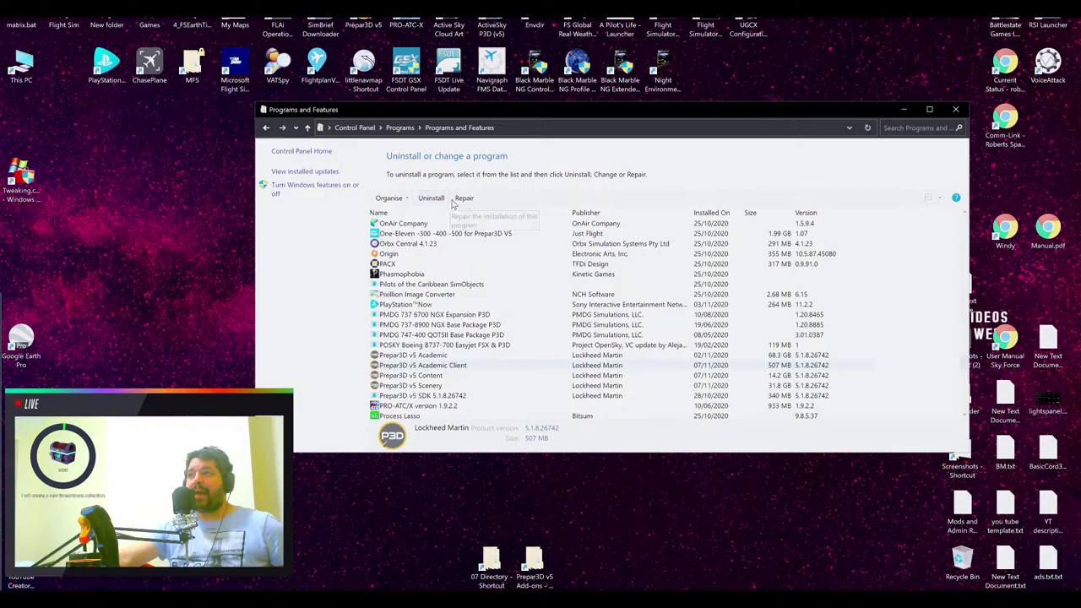
{"action": "left_click", "coordinate": [393, 377]}
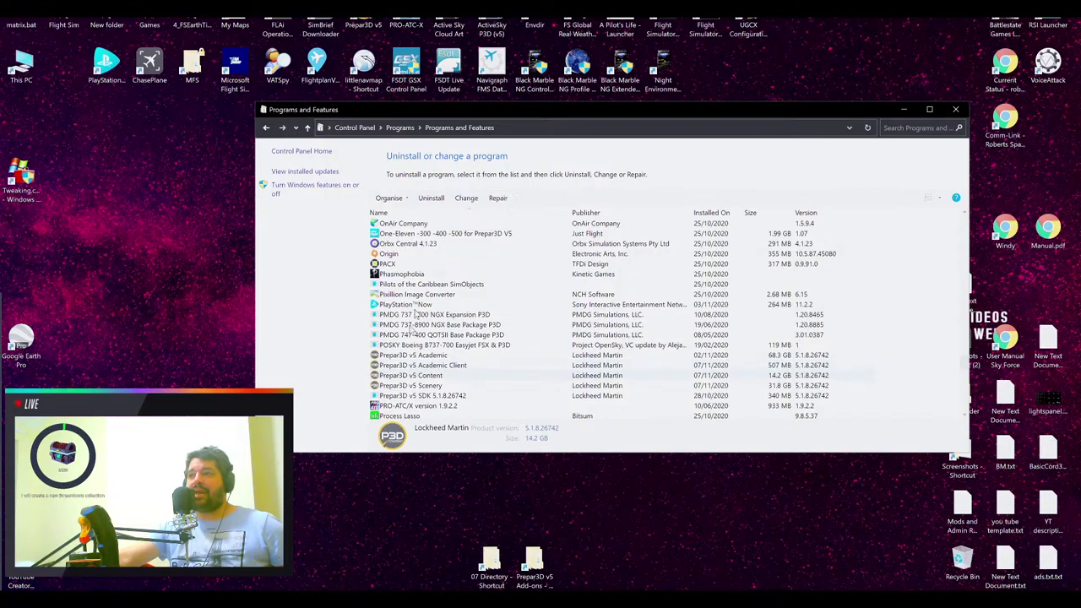
{"action": "left_click", "coordinate": [436, 387]}
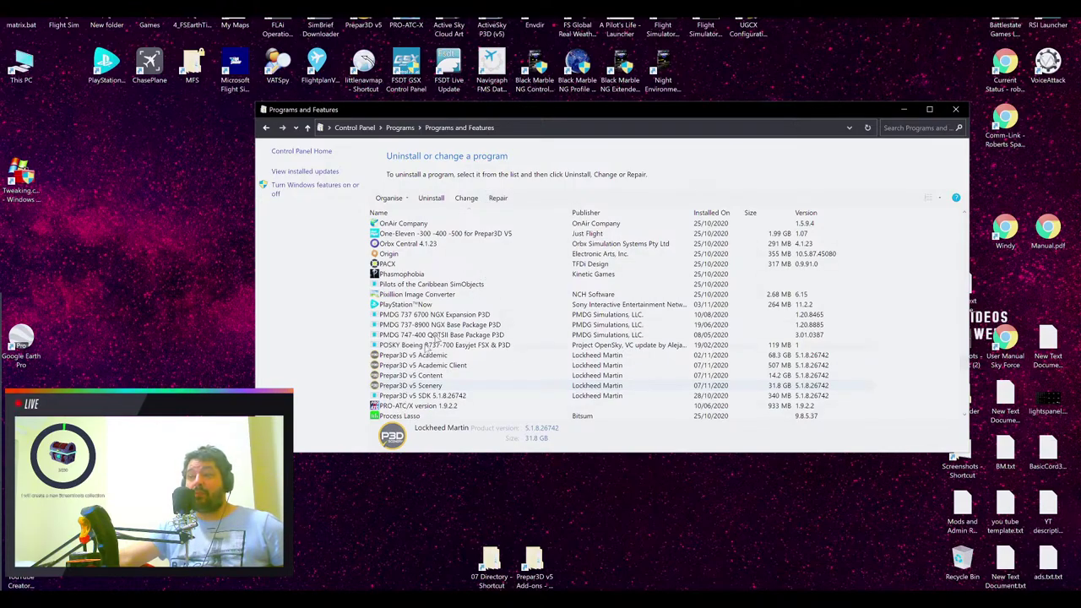
{"action": "left_click", "coordinate": [897, 110]}
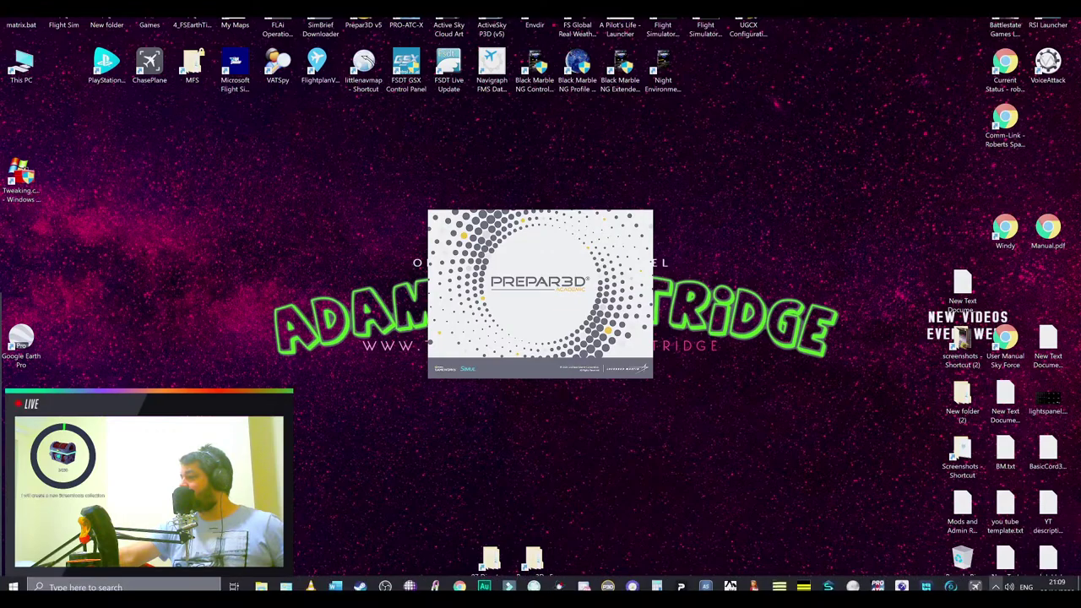
{"action": "left_click", "coordinate": [995, 587]}
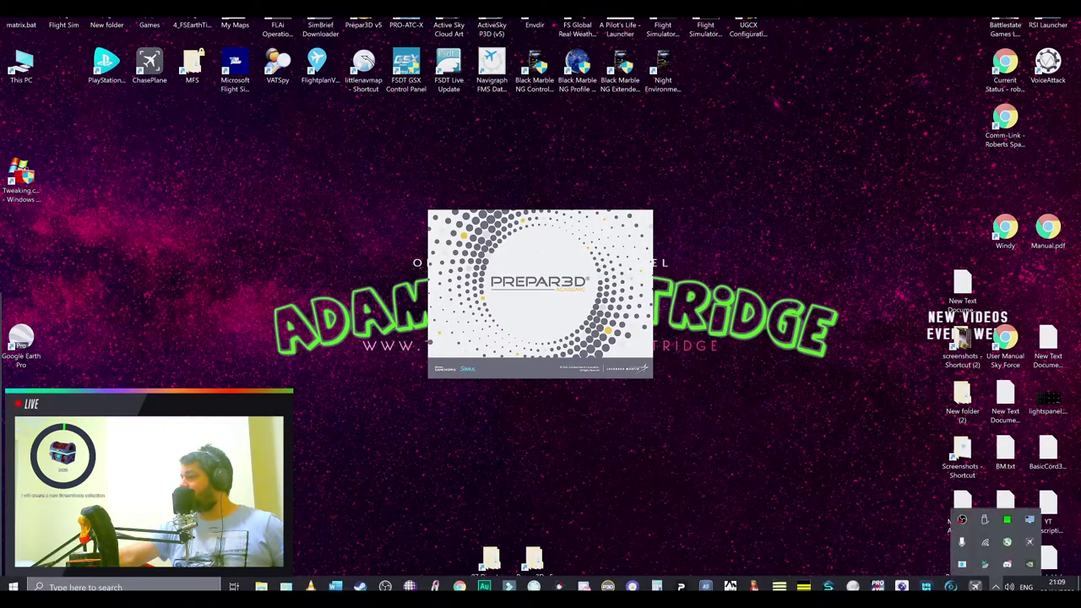
{"action": "left_click", "coordinate": [773, 412]}
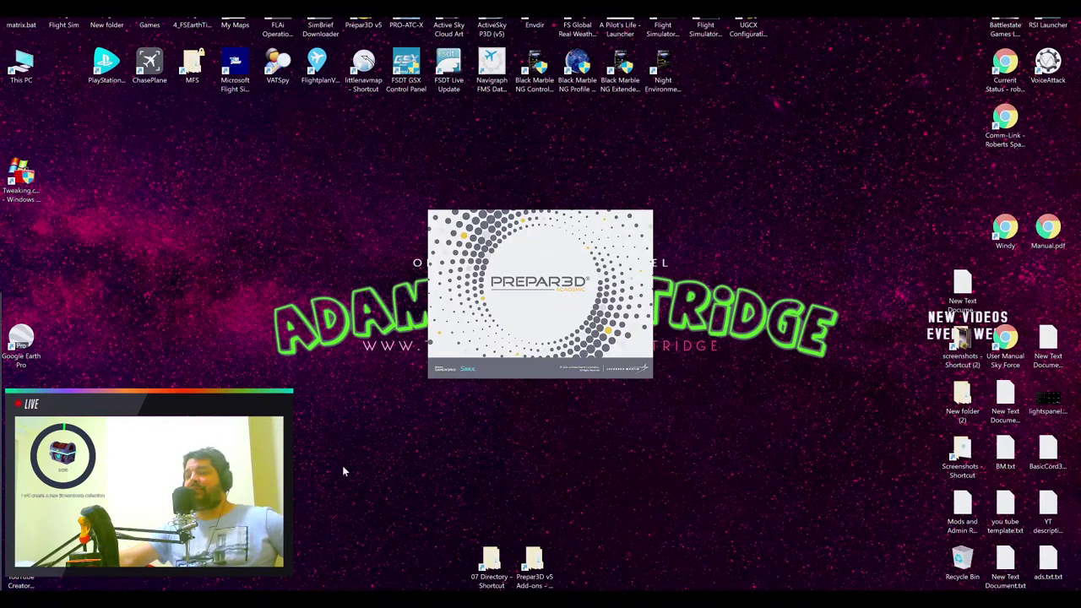
{"action": "left_click_drag", "start_coordinate": [21, 179], "coordinate": [295, 419]}
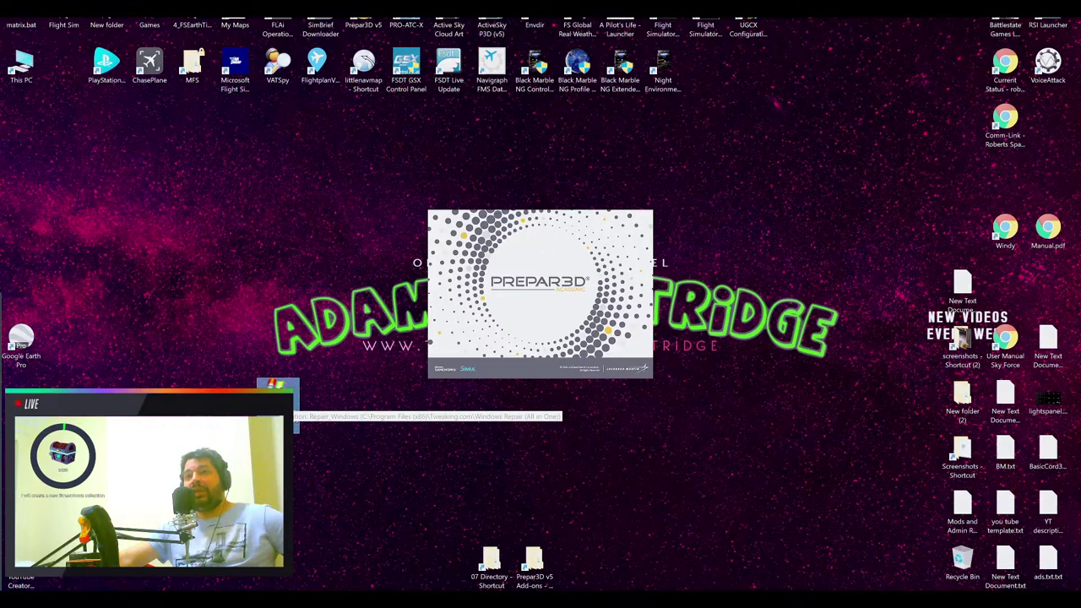
{"action": "left_click_drag", "start_coordinate": [279, 390], "coordinate": [25, 179]}
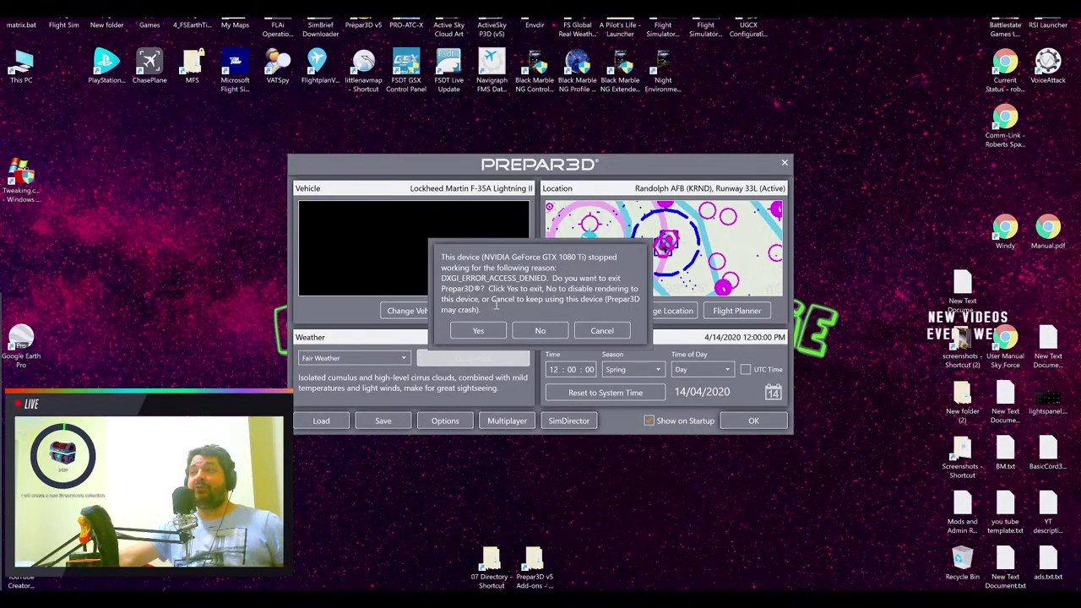
Cancel the graphics device error prompt and exit Prepar3D, confirming the exit
{"action": "left_click", "coordinate": [601, 330]}
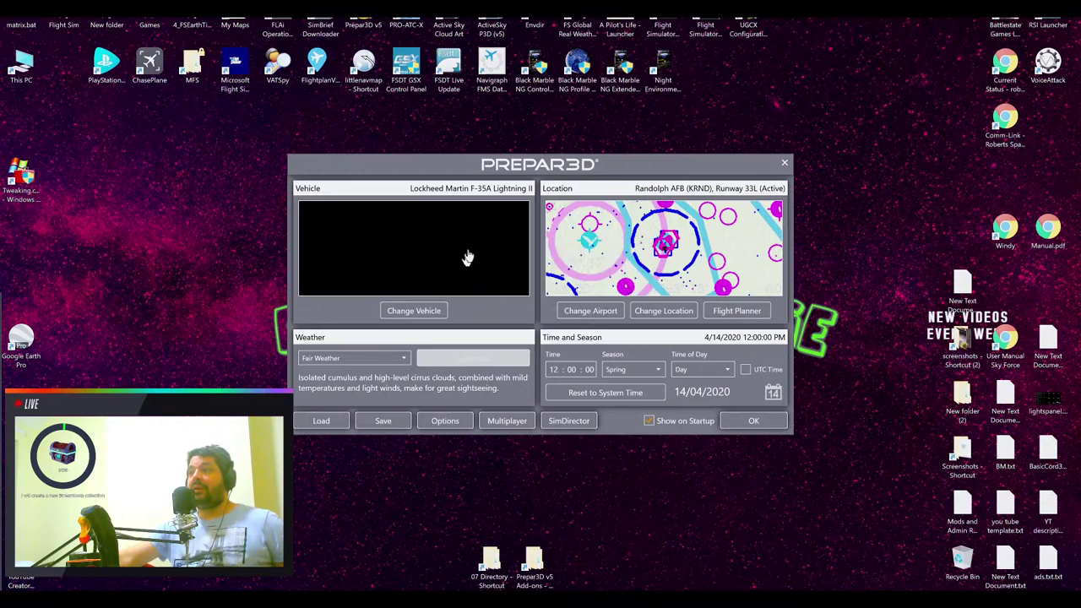
{"action": "left_click", "coordinate": [785, 163]}
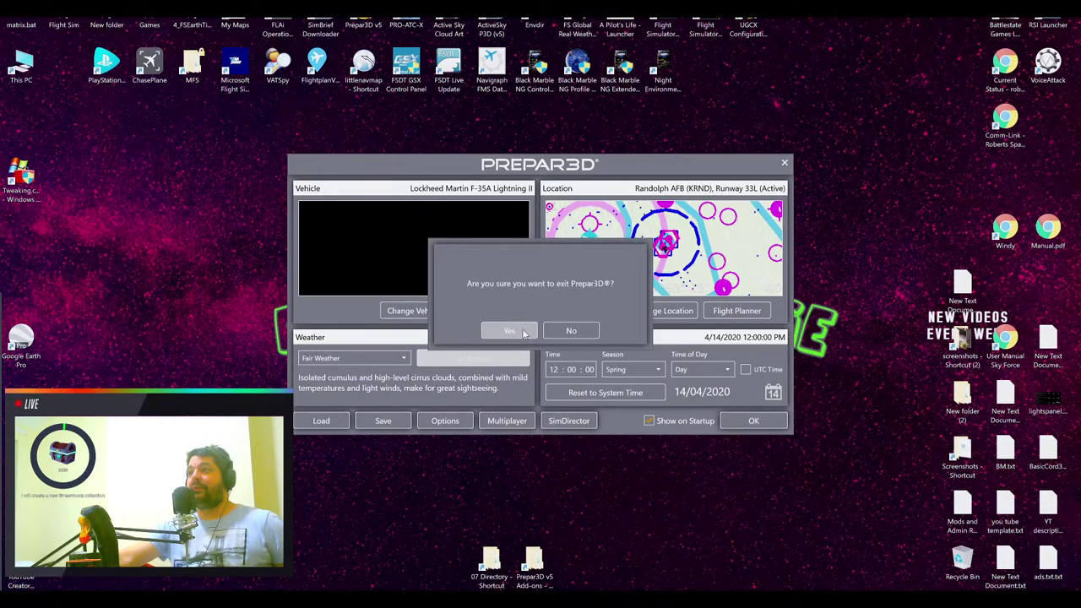
{"action": "left_click", "coordinate": [509, 330]}
Browse in File Explorer to the Prepar3D_v5_Academic_5.1.8.26742 installer folder under D:\P3D\tech\5.1
{"action": "mouse_move", "coordinate": [335, 587]}
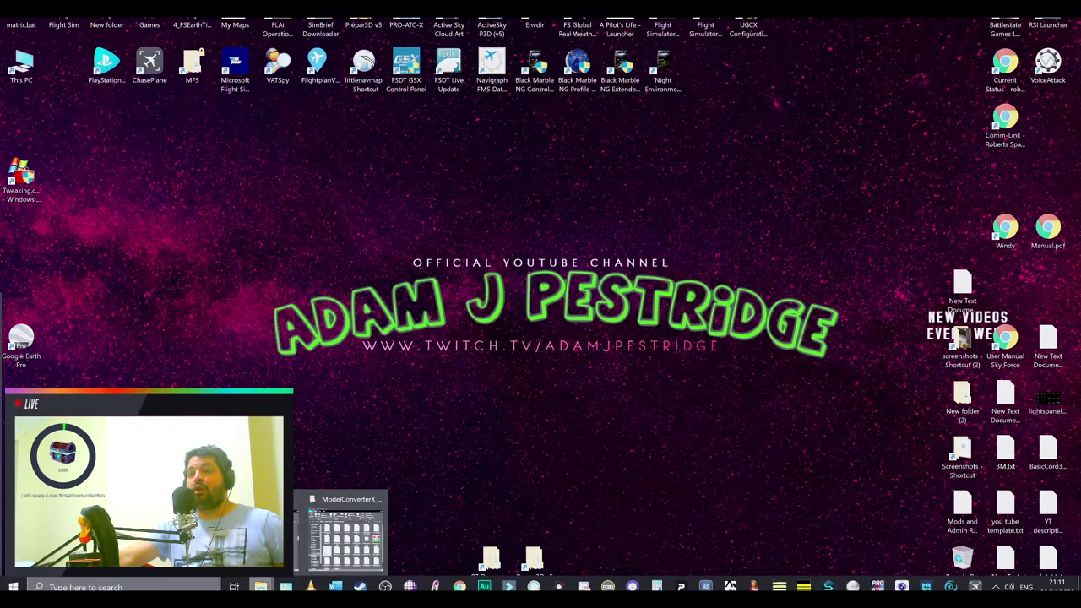
{"action": "left_click", "coordinate": [342, 532]}
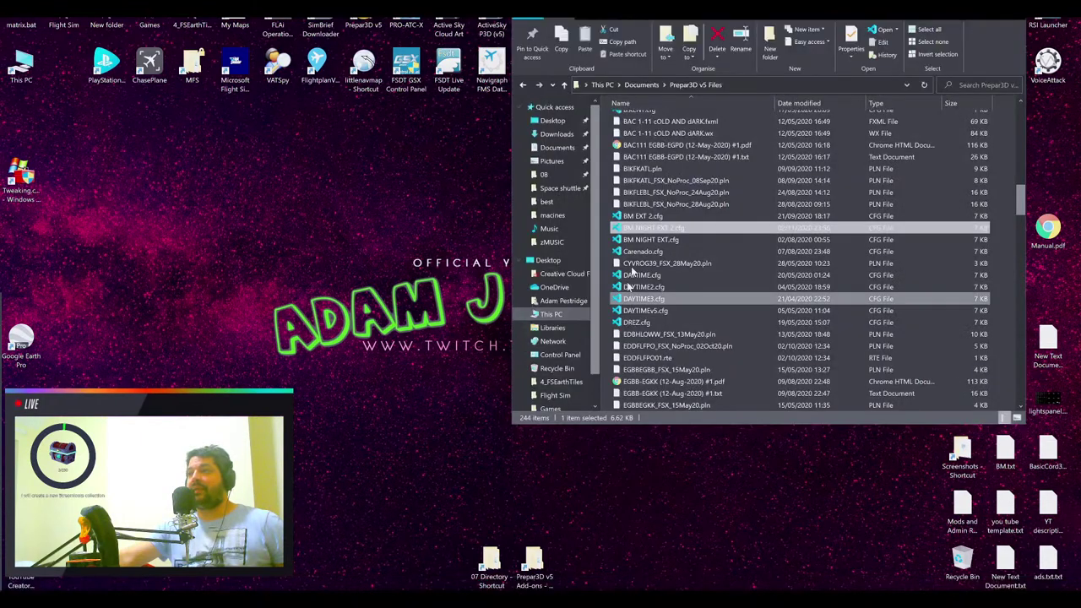
{"action": "left_click", "coordinate": [601, 84]}
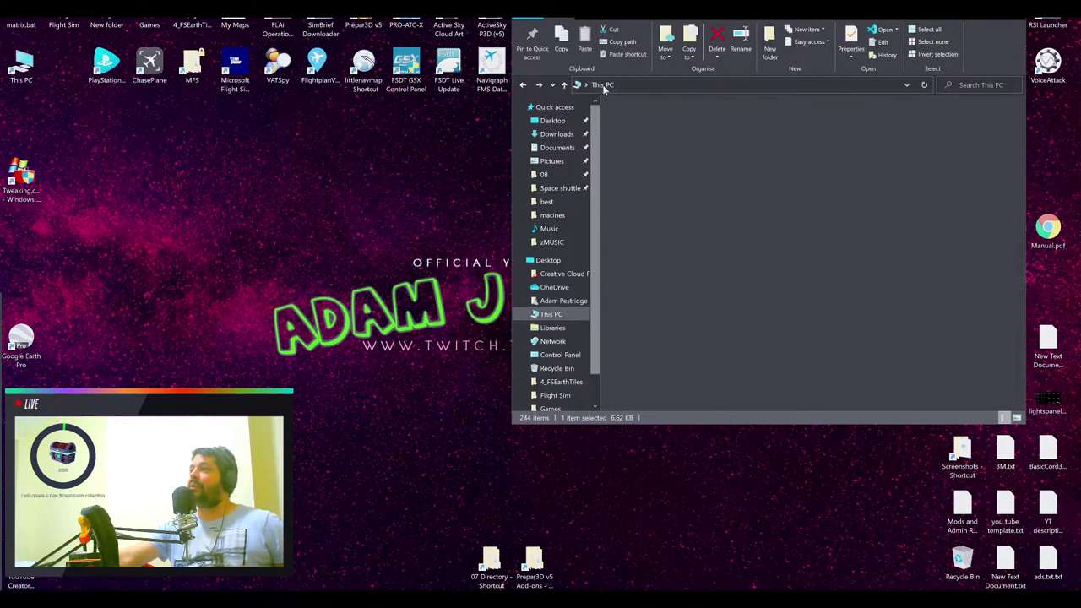
{"action": "double_click", "coordinate": [806, 266]}
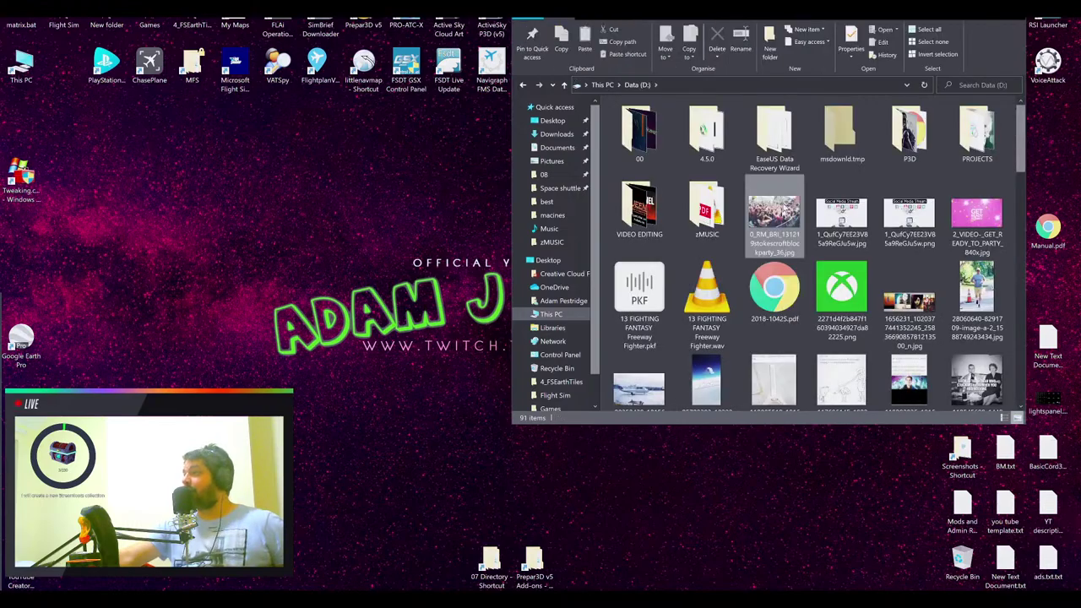
{"action": "double_click", "coordinate": [908, 131]}
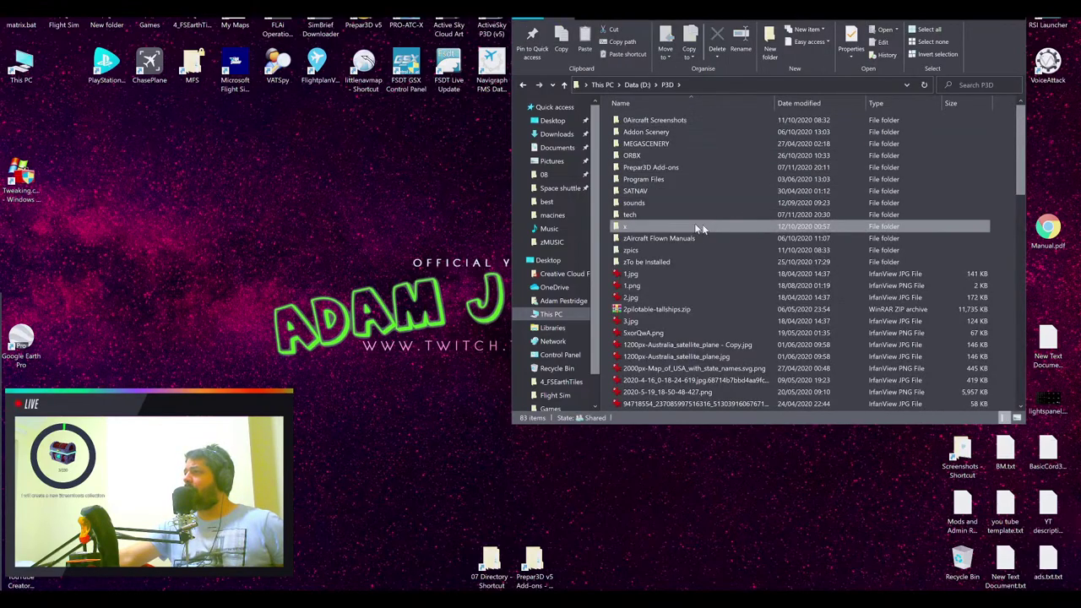
{"action": "left_click", "coordinate": [635, 84]}
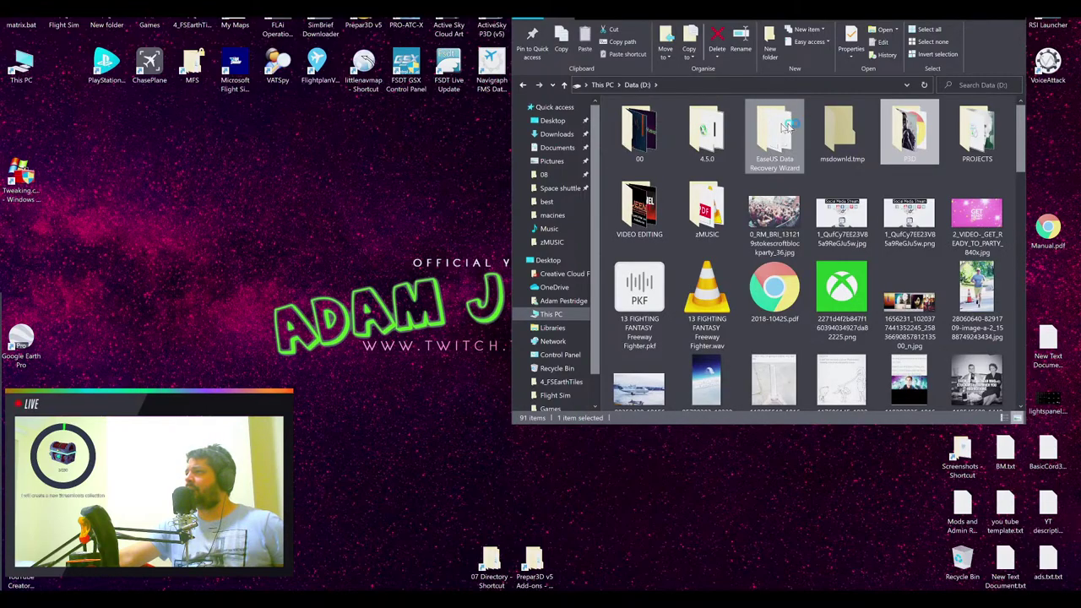
{"action": "double_click", "coordinate": [888, 128]}
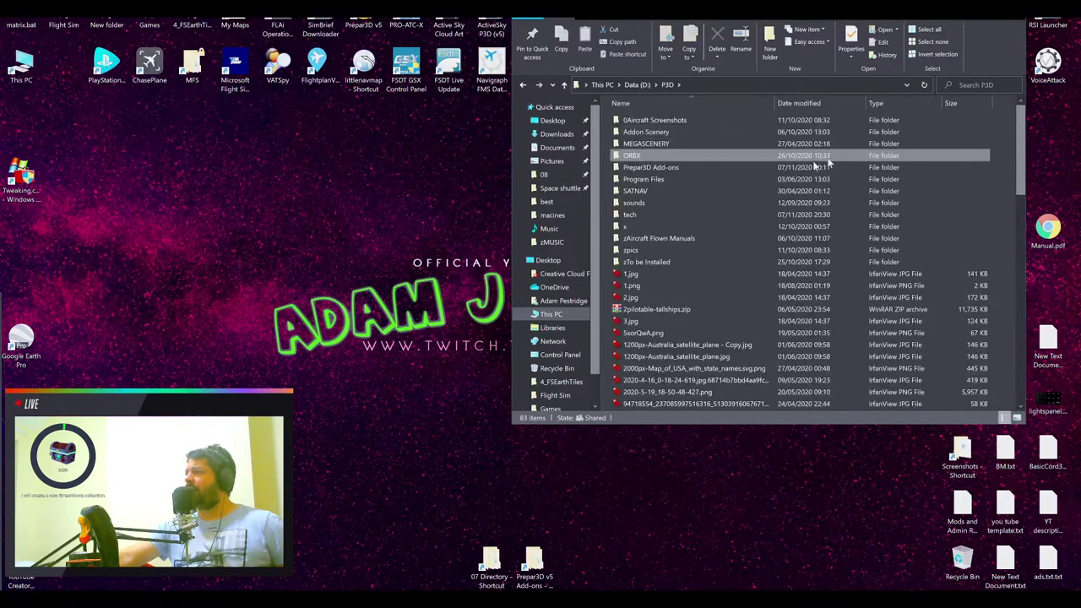
{"action": "double_click", "coordinate": [647, 214]}
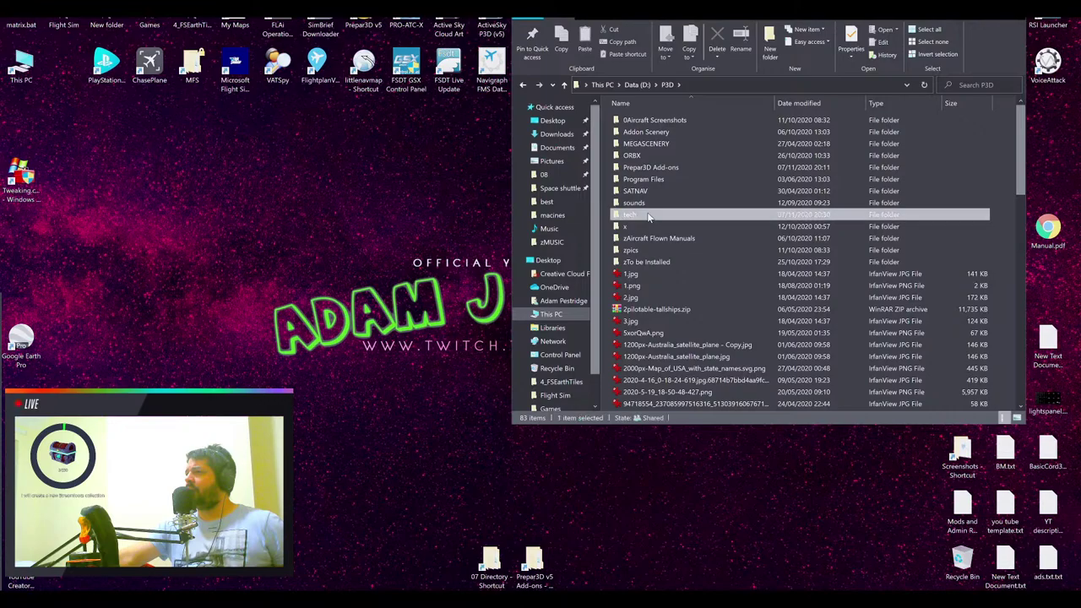
{"action": "double_click", "coordinate": [648, 119]}
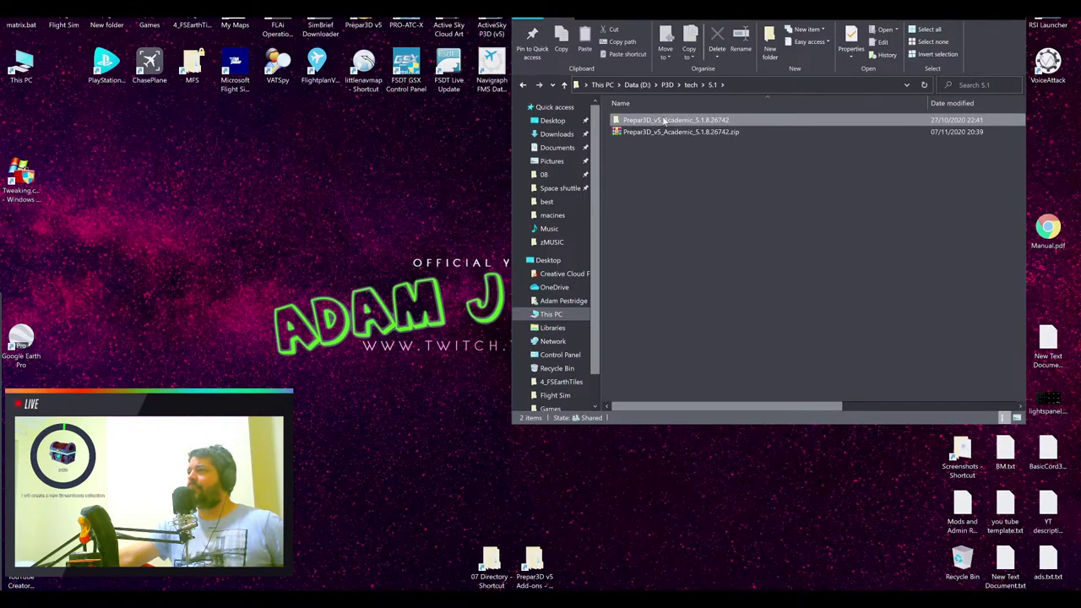
{"action": "double_click", "coordinate": [651, 121]}
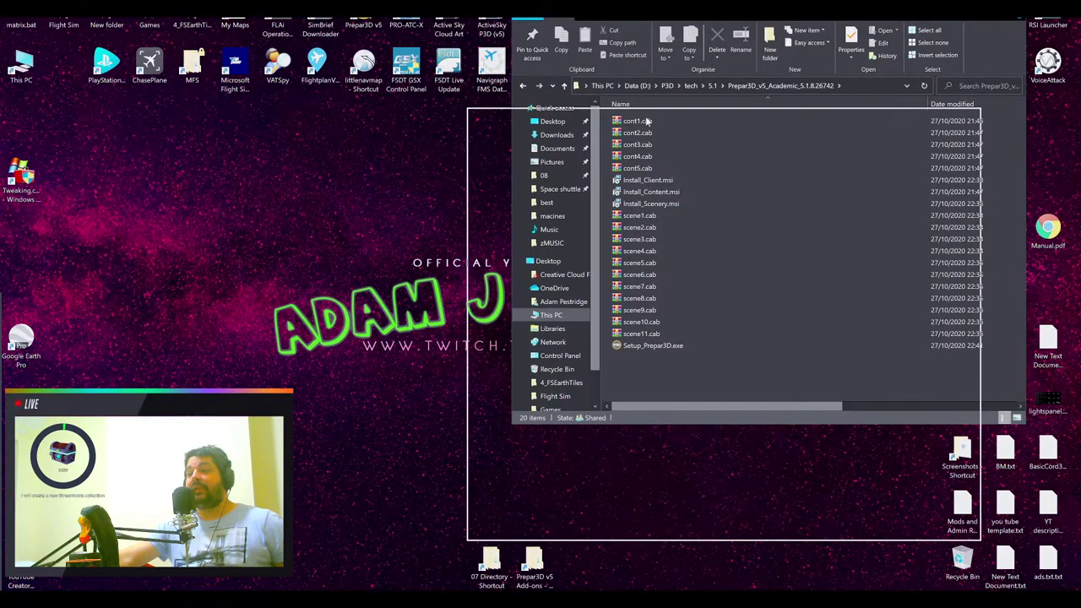
Select Install_Client.msi in the repositioned installer folder window and return to the installed programs list
{"action": "left_click_drag", "start_coordinate": [647, 121], "coordinate": [642, 108]}
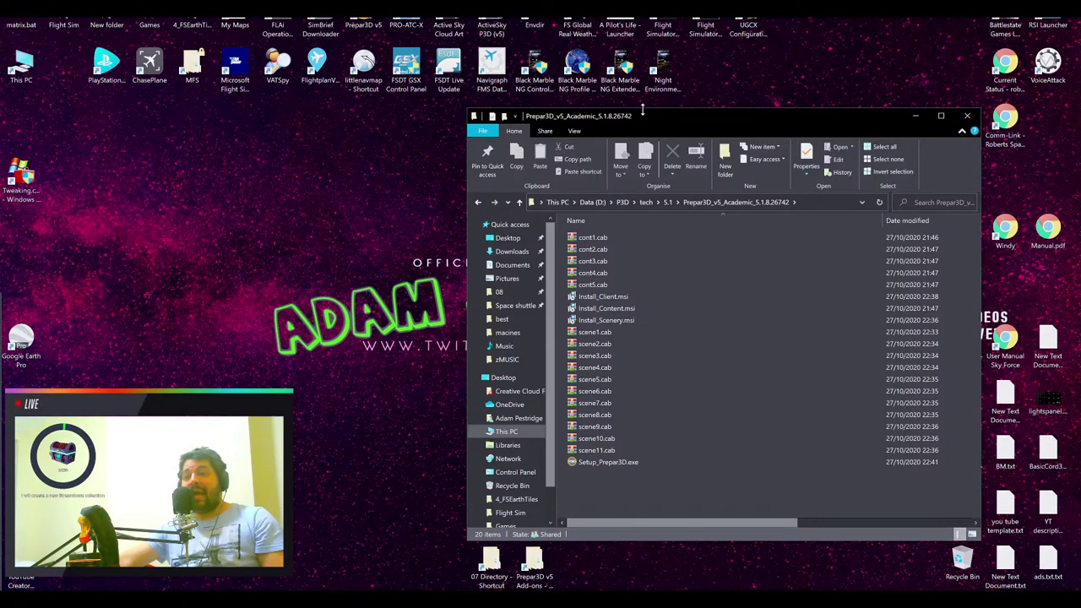
{"action": "left_click", "coordinate": [381, 185]}
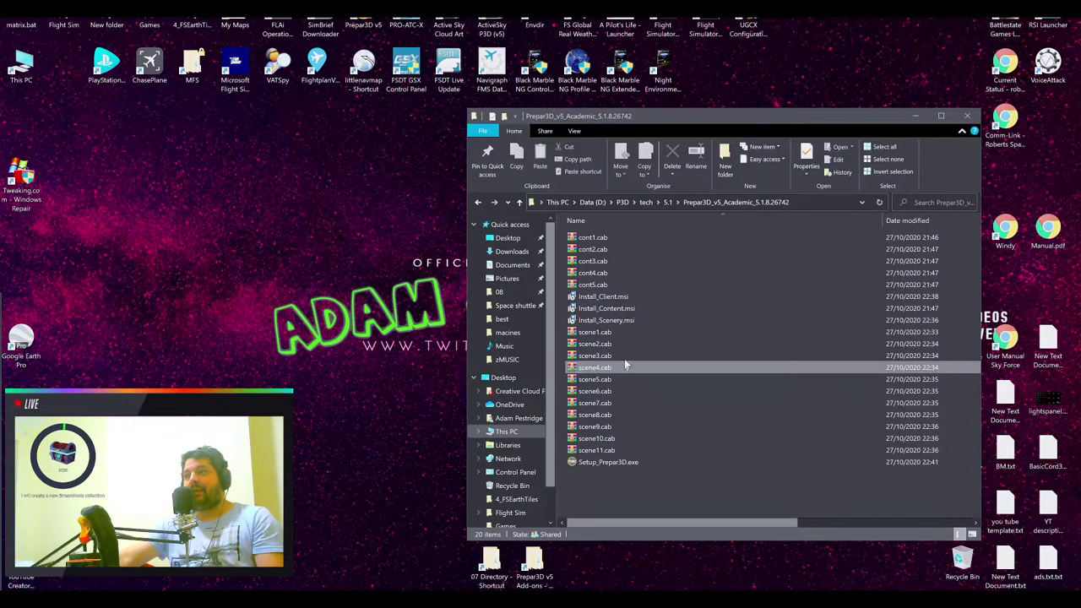
{"action": "left_click", "coordinate": [601, 299]}
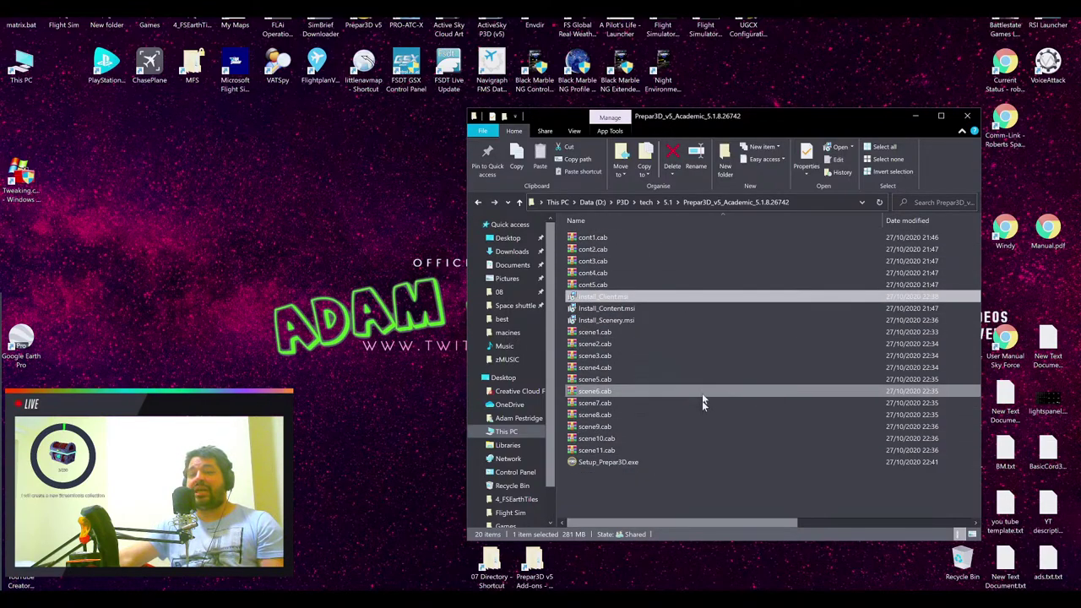
{"action": "mouse_move", "coordinate": [461, 604]}
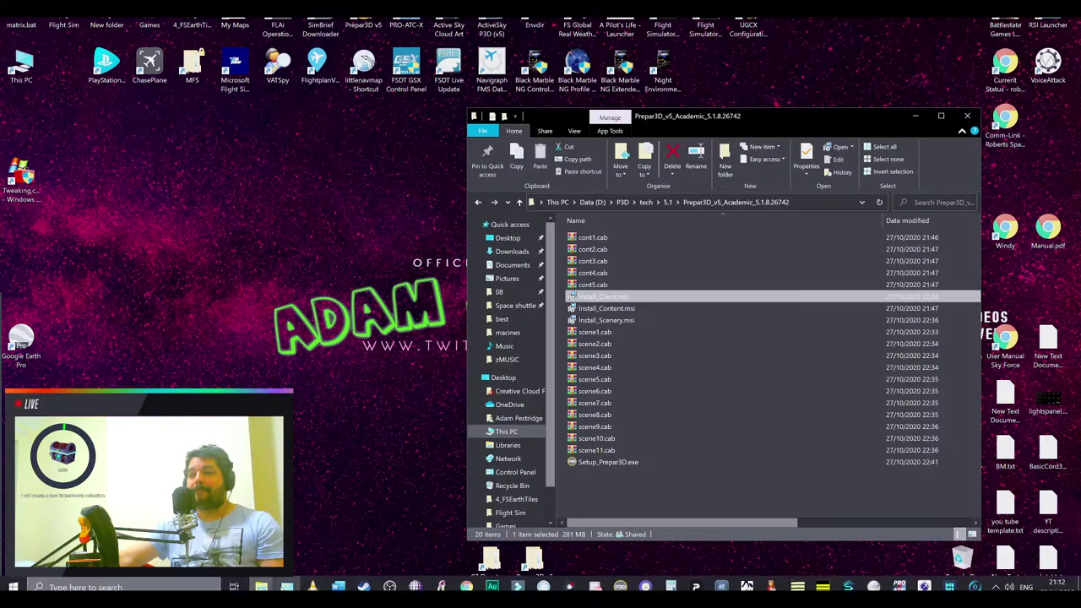
{"action": "left_click", "coordinate": [287, 586]}
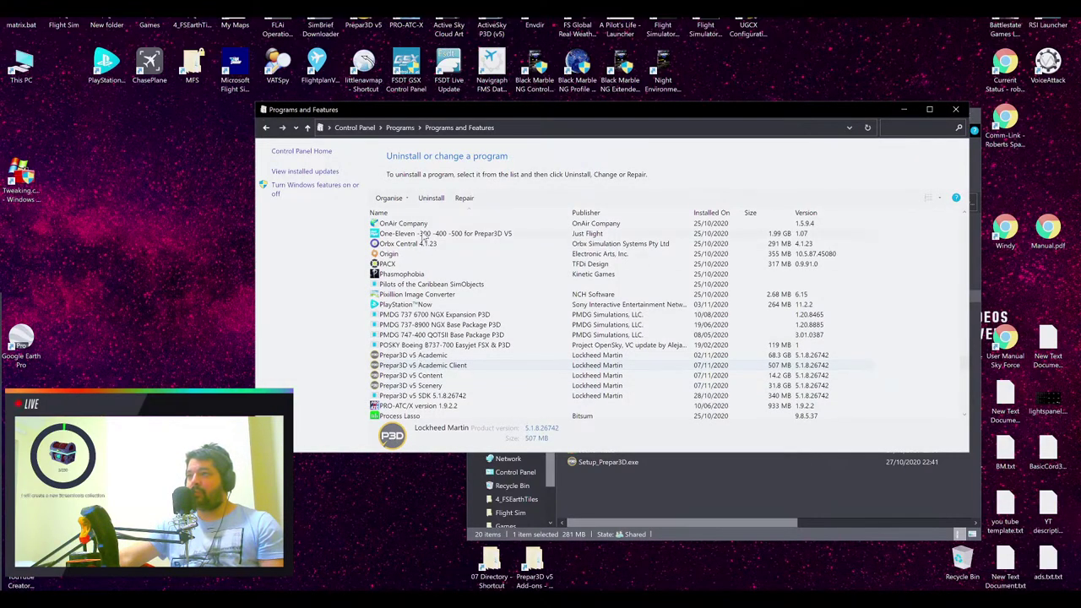
Try to repair the Prepar3D v5 Academic Client installation and dismiss the installer error
{"action": "left_click", "coordinate": [463, 199]}
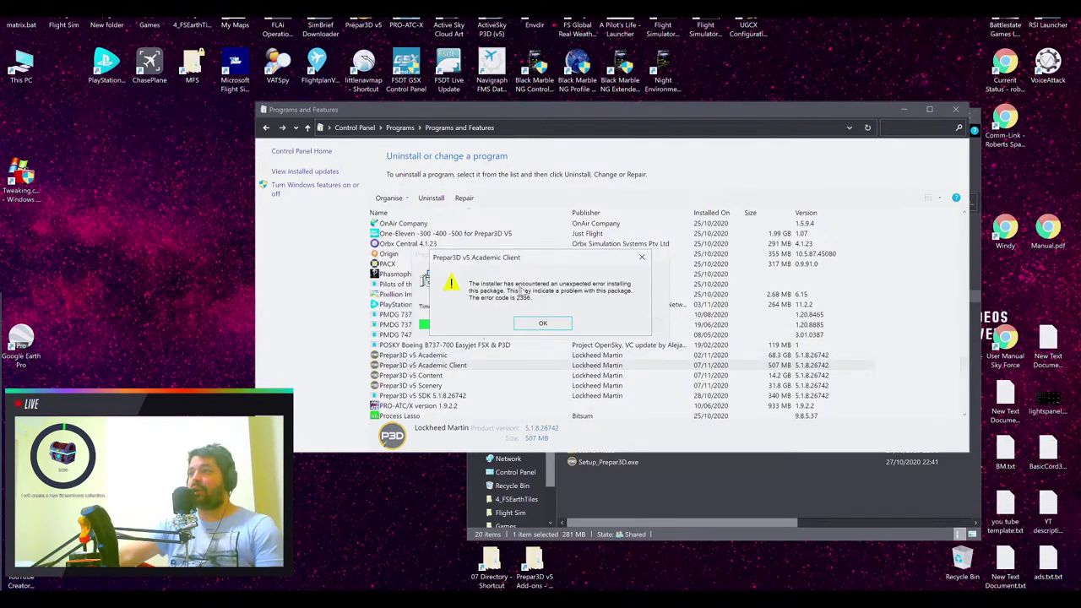
{"action": "left_click", "coordinate": [543, 323]}
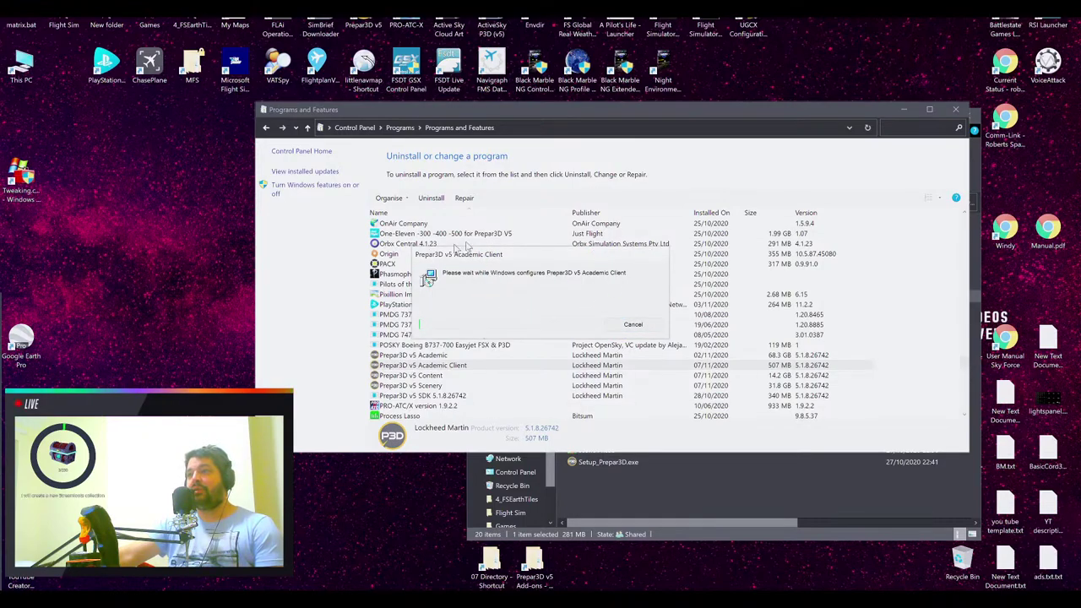
{"action": "left_click", "coordinate": [609, 302]}
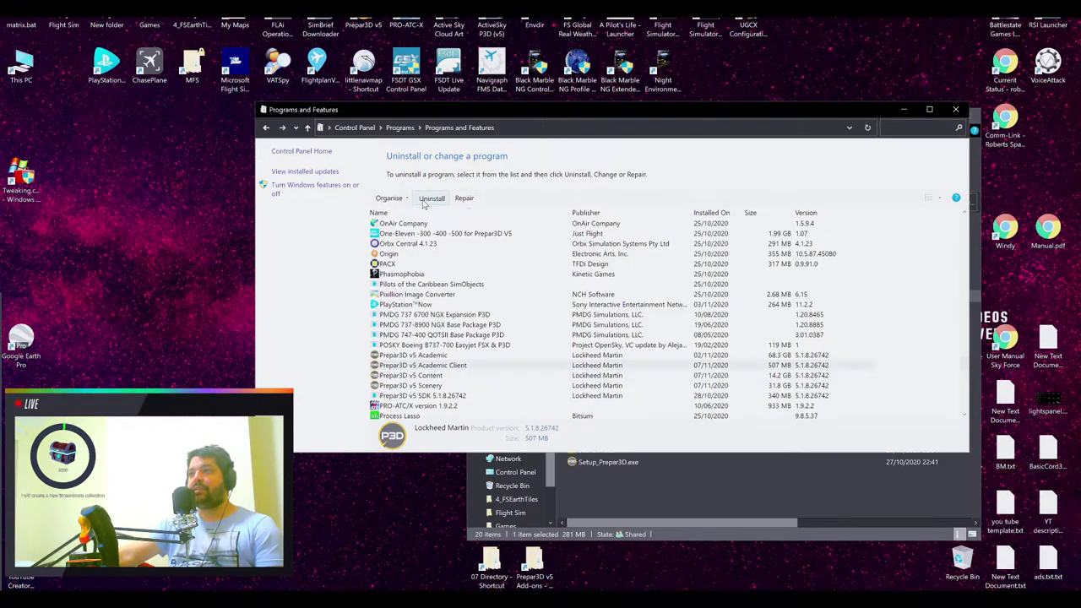
Uninstall the Prepar3D v5 Academic Client and confirm its removal
{"action": "left_click", "coordinate": [431, 198]}
{"action": "left_click", "coordinate": [602, 300]}
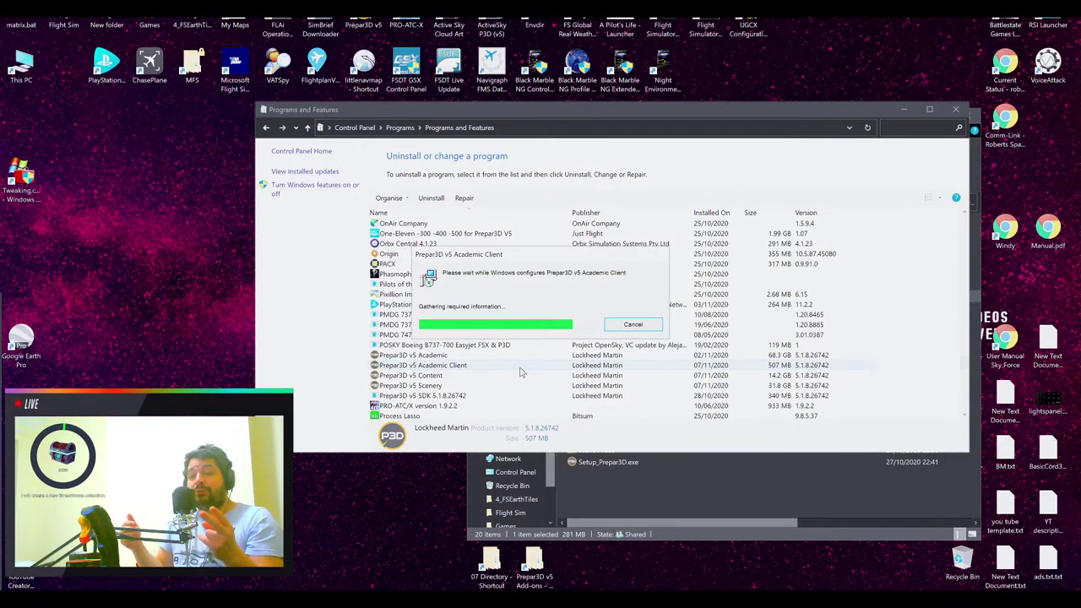
Ignore the request to close OBS so the Prepar3D v5 Academic Client uninstall continues
{"action": "left_click", "coordinate": [568, 477]}
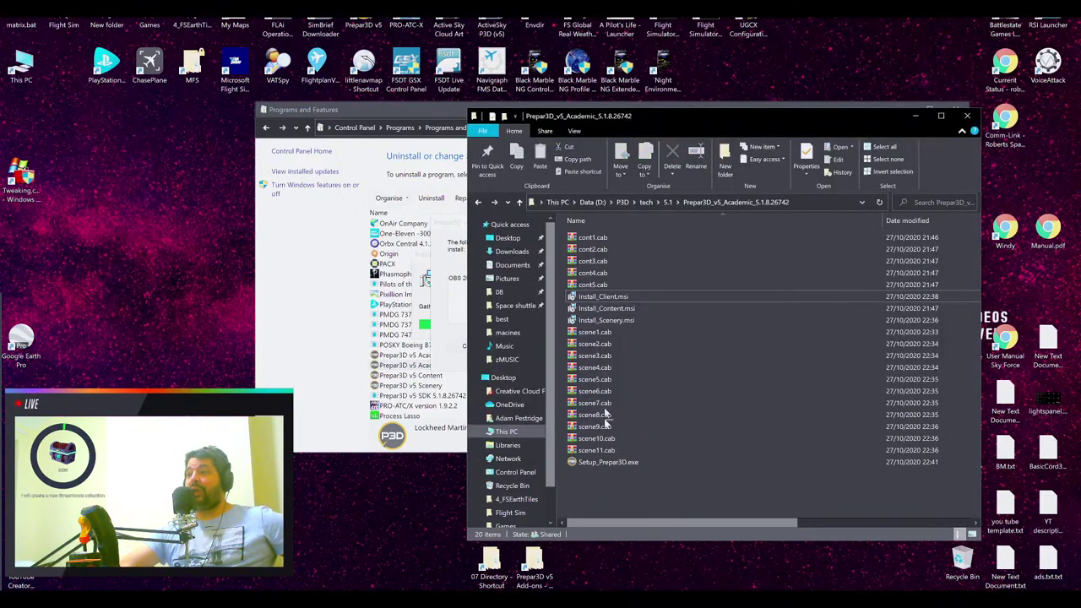
{"action": "key", "text": "ctrl+a"}
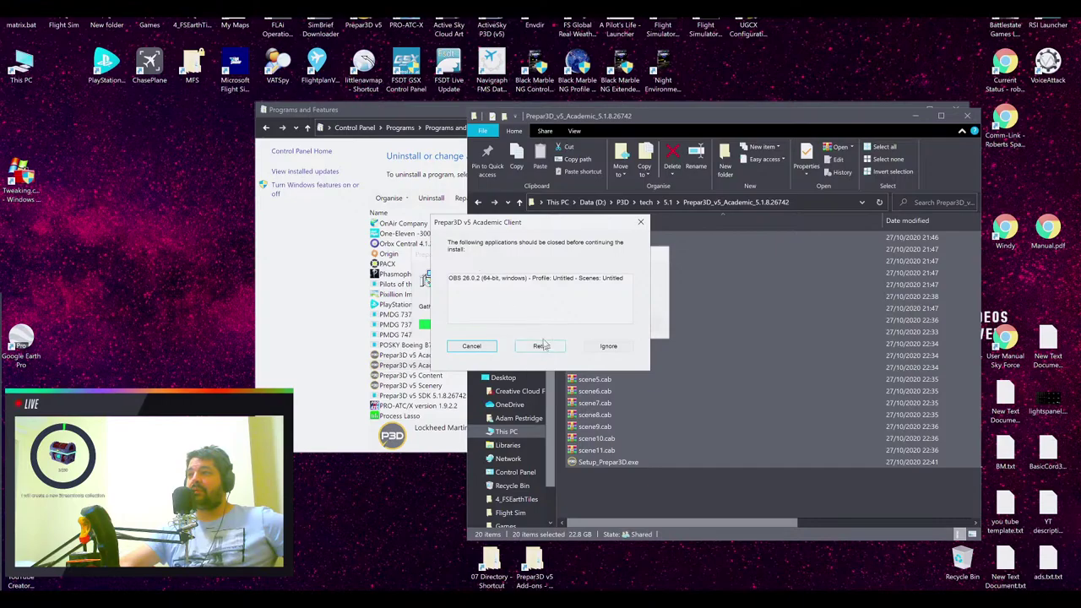
{"action": "left_click", "coordinate": [608, 345]}
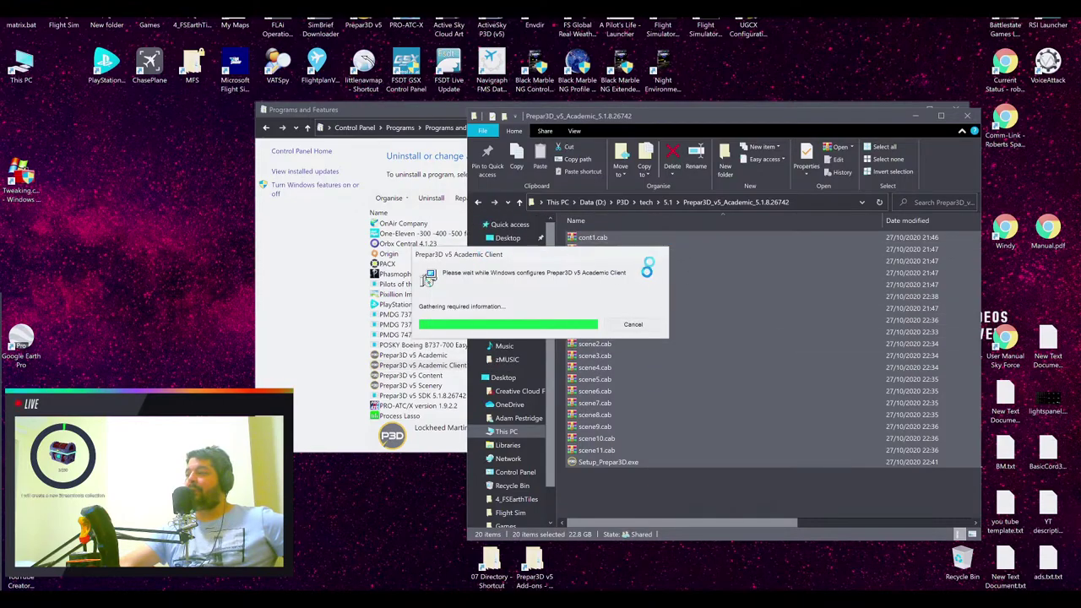
Move the Prepar3D_v5_Academic_5.1.8.26742 folder window clear of the uninstall progress and clear its file selection
{"action": "left_click", "coordinate": [590, 117]}
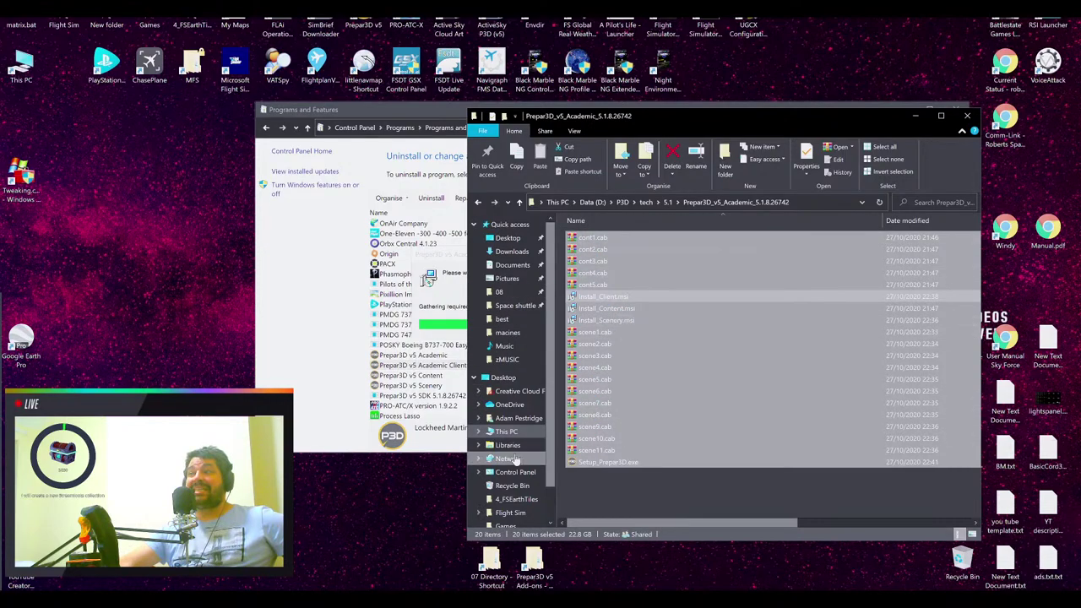
{"action": "left_click", "coordinate": [571, 331]}
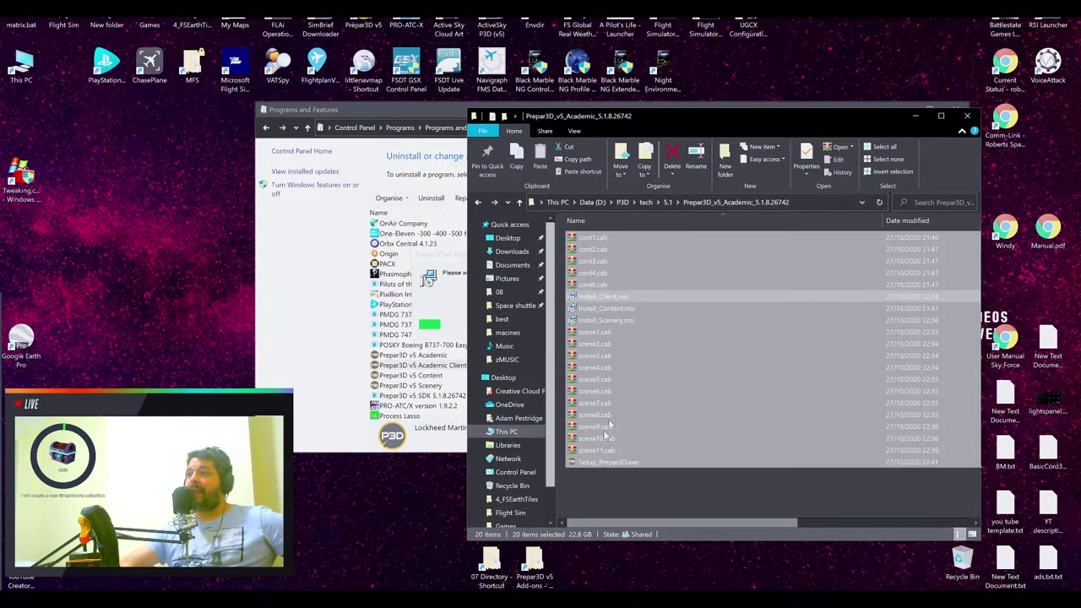
{"action": "left_click", "coordinate": [591, 297]}
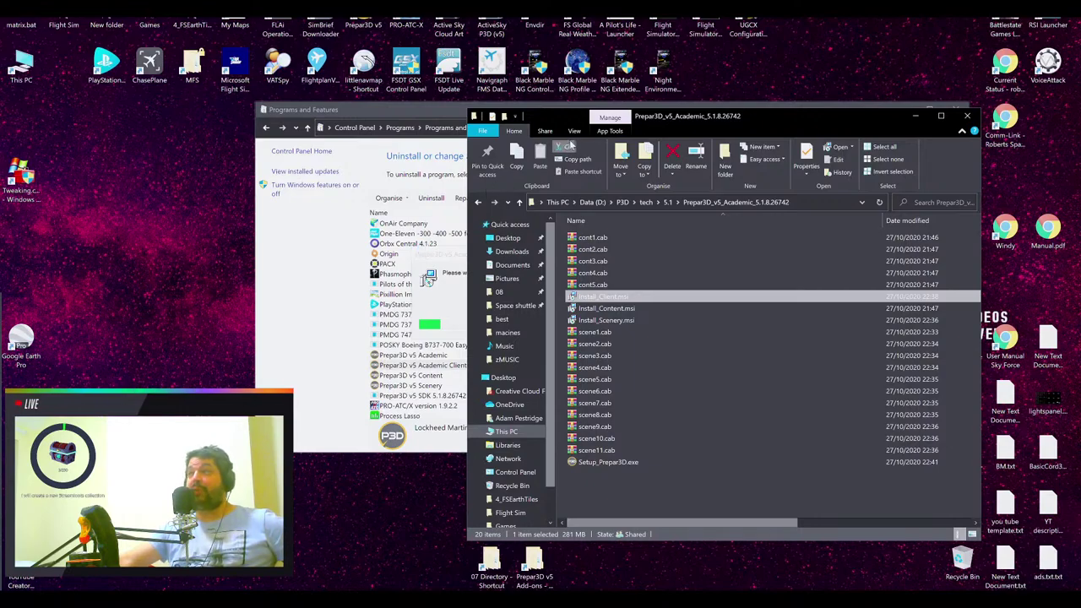
{"action": "left_click_drag", "start_coordinate": [566, 119], "coordinate": [684, 99]}
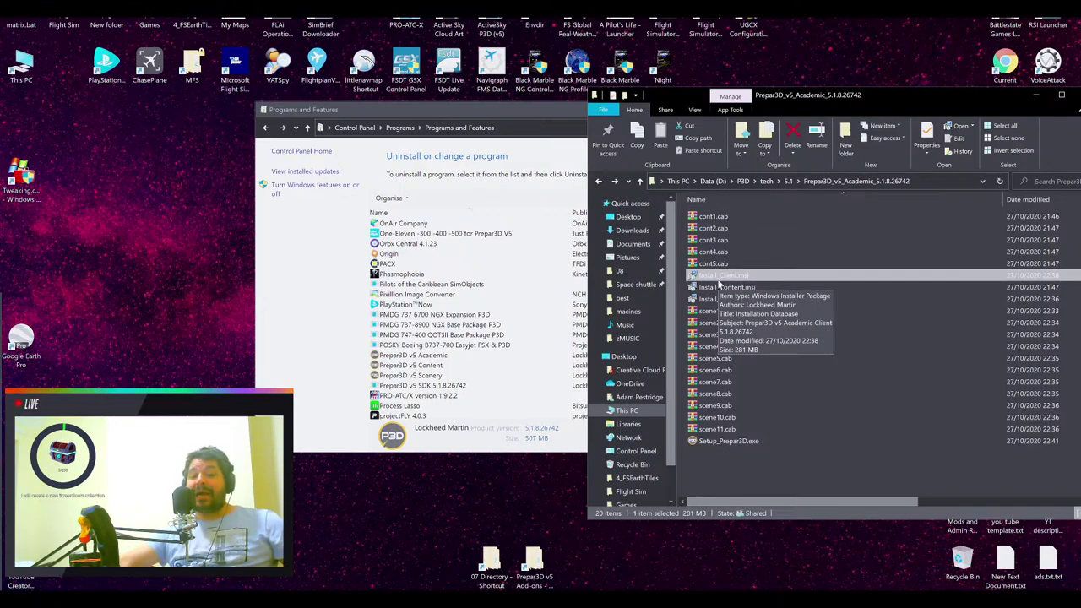
{"action": "left_click_drag", "start_coordinate": [728, 472], "coordinate": [771, 204]}
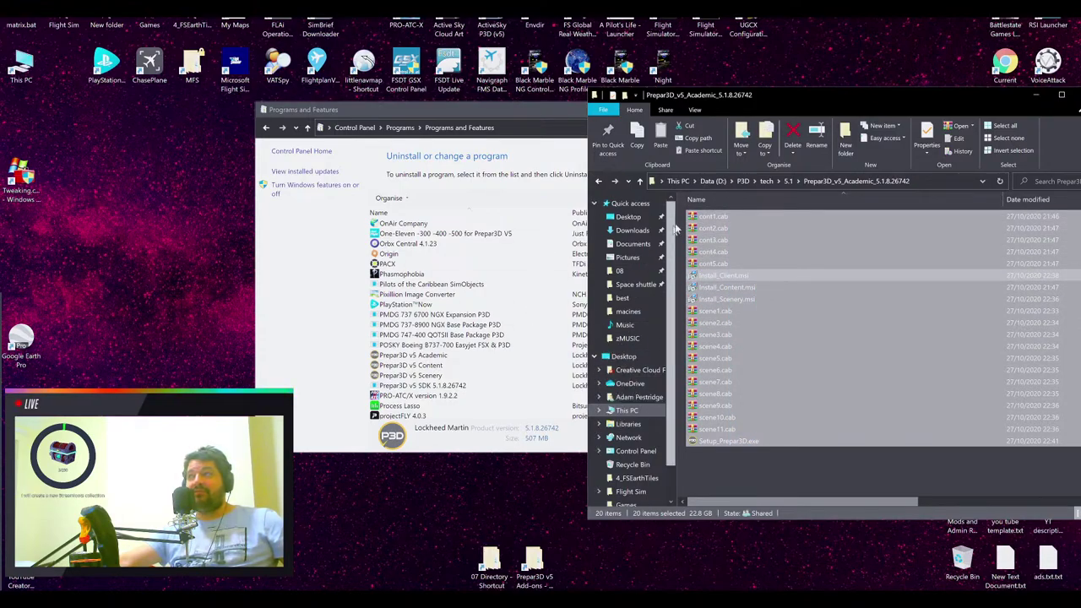
{"action": "left_click", "coordinate": [726, 464]}
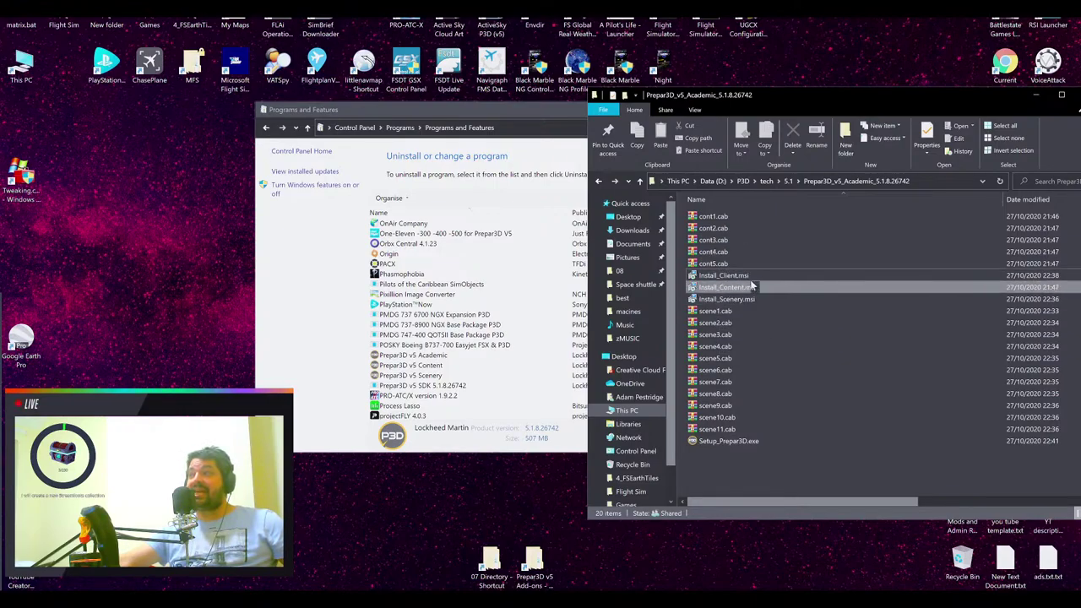
Try to install the Academic Client from Install_Client.msi, accepting the license and default destination folder, and exit the setup wizard after the error
{"action": "double_click", "coordinate": [745, 277]}
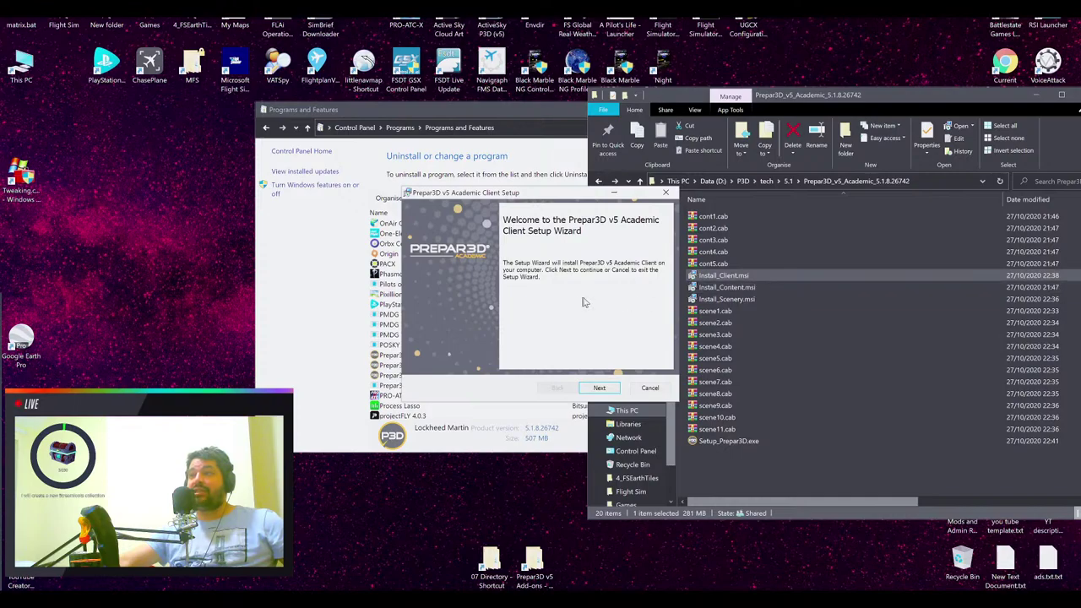
{"action": "left_click", "coordinate": [601, 391]}
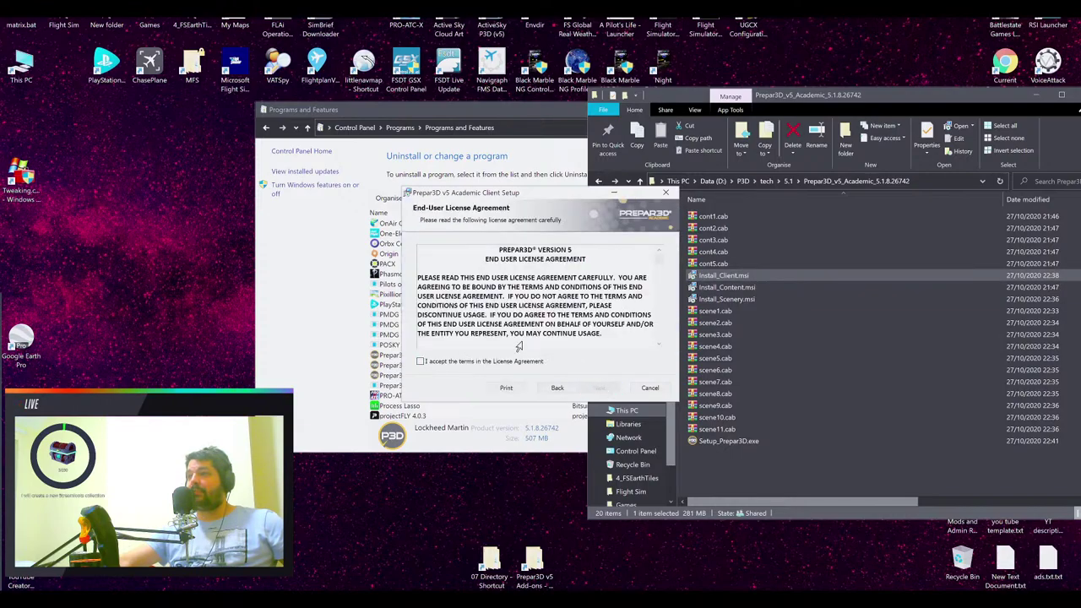
{"action": "left_click", "coordinate": [460, 363]}
{"action": "left_click", "coordinate": [599, 387]}
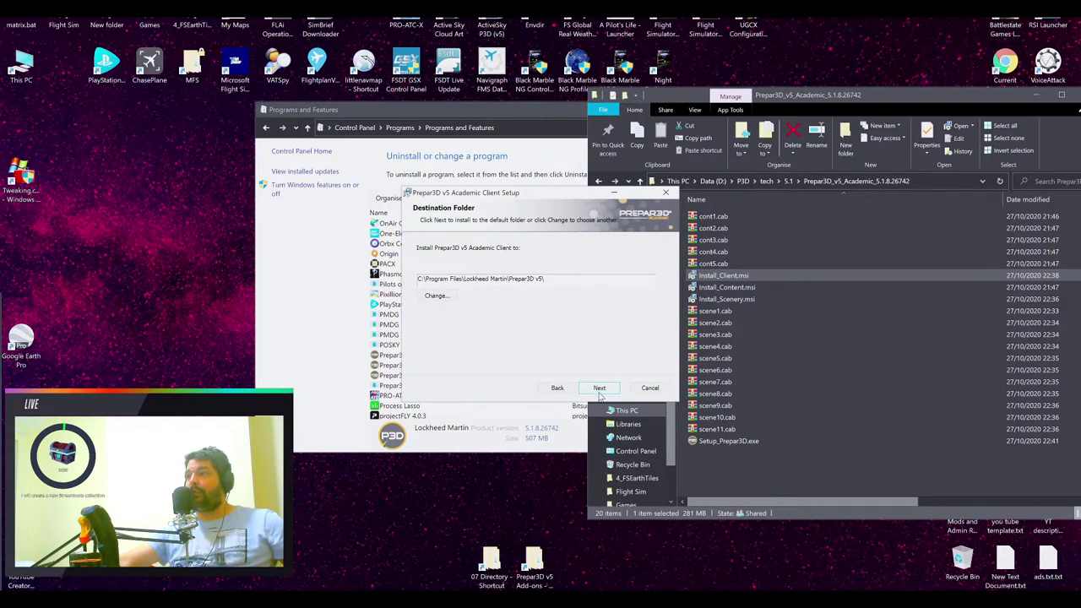
{"action": "left_click", "coordinate": [599, 388]}
{"action": "left_click", "coordinate": [600, 389]}
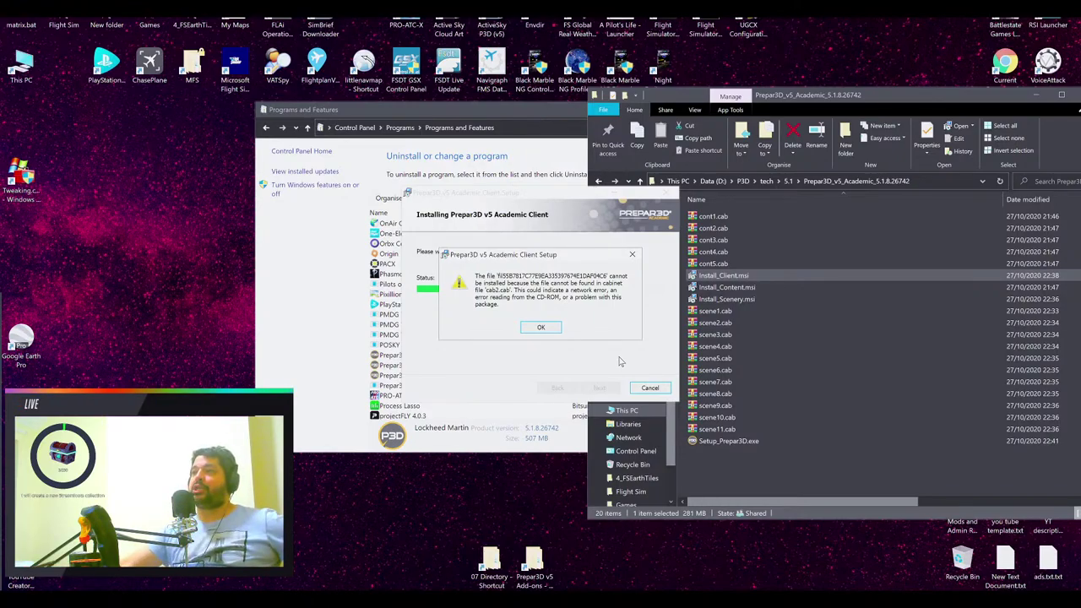
{"action": "left_click", "coordinate": [538, 328]}
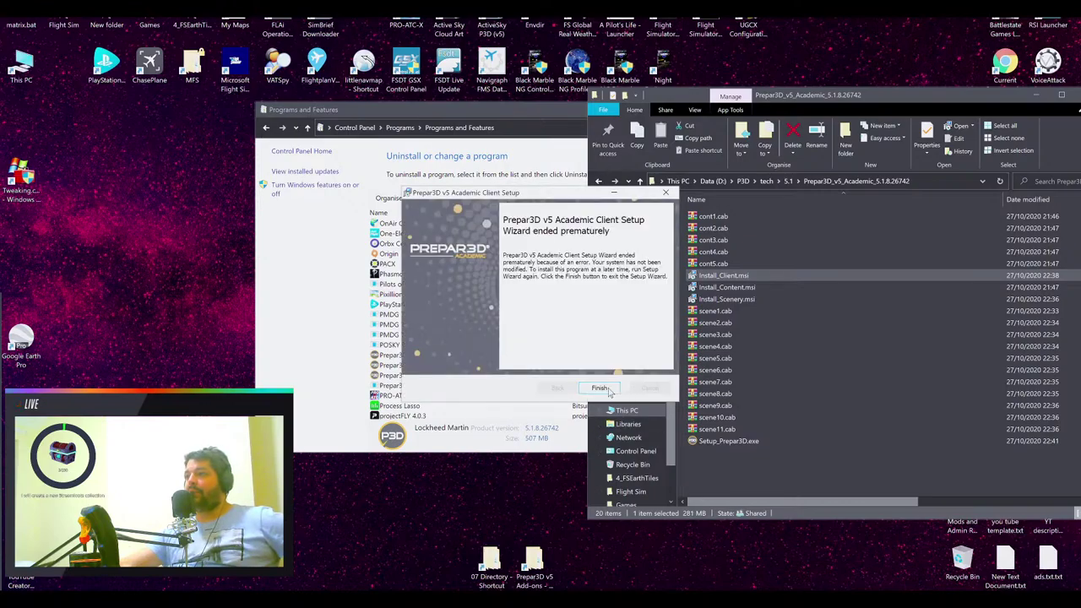
{"action": "left_click", "coordinate": [624, 389]}
Delete the extracted Prepar3D_v5_Academic_5.1.8.26742 folder from D:\P3D\tech\5.1
{"action": "left_click", "coordinate": [820, 135]}
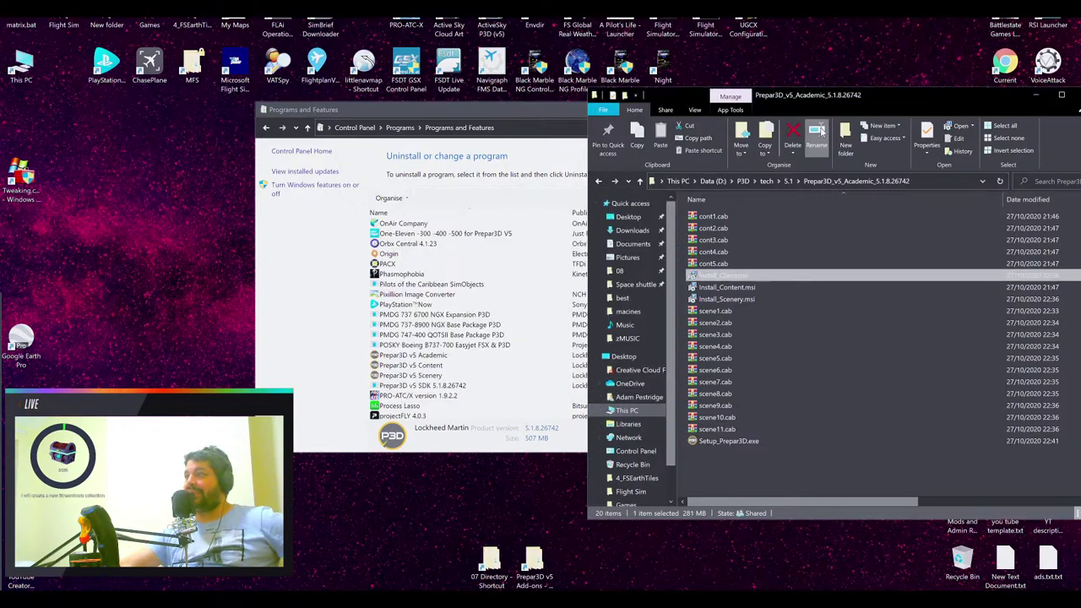
{"action": "left_click", "coordinate": [792, 183]}
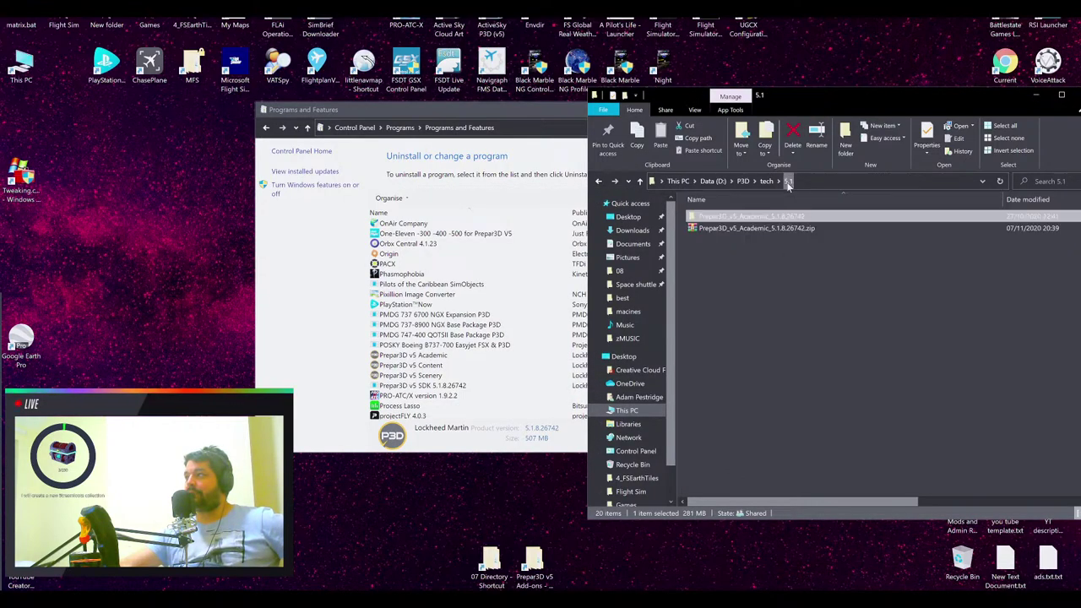
{"action": "key", "text": "Delete"}
Extract Prepar3D_v5_Academic_5.1.8.26742.zip directly into the 5.1 folder
{"action": "left_click", "coordinate": [733, 218]}
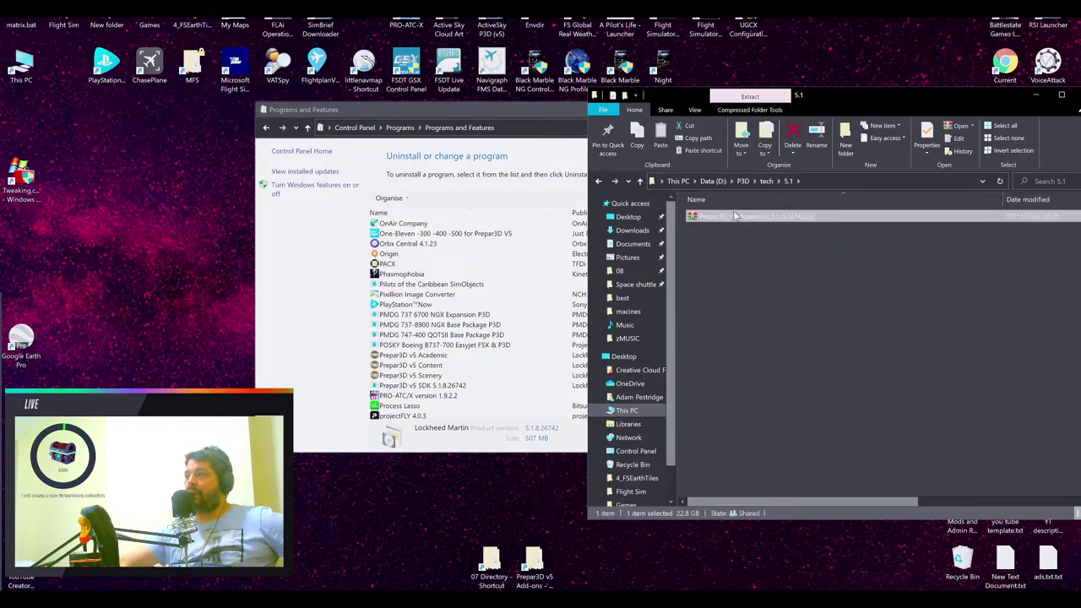
{"action": "right_click", "coordinate": [733, 214]}
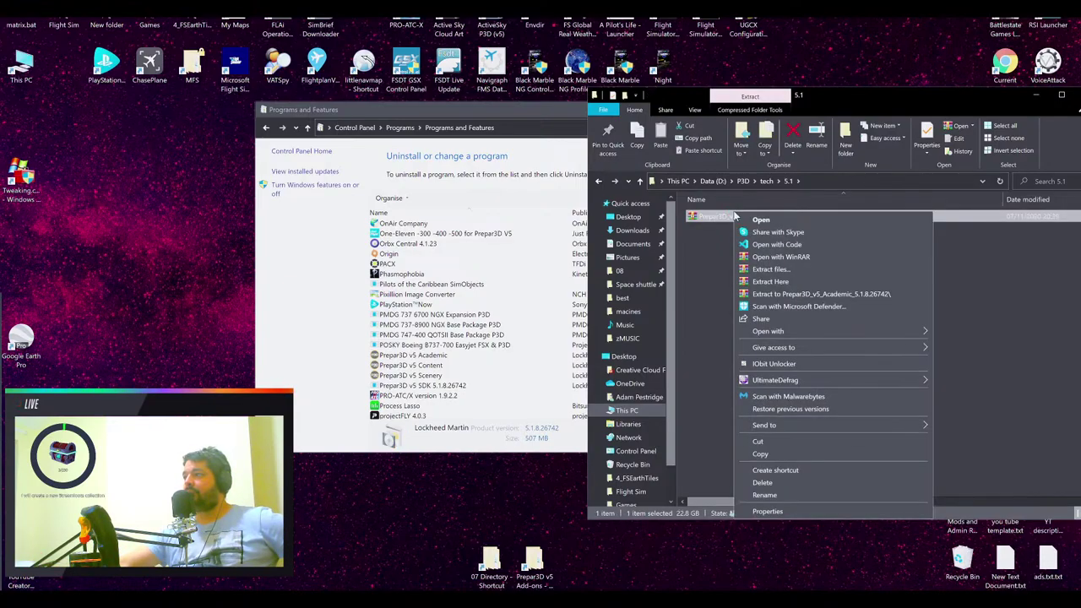
{"action": "left_click", "coordinate": [746, 279]}
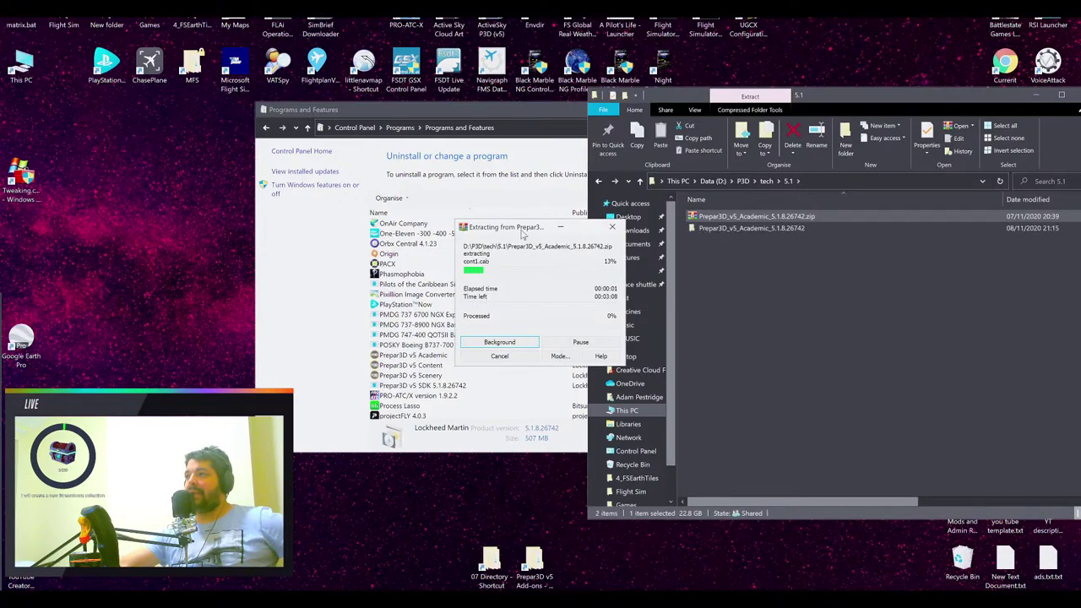
Reposition the extraction progress window and close the installed programs list
{"action": "left_click_drag", "start_coordinate": [522, 230], "coordinate": [556, 225]}
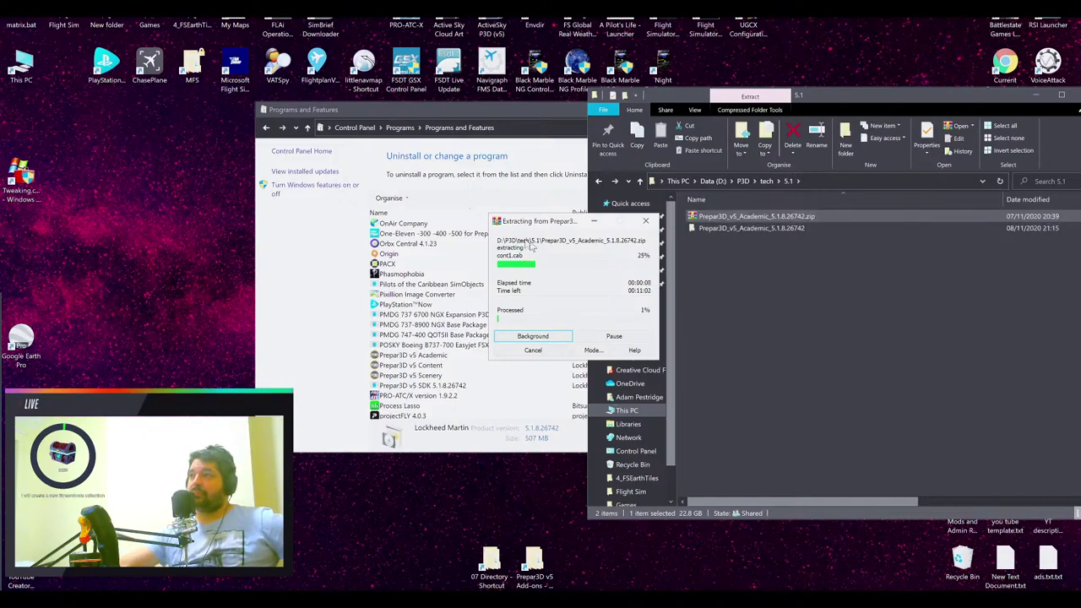
{"action": "left_click_drag", "start_coordinate": [533, 226], "coordinate": [549, 208]}
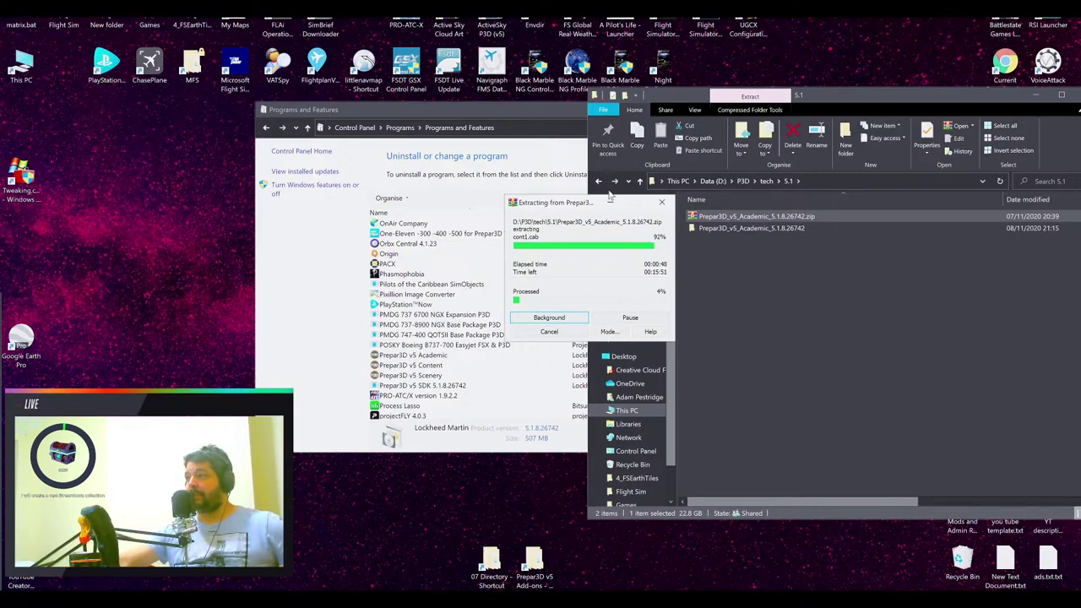
{"action": "left_click_drag", "start_coordinate": [561, 212], "coordinate": [555, 380]}
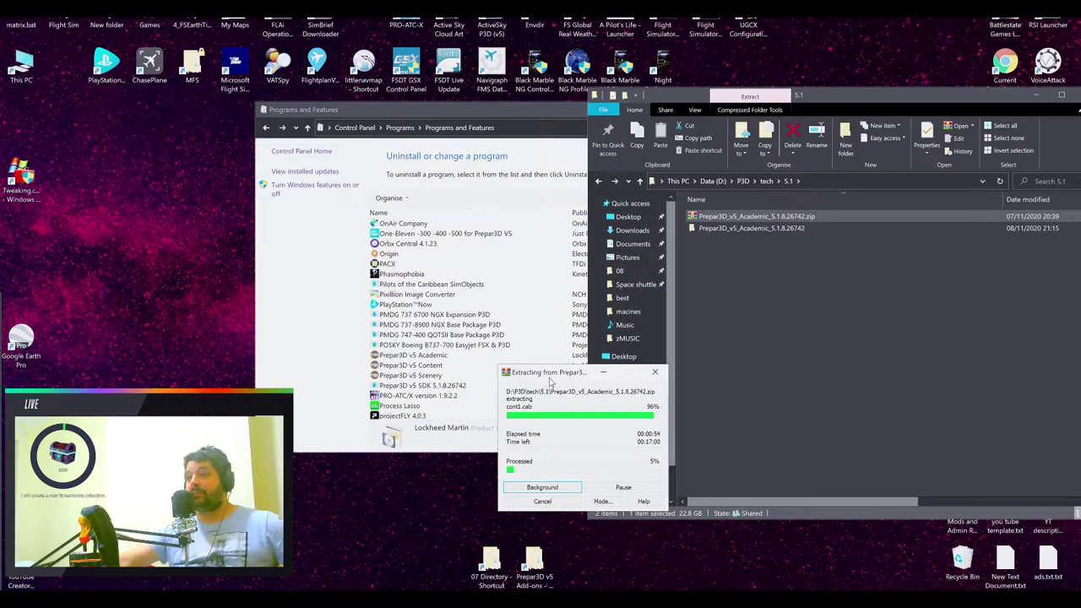
{"action": "left_click_drag", "start_coordinate": [551, 380], "coordinate": [546, 202]}
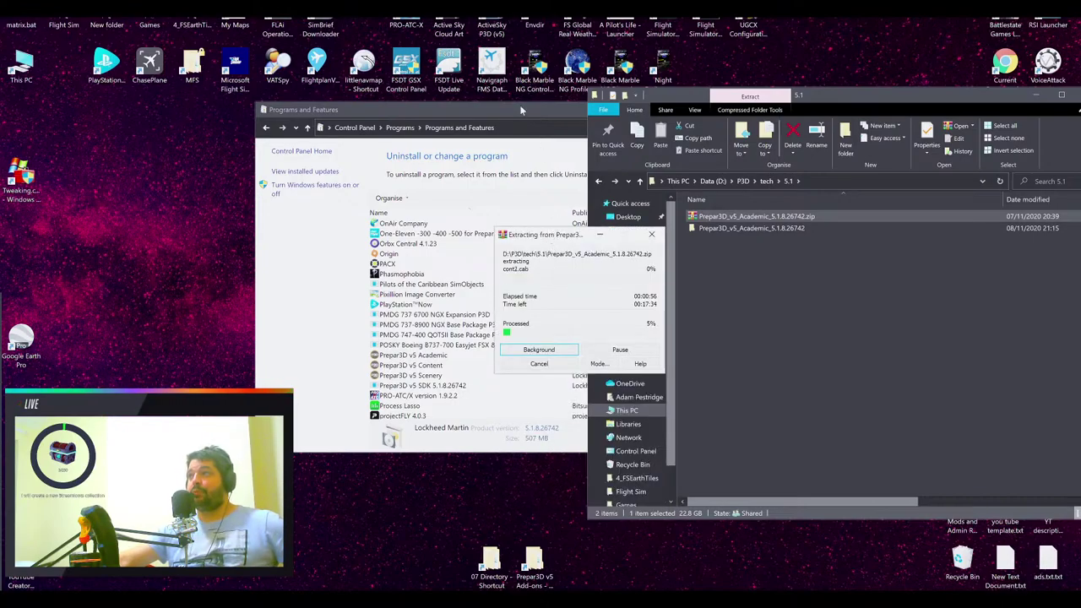
{"action": "left_click_drag", "start_coordinate": [520, 106], "coordinate": [323, 117]}
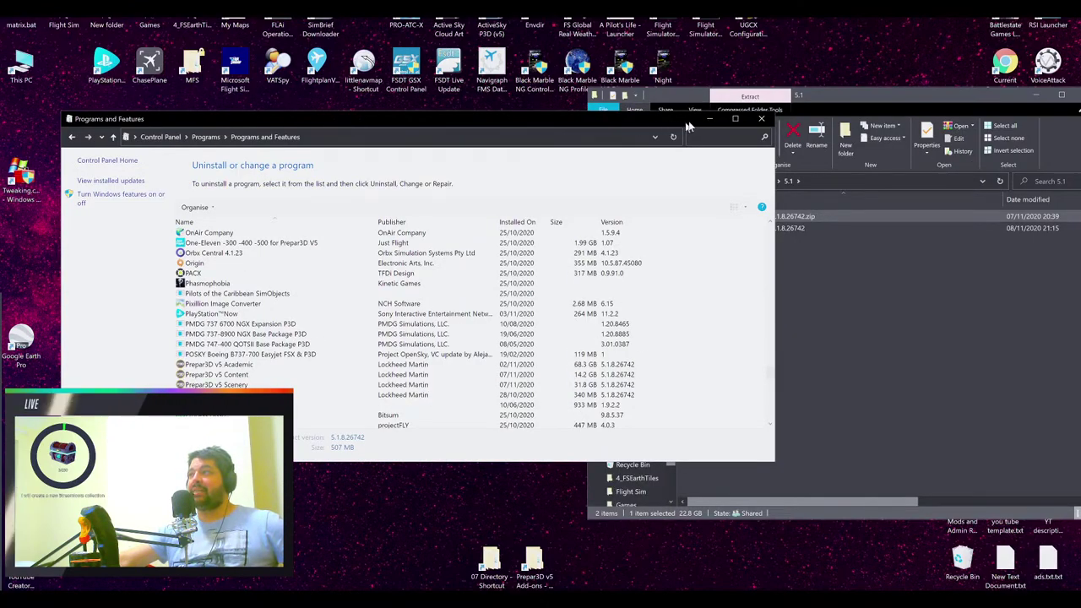
{"action": "left_click", "coordinate": [757, 111]}
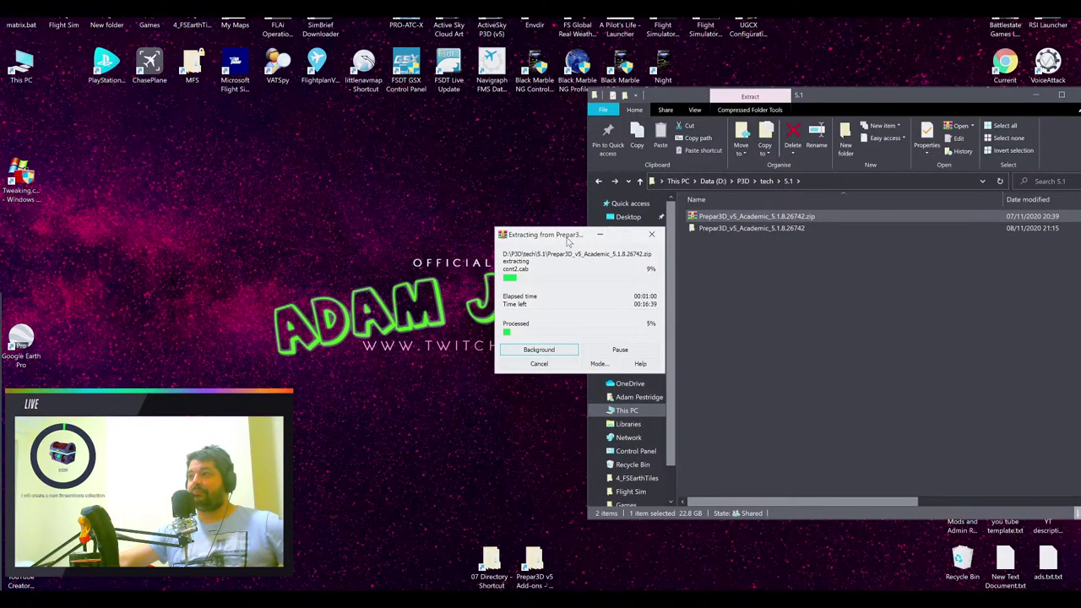
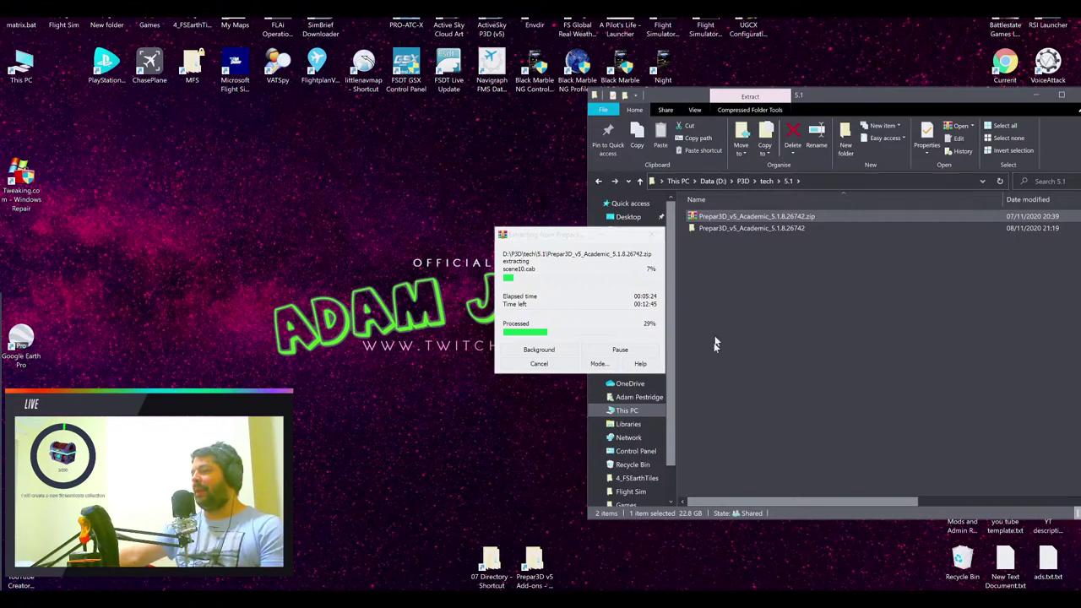
Empty the Recycle Bin, permanently deleting the old Prepar3D_v5_Academic_5.1.8.26742 folder
{"action": "right_click", "coordinate": [979, 580]}
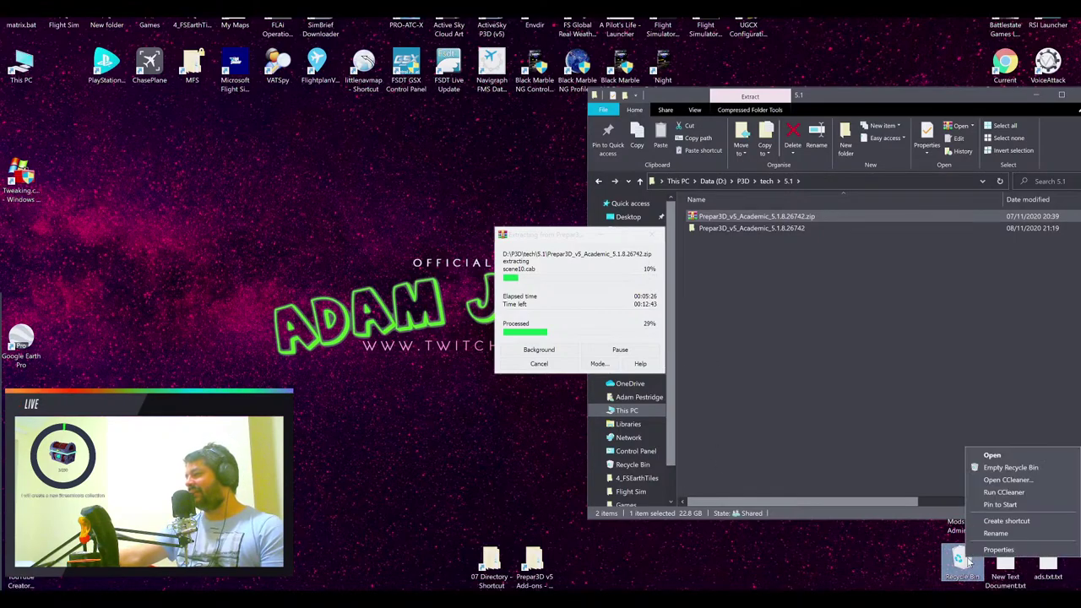
{"action": "left_click", "coordinate": [1026, 476]}
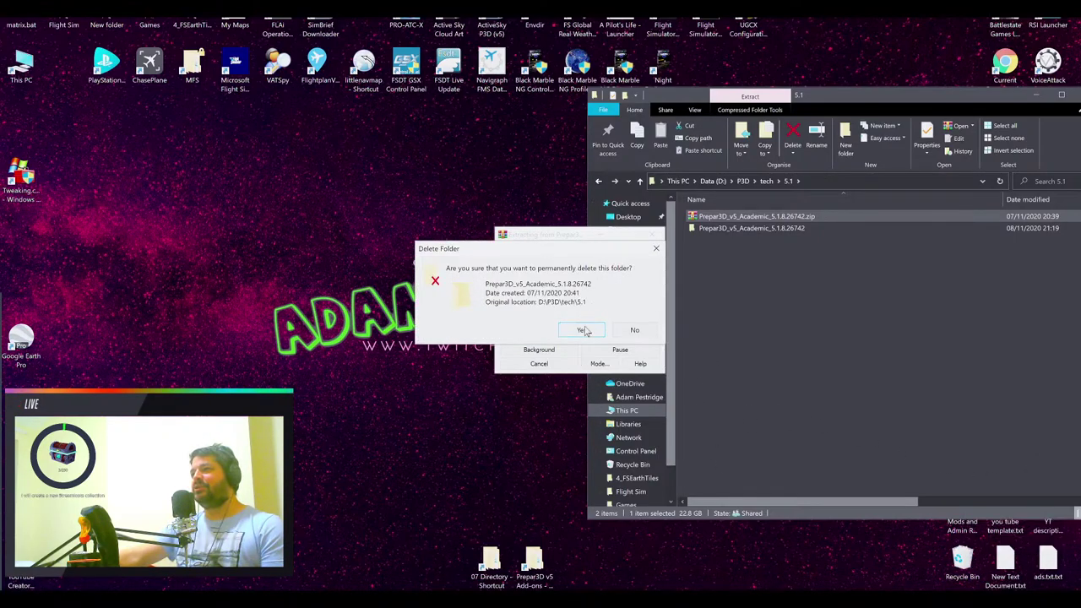
{"action": "left_click", "coordinate": [585, 330]}
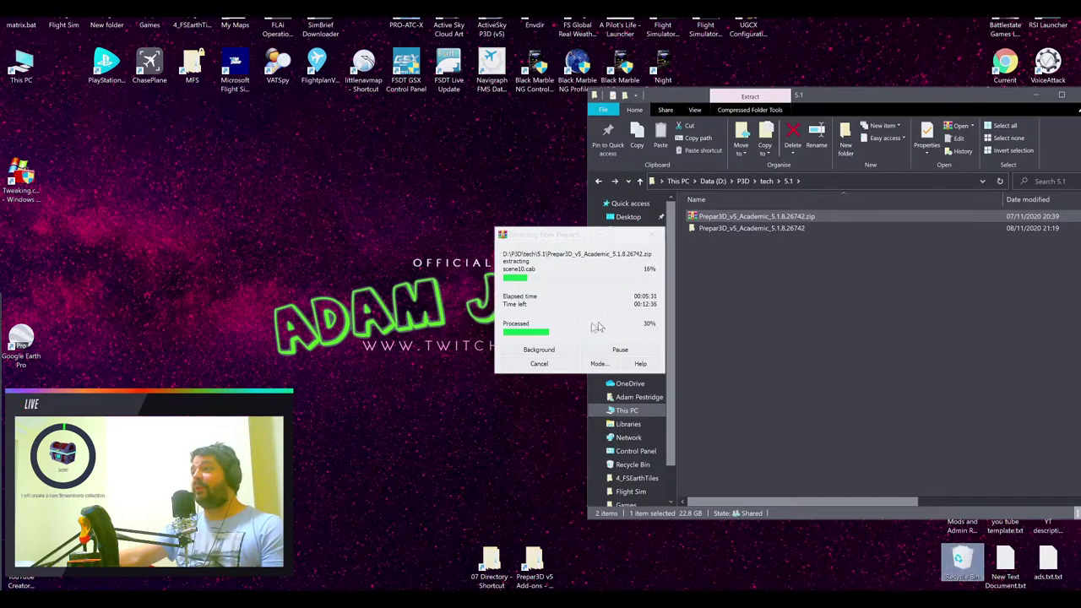
{"action": "left_click", "coordinate": [838, 338]}
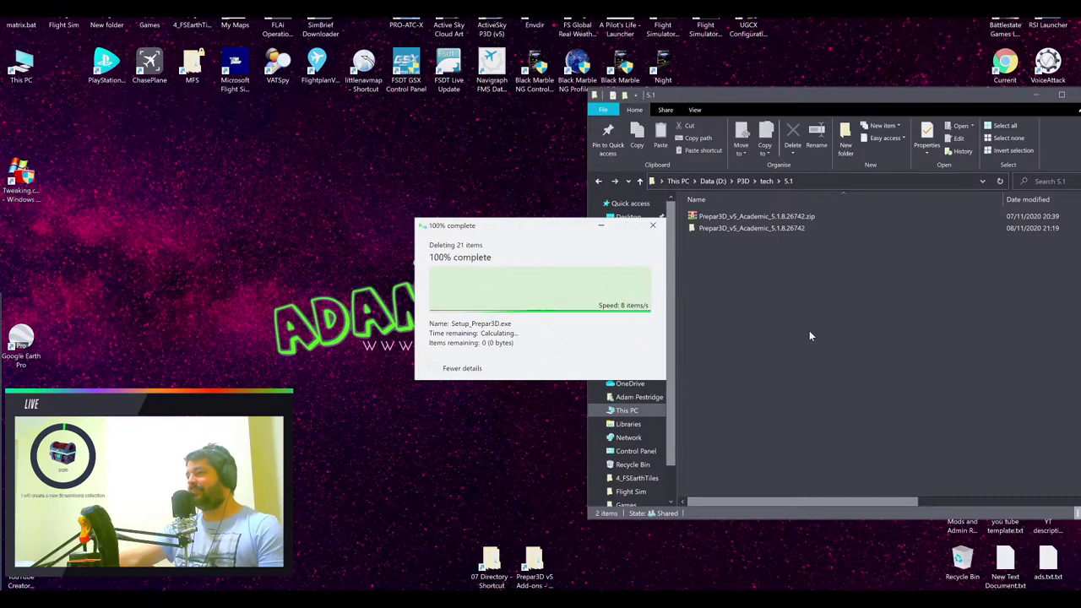
Move the extraction progress window off the 5.1 folder window
{"action": "left_click", "coordinate": [565, 242]}
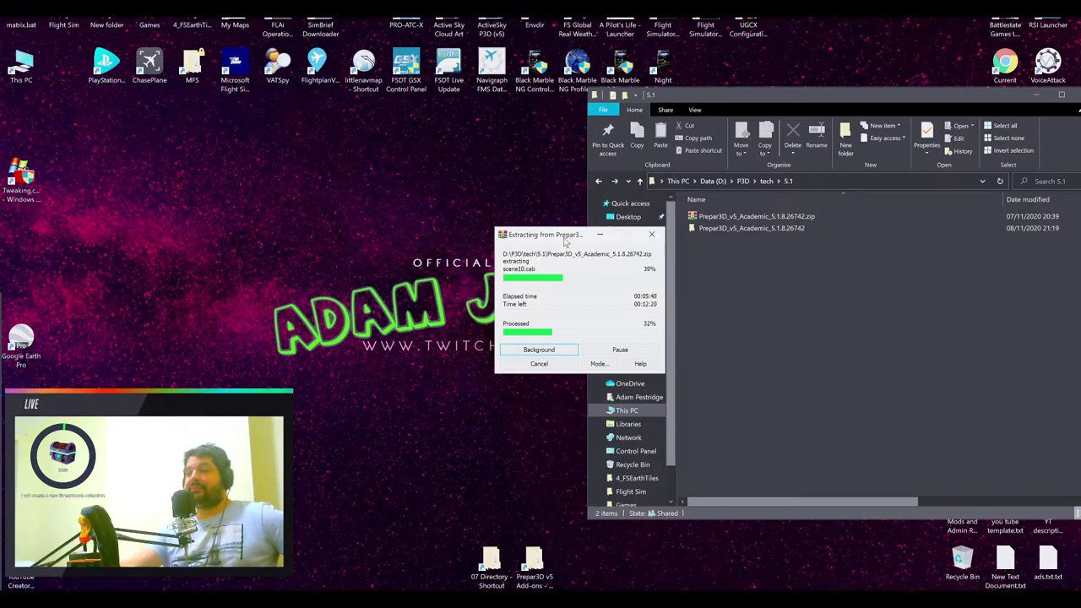
{"action": "left_click_drag", "start_coordinate": [549, 242], "coordinate": [473, 252]}
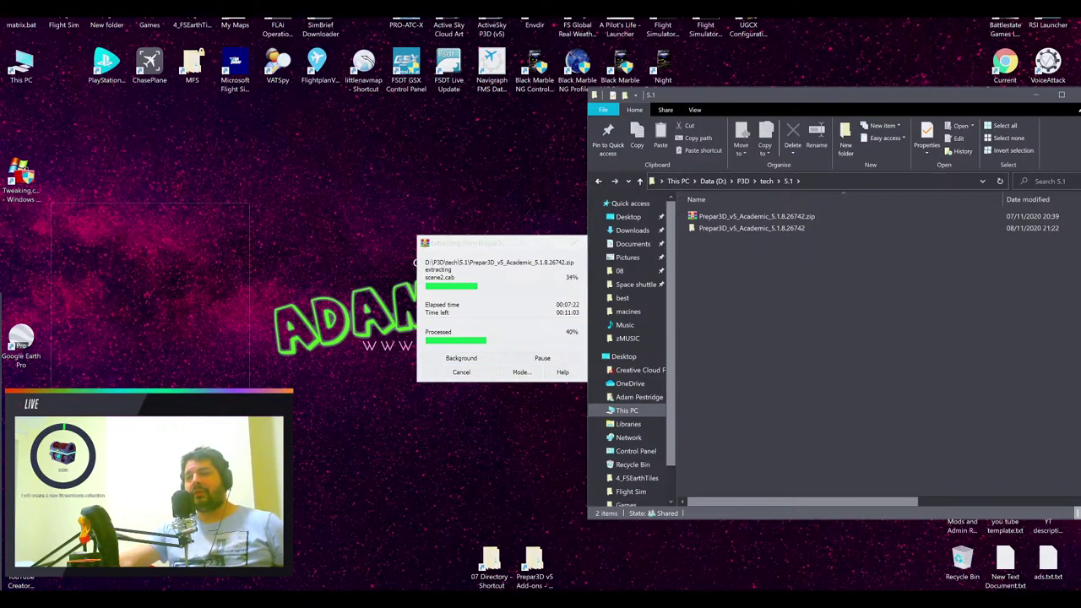
{"action": "left_click_drag", "start_coordinate": [103, 228], "coordinate": [359, 461]}
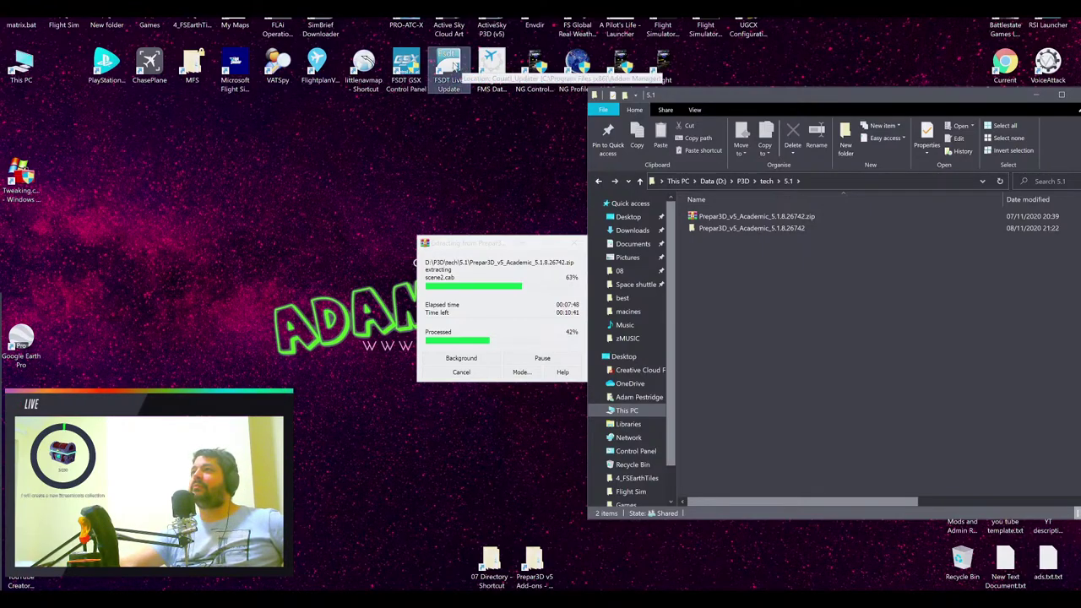
Launch FSDT Live Update from the desktop with administrator rights
{"action": "left_click", "coordinate": [449, 68]}
{"action": "right_click", "coordinate": [453, 65]}
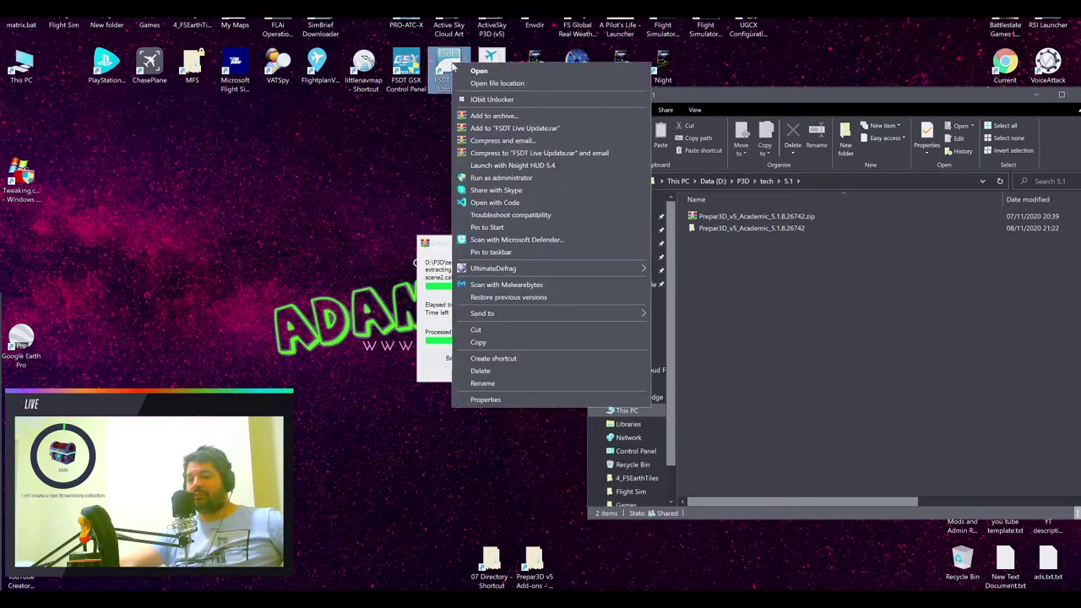
{"action": "left_click", "coordinate": [500, 178]}
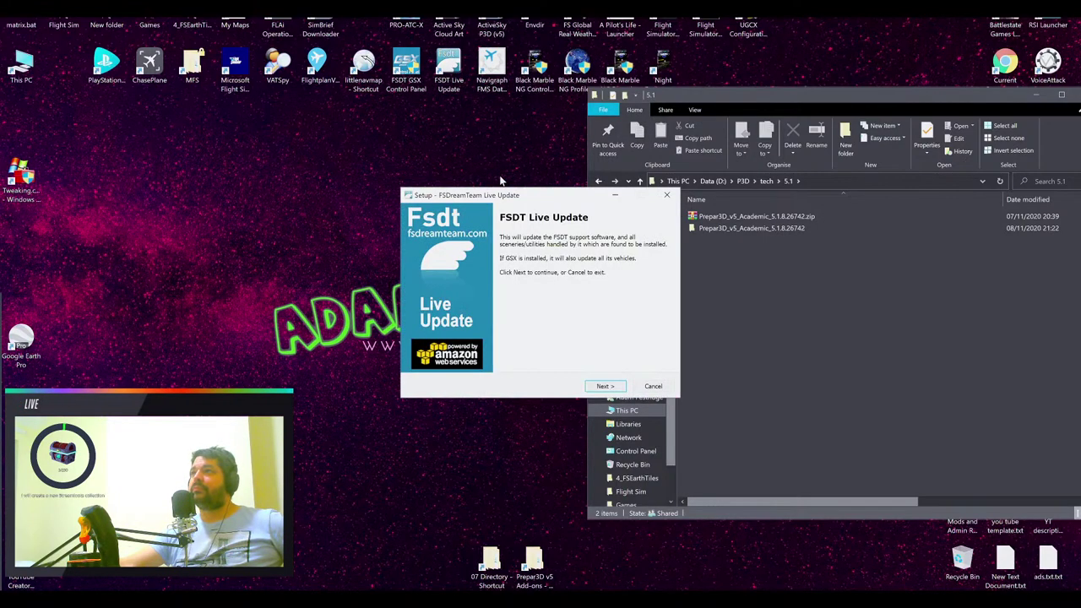
Start updating the FSDT support software and all installed FSDreamTeam products
{"action": "left_click", "coordinate": [599, 384]}
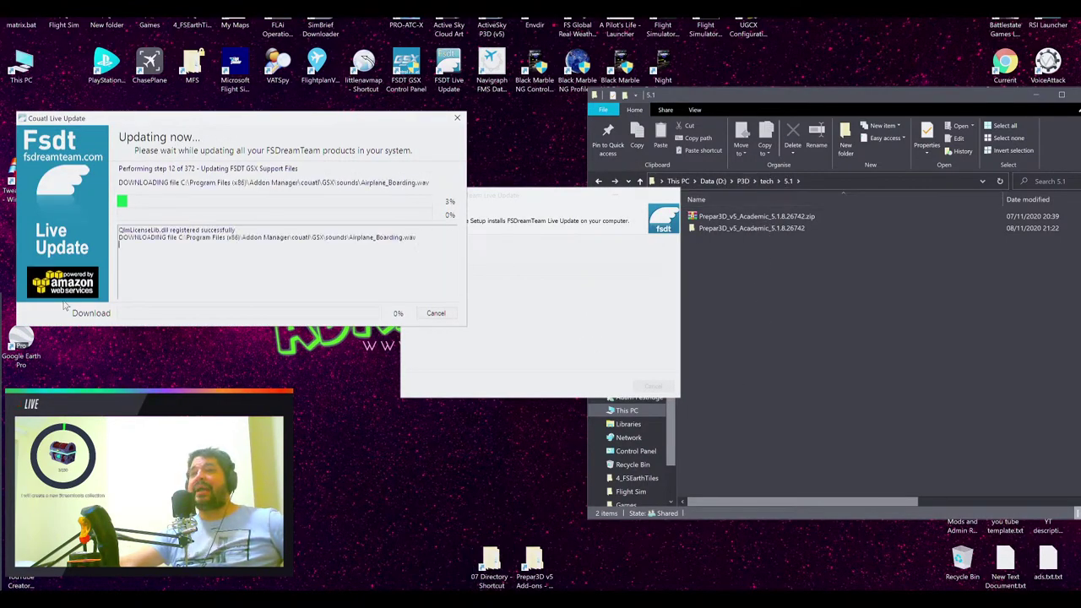
Open the folder D:\P3D\sounds\Soundset Ramp Option\sounds and select everything in it
{"action": "double_click", "coordinate": [21, 64]}
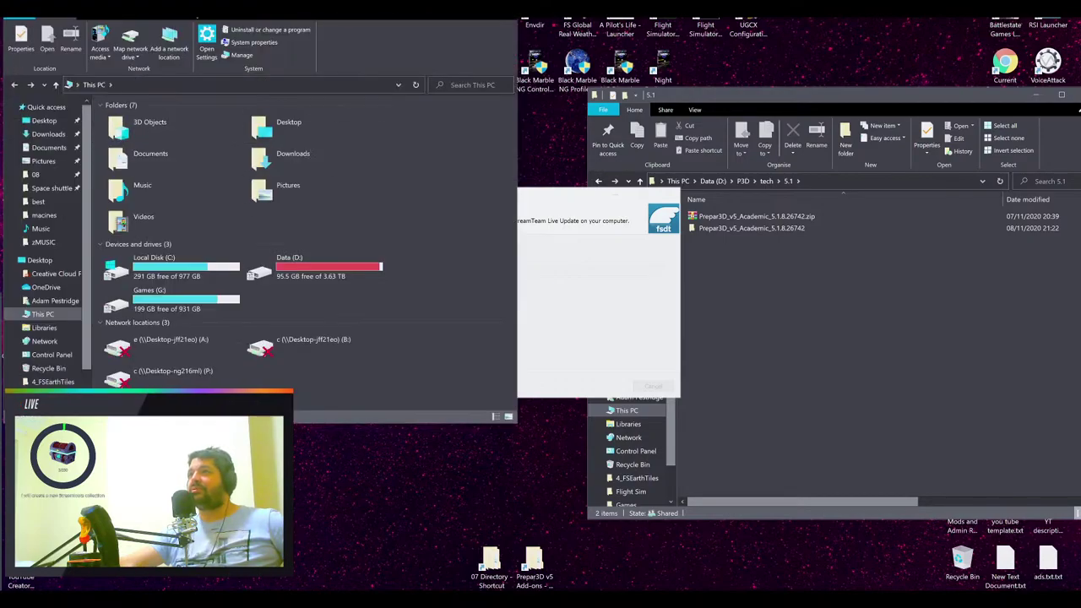
{"action": "left_click_drag", "start_coordinate": [184, 8], "coordinate": [691, 92]}
{"action": "double_click", "coordinate": [810, 351]}
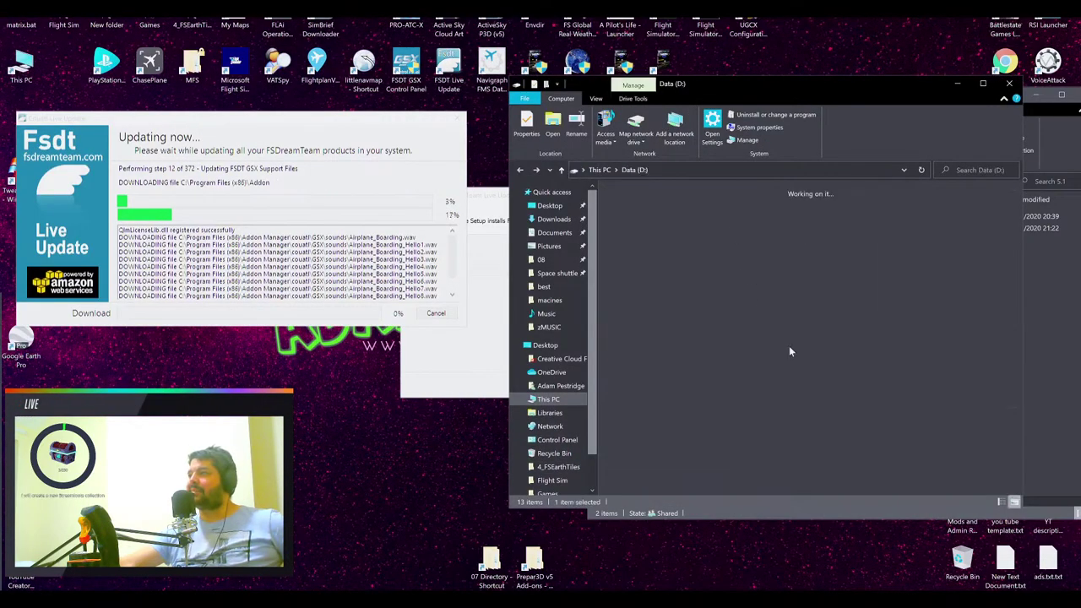
{"action": "double_click", "coordinate": [917, 224]}
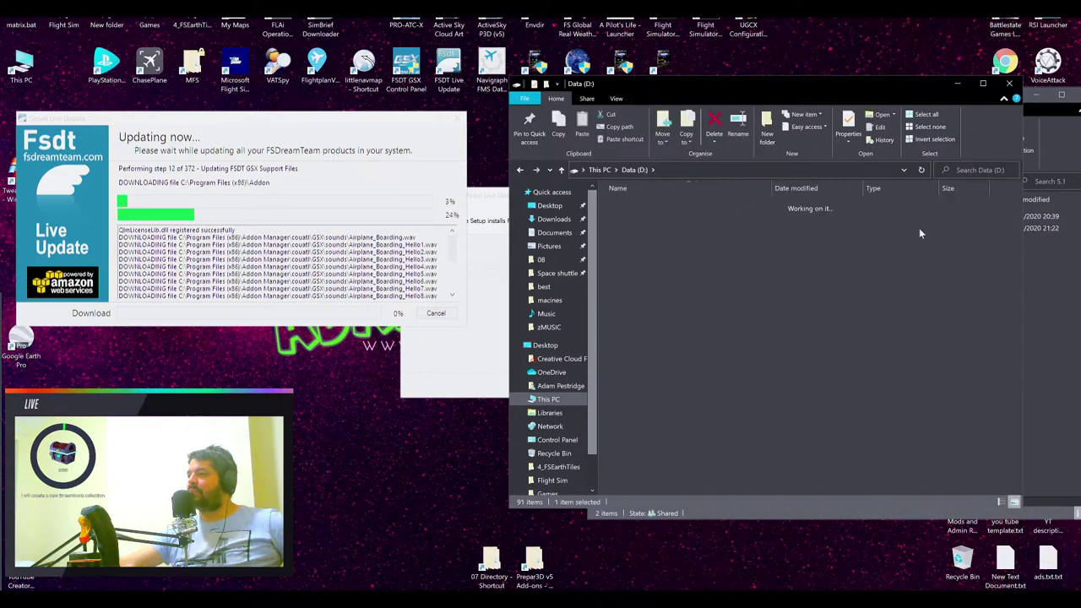
{"action": "double_click", "coordinate": [647, 288]}
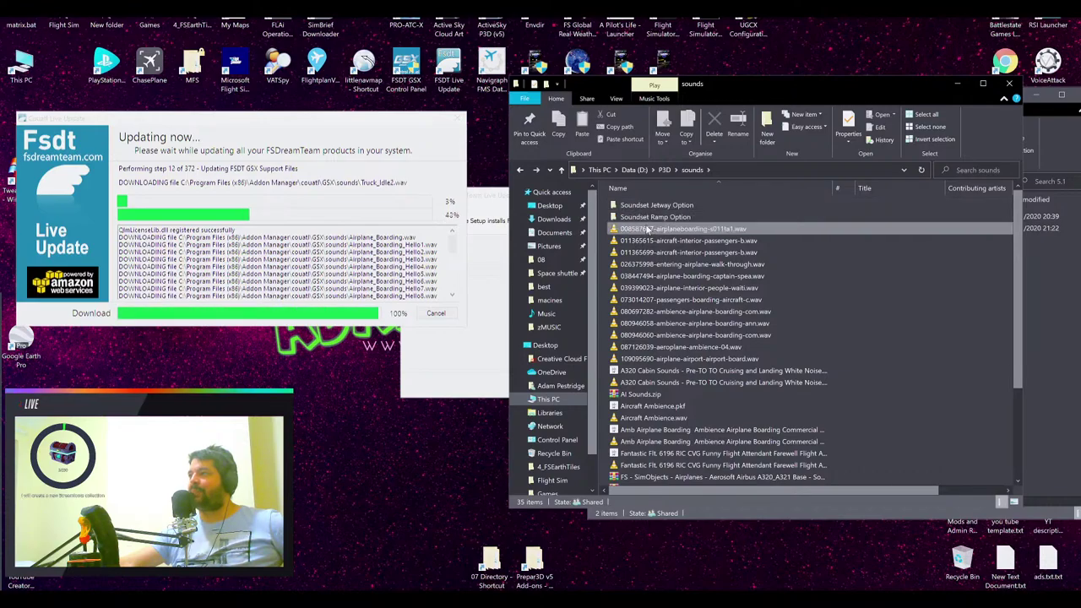
{"action": "double_click", "coordinate": [651, 218]}
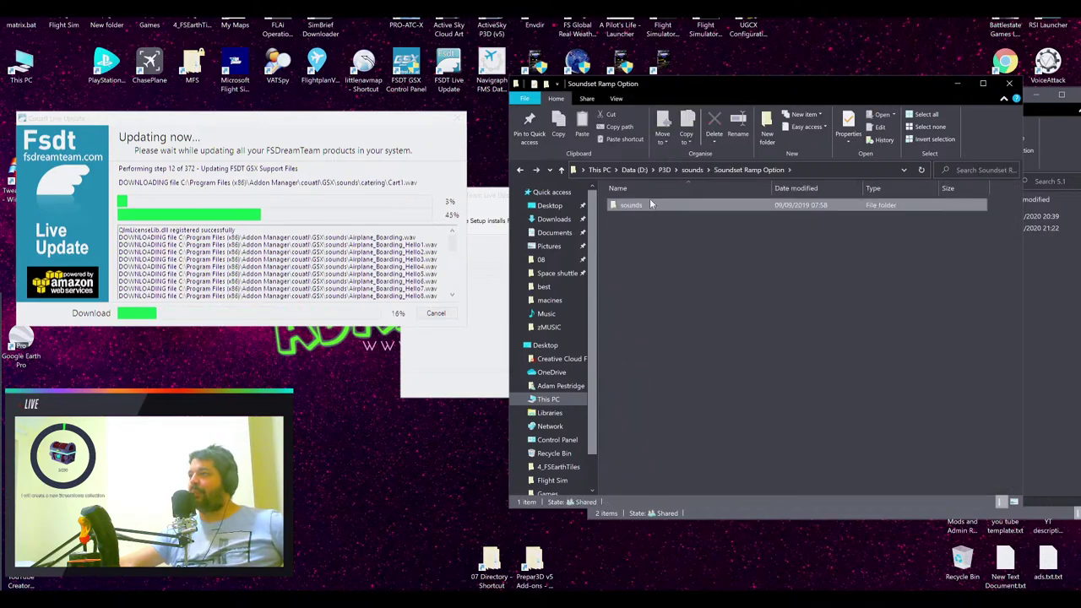
{"action": "left_click", "coordinate": [650, 205]}
{"action": "double_click", "coordinate": [650, 205]}
{"action": "left_click", "coordinate": [648, 326]}
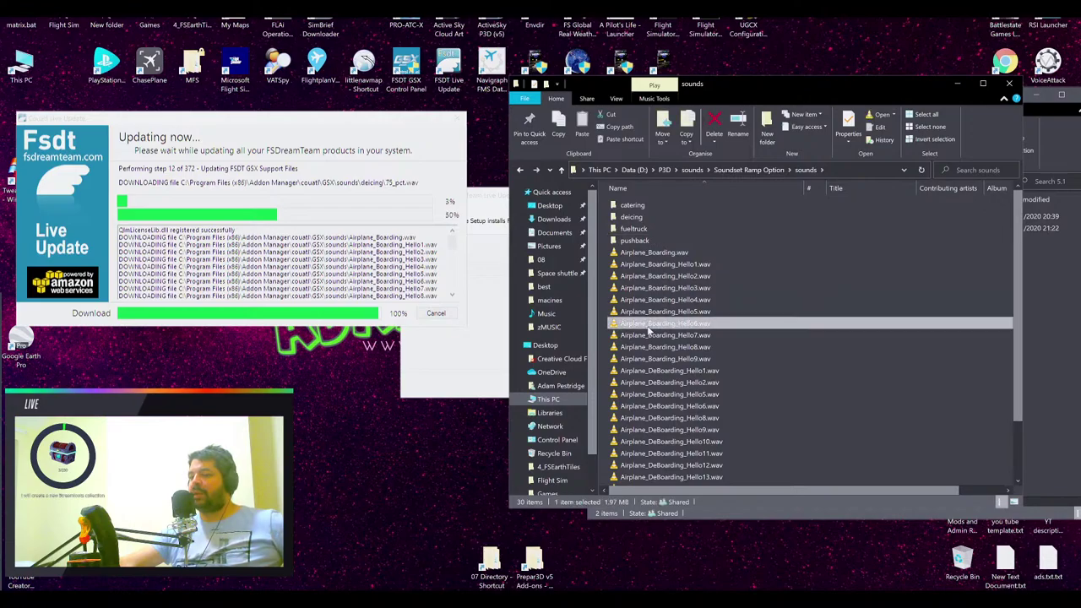
{"action": "key", "text": "ctrl+a"}
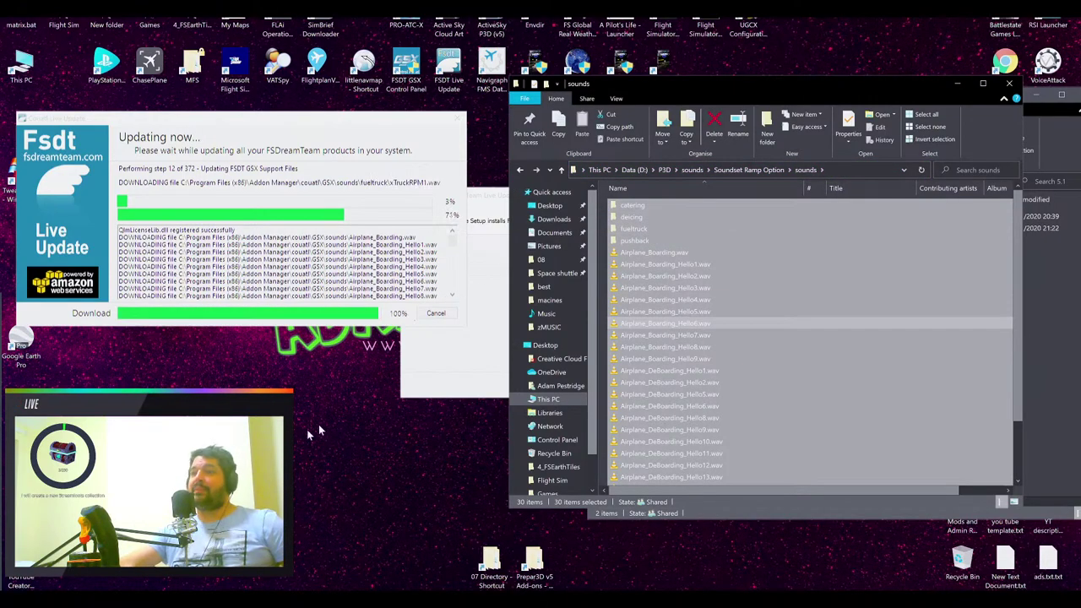
Open C:\Program Files (x86)\Addon Manager\couatl\GSX\sounds in a second File Explorer window
{"action": "double_click", "coordinate": [21, 66]}
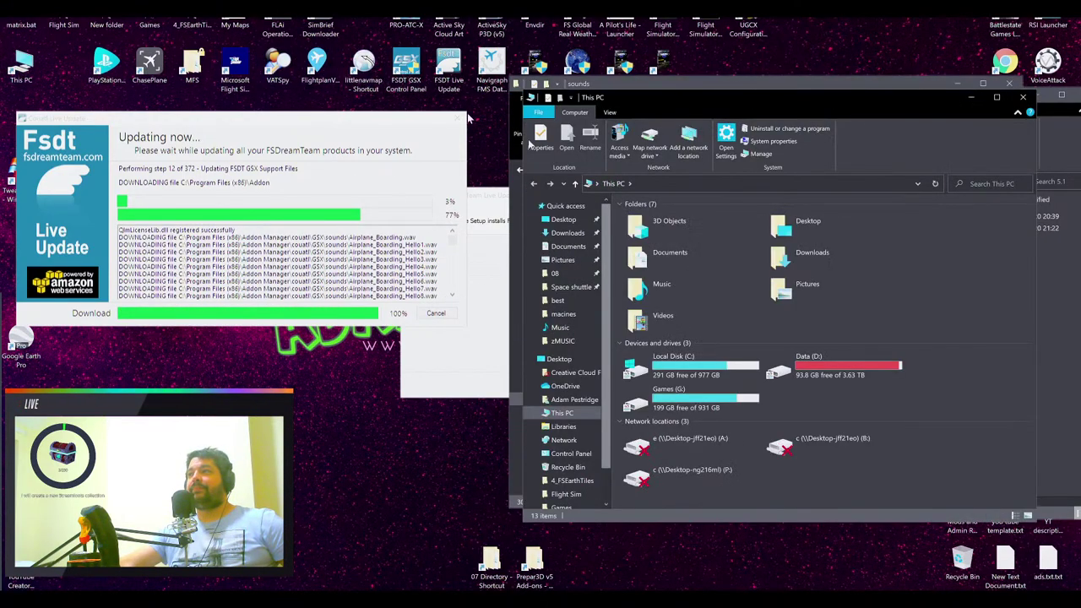
{"action": "double_click", "coordinate": [684, 367]}
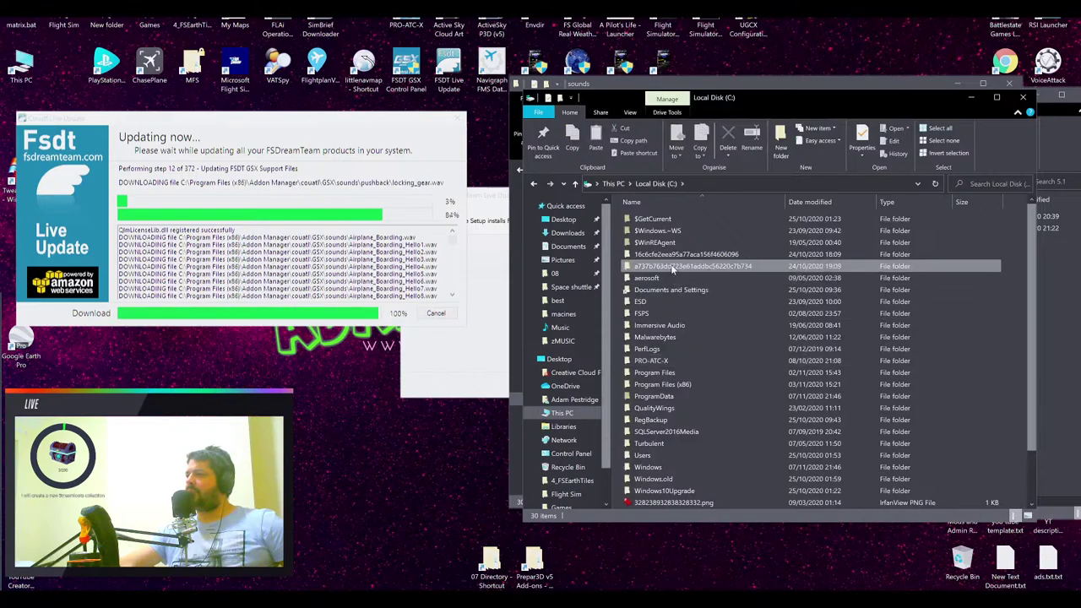
{"action": "double_click", "coordinate": [663, 384]}
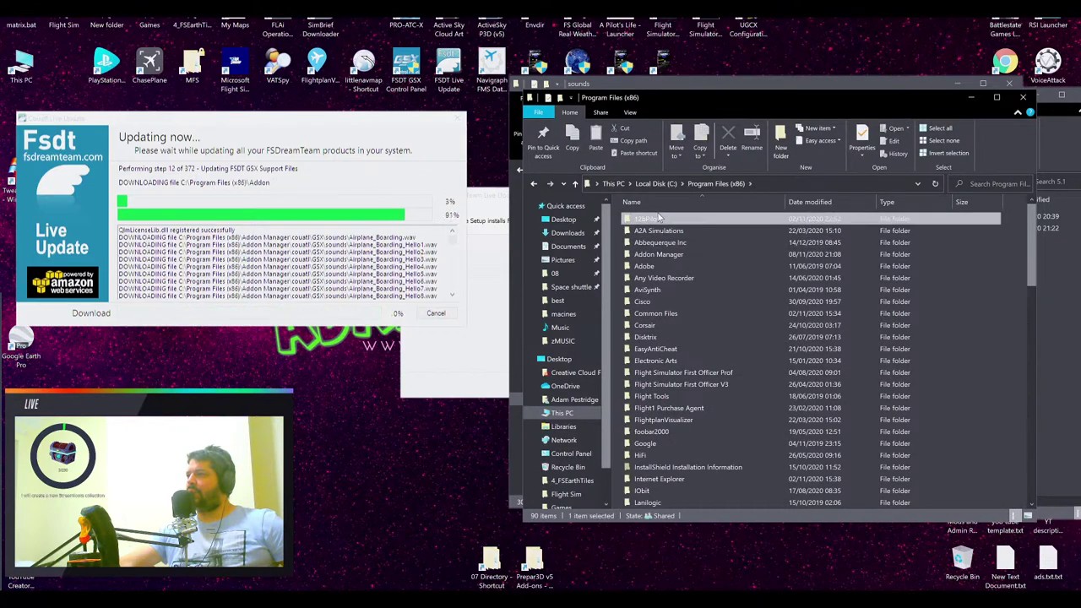
{"action": "double_click", "coordinate": [648, 254]}
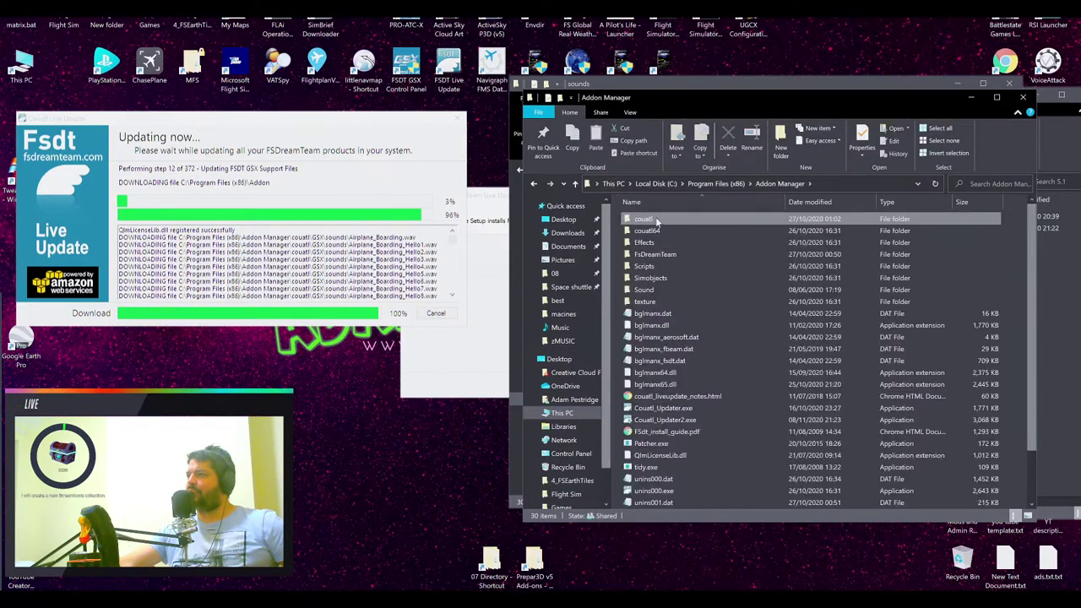
{"action": "double_click", "coordinate": [667, 221]}
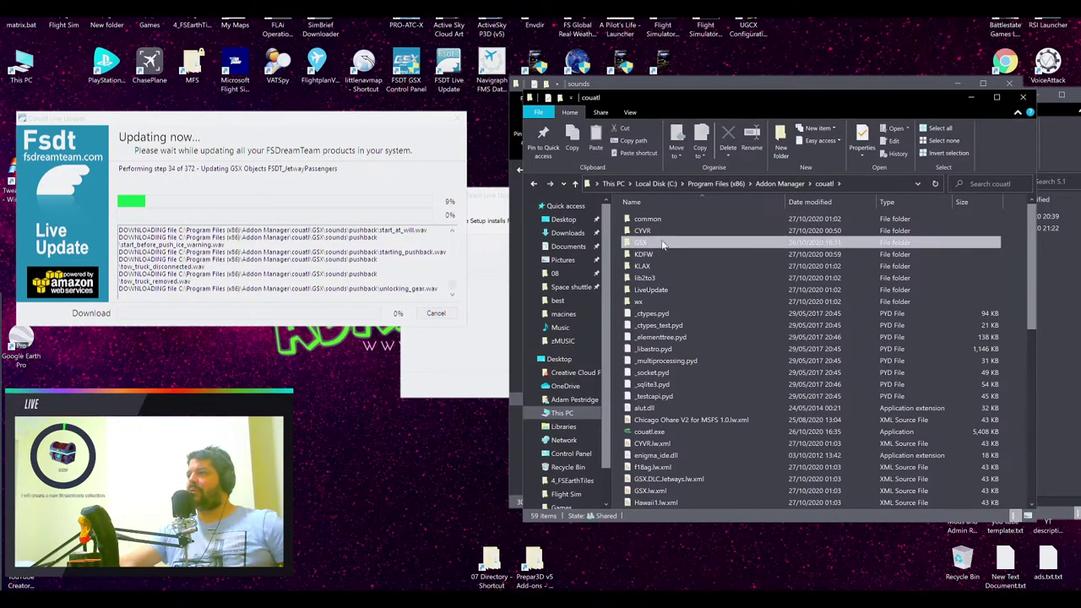
{"action": "double_click", "coordinate": [641, 242]}
{"action": "double_click", "coordinate": [645, 290]}
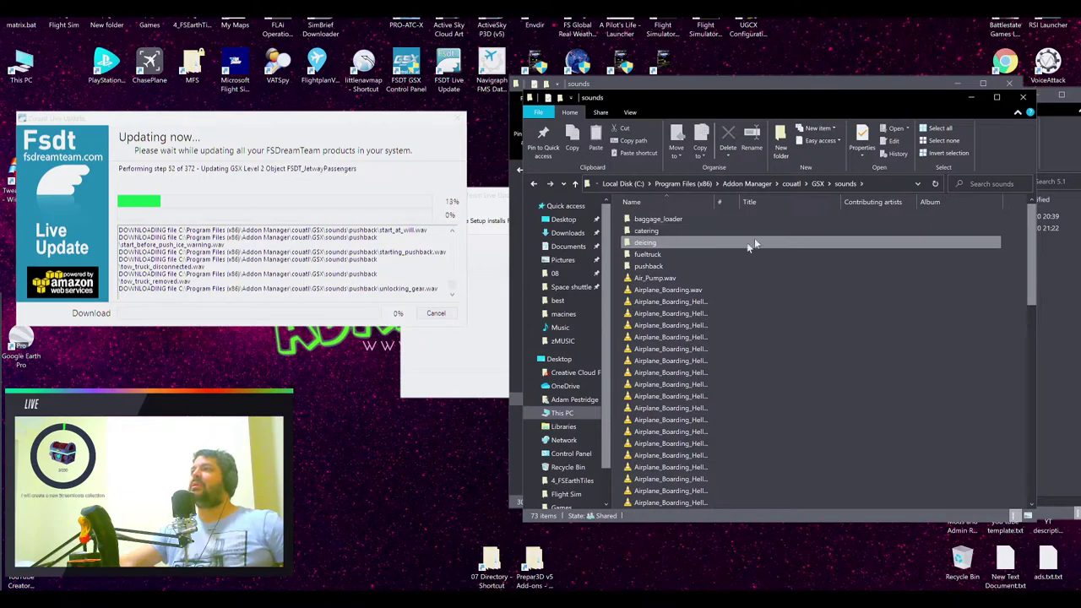
Rearrange the two sounds folder windows around the Live Update window and reselect everything in the Soundset Ramp Option sounds folder
{"action": "left_click_drag", "start_coordinate": [674, 96], "coordinate": [886, 48]}
{"action": "left_click", "coordinate": [641, 83]}
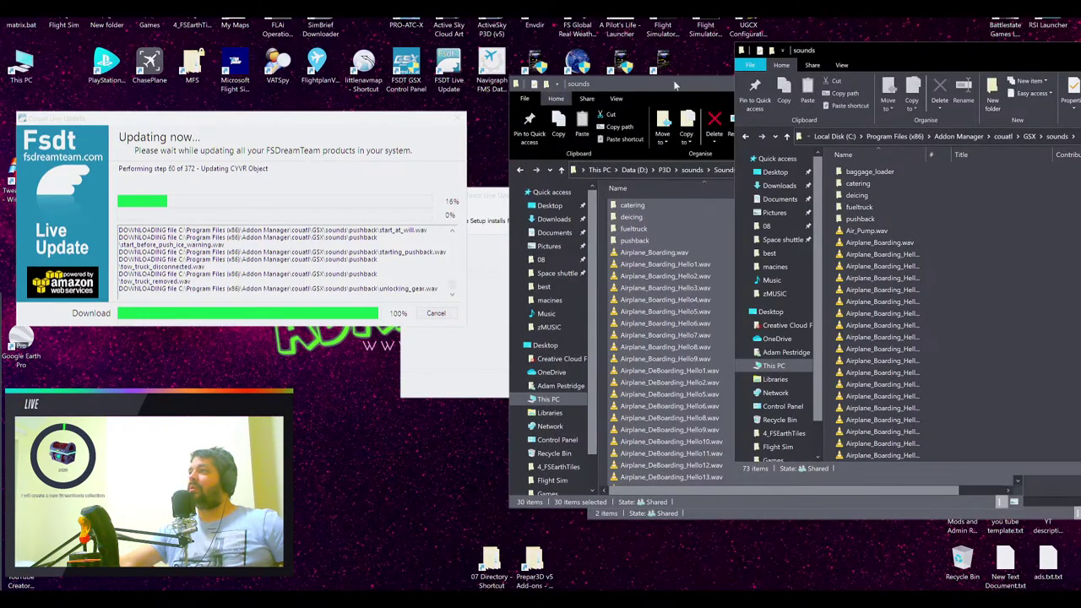
{"action": "key", "text": "ctrl+a"}
{"action": "left_click_drag", "start_coordinate": [570, 230], "coordinate": [553, 266]}
{"action": "left_click", "coordinate": [332, 124]}
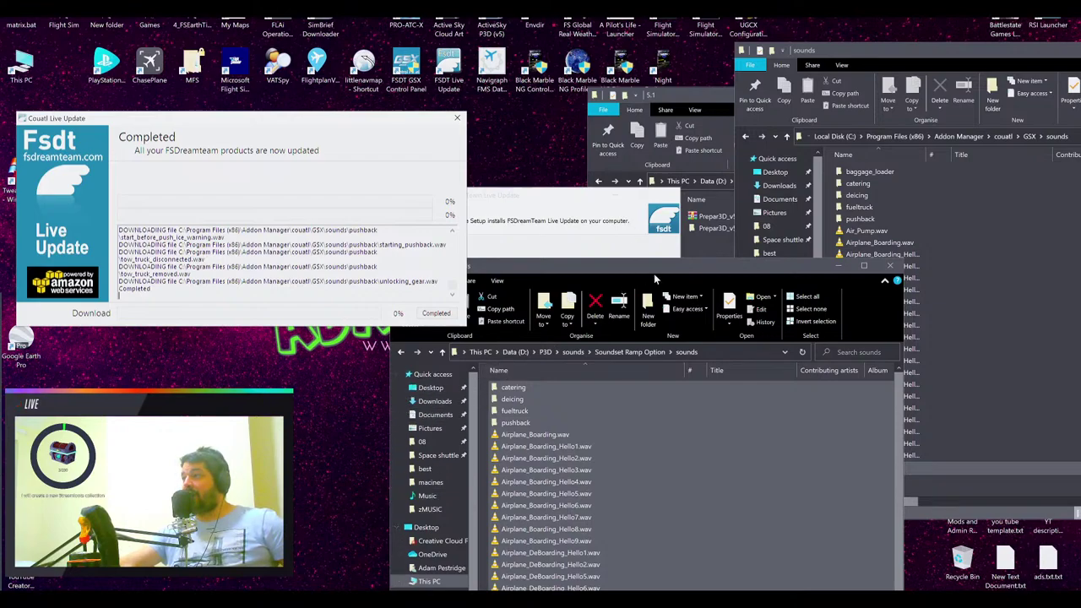
{"action": "key", "text": "ctrl+a"}
{"action": "left_click_drag", "start_coordinate": [658, 266], "coordinate": [627, 18]}
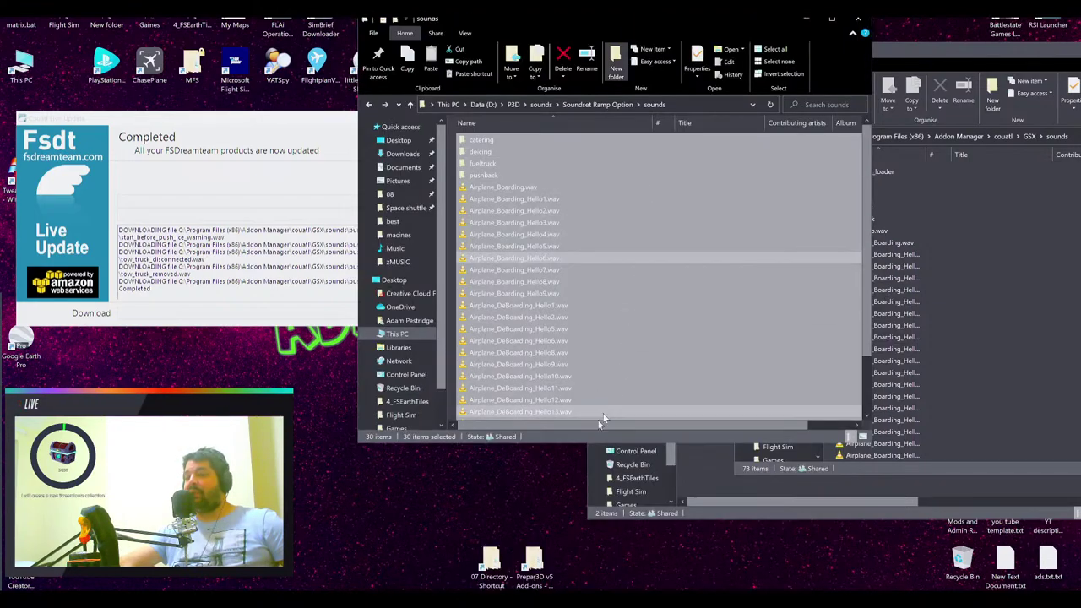
Inspect the XML declaration in 1_Basler_BT67's add-on.xml from the 07 Directory folder, then close the file and folder
{"action": "double_click", "coordinate": [492, 560]}
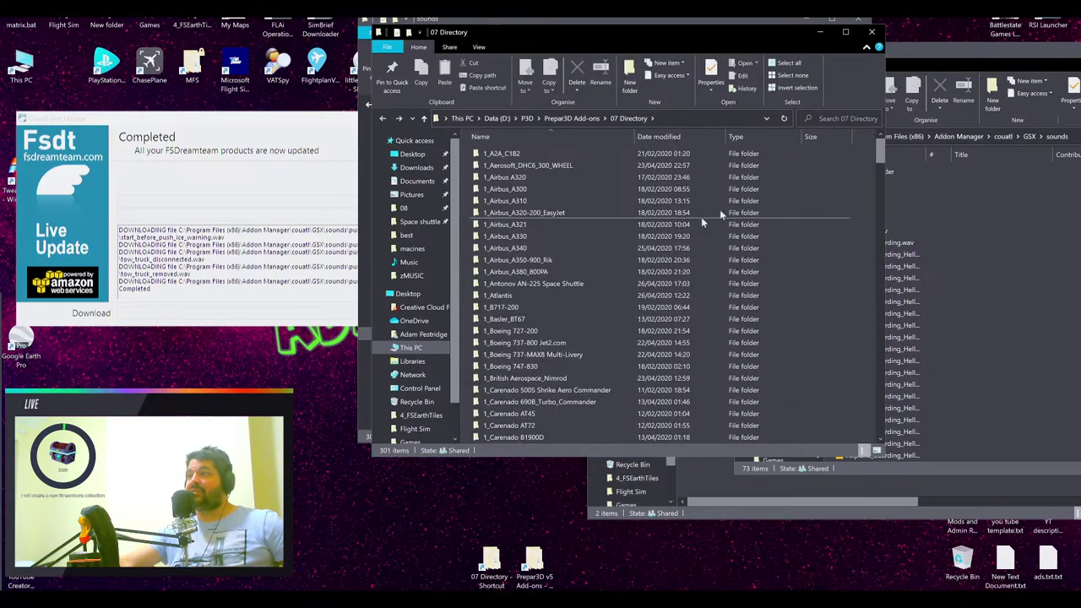
{"action": "mouse_move", "coordinate": [880, 152]}
{"action": "left_mouse_down"}
{"action": "mouse_move", "coordinate": [899, 290]}
{"action": "mouse_move", "coordinate": [878, 445]}
{"action": "mouse_move", "coordinate": [878, 151]}
{"action": "left_mouse_up"}
{"action": "left_click", "coordinate": [591, 378]}
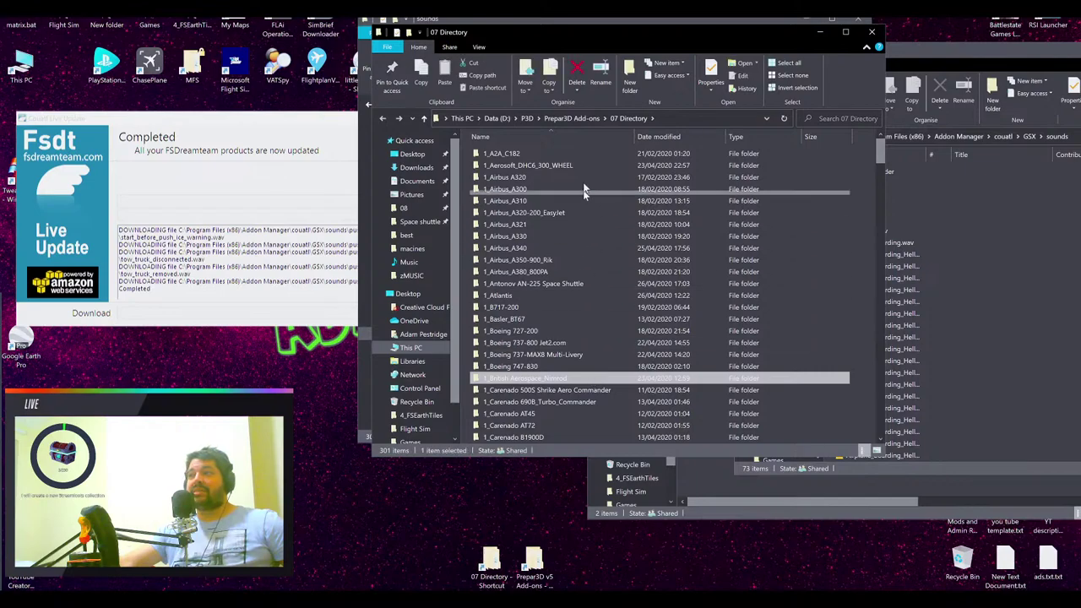
{"action": "double_click", "coordinate": [554, 319]}
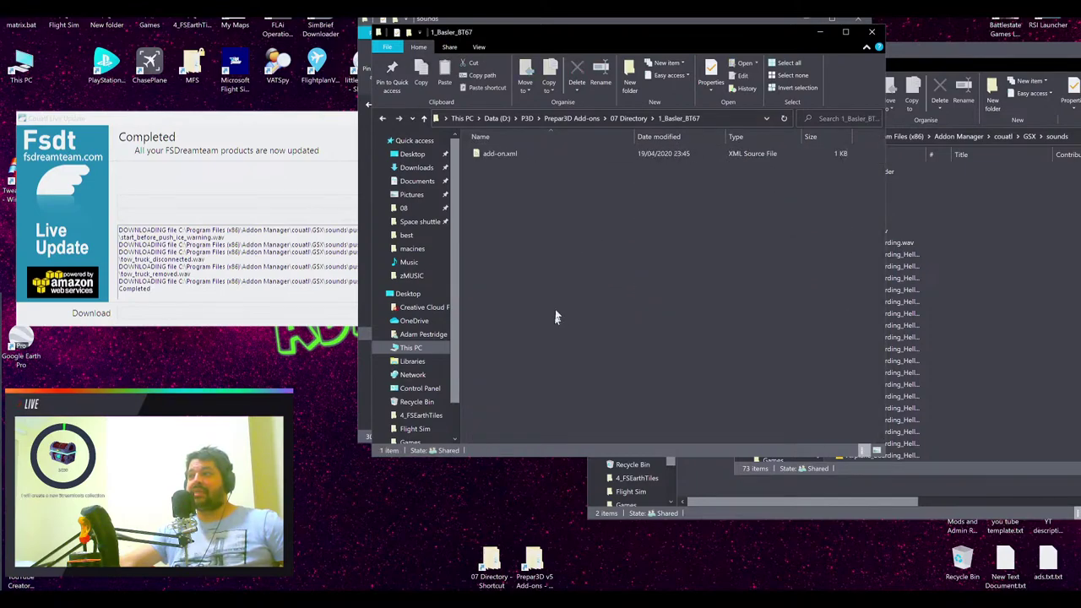
{"action": "double_click", "coordinate": [514, 158]}
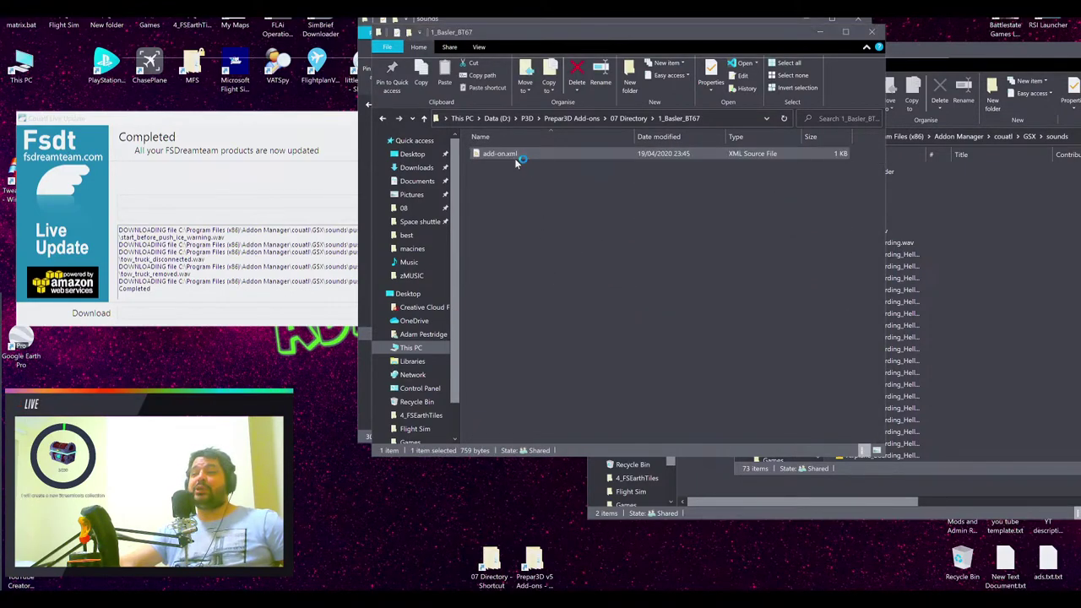
{"action": "left_click_drag", "start_coordinate": [420, 64], "coordinate": [500, 78]}
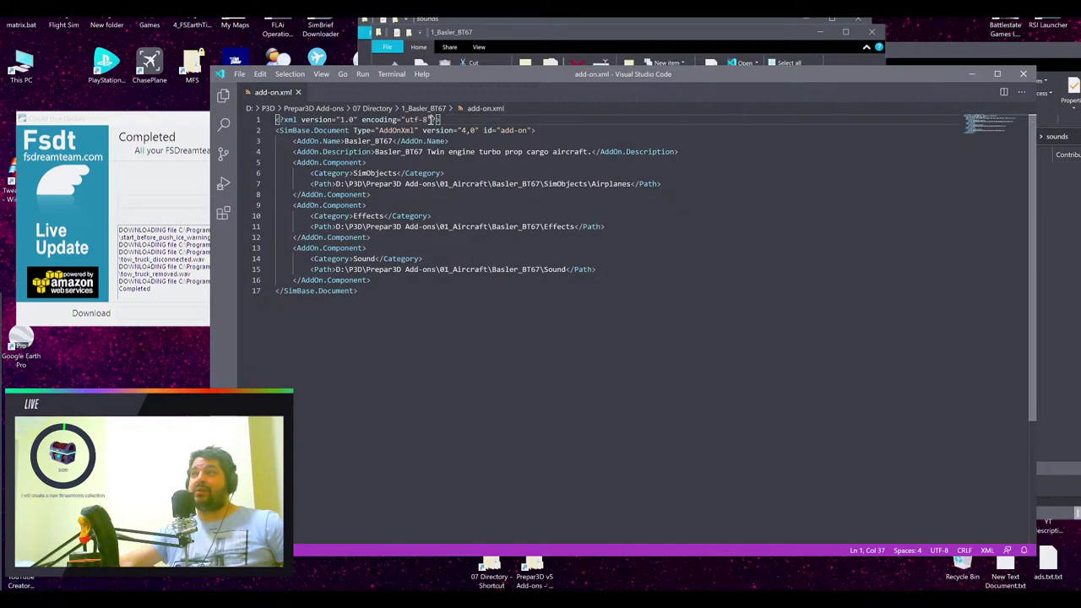
{"action": "left_click_drag", "start_coordinate": [428, 120], "coordinate": [280, 119]}
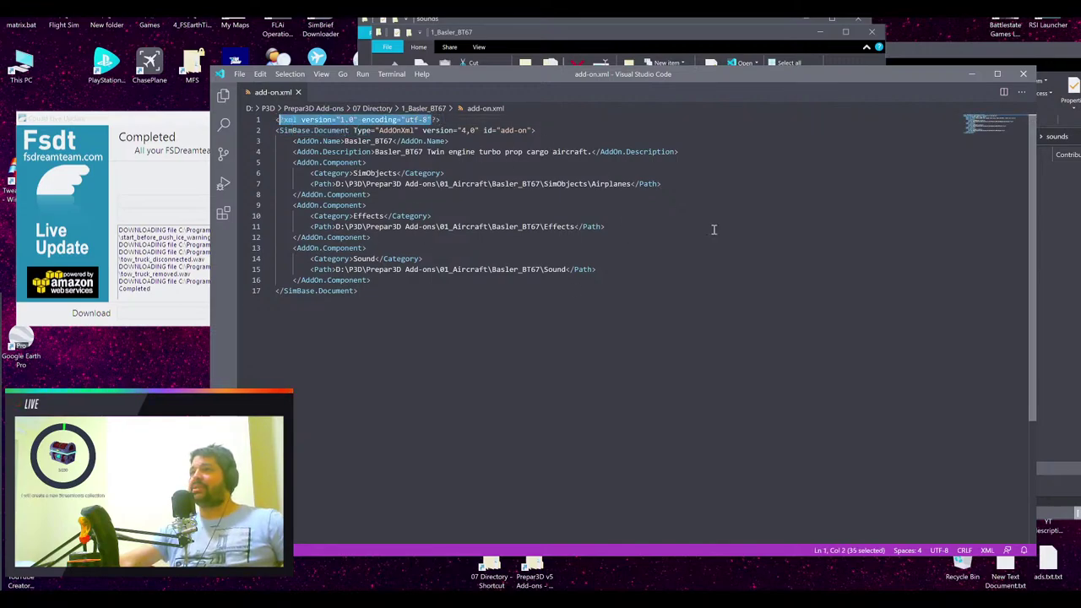
{"action": "left_click", "coordinate": [1022, 74]}
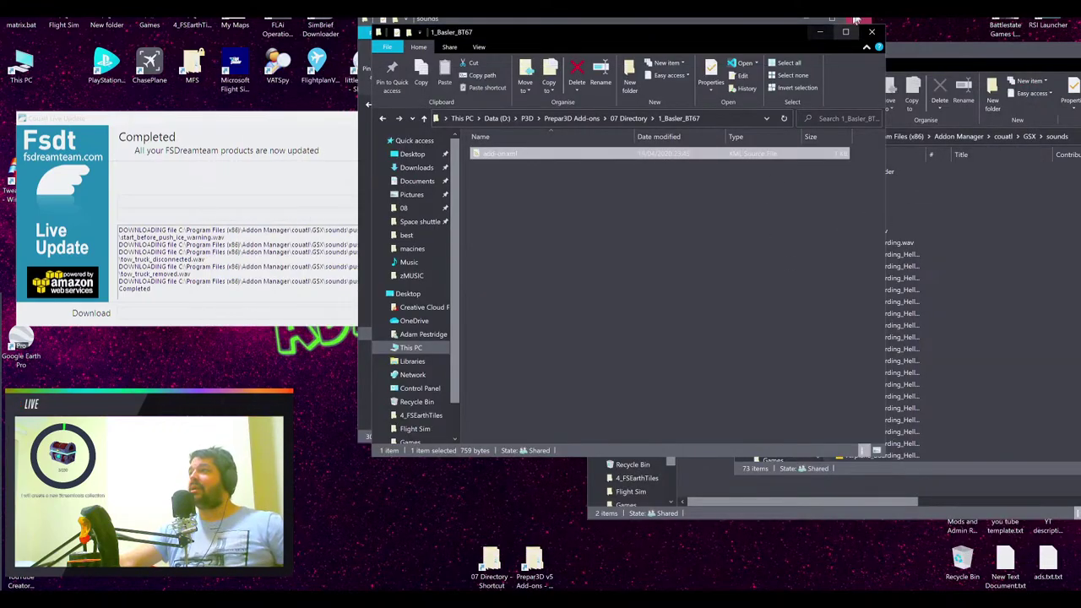
{"action": "left_click", "coordinate": [865, 32]}
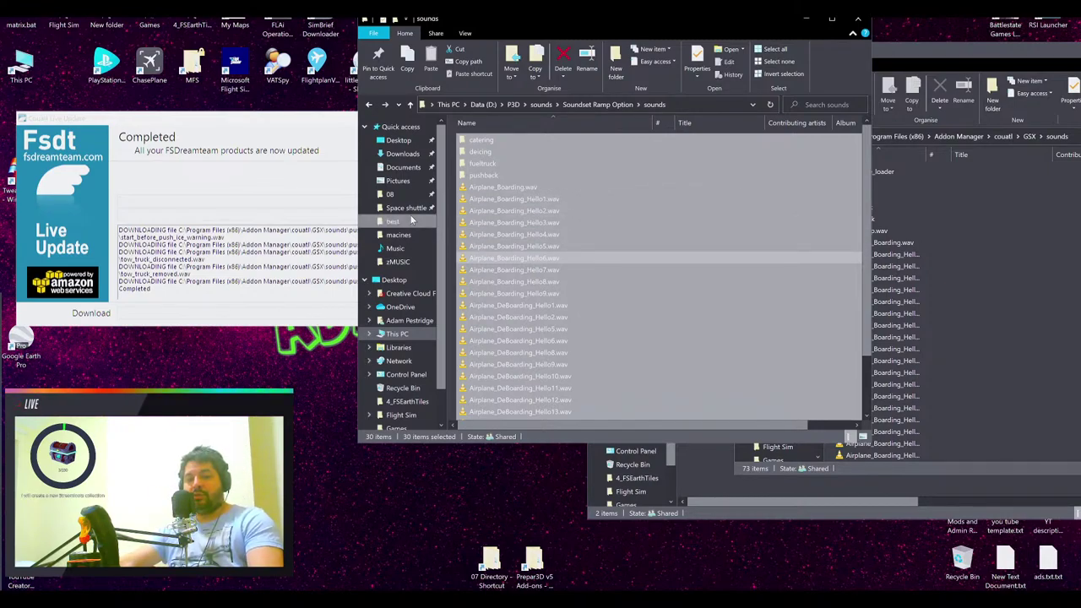
Bring the Couatl Live Update window forward and close the completed update
{"action": "left_click", "coordinate": [294, 131]}
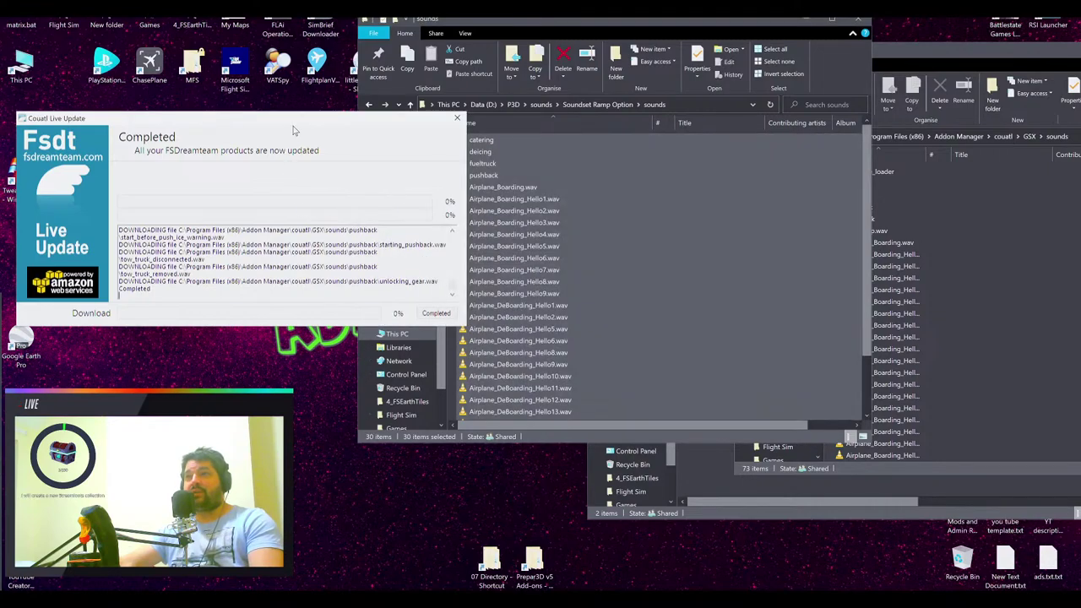
{"action": "left_click", "coordinate": [437, 312]}
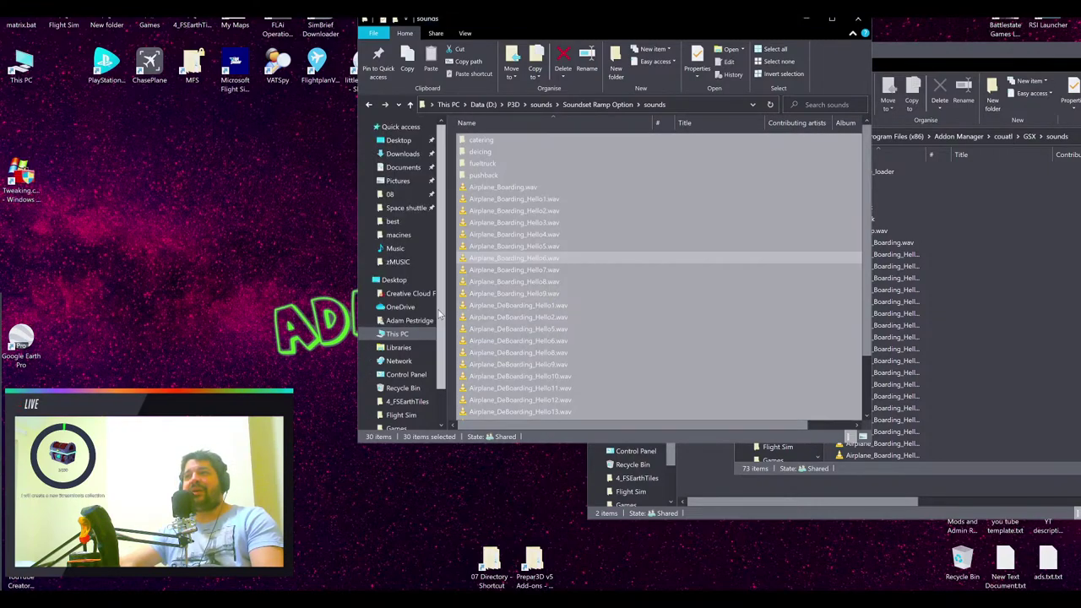
Place the two sounds folder windows side by side and copy everything from the Soundset Ramp Option sounds folder
{"action": "left_click_drag", "start_coordinate": [528, 32], "coordinate": [229, 66]}
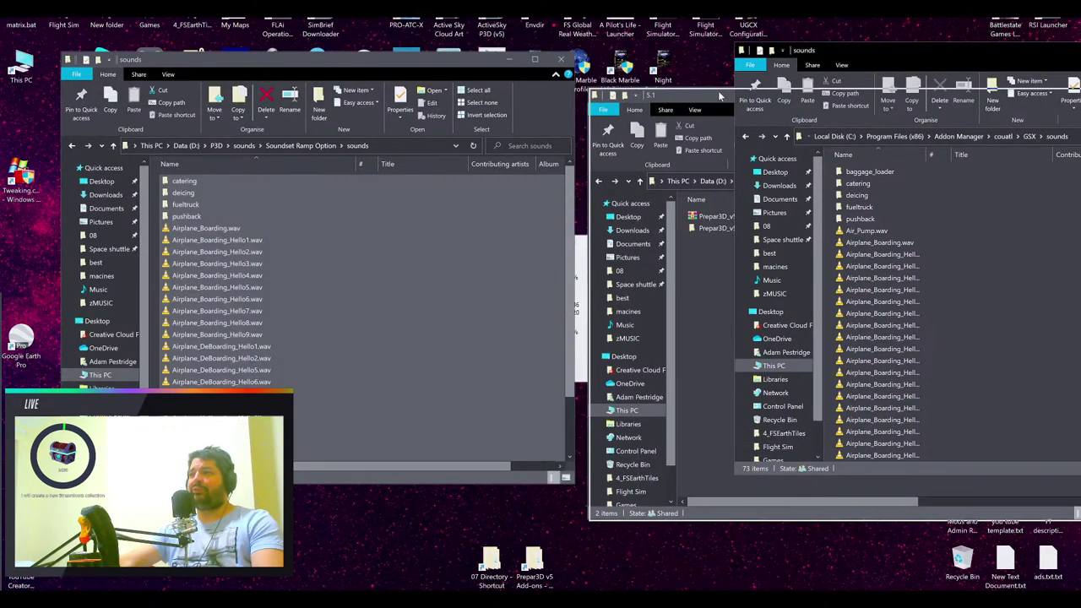
{"action": "left_click_drag", "start_coordinate": [863, 44], "coordinate": [702, 93]}
{"action": "left_click", "coordinate": [222, 254]}
{"action": "left_click", "coordinate": [203, 263]}
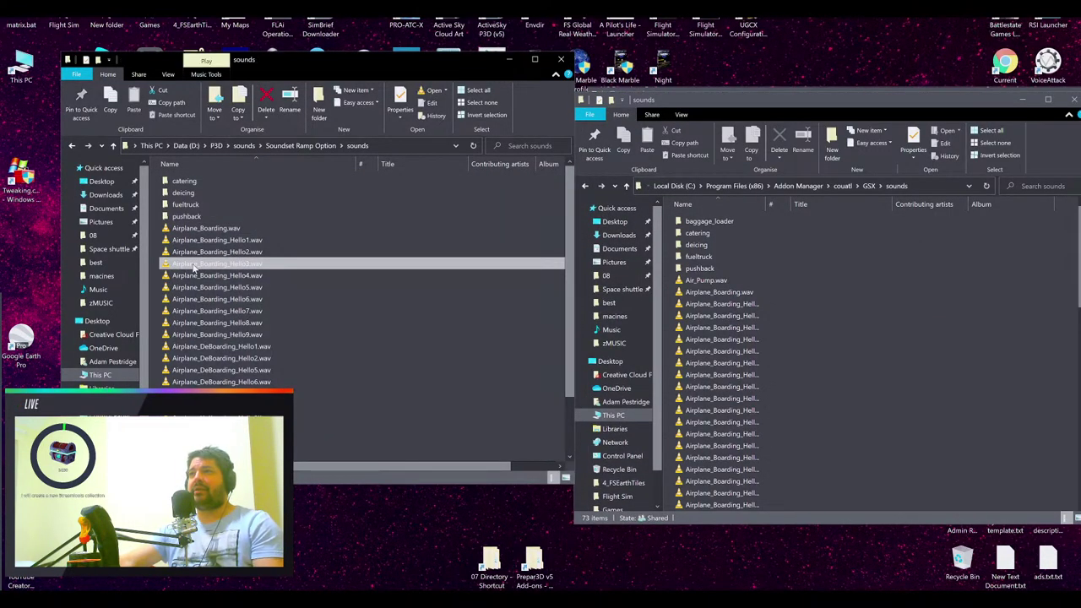
{"action": "key", "text": "ctrl+a"}
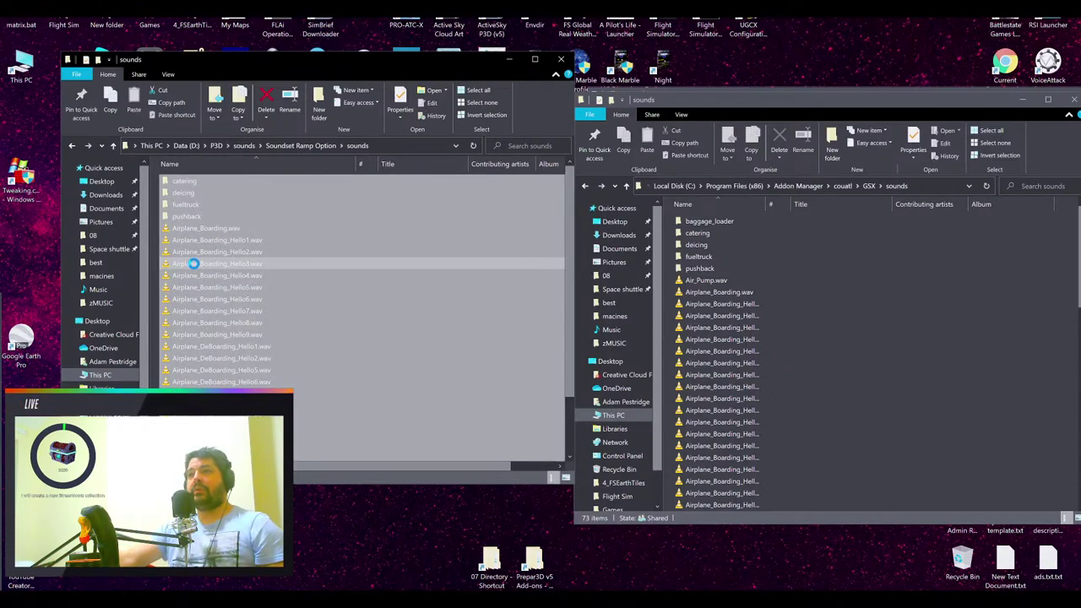
{"action": "right_click", "coordinate": [192, 263]}
{"action": "left_click", "coordinate": [330, 511]}
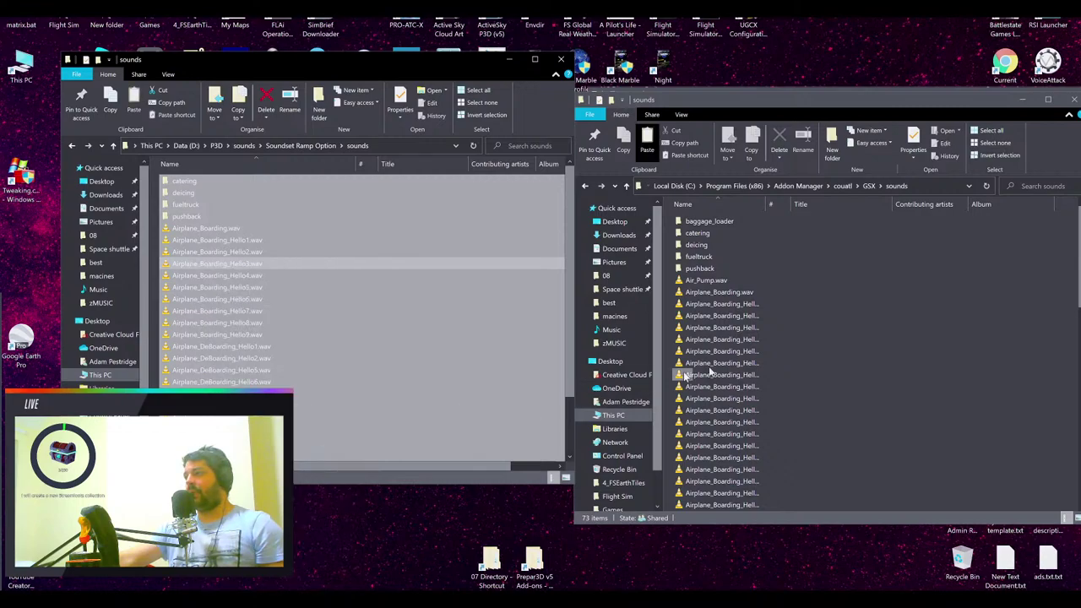
Paste the copied sounds into the GSX sounds folder, replacing the files with matching names, and minimize the source folder window
{"action": "left_click", "coordinate": [1052, 268]}
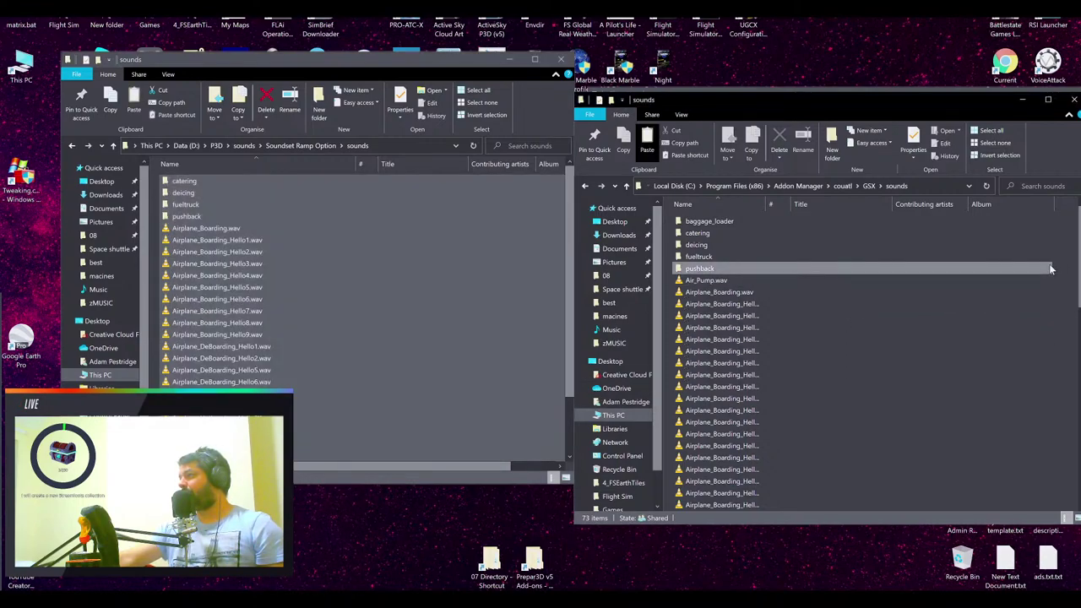
{"action": "right_click", "coordinate": [1052, 269]}
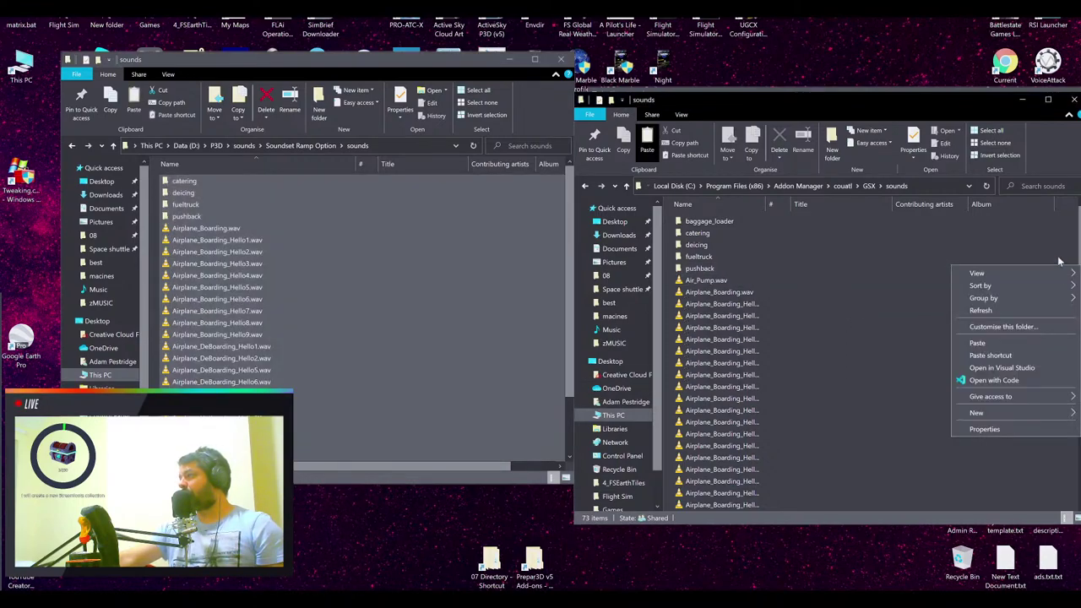
{"action": "left_click", "coordinate": [1012, 335]}
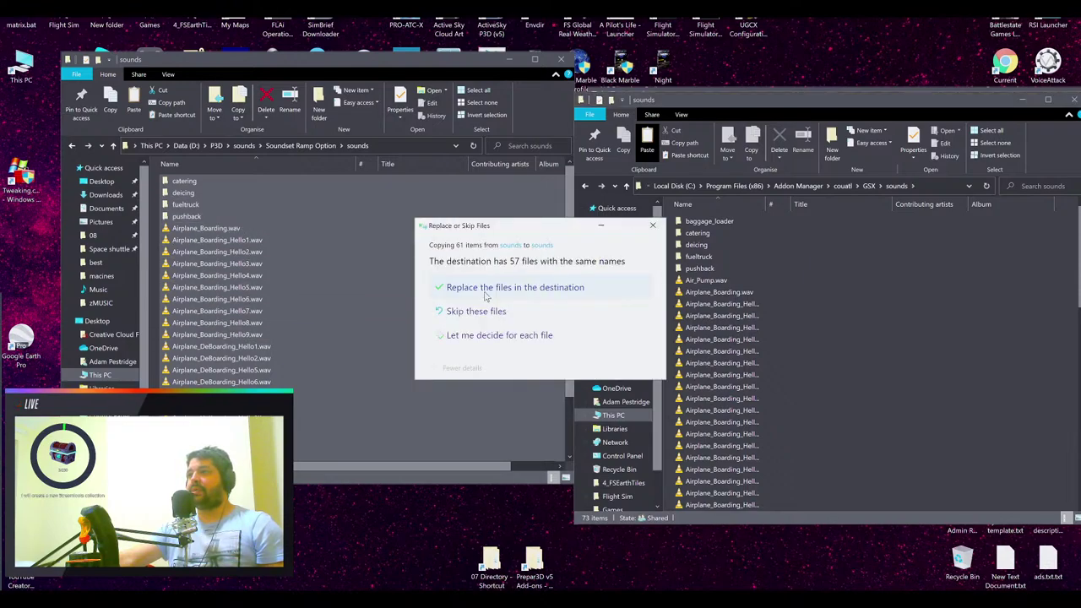
{"action": "left_click", "coordinate": [486, 288]}
{"action": "left_click", "coordinate": [508, 59]}
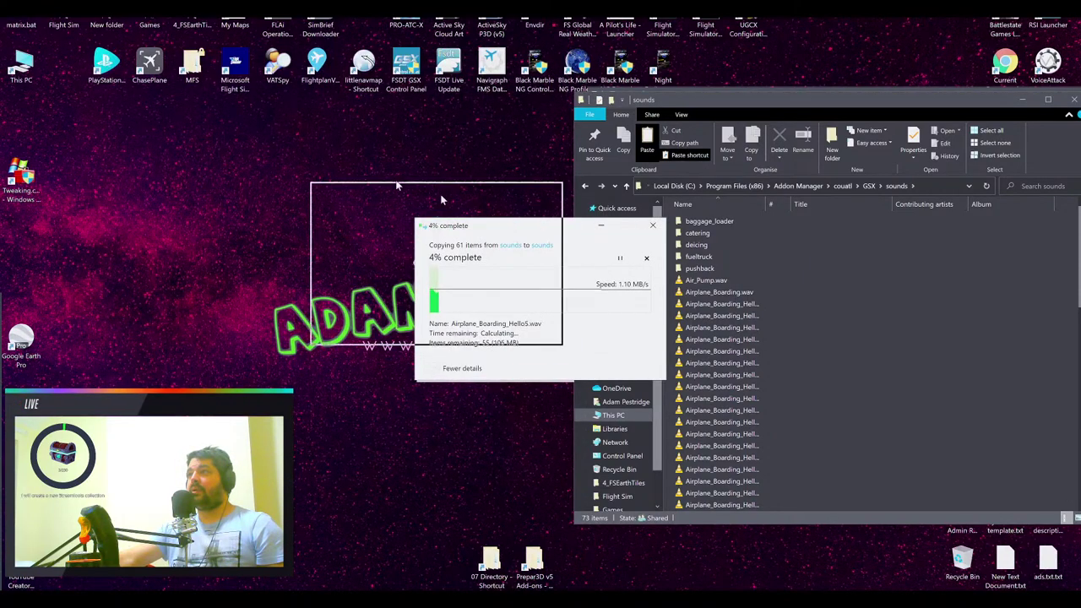
Minimize the GSX sounds folder window and move the Prepar3D archive extraction progress window to a clear area of the desktop
{"action": "double_click", "coordinate": [746, 103]}
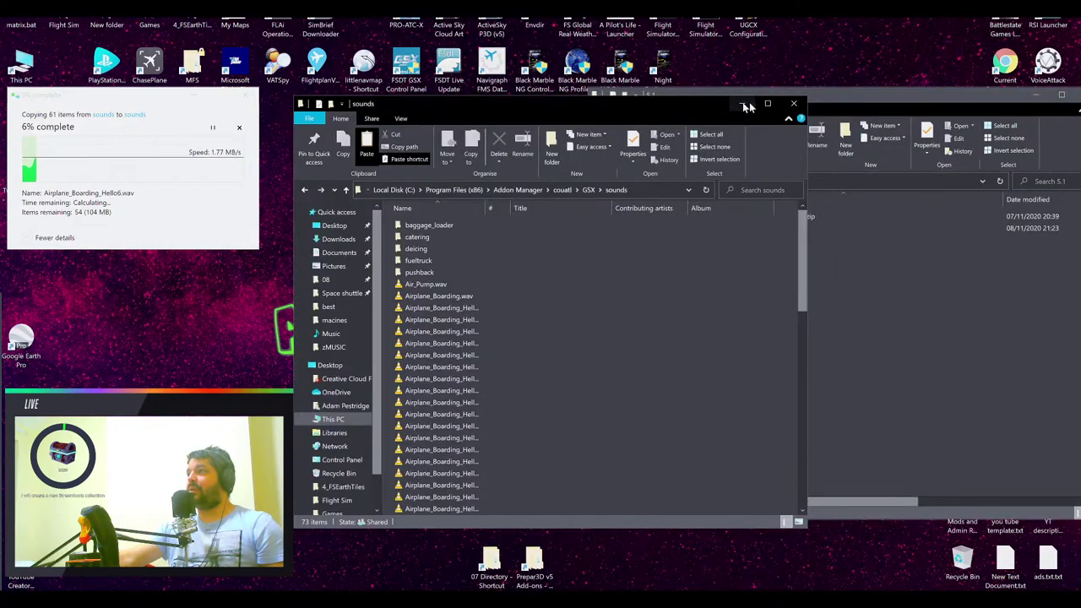
{"action": "left_click", "coordinate": [743, 104]}
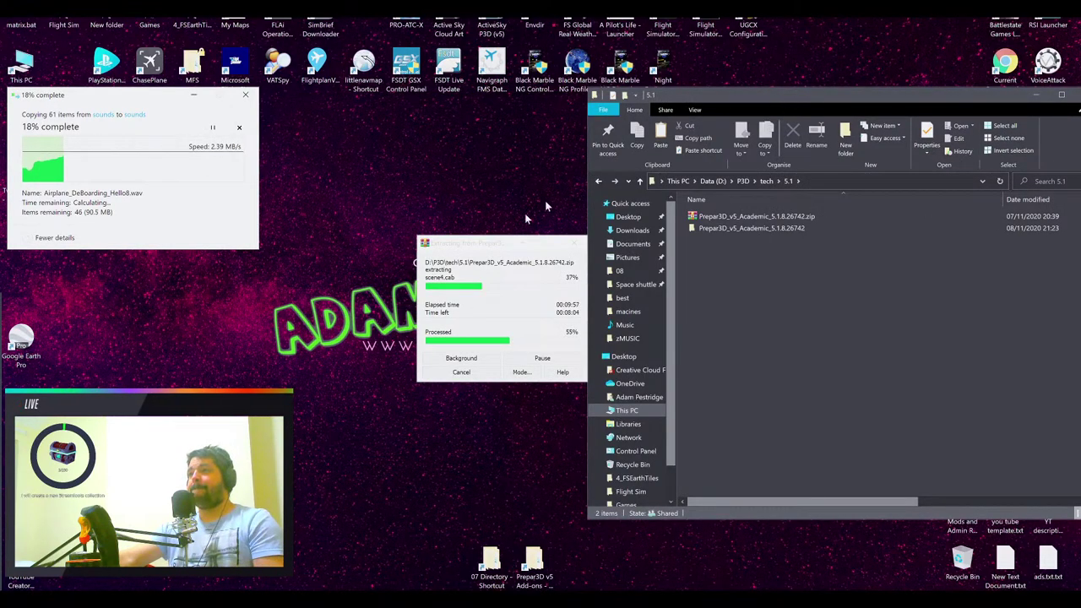
{"action": "left_click", "coordinate": [439, 250]}
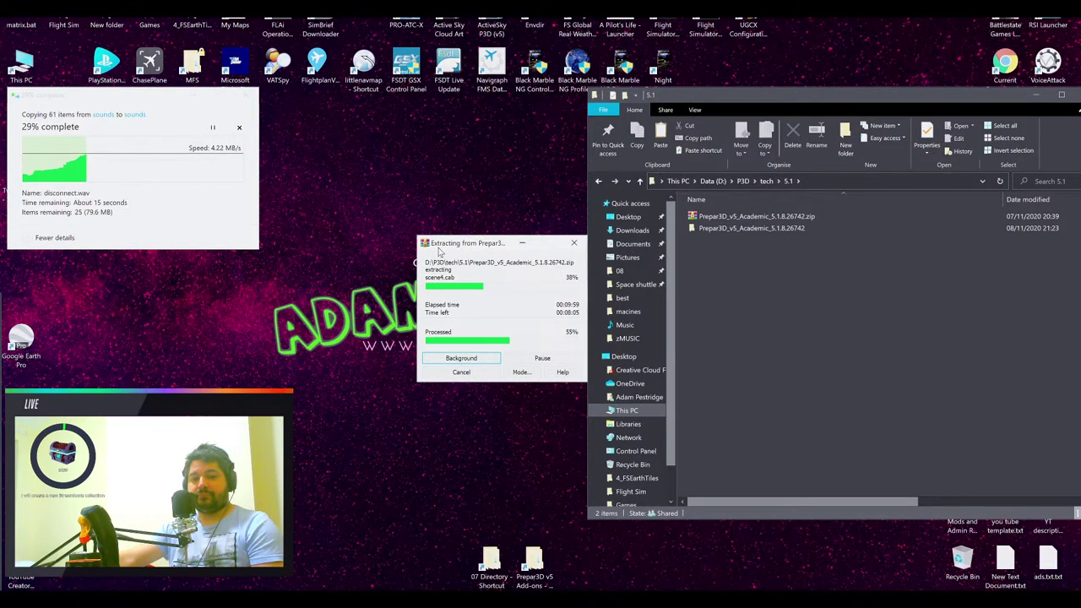
{"action": "left_click_drag", "start_coordinate": [440, 251], "coordinate": [396, 194]}
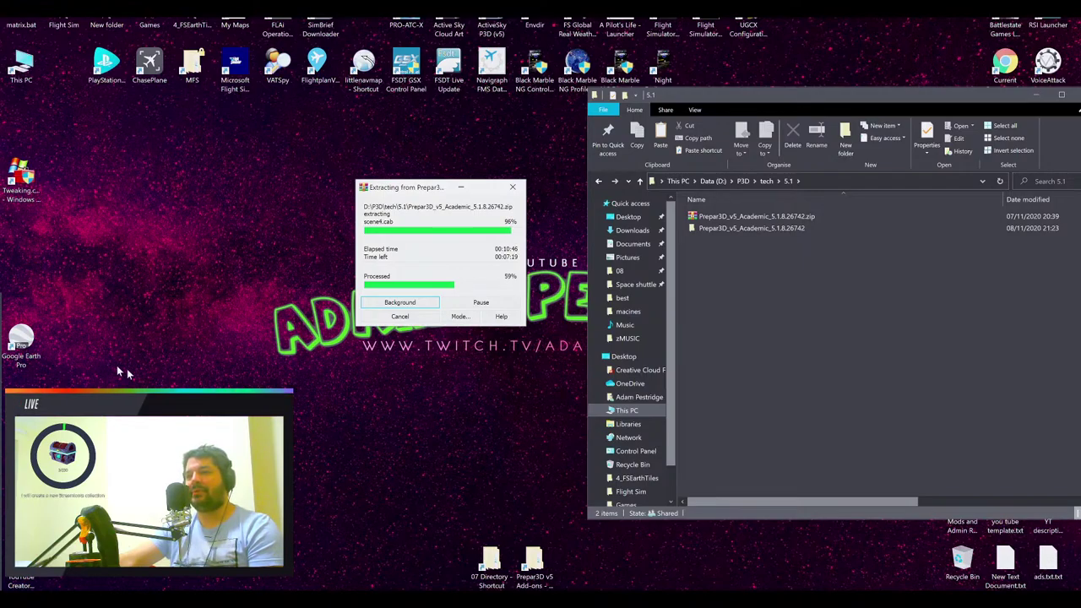
Browse to C:\Program Files (x86)\Addon Manager\couatl\GSX\sounds in a new folder window and look through its sound files
{"action": "double_click", "coordinate": [21, 67]}
{"action": "double_click", "coordinate": [432, 368]}
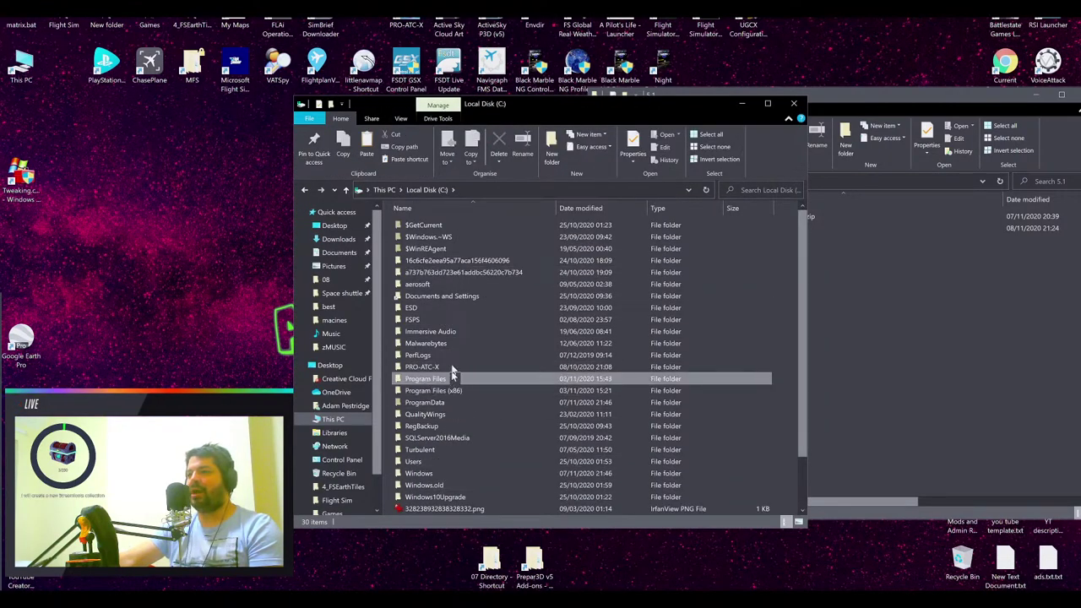
{"action": "left_click_drag", "start_coordinate": [357, 106], "coordinate": [410, 27]}
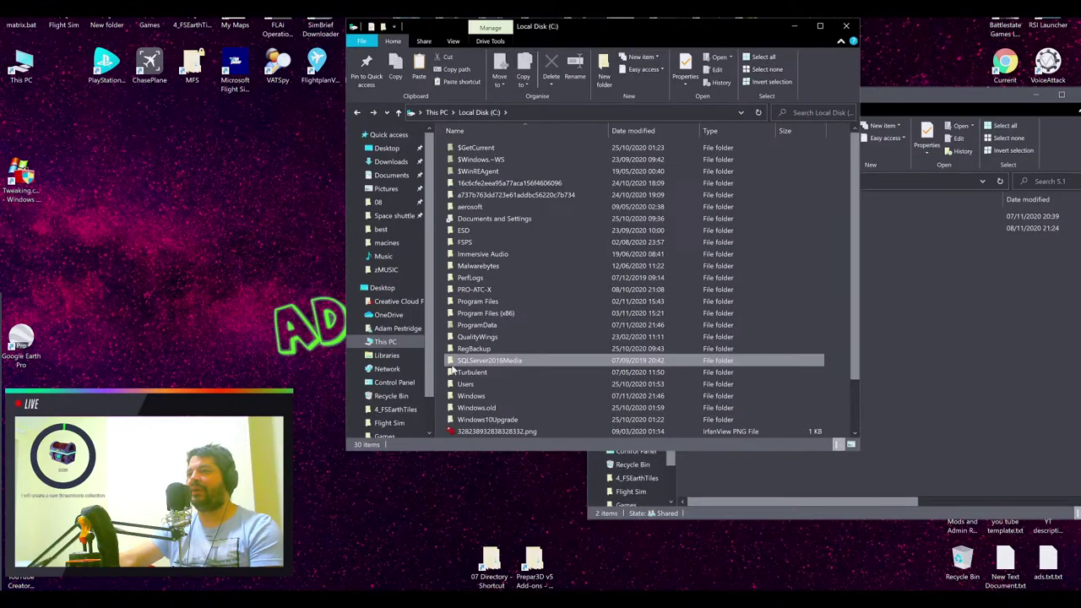
{"action": "double_click", "coordinate": [472, 314]}
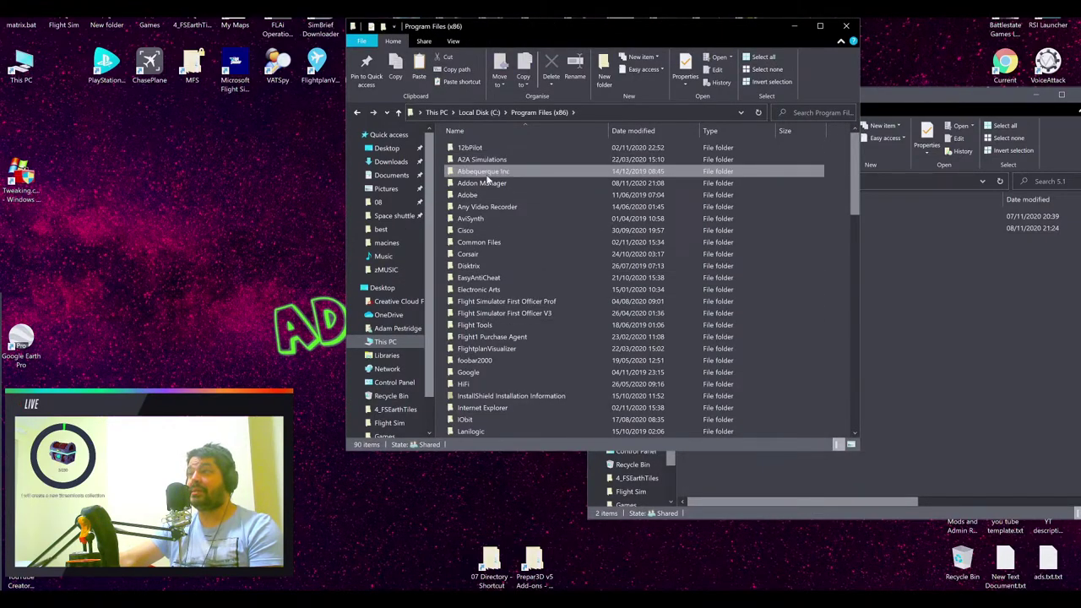
{"action": "double_click", "coordinate": [488, 183]}
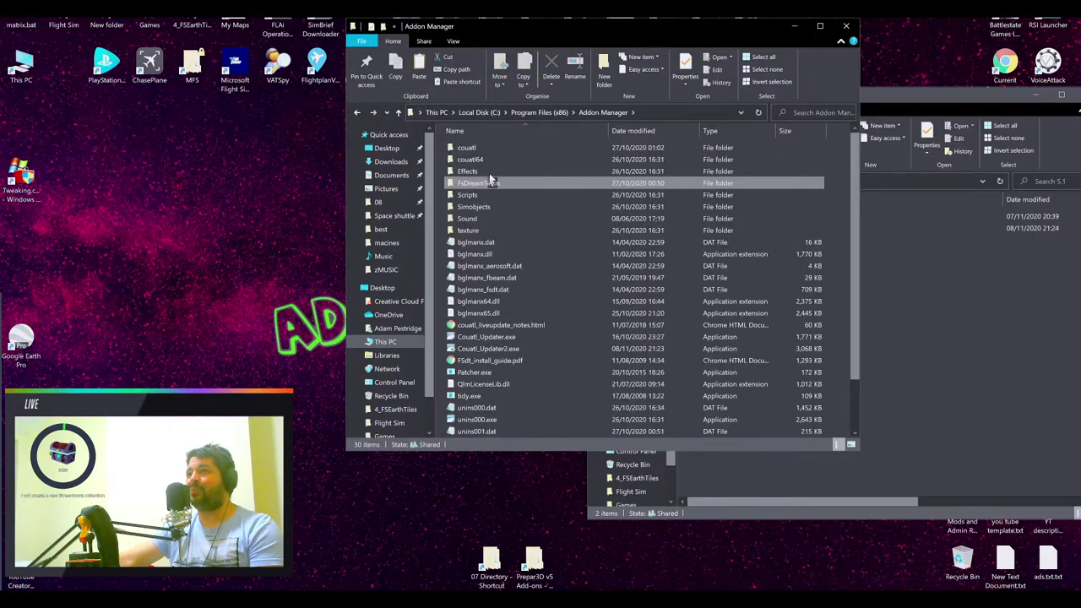
{"action": "double_click", "coordinate": [496, 147]}
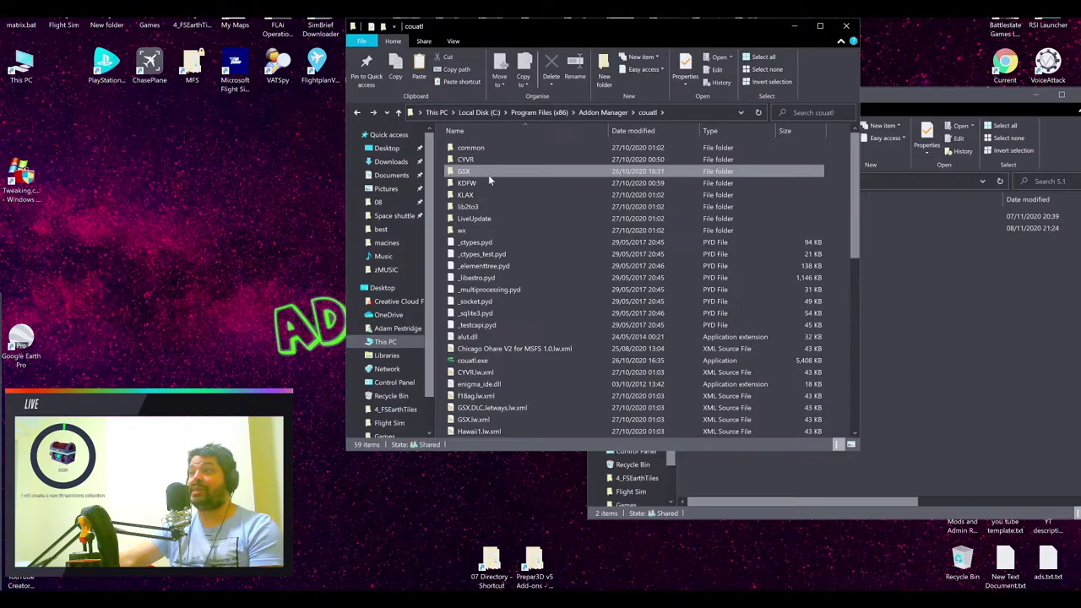
{"action": "double_click", "coordinate": [488, 173]}
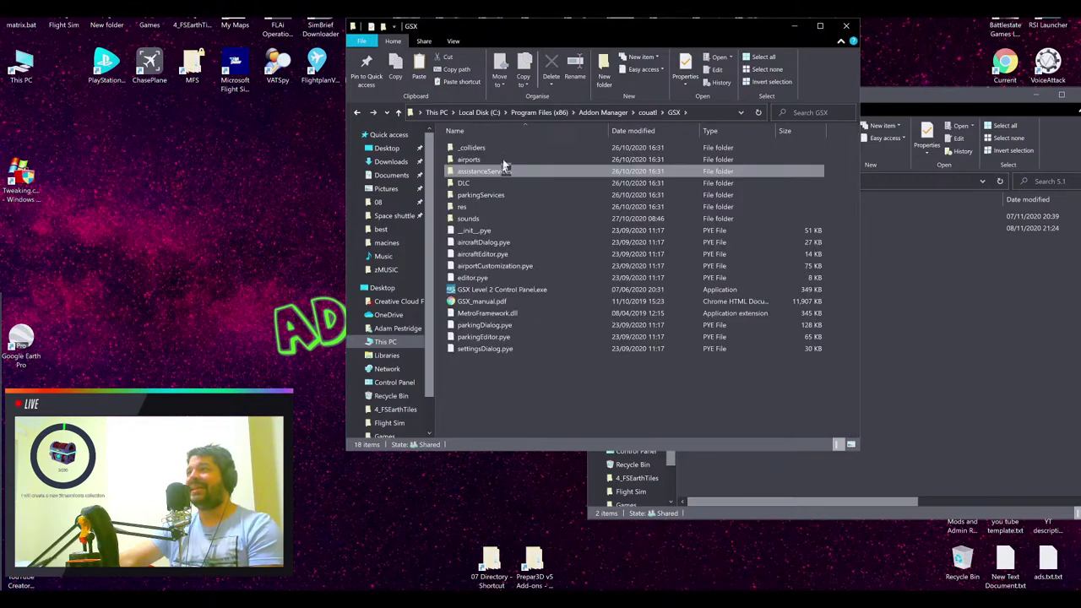
{"action": "double_click", "coordinate": [473, 219]}
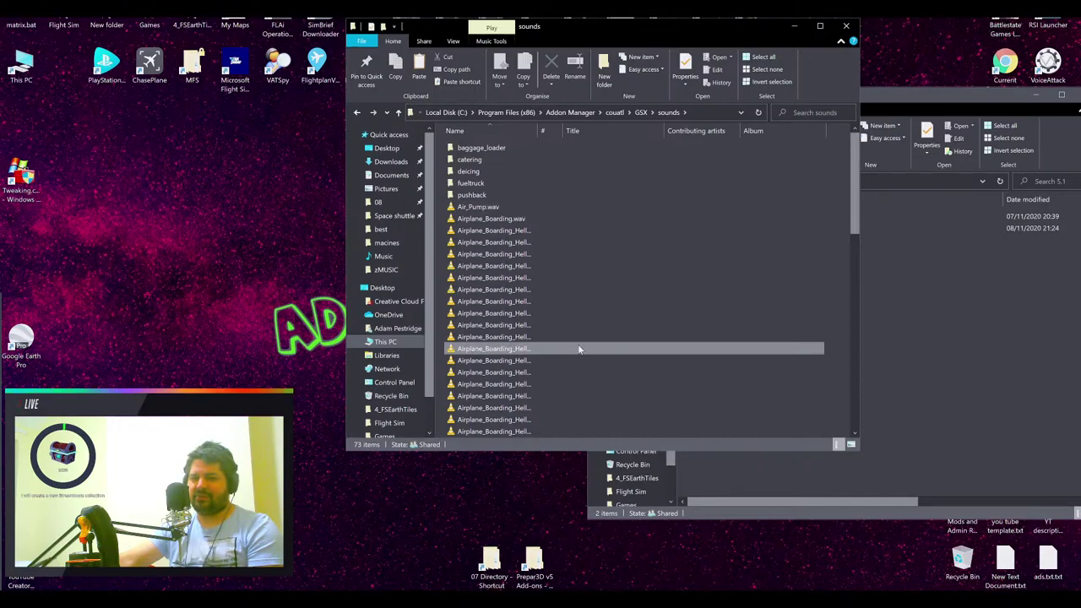
{"action": "scroll", "coordinate": [600, 304], "scroll_direction": "down", "scroll_amount": 15}
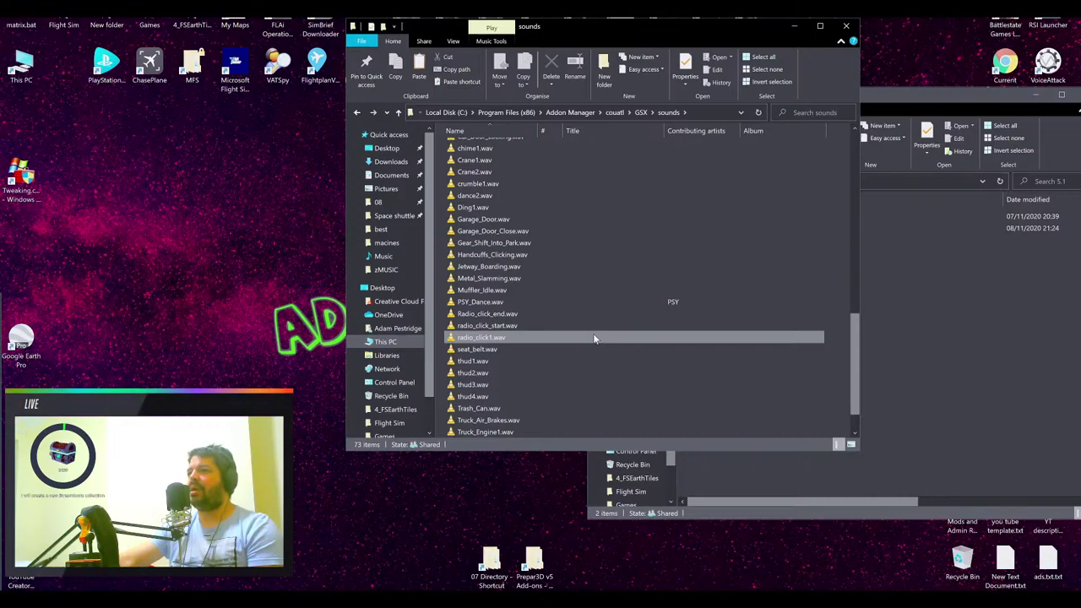
{"action": "scroll", "coordinate": [594, 338], "scroll_direction": "down", "scroll_amount": 1}
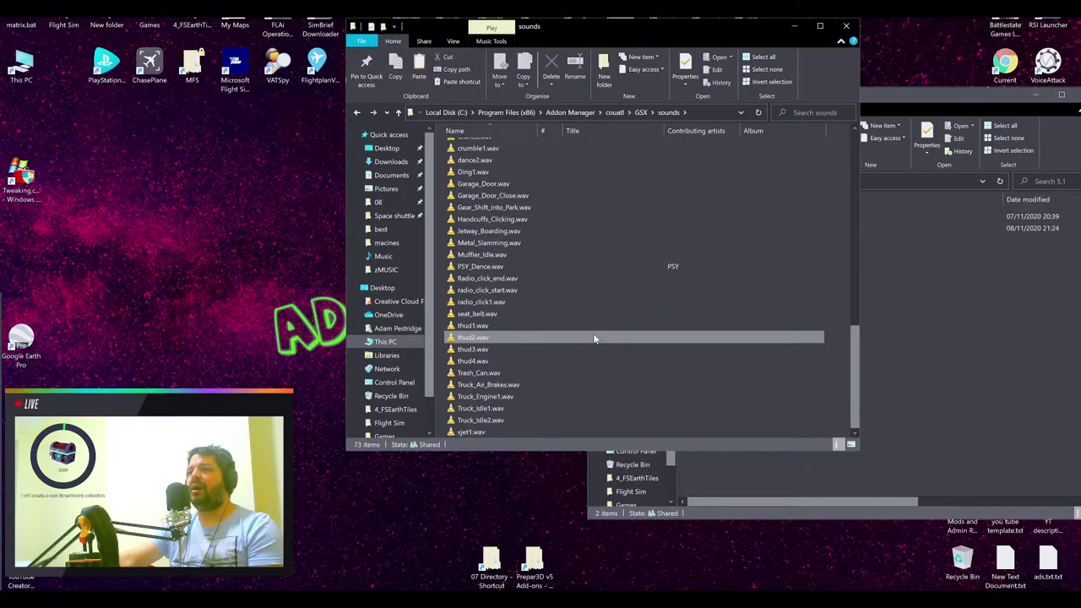
Return to the GSX folder and open the sounds folder's name for editing, then cancel the rename
{"action": "left_click", "coordinate": [641, 112]}
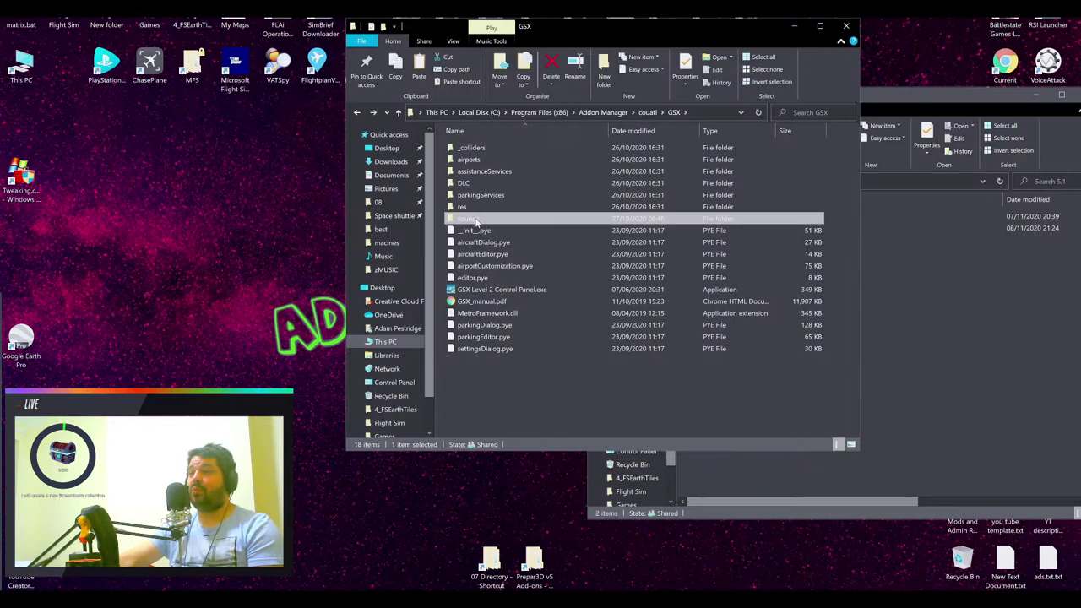
{"action": "left_click", "coordinate": [476, 220]}
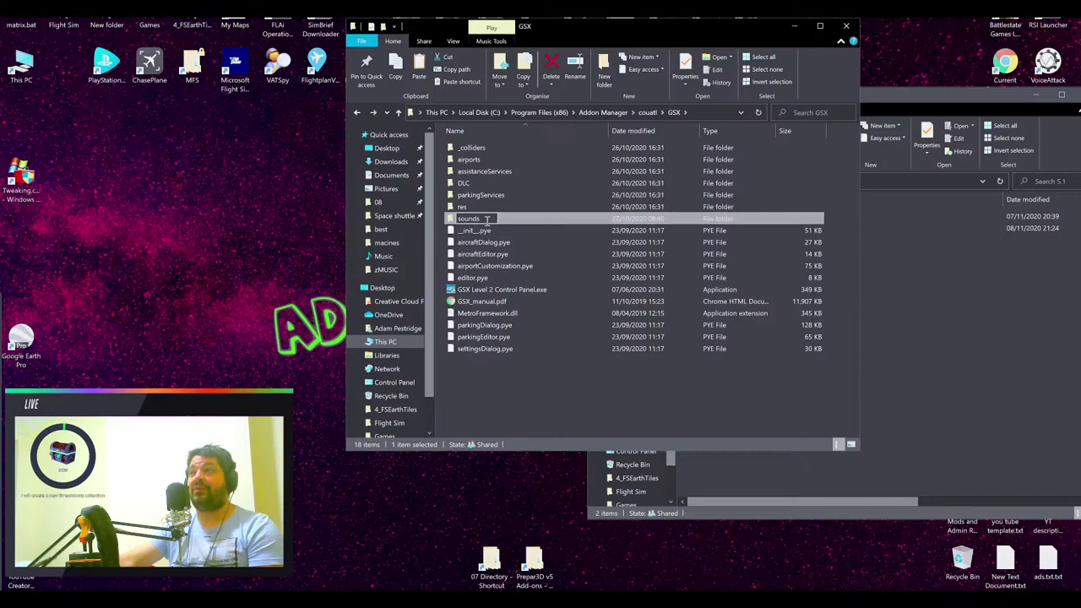
{"action": "left_click", "coordinate": [494, 380]}
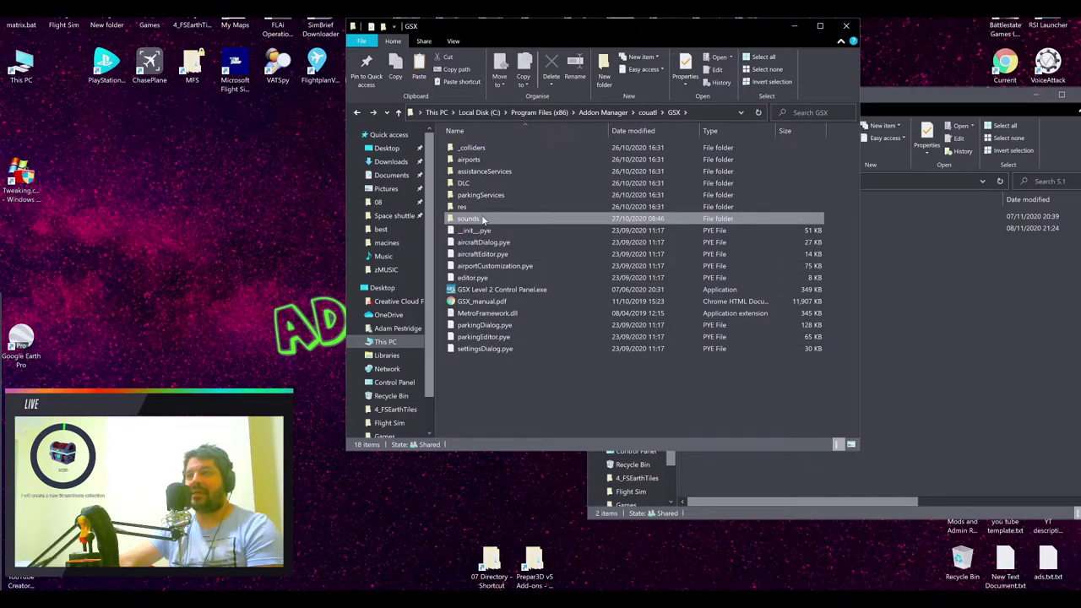
Place the GSX window beside the 5.1 folder, review the sounds folder's contents again, return to GSX and minimize the window
{"action": "left_click_drag", "start_coordinate": [492, 28], "coordinate": [200, 104]}
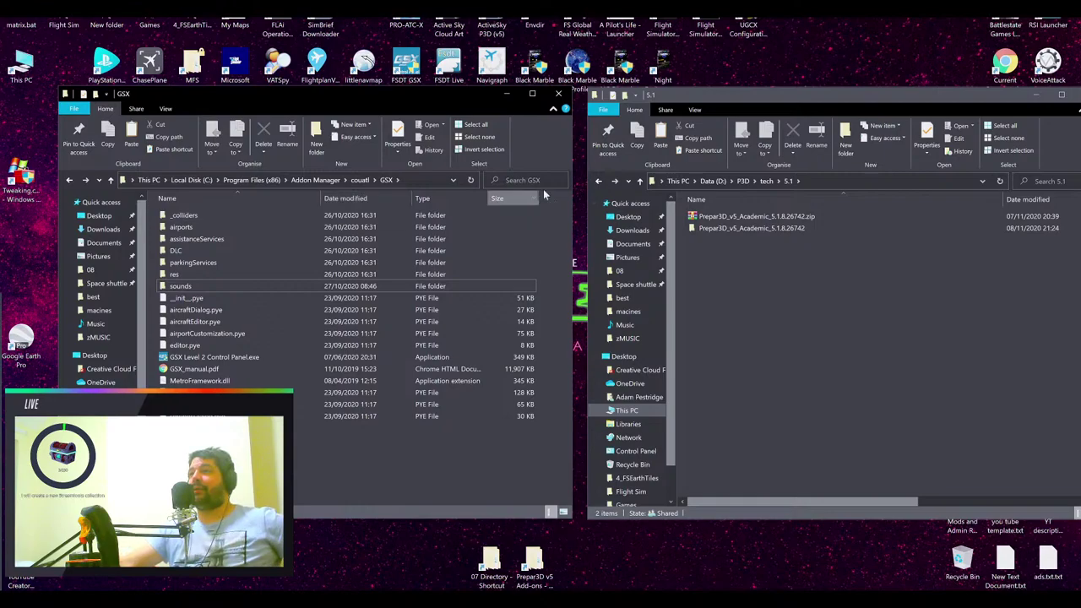
{"action": "double_click", "coordinate": [193, 287]}
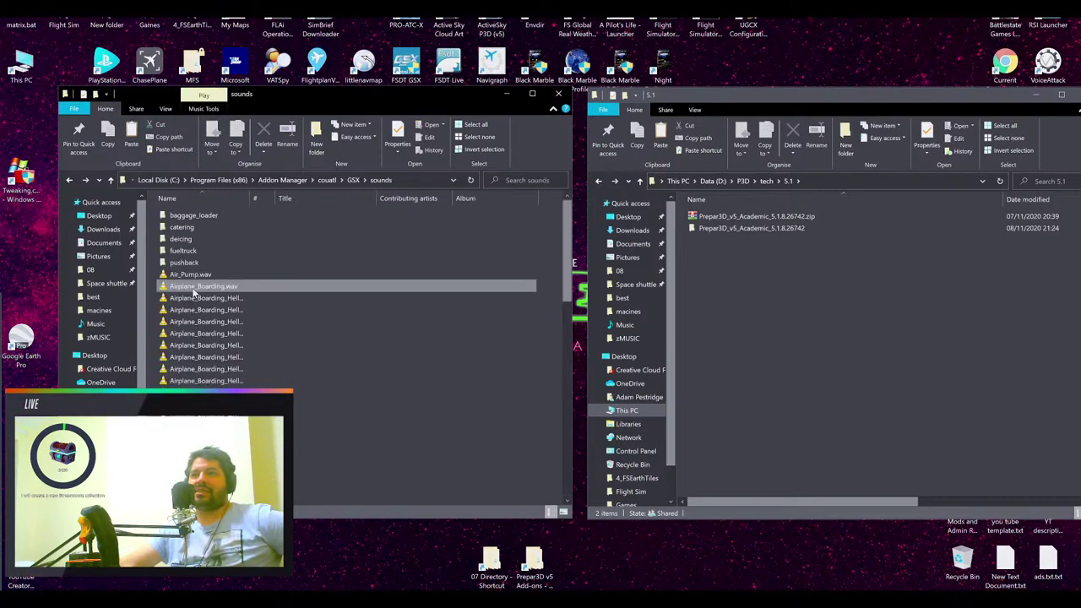
{"action": "scroll", "coordinate": [407, 434], "scroll_direction": "down", "scroll_amount": 15}
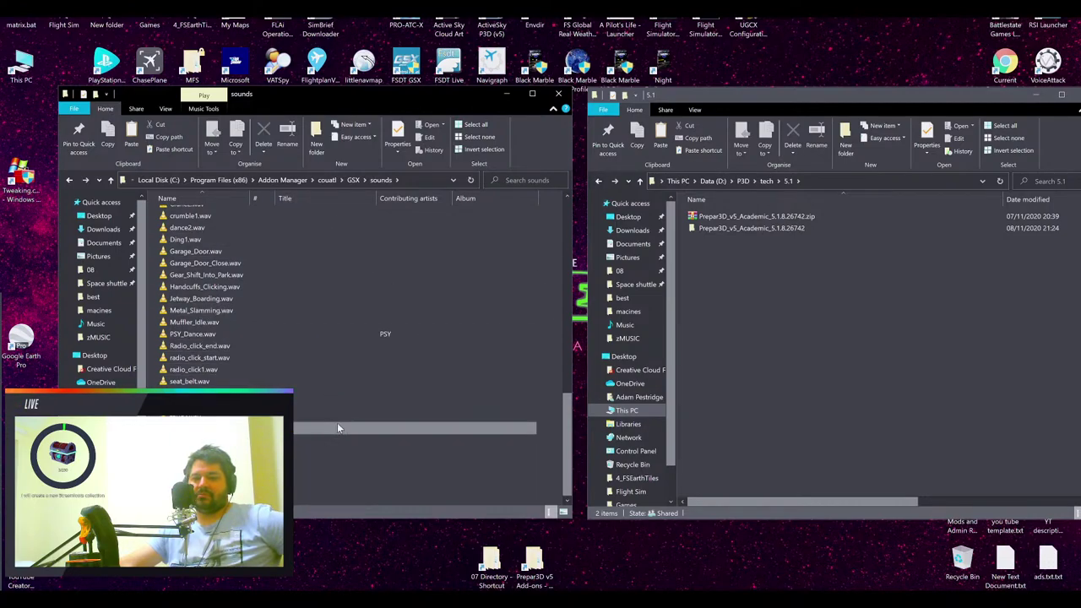
{"action": "left_click", "coordinate": [353, 180]}
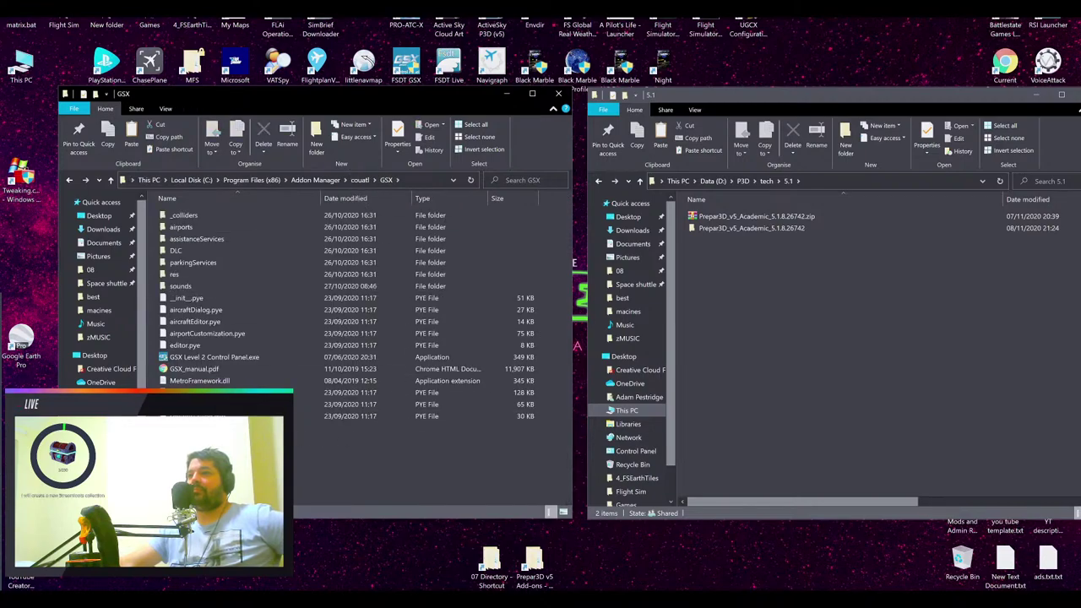
{"action": "left_click", "coordinate": [505, 94]}
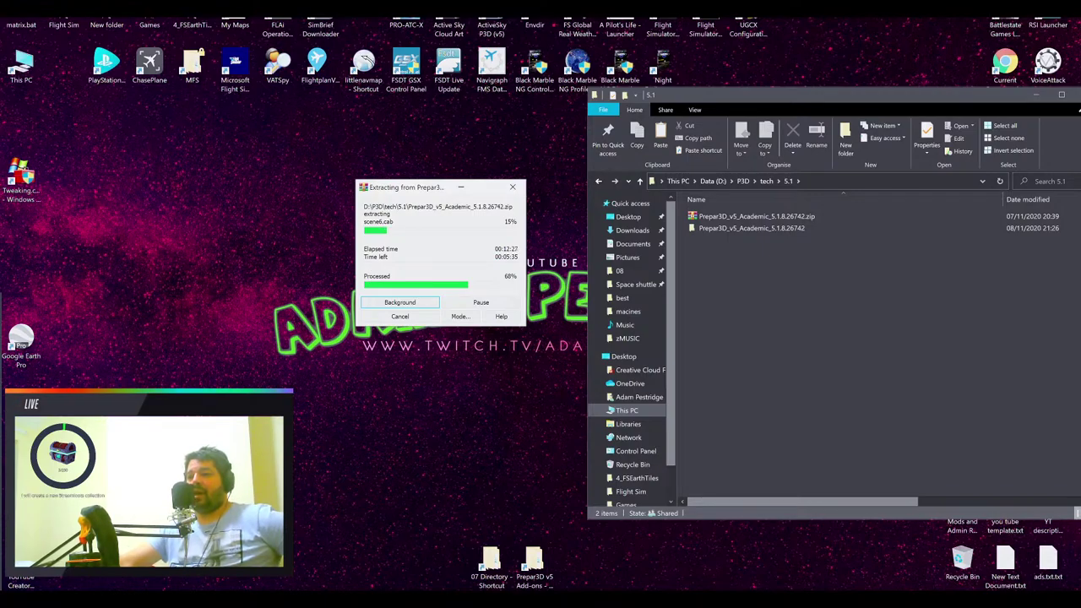
Check the add-on folders in Prepar3D v5 Add-ons, including 2_UK2000 Birmingham Xtreme EGBB, and close the window
{"action": "mouse_move", "coordinate": [287, 583]}
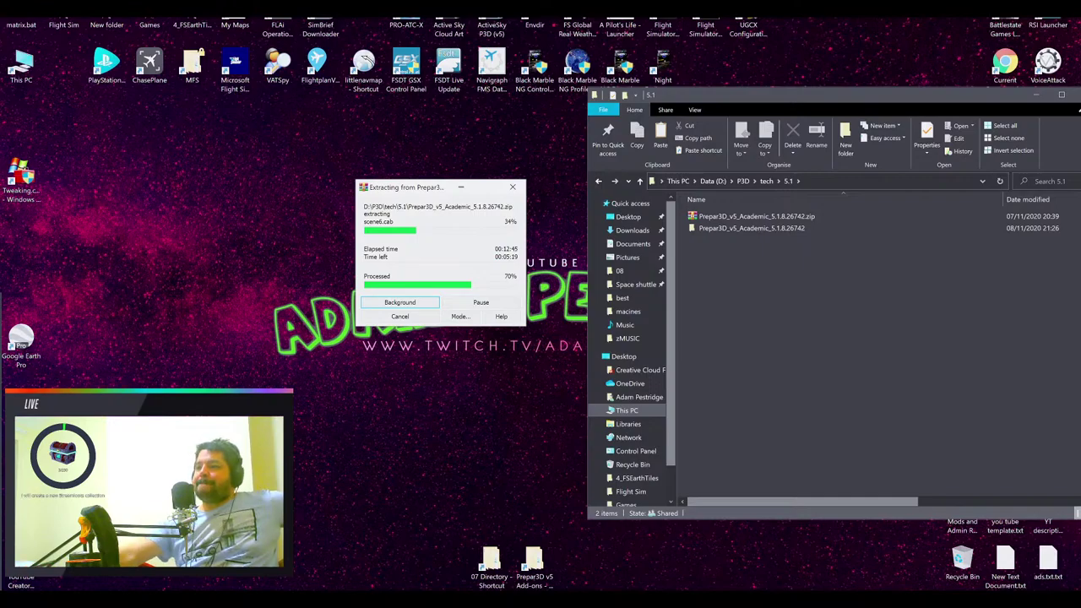
{"action": "double_click", "coordinate": [534, 562]}
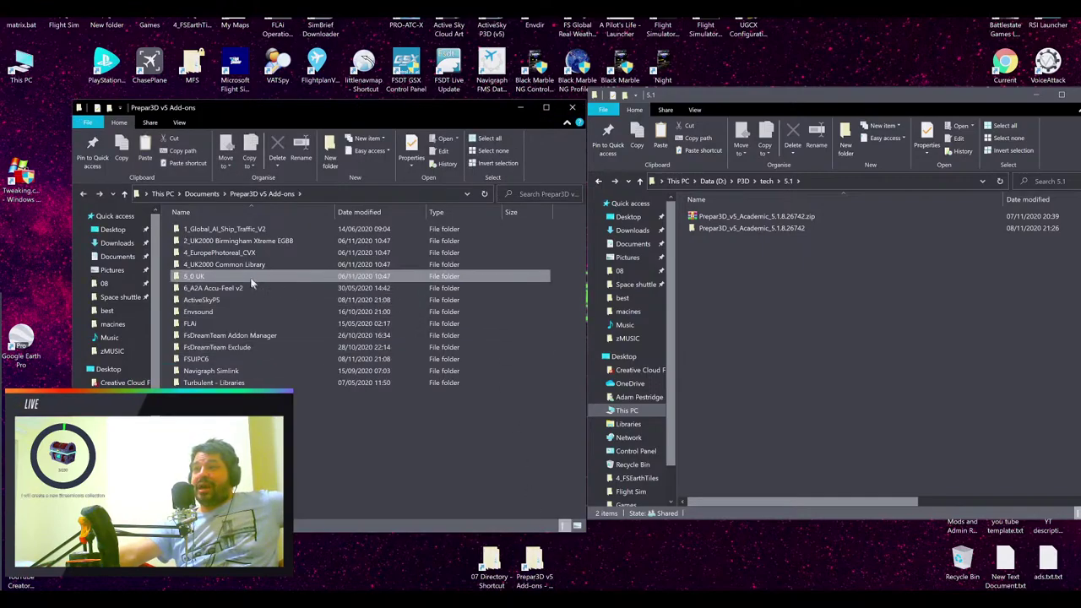
{"action": "left_click", "coordinate": [215, 266]}
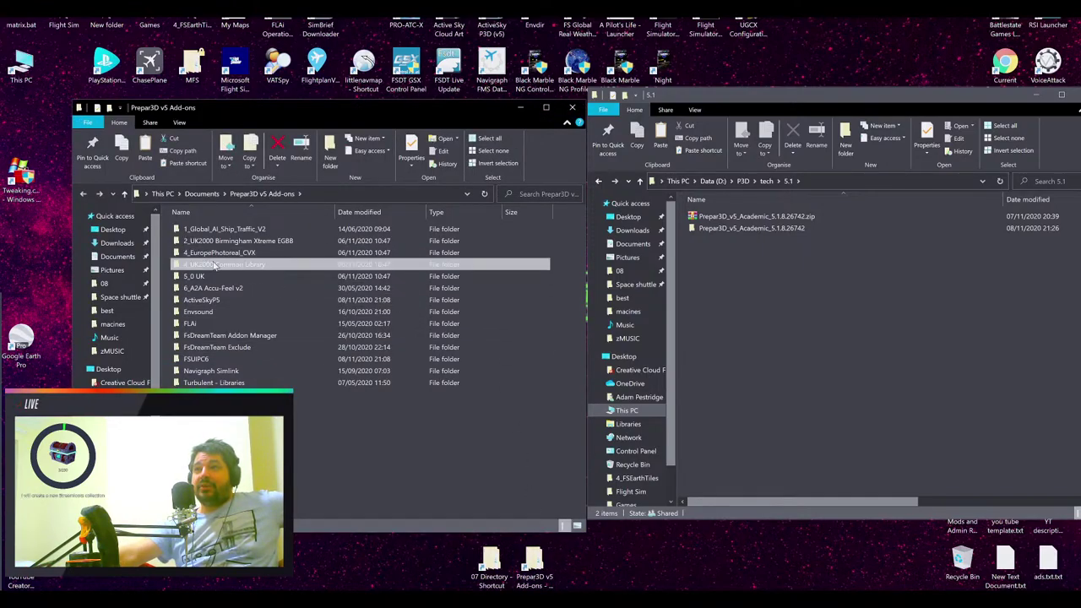
{"action": "left_click_drag", "start_coordinate": [219, 243], "coordinate": [253, 245]}
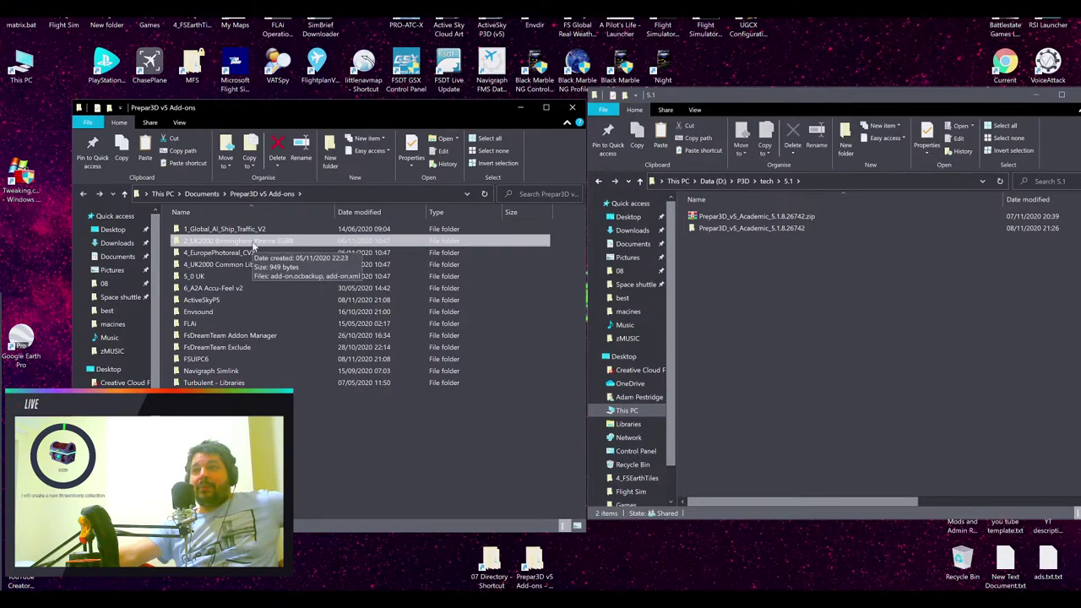
{"action": "left_click", "coordinate": [573, 107]}
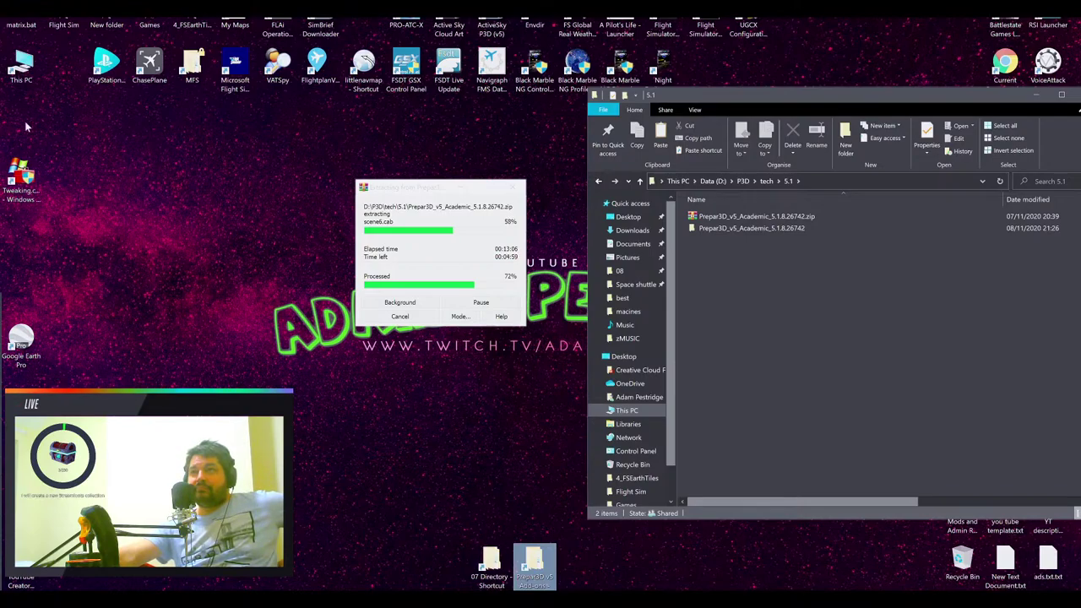
View the root folders of Local Disk (C:) in a new window, then close it
{"action": "double_click", "coordinate": [23, 64]}
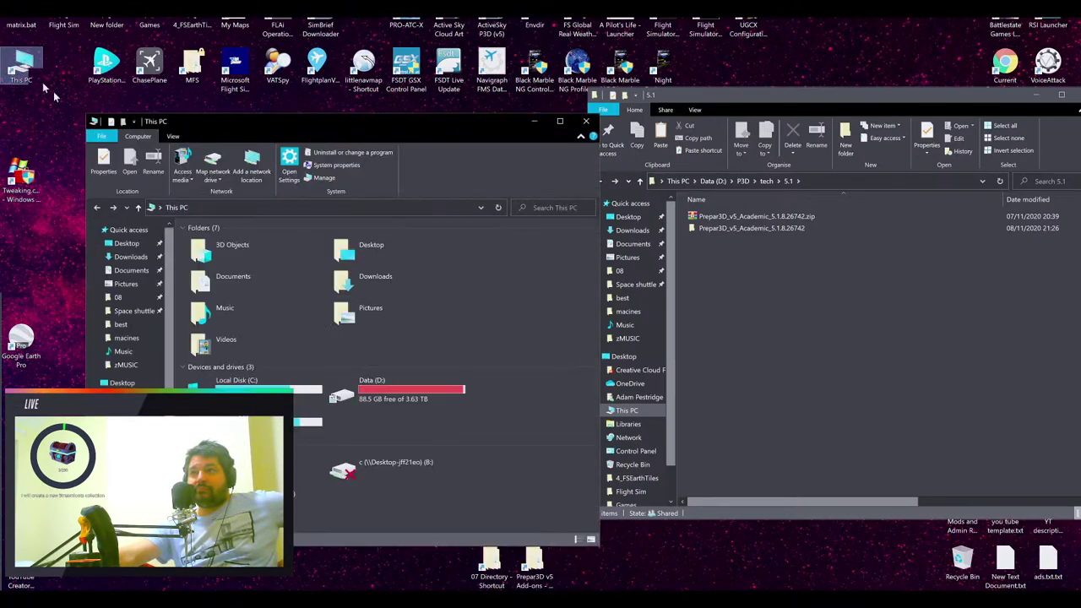
{"action": "double_click", "coordinate": [241, 380]}
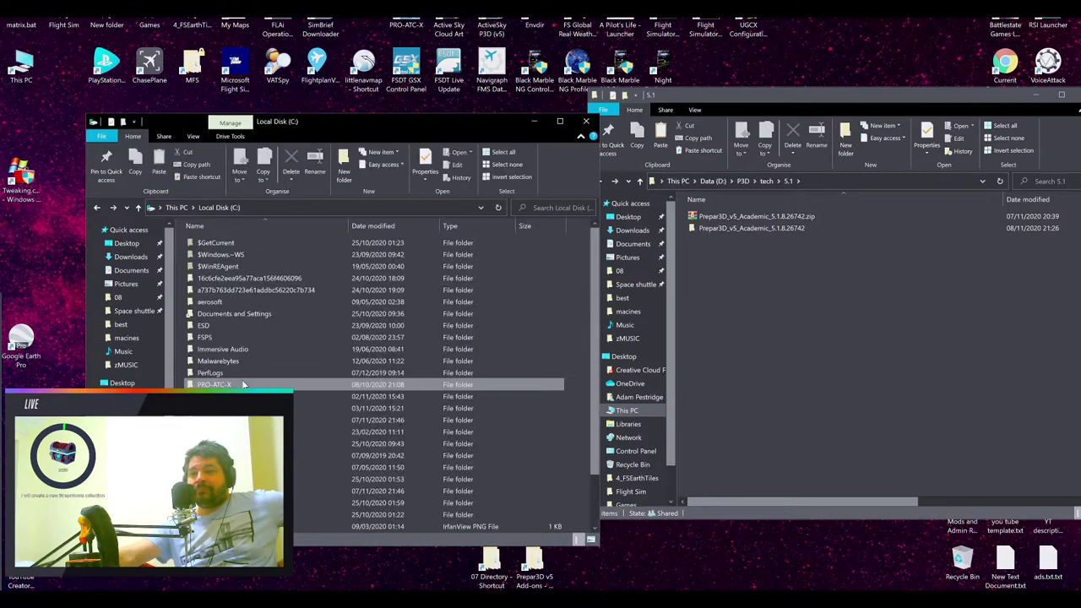
{"action": "left_click", "coordinate": [586, 122]}
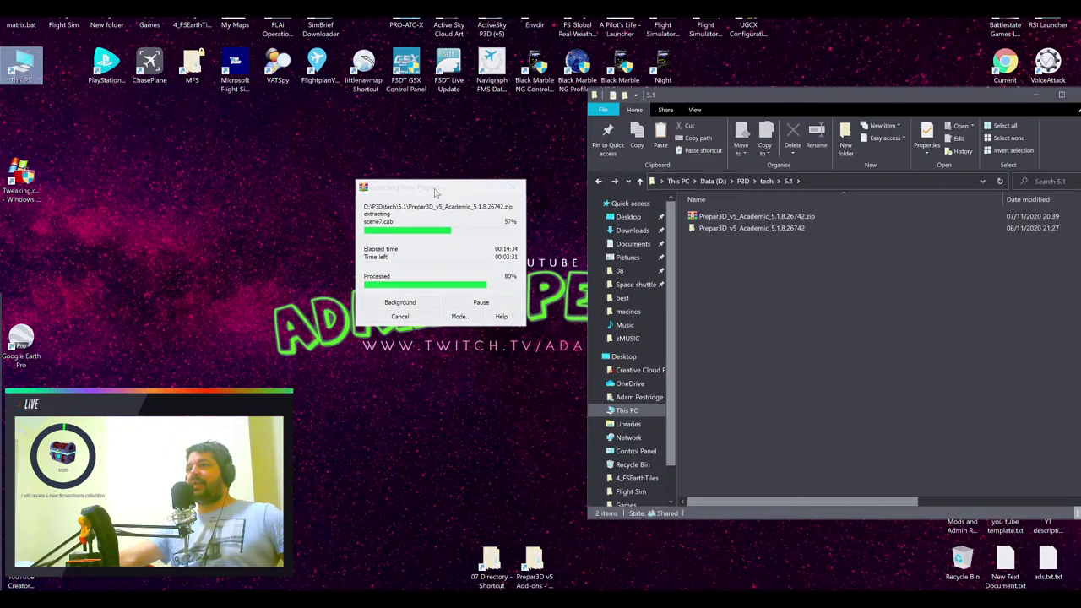
Move the extraction progress window aside, open the extracted Prepar3D_v5_Academic_5.1.8.26742 folder and reposition its window fully on screen
{"action": "left_click_drag", "start_coordinate": [441, 188], "coordinate": [350, 164]}
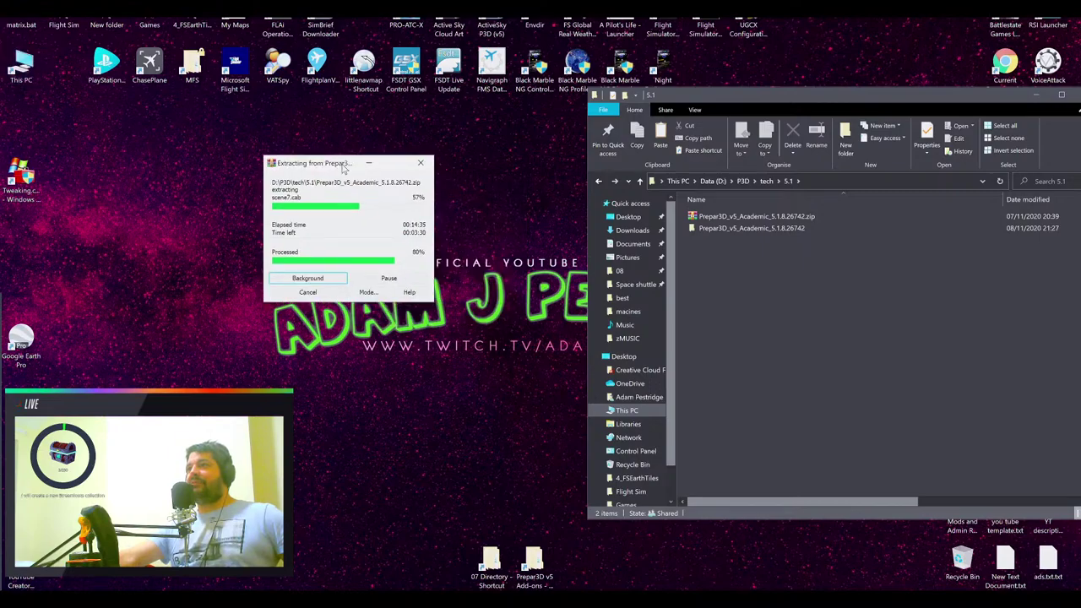
{"action": "double_click", "coordinate": [771, 227]}
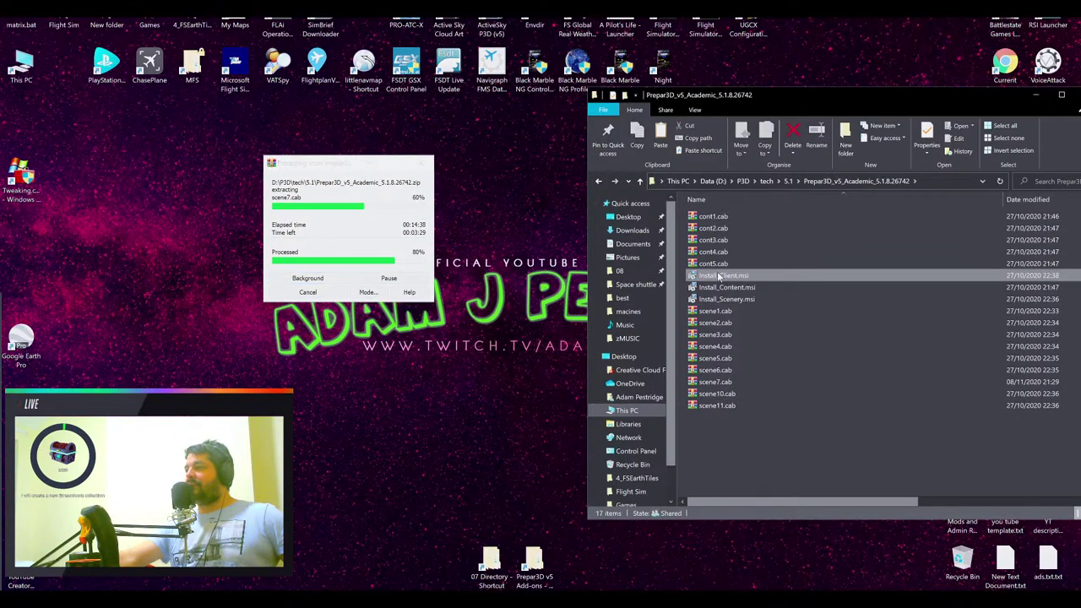
{"action": "left_click", "coordinate": [789, 181]}
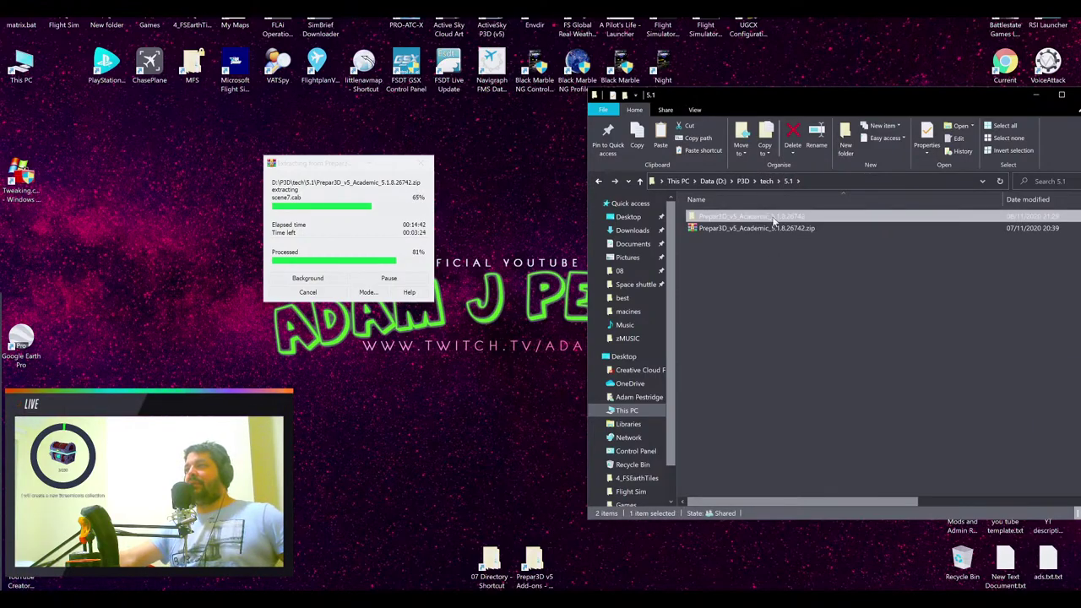
{"action": "double_click", "coordinate": [770, 218]}
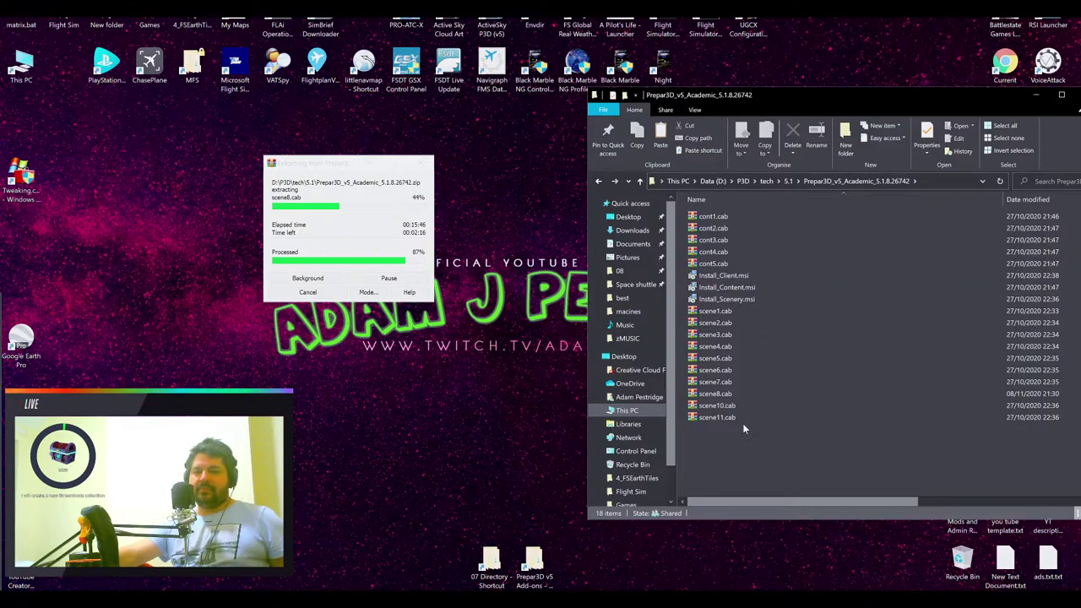
{"action": "left_click", "coordinate": [509, 344]}
{"action": "left_click", "coordinate": [509, 344]}
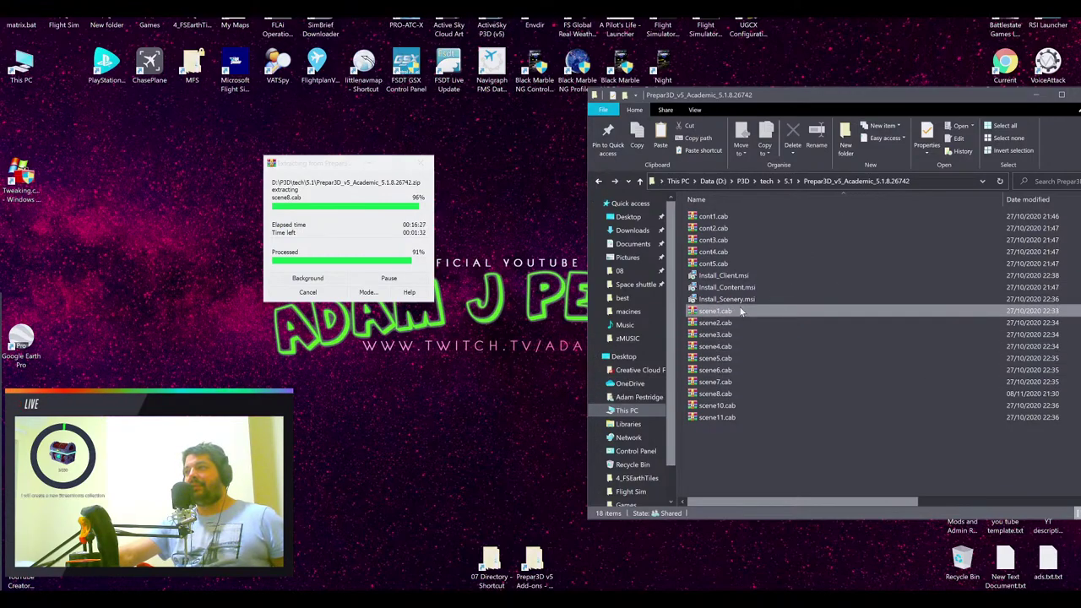
{"action": "left_click_drag", "start_coordinate": [713, 90], "coordinate": [605, 119]}
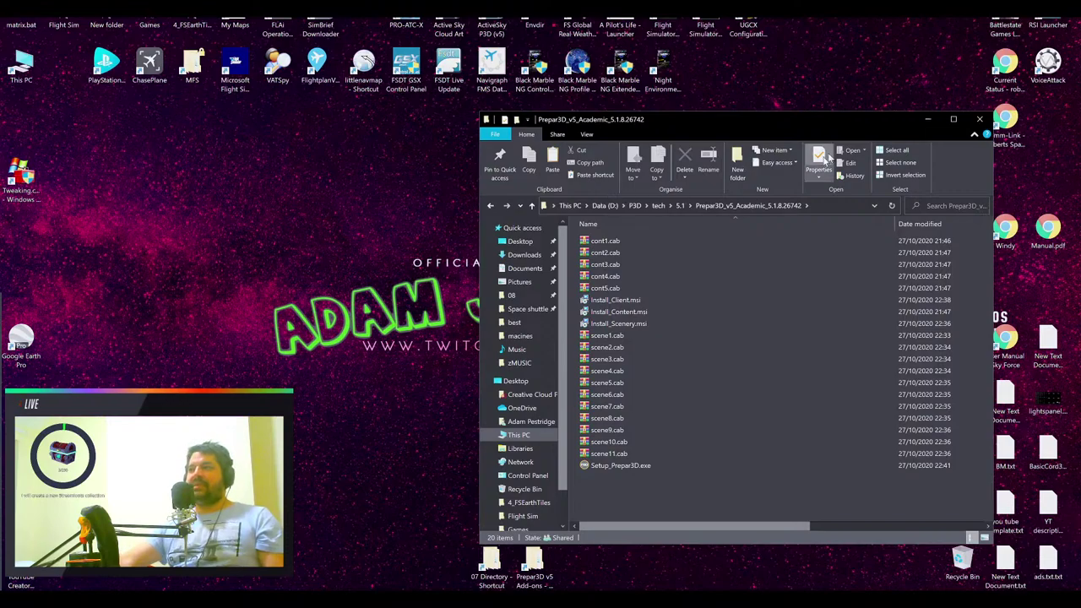
Install the Prepar3D v5 Academic Client with Install_Client.msi, accepting the licence terms and the default folder C:\Program Files\Lockheed Martin\Prepar3D v5\, and finish the setup
{"action": "double_click", "coordinate": [615, 300]}
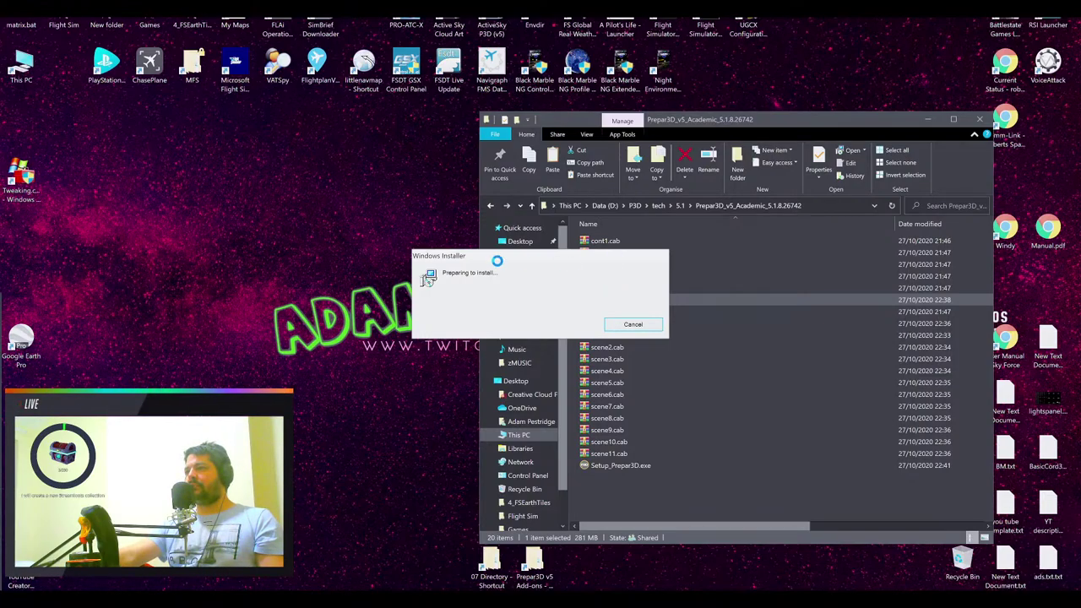
{"action": "left_click", "coordinate": [617, 390]}
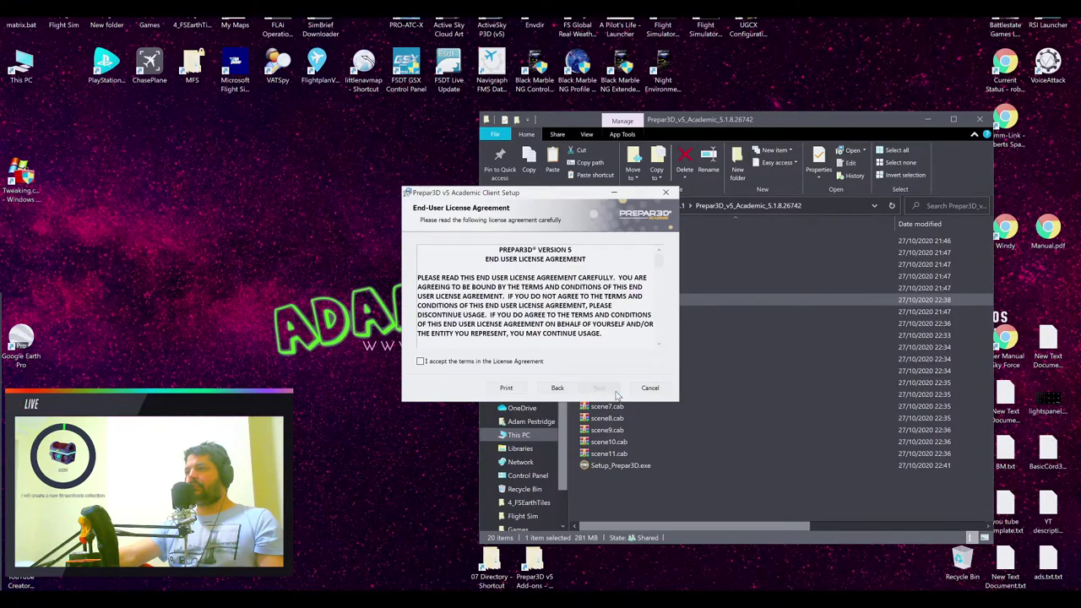
{"action": "left_click", "coordinate": [585, 392]}
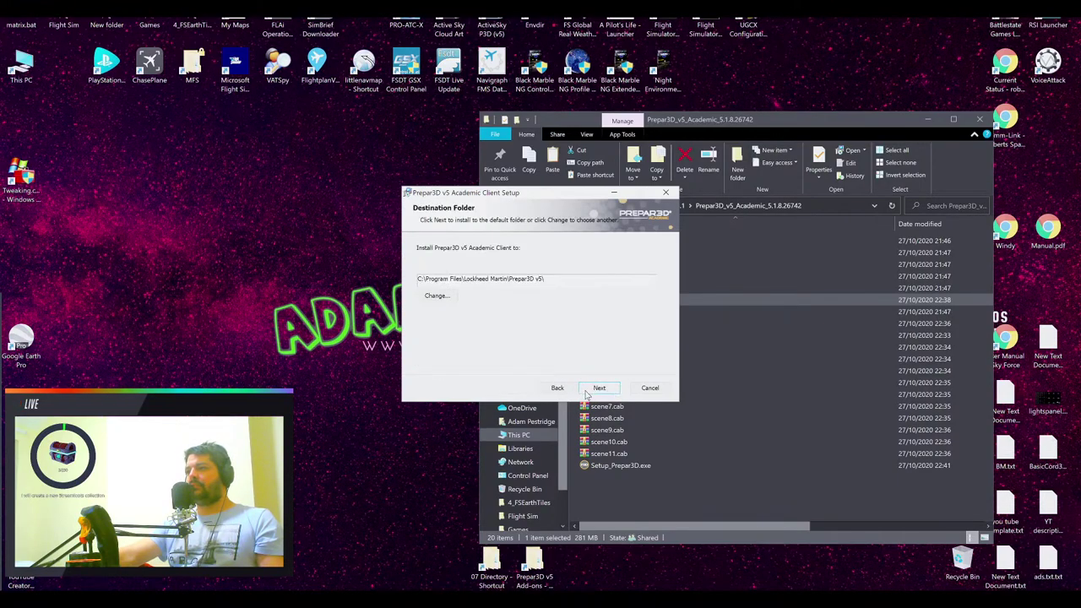
{"action": "left_click", "coordinate": [593, 388]}
{"action": "left_click", "coordinate": [591, 389]}
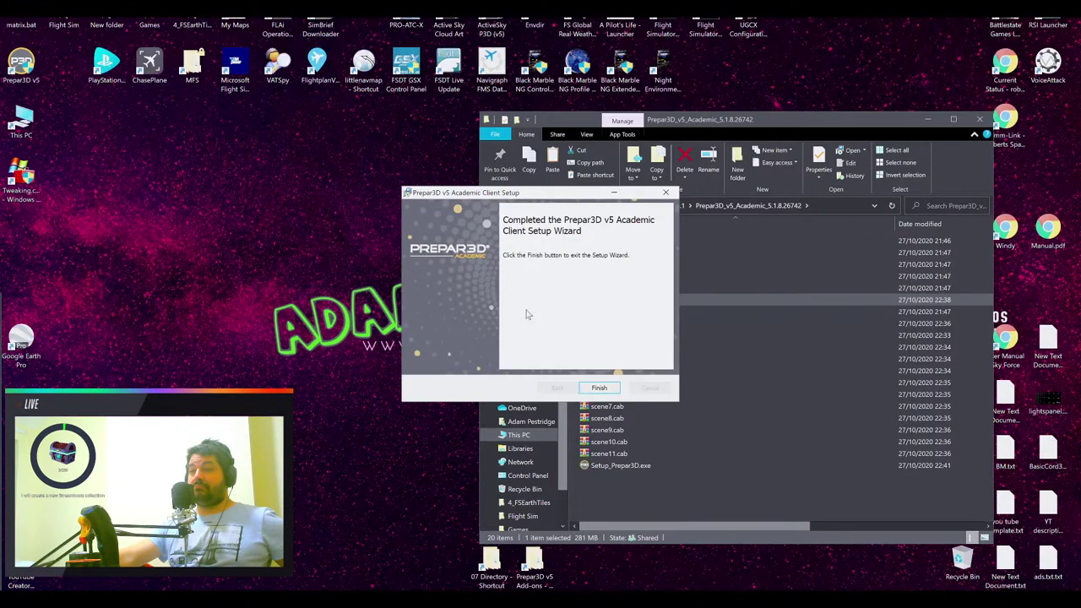
{"action": "left_click", "coordinate": [609, 393]}
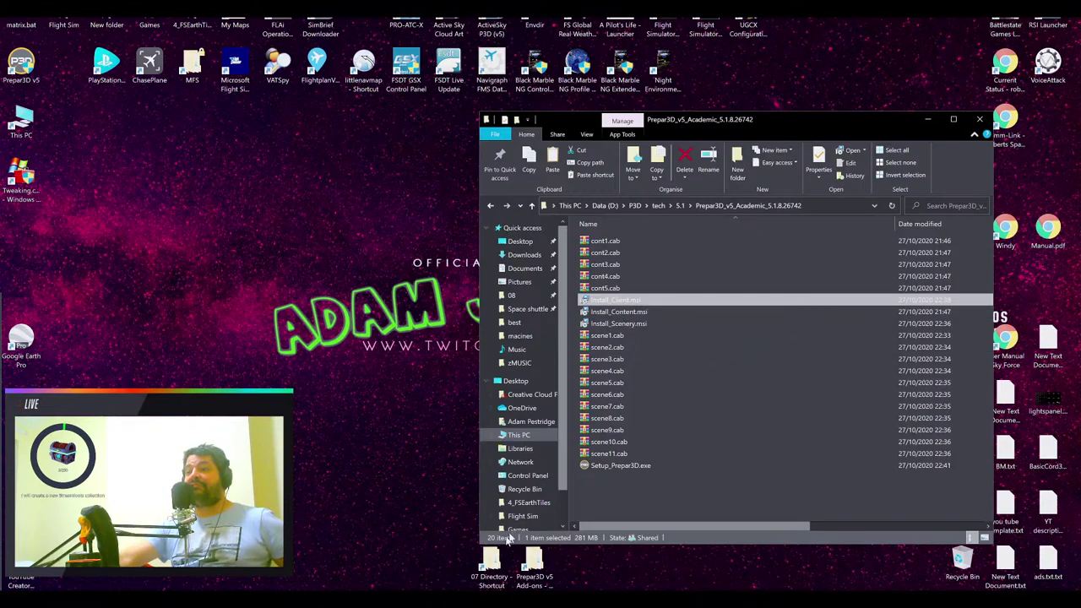
Bring back the Programs and Features window and uninstall Prepar3D v5 Content, confirming the removal
{"action": "mouse_move", "coordinate": [506, 604]}
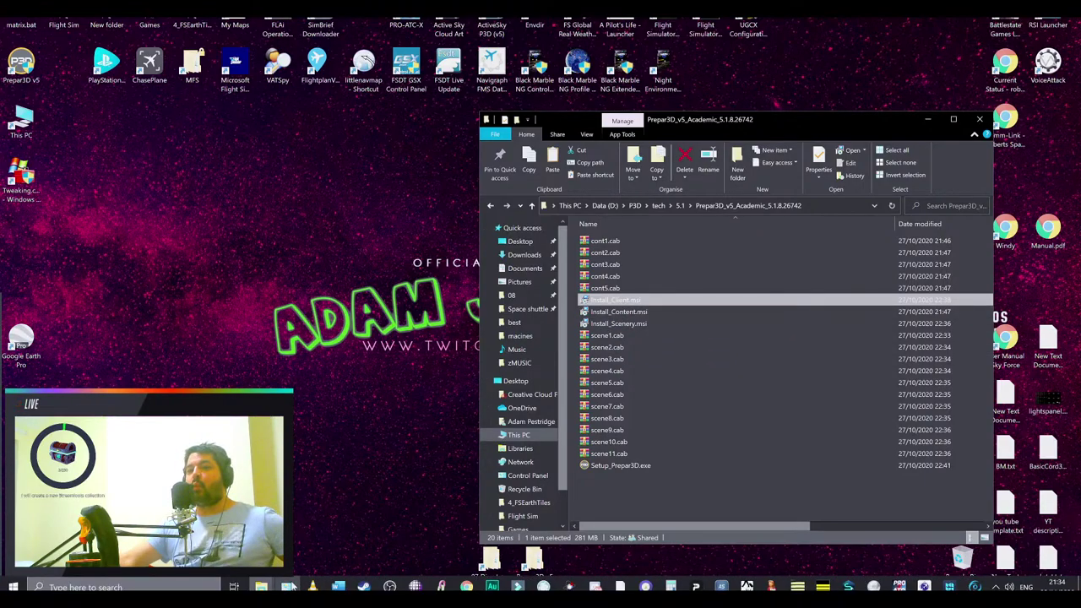
{"action": "mouse_move", "coordinate": [289, 586]}
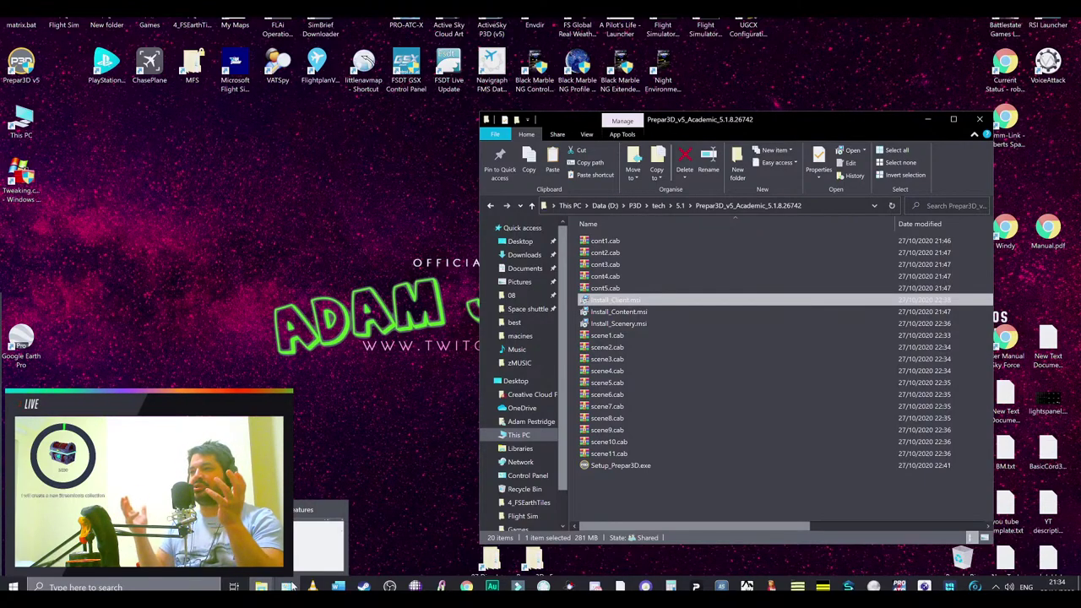
{"action": "left_click", "coordinate": [289, 585]}
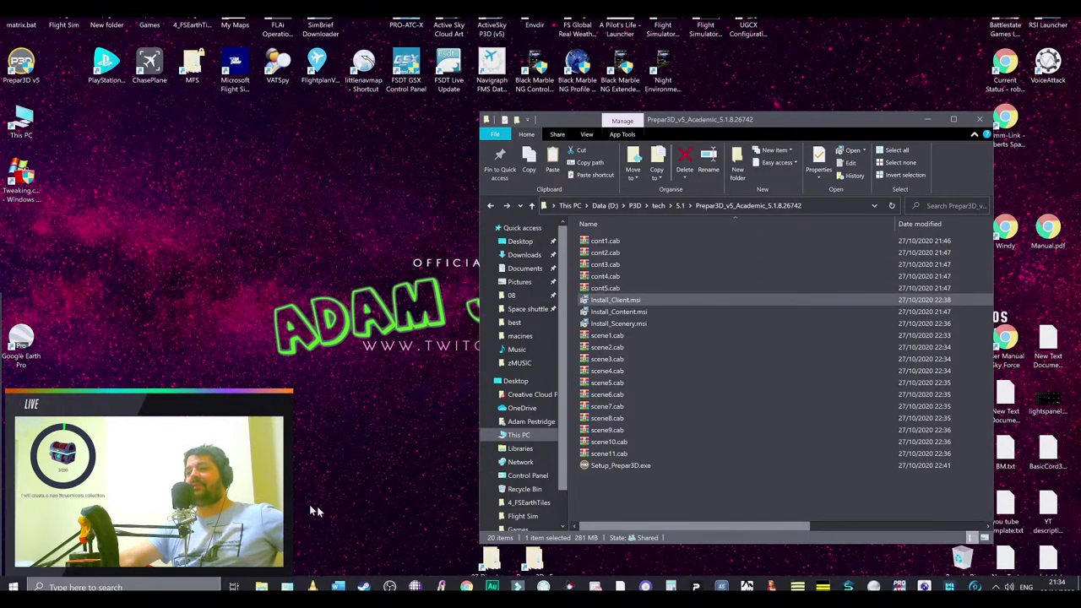
{"action": "left_click", "coordinate": [287, 586]}
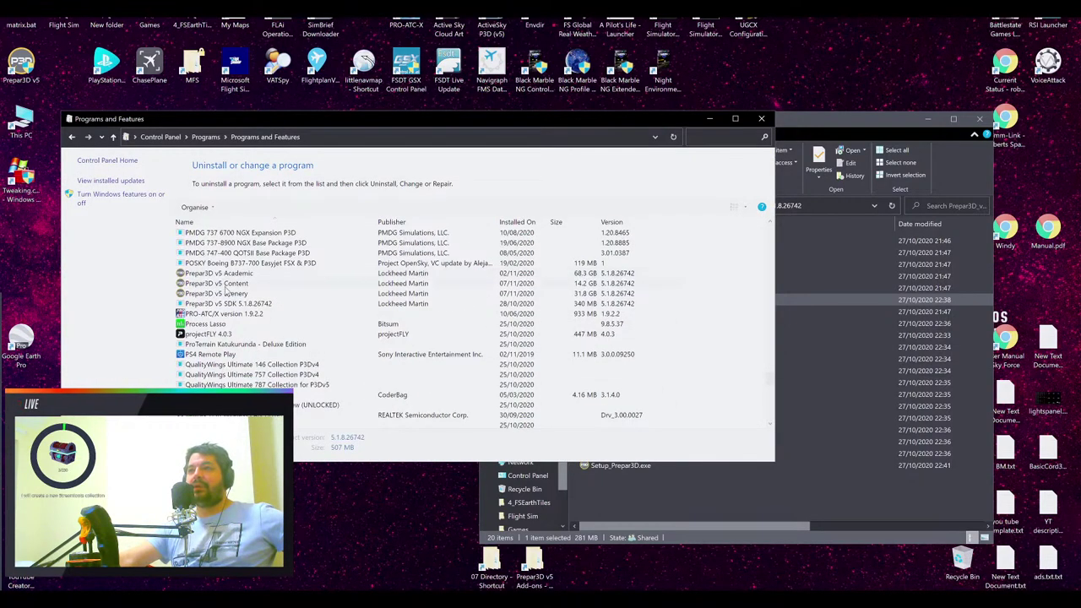
{"action": "left_click", "coordinate": [225, 285]}
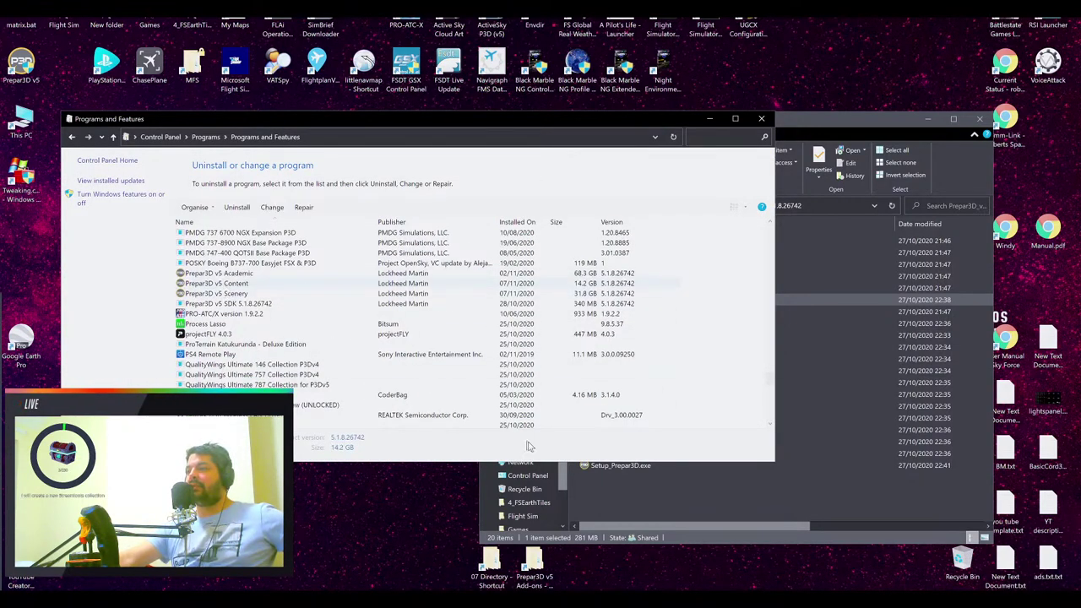
{"action": "left_click", "coordinate": [245, 209]}
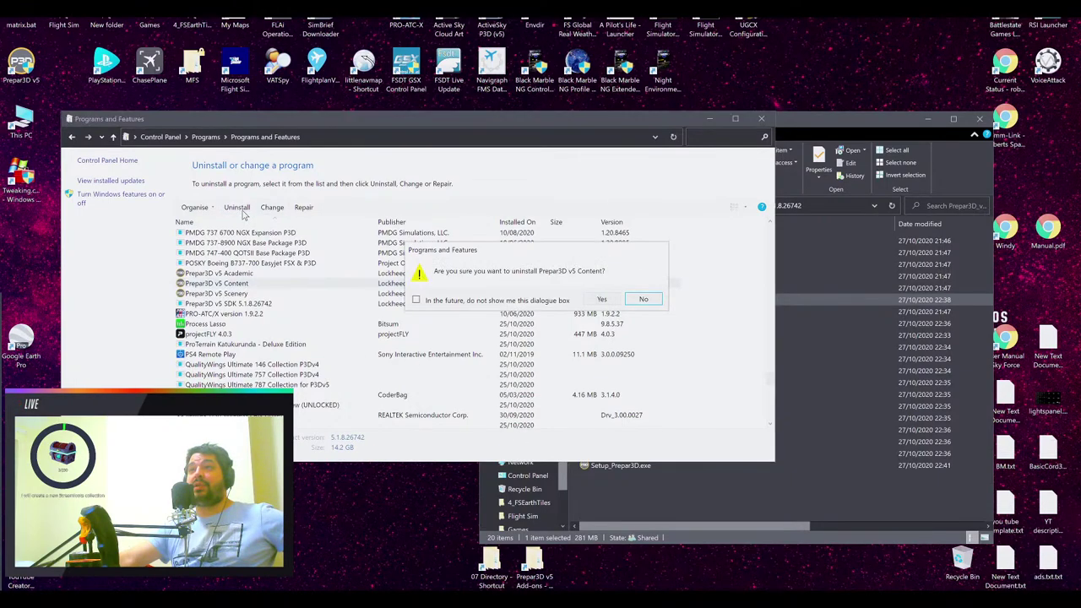
{"action": "left_click", "coordinate": [601, 300]}
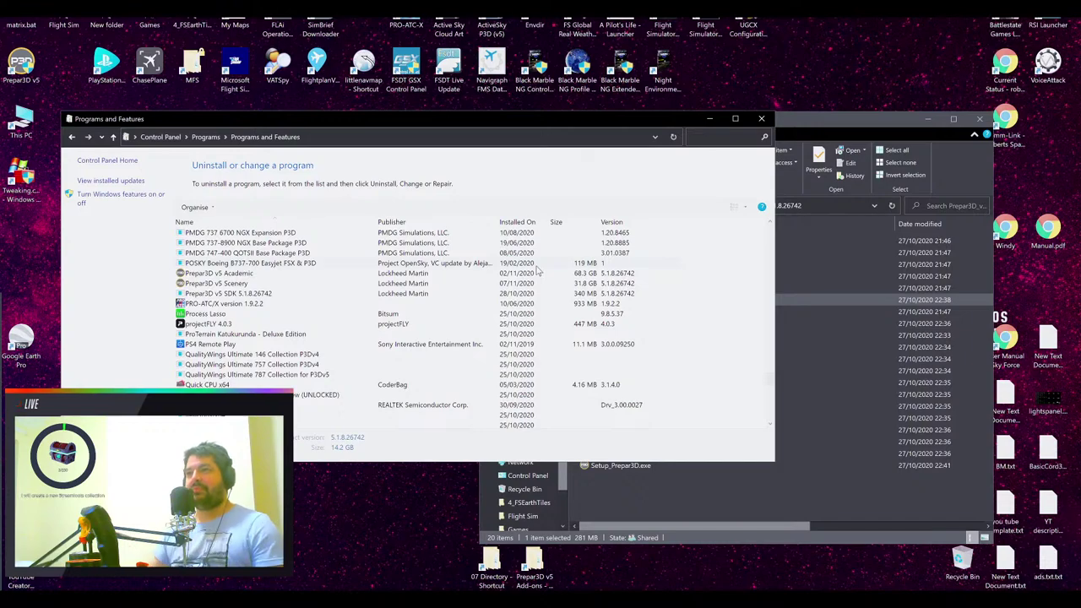
Return to the Prepar3D_v5_Academic_5.1.8.26742 folder, launch Install_Content.msi and proceed through its setup wizard
{"action": "left_click", "coordinate": [614, 489]}
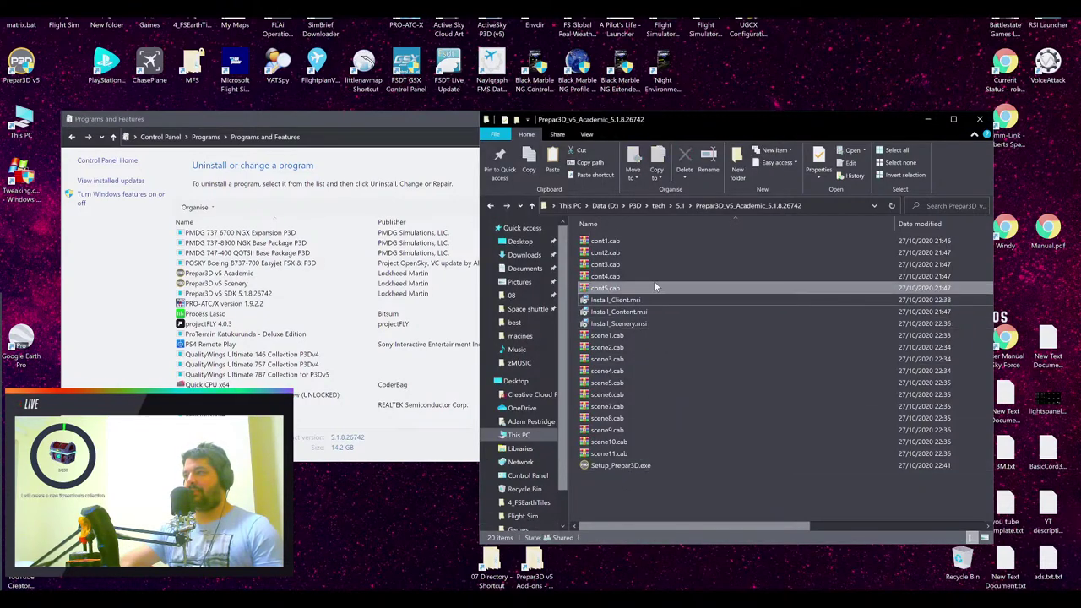
{"action": "double_click", "coordinate": [650, 313]}
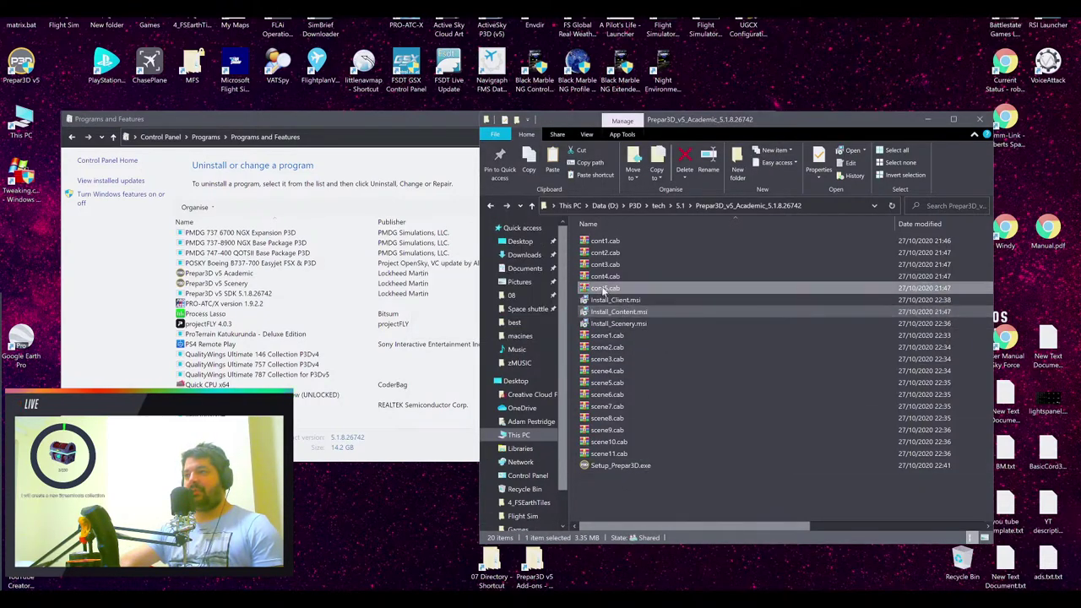
{"action": "left_click", "coordinate": [596, 388]}
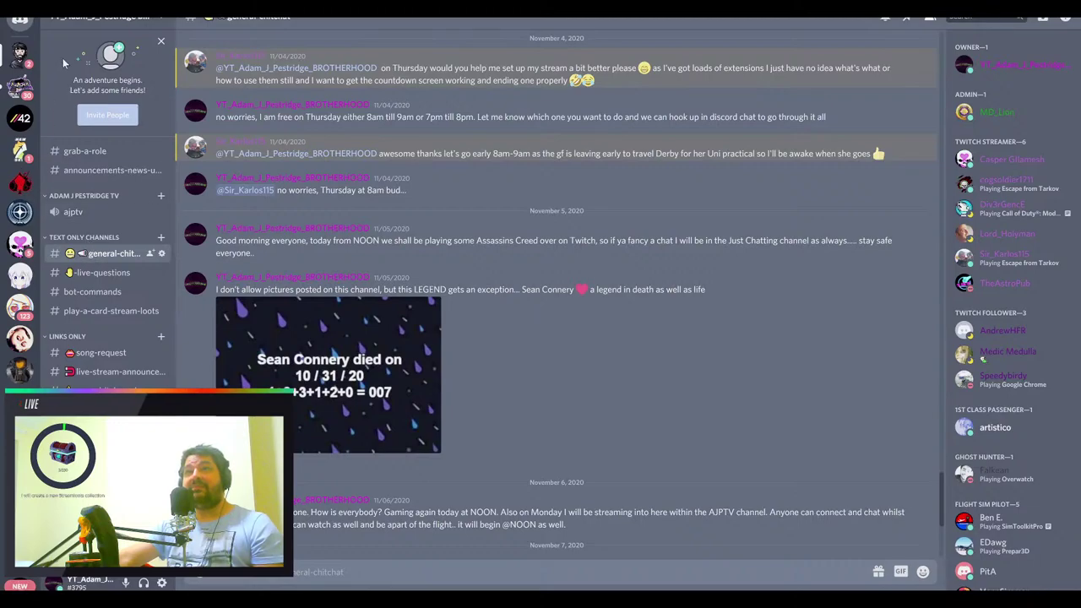
Switch to Discord, read the server's welcome and rules channels, and look through the channel list and member list
{"action": "scroll", "coordinate": [105, 162], "scroll_direction": "up", "scroll_amount": 2}
{"action": "left_click", "coordinate": [101, 168]}
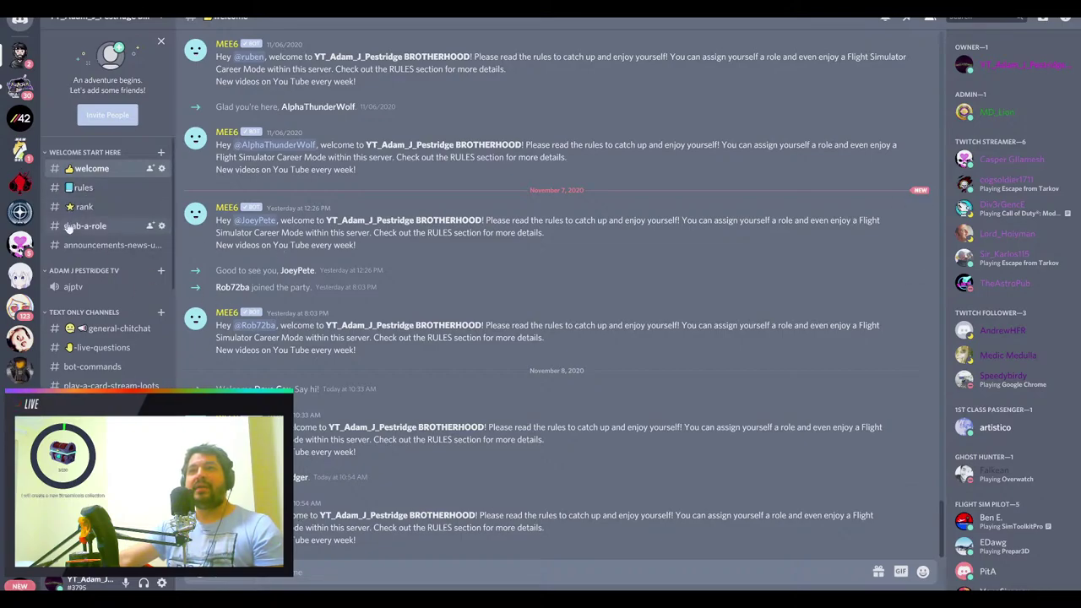
{"action": "left_click", "coordinate": [83, 187]}
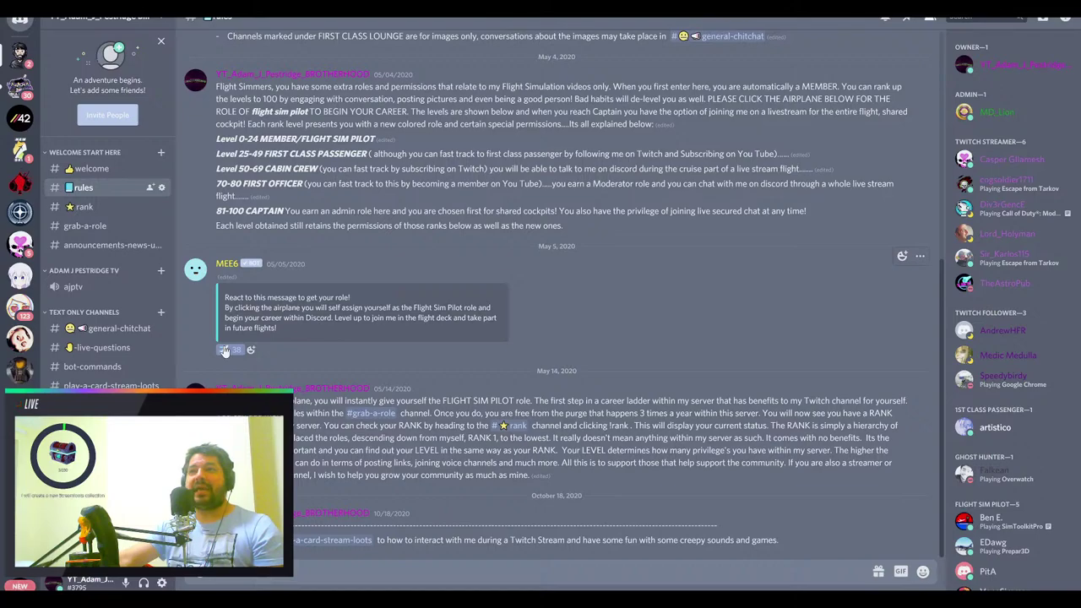
{"action": "mouse_move", "coordinate": [224, 350]}
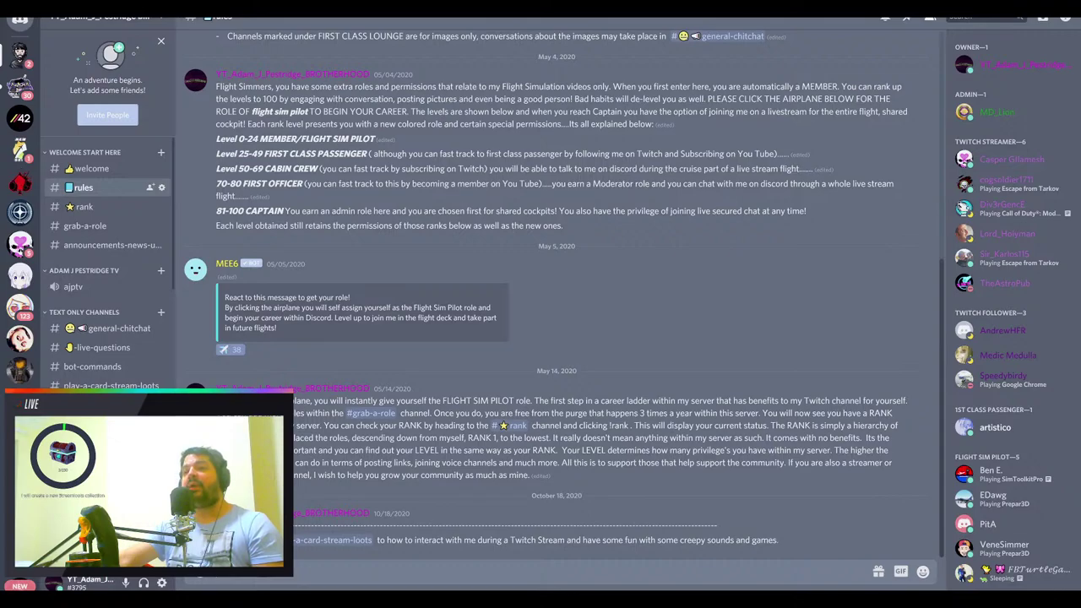
{"action": "scroll", "coordinate": [110, 261], "scroll_direction": "down", "scroll_amount": 5}
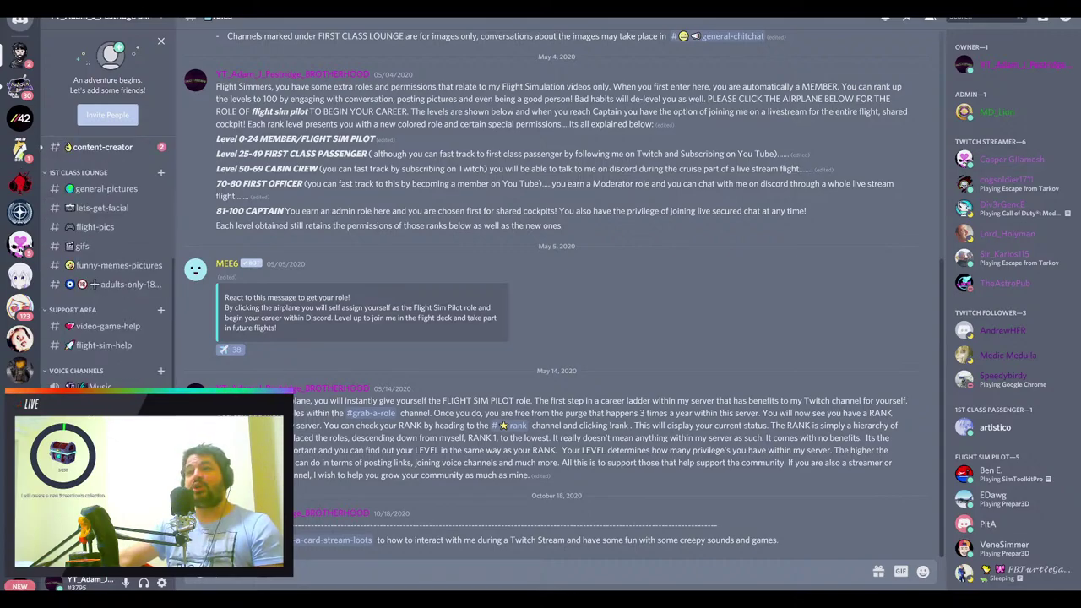
{"action": "scroll", "coordinate": [110, 262], "scroll_direction": "up", "scroll_amount": 5}
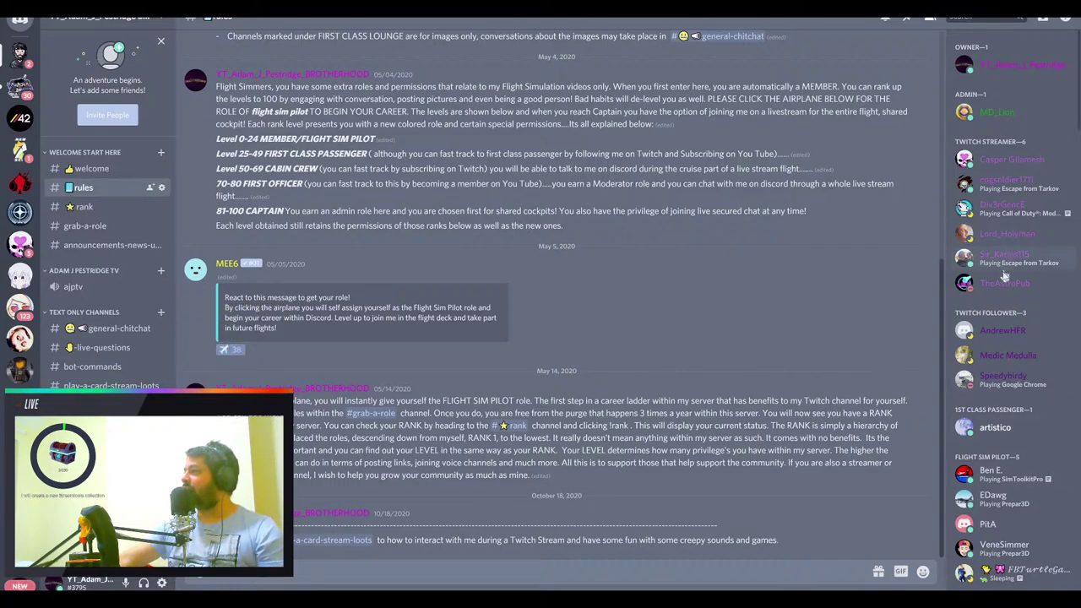
{"action": "scroll", "coordinate": [1005, 469], "scroll_direction": "down", "scroll_amount": 5}
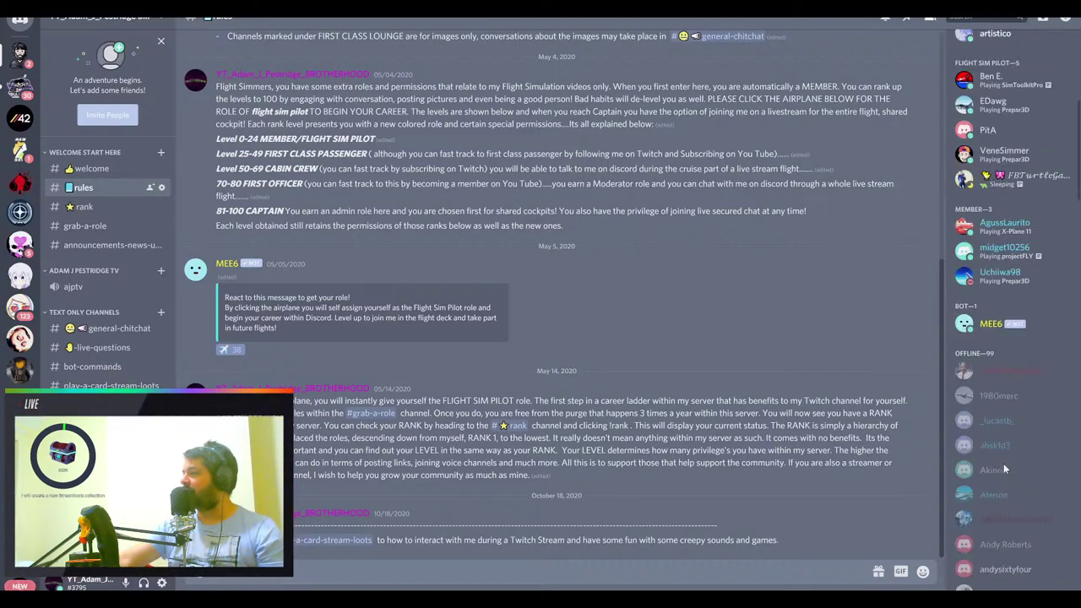
{"action": "scroll", "coordinate": [1001, 456], "scroll_direction": "up", "scroll_amount": 4}
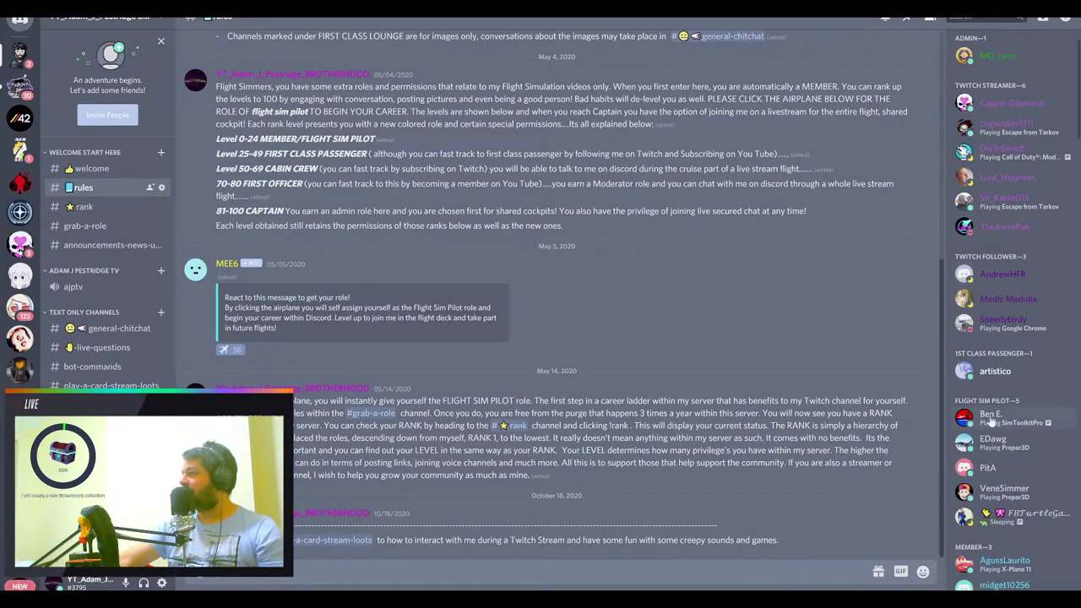
{"action": "scroll", "coordinate": [992, 419], "scroll_direction": "down", "scroll_amount": 3}
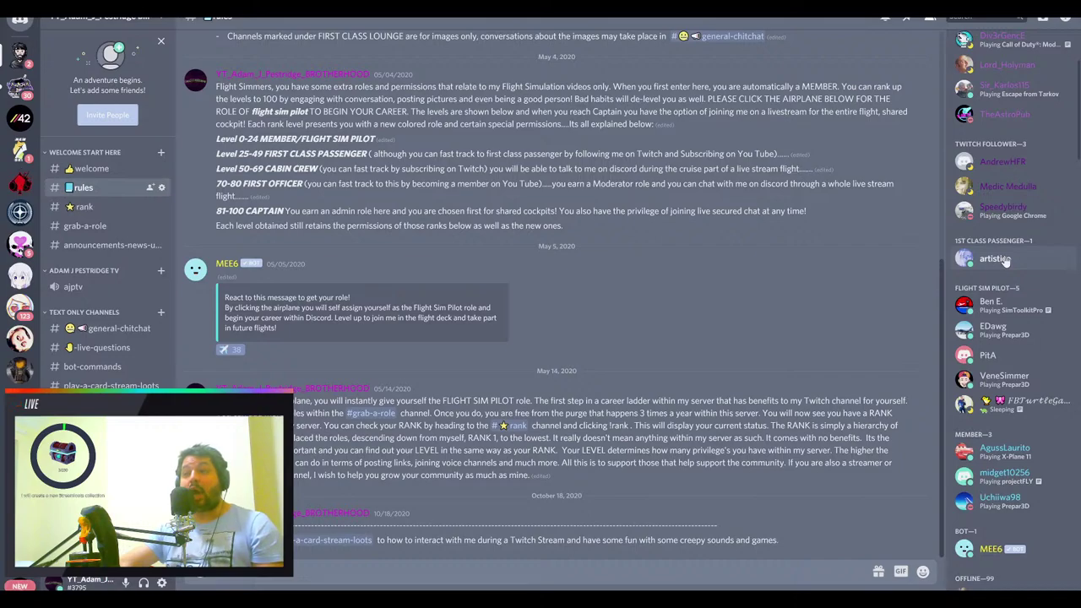
Collapse and expand the channel category above ajptv, join the ajptv voice channel, view its call screen, and reread the rules channel
{"action": "left_click", "coordinate": [78, 271]}
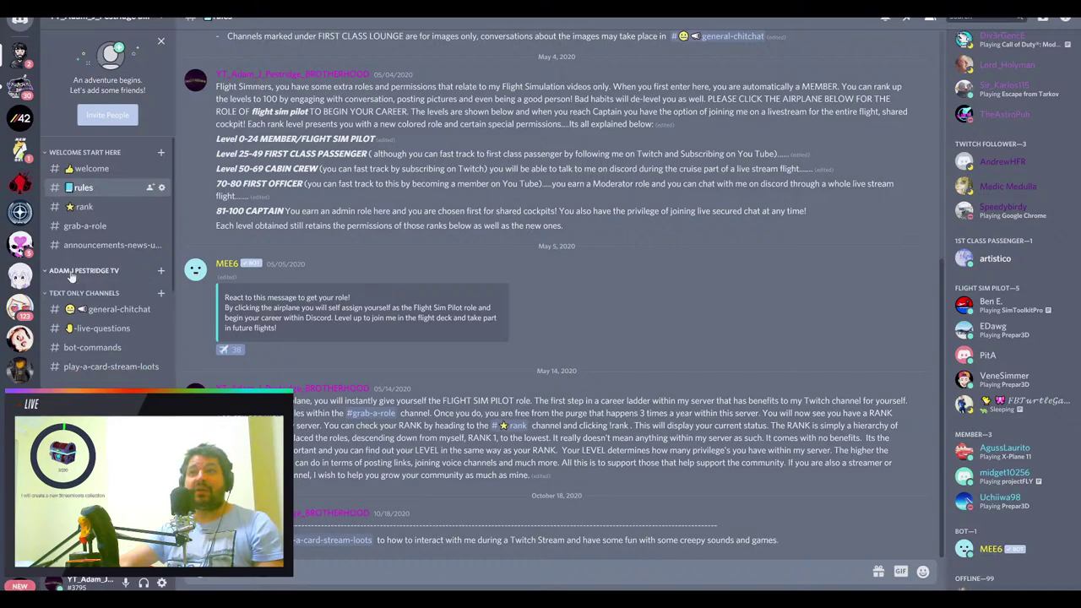
{"action": "left_click", "coordinate": [76, 273]}
{"action": "left_click", "coordinate": [75, 273]}
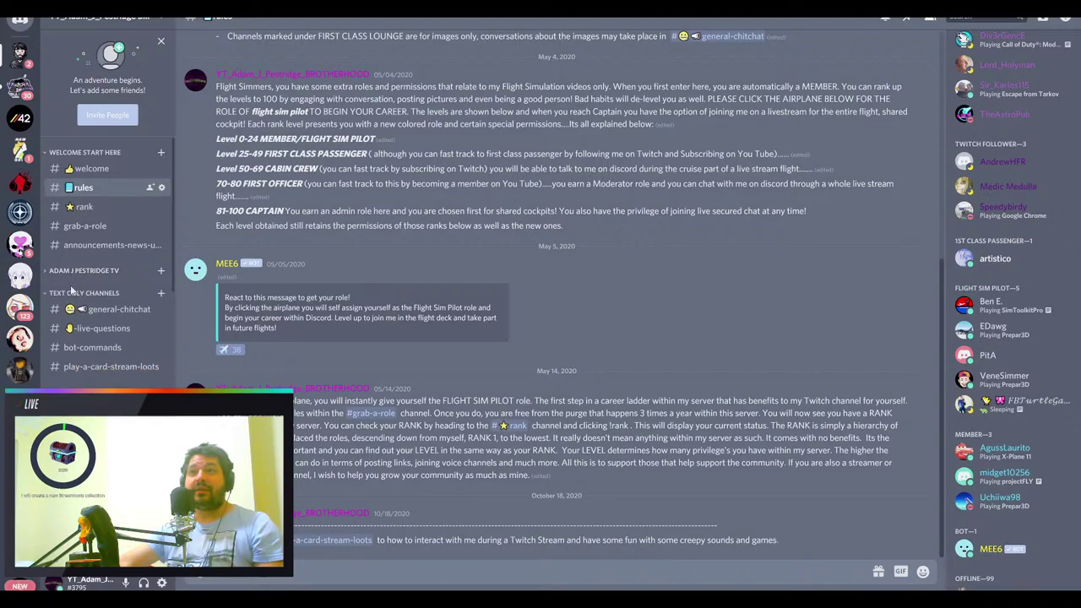
{"action": "left_click", "coordinate": [75, 274]}
{"action": "left_click", "coordinate": [74, 288]}
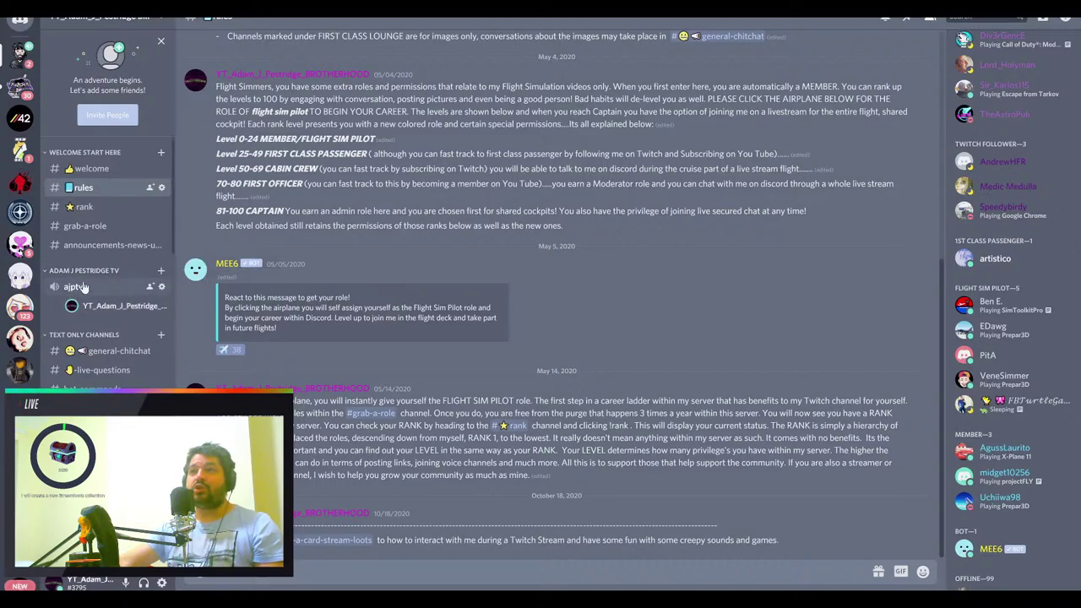
{"action": "left_click", "coordinate": [81, 287]}
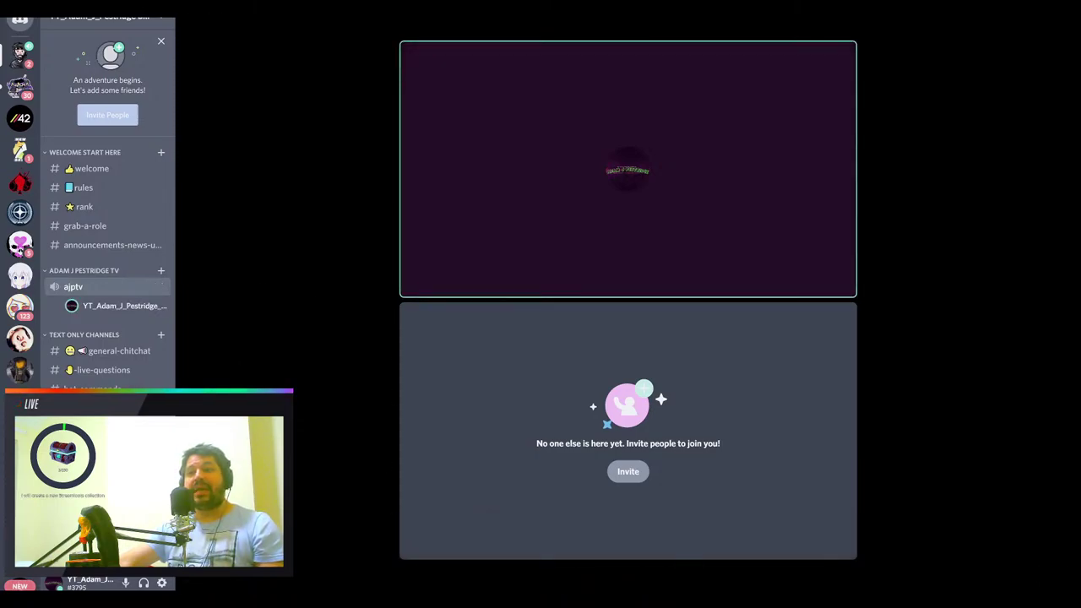
{"action": "left_click", "coordinate": [83, 187]}
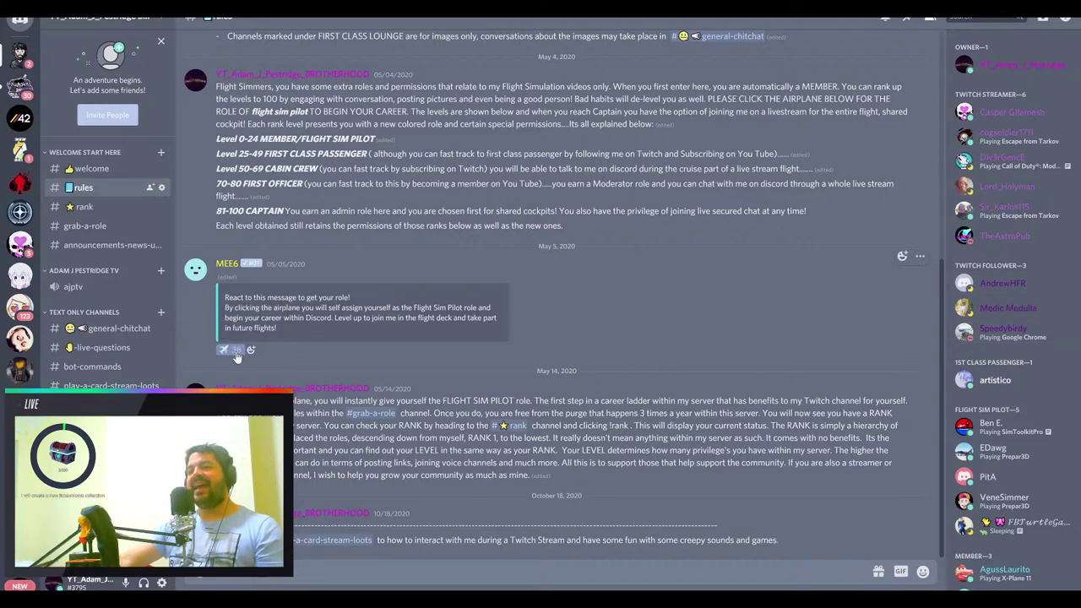
{"action": "scroll", "coordinate": [238, 363], "scroll_direction": "up", "scroll_amount": 3}
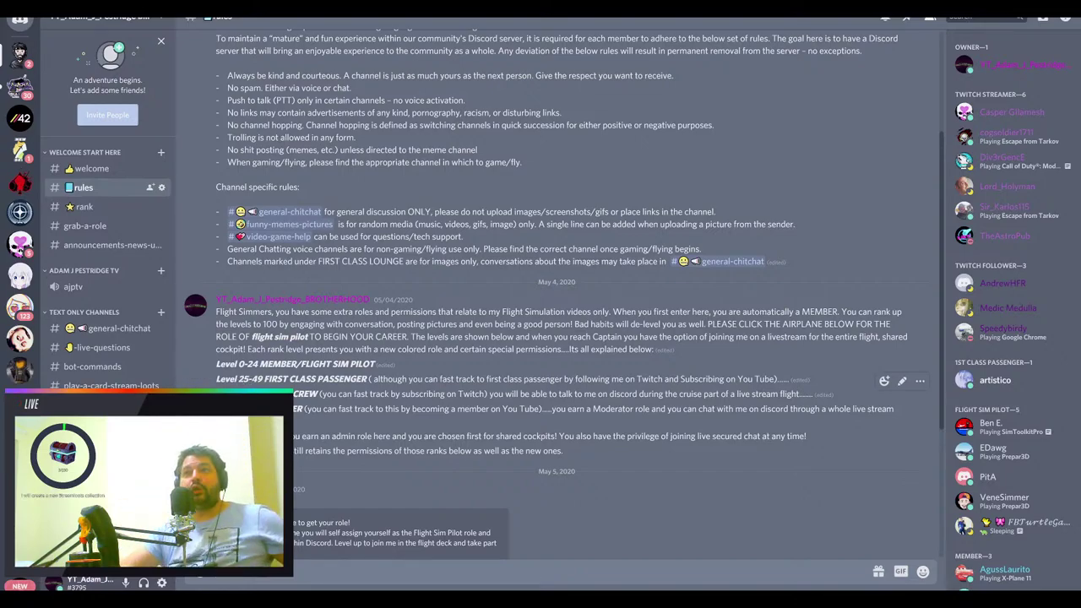
Request the current rank with !rank in the rank channel and review the rank cards posted there
{"action": "left_click", "coordinate": [84, 206]}
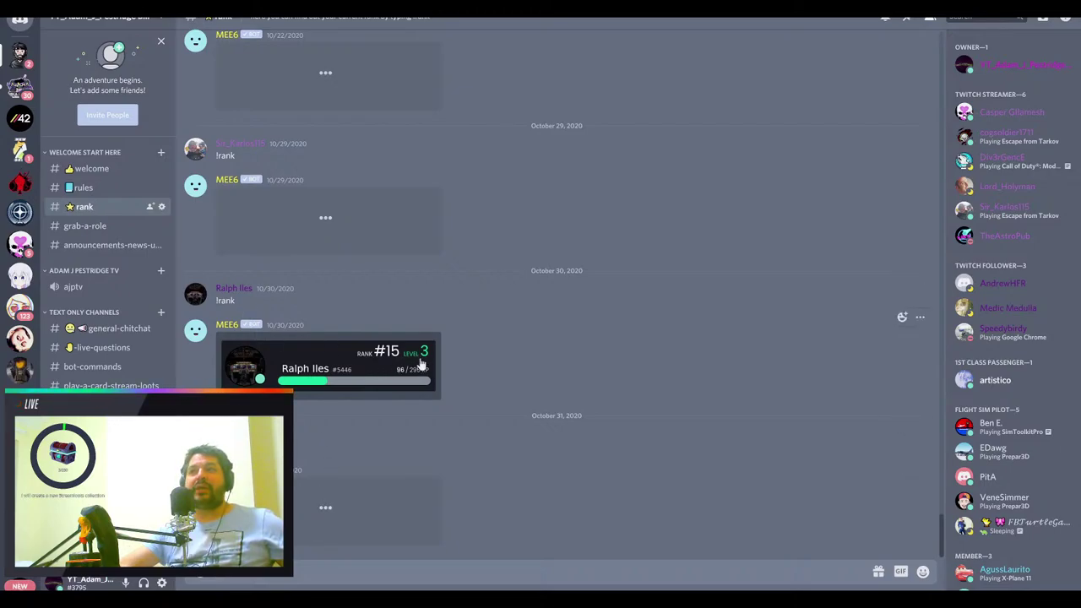
{"action": "scroll", "coordinate": [328, 429], "scroll_direction": "up", "scroll_amount": 3}
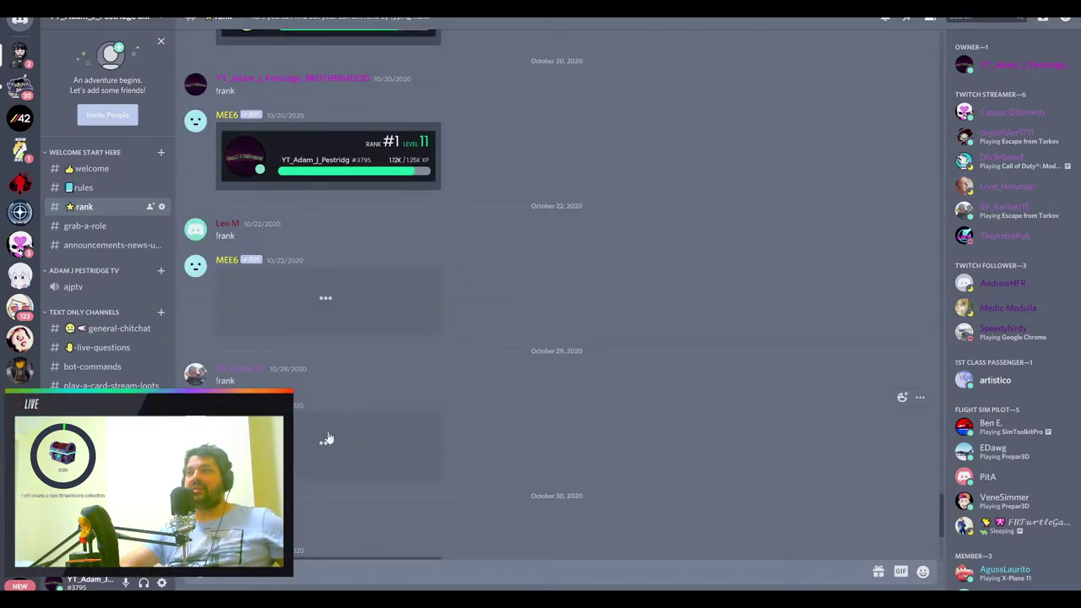
{"action": "scroll", "coordinate": [377, 471], "scroll_direction": "down", "scroll_amount": 3}
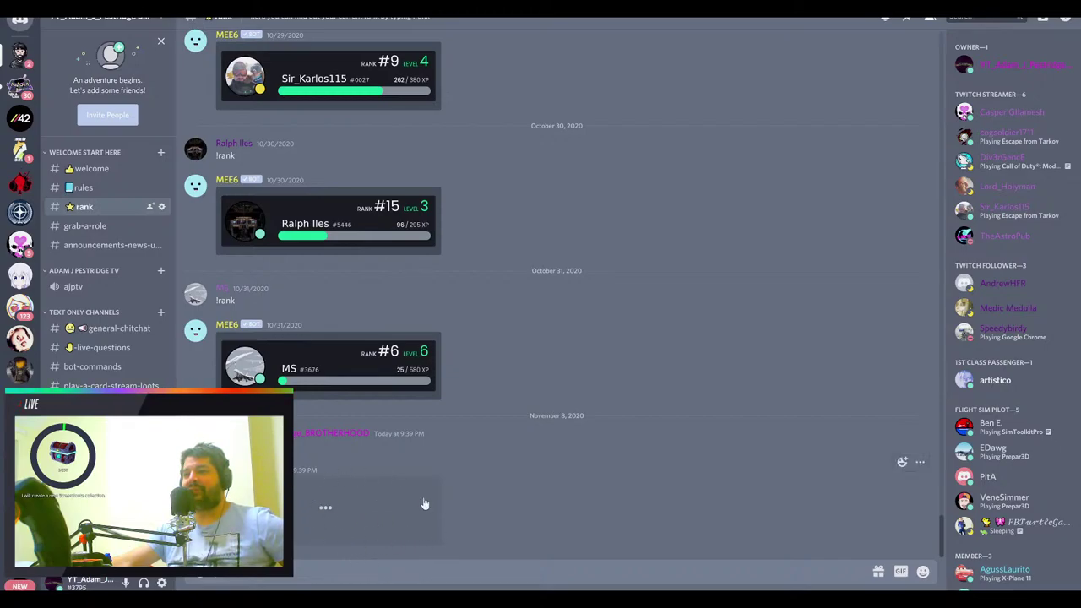
{"action": "scroll", "coordinate": [446, 348], "scroll_direction": "up", "scroll_amount": 3}
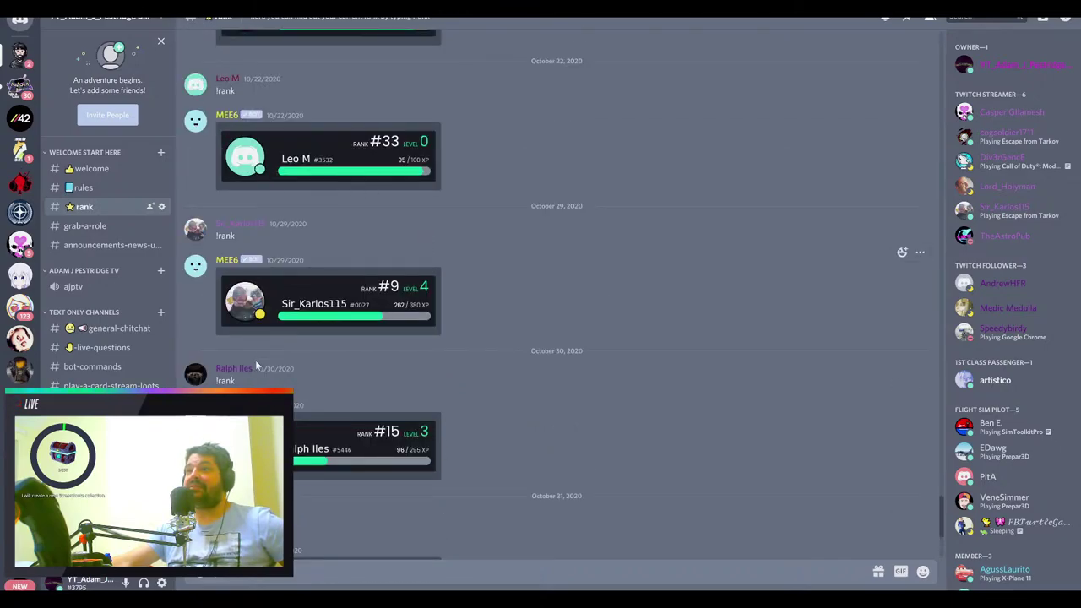
{"action": "scroll", "coordinate": [255, 360], "scroll_direction": "up", "scroll_amount": 3}
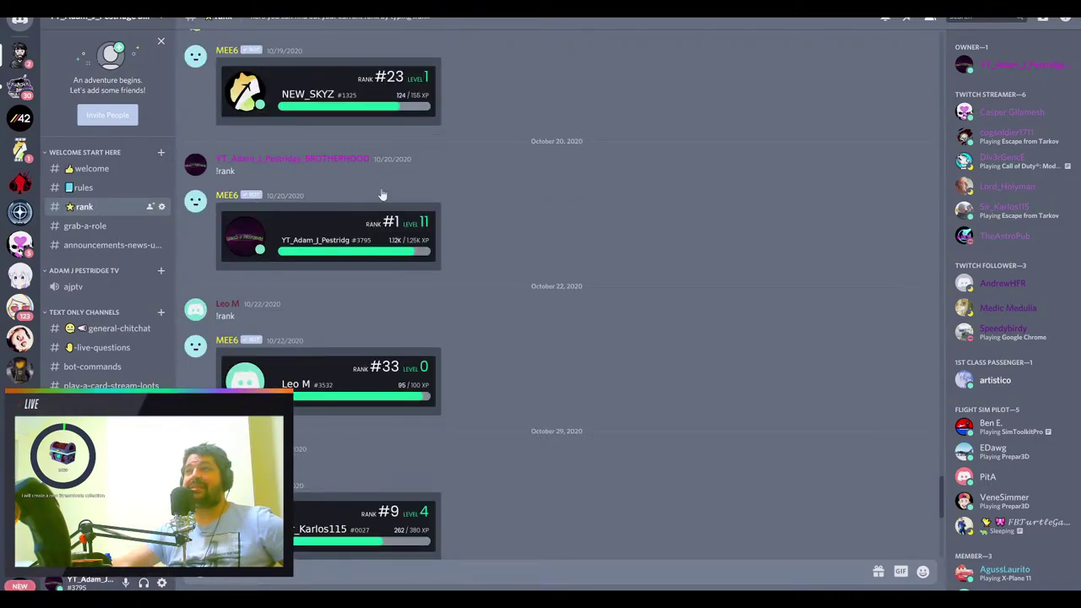
{"action": "scroll", "coordinate": [383, 198], "scroll_direction": "down", "scroll_amount": 6}
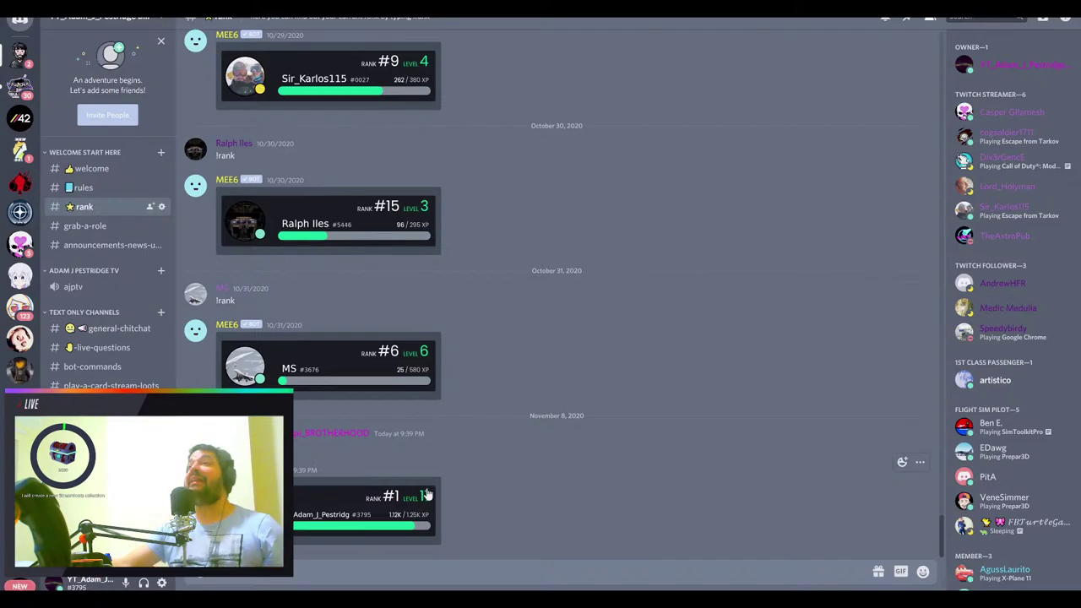
Reopen the rules channel, highlight the 50-69 CABIN CREW rank while reading it, and look through the server's channel list
{"action": "left_click", "coordinate": [87, 193]}
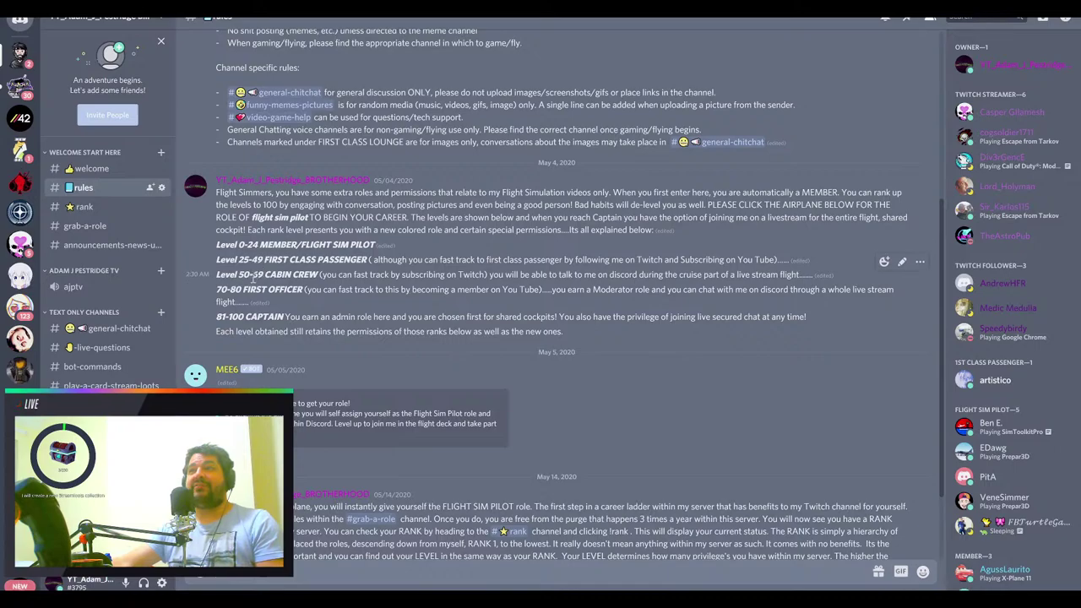
{"action": "left_click_drag", "start_coordinate": [239, 275], "coordinate": [321, 270]}
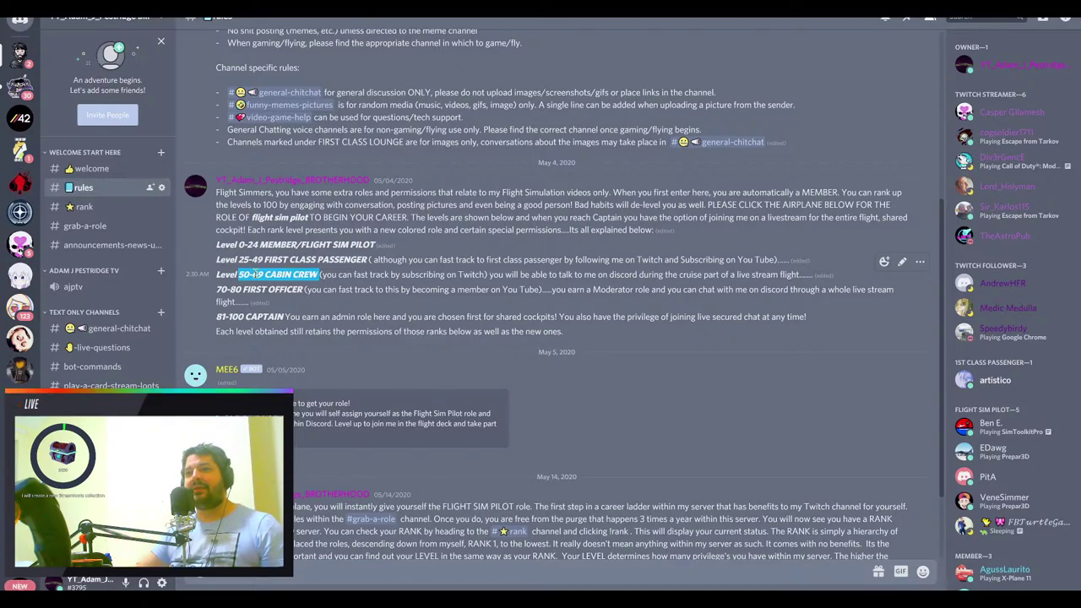
{"action": "scroll", "coordinate": [105, 254], "scroll_direction": "down", "scroll_amount": 4}
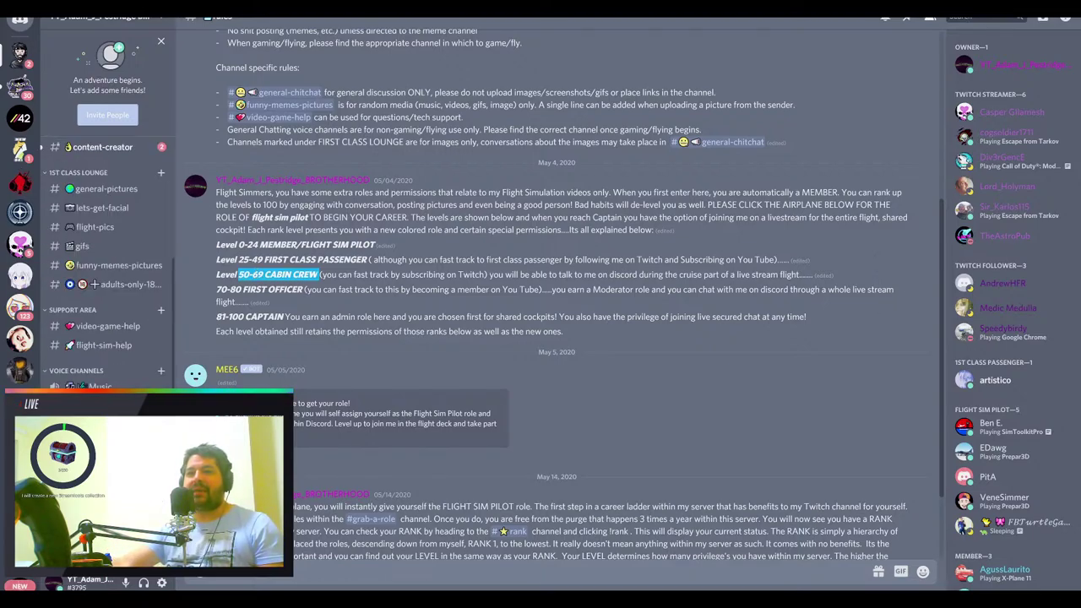
{"action": "scroll", "coordinate": [106, 253], "scroll_direction": "down", "scroll_amount": 5}
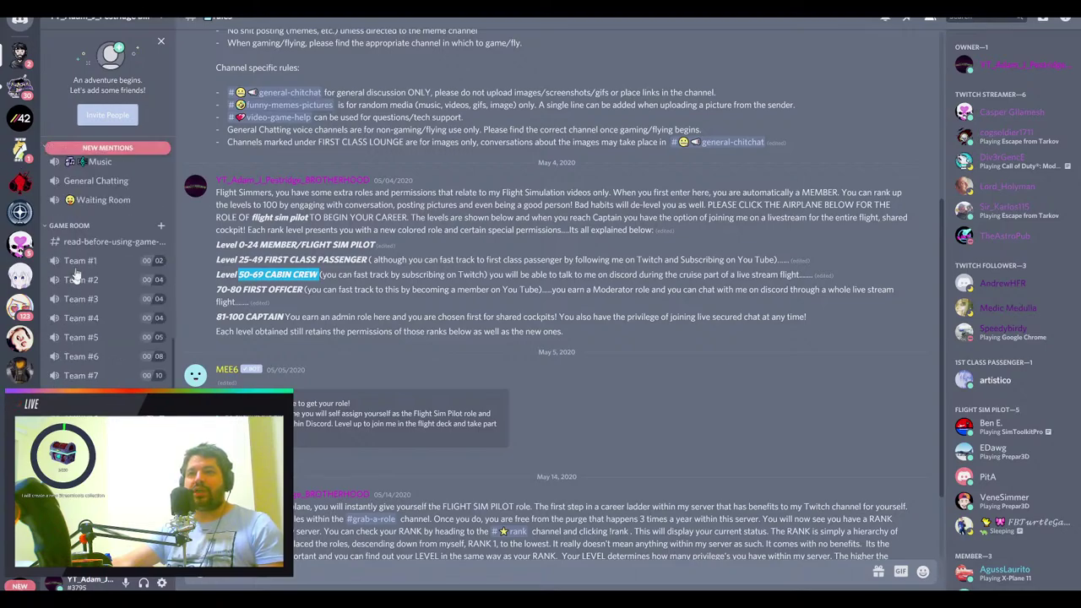
{"action": "scroll", "coordinate": [105, 253], "scroll_direction": "up", "scroll_amount": 10}
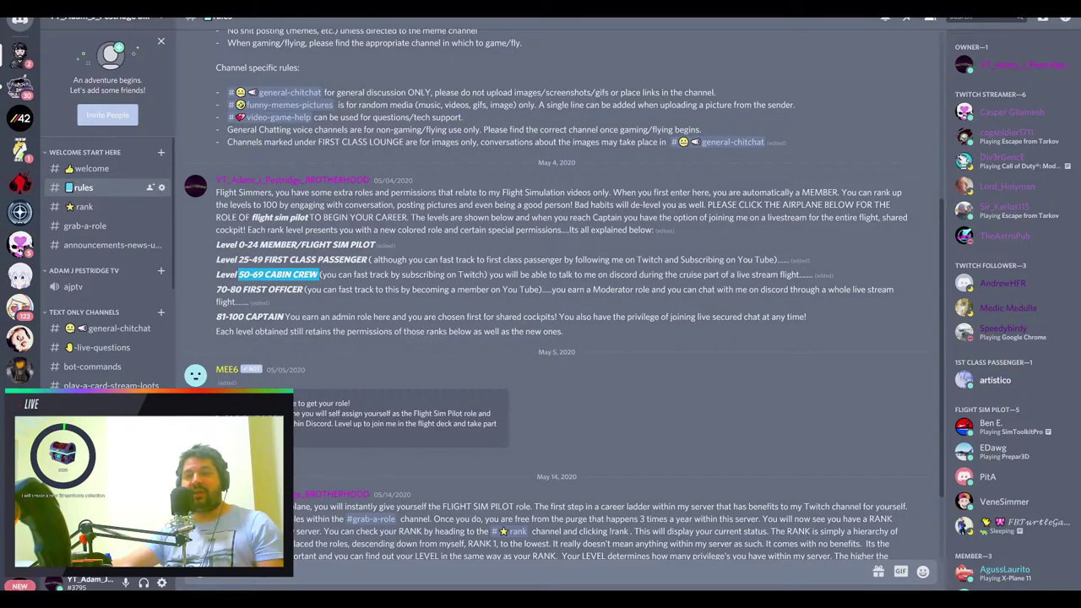
{"action": "left_click", "coordinate": [267, 275]}
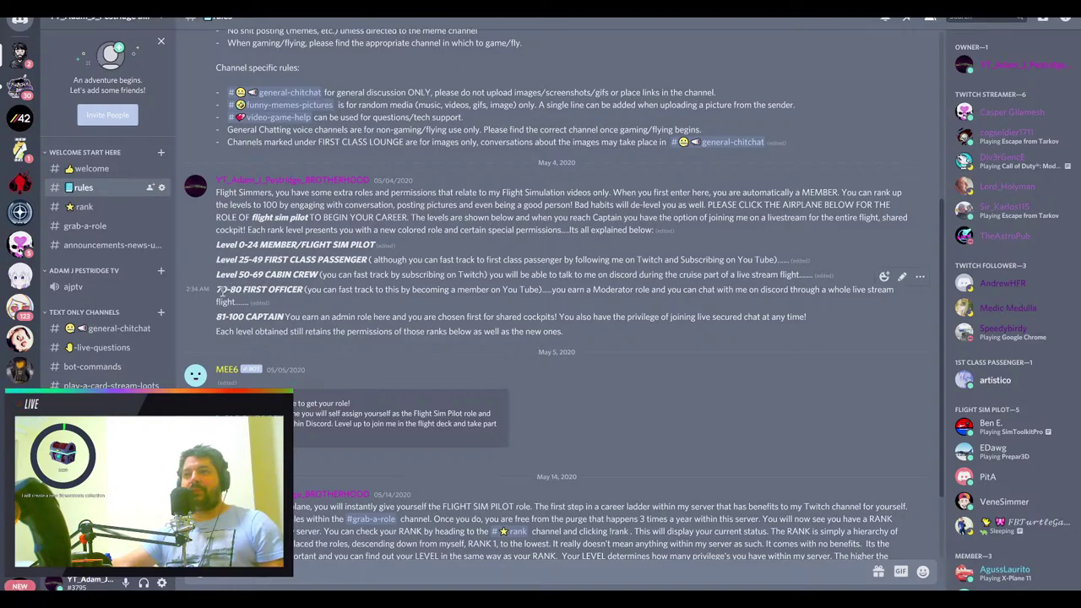
Read the 70-80 FIRST OFFICER and 81-100 CAPTAIN rank descriptions in the rules, highlighting each rank title
{"action": "left_click_drag", "start_coordinate": [218, 290], "coordinate": [300, 288]}
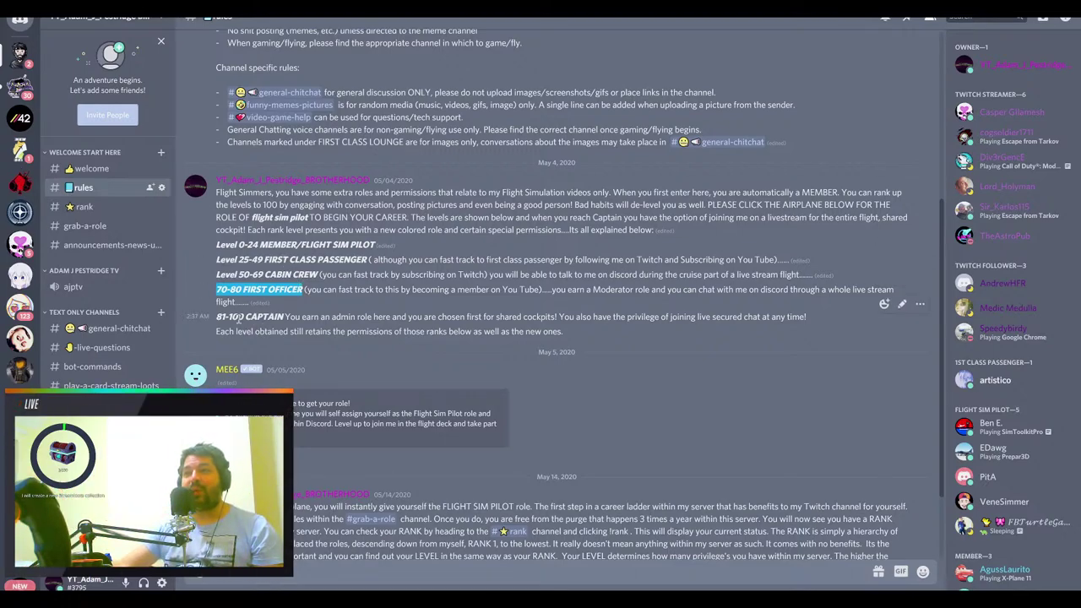
{"action": "left_click_drag", "start_coordinate": [217, 317], "coordinate": [295, 314]}
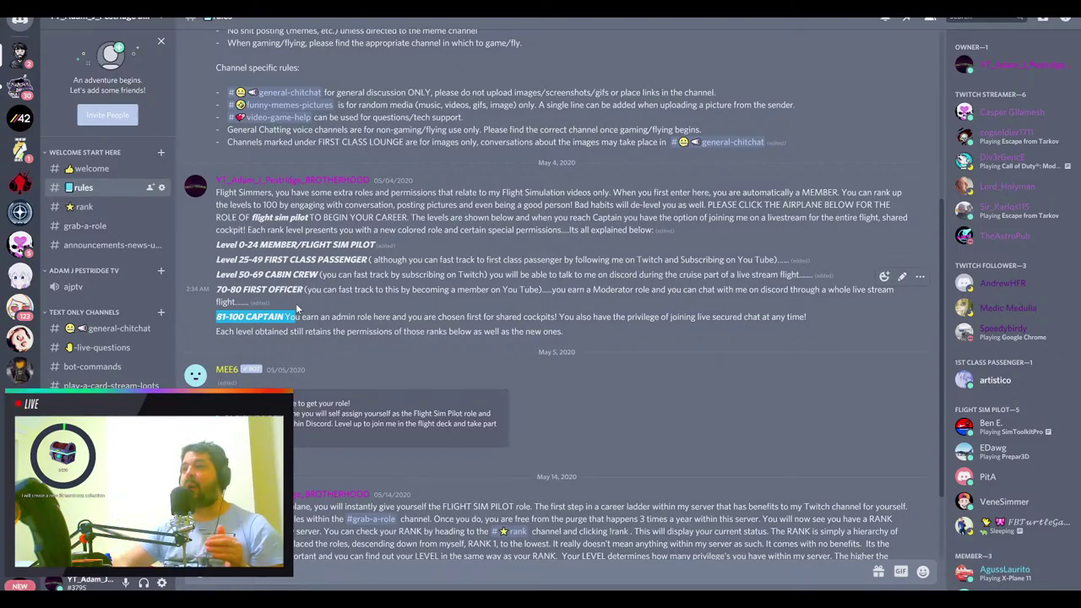
{"action": "left_click", "coordinate": [269, 319]}
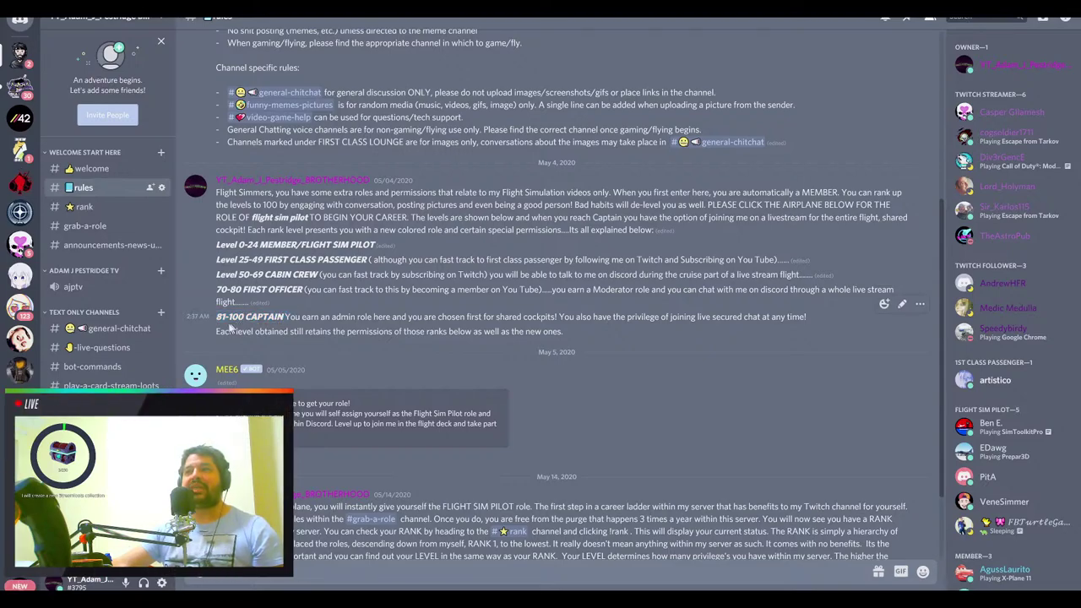
{"action": "left_click_drag", "start_coordinate": [218, 318], "coordinate": [287, 318]}
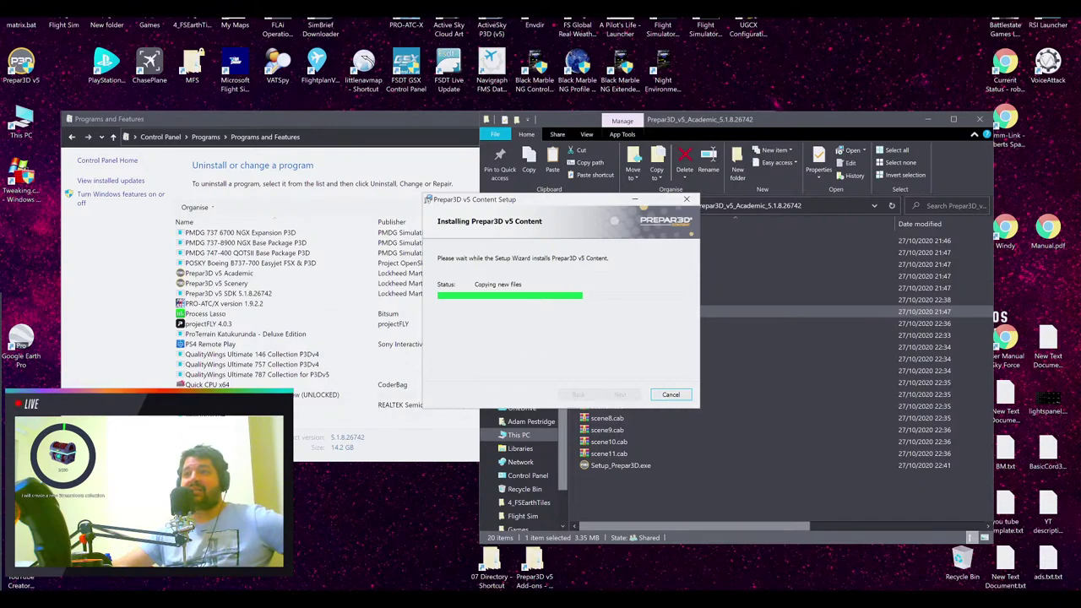
Return to the desktop, reposition the Programs and Features window around the Prepar3D v5 Content installer, and finish its setup wizard
{"action": "left_click", "coordinate": [203, 122]}
{"action": "left_click_drag", "start_coordinate": [171, 96], "coordinate": [159, 49]}
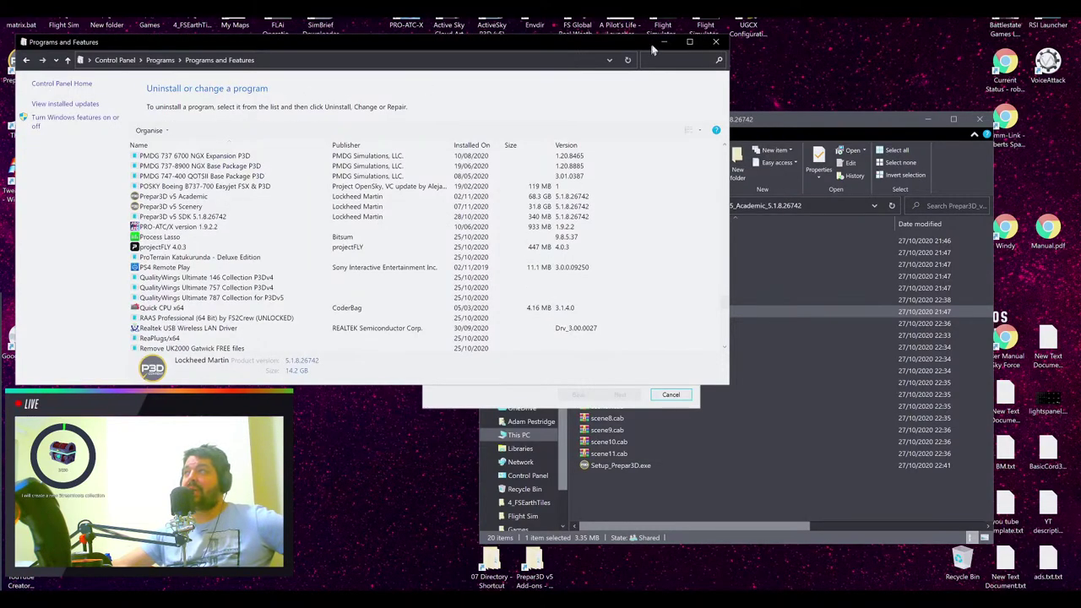
{"action": "left_click_drag", "start_coordinate": [489, 49], "coordinate": [530, 218]}
{"action": "left_click", "coordinate": [534, 210]}
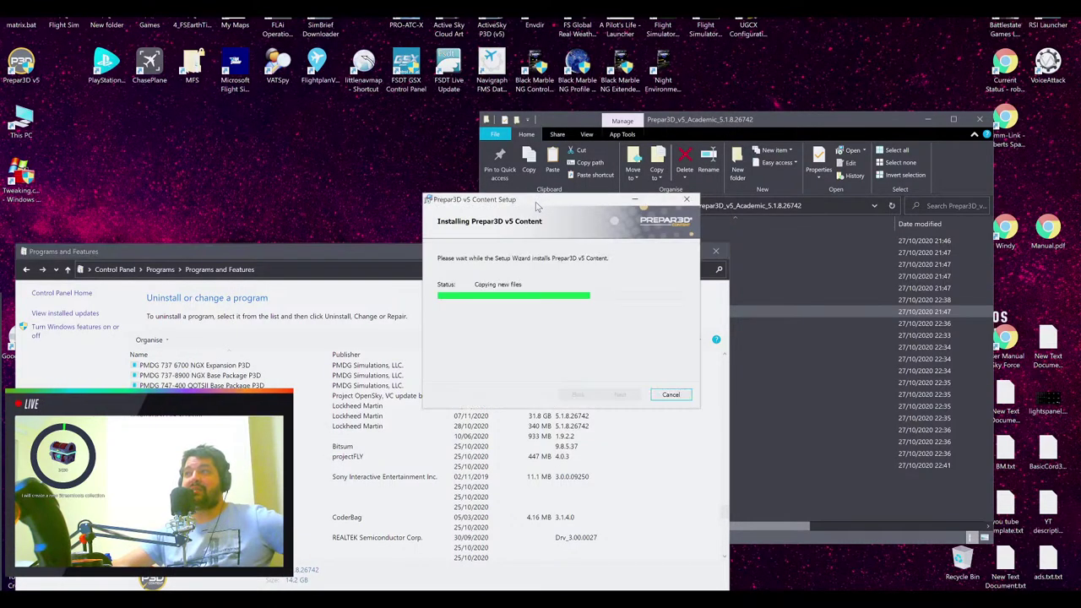
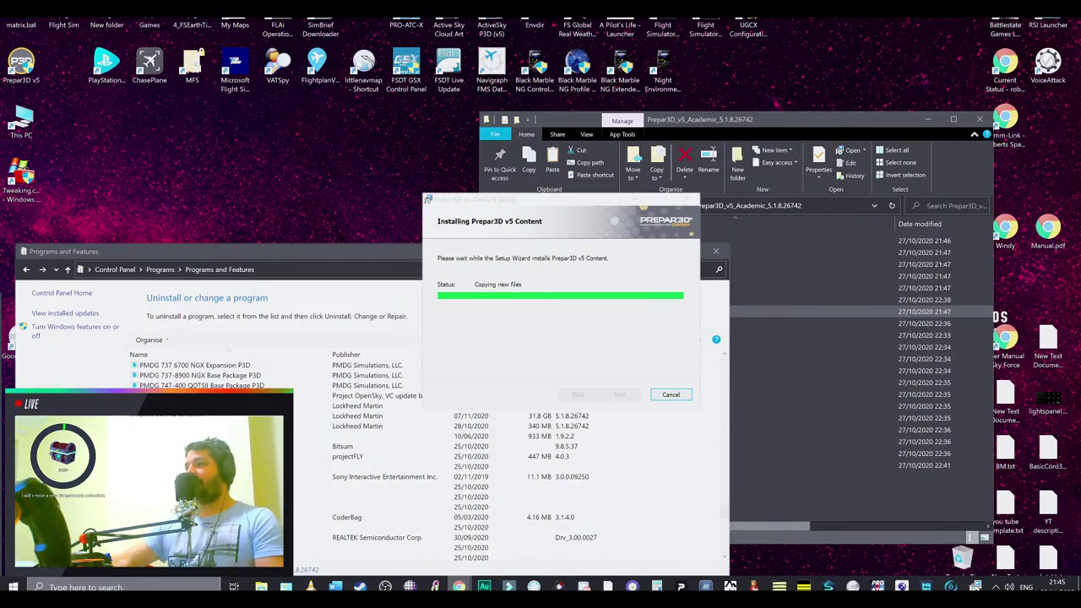
{"action": "left_click", "coordinate": [497, 365]}
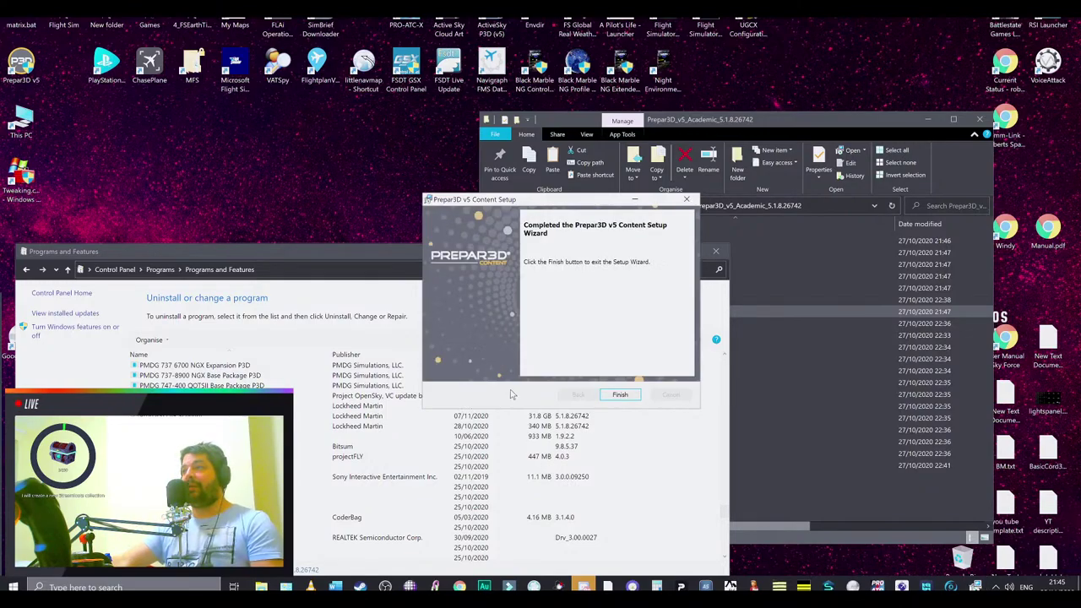
{"action": "left_click", "coordinate": [620, 396]}
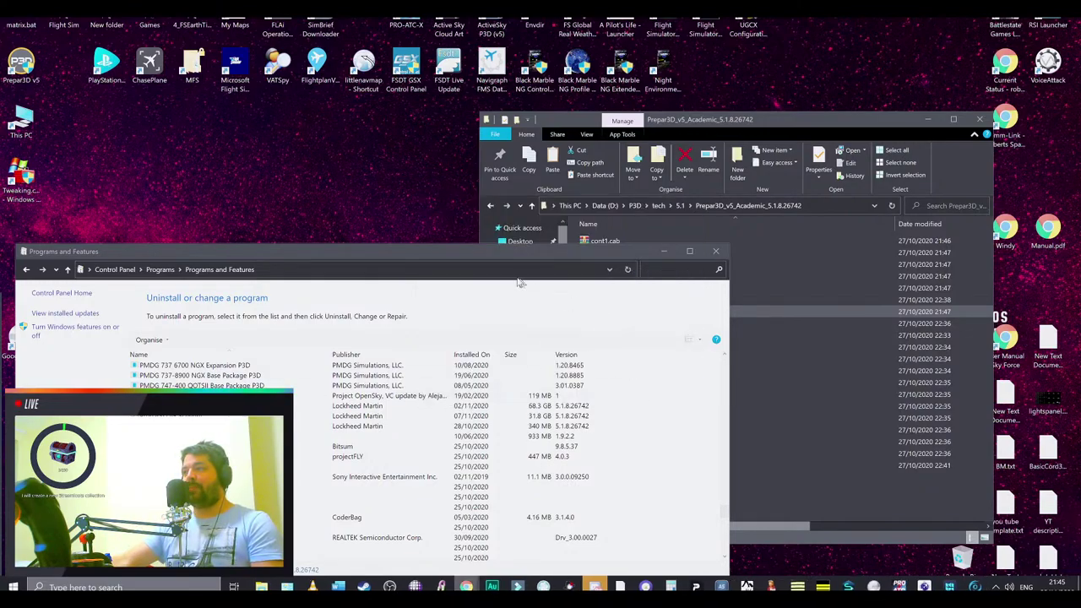
{"action": "left_click", "coordinate": [497, 257]}
{"action": "left_click_drag", "start_coordinate": [497, 257], "coordinate": [483, 242]}
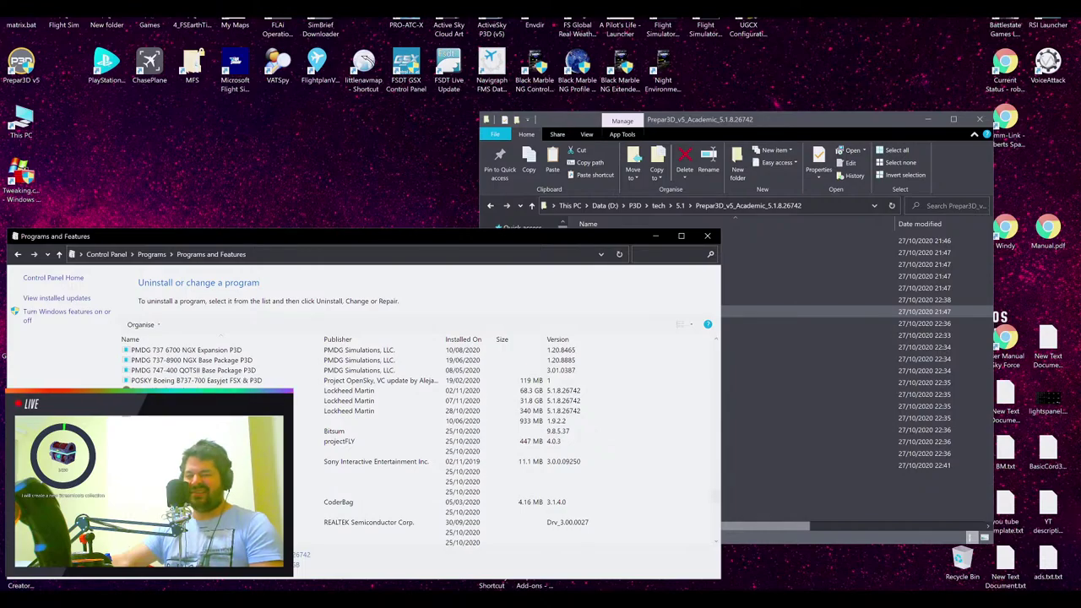
Launch Install_Content.msi again from the Prepar3D_v5_Academic_5.1.8.26742 folder and complete its setup wizard
{"action": "mouse_move", "coordinate": [595, 605]}
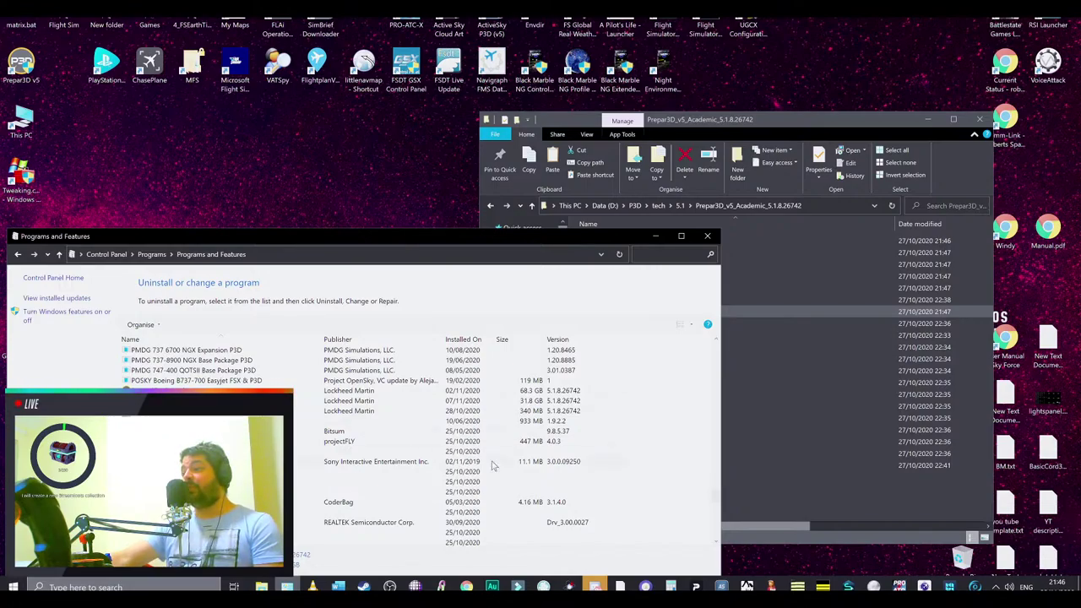
{"action": "left_click", "coordinate": [595, 585]}
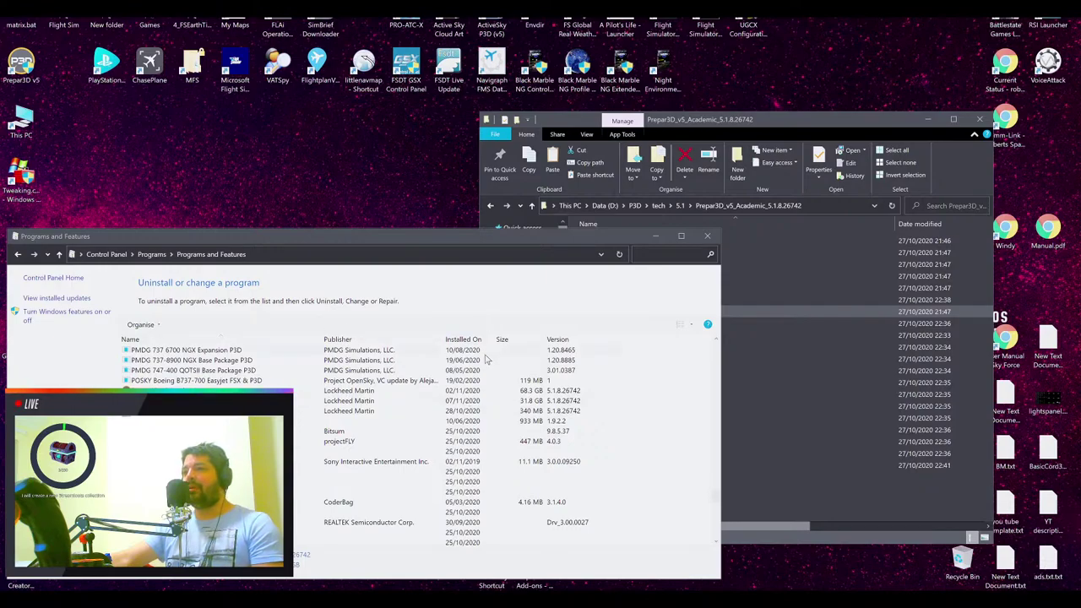
{"action": "left_click", "coordinate": [768, 127]}
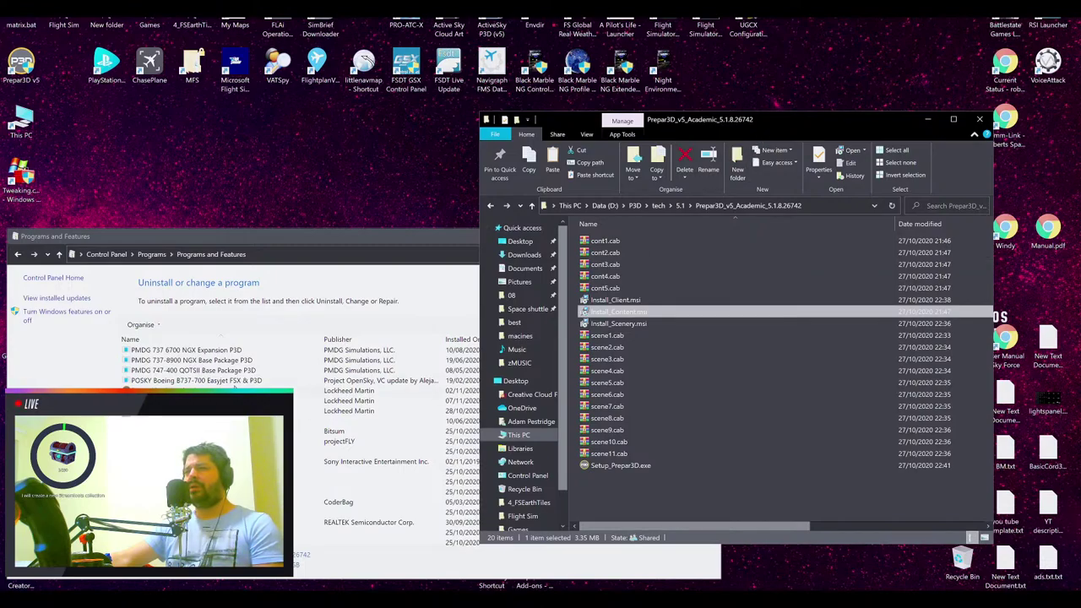
{"action": "double_click", "coordinate": [601, 312]}
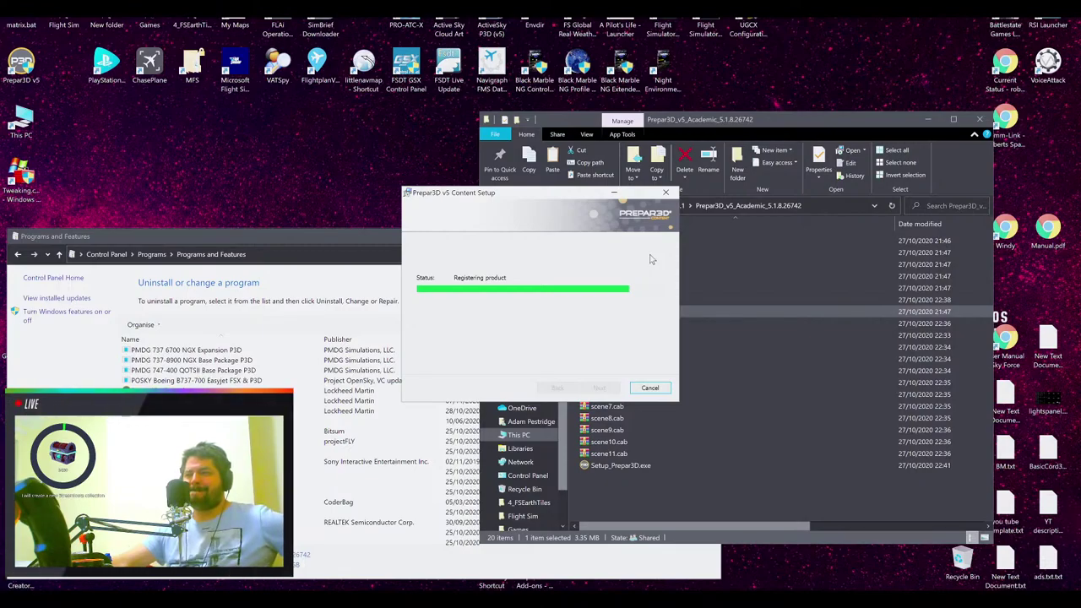
{"action": "left_click_drag", "start_coordinate": [537, 197], "coordinate": [488, 199]}
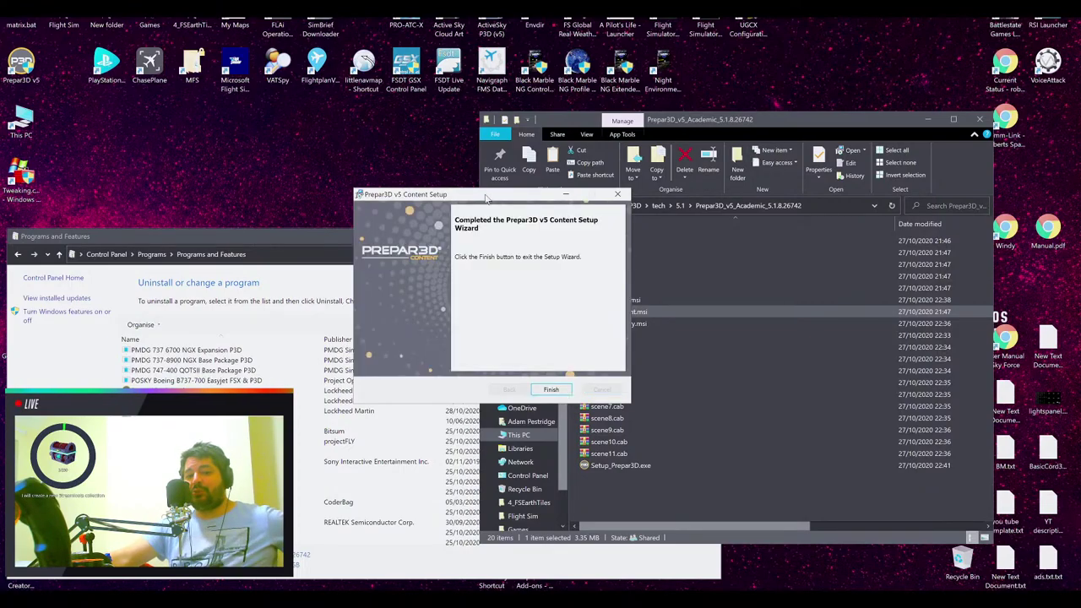
{"action": "left_click", "coordinate": [551, 389]}
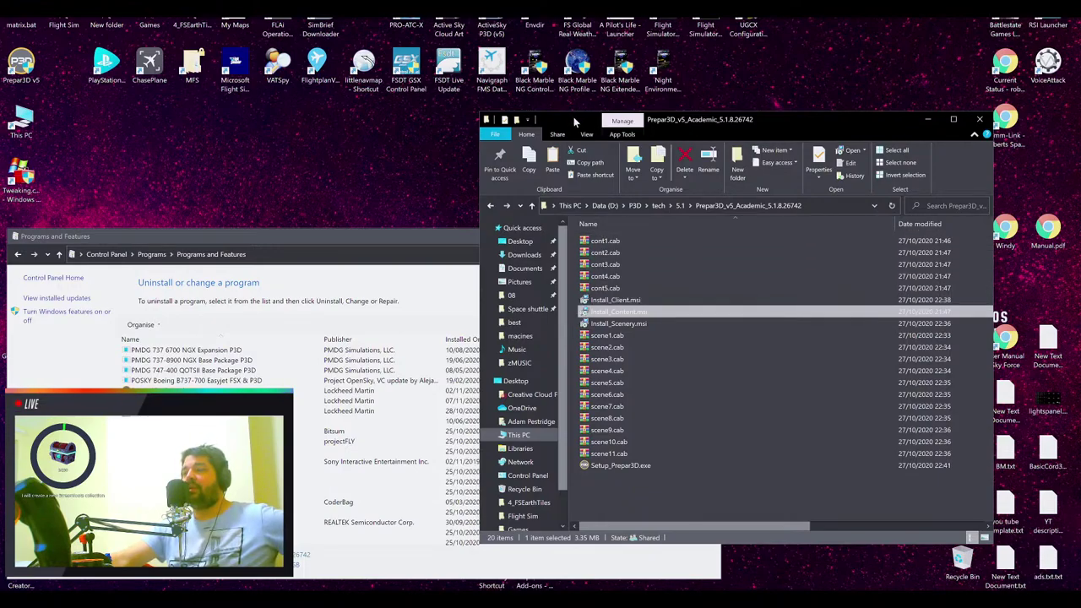
Move the installer folder window aside and start a repair of Prepar3D v5 Scenery from Programs and Features
{"action": "left_click_drag", "start_coordinate": [575, 123], "coordinate": [493, 115]}
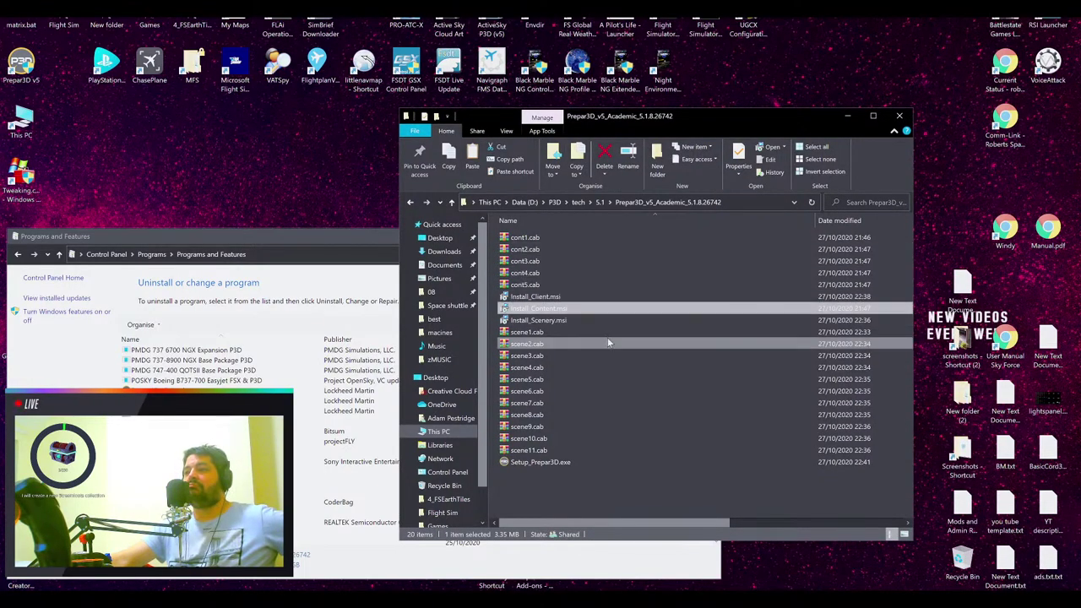
{"action": "left_click", "coordinate": [375, 237]}
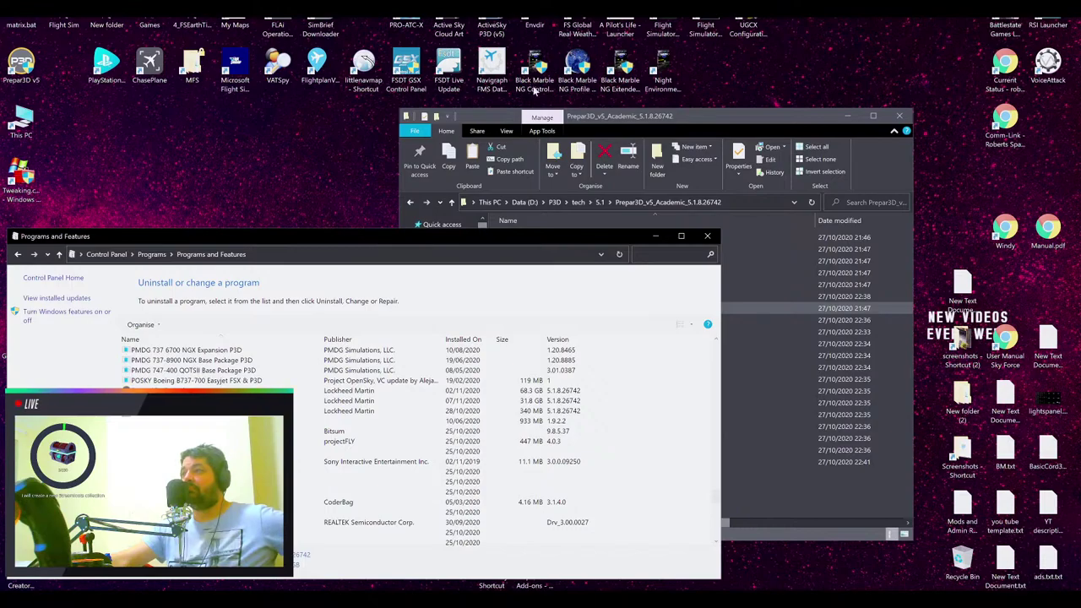
{"action": "left_click", "coordinate": [484, 110]}
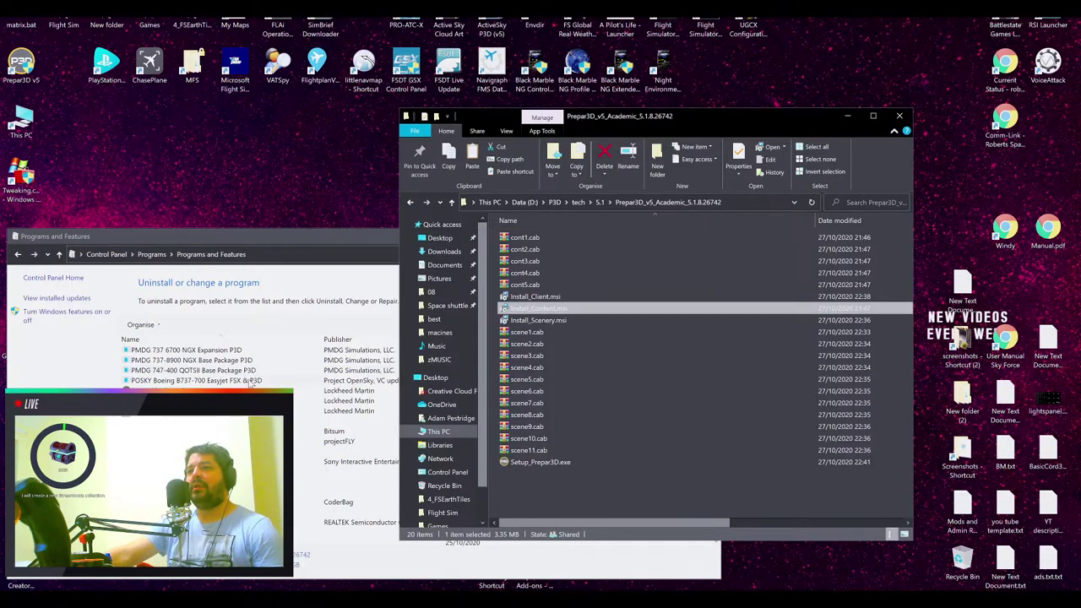
{"action": "left_click", "coordinate": [244, 281]}
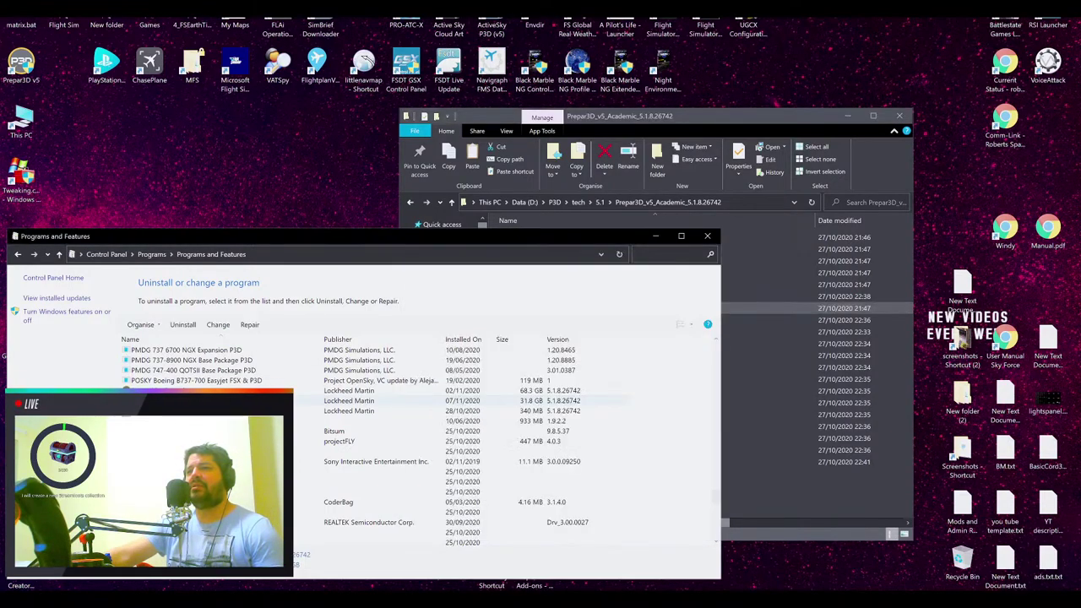
{"action": "left_click", "coordinate": [249, 328]}
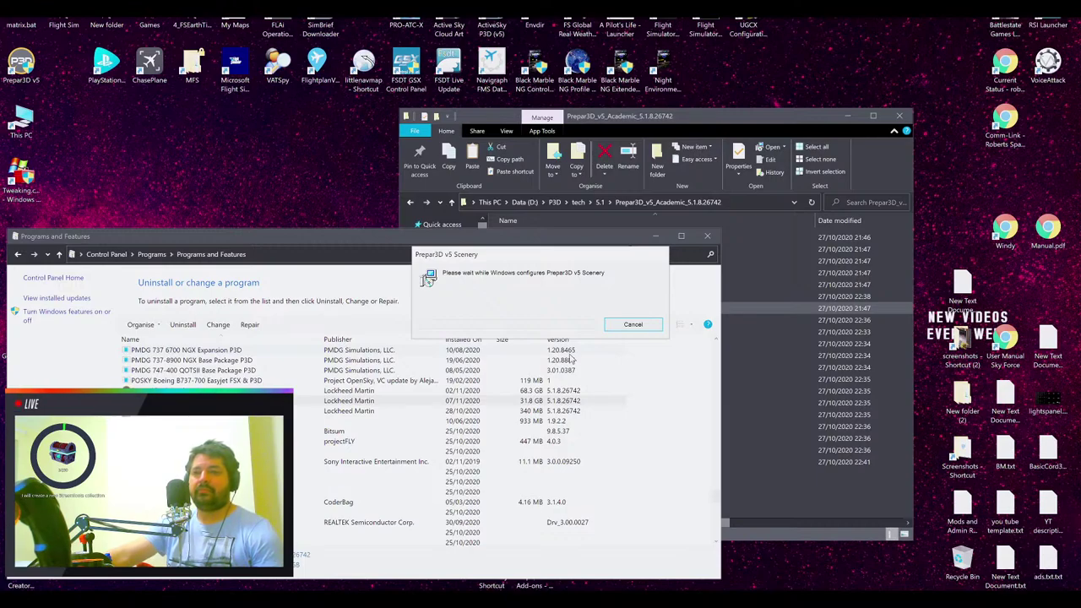
Reload the installed programs list by reopening Programs and Features, check the Prepar3D entries, and close the window
{"action": "left_click", "coordinate": [152, 254]}
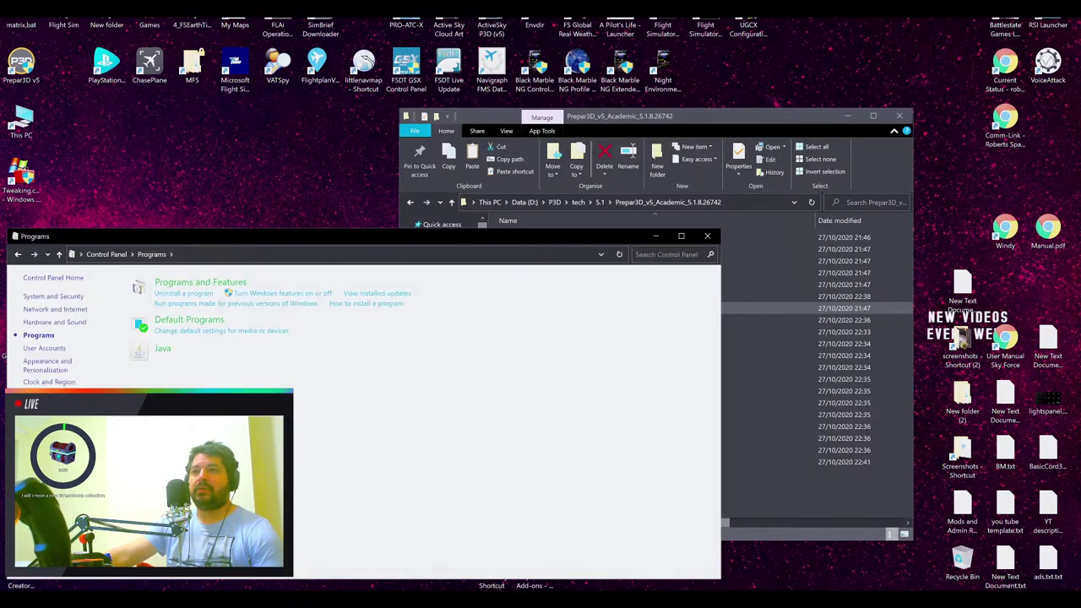
{"action": "left_click", "coordinate": [201, 282]}
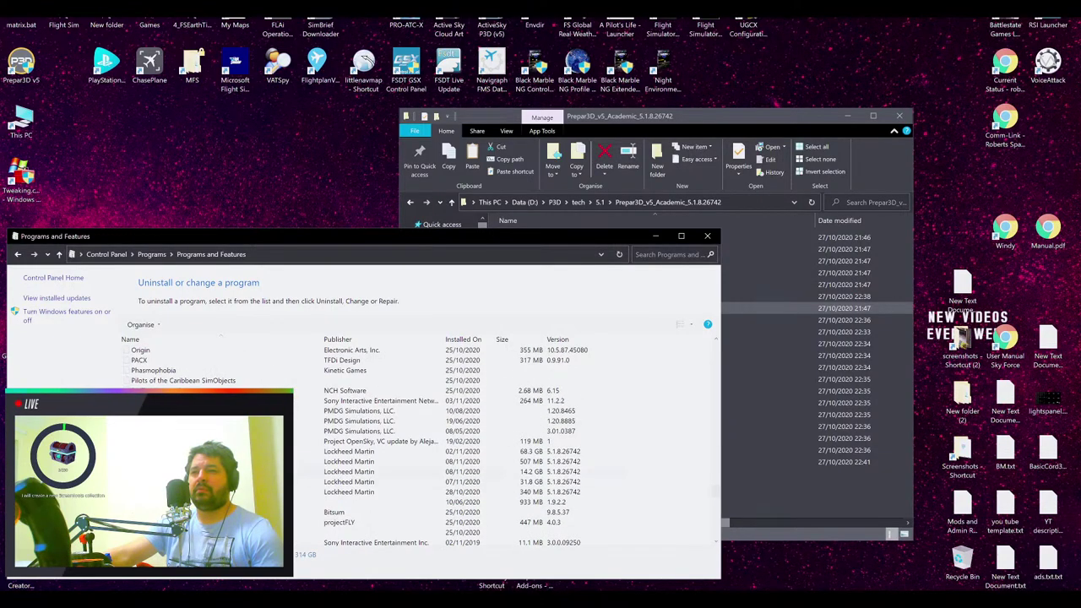
{"action": "left_click", "coordinate": [707, 236]}
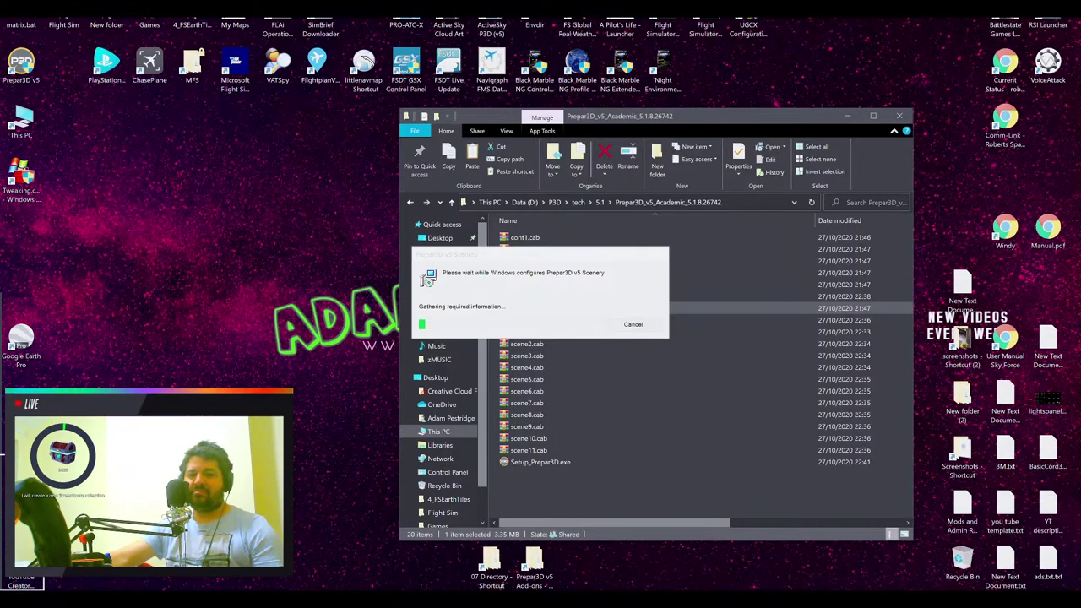
Switch to Discord to check the welcome channel and member list, and return to the Prepar3D_v5_Academic_5.1.8.26742 folder
{"action": "key", "text": "alt+Tab"}
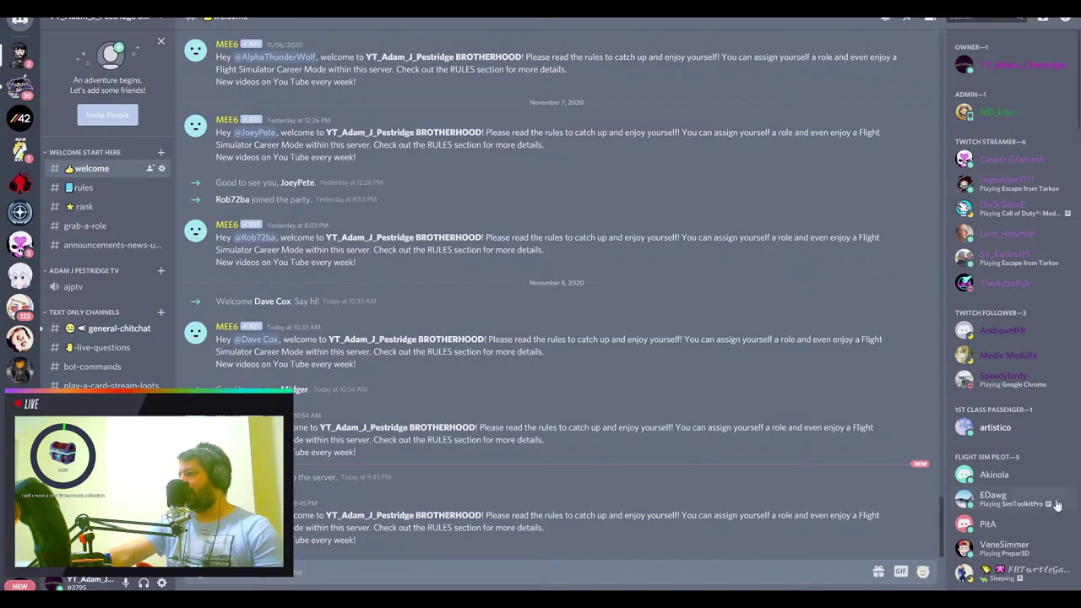
{"action": "scroll", "coordinate": [1047, 507], "scroll_direction": "down", "scroll_amount": 1}
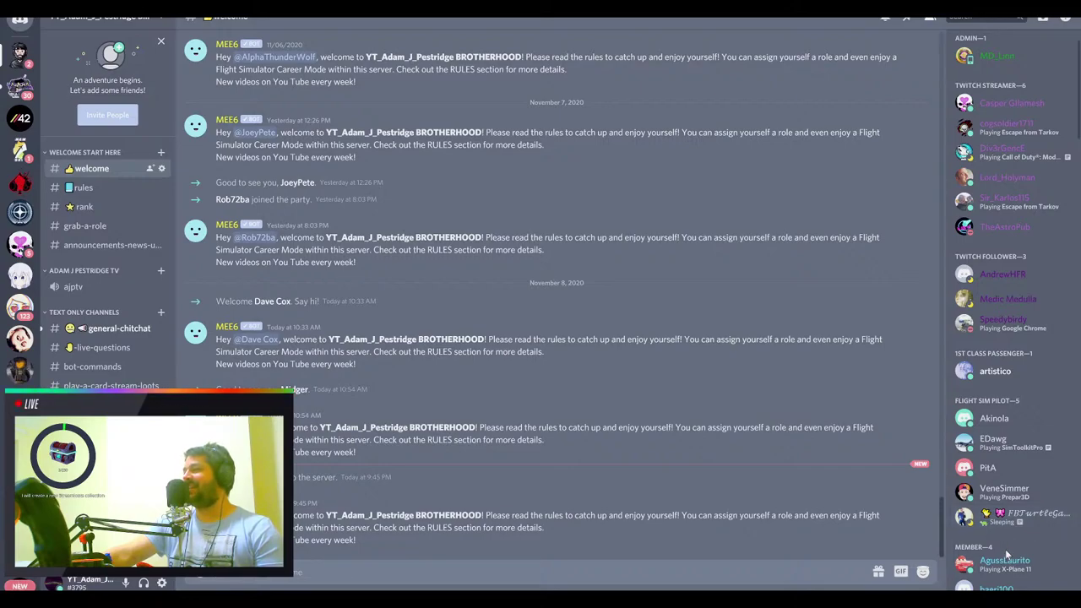
{"action": "scroll", "coordinate": [1007, 547], "scroll_direction": "up", "scroll_amount": 1}
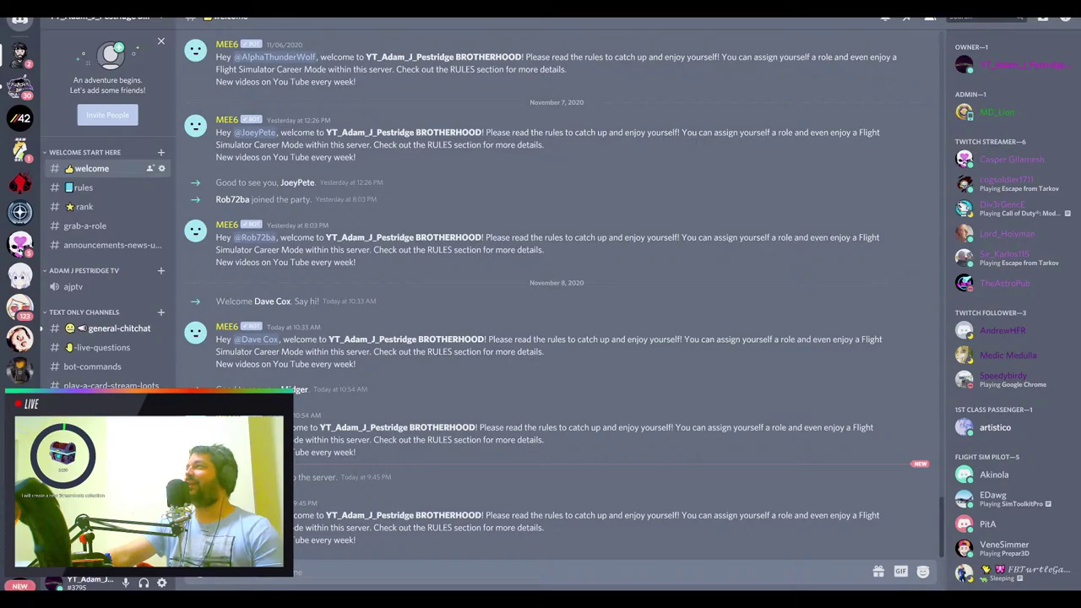
{"action": "key", "text": "alt+Tab"}
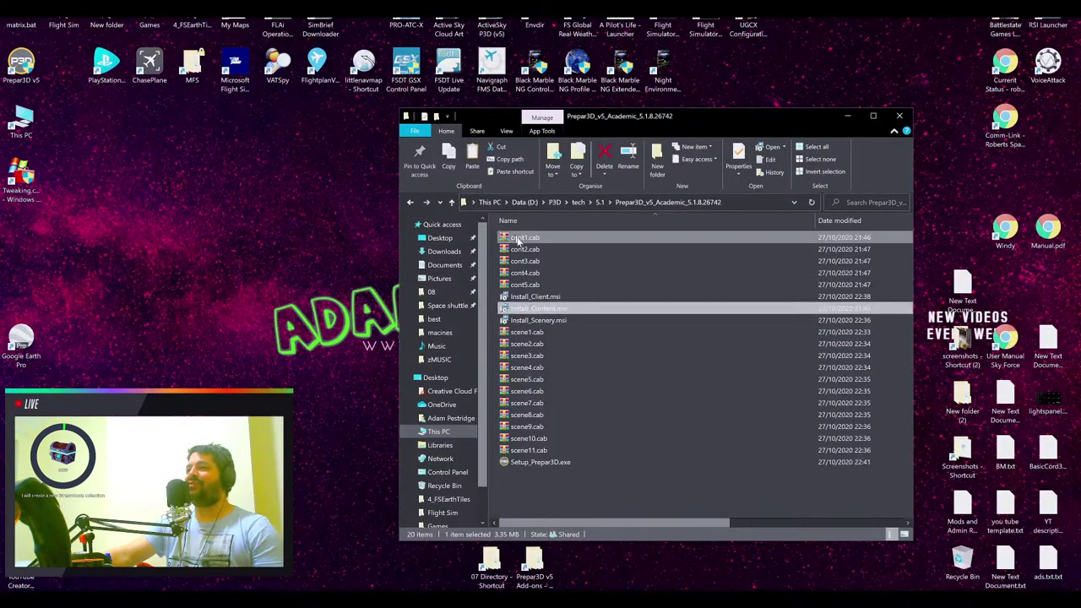
{"action": "left_click_drag", "start_coordinate": [731, 117], "coordinate": [680, 126]}
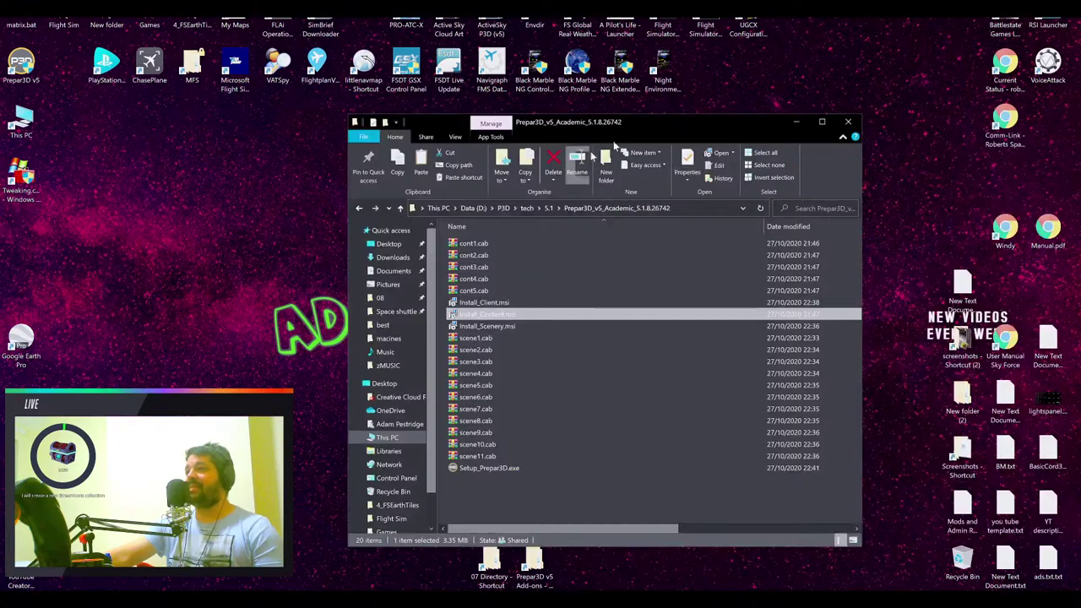
Close the Prepar3D_v5_Academic_5.1.8.26742 folder window
{"action": "left_click", "coordinate": [848, 122]}
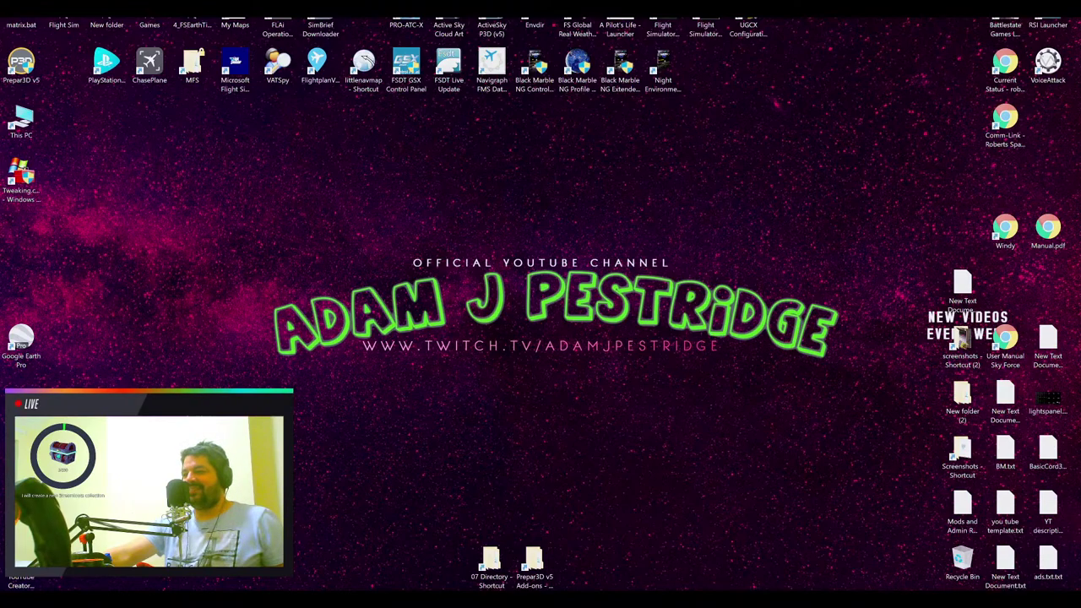
{"action": "left_click_drag", "start_coordinate": [149, 231], "coordinate": [705, 409]}
{"action": "left_click_drag", "start_coordinate": [191, 194], "coordinate": [463, 314]}
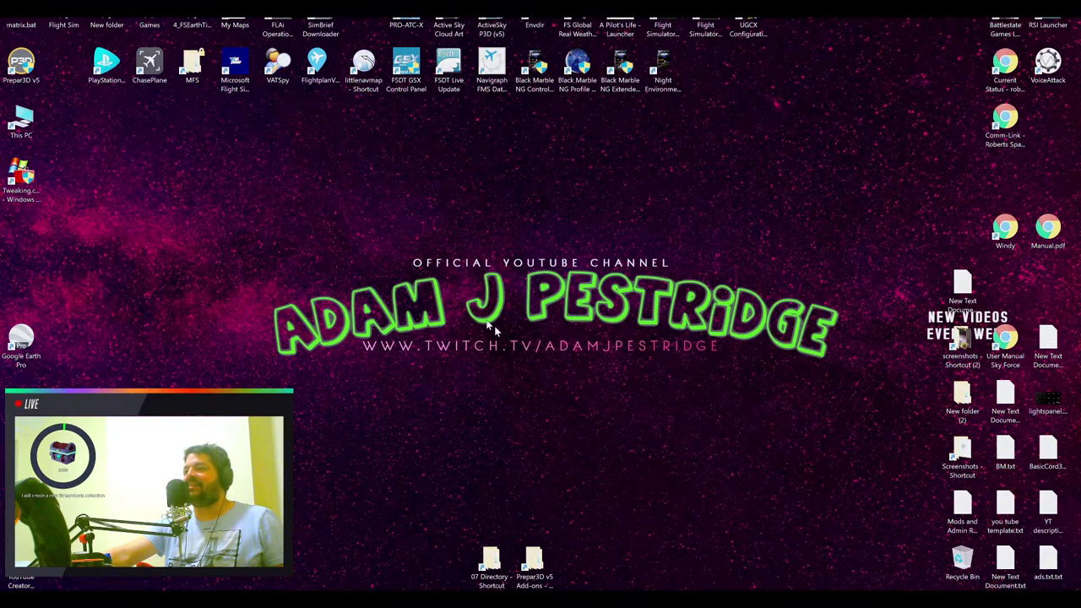
{"action": "left_click_drag", "start_coordinate": [255, 217], "coordinate": [439, 338]}
{"action": "left_click_drag", "start_coordinate": [387, 154], "coordinate": [694, 279]}
{"action": "left_click_drag", "start_coordinate": [652, 199], "coordinate": [380, 389]}
{"action": "left_click_drag", "start_coordinate": [192, 175], "coordinate": [475, 389]}
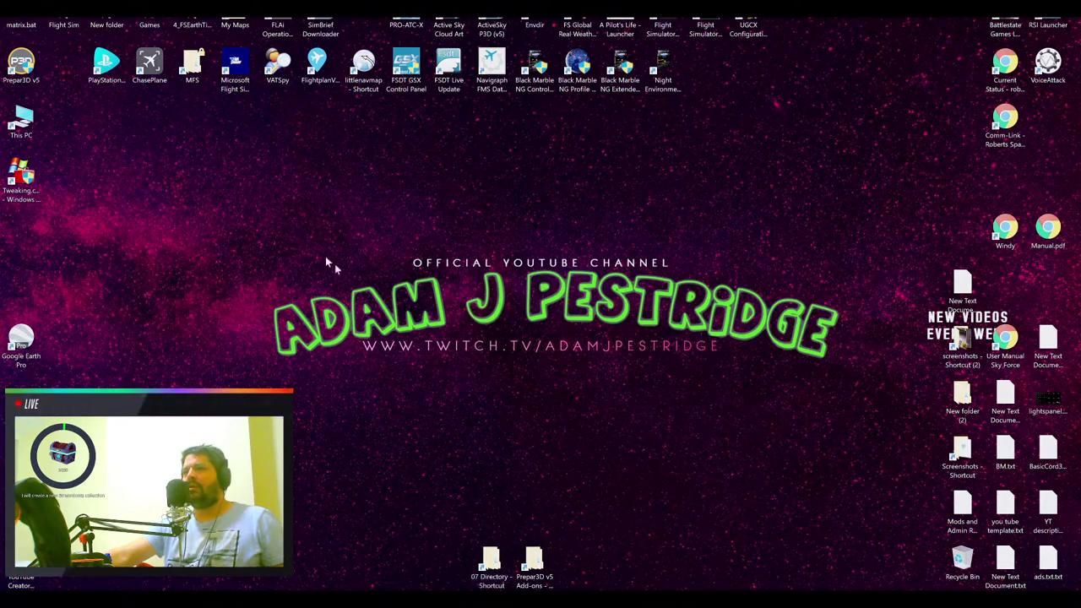
{"action": "left_click_drag", "start_coordinate": [257, 176], "coordinate": [245, 372]}
{"action": "left_click_drag", "start_coordinate": [262, 155], "coordinate": [617, 465]}
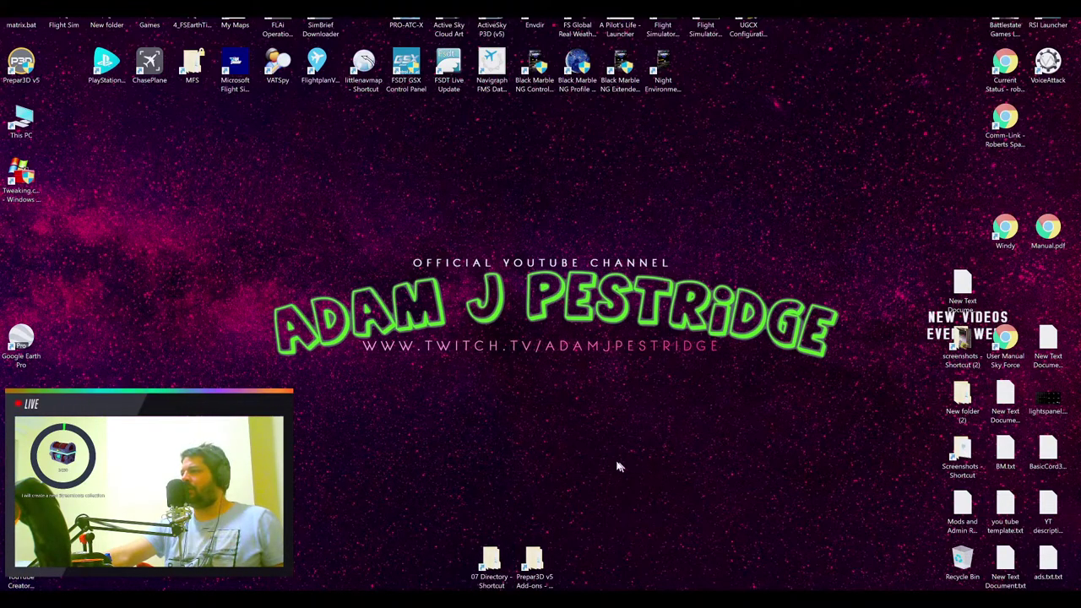
{"action": "mouse_move", "coordinate": [637, 604]}
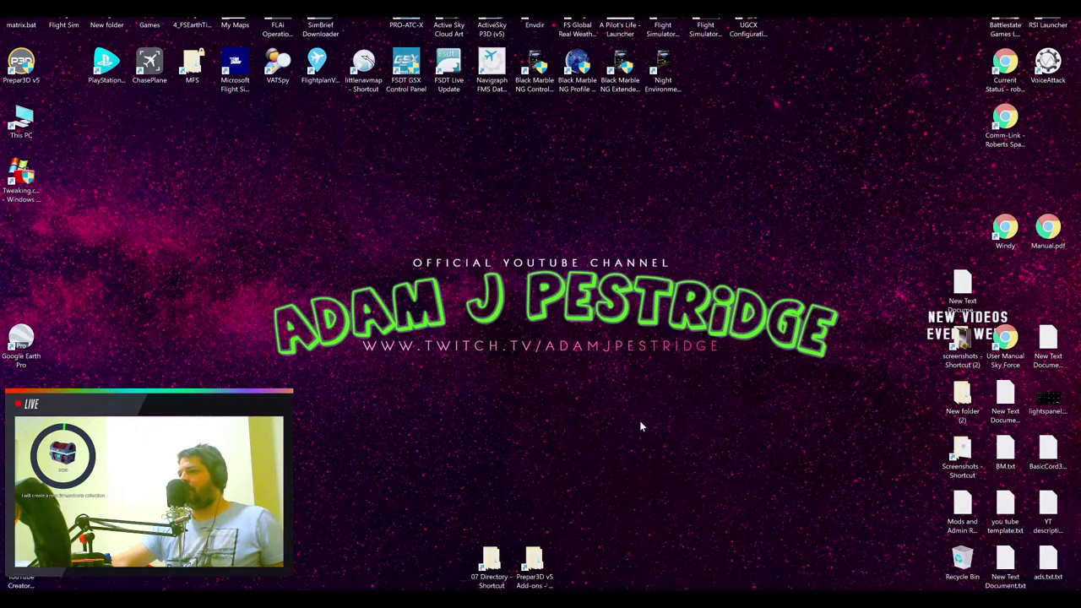
{"action": "left_click_drag", "start_coordinate": [279, 214], "coordinate": [549, 417]}
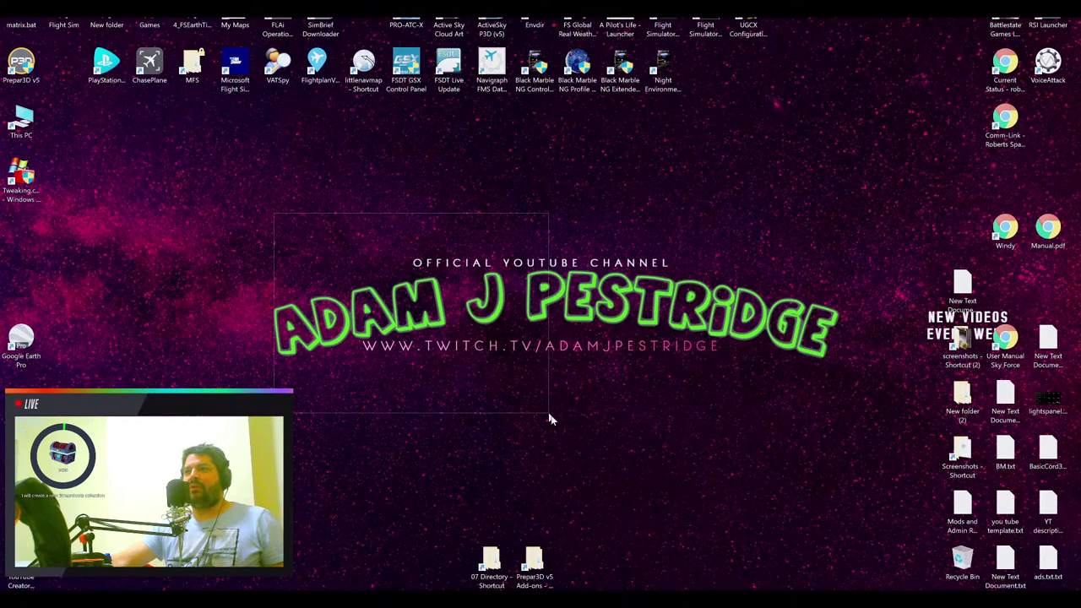
{"action": "mouse_move", "coordinate": [253, 150]}
{"action": "left_mouse_down"}
{"action": "mouse_move", "coordinate": [492, 364]}
{"action": "mouse_move", "coordinate": [253, 150]}
{"action": "left_mouse_up"}
{"action": "right_click", "coordinate": [253, 150]}
{"action": "left_click", "coordinate": [179, 177]}
{"action": "left_click_drag", "start_coordinate": [179, 178], "coordinate": [600, 473]}
{"action": "left_click_drag", "start_coordinate": [196, 162], "coordinate": [621, 435]}
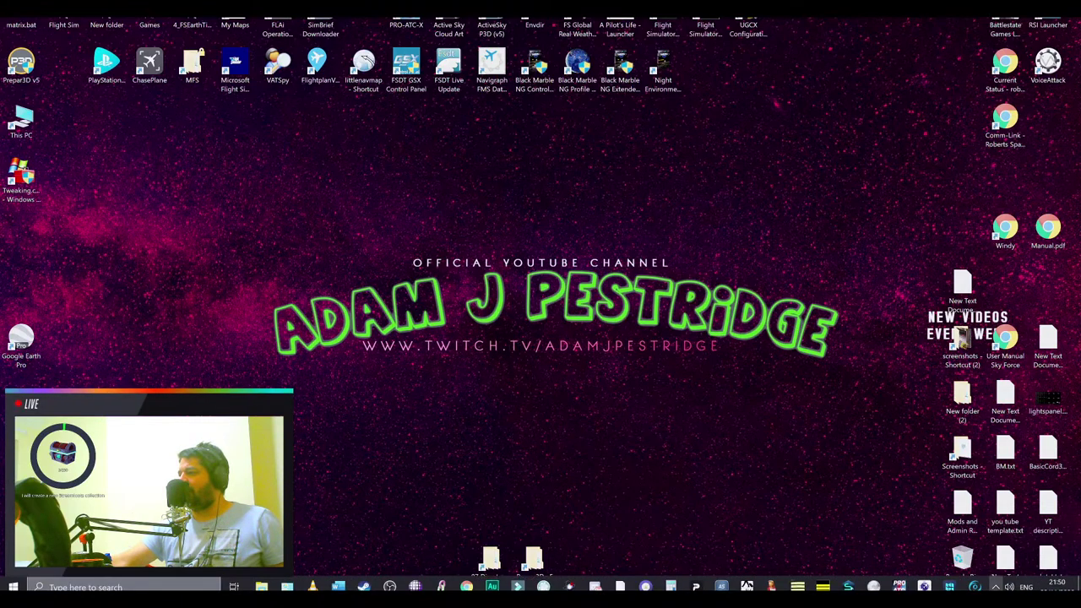
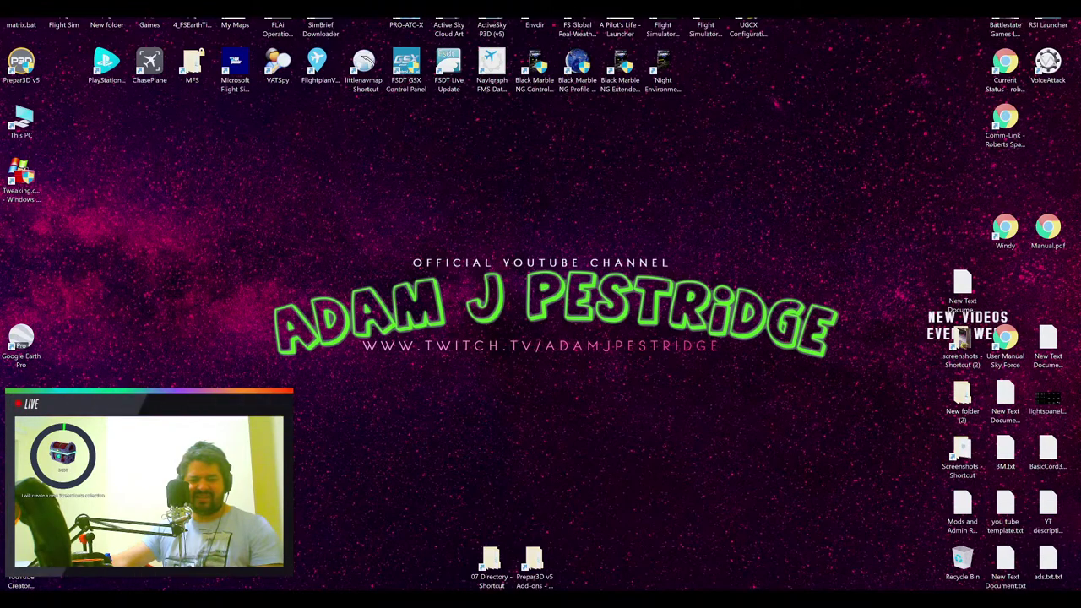
Switch to Chrome, open simMarket's TABURET - FSX P3D Night 3D Europe Base Pack result, and view its product screenshots
{"action": "key", "text": "alt+Tab"}
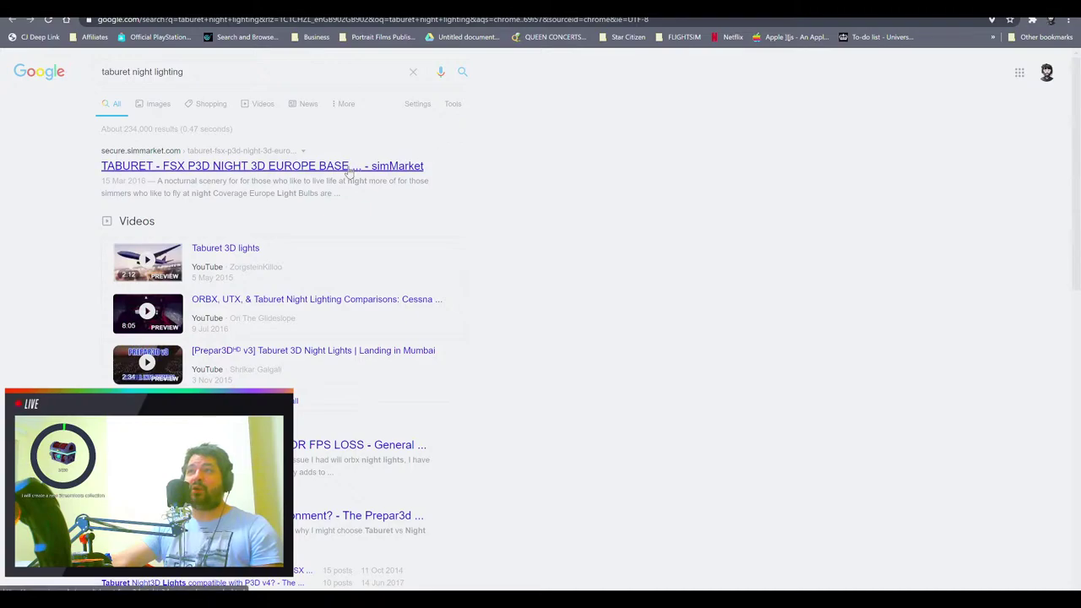
{"action": "left_click", "coordinate": [350, 169]}
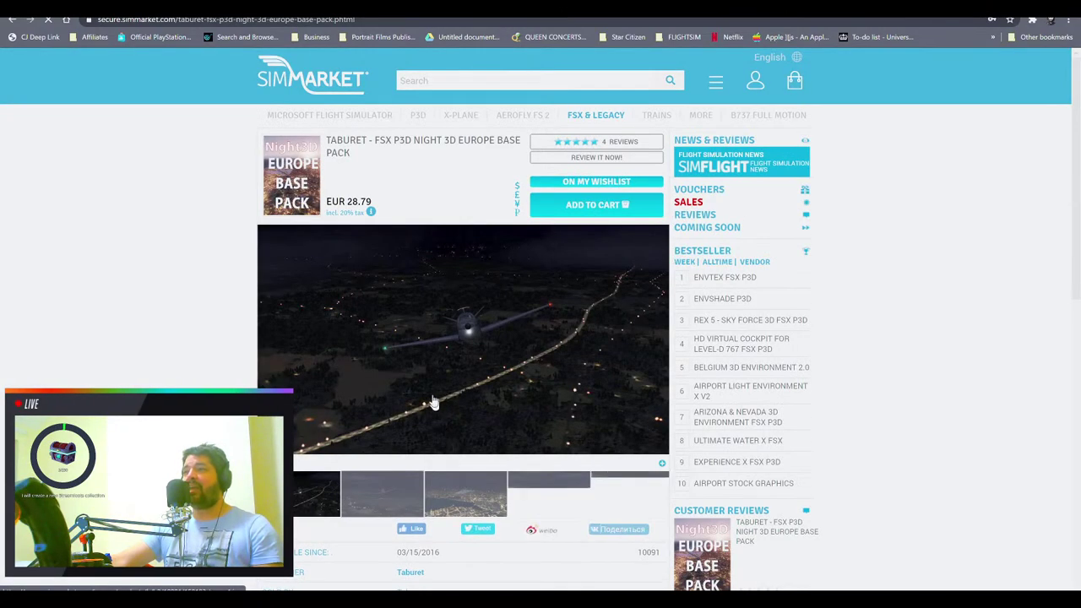
{"action": "left_click", "coordinate": [465, 507]}
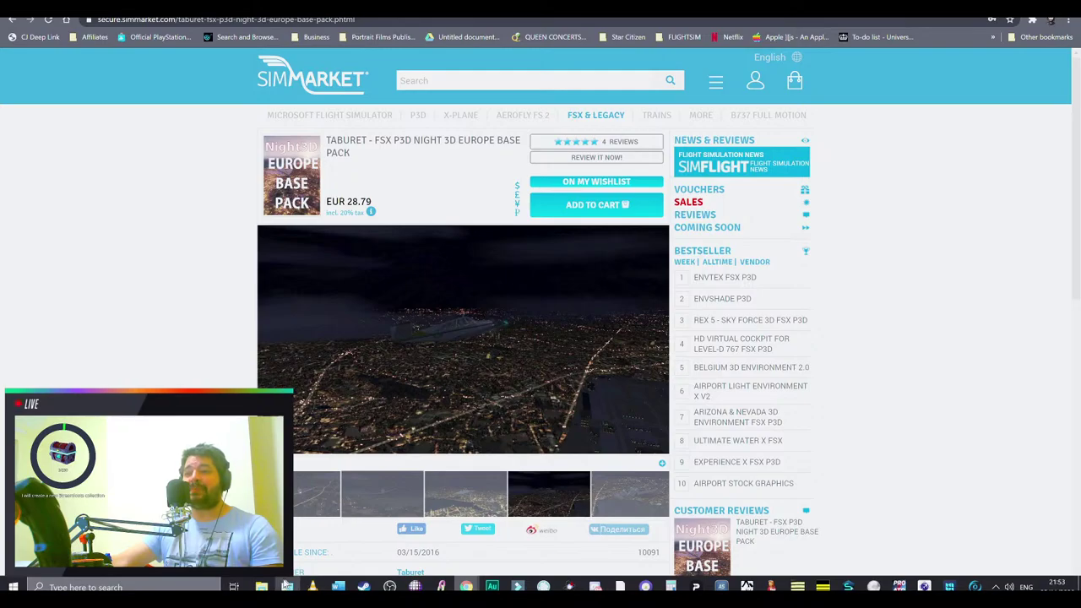
Bring up the GSX folder window, navigate it to the Pictures folder, and place it fully in view over the browser
{"action": "mouse_move", "coordinate": [261, 586]}
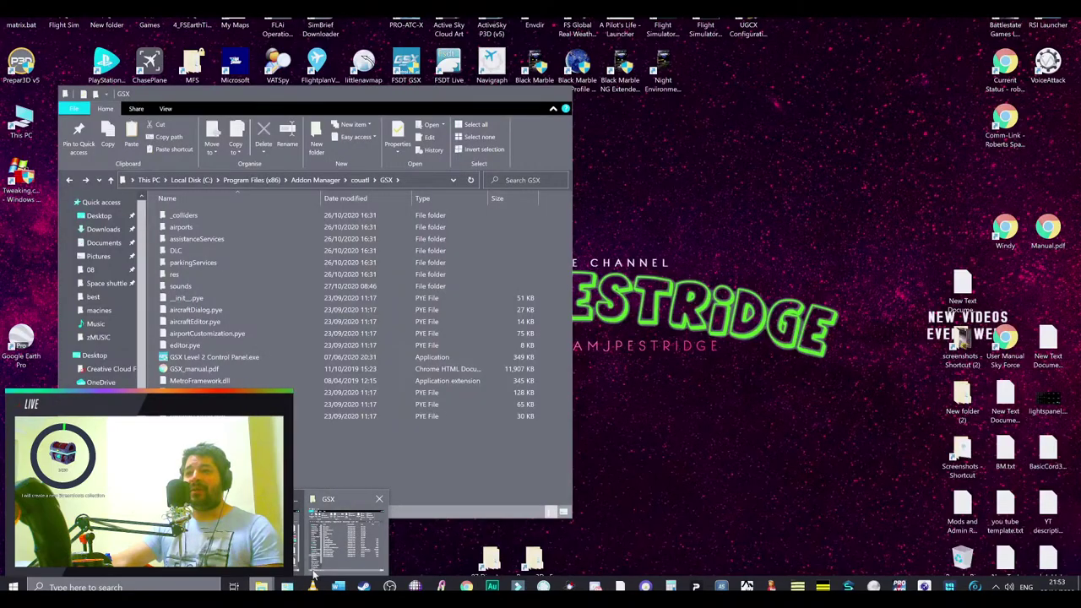
{"action": "left_click", "coordinate": [350, 559]}
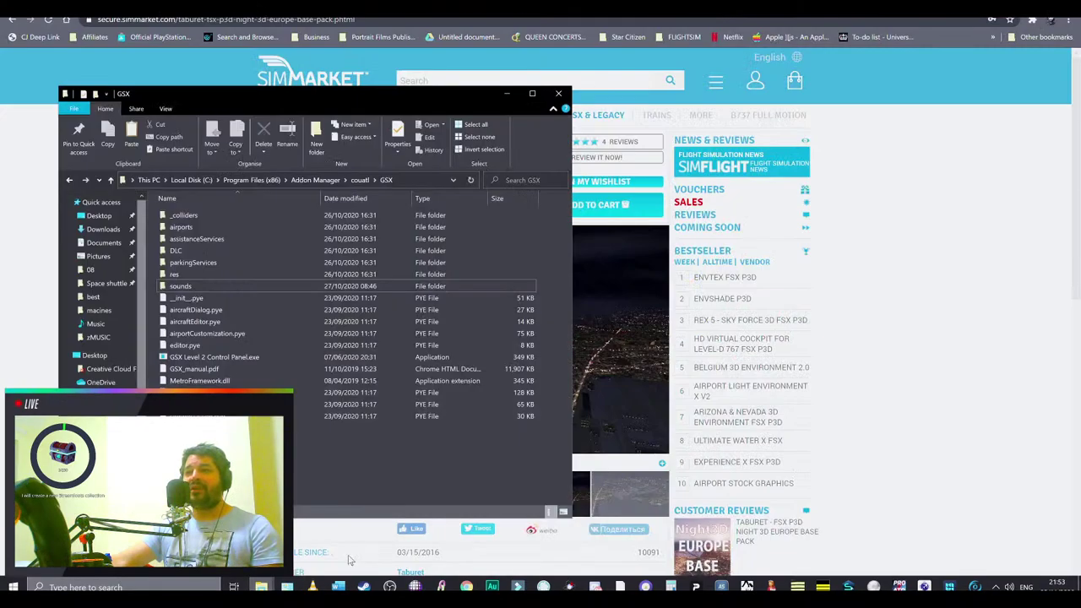
{"action": "left_click_drag", "start_coordinate": [236, 99], "coordinate": [852, 122]}
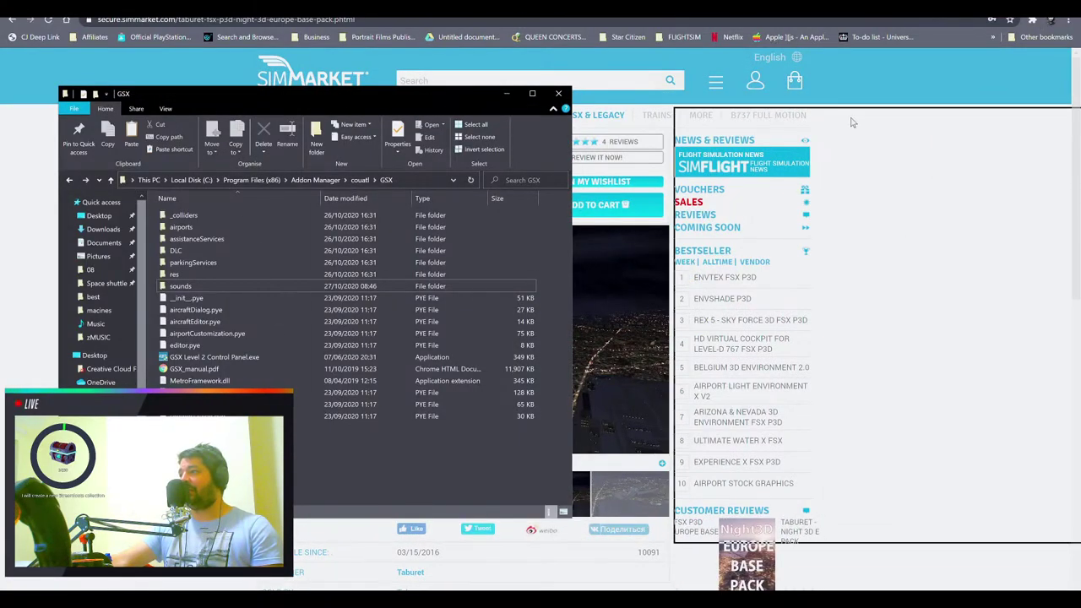
{"action": "left_click", "coordinate": [764, 201]}
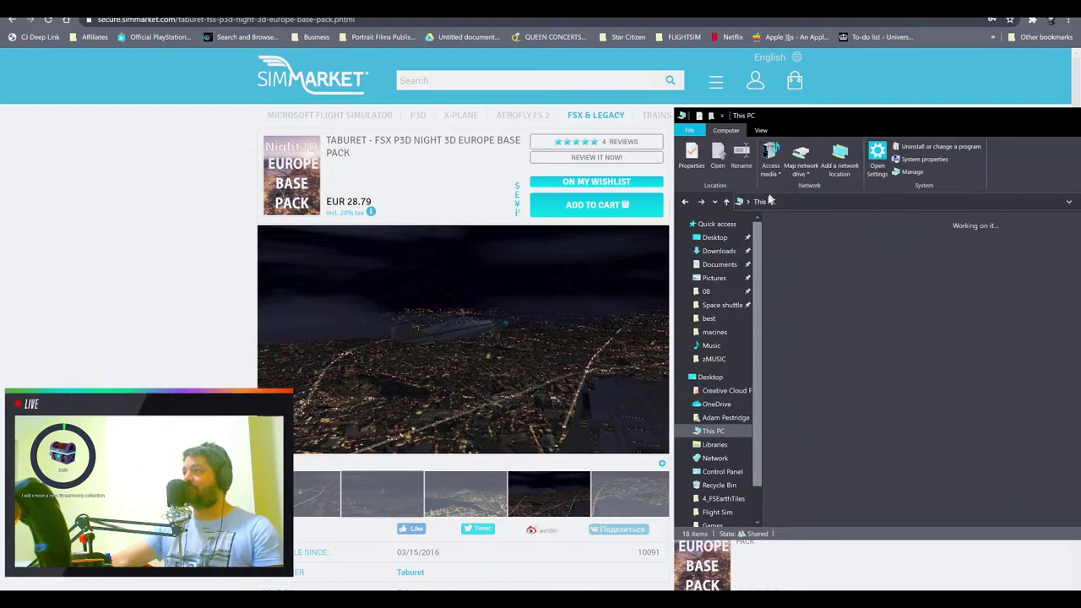
{"action": "double_click", "coordinate": [934, 304]}
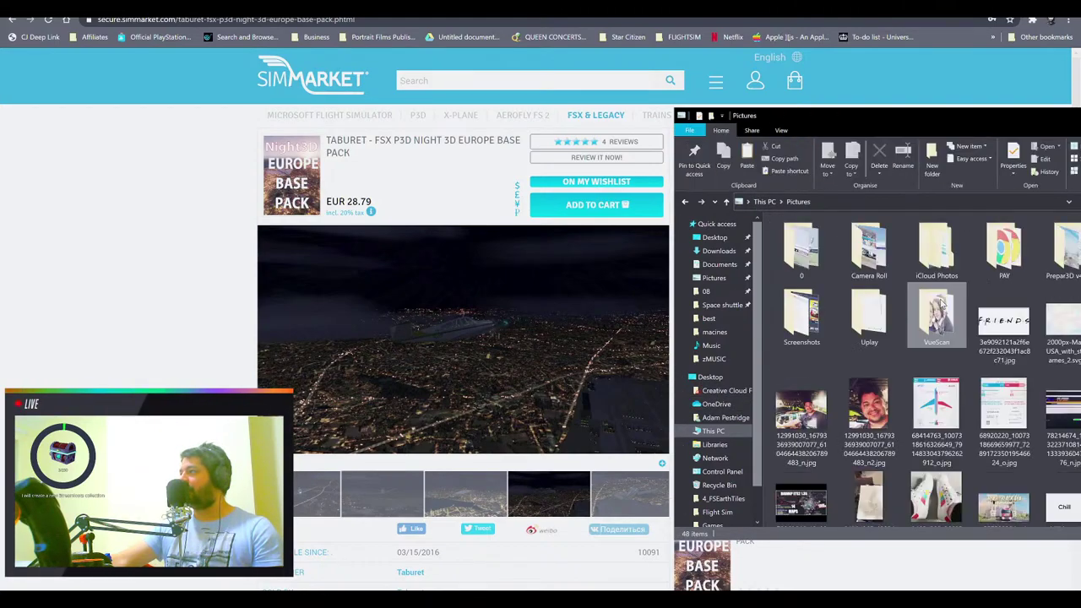
{"action": "left_click_drag", "start_coordinate": [917, 116], "coordinate": [747, 123]}
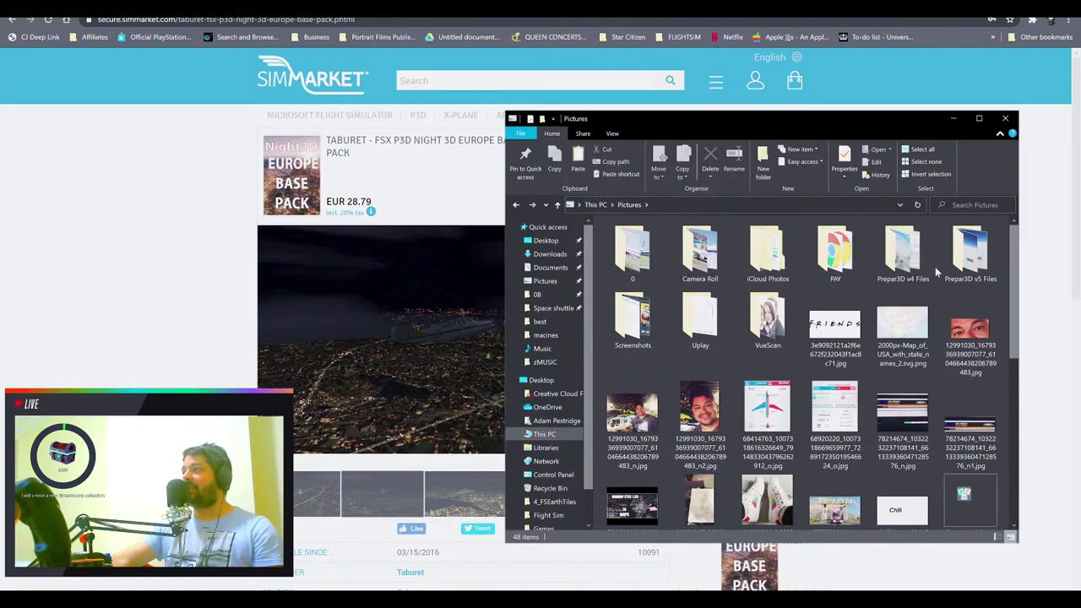
View the night cockpit screenshot 2020-11-3_2-42-19-841.png from Prepar3D v5 Files enlarged in IrfanView, and close it
{"action": "left_click", "coordinate": [967, 253]}
{"action": "double_click", "coordinate": [900, 253]}
{"action": "scroll", "coordinate": [659, 287], "scroll_direction": "down", "scroll_amount": 5}
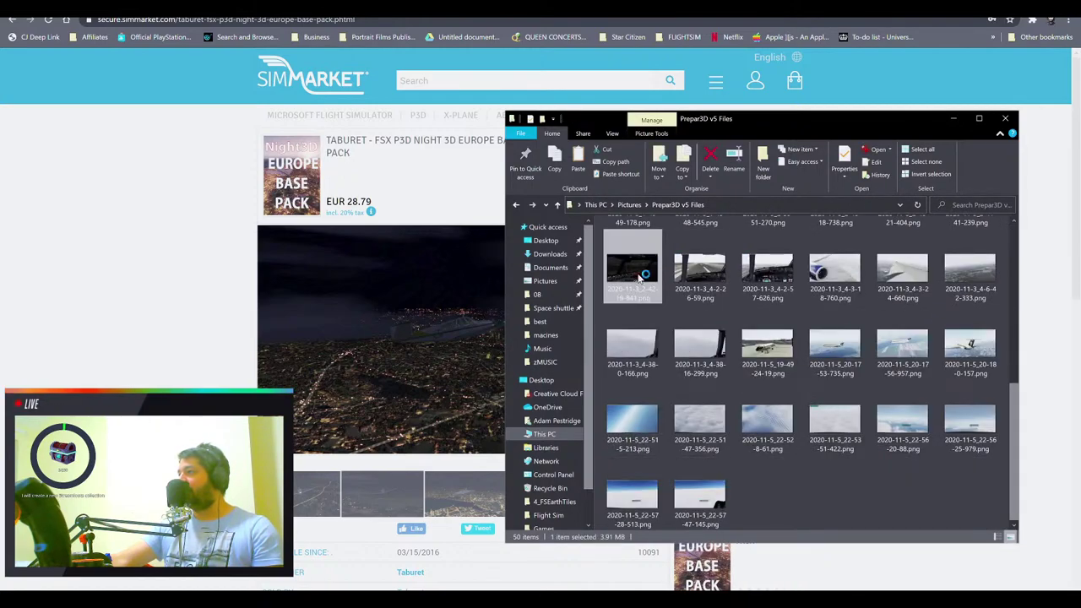
{"action": "double_click", "coordinate": [634, 275]}
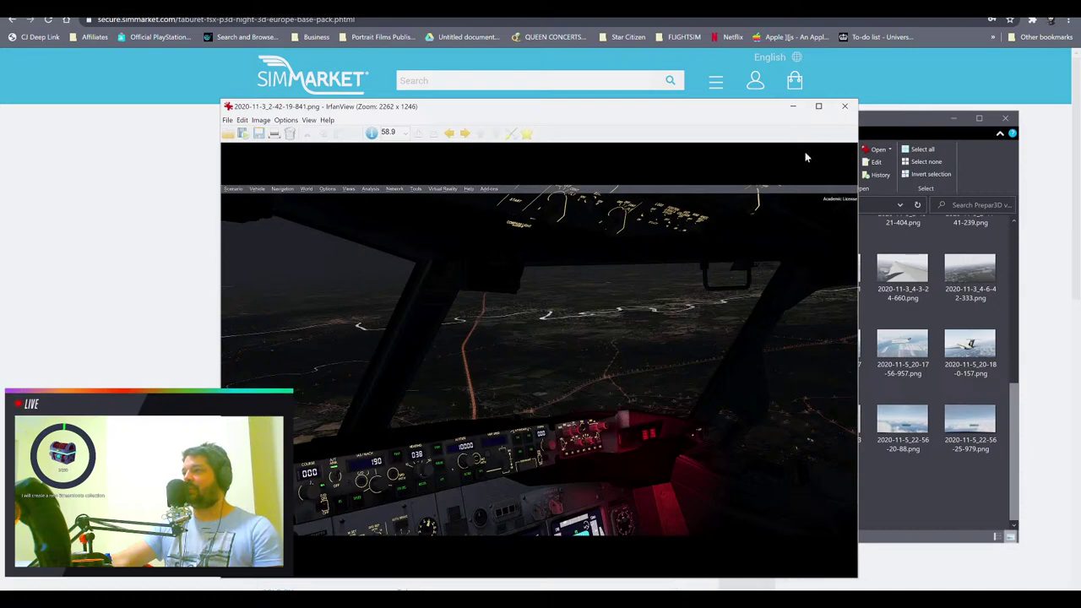
{"action": "left_click", "coordinate": [816, 107]}
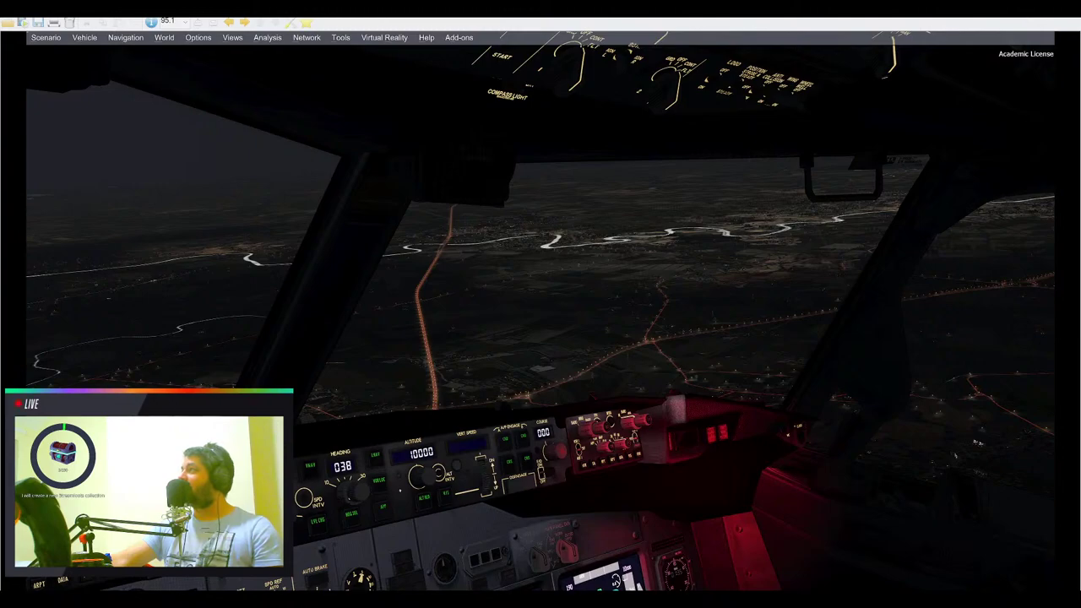
{"action": "key", "text": "Escape"}
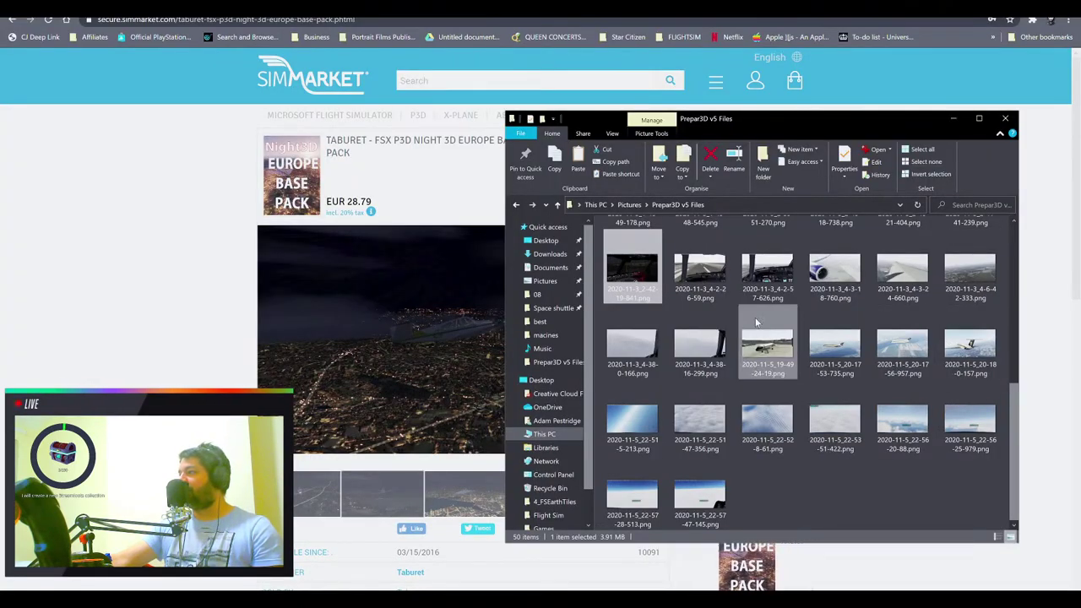
Play 5.1v test footage.mp4 from the output folder of Wondershare Filmora 9 in Documents
{"action": "left_click", "coordinate": [595, 205]}
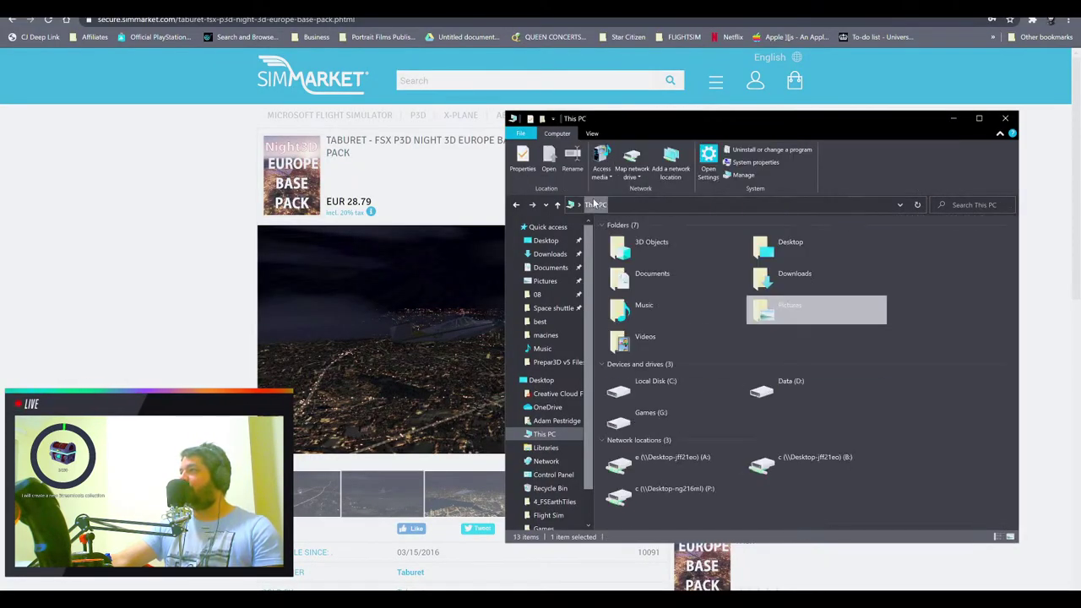
{"action": "double_click", "coordinate": [689, 275]}
{"action": "scroll", "coordinate": [693, 414], "scroll_direction": "down", "scroll_amount": 10}
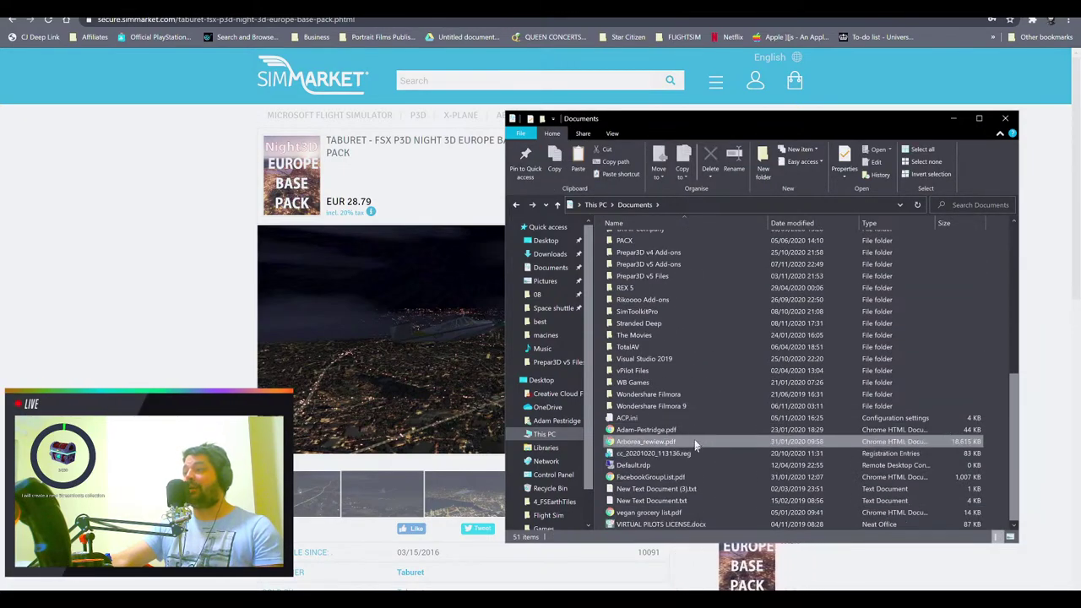
{"action": "double_click", "coordinate": [659, 406]}
{"action": "left_click", "coordinate": [648, 278]}
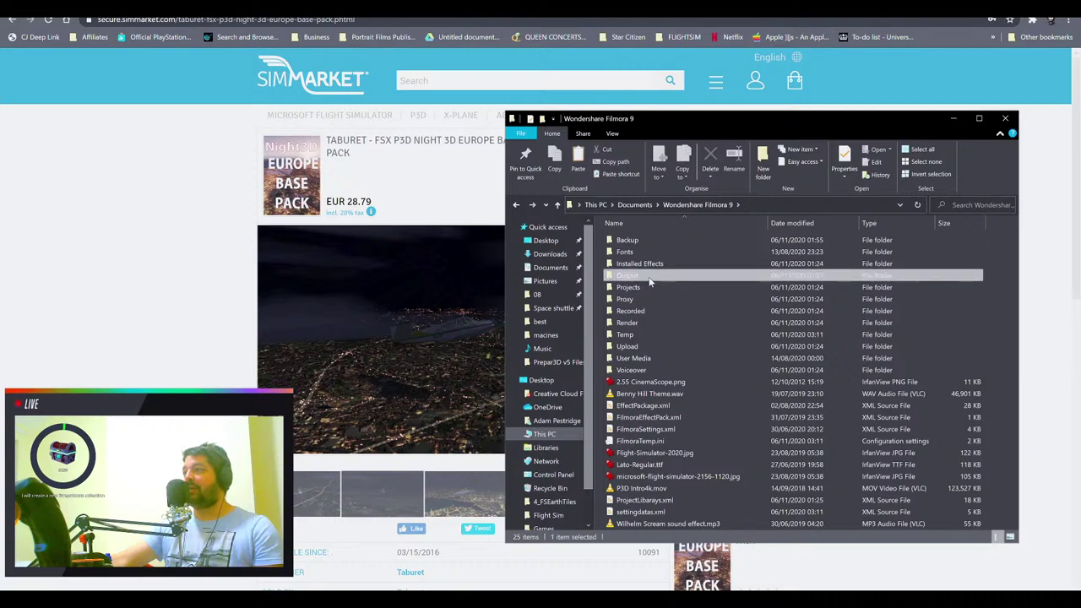
{"action": "double_click", "coordinate": [648, 277]}
{"action": "left_click", "coordinate": [653, 263]}
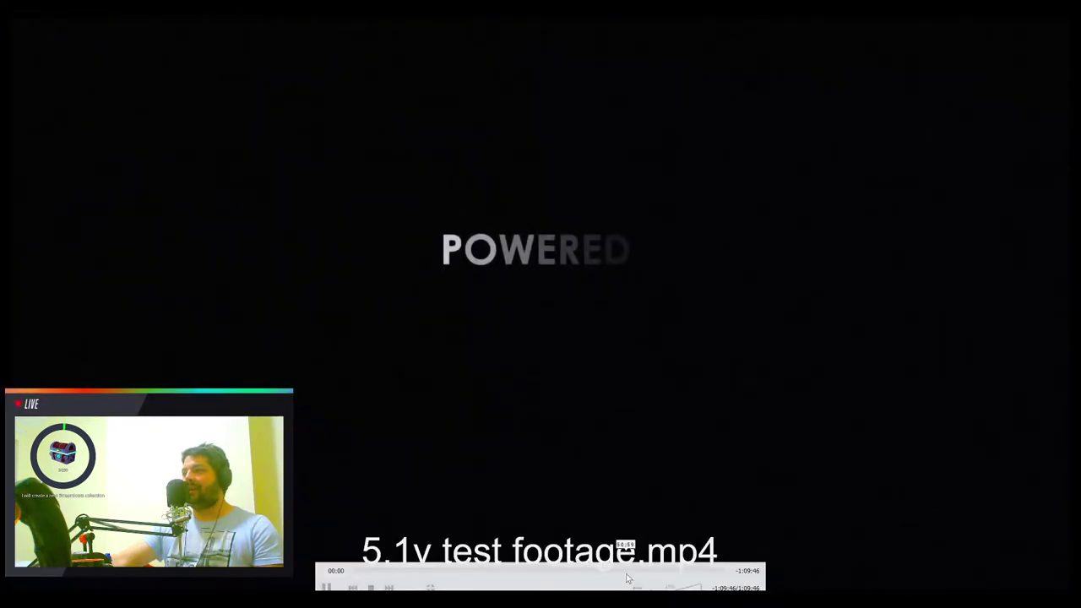
Skip the test footage forward to about 1:04:00 and watch the night lighting during the approach
{"action": "left_click", "coordinate": [629, 572]}
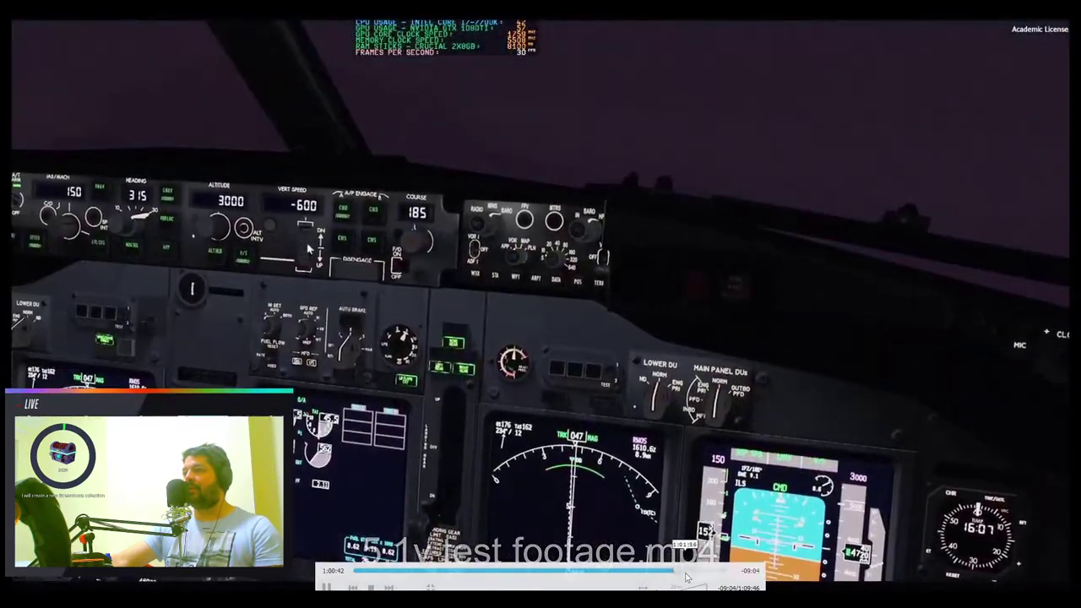
{"action": "left_click", "coordinate": [686, 572]}
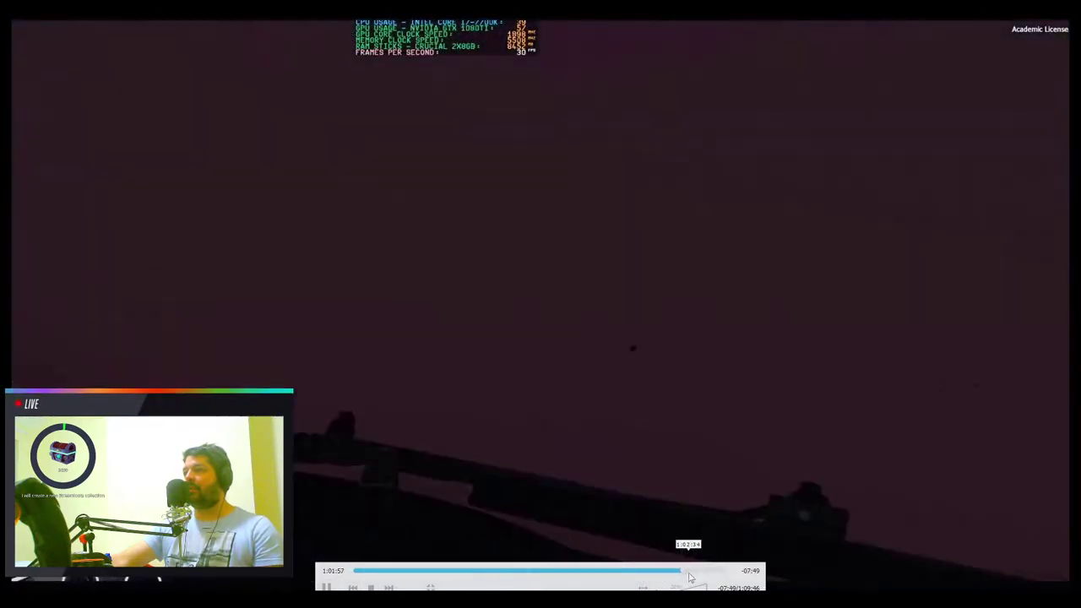
{"action": "left_click", "coordinate": [694, 576]}
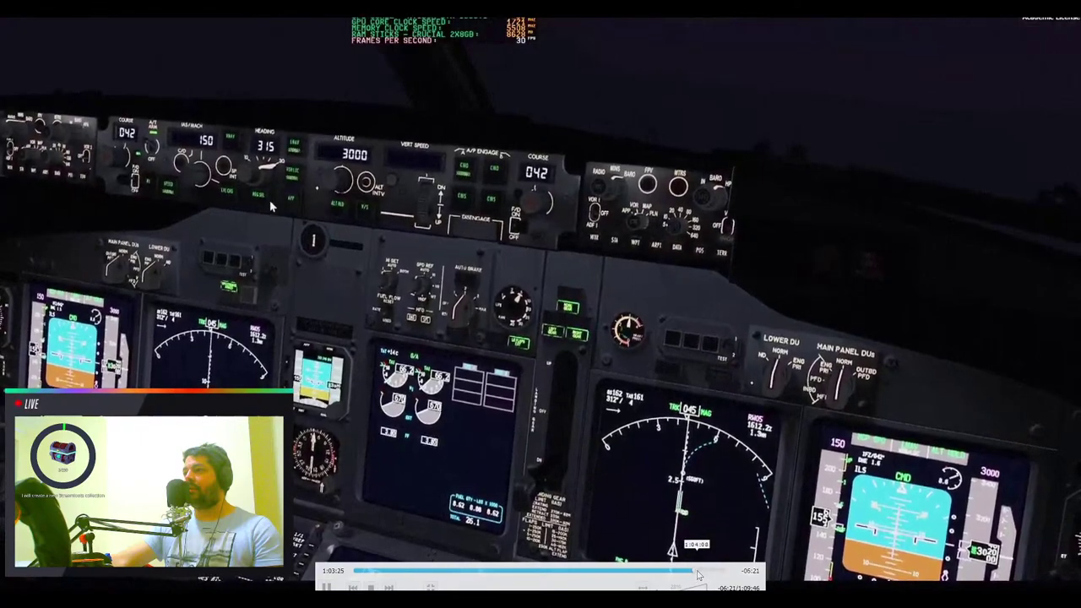
{"action": "left_click", "coordinate": [698, 575]}
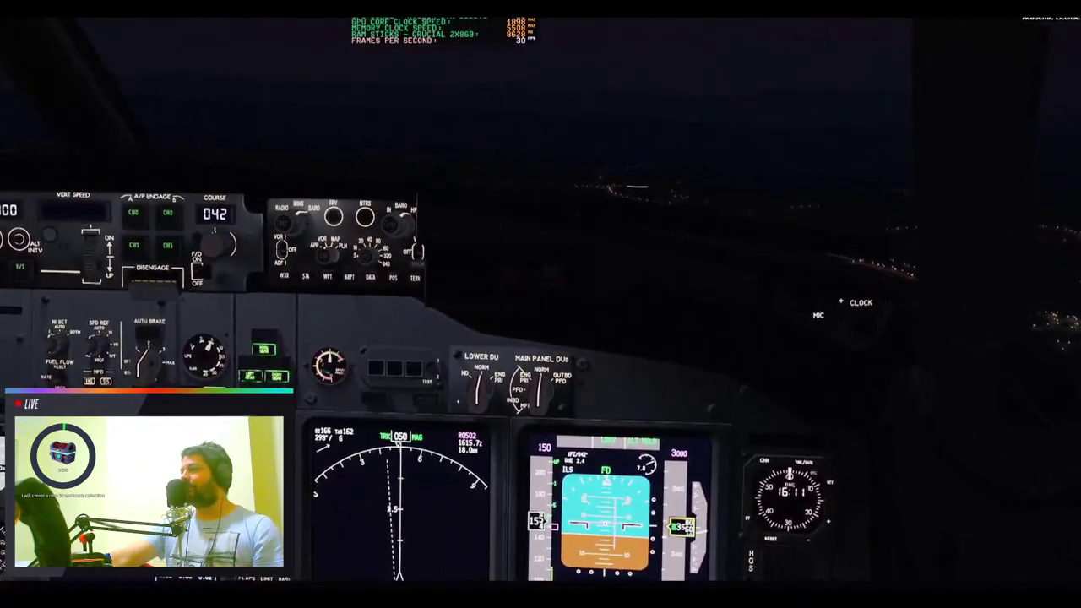
{"action": "mouse_move", "coordinate": [774, 217]}
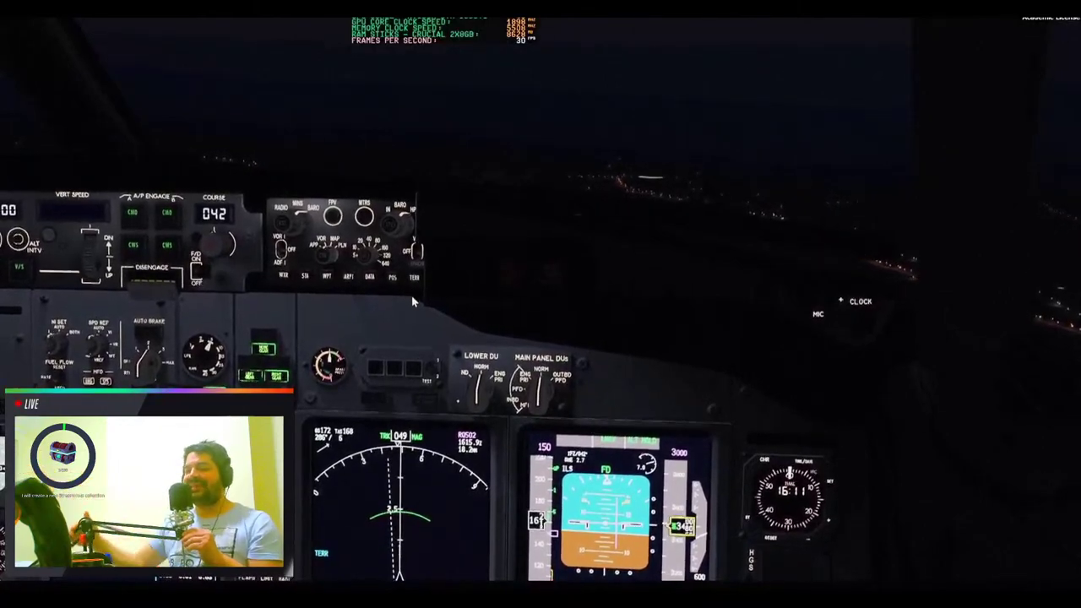
{"action": "mouse_move", "coordinate": [431, 333]}
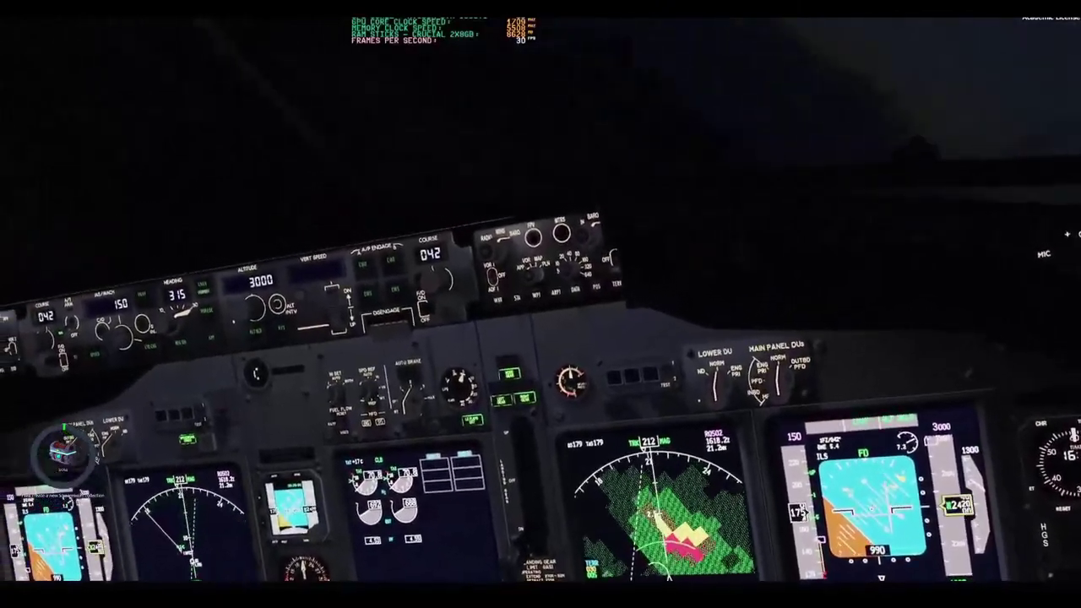
{"action": "mouse_move", "coordinate": [538, 400]}
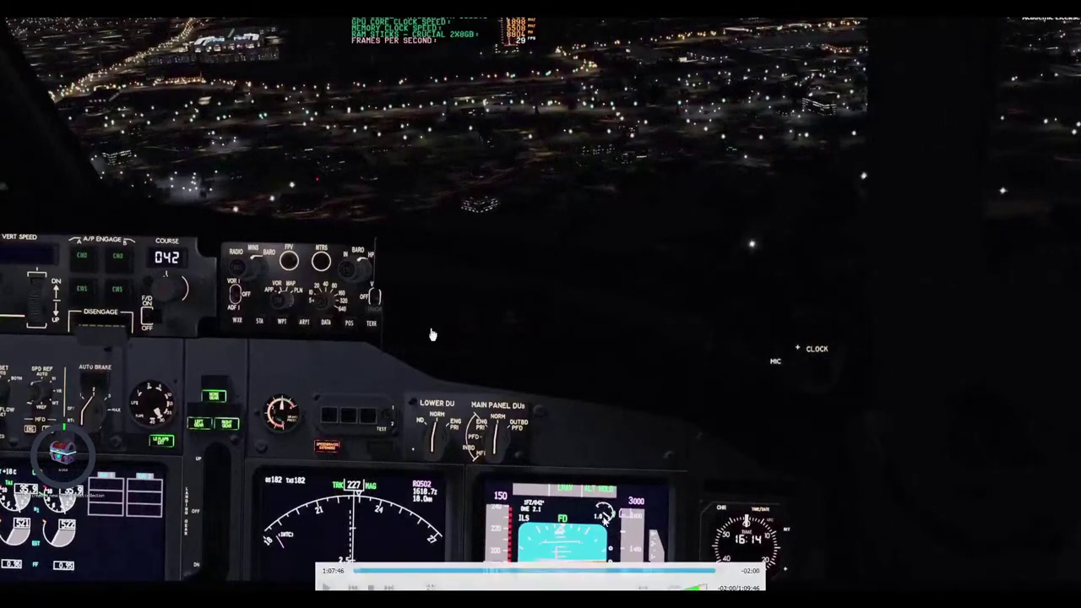
Open Task Manager over the test footage to inspect the running processes
{"action": "key", "text": "super"}
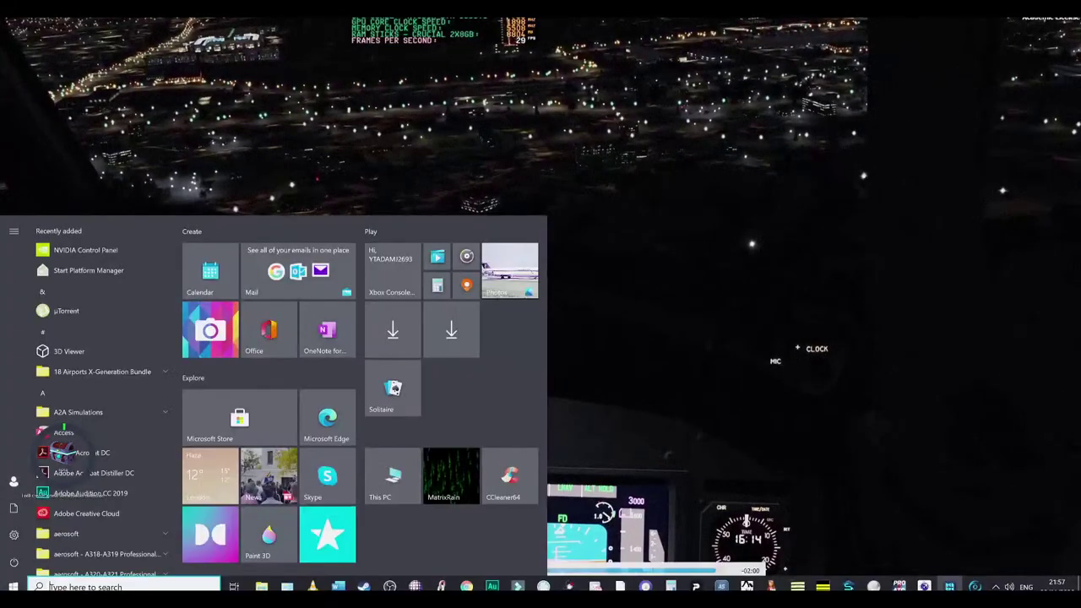
{"action": "right_click", "coordinate": [979, 587]}
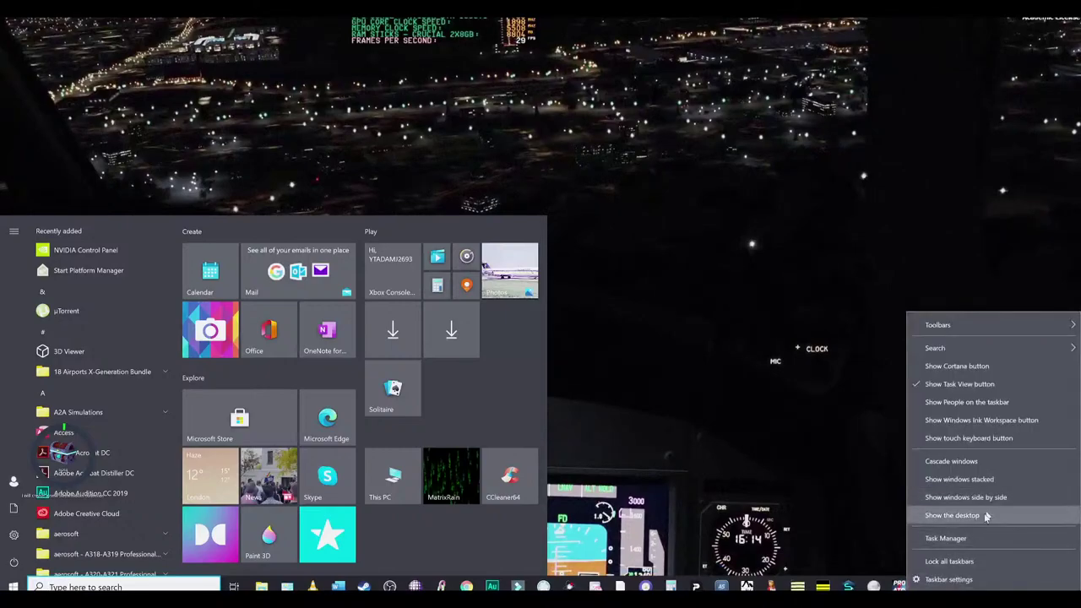
{"action": "left_click", "coordinate": [978, 543]}
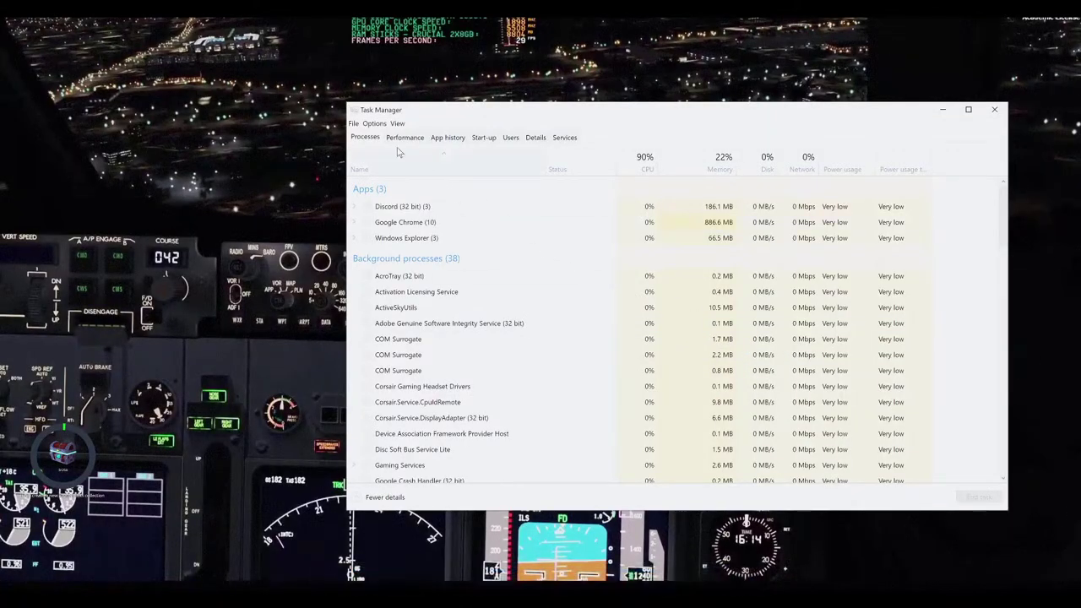
Inspect the memory performance details in Task Manager and close it
{"action": "left_click", "coordinate": [403, 140]}
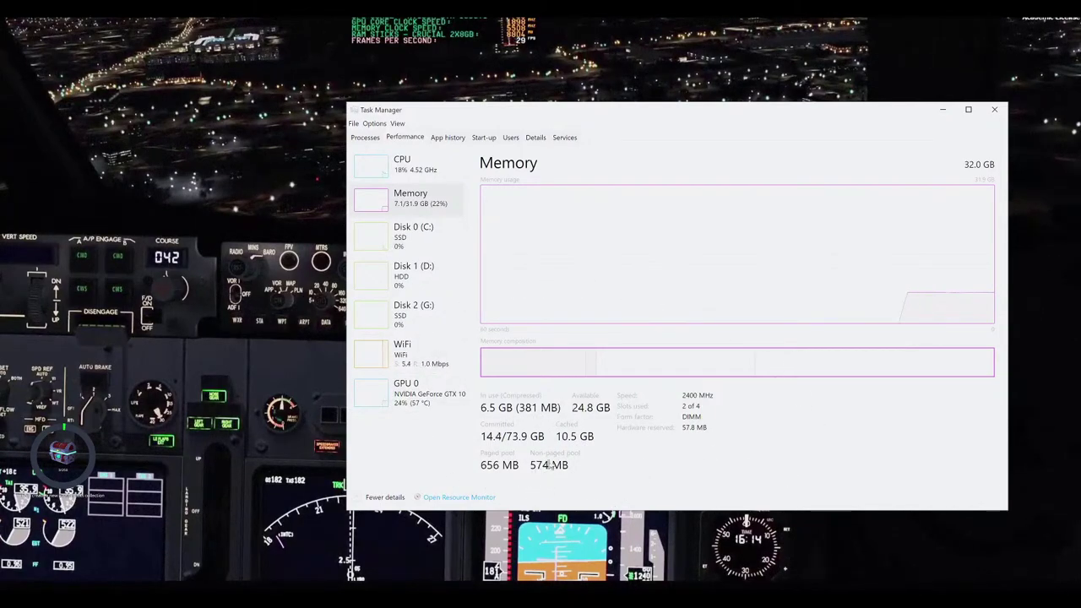
{"action": "left_click", "coordinate": [994, 113]}
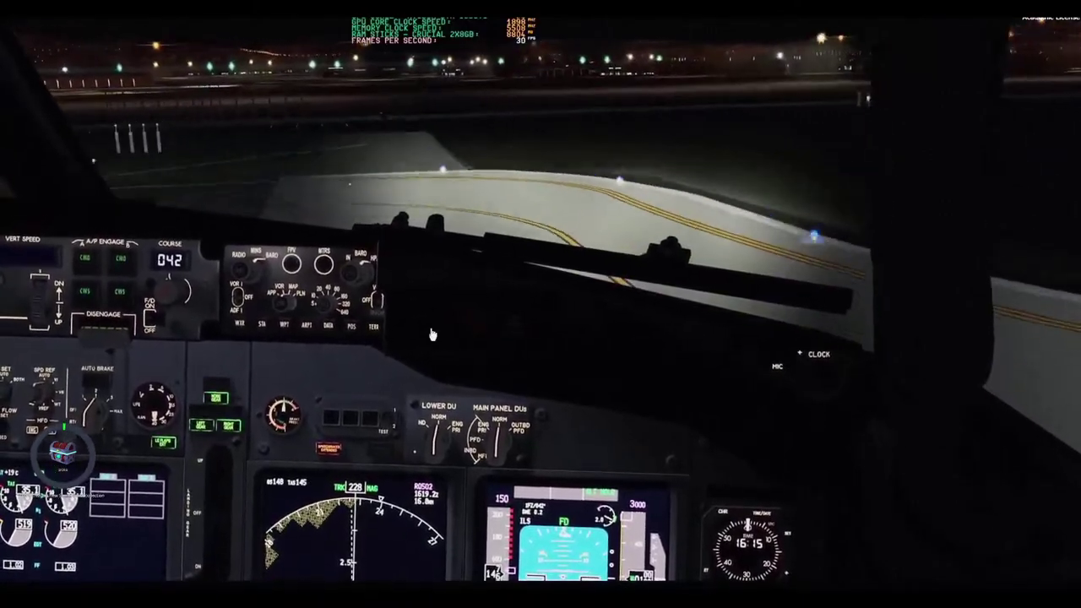
Quit playback of the 5.1 test footage after the landing scene and close the Output folder
{"action": "mouse_move", "coordinate": [349, 457]}
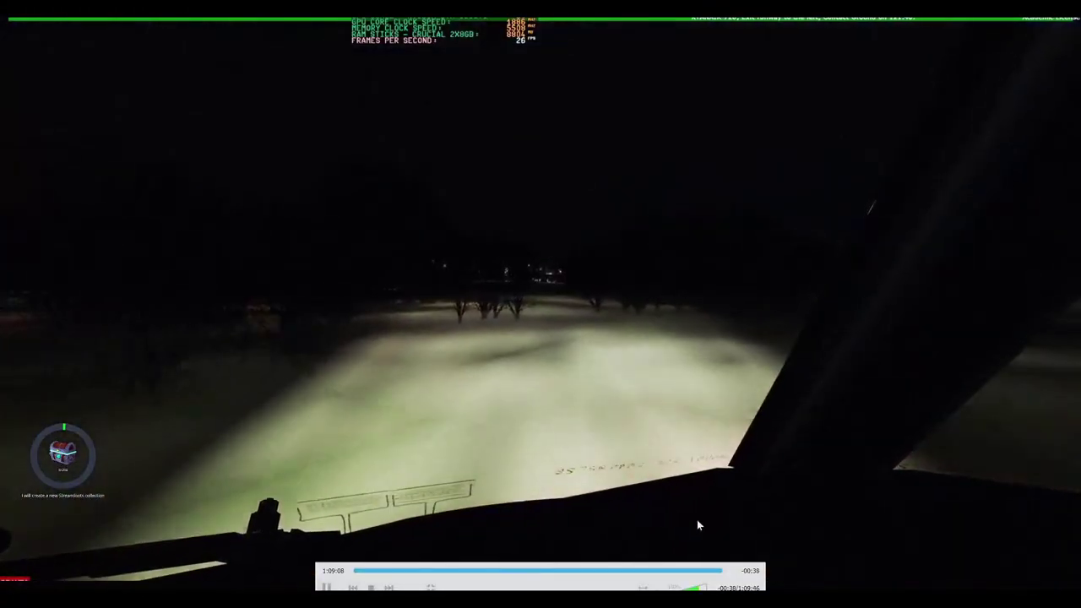
{"action": "right_click", "coordinate": [617, 454]}
{"action": "left_click", "coordinate": [552, 469]}
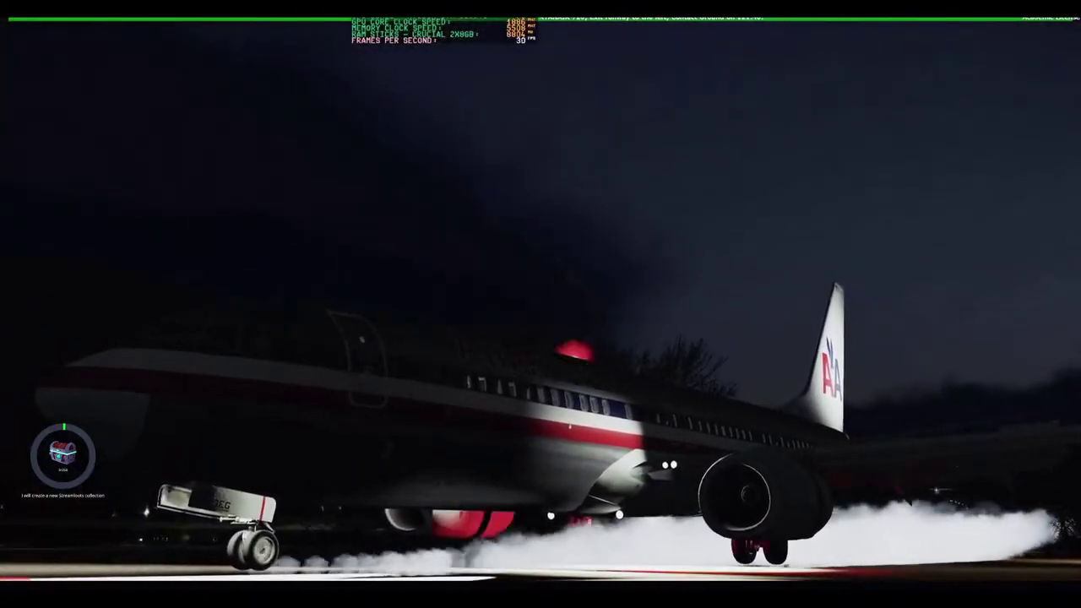
{"action": "right_click", "coordinate": [646, 342]}
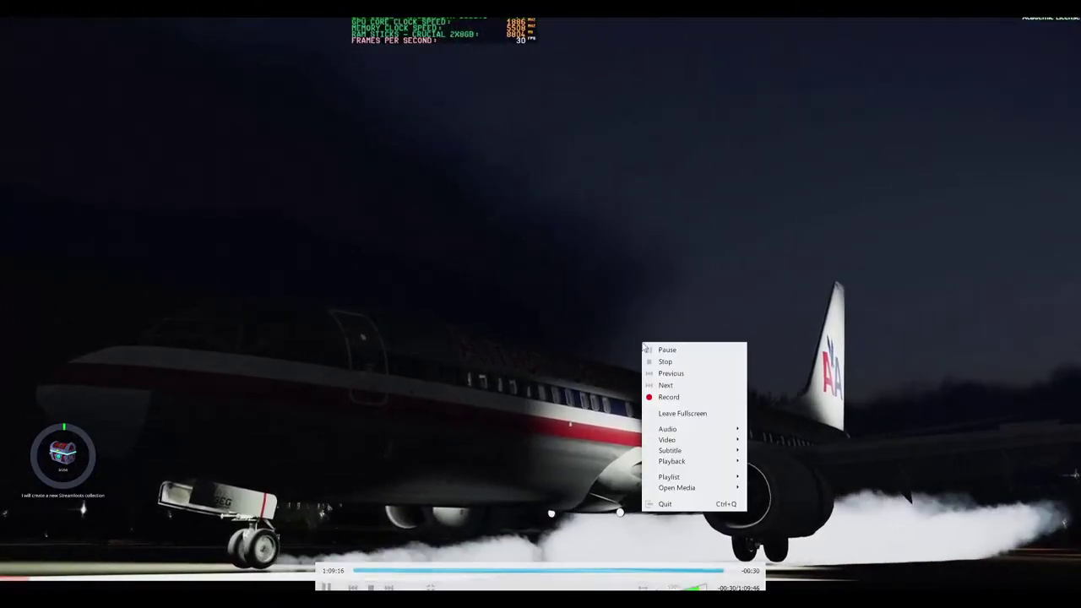
{"action": "left_click", "coordinate": [688, 503]}
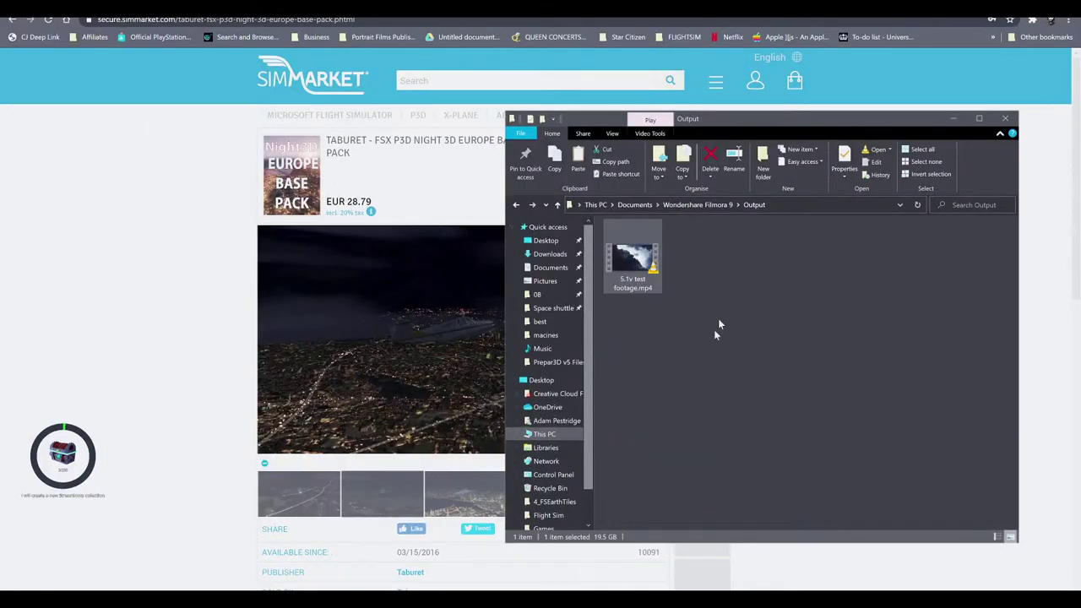
{"action": "left_click", "coordinate": [1004, 119]}
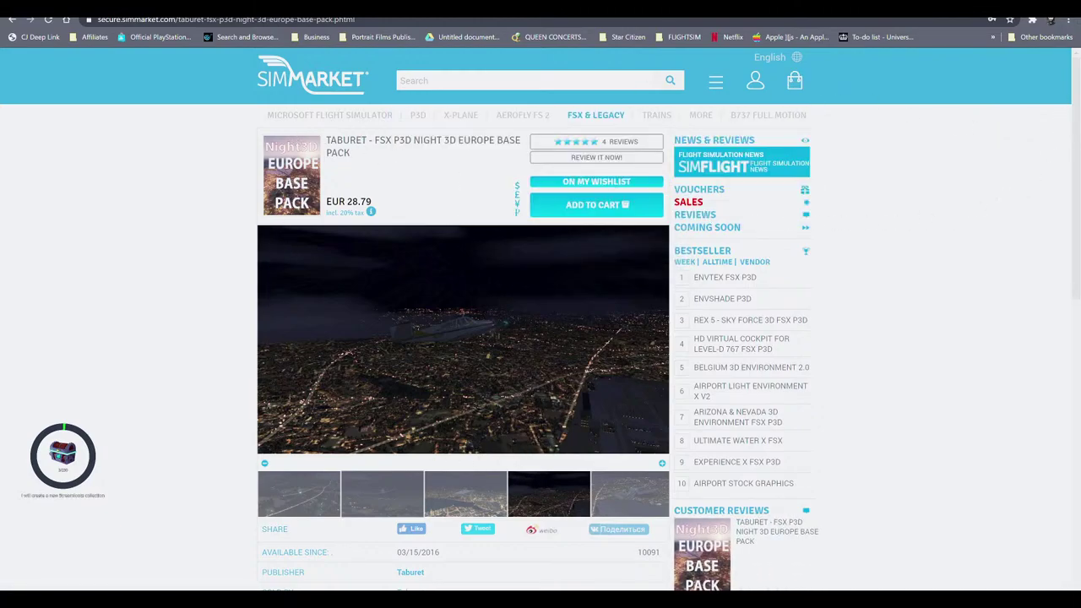
Run Black Marble NG Control Panel from the desktop as administrator, and briefly turn its Rebuild Index option on and off
{"action": "key", "text": "super+d"}
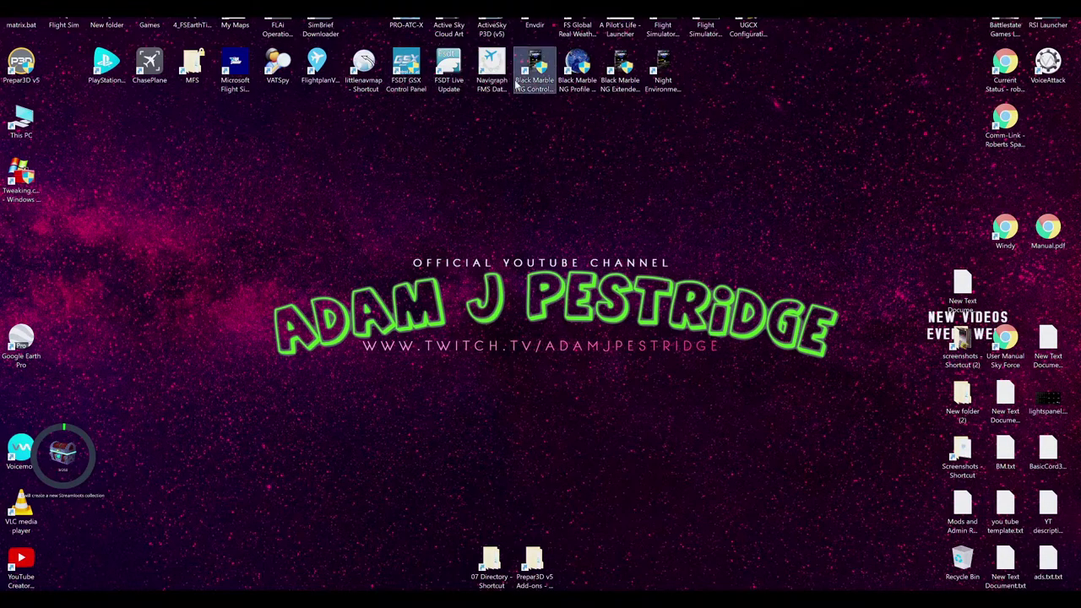
{"action": "left_click", "coordinate": [517, 82]}
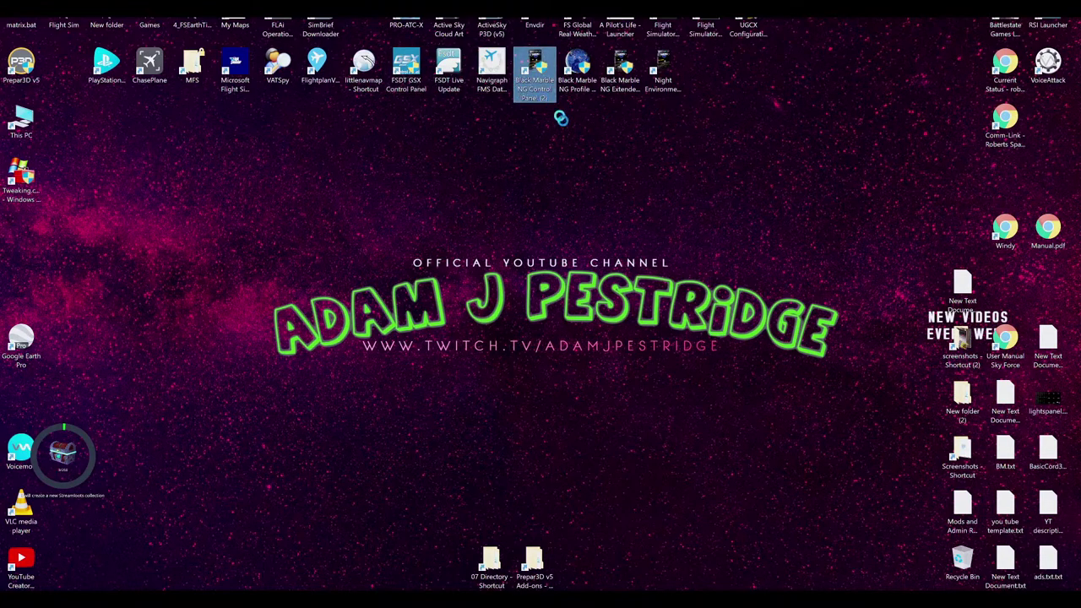
{"action": "right_click", "coordinate": [516, 87]}
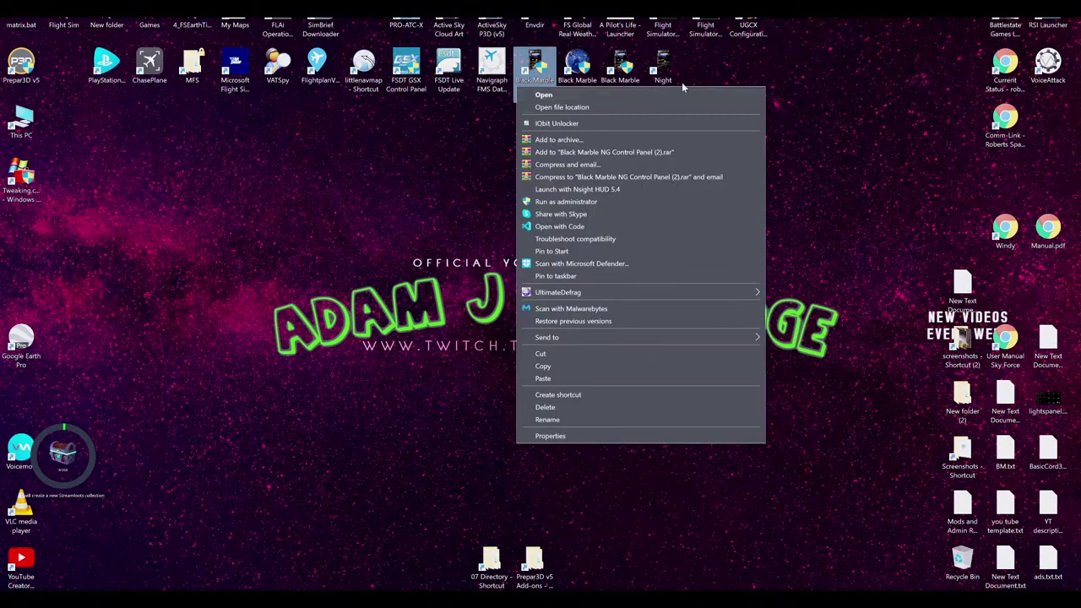
{"action": "left_click", "coordinate": [580, 201]}
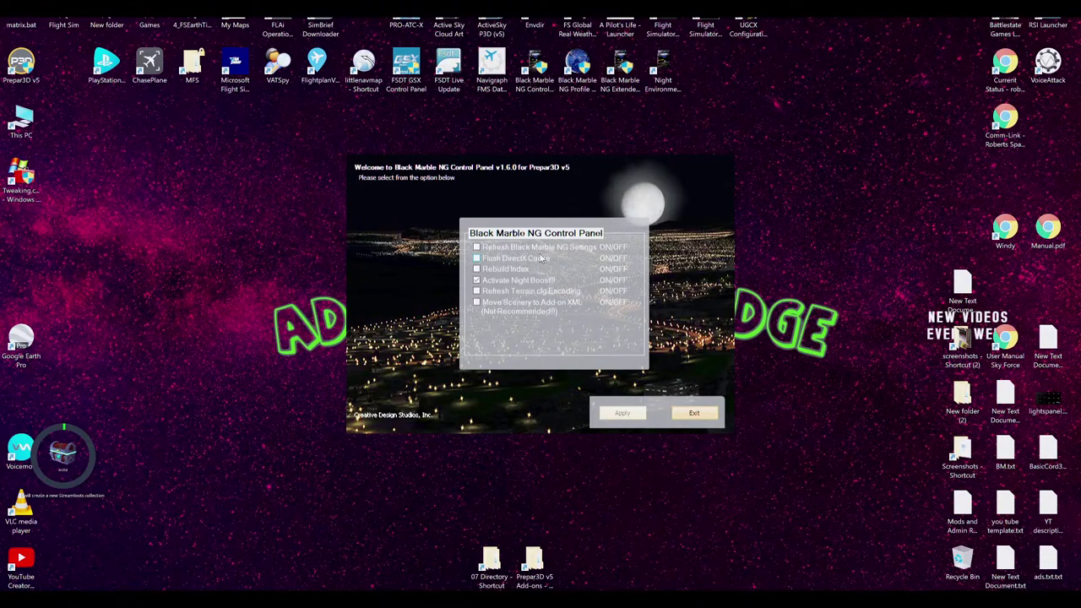
{"action": "left_click", "coordinate": [477, 269]}
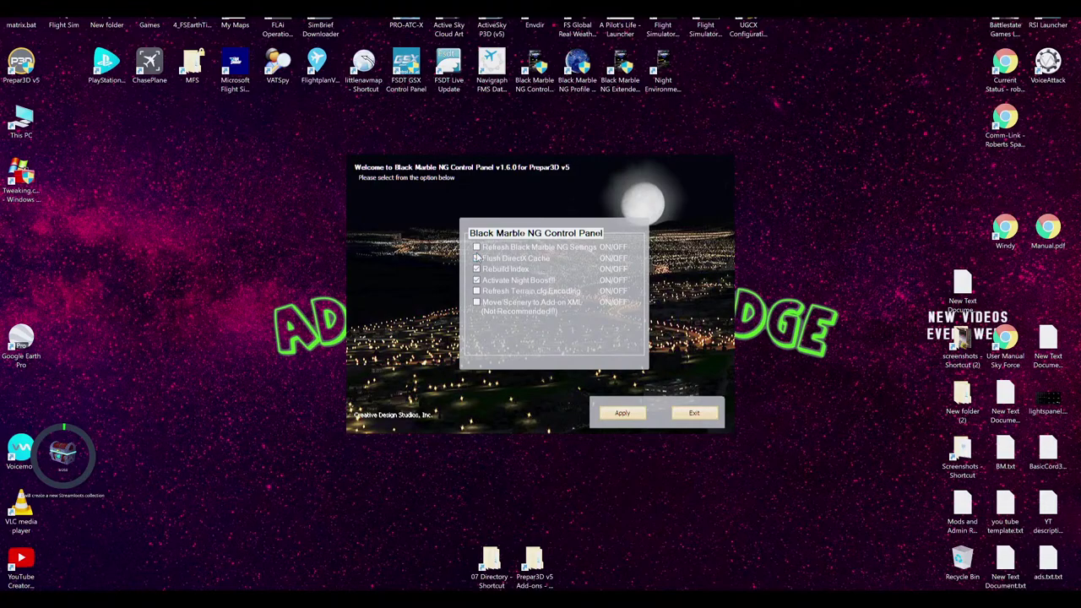
{"action": "left_click", "coordinate": [477, 270]}
Pin the Prepar3D v5 desktop shortcut to the taskbar
{"action": "mouse_move", "coordinate": [564, 590]}
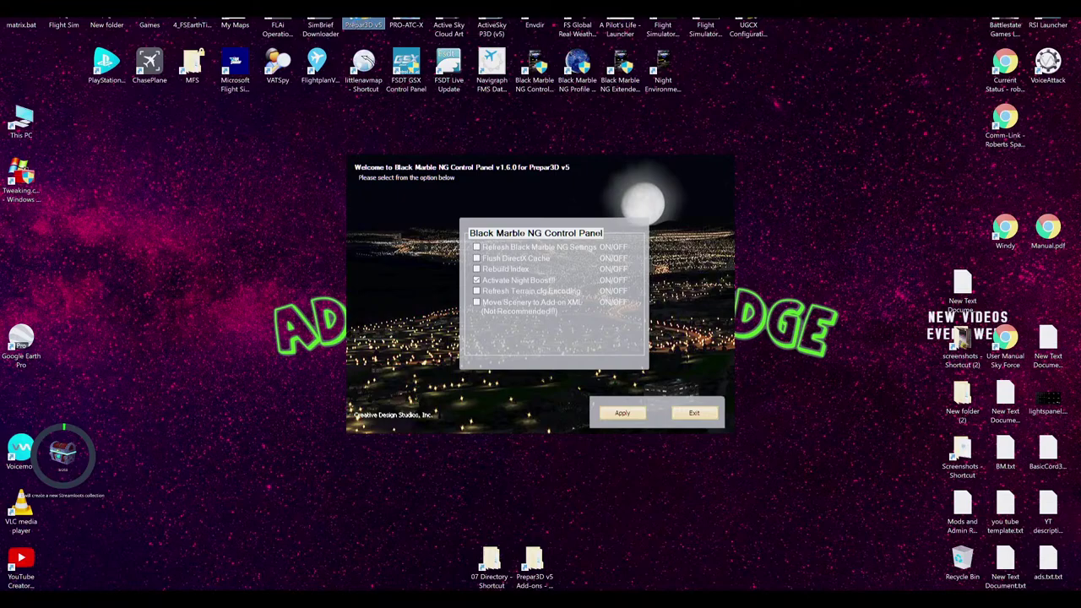
{"action": "right_click", "coordinate": [361, 23]}
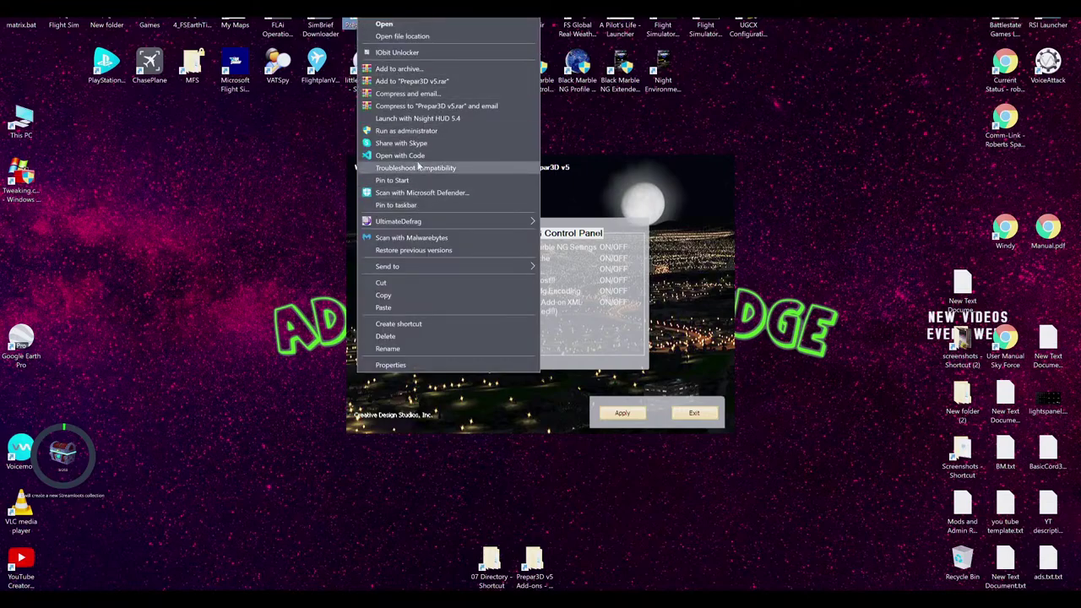
{"action": "left_click", "coordinate": [413, 207]}
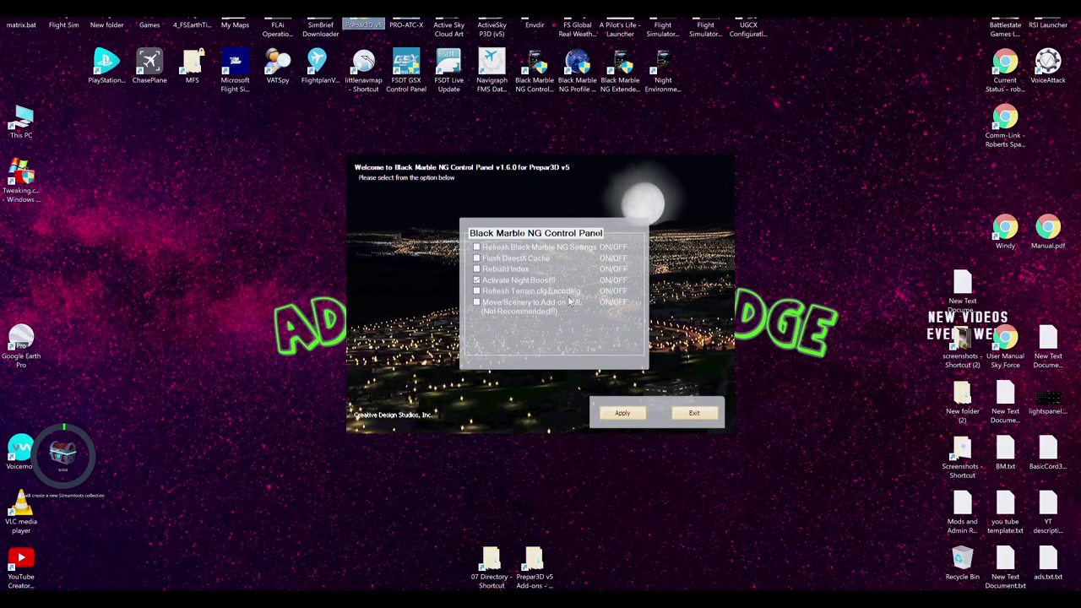
Try the Refresh Terrain.cfg Encoding option in Black Marble NG Control Panel, turn it off again, and exit without applying
{"action": "left_click", "coordinate": [476, 292]}
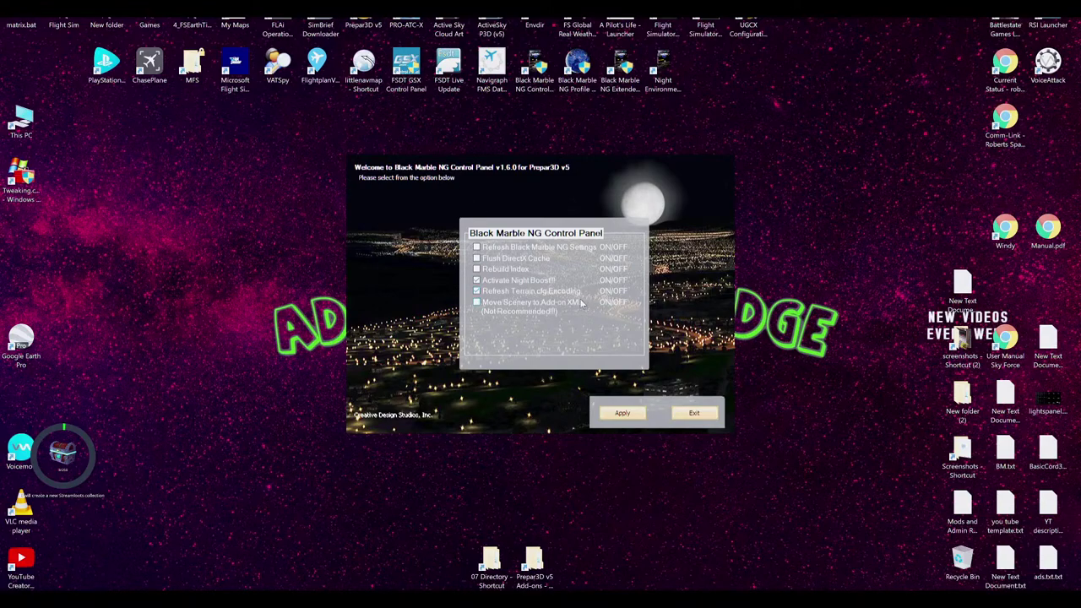
{"action": "left_click", "coordinate": [476, 292]}
{"action": "left_click", "coordinate": [707, 412]}
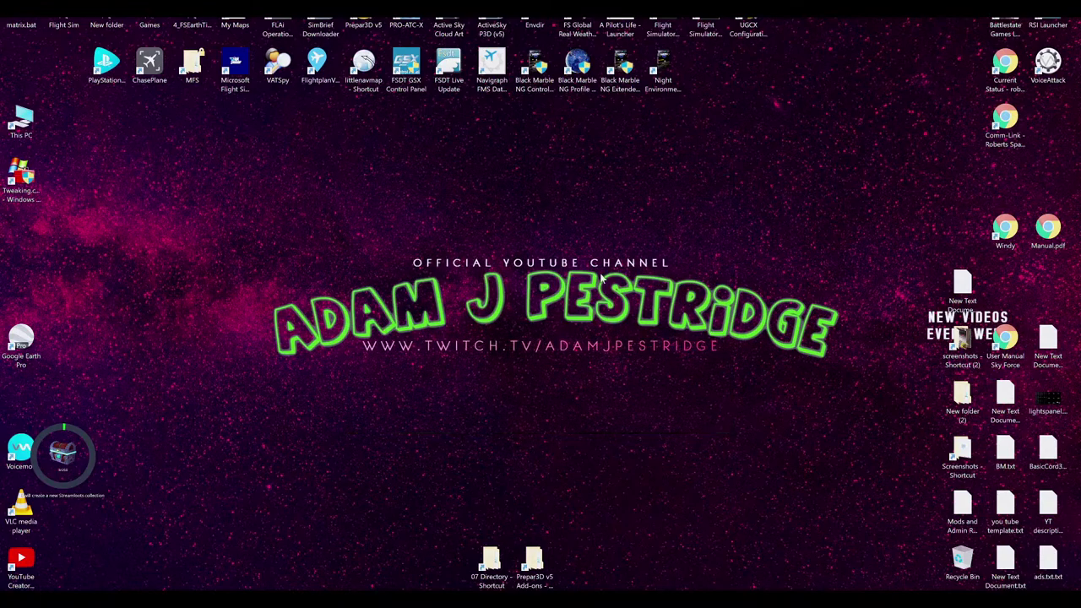
Run the Black Marble NG Extended Lights Control Panel from the desktop as administrator
{"action": "left_click", "coordinate": [619, 105]}
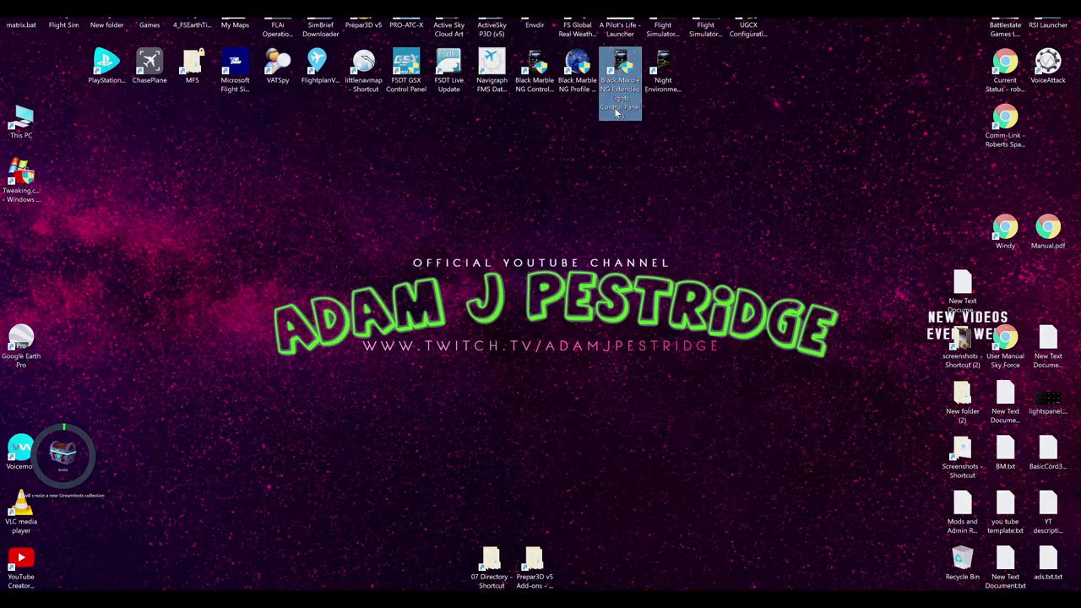
{"action": "right_click", "coordinate": [601, 105]}
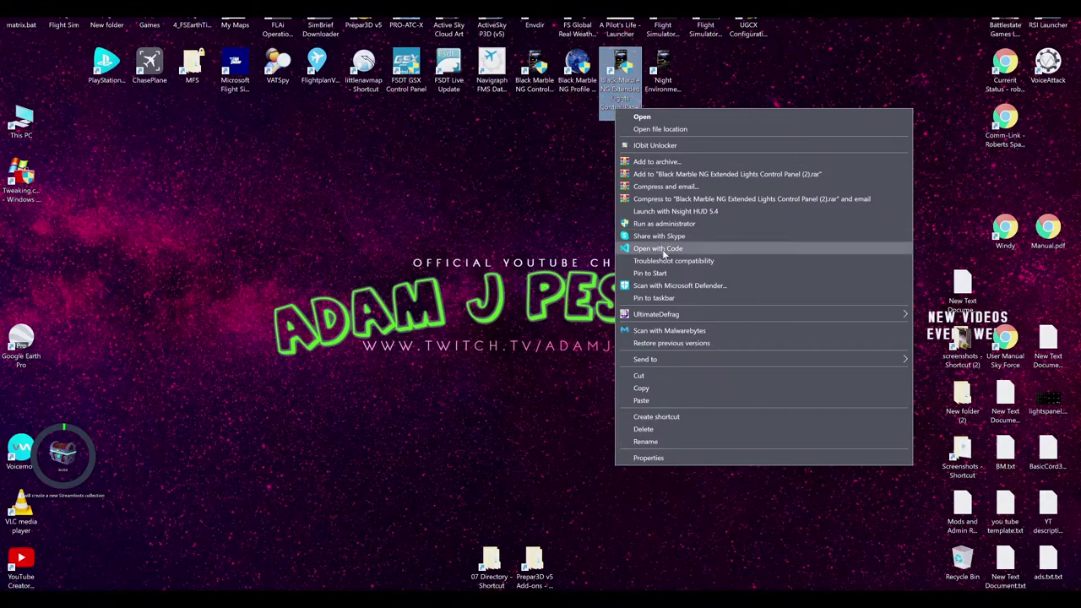
{"action": "left_click", "coordinate": [664, 226]}
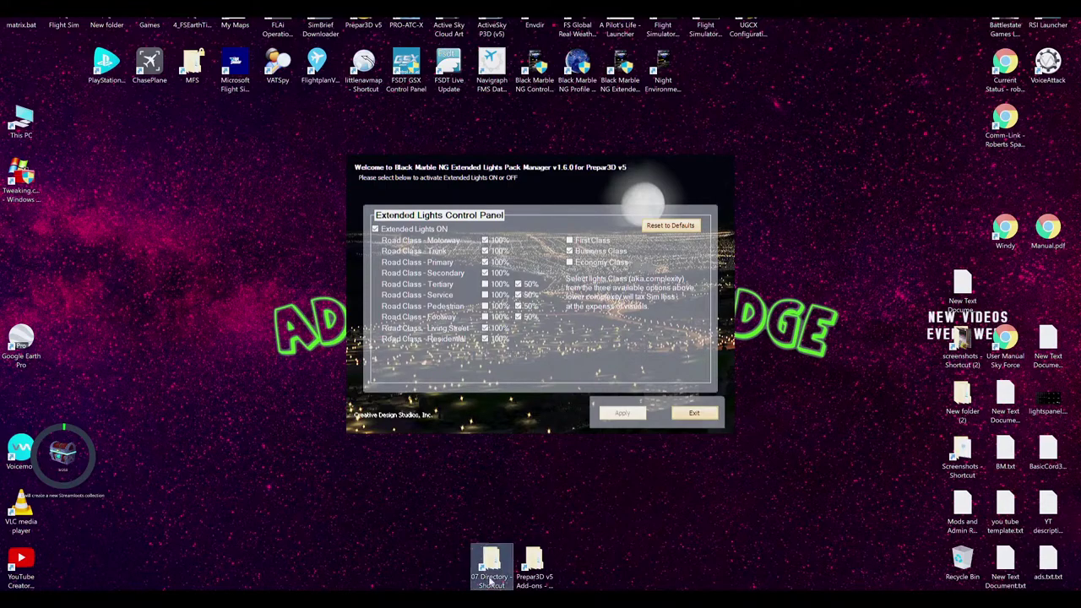
{"action": "mouse_move", "coordinate": [261, 584]}
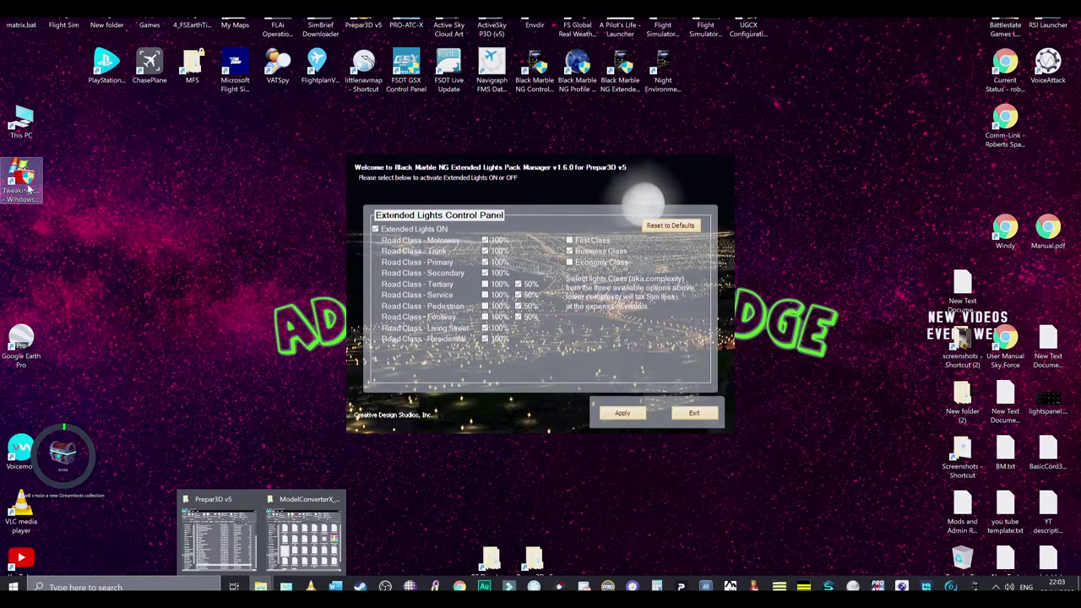
{"action": "double_click", "coordinate": [21, 123]}
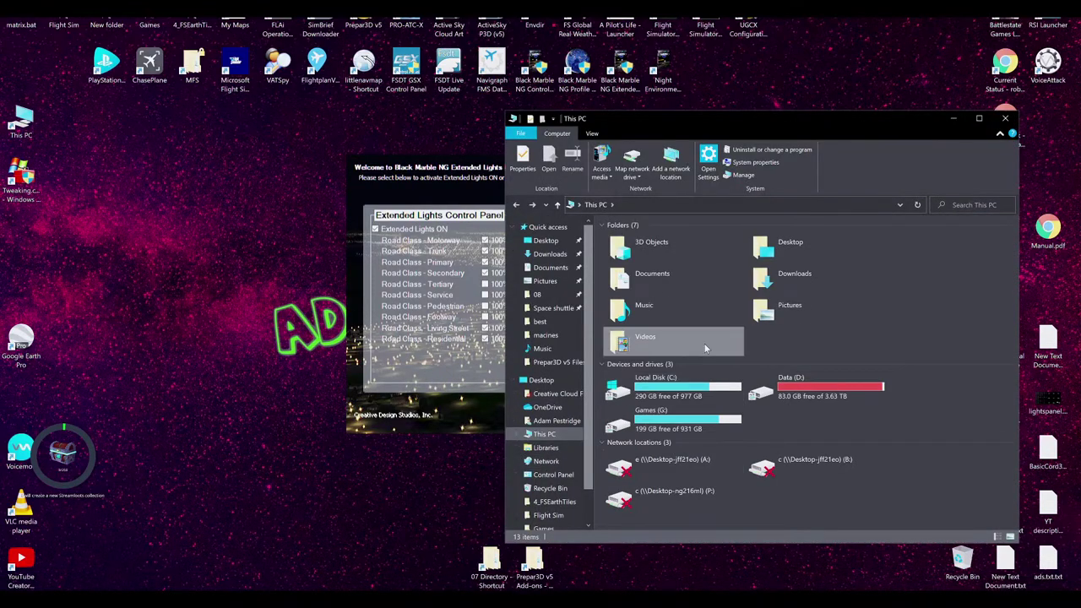
{"action": "double_click", "coordinate": [644, 336]}
{"action": "double_click", "coordinate": [633, 252]}
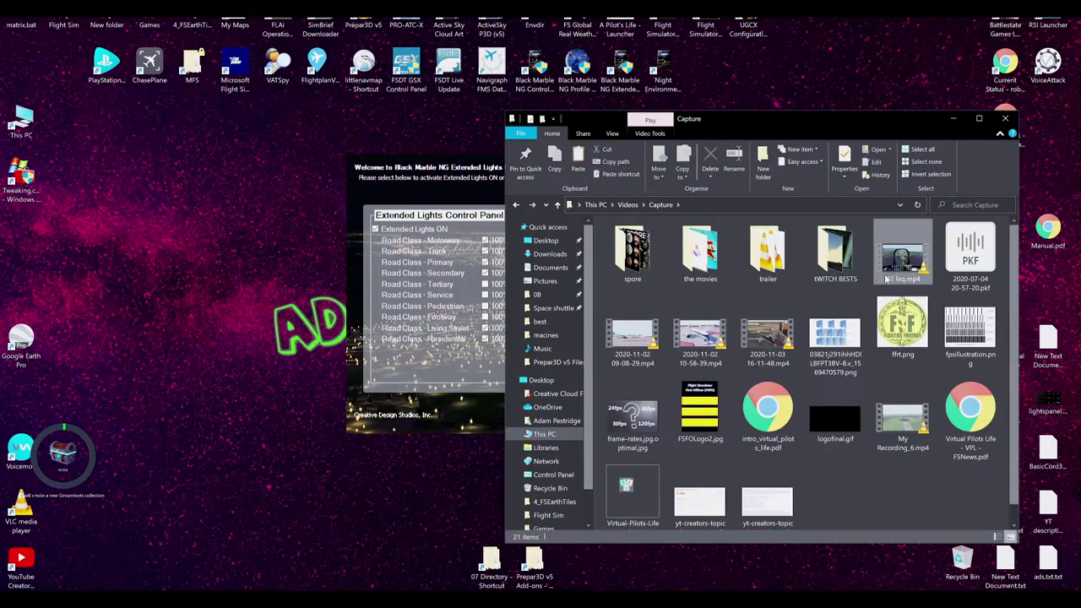
{"action": "left_click", "coordinate": [766, 333]}
{"action": "key", "text": "Return"}
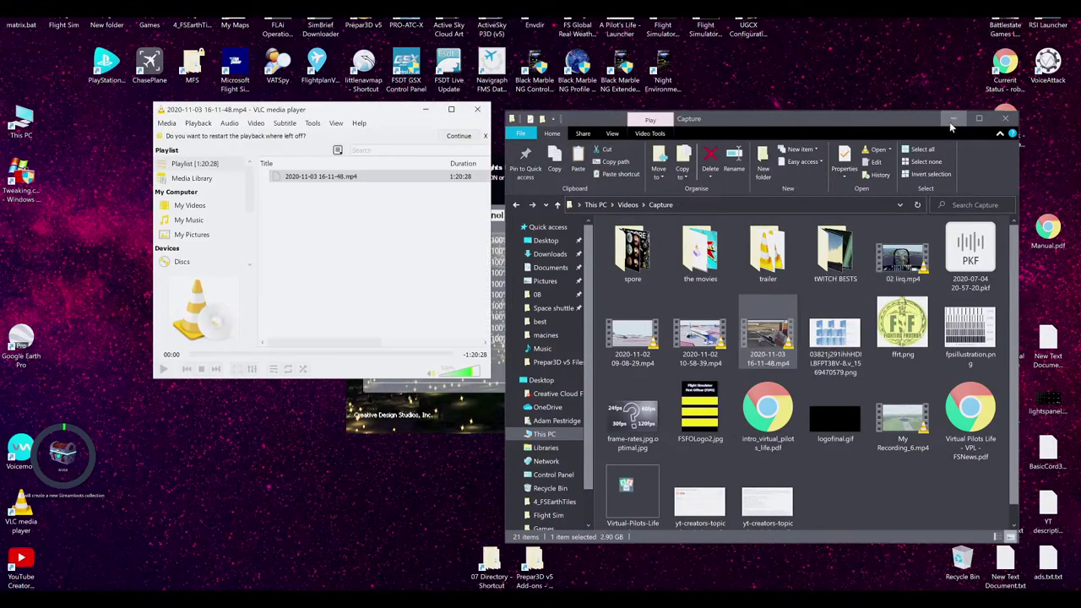
{"action": "key", "text": "f"}
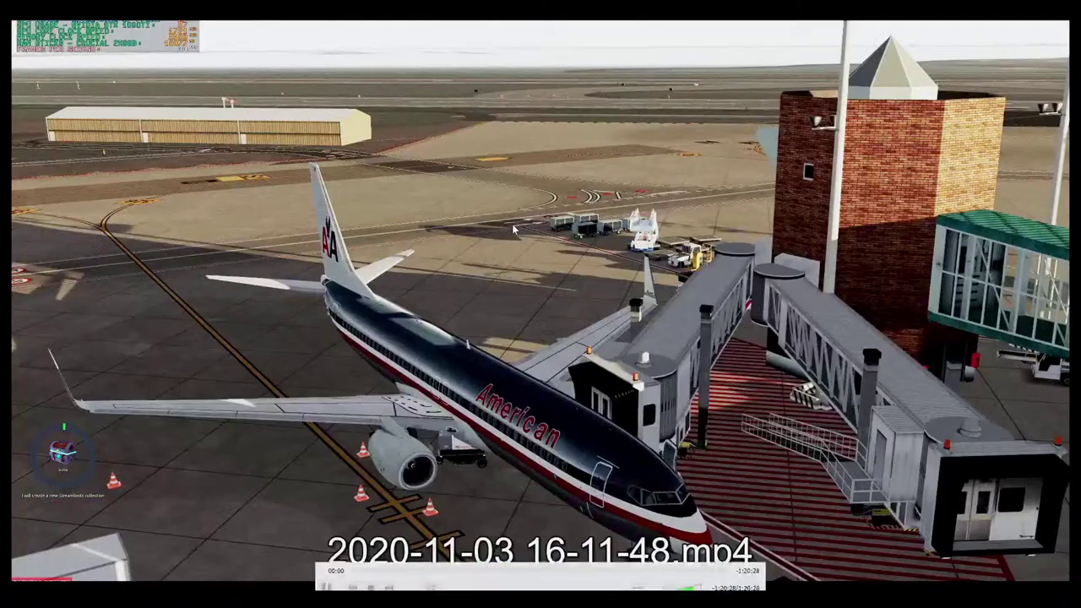
Skip the recording forward in stages to about 46:42, pause to examine the clouds ahead of the cockpit, and resume playback
{"action": "left_click", "coordinate": [429, 571]}
{"action": "left_click", "coordinate": [467, 575]}
{"action": "left_click_drag", "start_coordinate": [466, 574], "coordinate": [547, 575]}
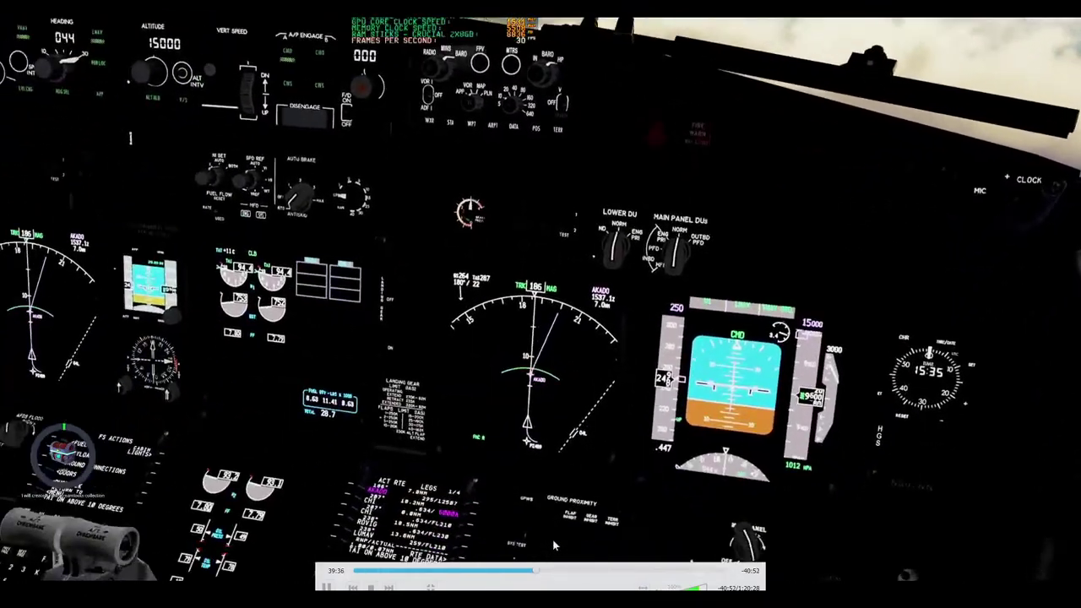
{"action": "left_click", "coordinate": [547, 575]}
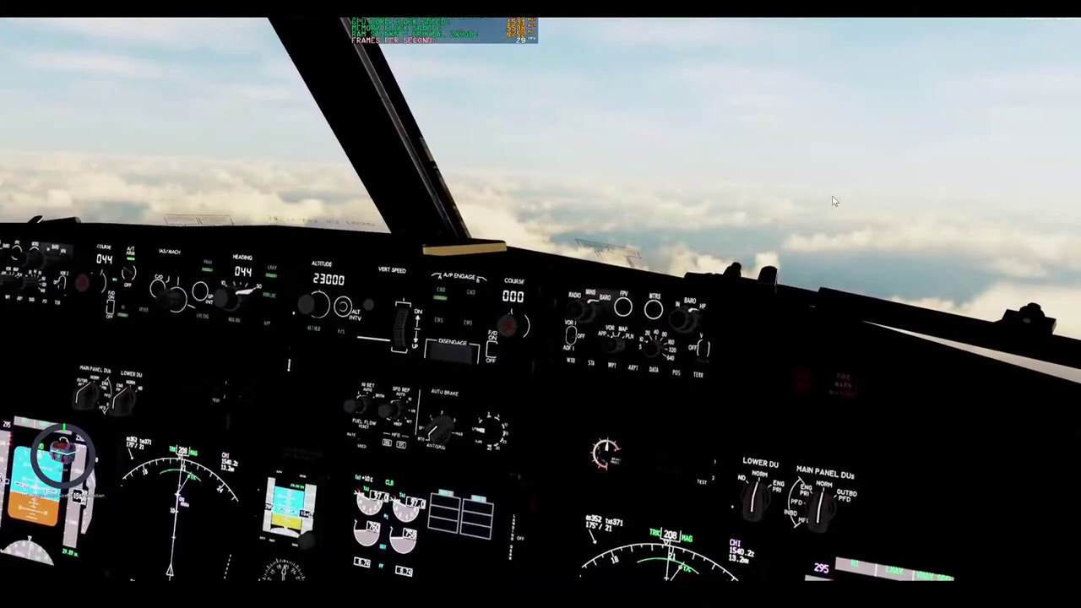
{"action": "left_click", "coordinate": [553, 574]}
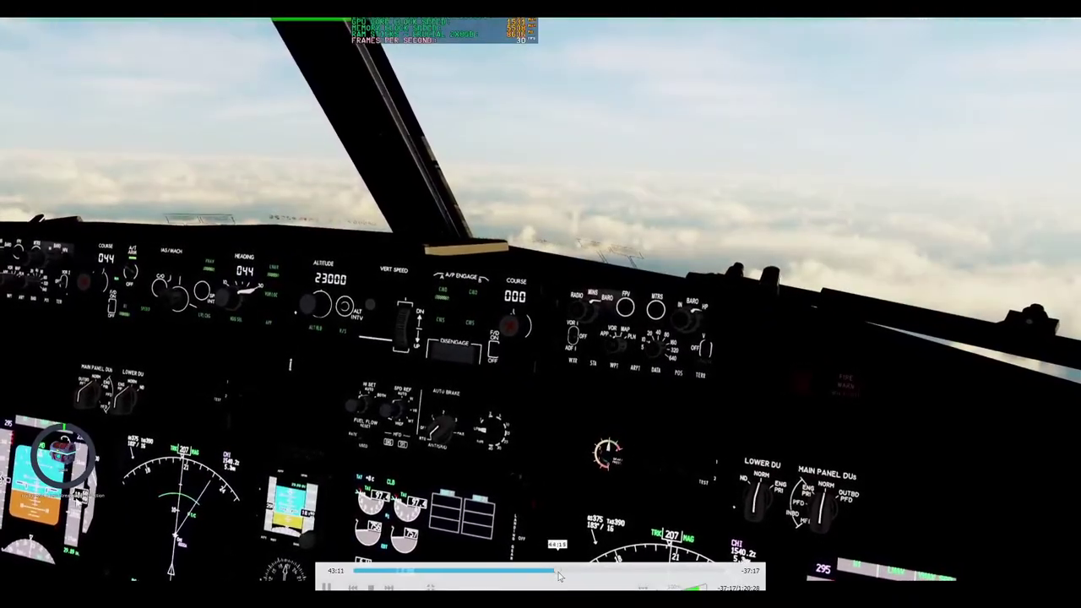
{"action": "left_click", "coordinate": [557, 574]}
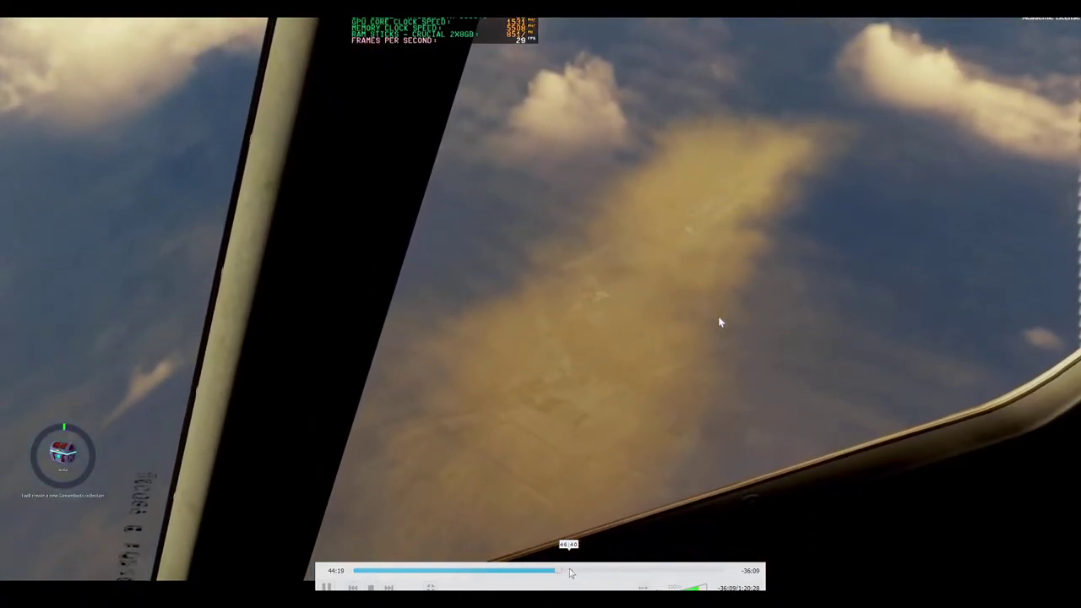
{"action": "left_click", "coordinate": [570, 572]}
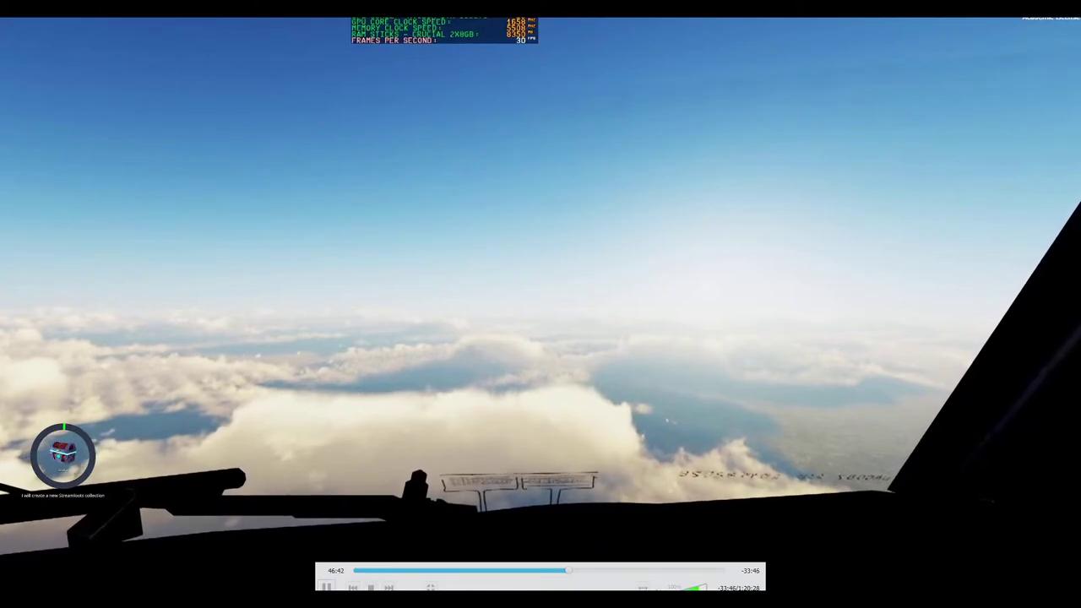
{"action": "key", "text": "space"}
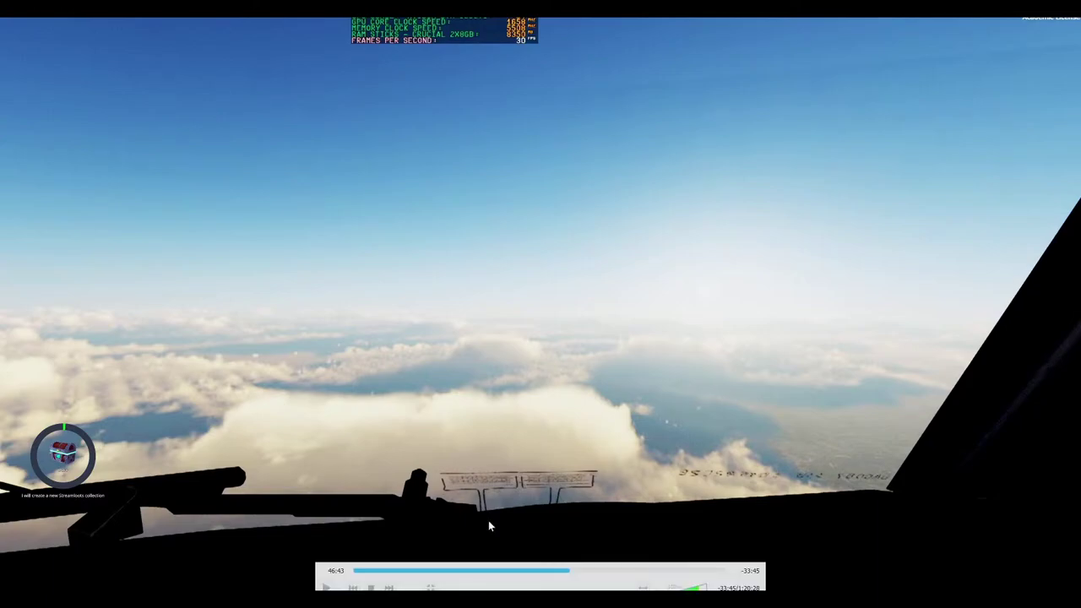
{"action": "key", "text": "space"}
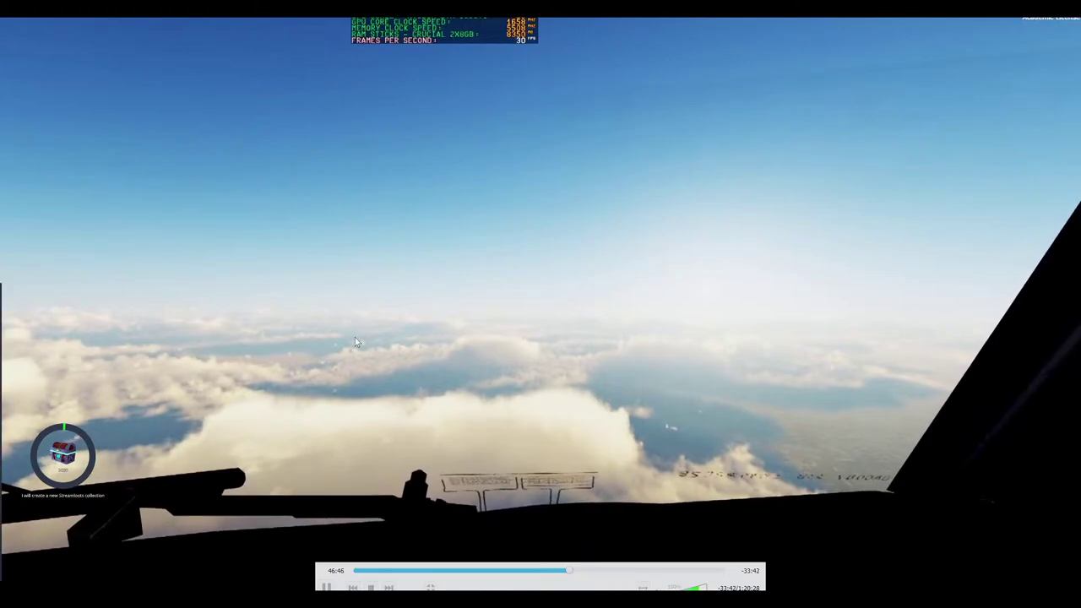
Quit the video playback and exit the Black Marble NG Extended Lights panel without applying changes
{"action": "right_click", "coordinate": [535, 369]}
{"action": "left_click", "coordinate": [561, 535]}
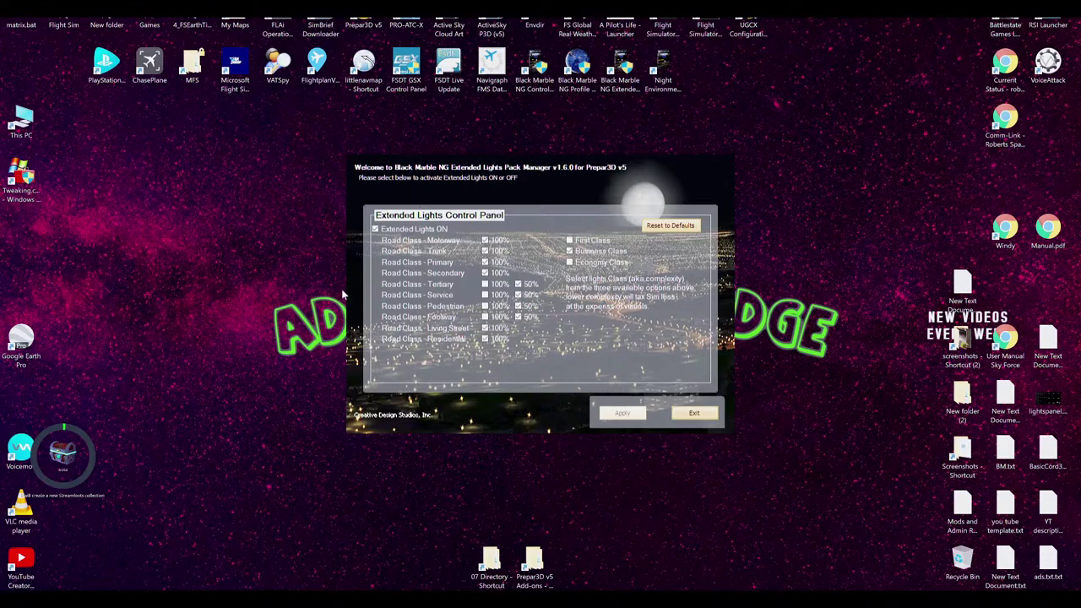
{"action": "left_click", "coordinate": [691, 413]}
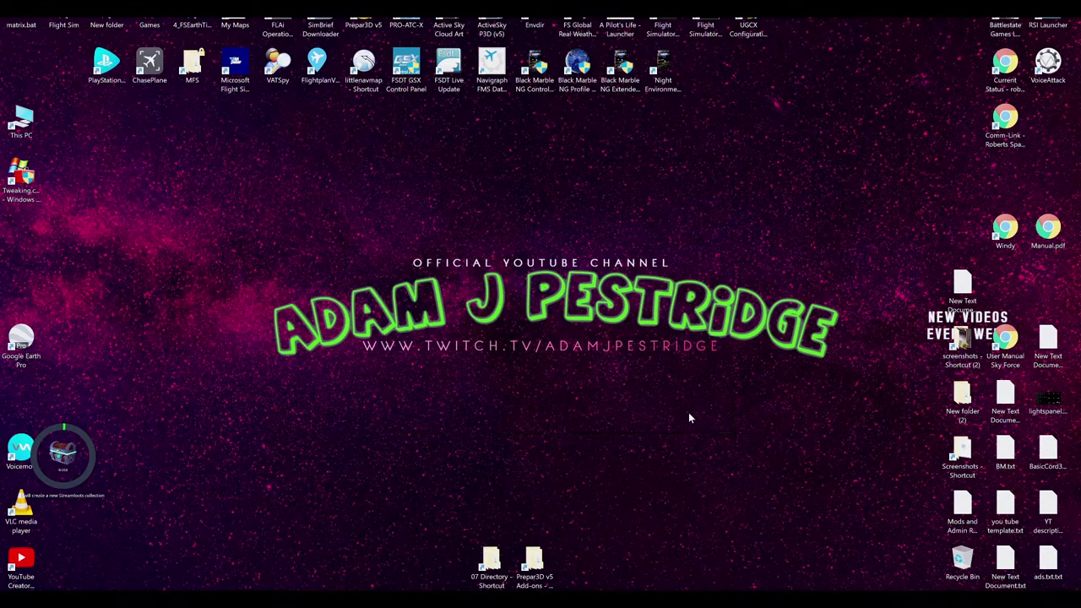
Try to run the Black Marble NG Profile Manager (BMM) from the desktop as administrator
{"action": "left_click", "coordinate": [663, 69]}
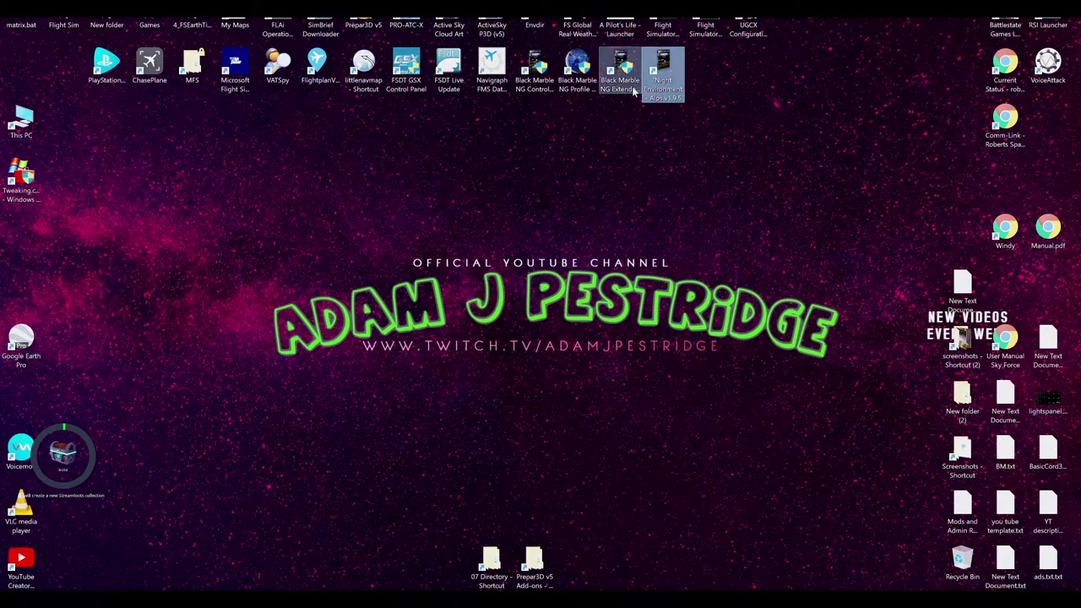
{"action": "left_click", "coordinate": [576, 88]}
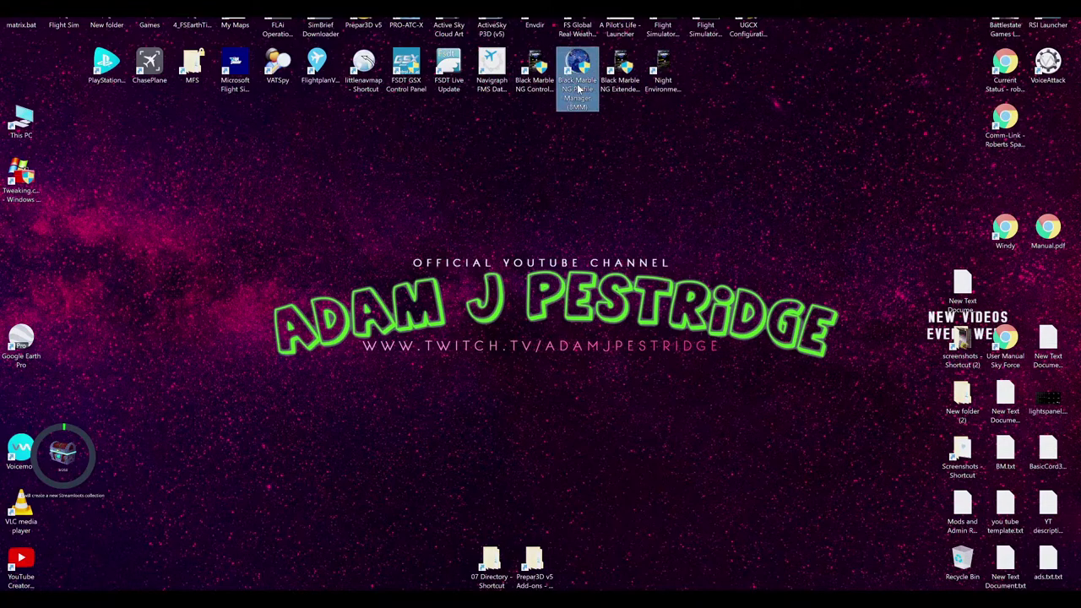
{"action": "right_click", "coordinate": [578, 86]}
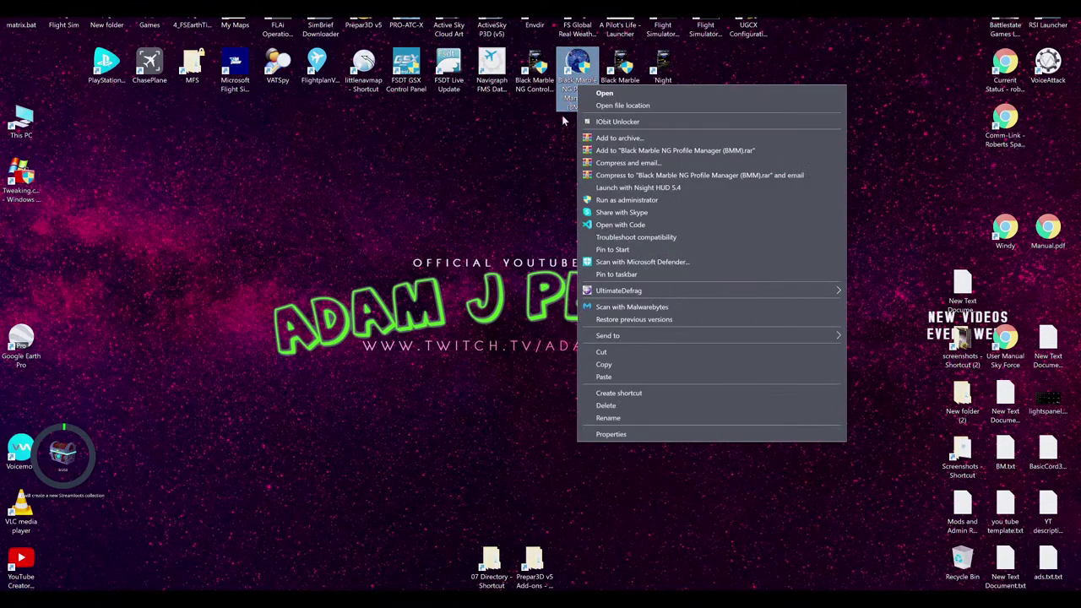
{"action": "left_click", "coordinate": [605, 197]}
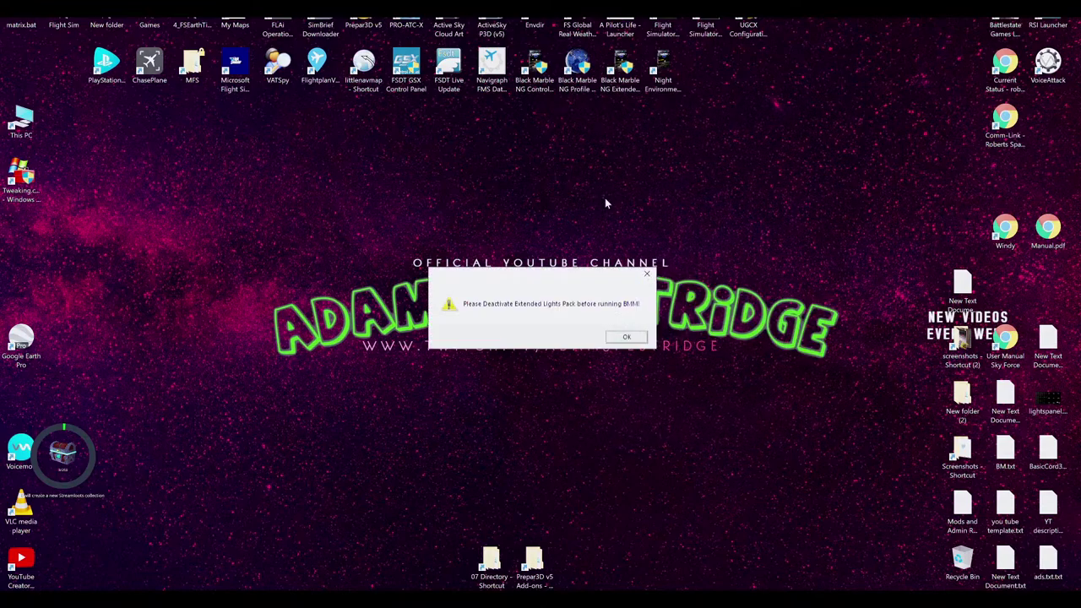
{"action": "left_click", "coordinate": [614, 338]}
Run the Black Marble NG Extended Lights Control Panel as administrator, turn Extended Lights off and apply the change
{"action": "left_click", "coordinate": [621, 85]}
{"action": "right_click", "coordinate": [622, 87]}
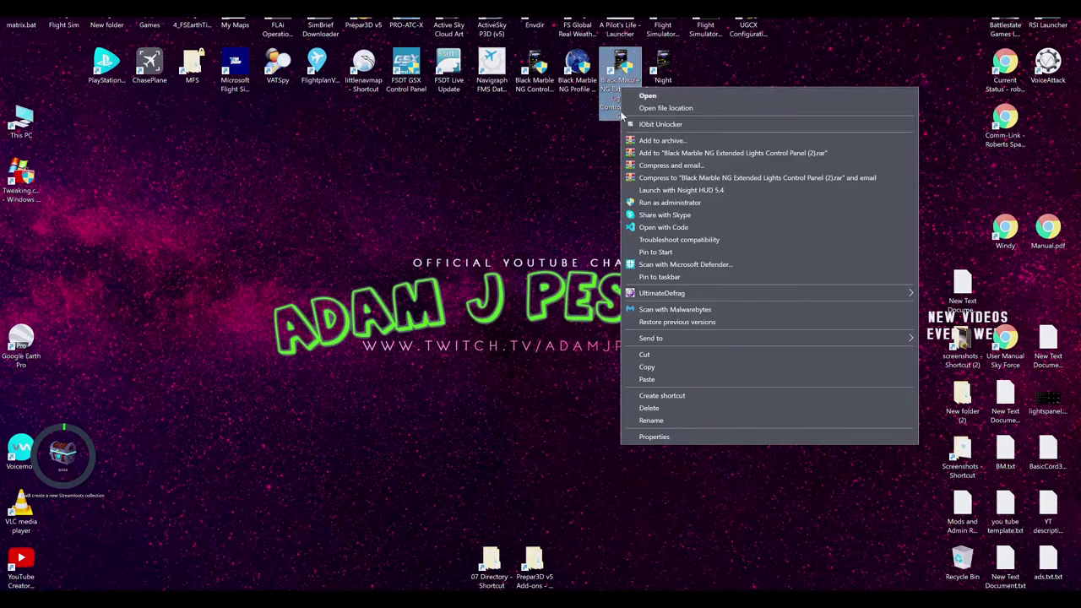
{"action": "left_click", "coordinate": [640, 202]}
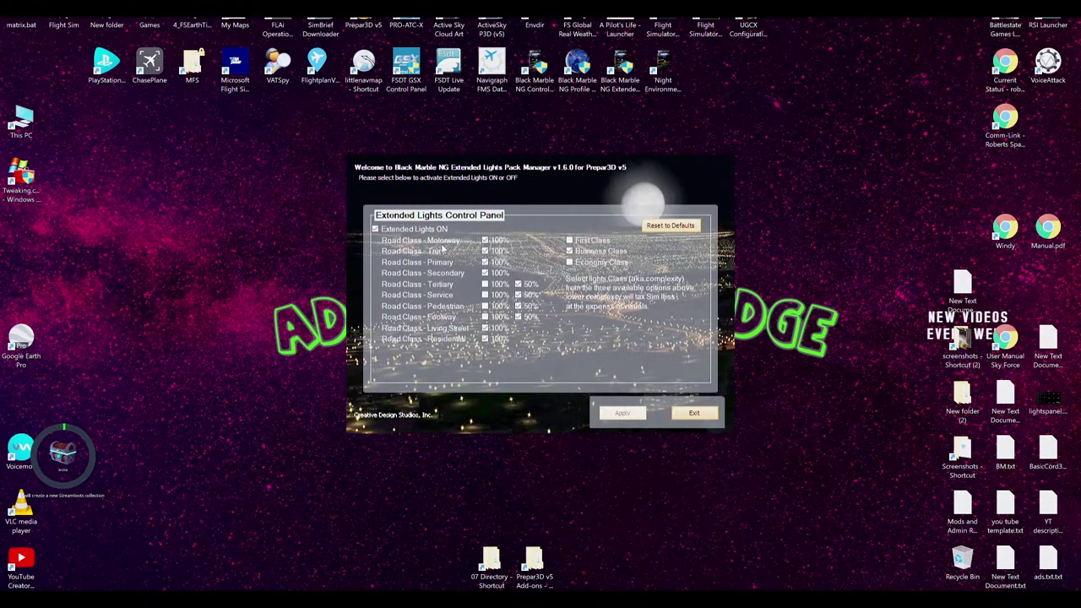
{"action": "left_click", "coordinate": [376, 229]}
{"action": "left_click", "coordinate": [623, 411]}
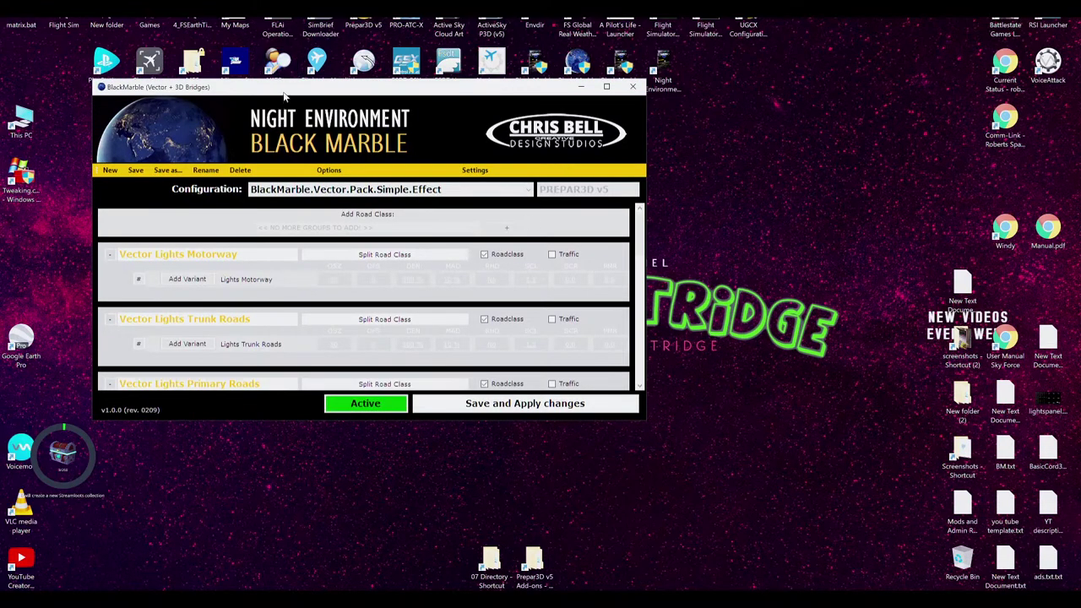
Examine the BlackMarble road-class configuration and the light types in the desktop image lightspanel.jpg, and close both windows
{"action": "left_click_drag", "start_coordinate": [281, 91], "coordinate": [473, 201]}
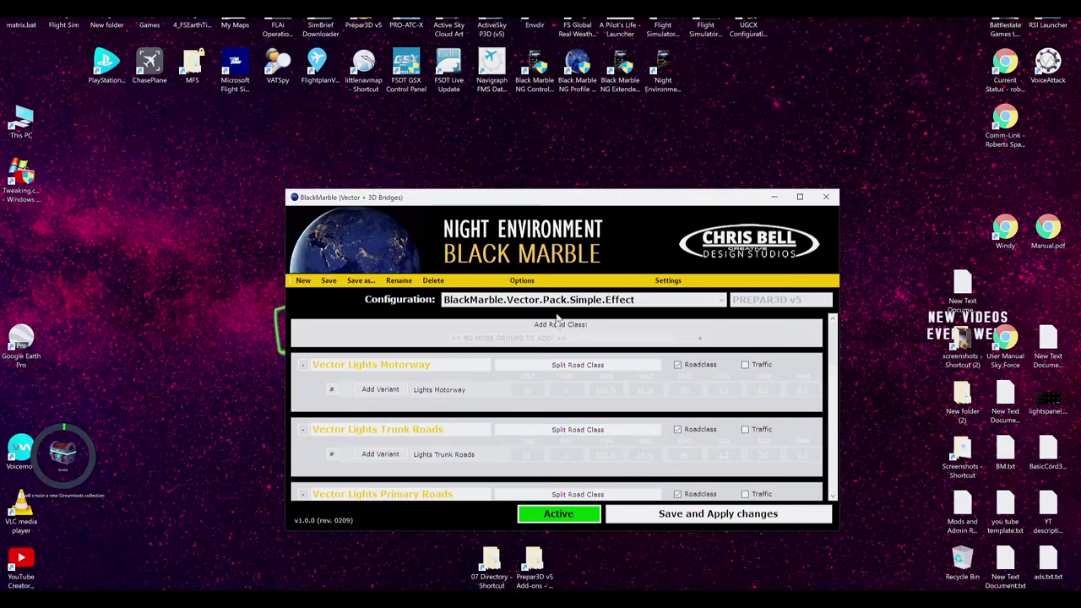
{"action": "left_click_drag", "start_coordinate": [523, 216], "coordinate": [432, 172]}
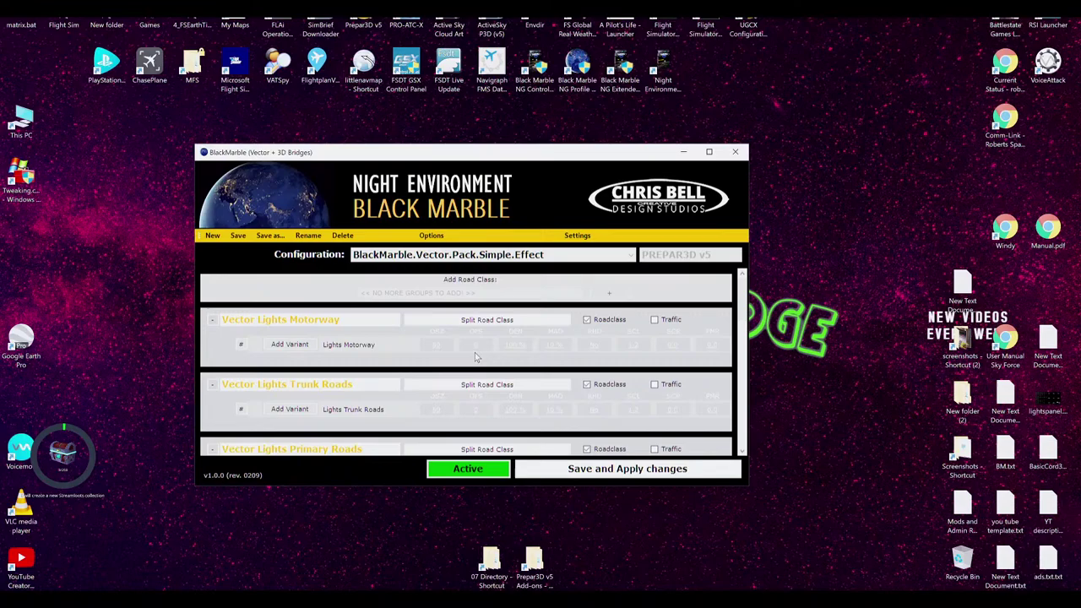
{"action": "double_click", "coordinate": [1047, 397]}
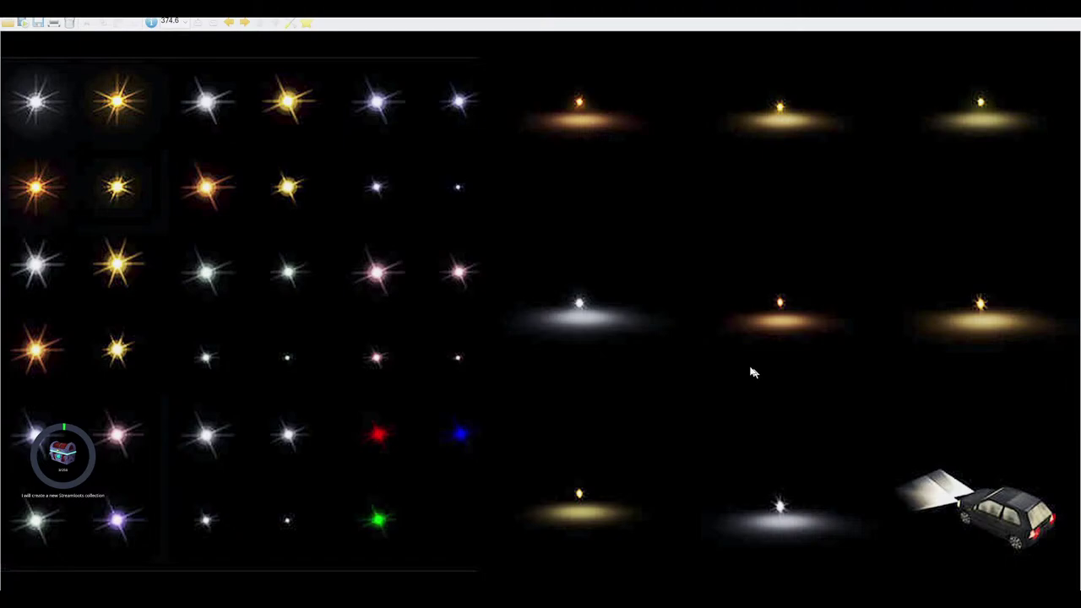
{"action": "left_click", "coordinate": [304, 23]}
{"action": "left_click_drag", "start_coordinate": [521, 79], "coordinate": [735, 79]}
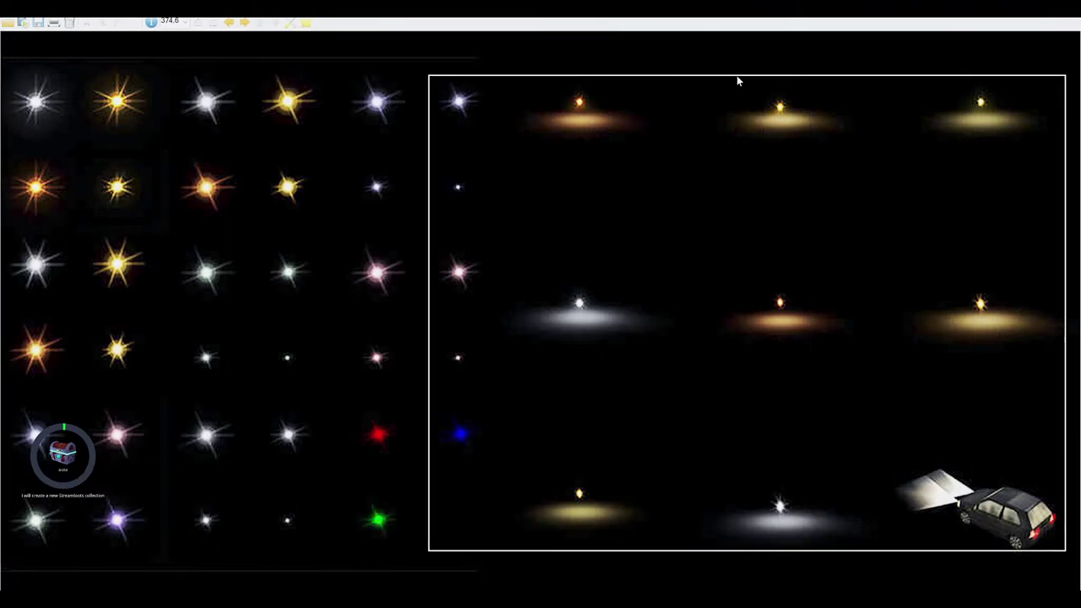
{"action": "key", "text": "Escape"}
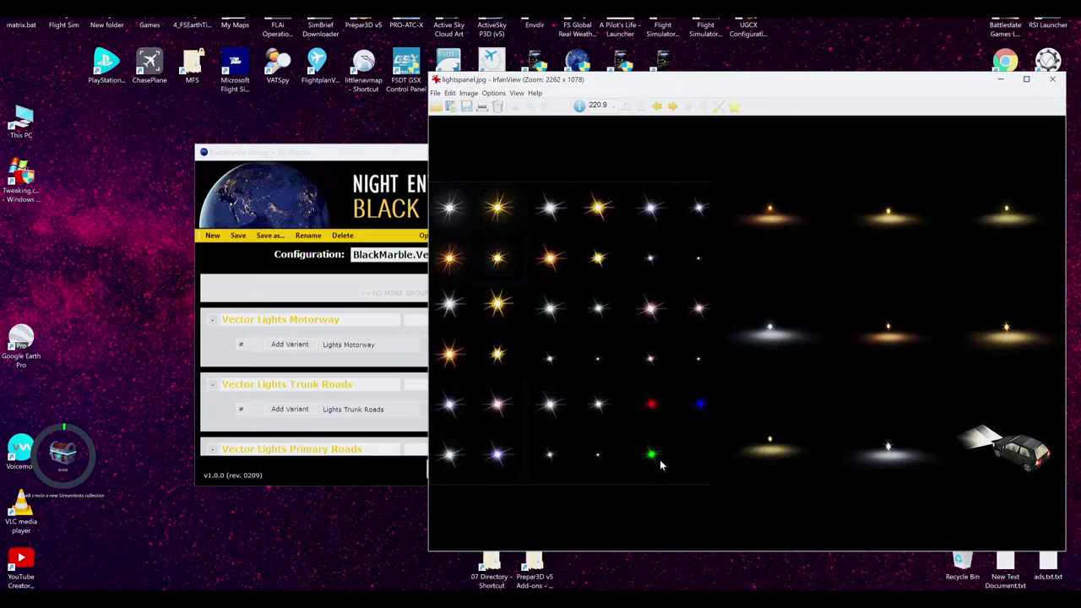
{"action": "left_click", "coordinate": [1053, 81]}
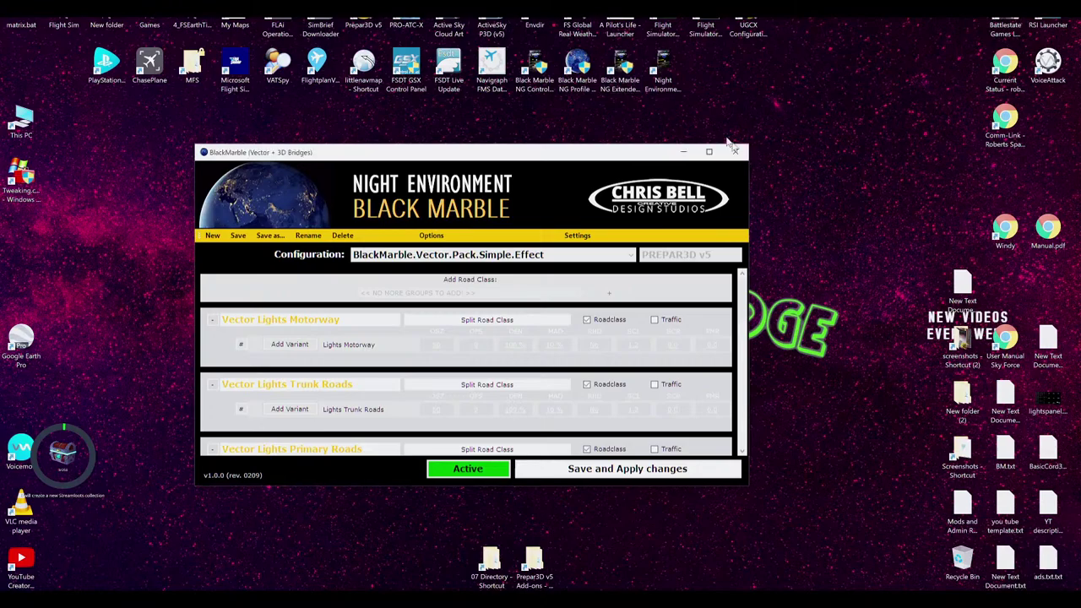
{"action": "left_click", "coordinate": [734, 152]}
Reopen the Black Marble NG Extended Lights Control Panel as administrator and turn Extended Lights on
{"action": "left_click", "coordinate": [634, 78]}
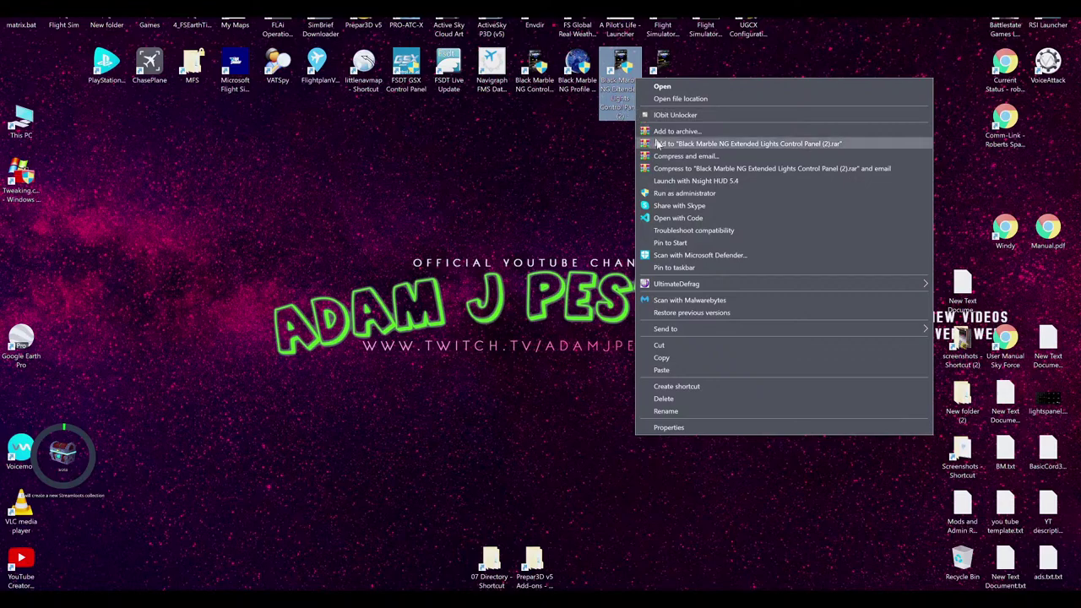
{"action": "left_click", "coordinate": [662, 193]}
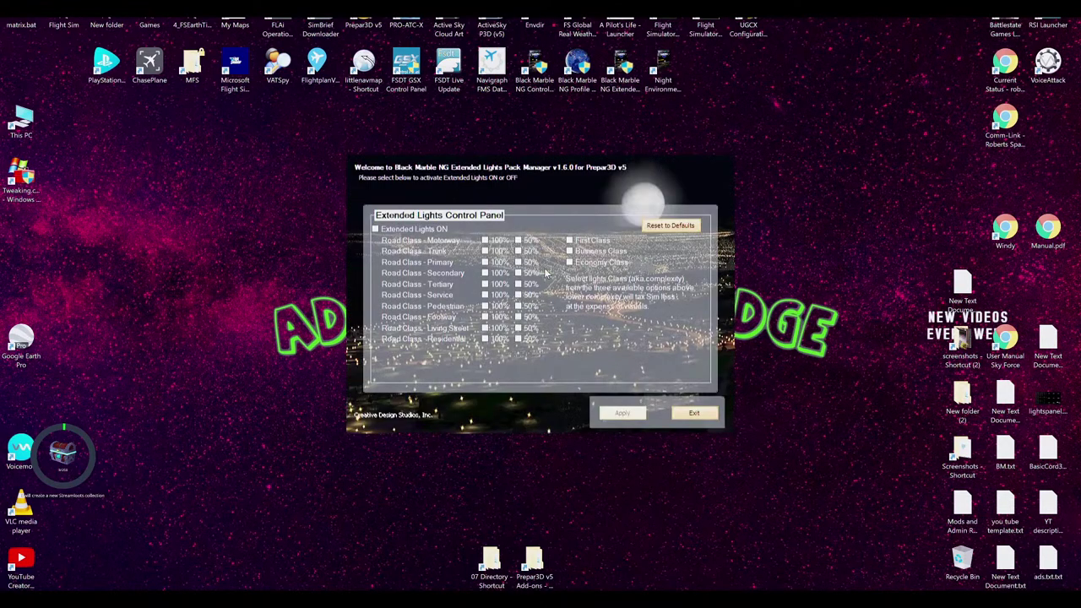
{"action": "left_click", "coordinate": [375, 229]}
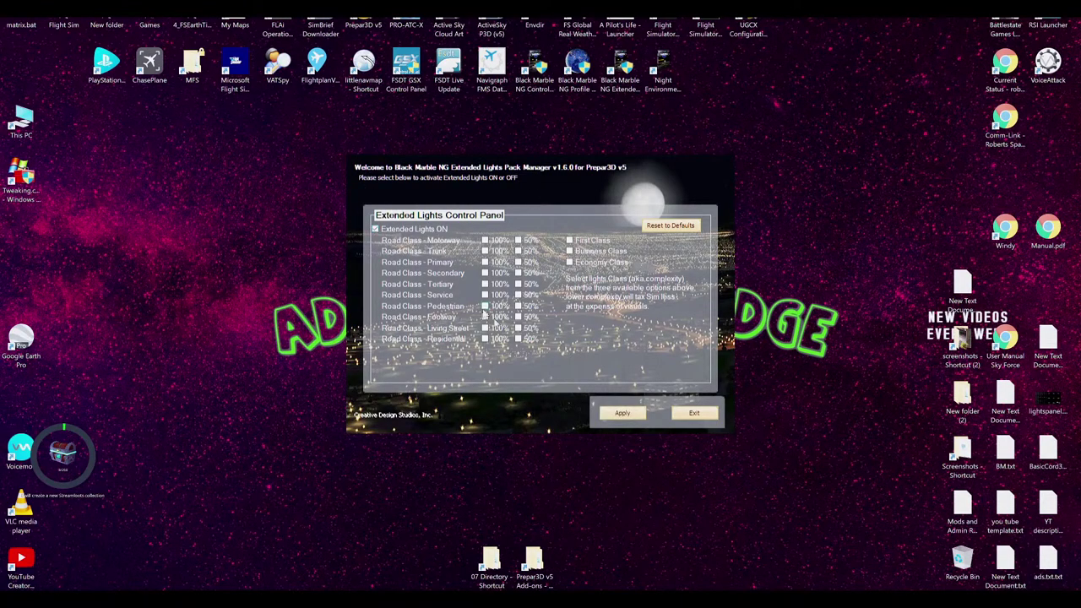
{"action": "left_click", "coordinate": [628, 414]}
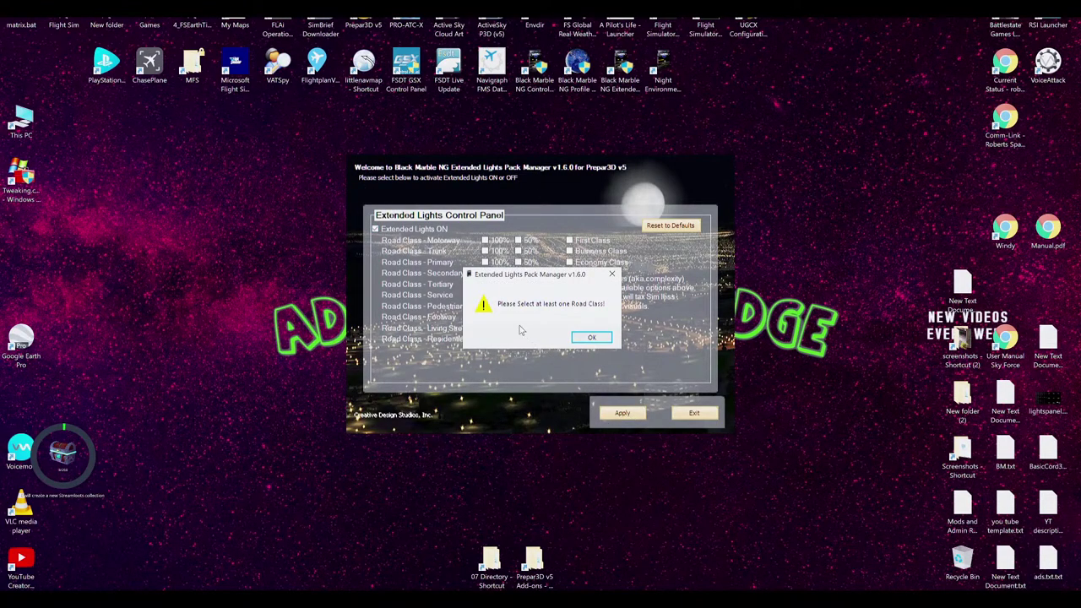
{"action": "left_click", "coordinate": [591, 337]}
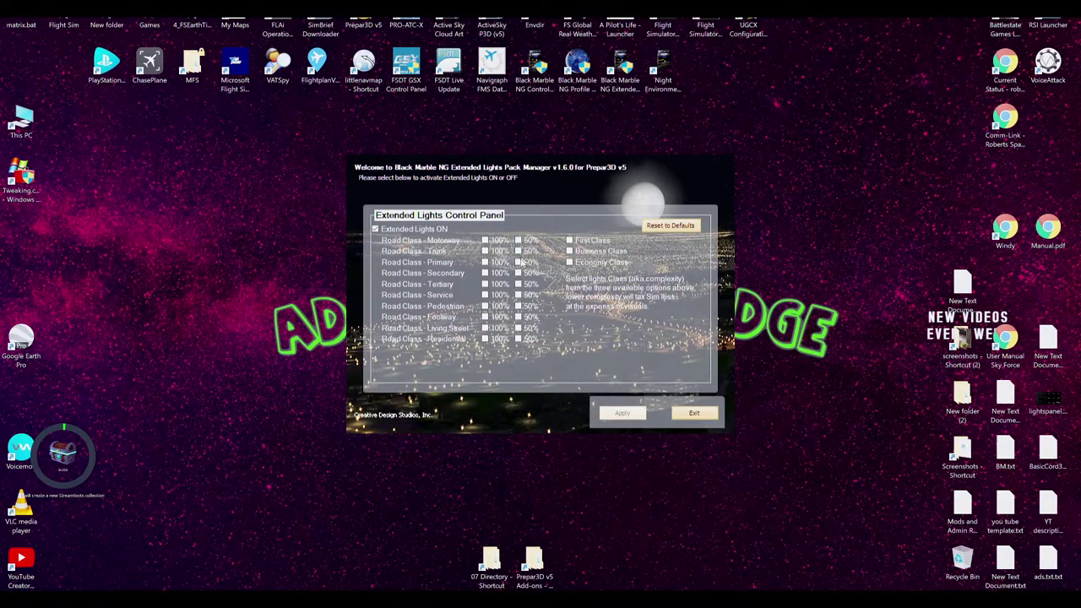
Set Motorway, Trunk, Primary, Secondary, Living Street and Residential to 100%, Tertiary, Service, Pedestrian and Footway to 50%, choose Business Class, and apply
{"action": "left_click", "coordinate": [485, 241]}
{"action": "left_click", "coordinate": [484, 251]}
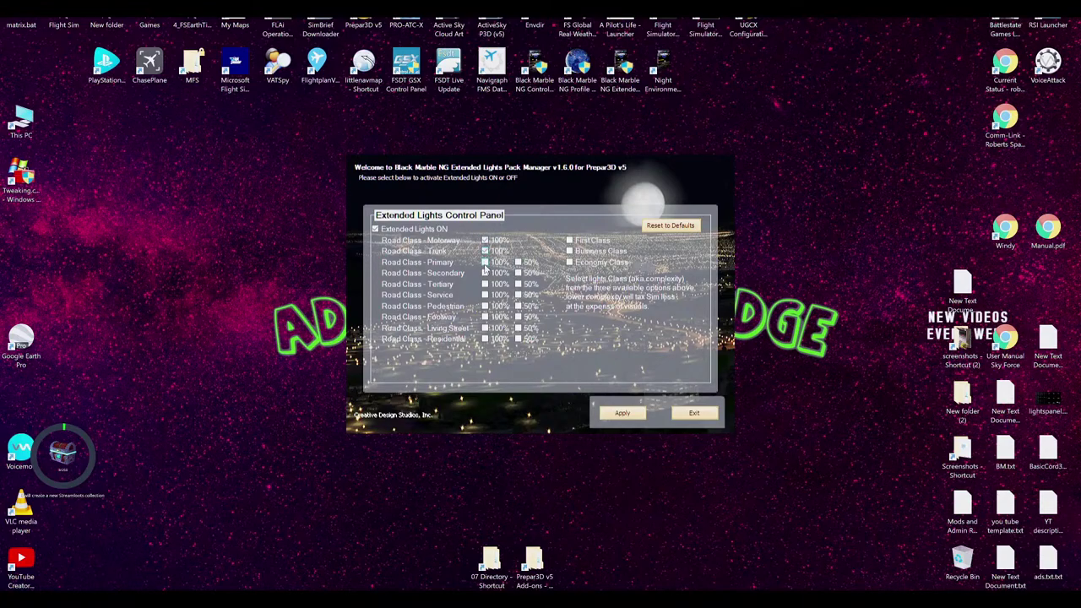
{"action": "left_click", "coordinate": [485, 262]}
{"action": "left_click", "coordinate": [570, 251]}
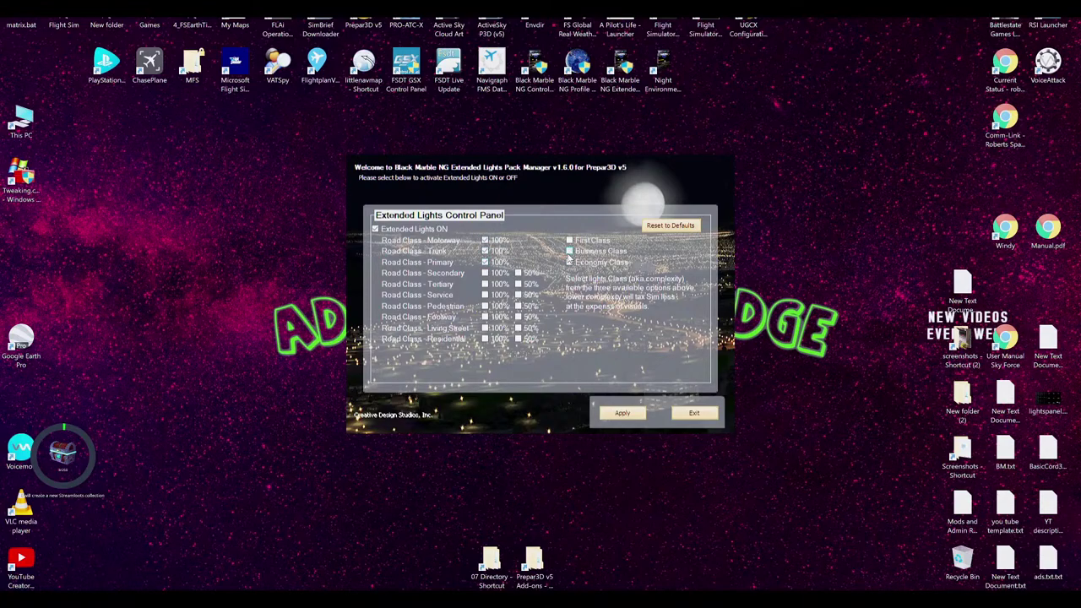
{"action": "left_click", "coordinate": [485, 273]}
{"action": "left_click", "coordinate": [518, 285]}
{"action": "left_click", "coordinate": [517, 295]}
{"action": "left_click", "coordinate": [517, 305]}
{"action": "left_click", "coordinate": [518, 316]}
{"action": "left_click", "coordinate": [484, 328]}
{"action": "left_click", "coordinate": [485, 338]}
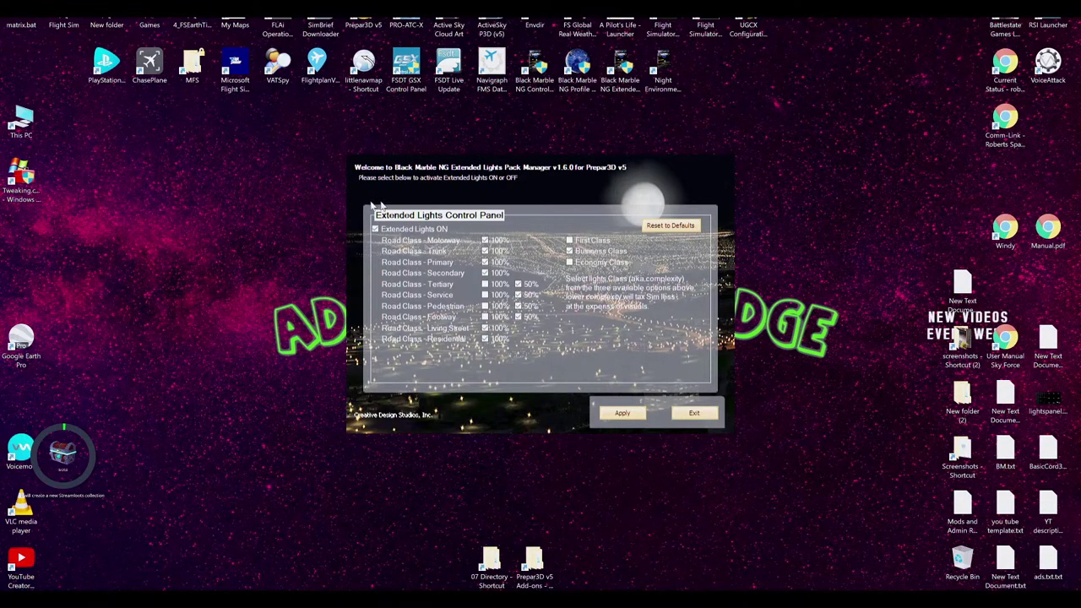
{"action": "left_click", "coordinate": [603, 413]}
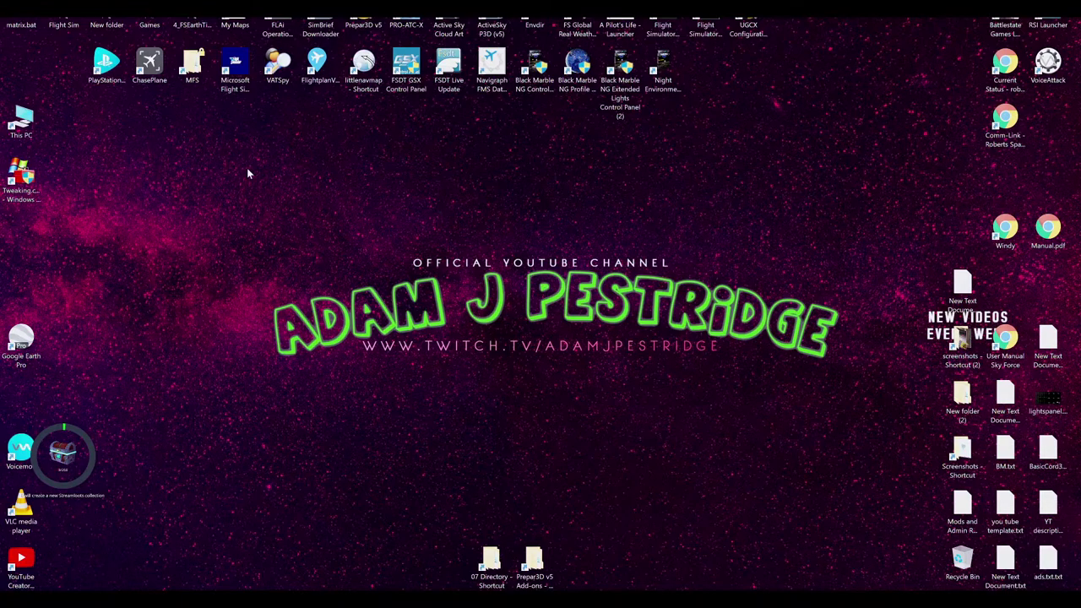
{"action": "left_click_drag", "start_coordinate": [241, 177], "coordinate": [852, 386]}
{"action": "left_click_drag", "start_coordinate": [885, 424], "coordinate": [300, 279]}
{"action": "left_click_drag", "start_coordinate": [237, 200], "coordinate": [384, 263]}
{"action": "left_click_drag", "start_coordinate": [869, 422], "coordinate": [305, 383]}
{"action": "left_click_drag", "start_coordinate": [185, 144], "coordinate": [510, 326]}
{"action": "left_click", "coordinate": [662, 66]}
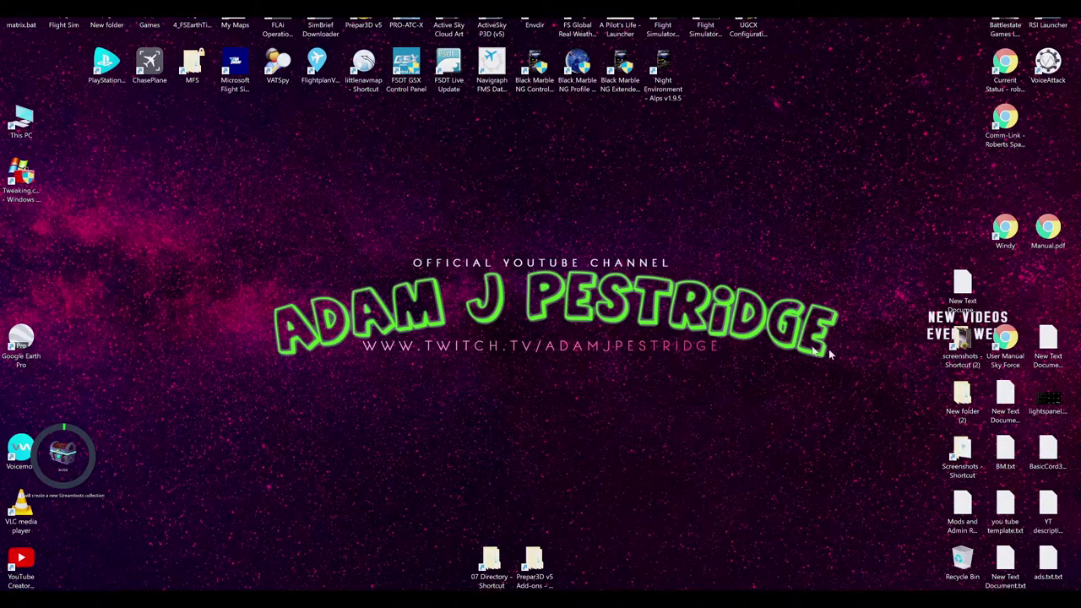
{"action": "mouse_move", "coordinate": [1013, 591]}
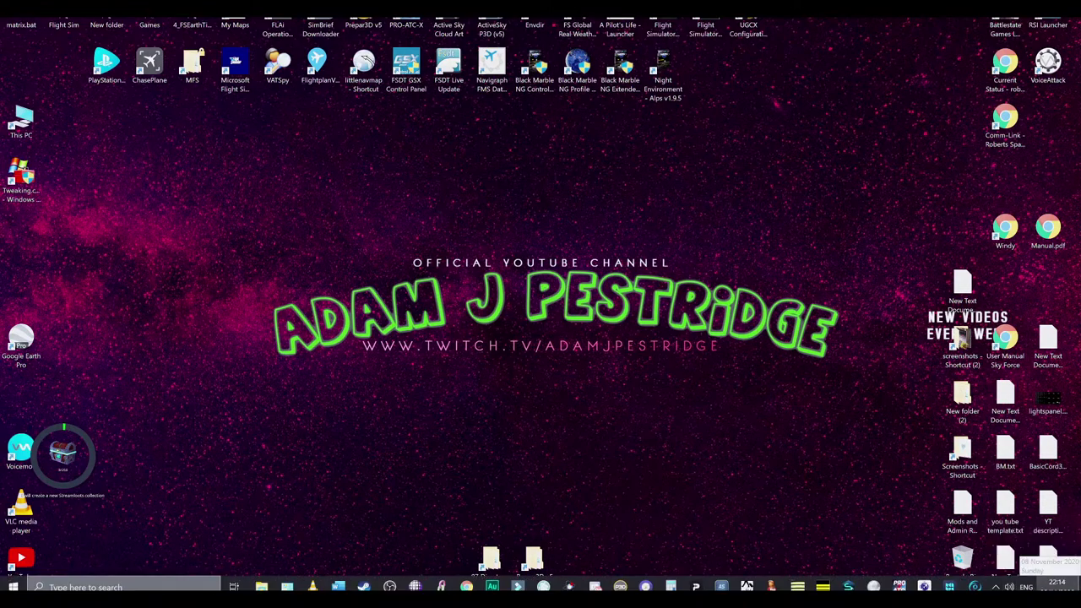